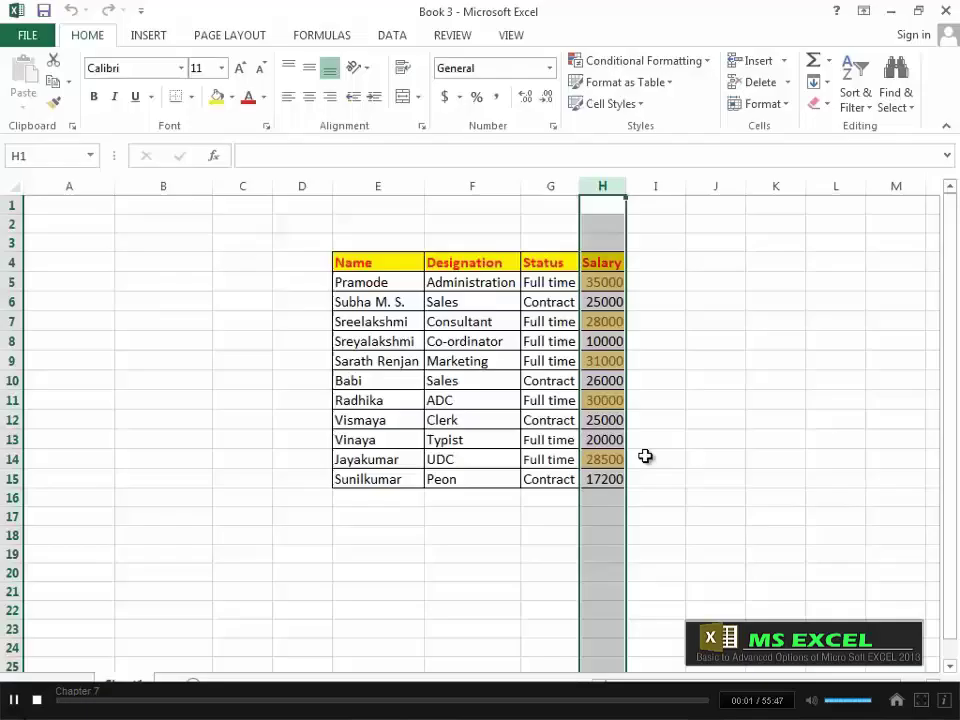
# Step: Preview a Top 10% highlight rule for the salaries, then cancel it
pyautogui.click(706, 61)
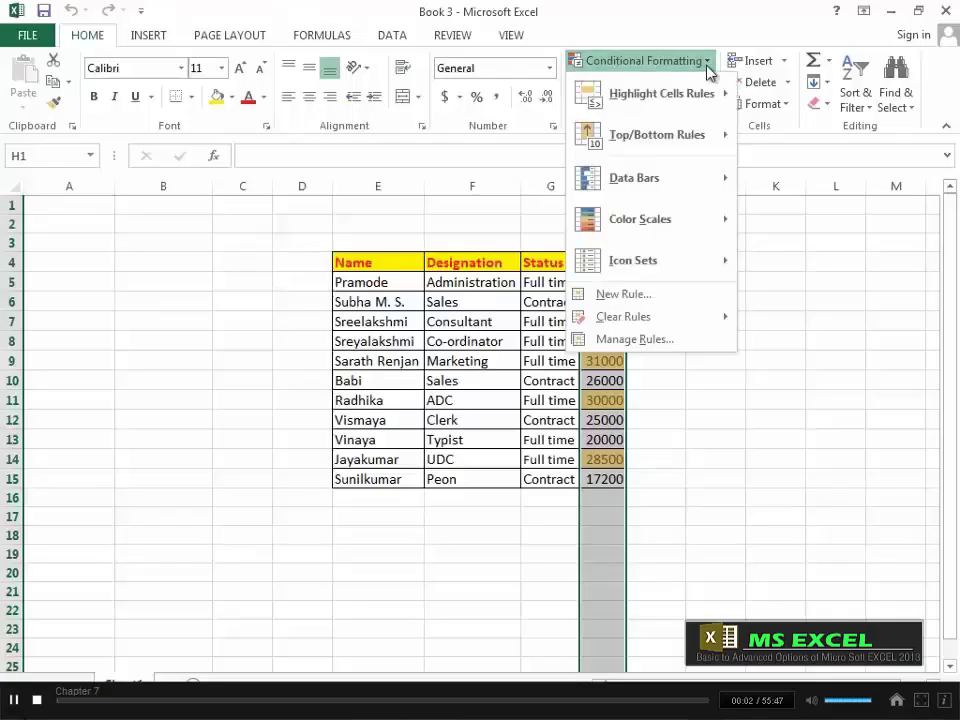
pyautogui.click(698, 147)
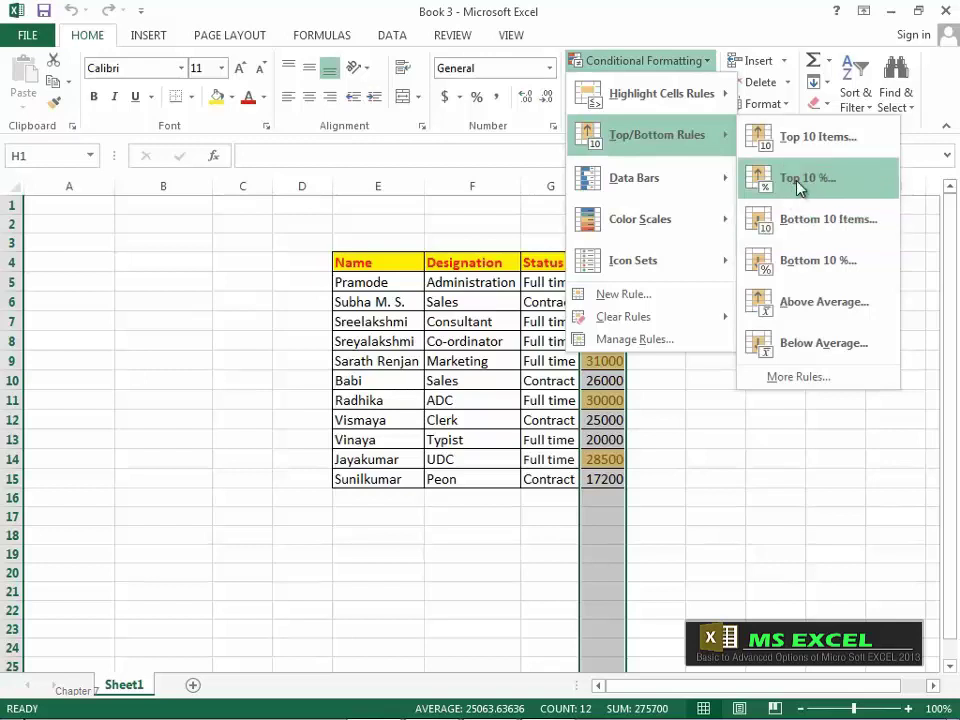
pyautogui.click(800, 188)
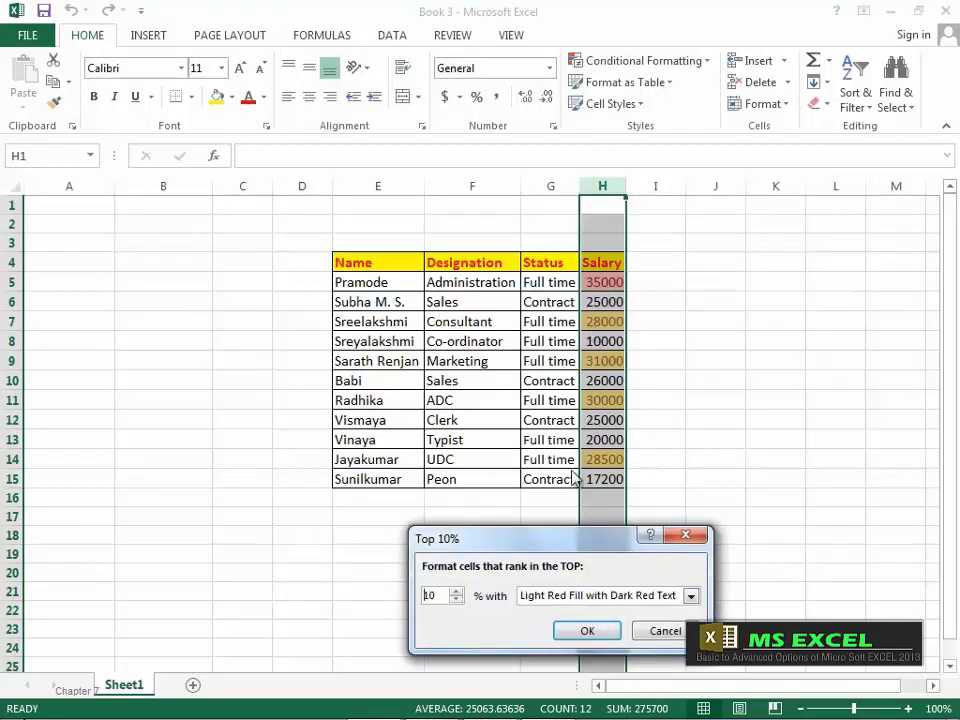
pyautogui.click(662, 628)
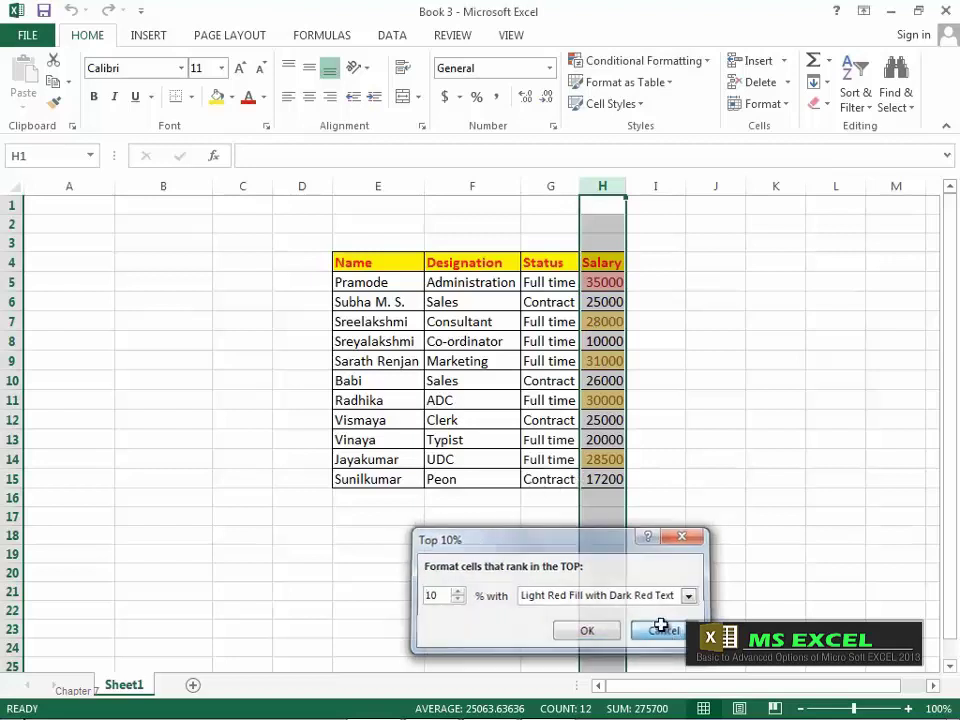
# Step: Clear the conditional formatting rules from the selected Salary cells
pyautogui.click(706, 62)
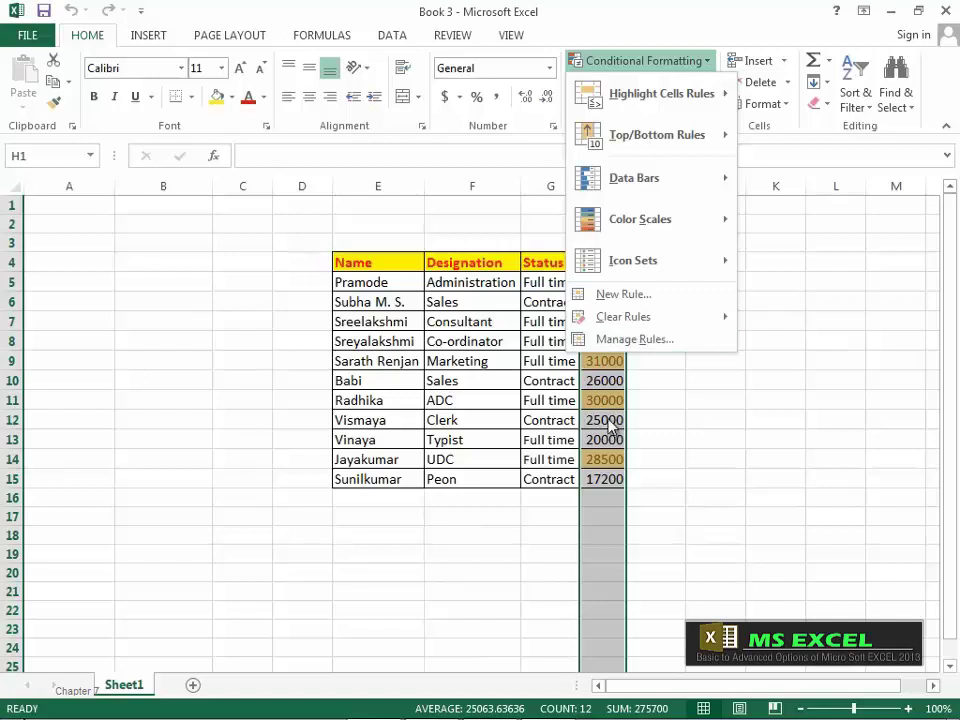
pyautogui.moveTo(639, 323)
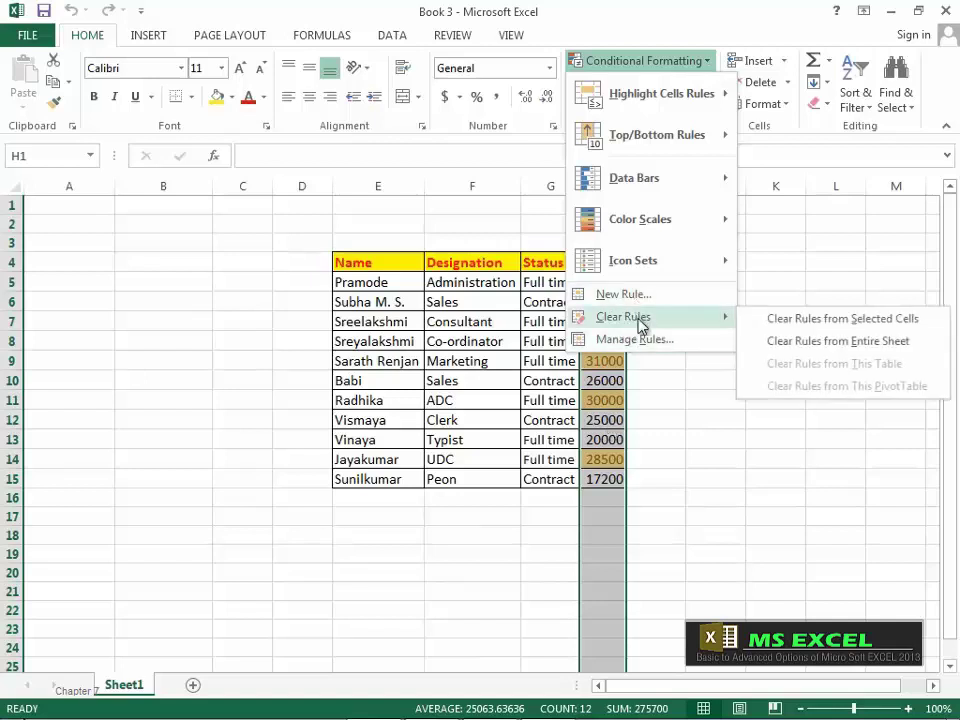
pyautogui.click(810, 320)
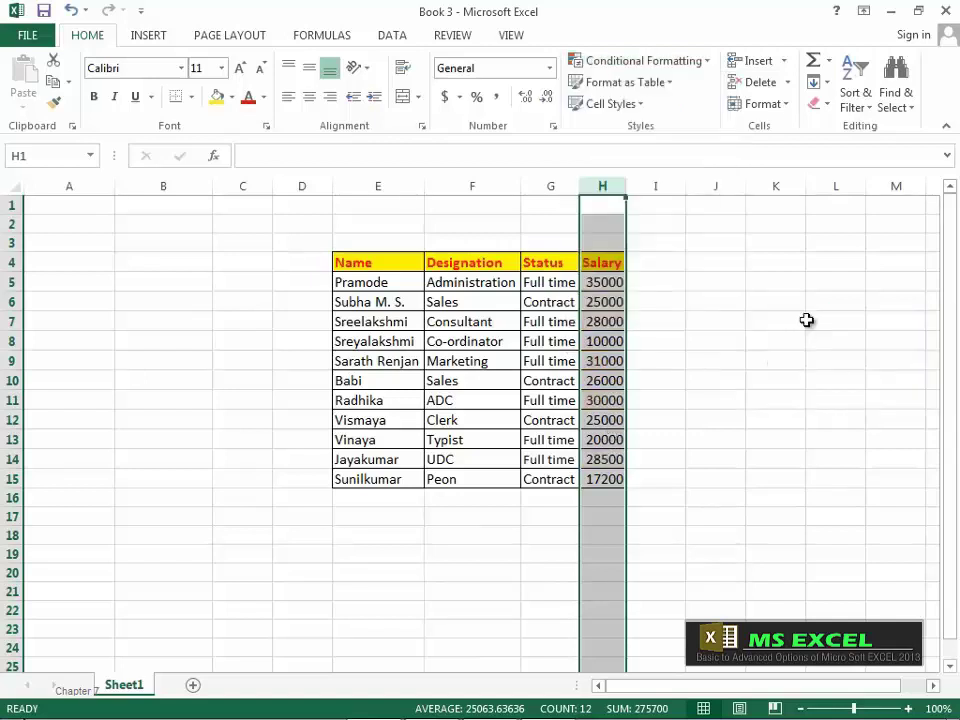
# Step: Add a Bottom 5 Items rule with Light Red Fill with Dark Red Text to the salaries
pyautogui.click(706, 64)
pyautogui.moveTo(684, 133)
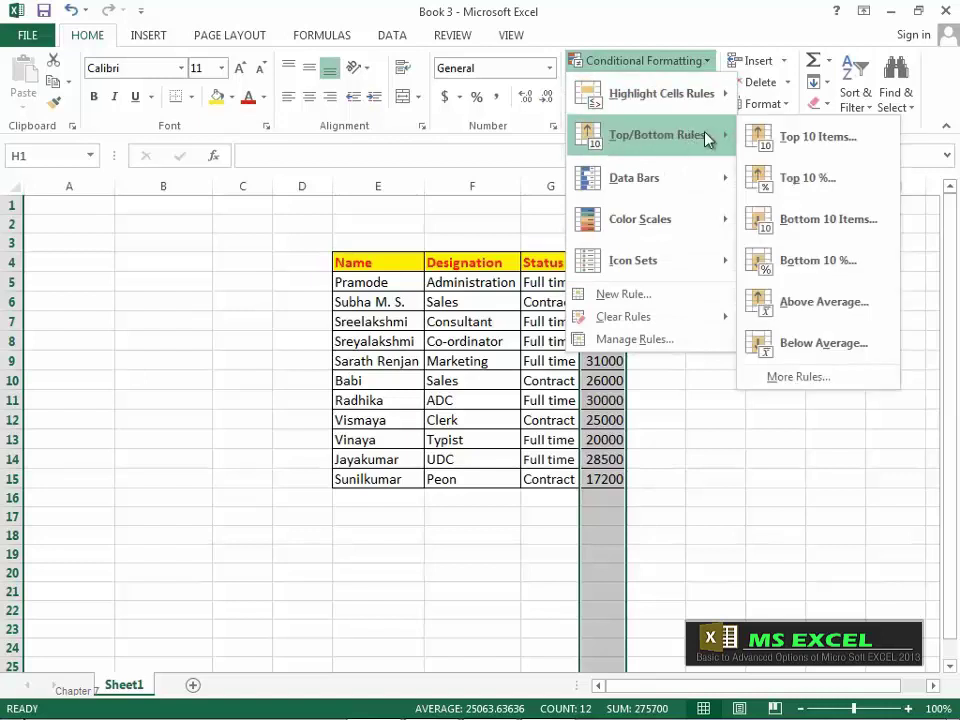
pyautogui.click(797, 218)
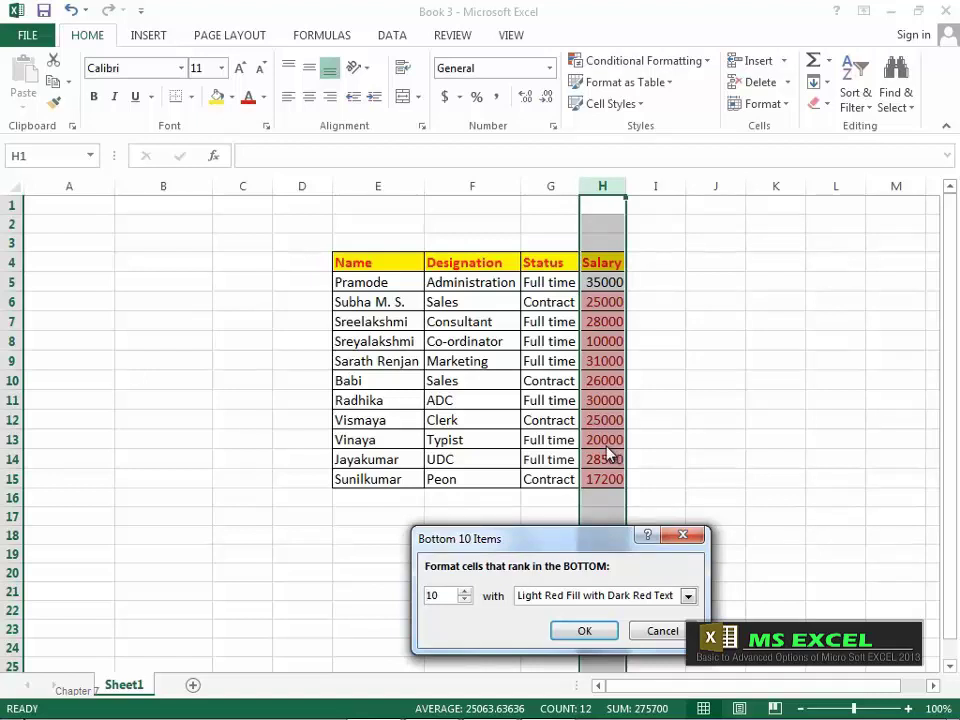
pyautogui.click(465, 600)
pyautogui.click(465, 600)
pyautogui.click(465, 600)
pyautogui.click(465, 600)
pyautogui.click(465, 600)
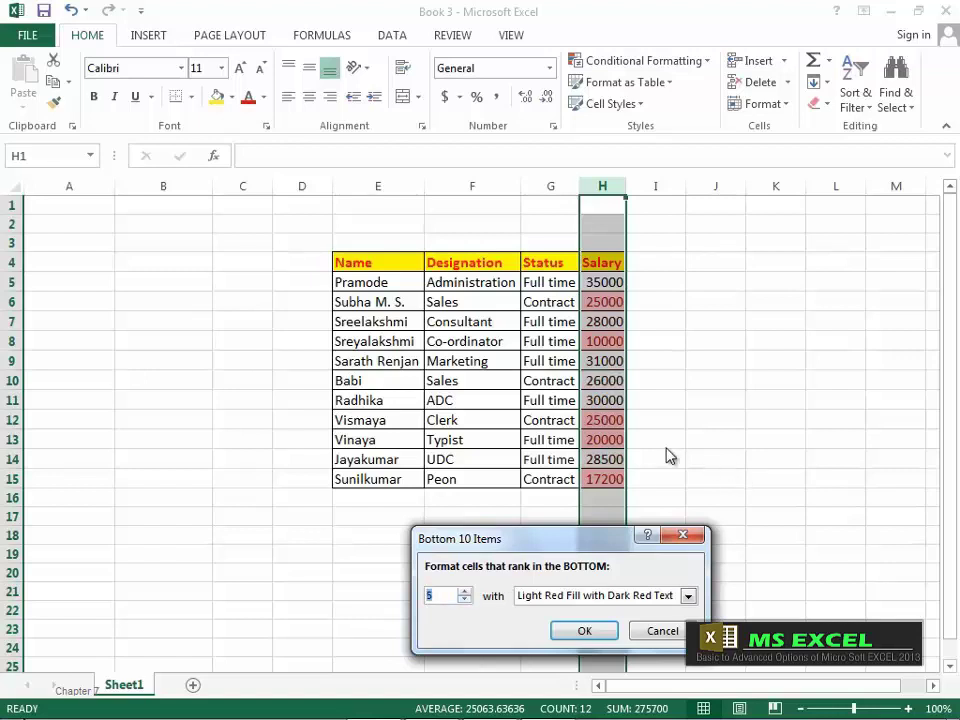
pyautogui.click(688, 596)
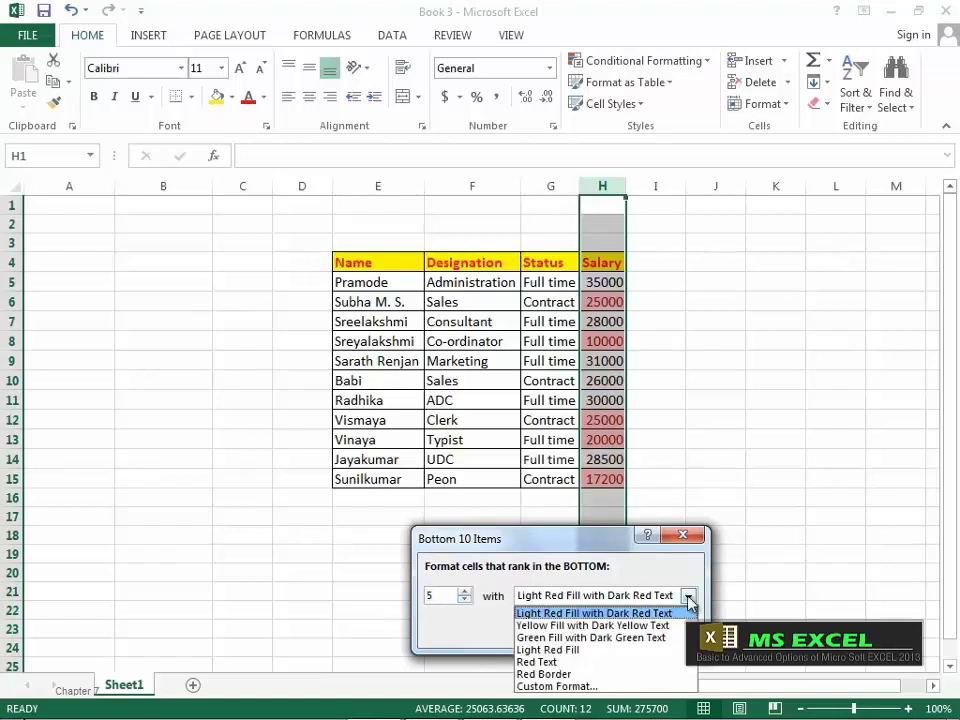
pyautogui.click(688, 597)
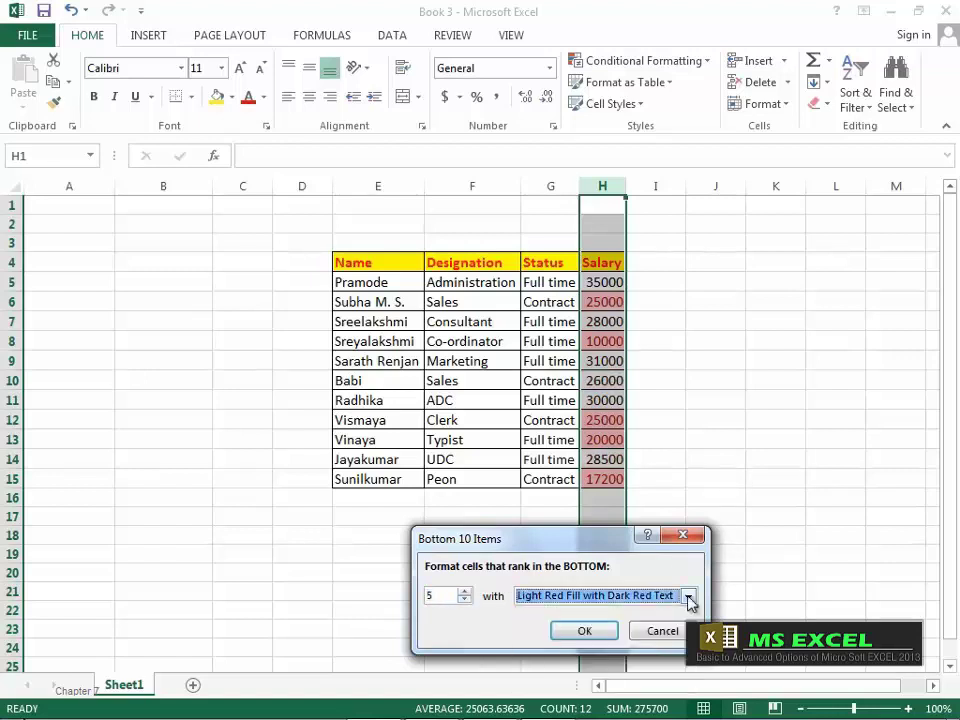
pyautogui.click(587, 632)
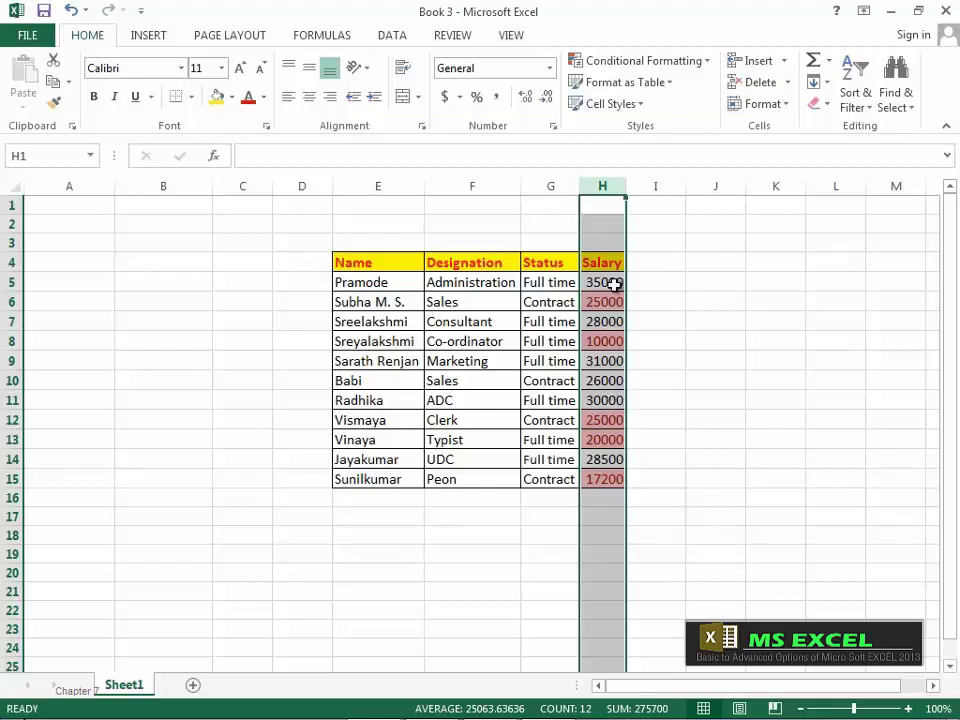
# Step: Clear the Bottom 5 Items rule from the Salary cells
pyautogui.click(707, 68)
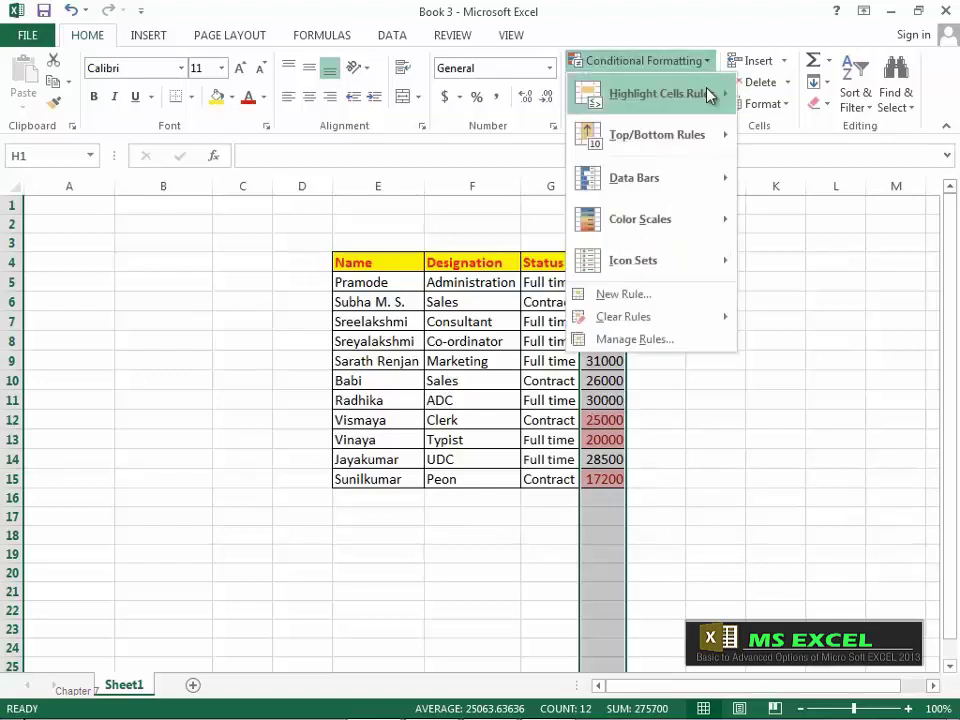
pyautogui.moveTo(677, 326)
pyautogui.click(804, 328)
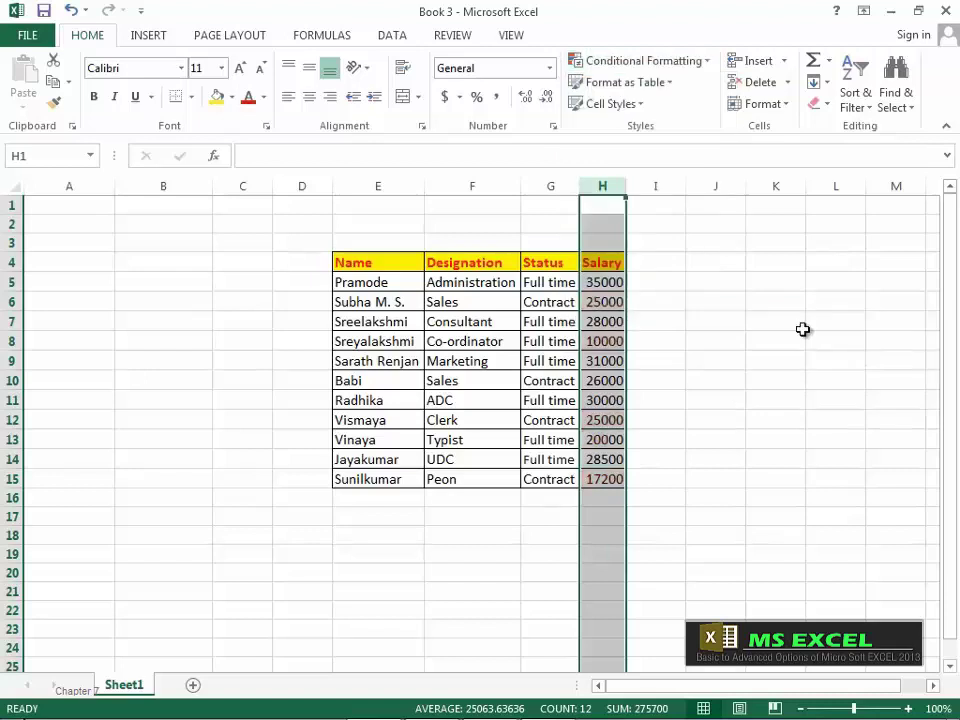
# Step: Apply an Above Average rule with plain Light Red Fill to the salaries
pyautogui.click(712, 64)
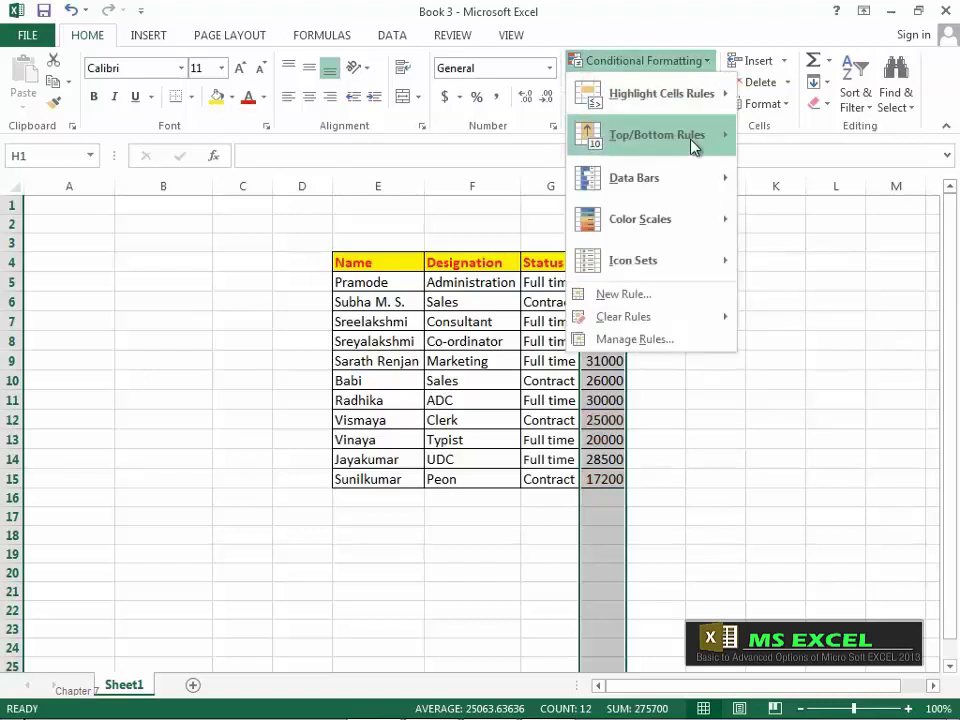
pyautogui.moveTo(696, 144)
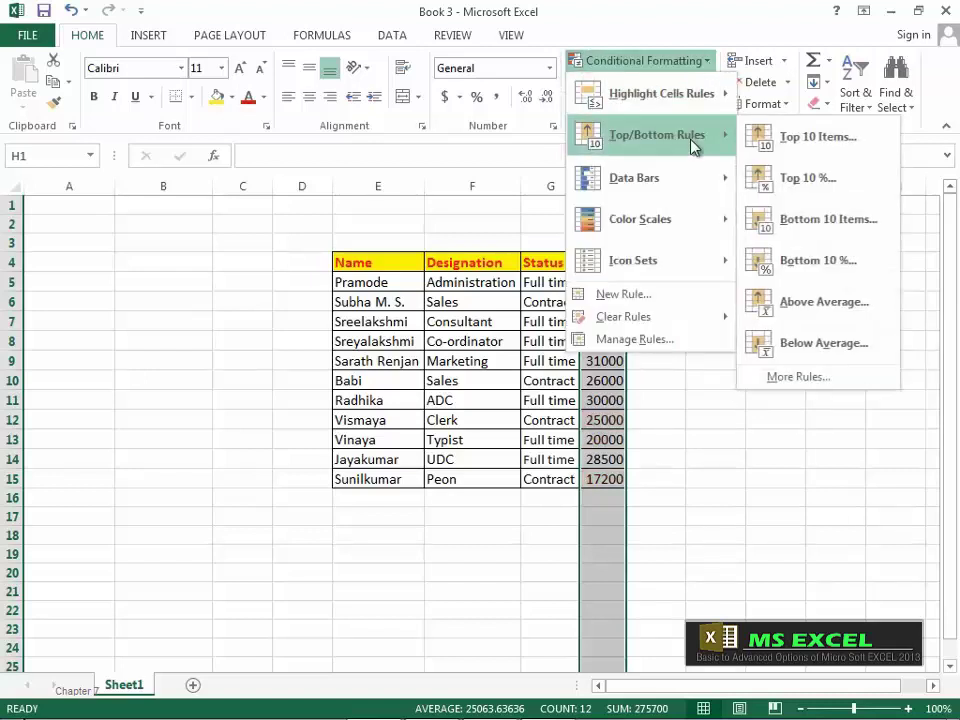
pyautogui.click(806, 313)
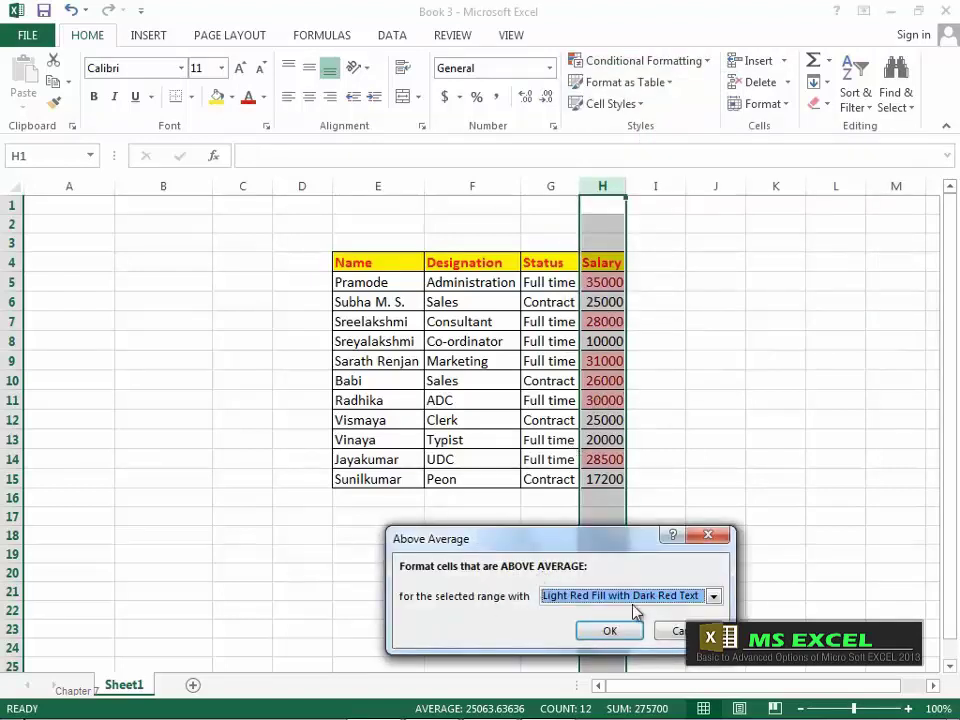
pyautogui.click(713, 598)
pyautogui.click(604, 651)
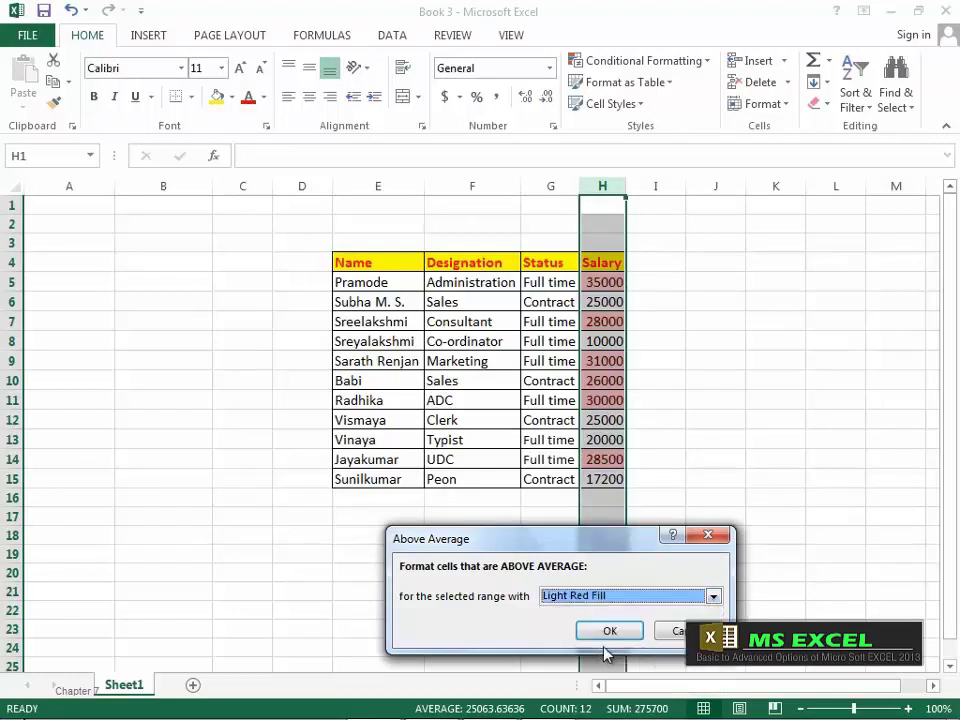
pyautogui.click(610, 632)
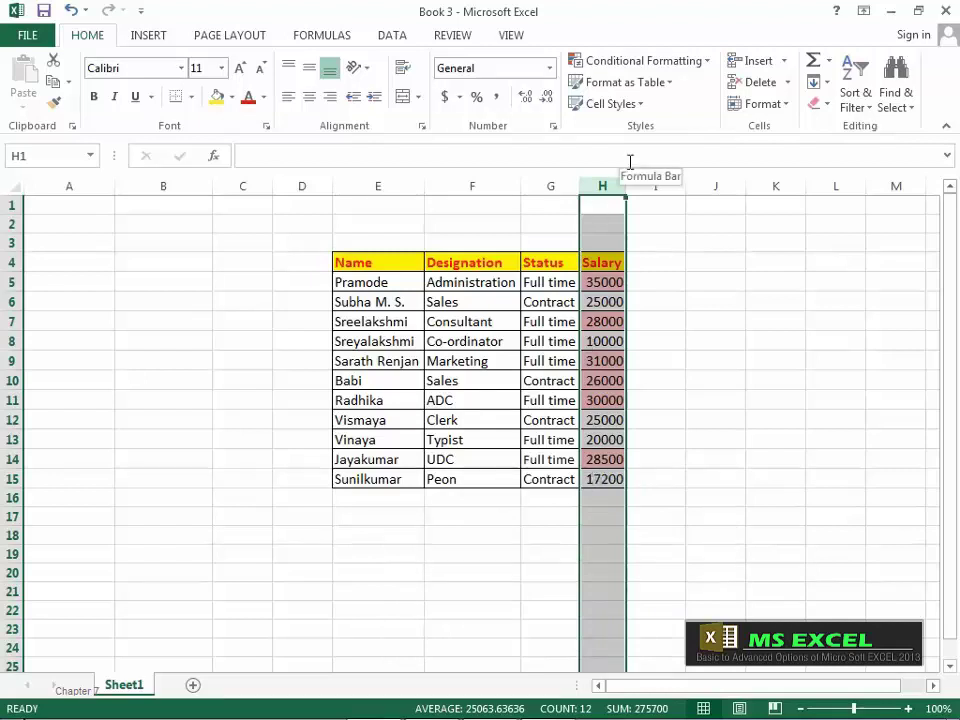
# Step: Clear the Above Average rule from the Salary cells
pyautogui.click(705, 63)
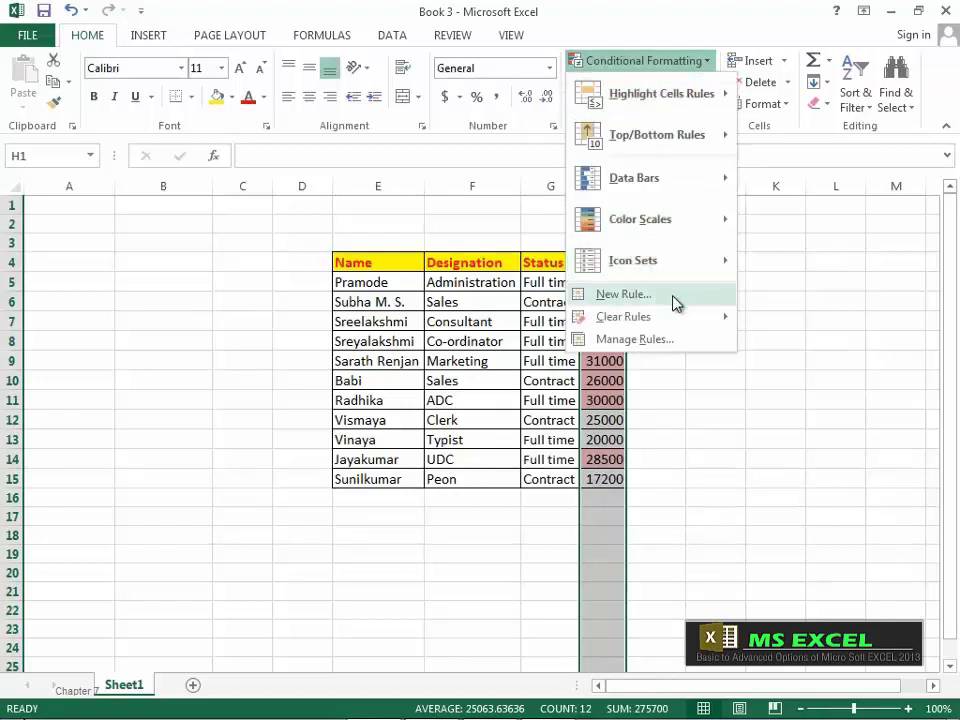
pyautogui.moveTo(686, 320)
pyautogui.click(787, 320)
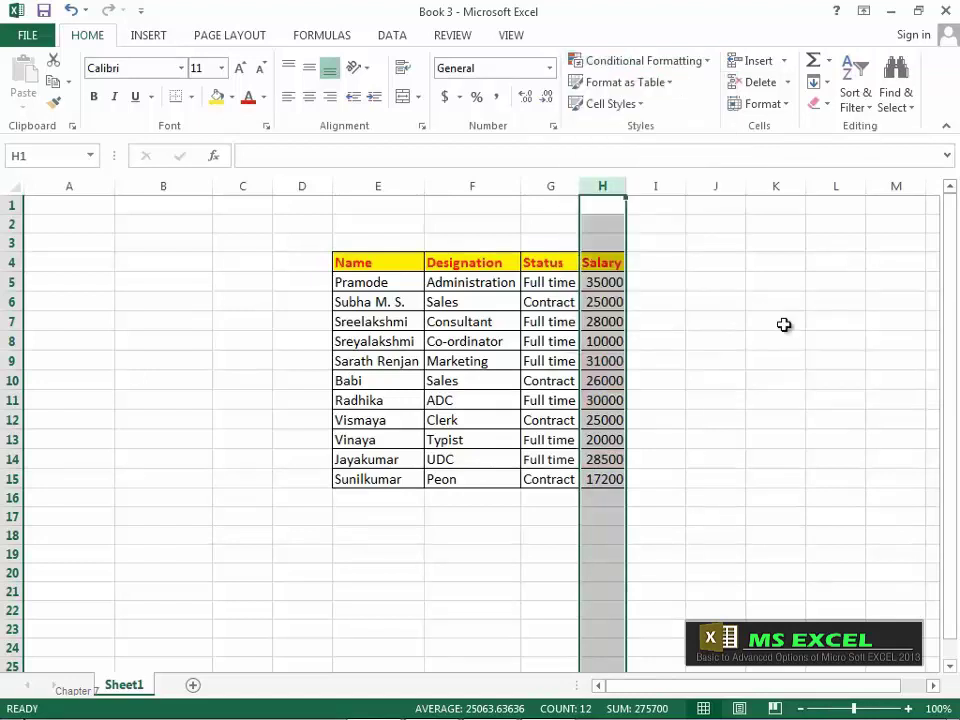
# Step: Apply orange Gradient Fill data bars to the Salary values
pyautogui.click(705, 63)
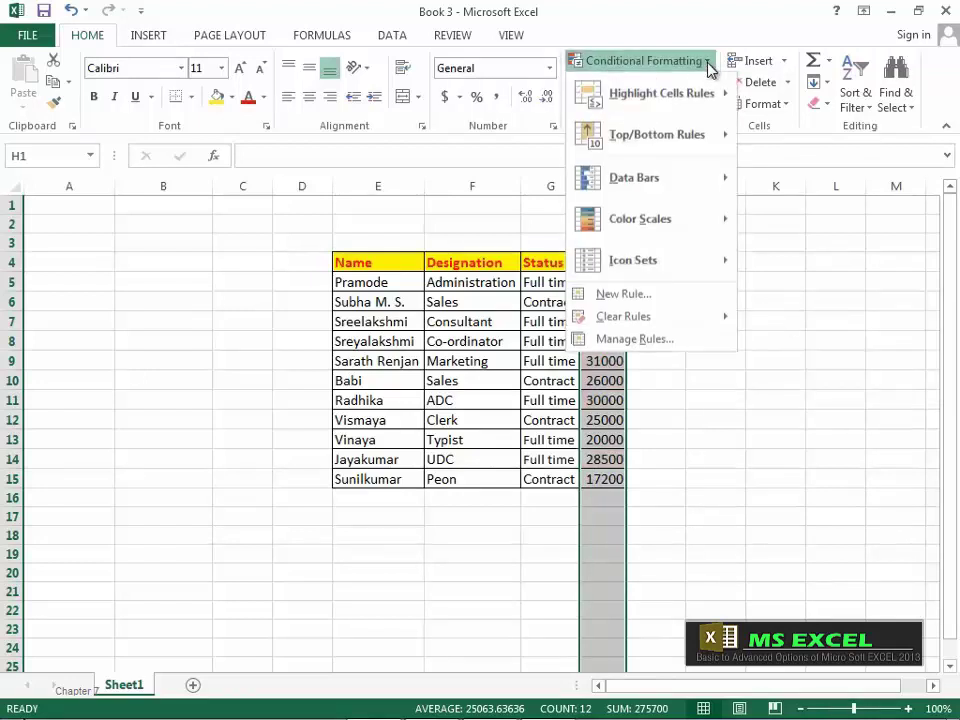
pyautogui.moveTo(667, 191)
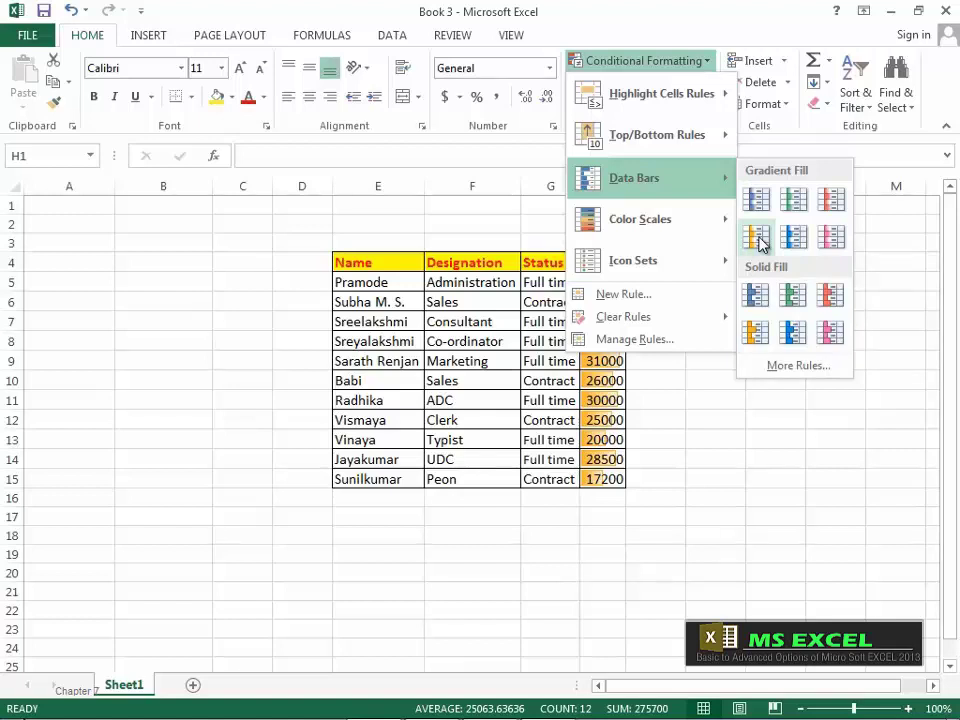
pyautogui.click(757, 238)
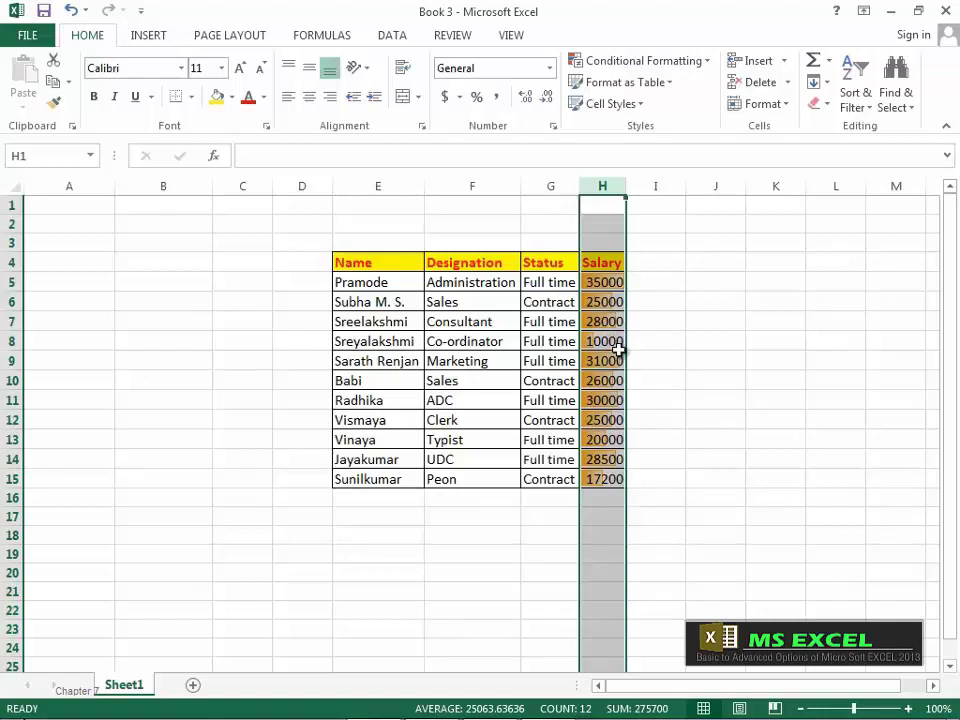
# Step: Edit the data bar rule in Manage Rules to tick Show Bar Only
pyautogui.click(706, 62)
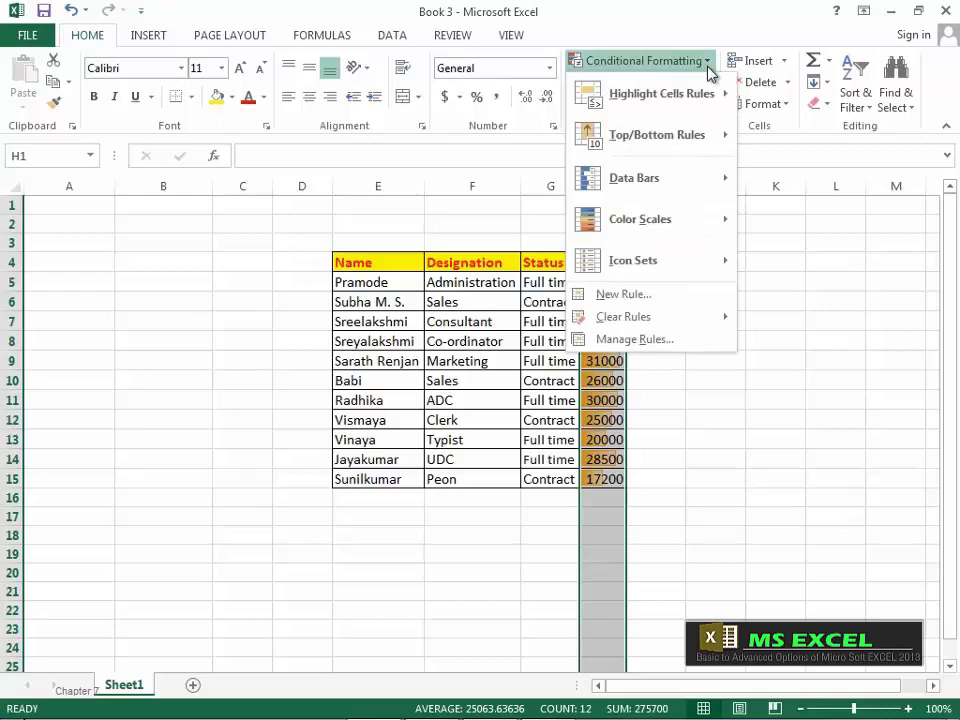
pyautogui.click(662, 339)
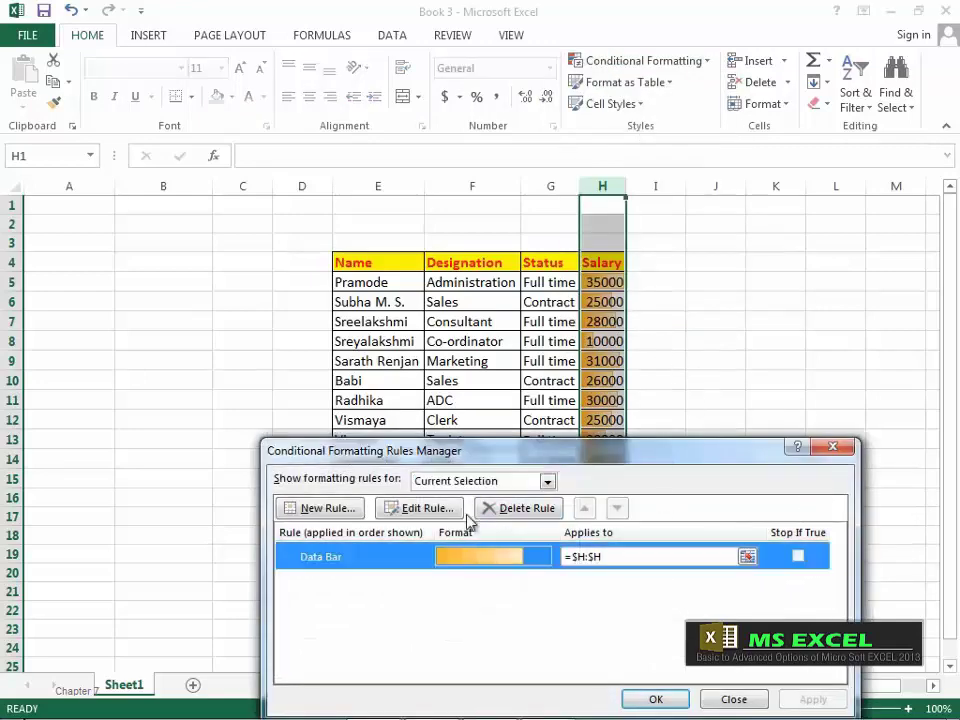
pyautogui.click(441, 512)
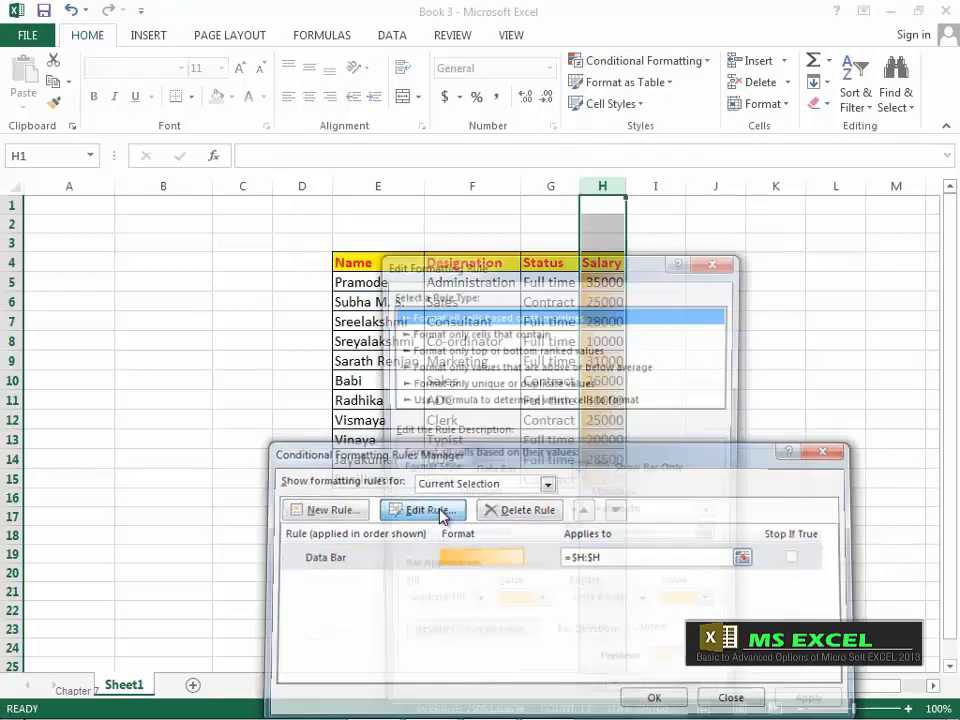
pyautogui.moveTo(521, 276); pyautogui.dragTo(530, 236)
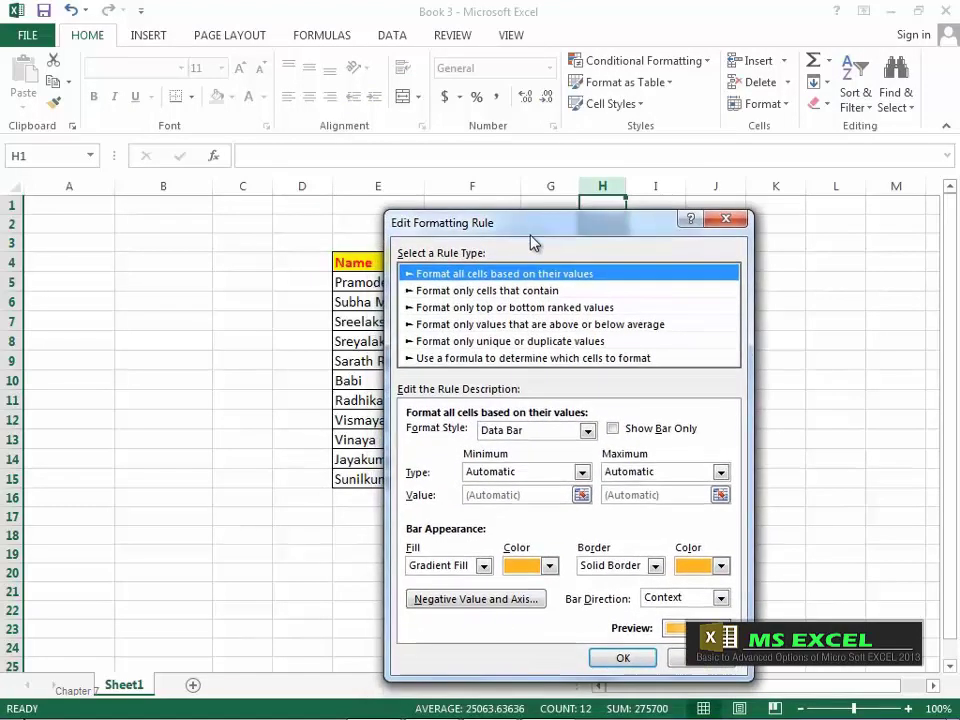
pyautogui.click(613, 429)
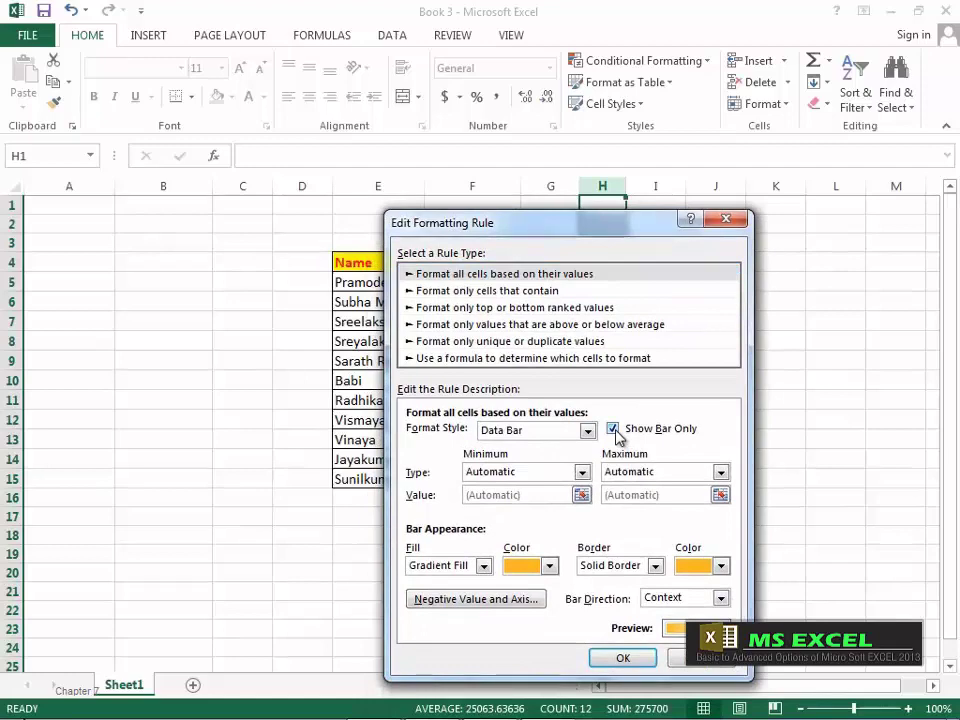
pyautogui.click(624, 660)
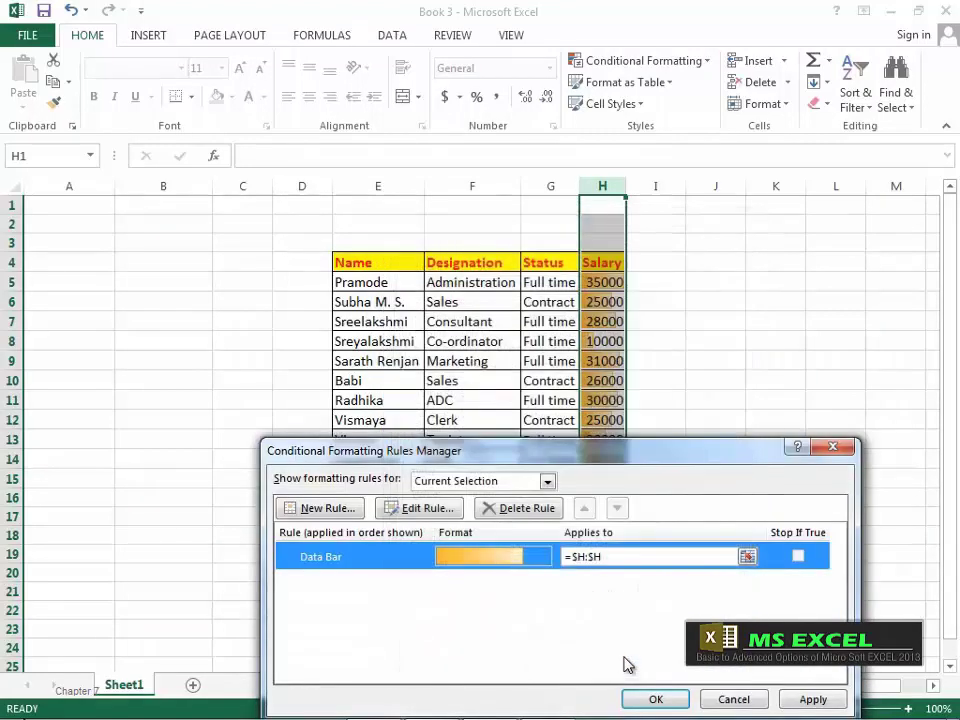
pyautogui.click(662, 699)
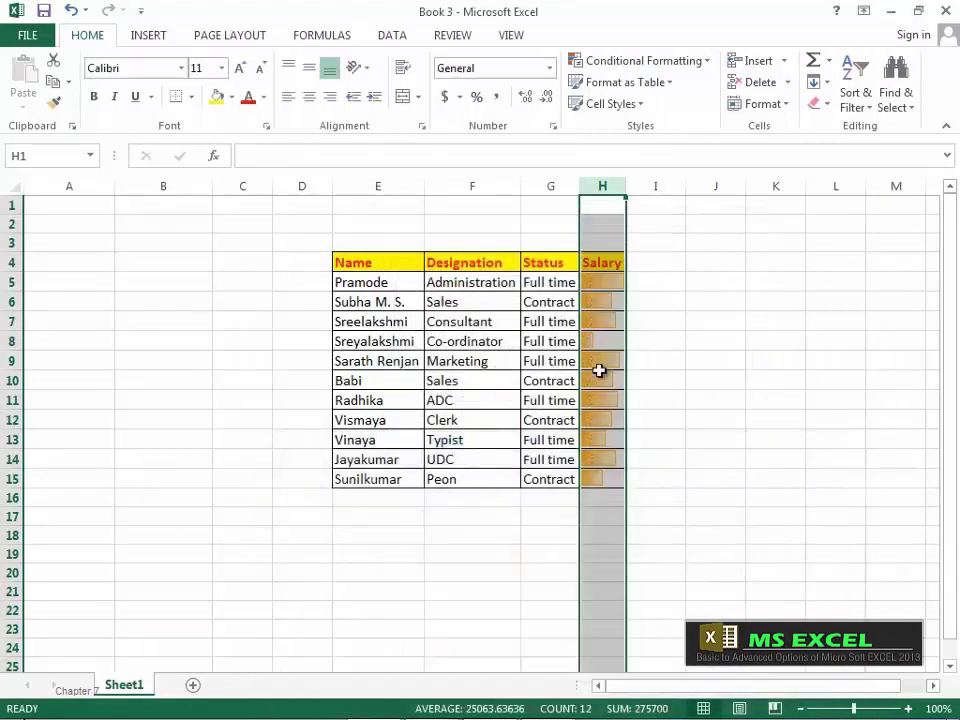
# Step: Check the salary values behind the bars in H5 through H13, then select column H
pyautogui.click(607, 281)
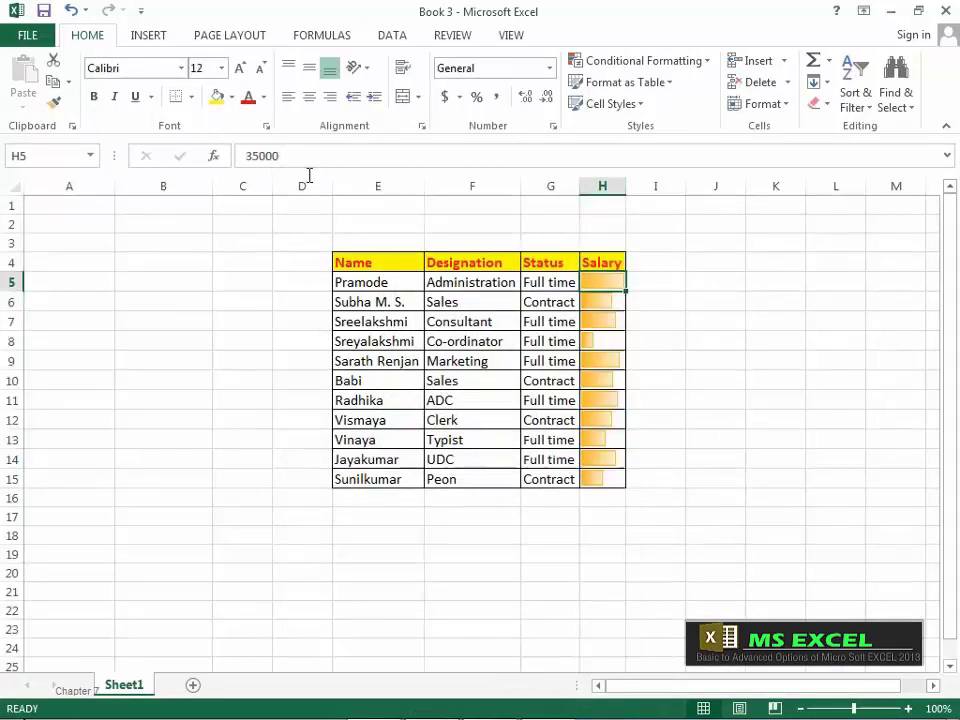
pyautogui.click(603, 303)
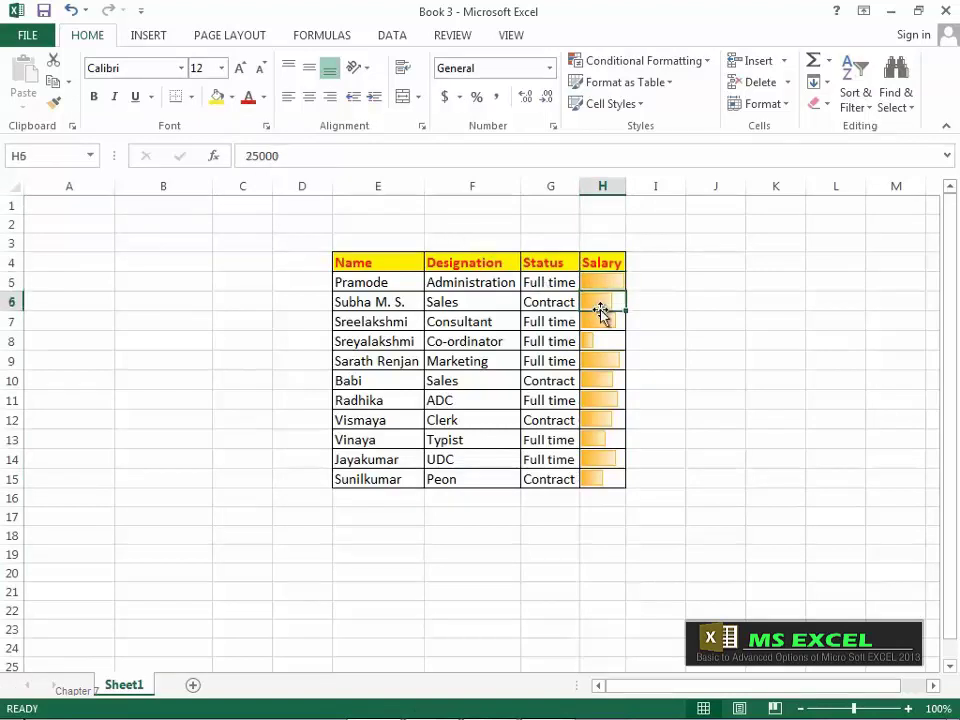
pyautogui.click(603, 322)
pyautogui.click(607, 358)
pyautogui.click(611, 381)
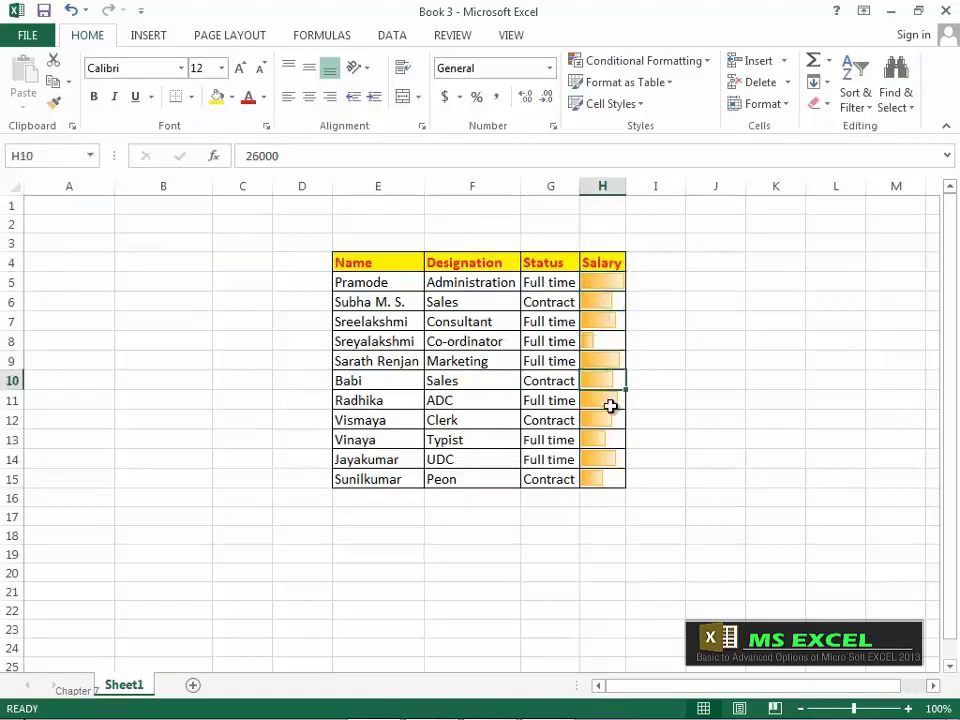
pyautogui.click(611, 401)
pyautogui.click(611, 421)
pyautogui.click(611, 439)
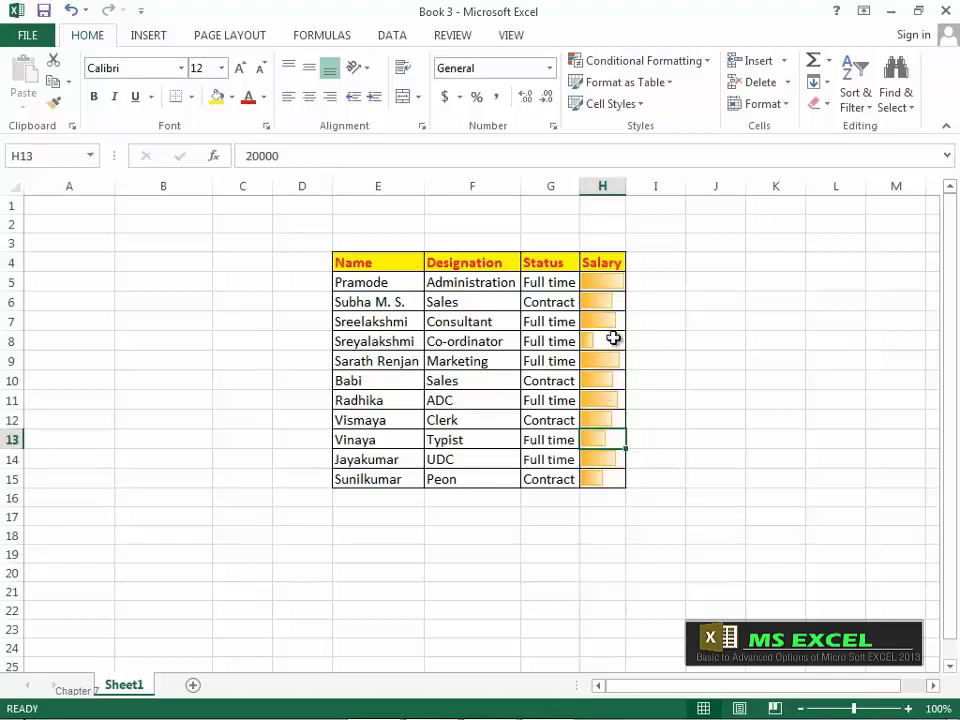
pyautogui.click(604, 185)
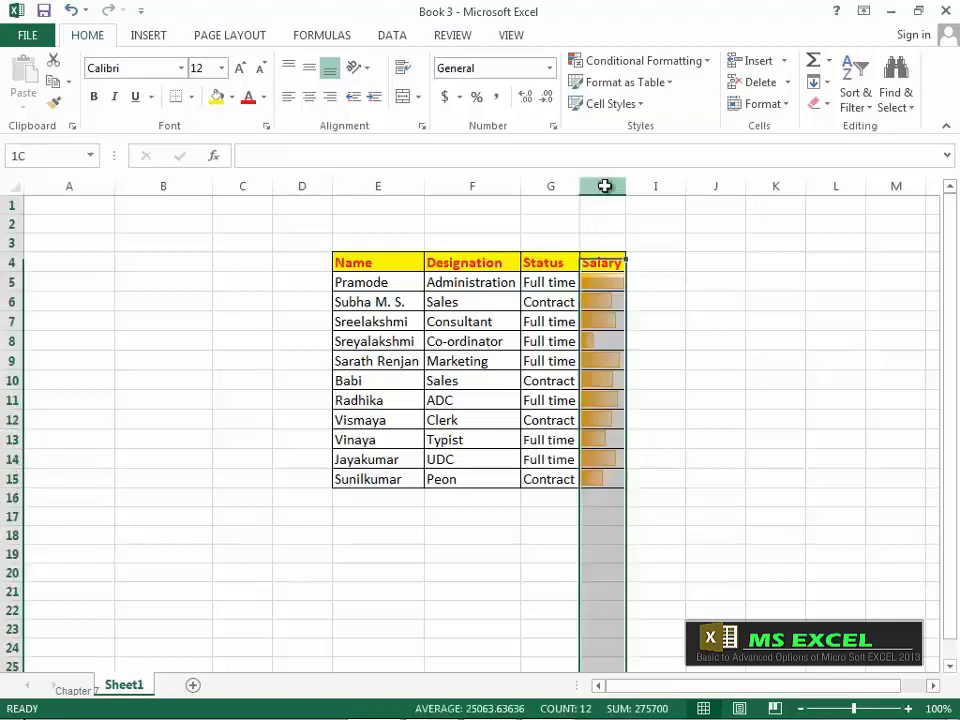
# Step: Untick Show Bar Only in the data bar rule so salary numbers display again
pyautogui.click(706, 62)
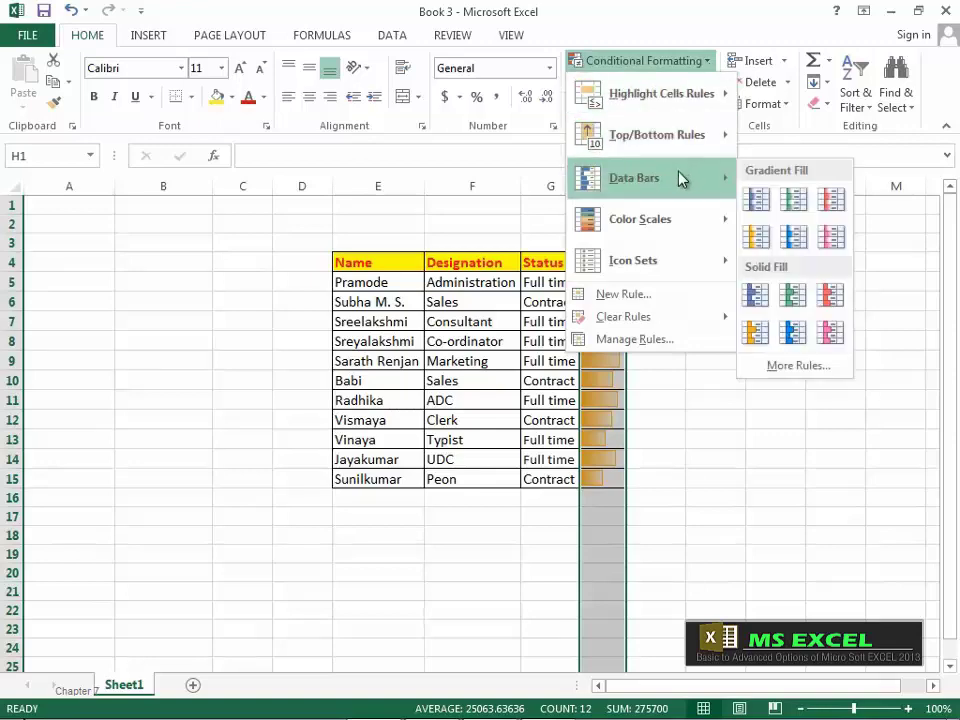
pyautogui.click(662, 340)
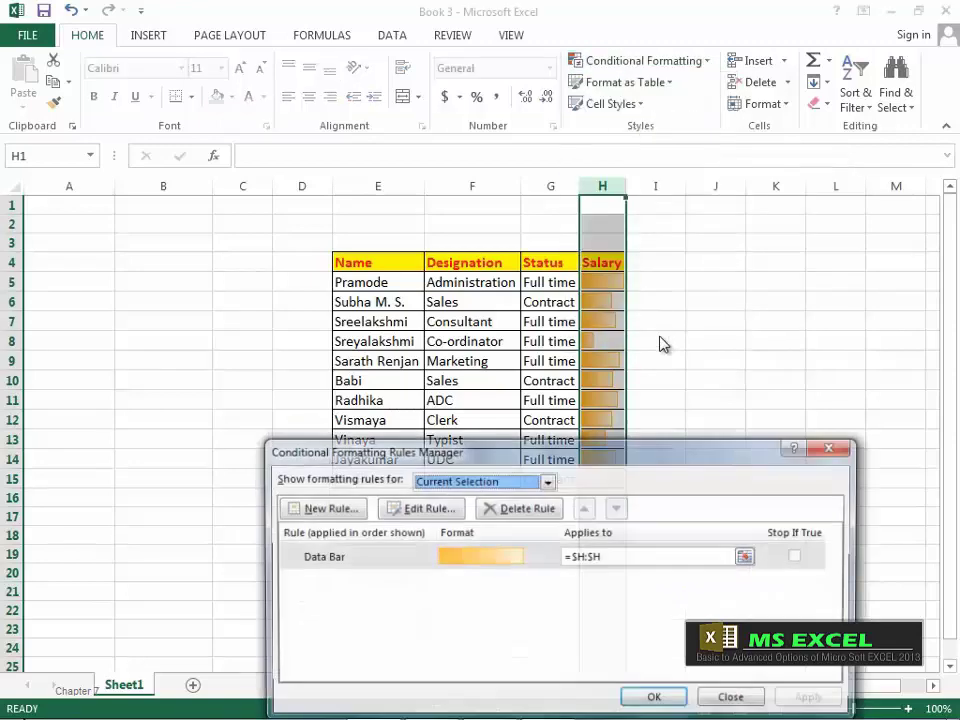
pyautogui.click(436, 509)
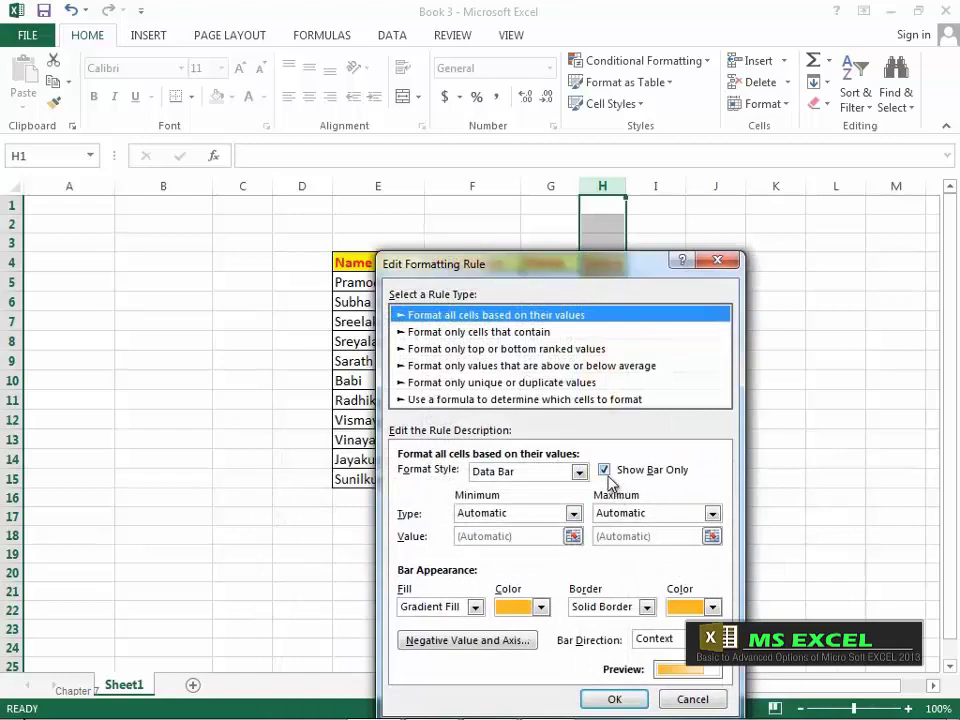
pyautogui.click(605, 471)
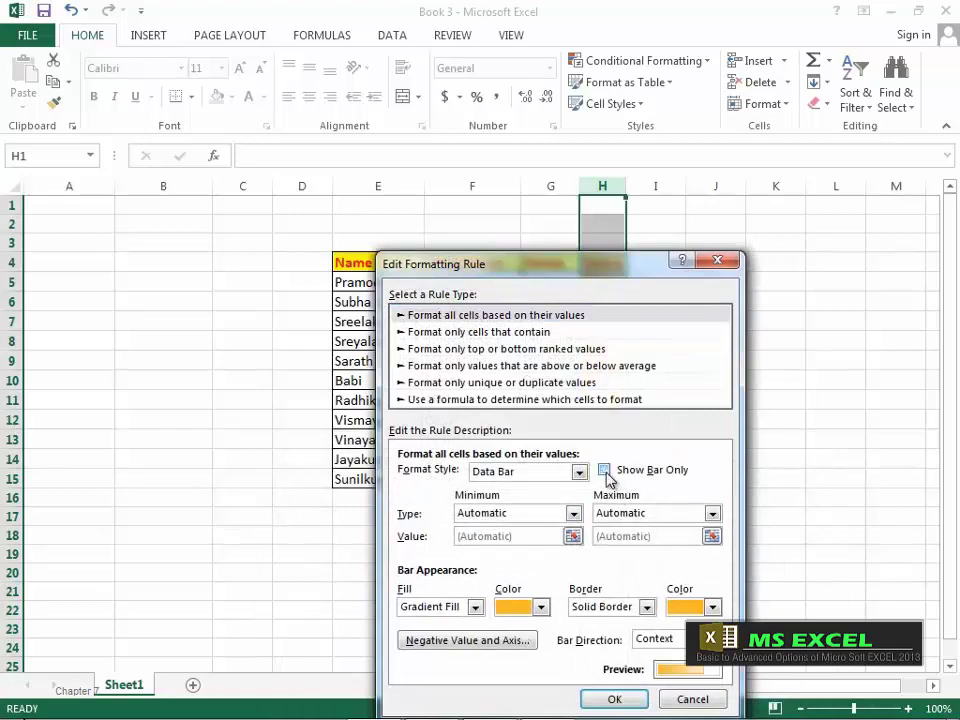
pyautogui.click(615, 699)
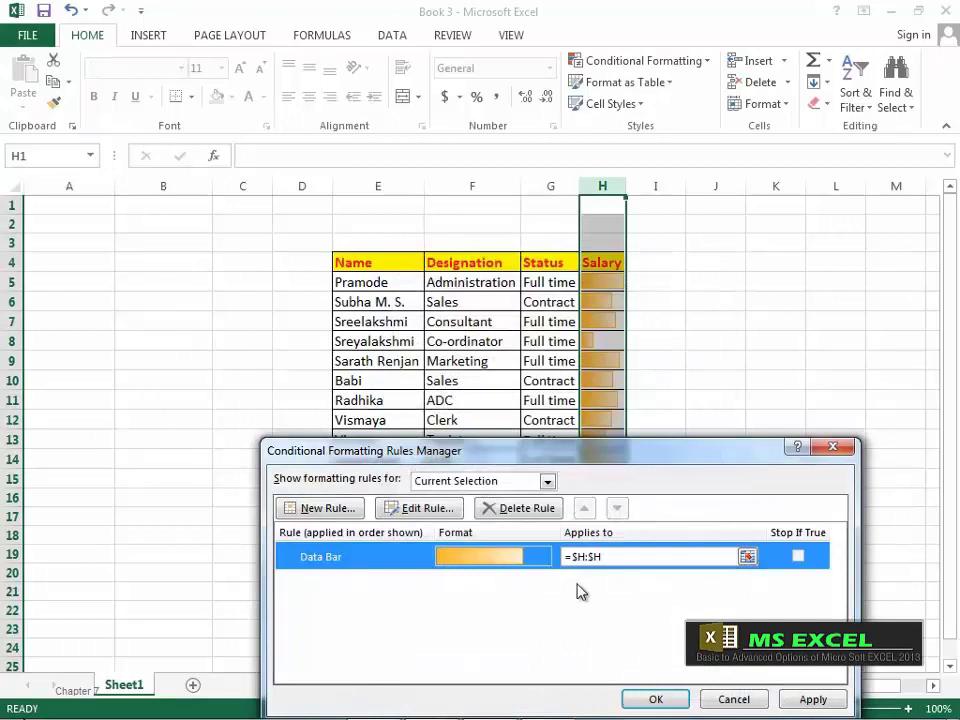
pyautogui.click(657, 699)
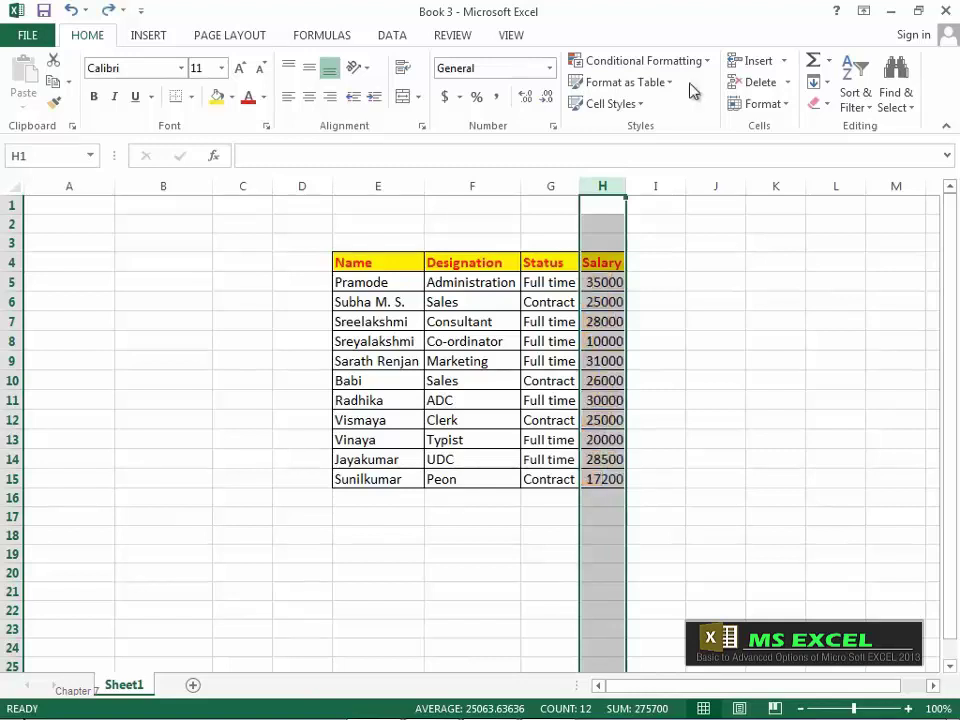
pyautogui.click(706, 62)
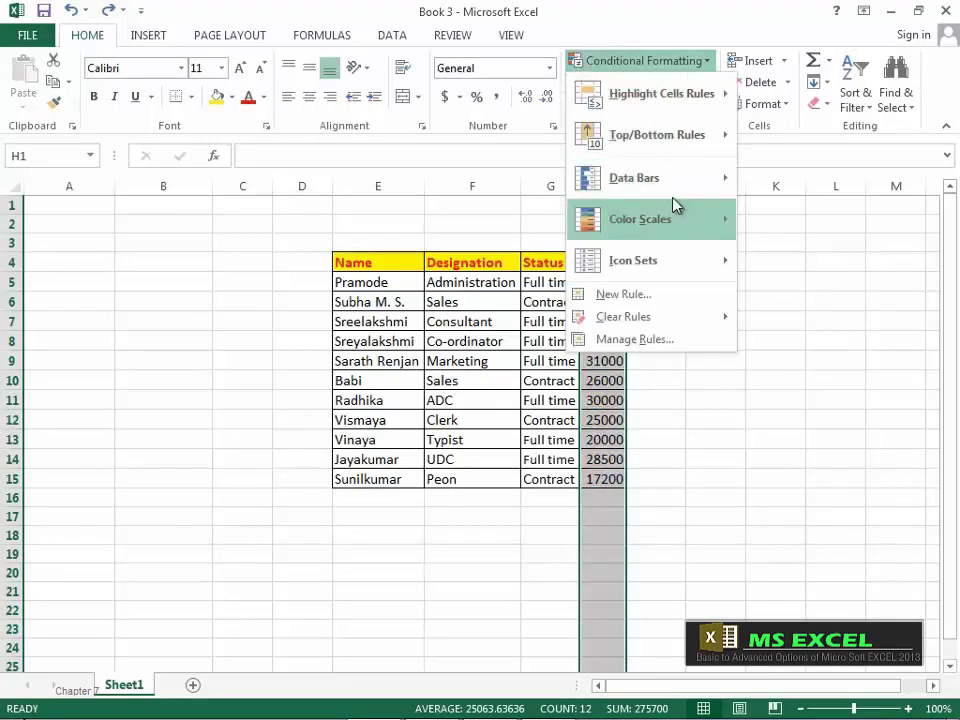
pyautogui.moveTo(720, 187)
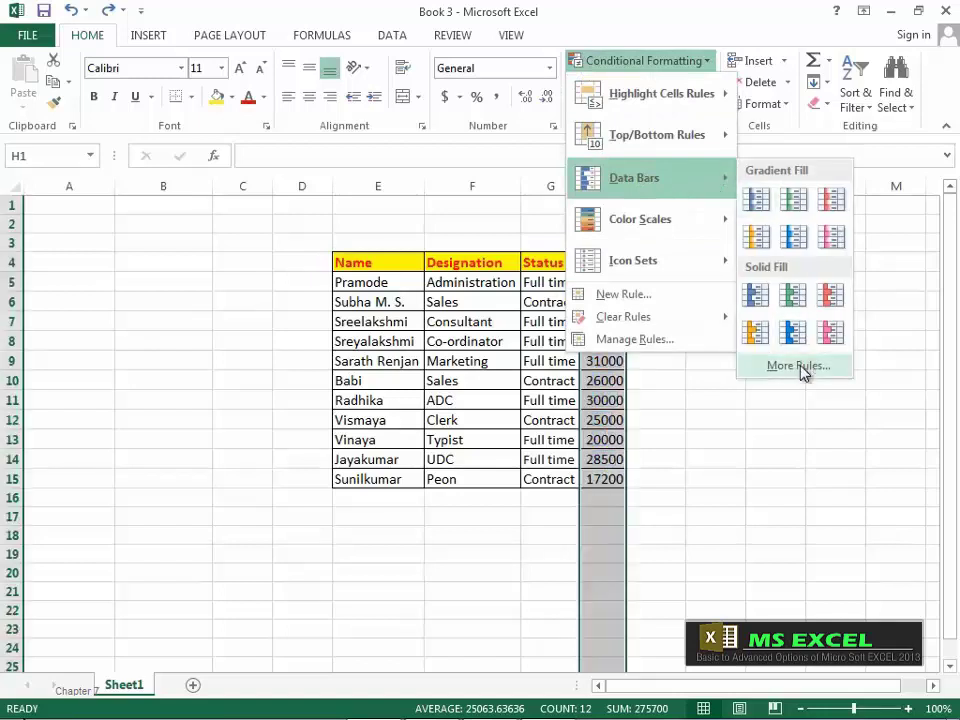
pyautogui.moveTo(686, 236)
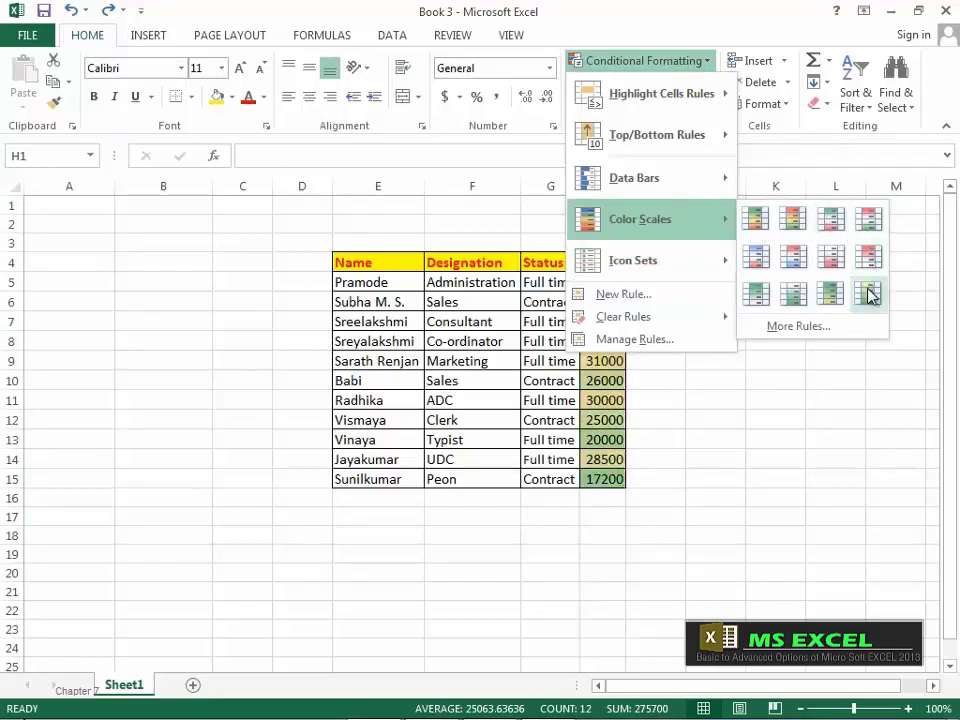
pyautogui.click(831, 295)
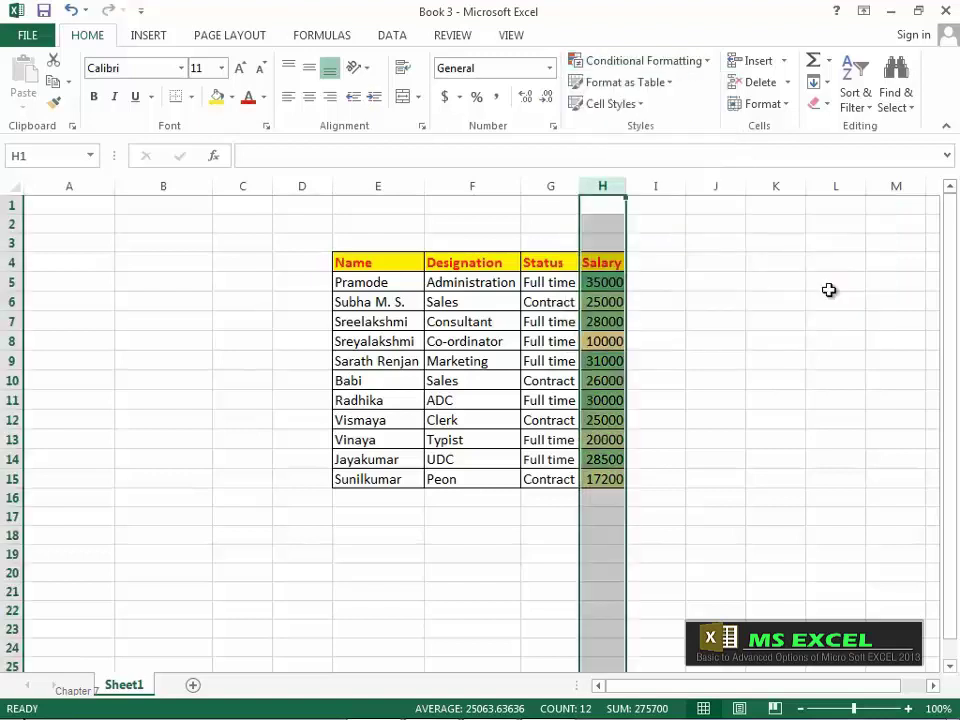
pyautogui.click(700, 398)
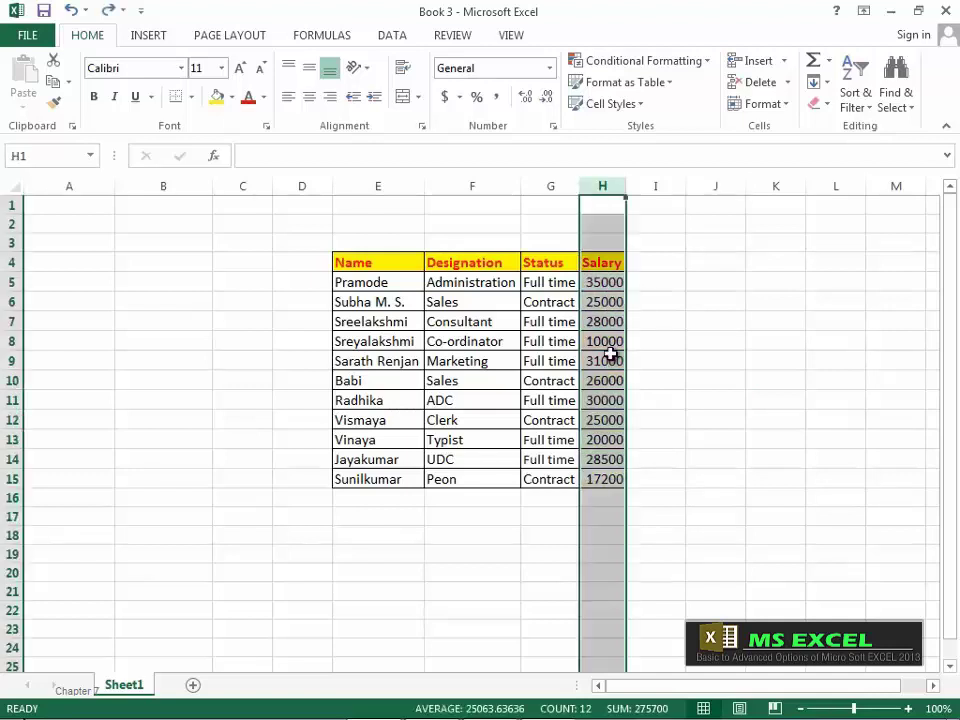
# Step: Apply the 3 Arrows (Colored) icon set to the Salary values
pyautogui.click(700, 62)
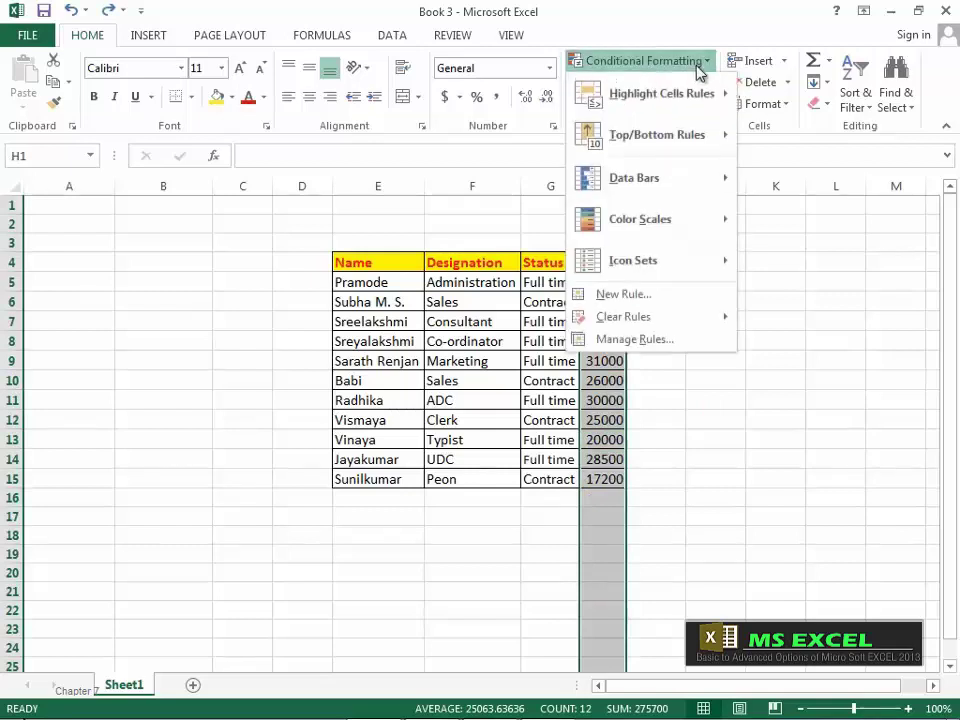
pyautogui.moveTo(663, 261)
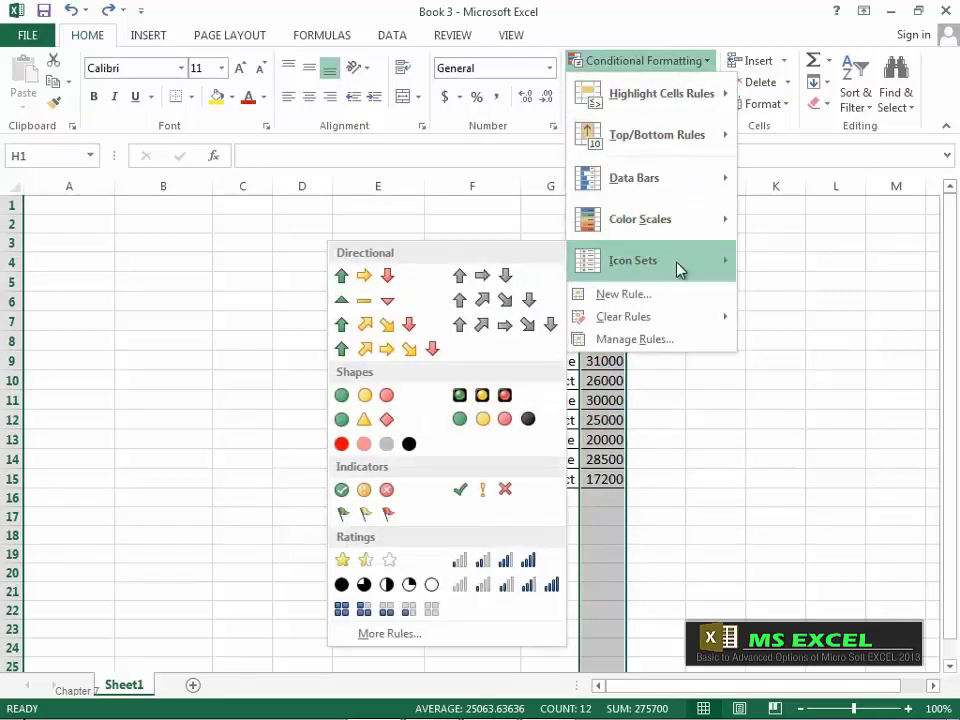
pyautogui.click(391, 284)
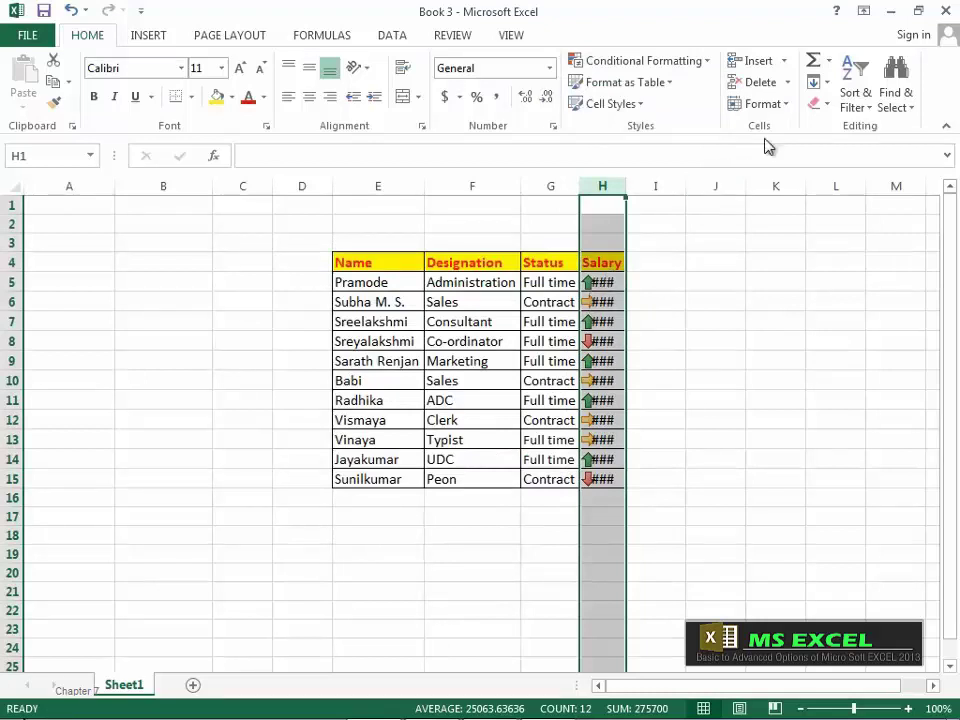
pyautogui.click(788, 109)
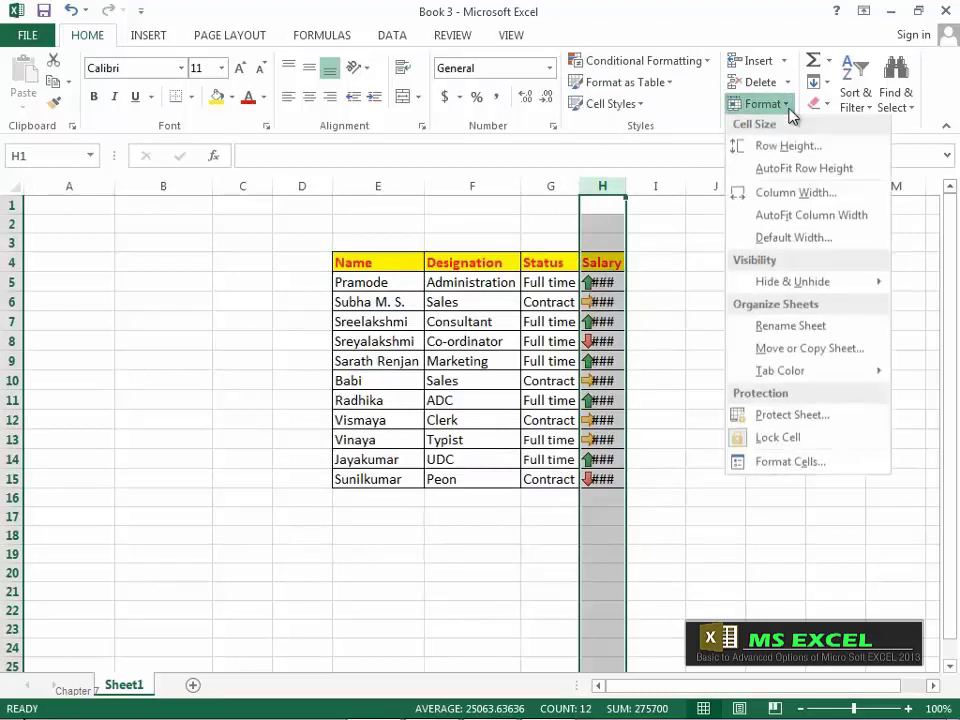
# Step: AutoFit column H so full salaries show beside their arrows
pyautogui.click(811, 220)
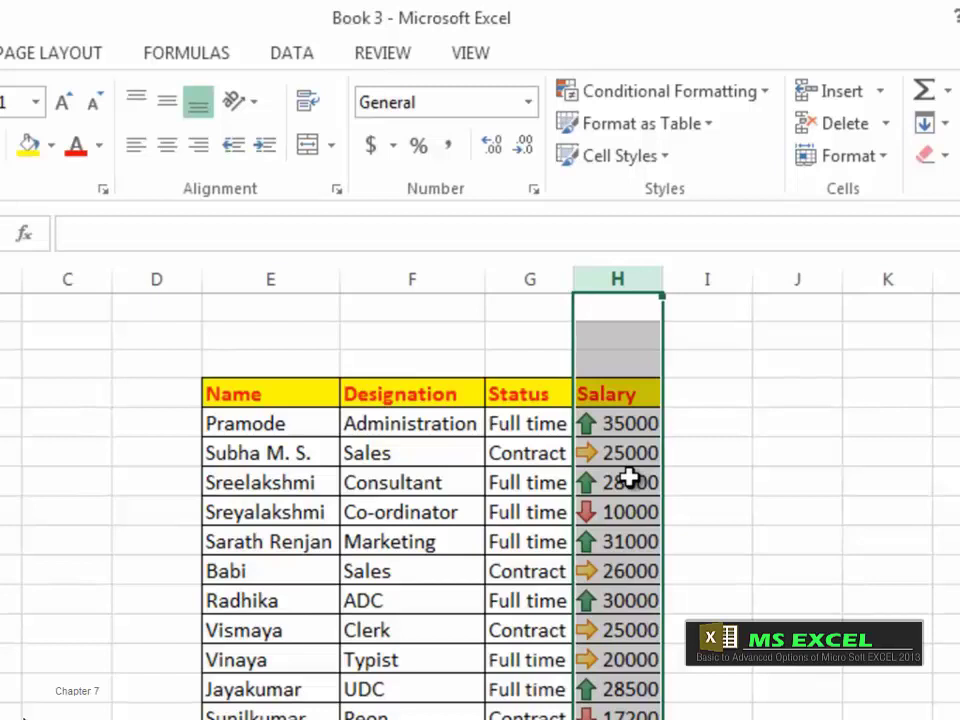
# Step: Tick Show Icon Only in the arrow icon set rule to hide the salary numbers
pyautogui.click(767, 92)
pyautogui.click(690, 508)
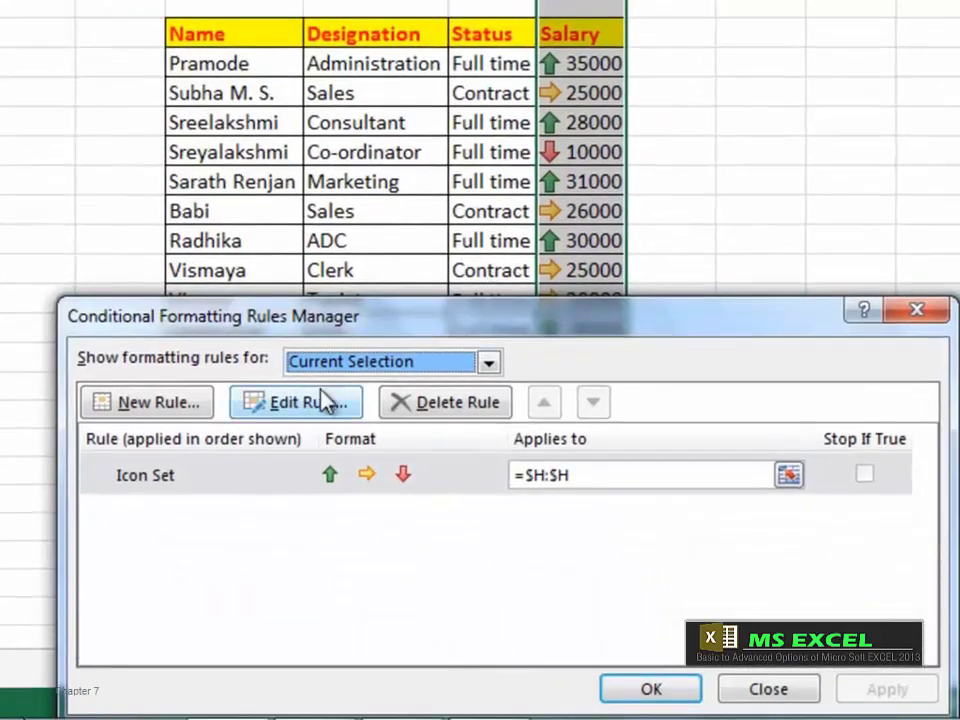
pyautogui.click(300, 431)
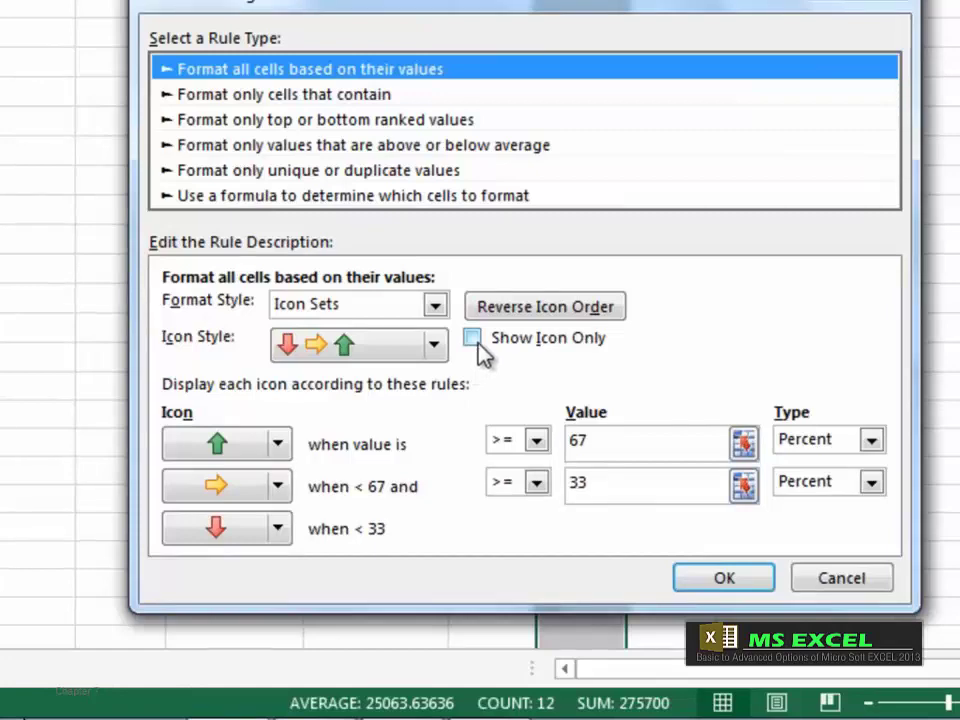
pyautogui.click(472, 338)
pyautogui.click(724, 578)
pyautogui.click(660, 690)
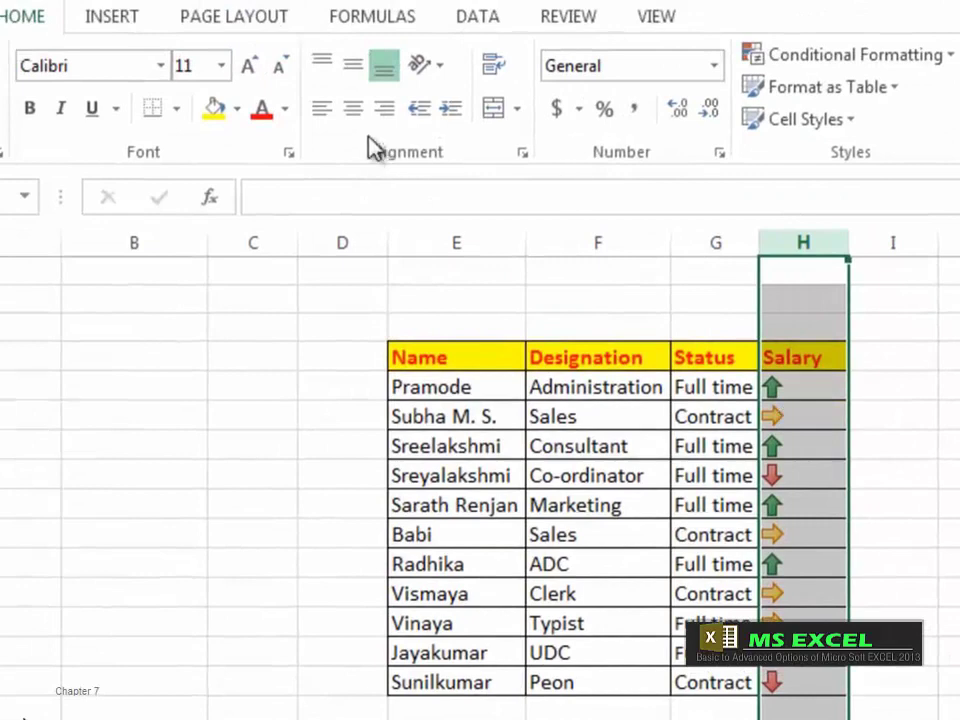
# Step: Center the Salary icons and replace the arrows with the 3 Stars icon set
pyautogui.click(353, 108)
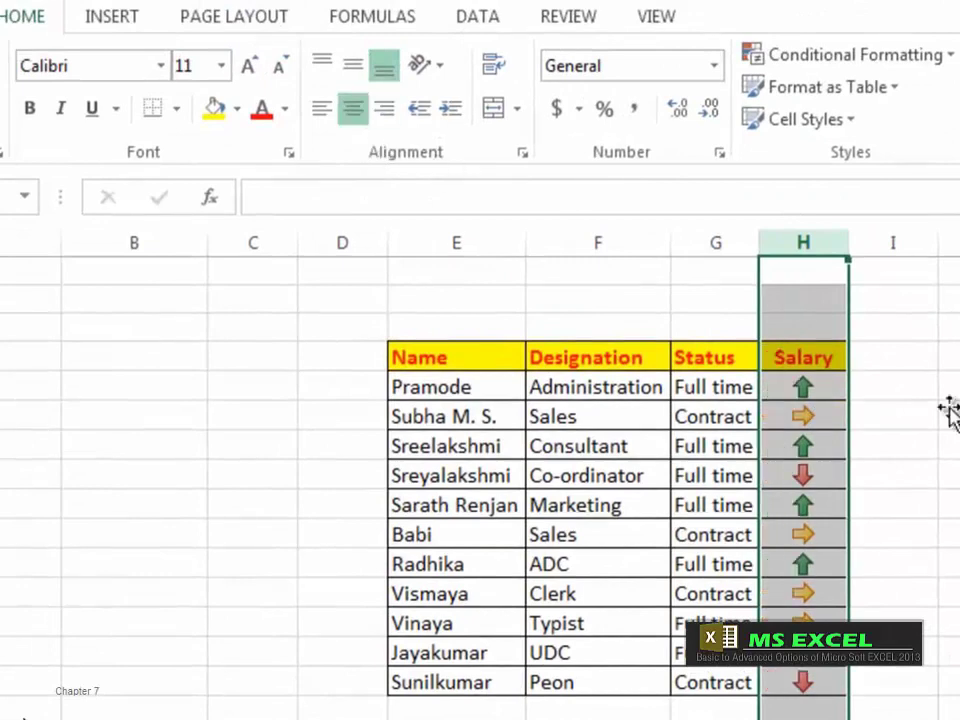
pyautogui.click(900, 55)
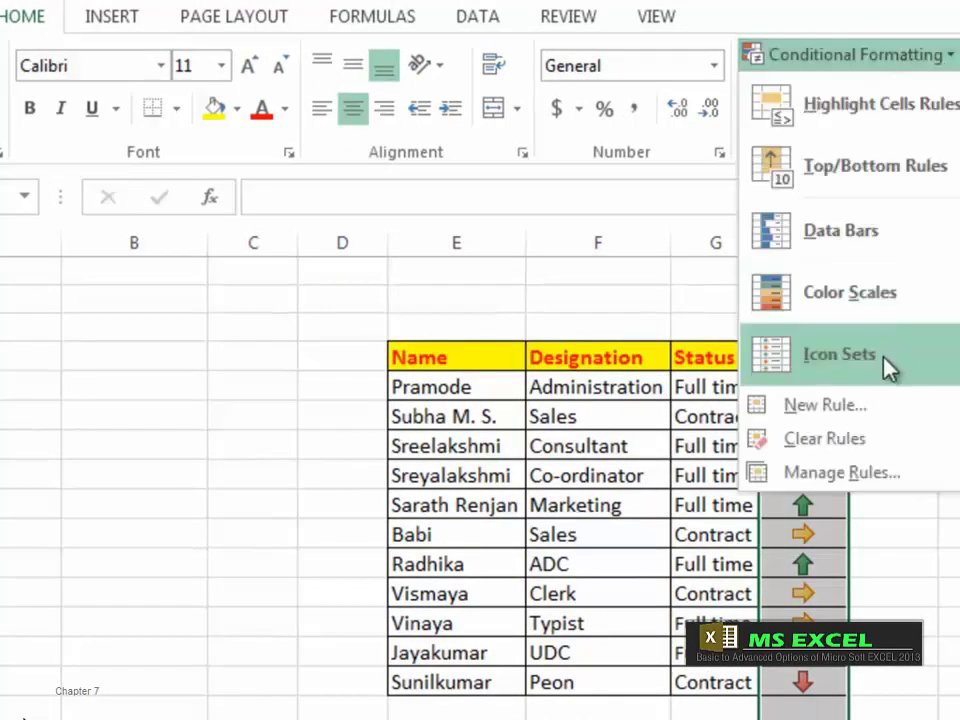
pyautogui.moveTo(889, 366)
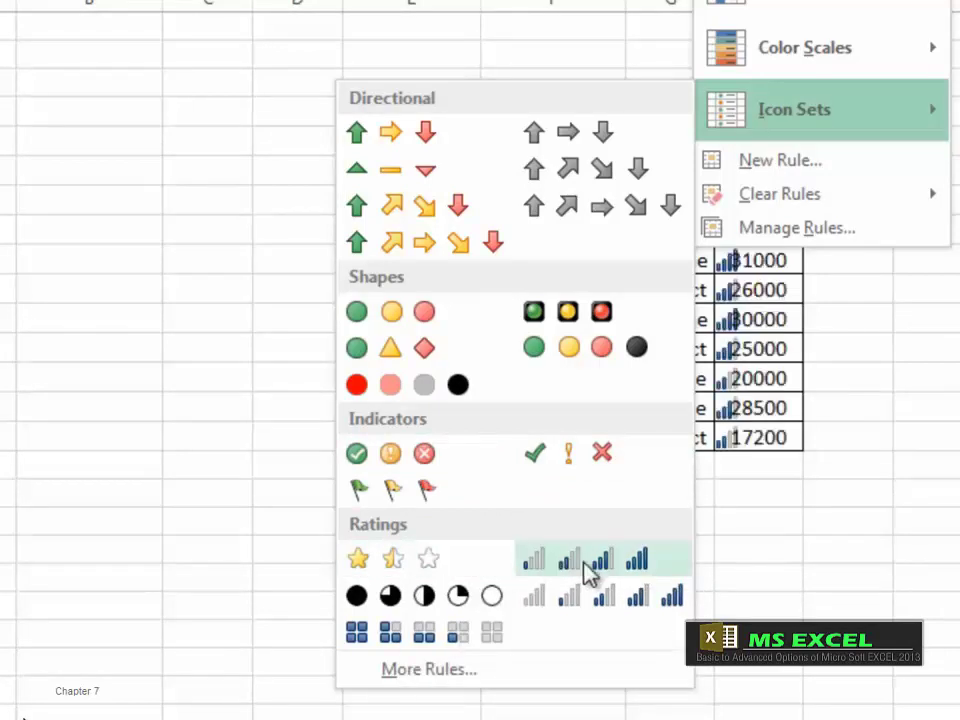
pyautogui.click(430, 568)
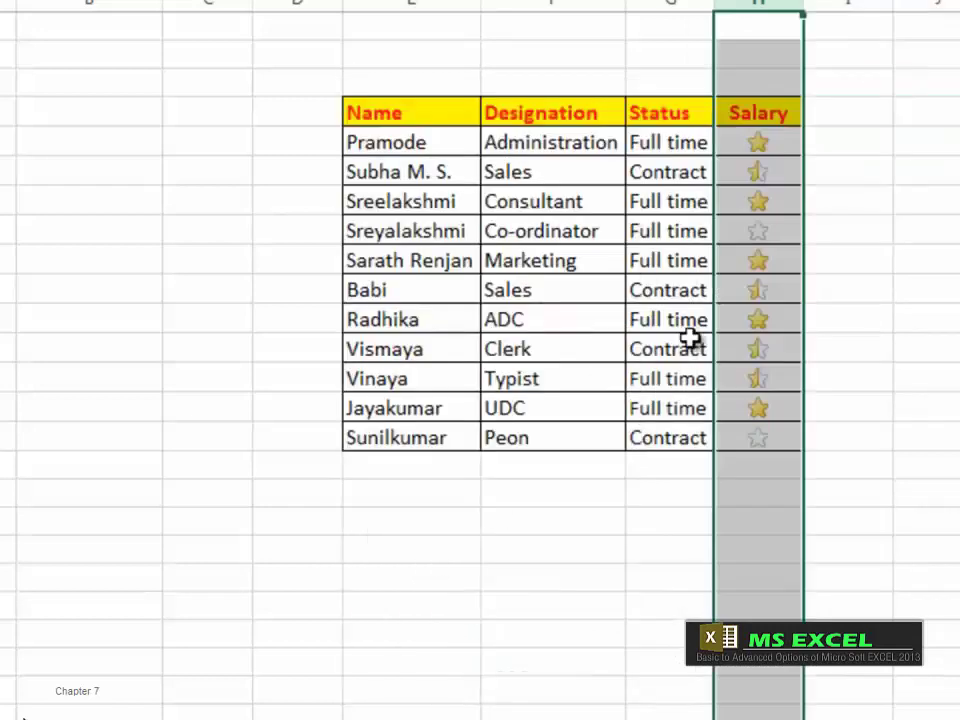
pyautogui.click(770, 147)
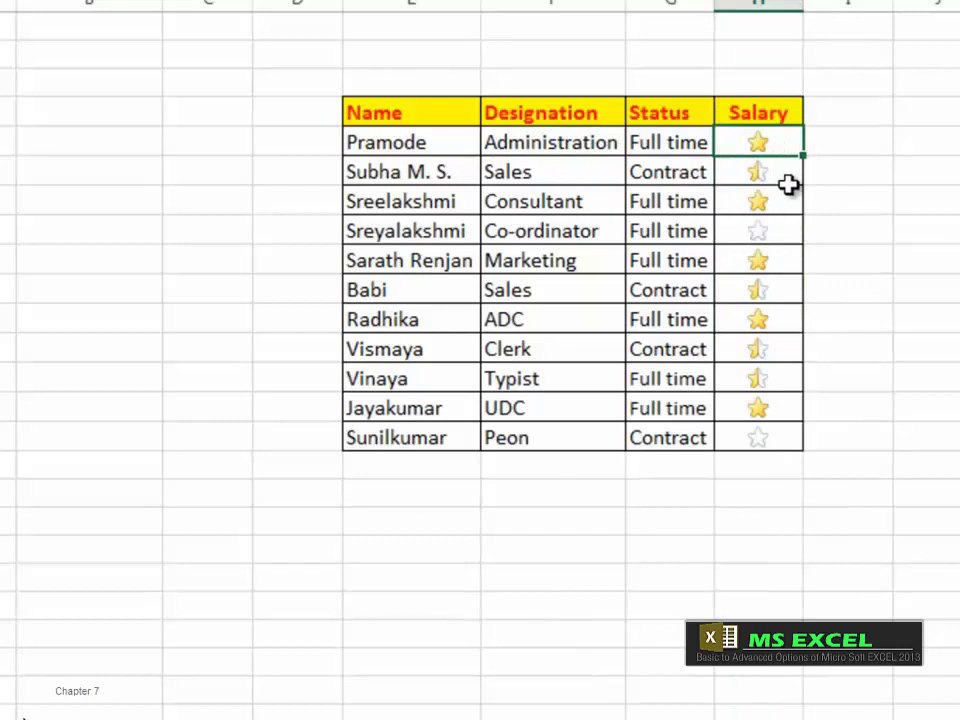
# Step: Select a Salary cell, now showing plain numbers, and bring up the Format as Table style gallery
pyautogui.click(776, 177)
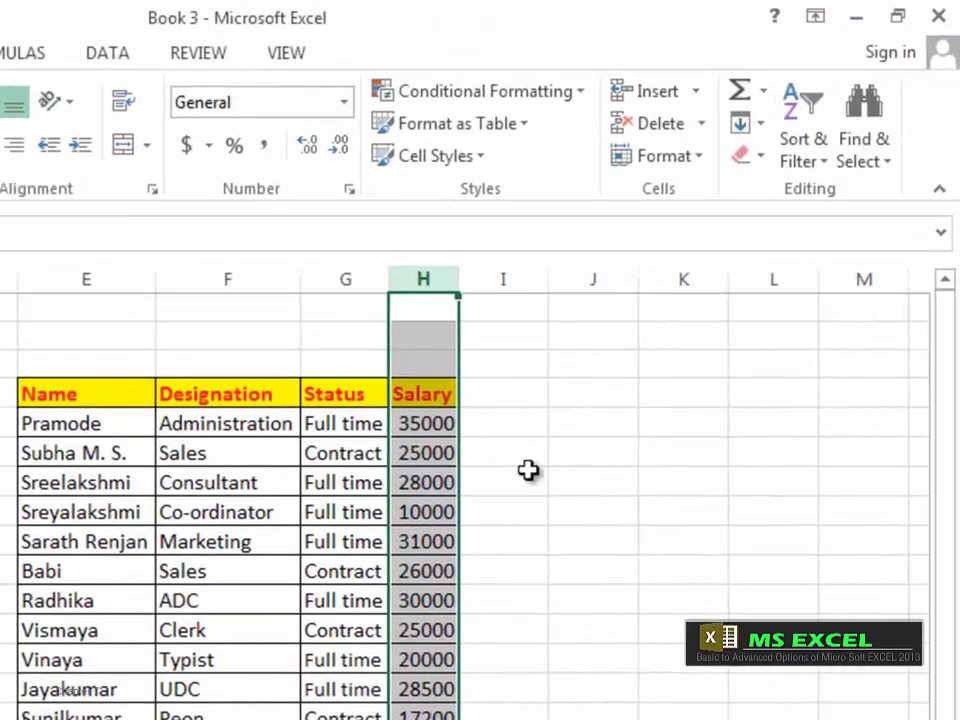
pyautogui.click(535, 140)
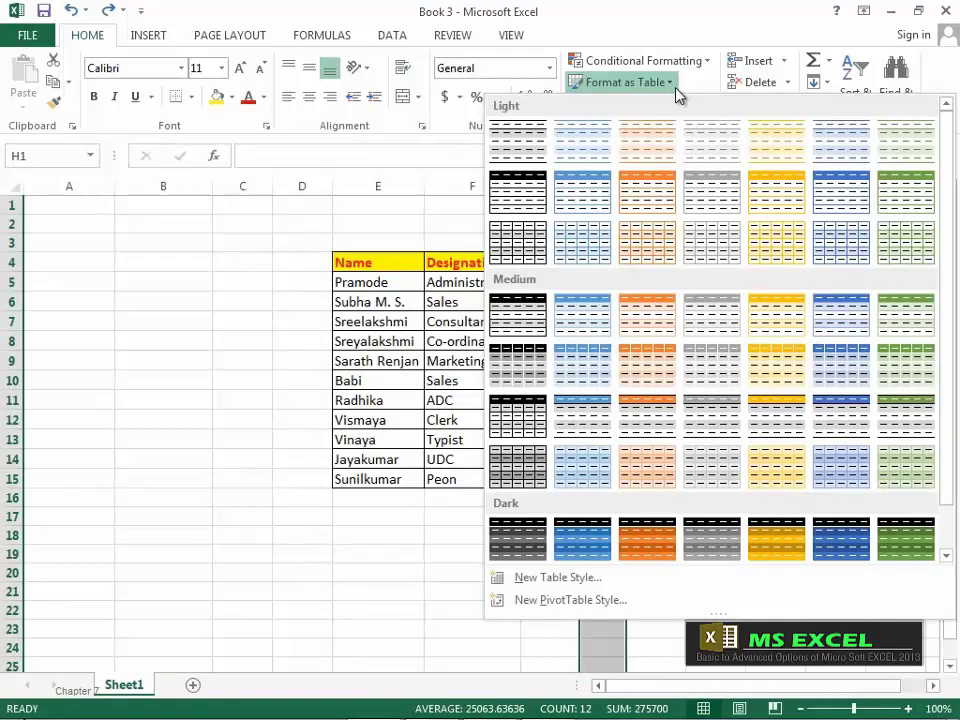
# Step: Format E4:H15 as a light orange banded table with headers and filter arrows
pyautogui.click(364, 263)
pyautogui.moveTo(364, 263); pyautogui.dragTo(600, 478)
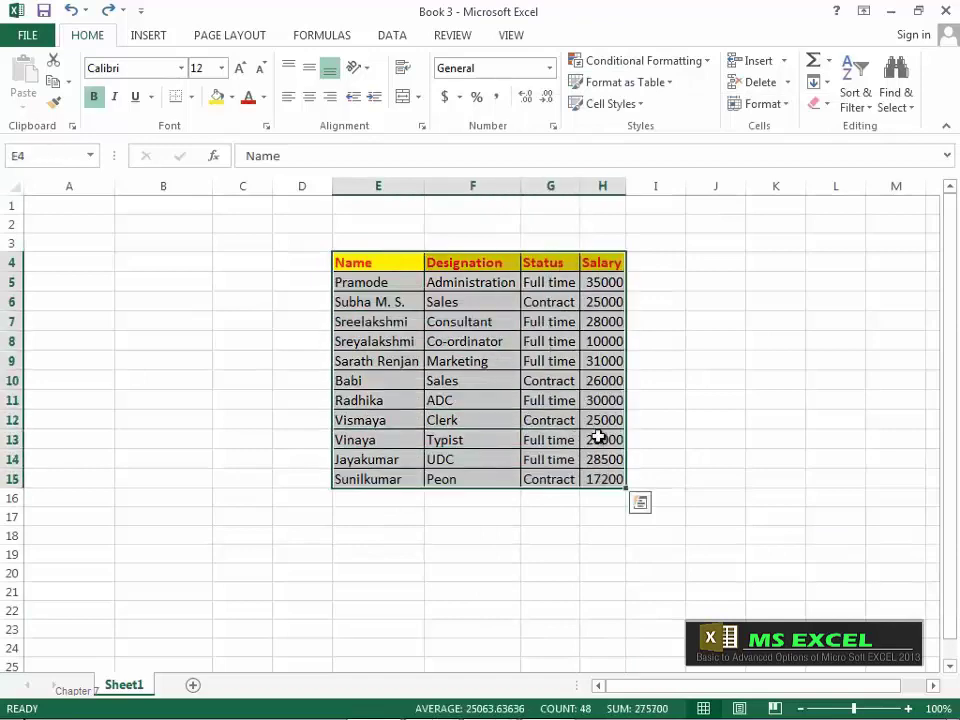
pyautogui.click(675, 85)
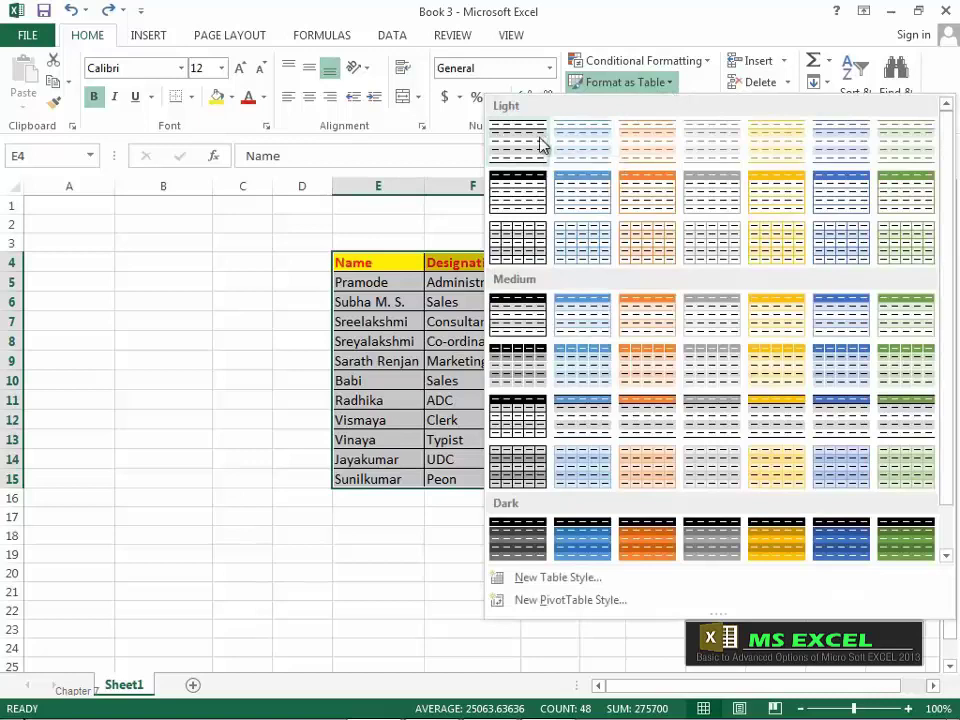
pyautogui.click(636, 152)
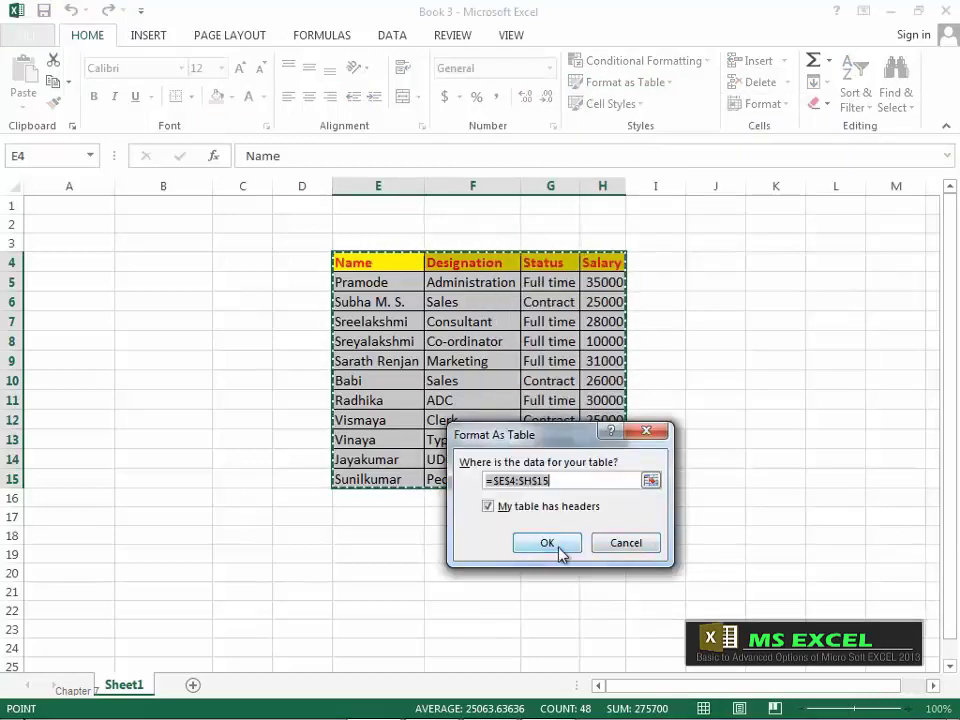
pyautogui.click(552, 544)
pyautogui.click(527, 552)
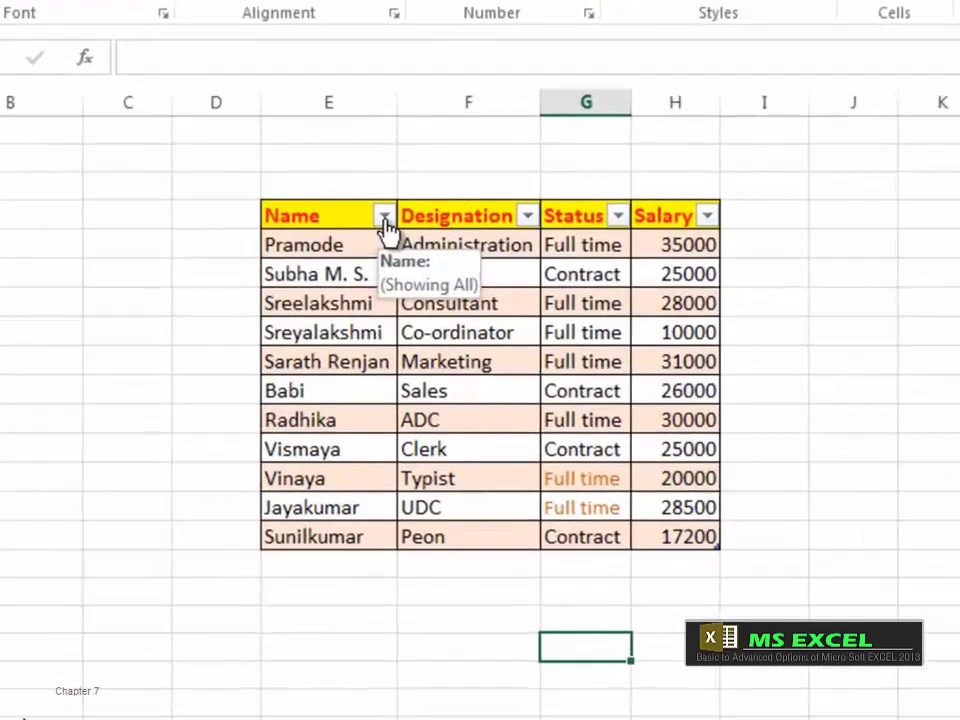
pyautogui.click(416, 265)
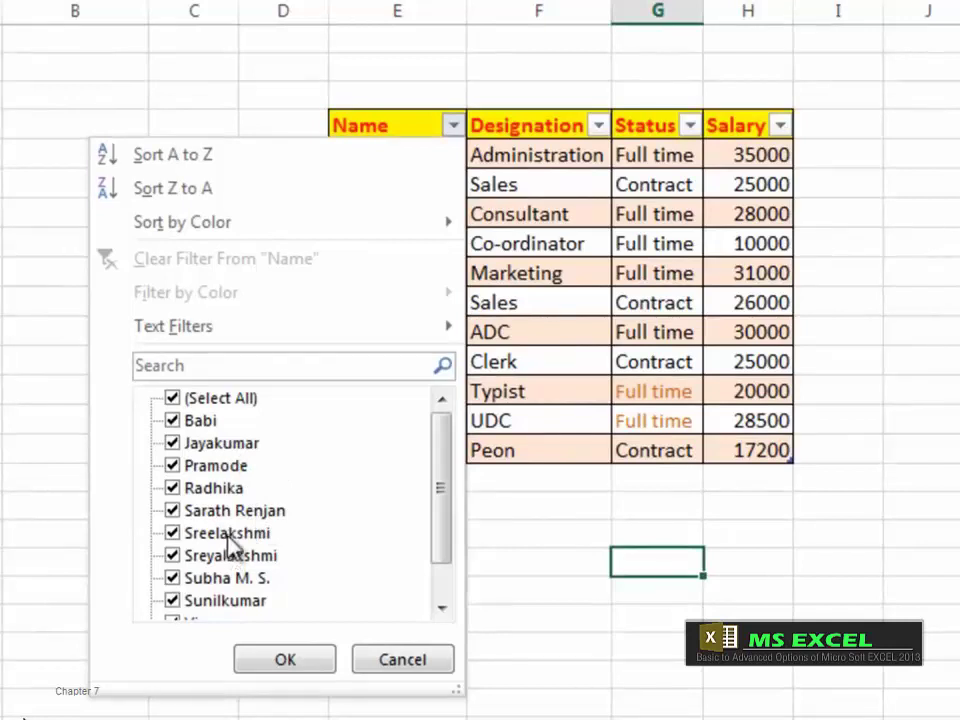
pyautogui.click(173, 399)
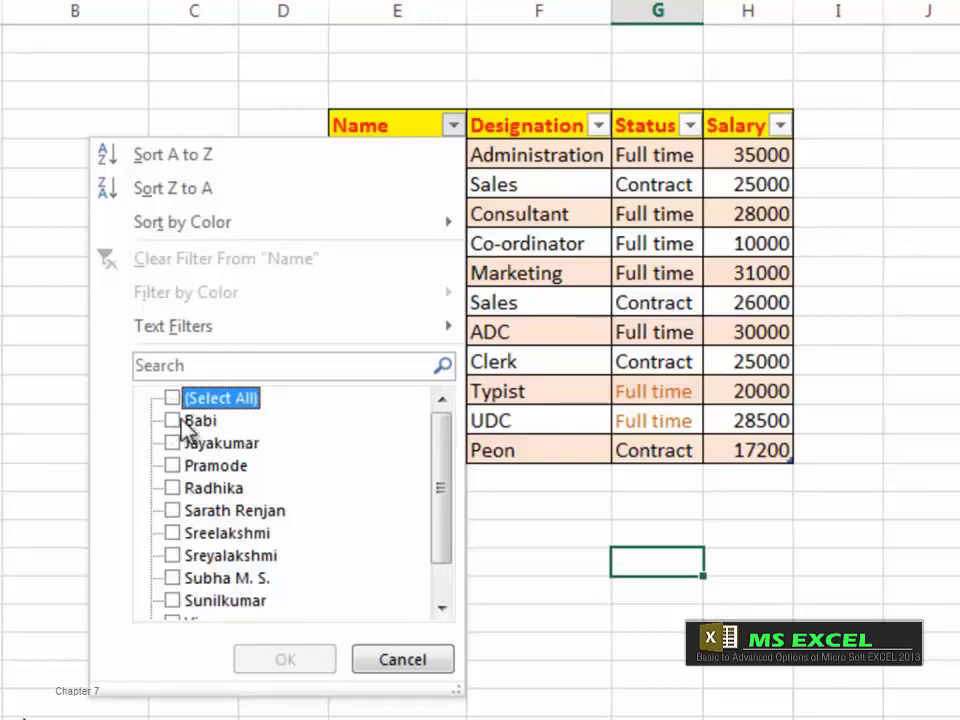
pyautogui.click(174, 399)
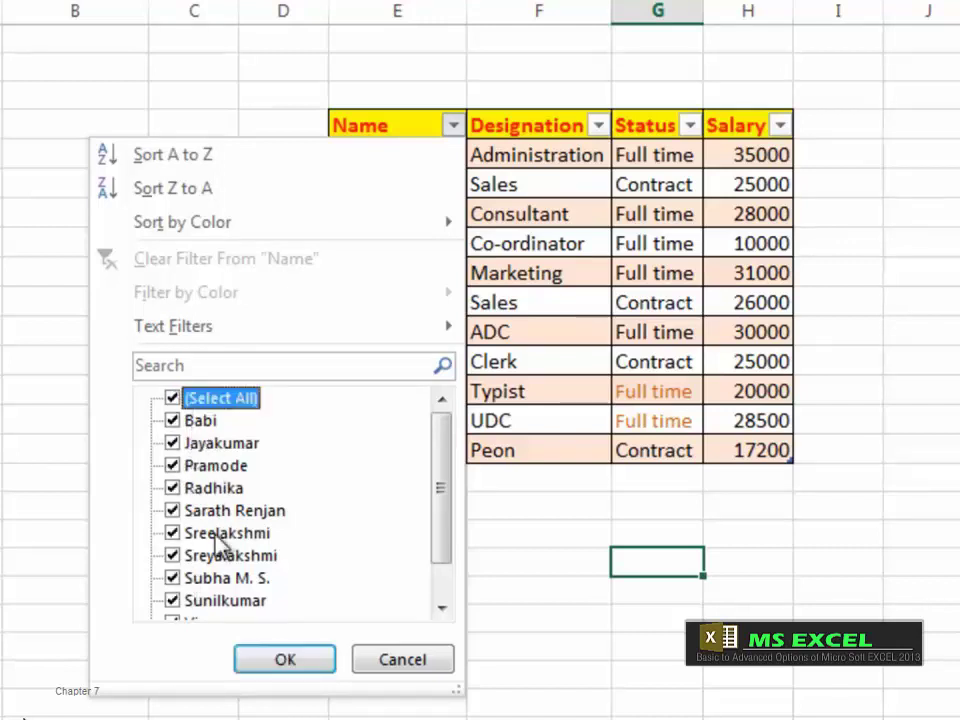
pyautogui.click(174, 399)
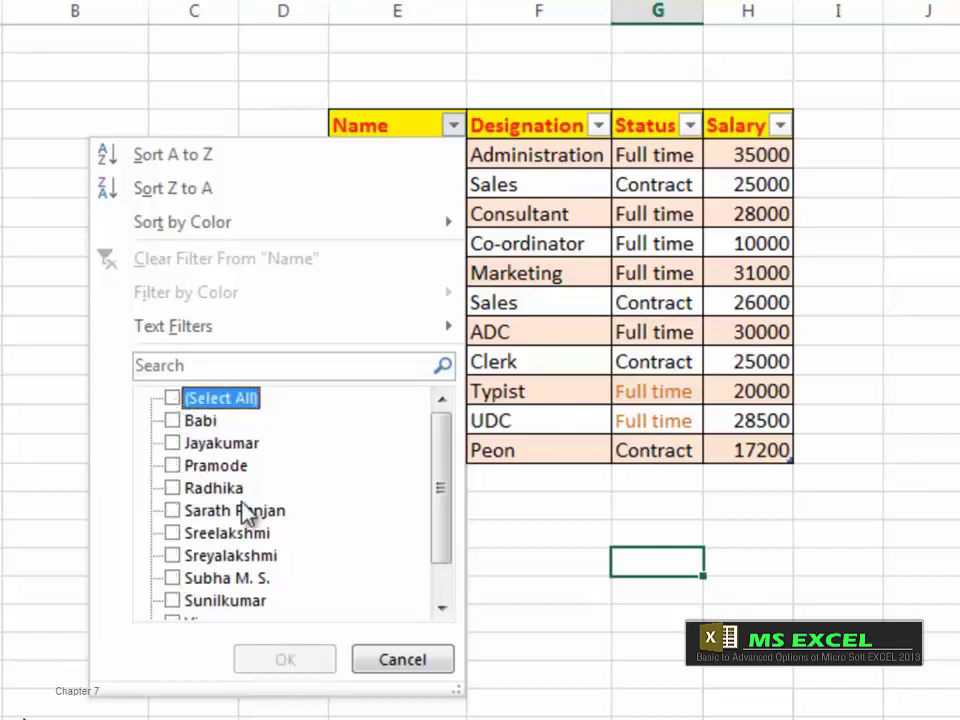
pyautogui.click(173, 421)
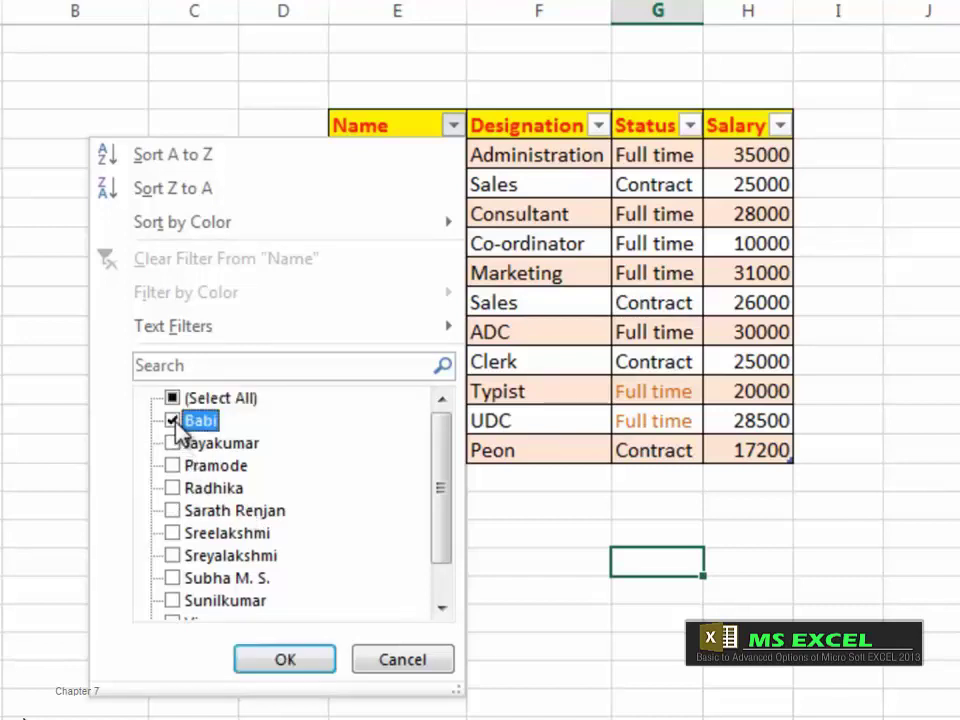
pyautogui.click(173, 511)
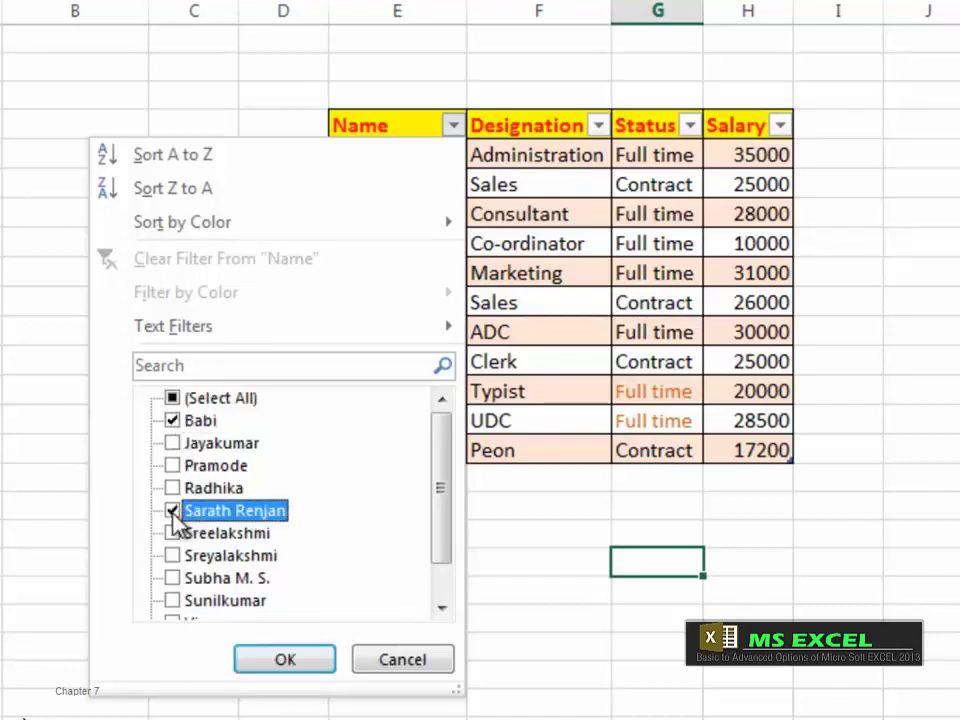
pyautogui.click(174, 601)
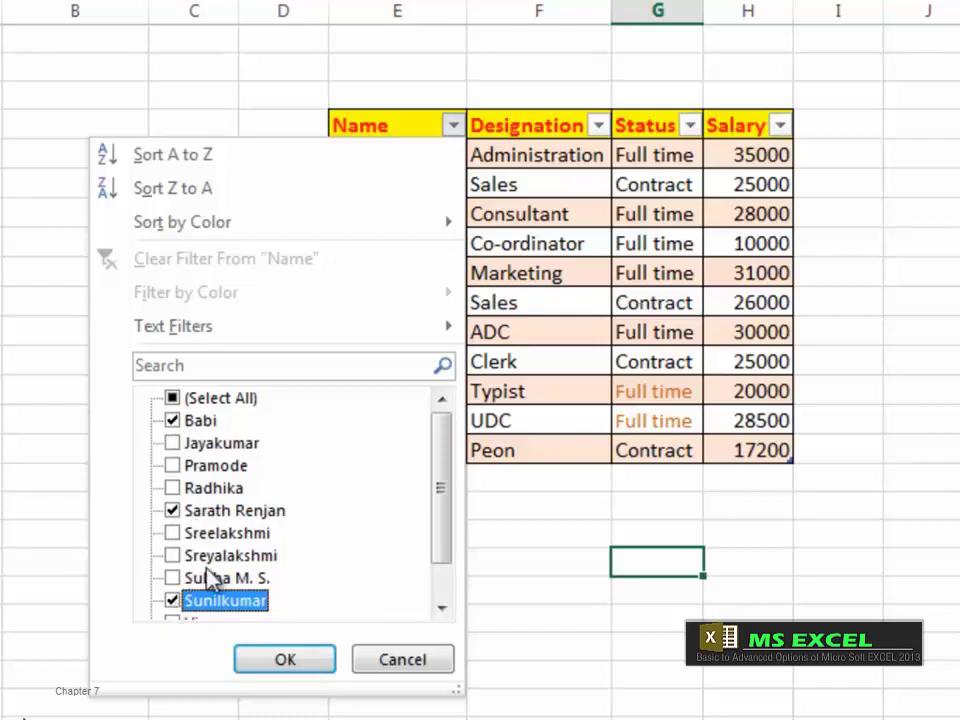
pyautogui.click(286, 660)
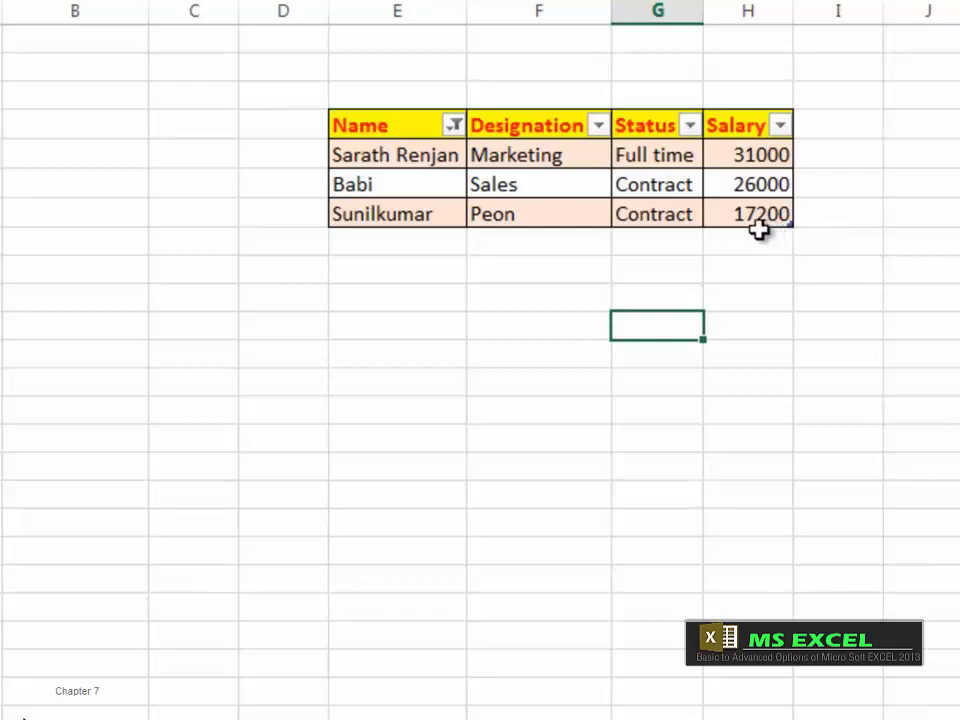
pyautogui.click(455, 126)
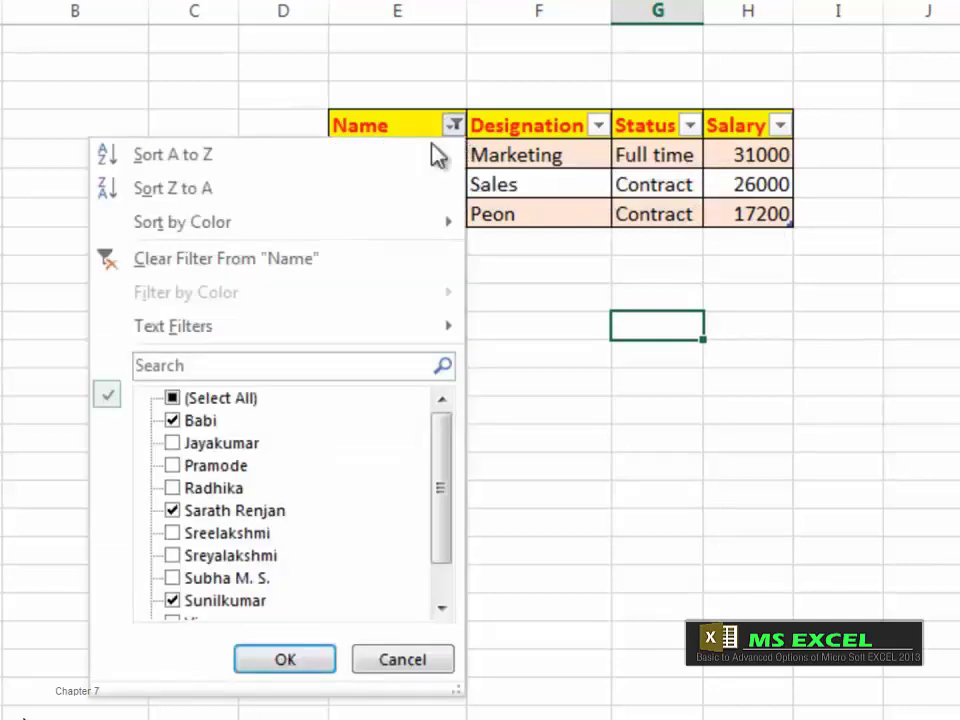
pyautogui.click(174, 399)
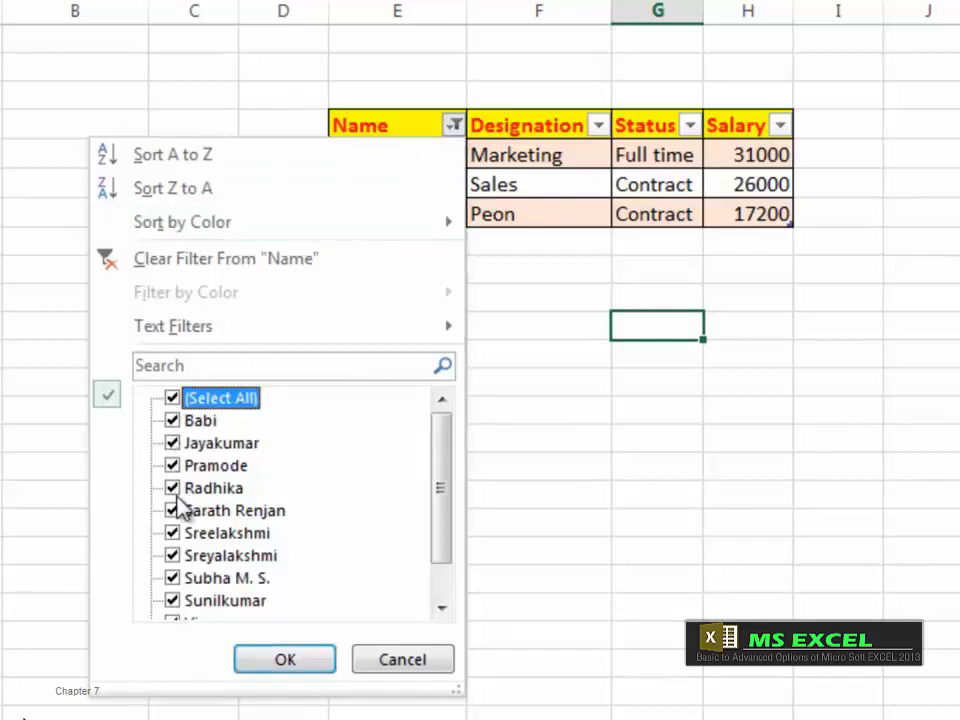
pyautogui.click(306, 662)
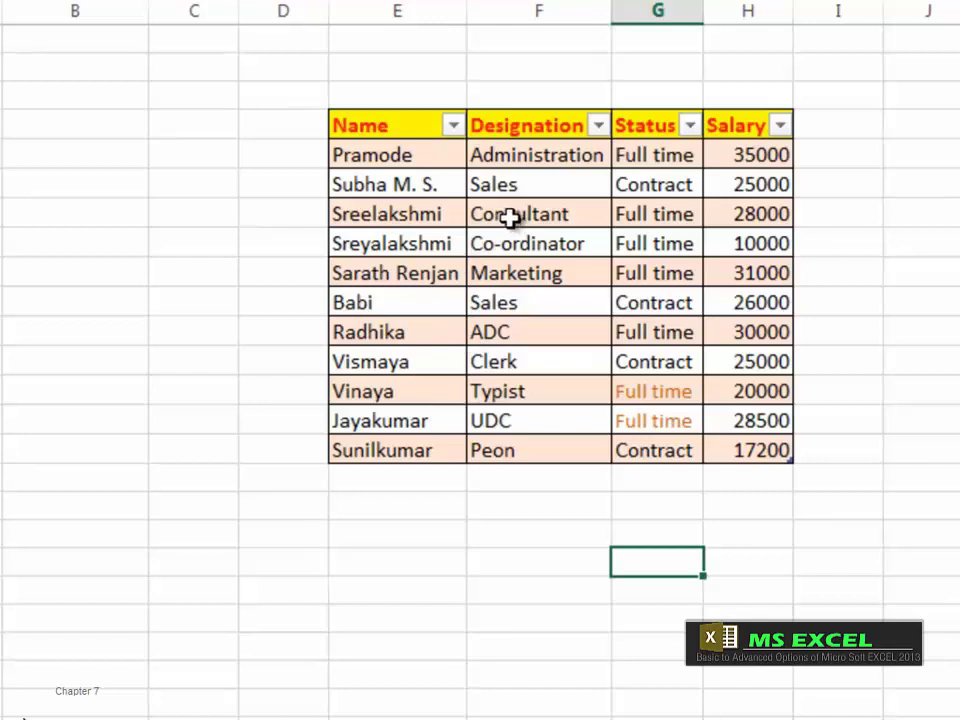
pyautogui.click(599, 129)
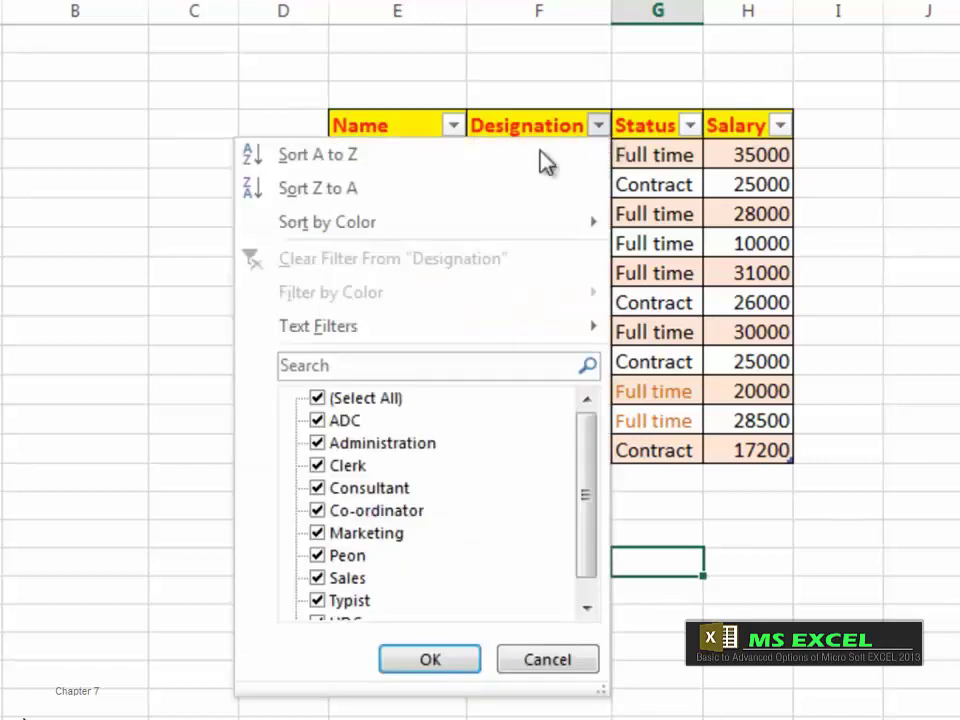
pyautogui.click(318, 399)
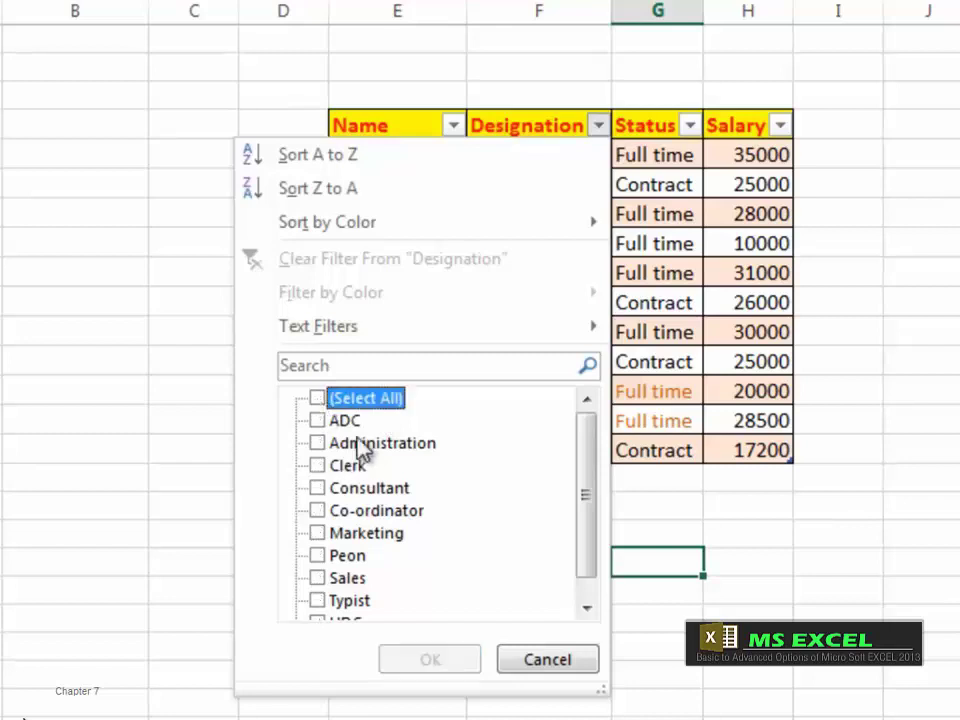
pyautogui.click(318, 445)
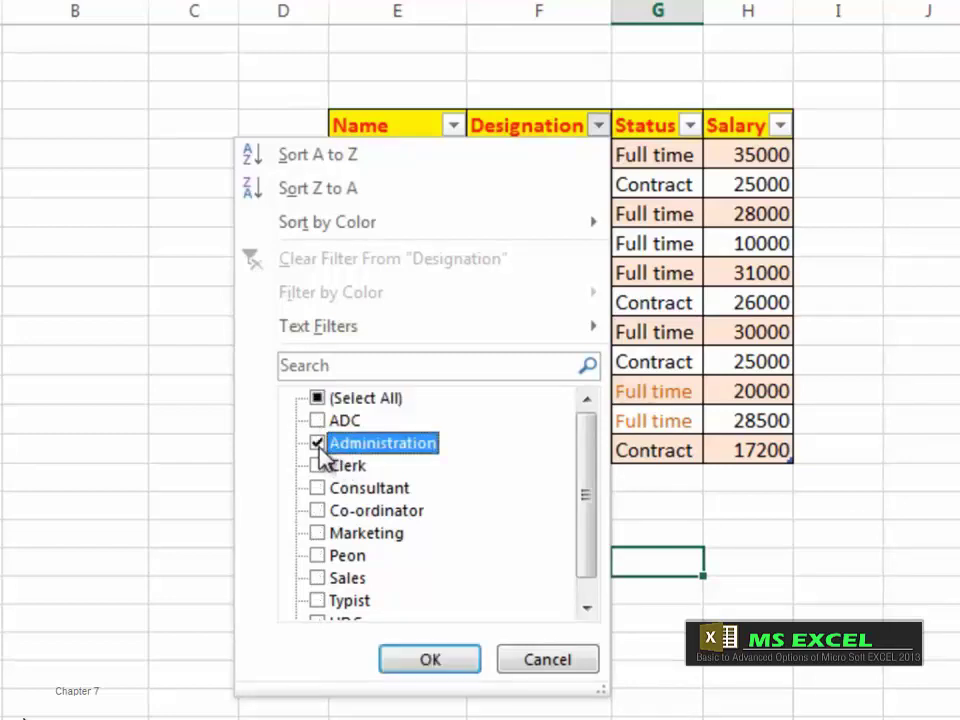
pyautogui.click(317, 511)
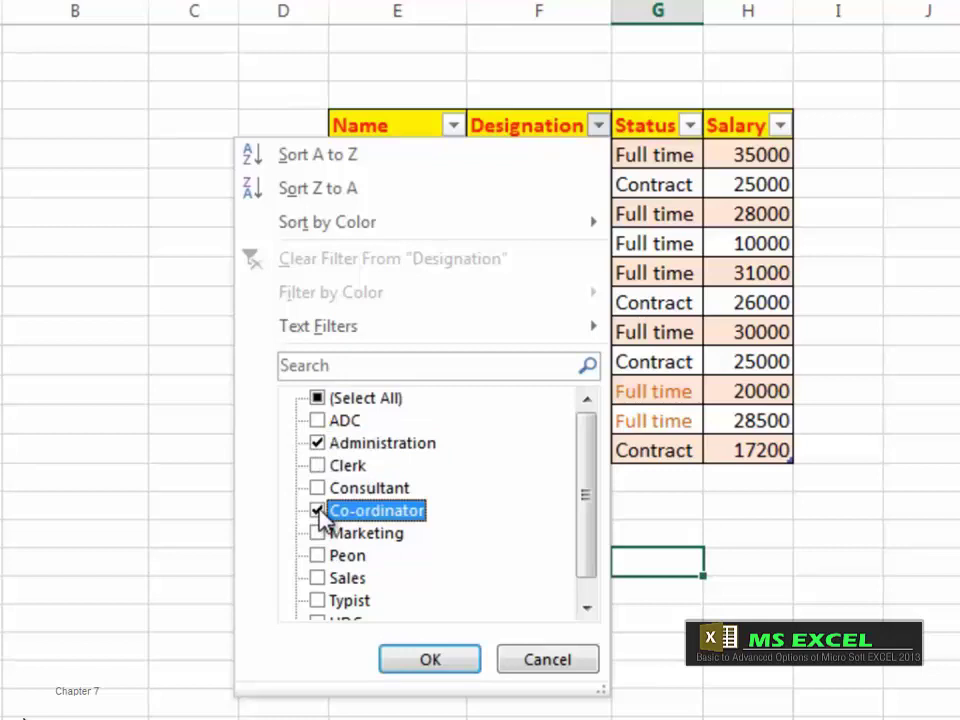
pyautogui.click(318, 578)
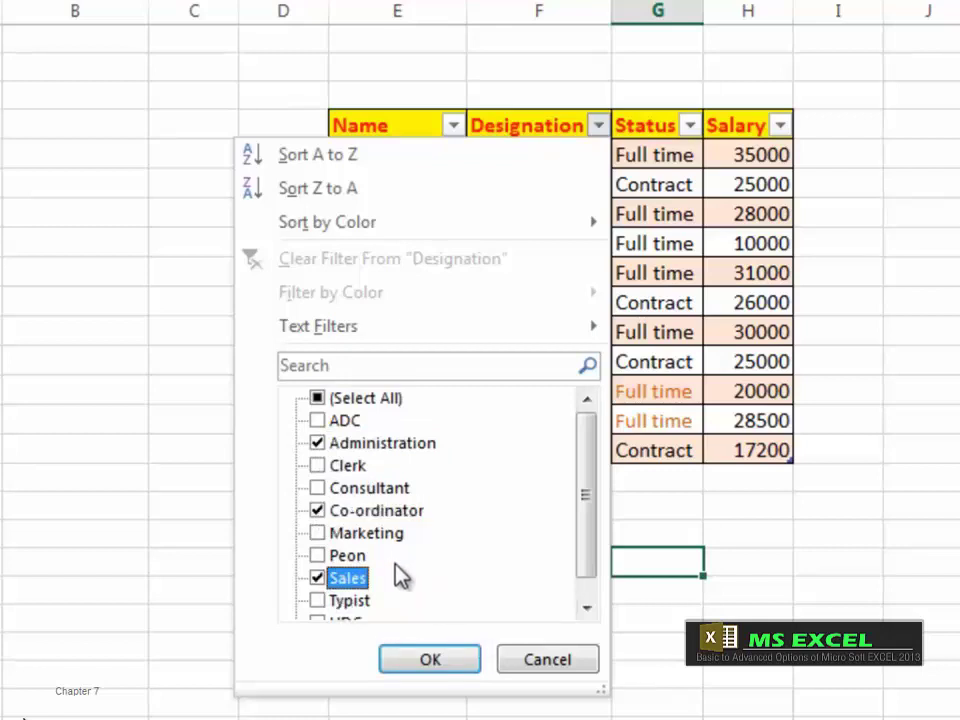
pyautogui.click(428, 662)
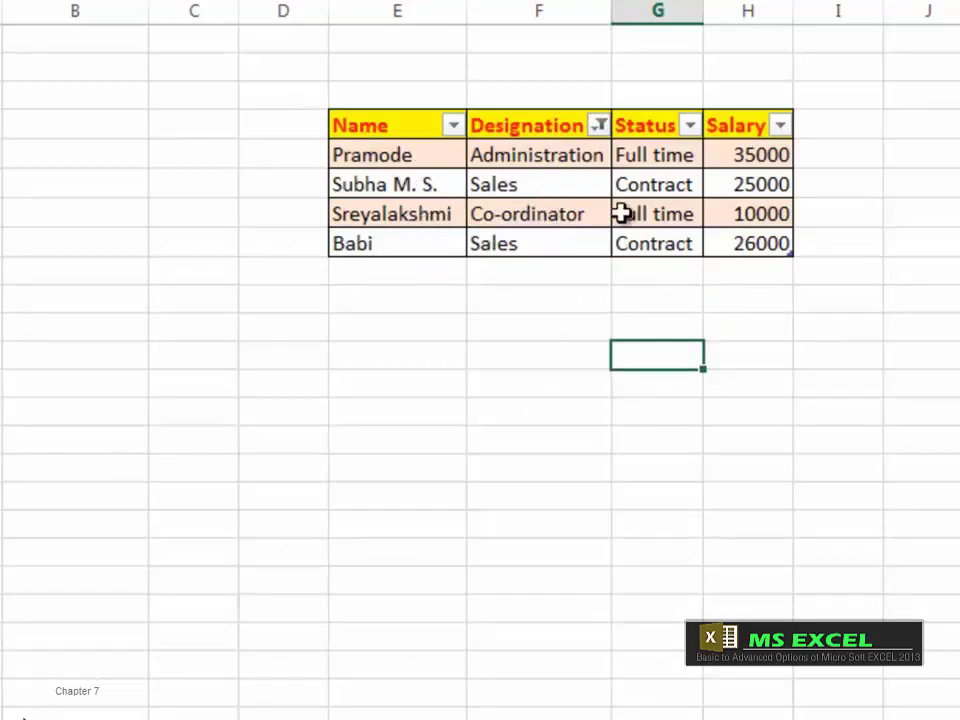
pyautogui.click(600, 128)
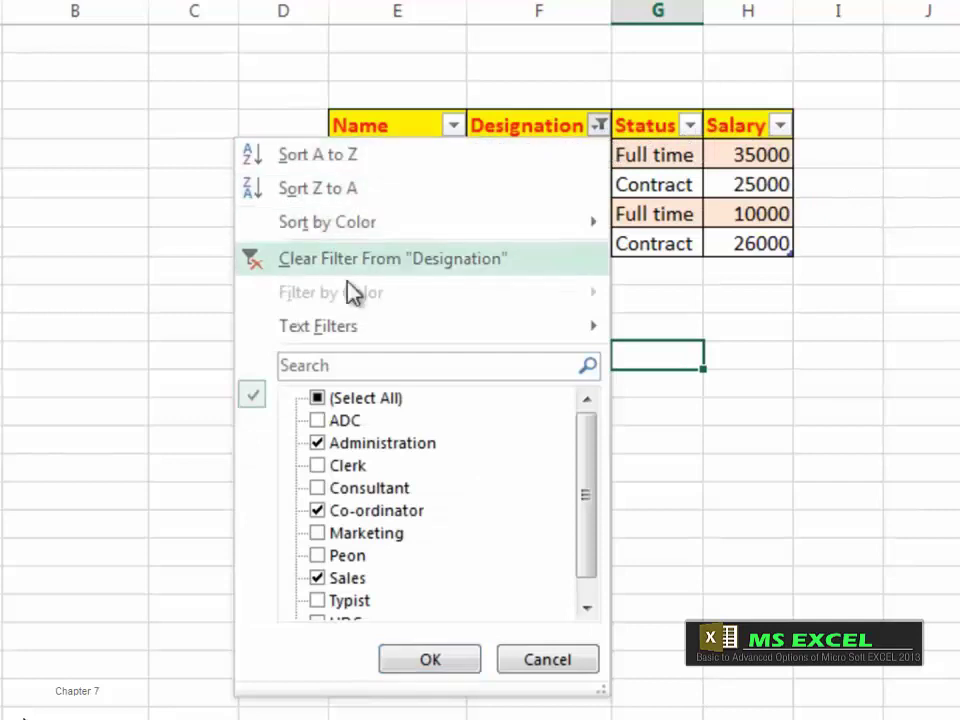
pyautogui.click(320, 402)
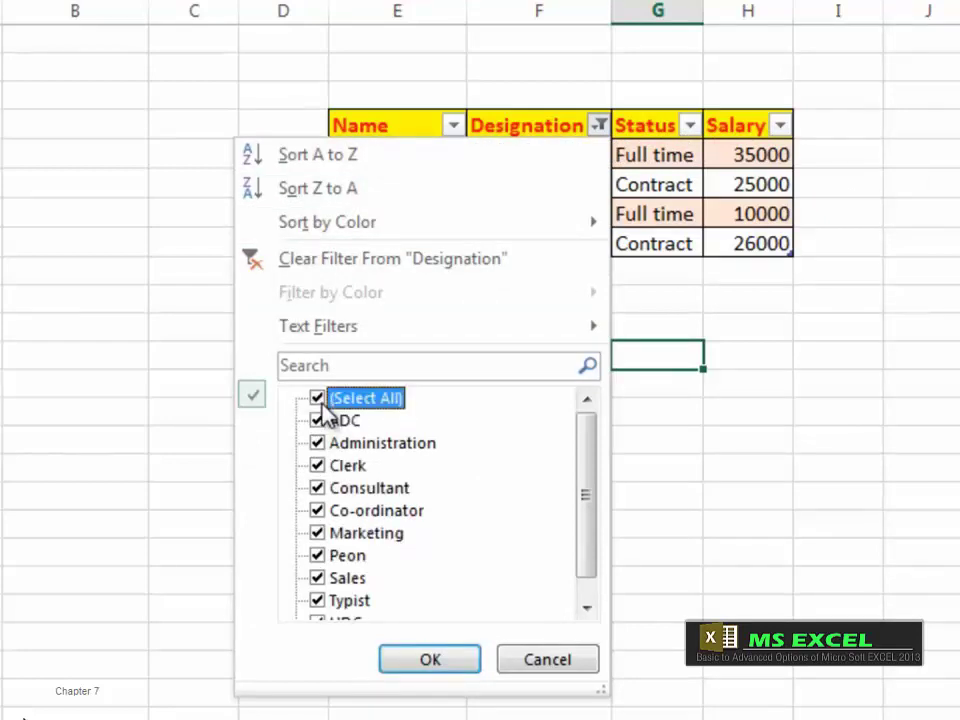
pyautogui.click(441, 664)
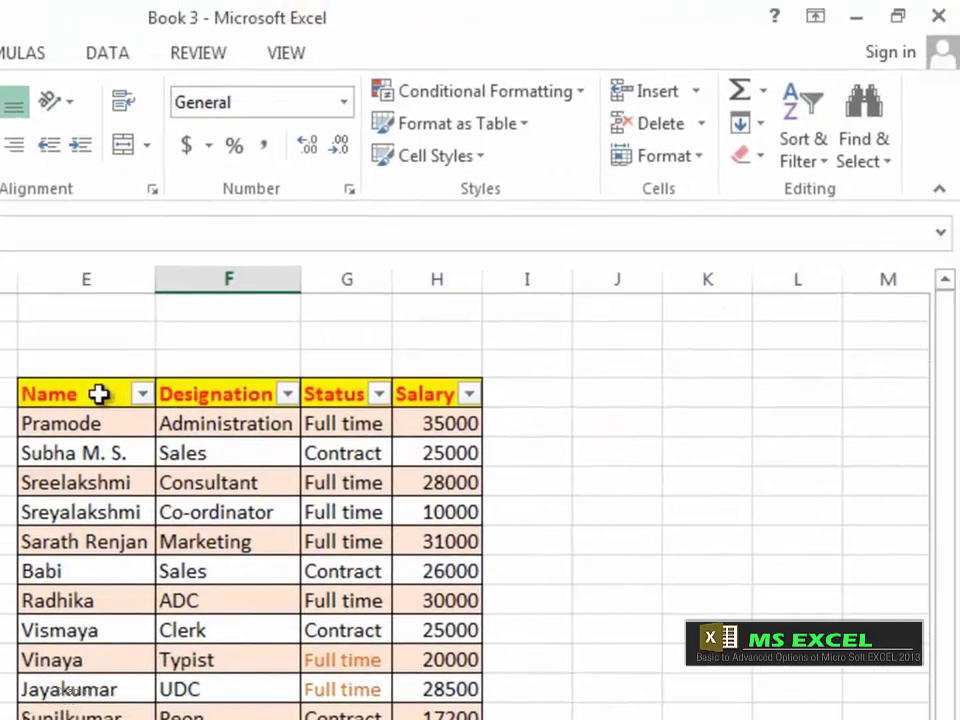
# Step: Turn off the filter dropdown arrows on the employee table's header row
pyautogui.click(99, 394)
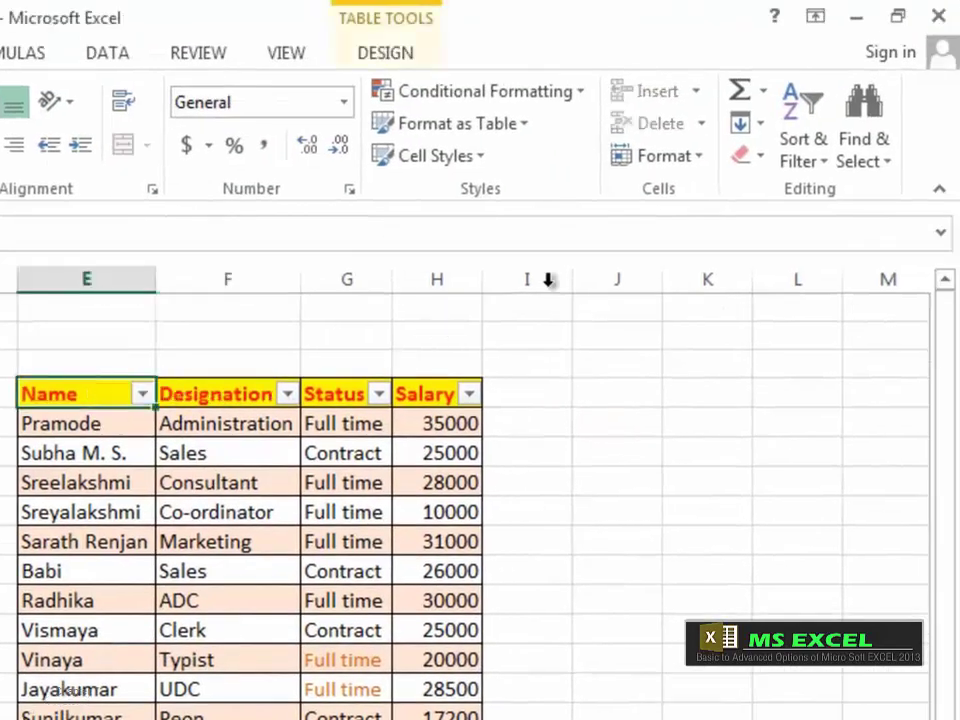
pyautogui.click(830, 166)
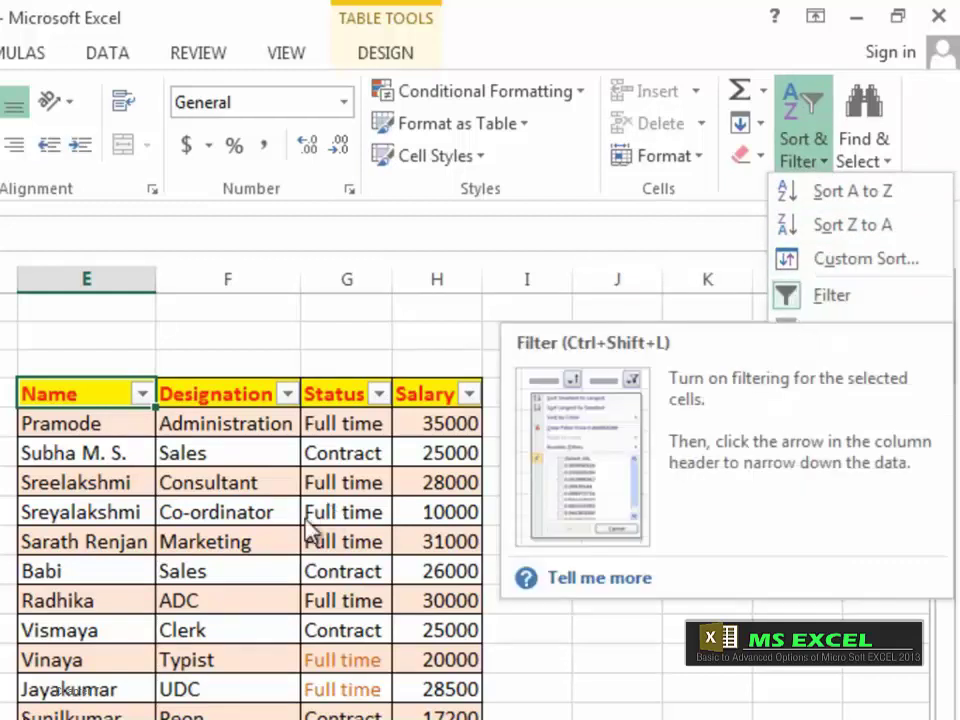
pyautogui.click(797, 297)
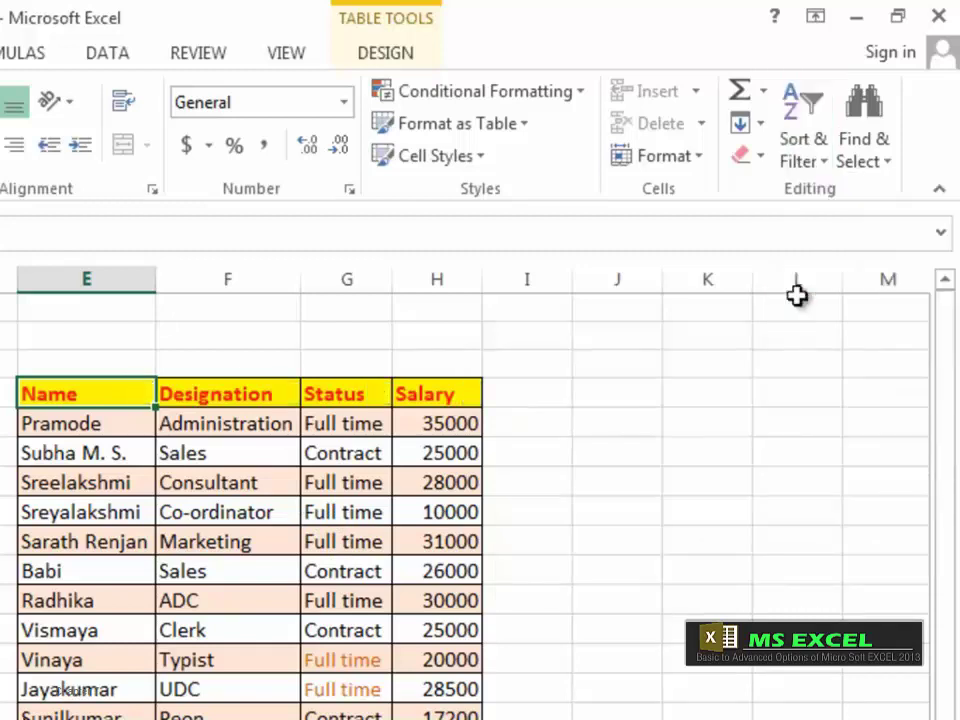
# Step: Select the whole employee table E4:H15 and bring up the table style gallery
pyautogui.click(125, 460)
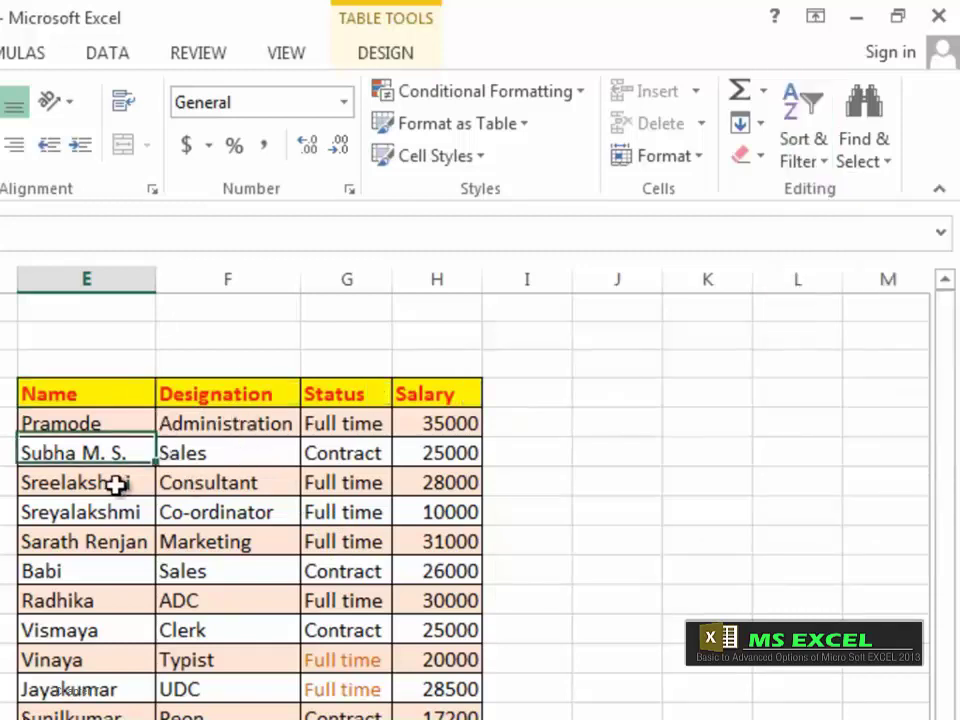
pyautogui.click(117, 485)
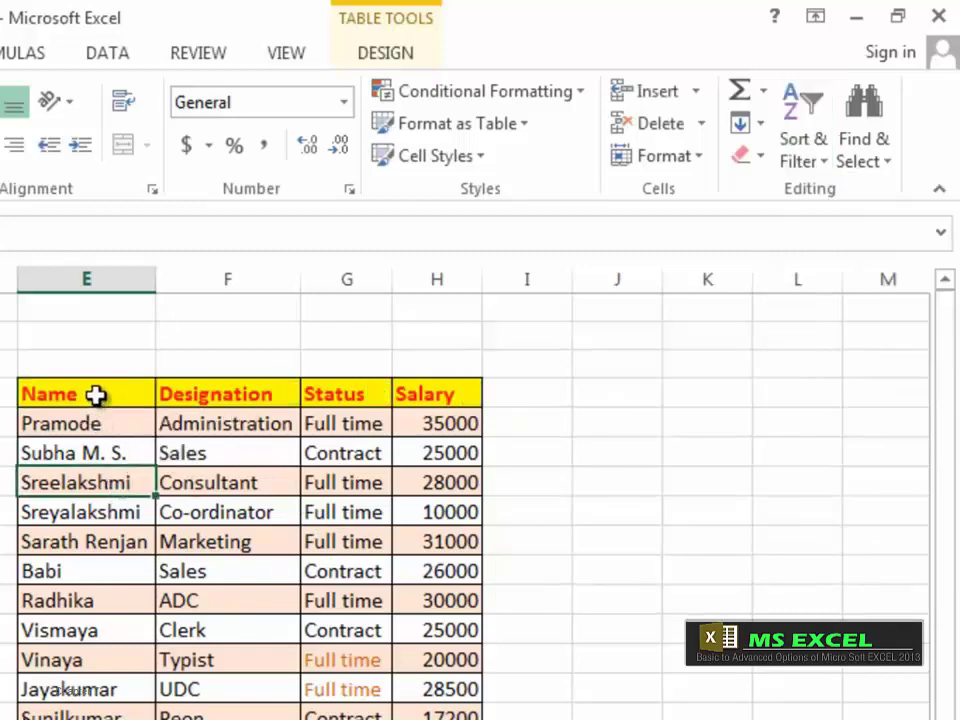
pyautogui.moveTo(95, 395); pyautogui.dragTo(436, 715)
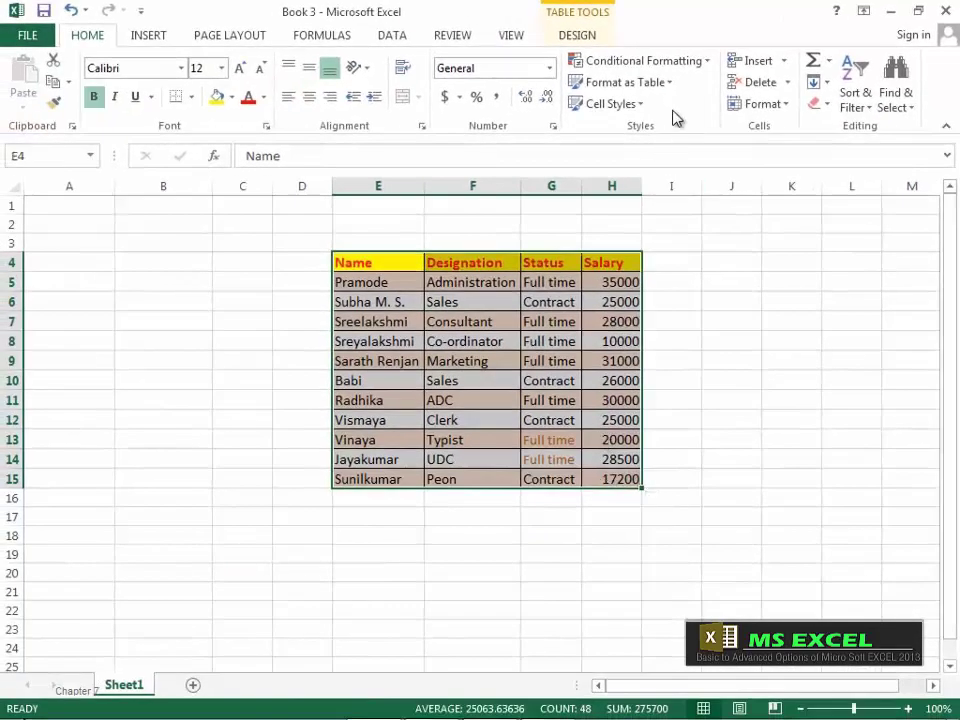
pyautogui.click(673, 95)
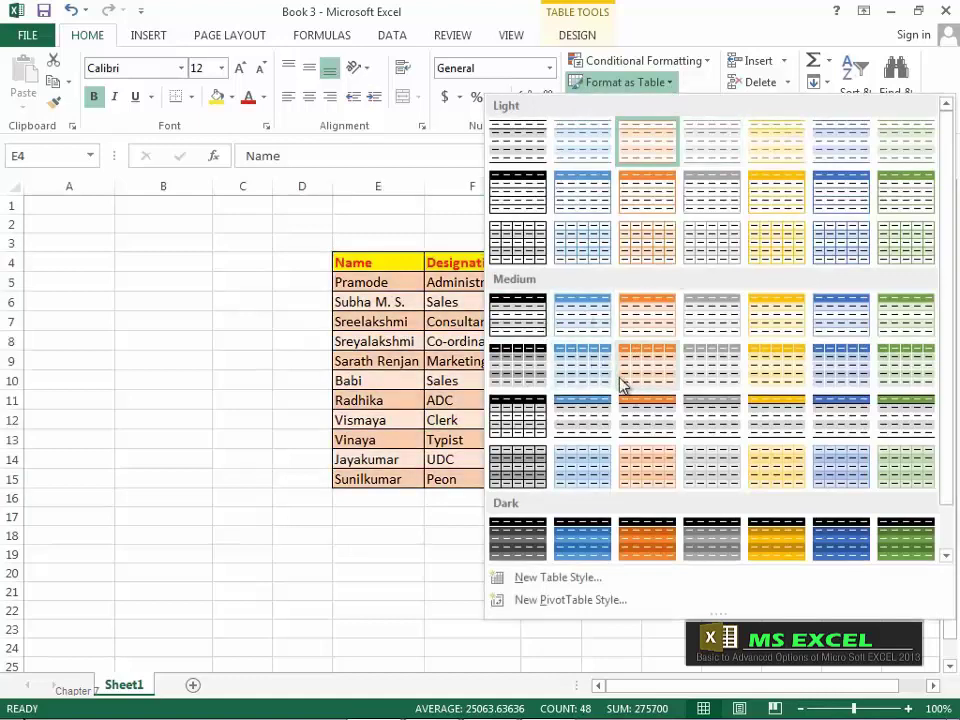
# Step: Replace the orange banding with a light blue banded table style, then reselect E4:H15
pyautogui.scroll(-1, 624, 531)
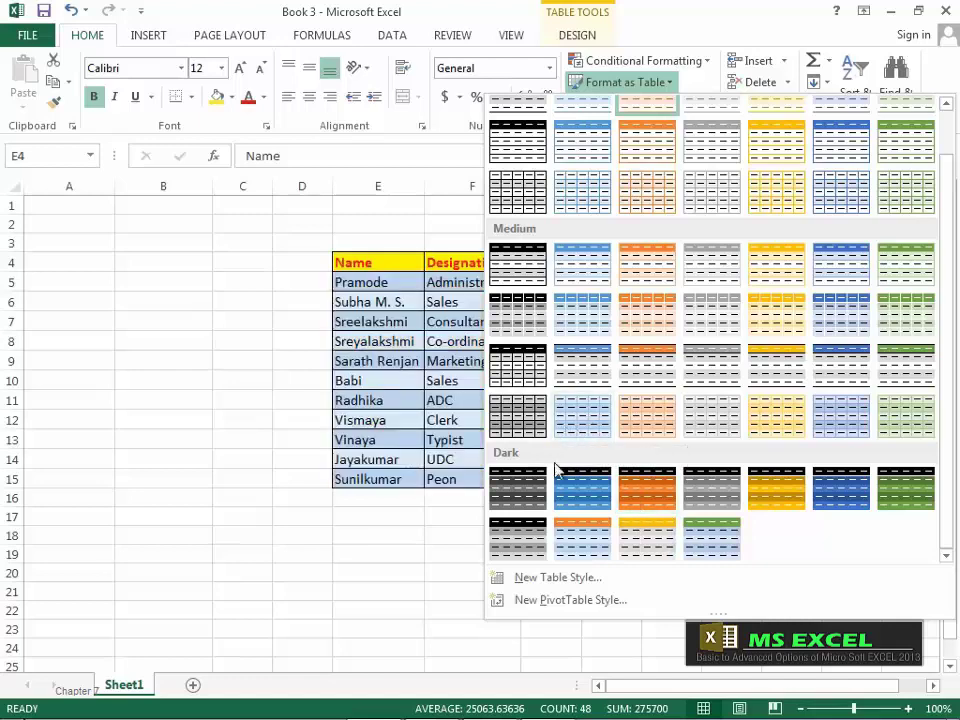
pyautogui.click(587, 538)
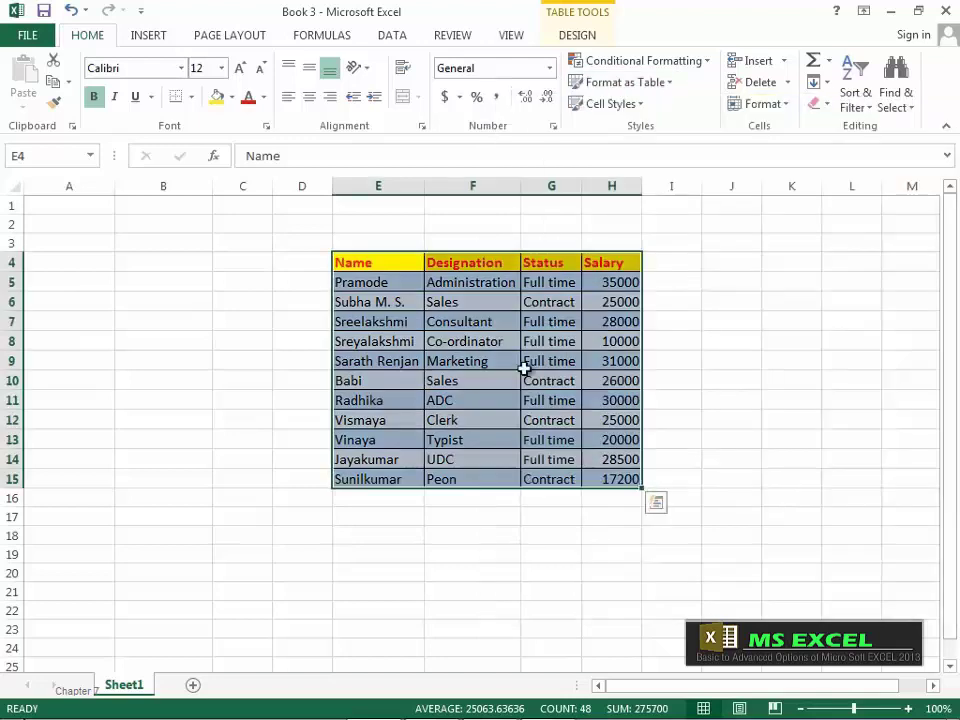
pyautogui.click(544, 517)
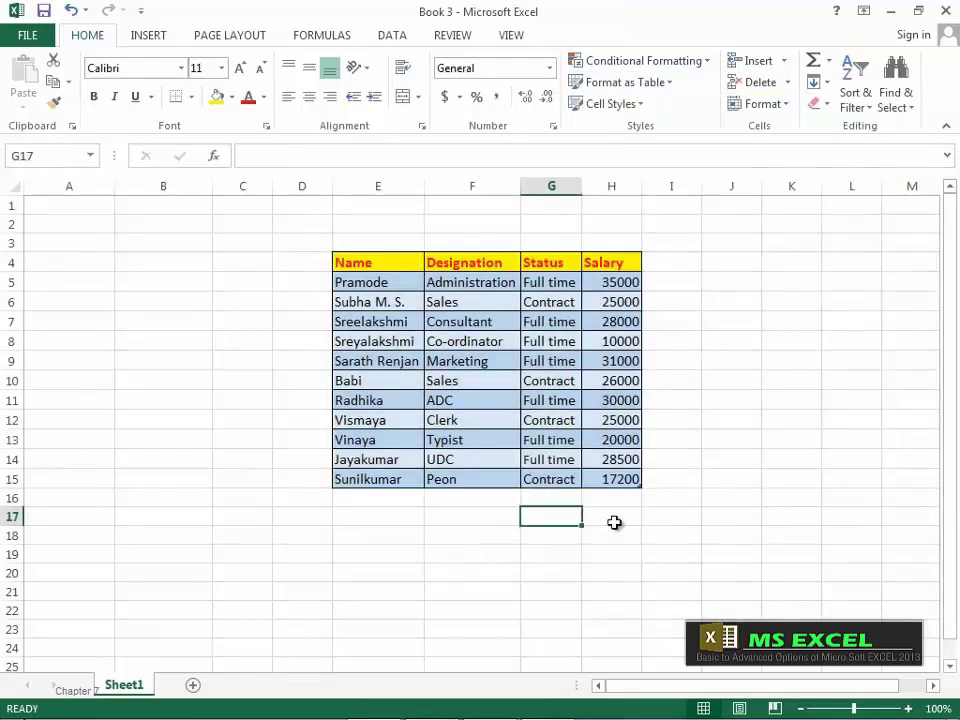
pyautogui.click(614, 529)
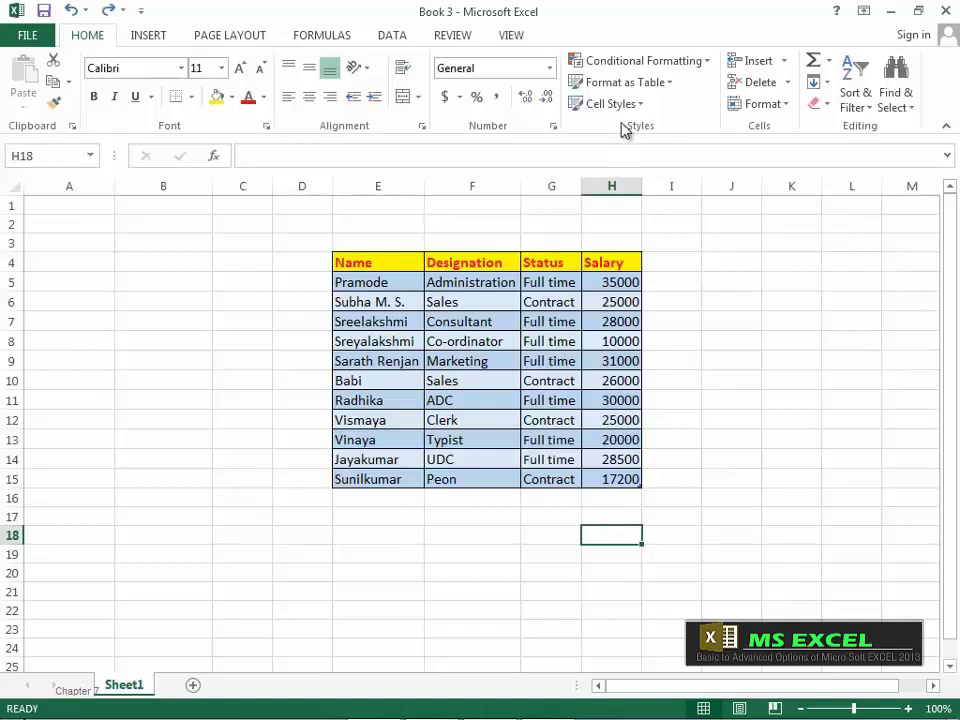
pyautogui.click(380, 264)
pyautogui.moveTo(386, 272); pyautogui.dragTo(598, 469)
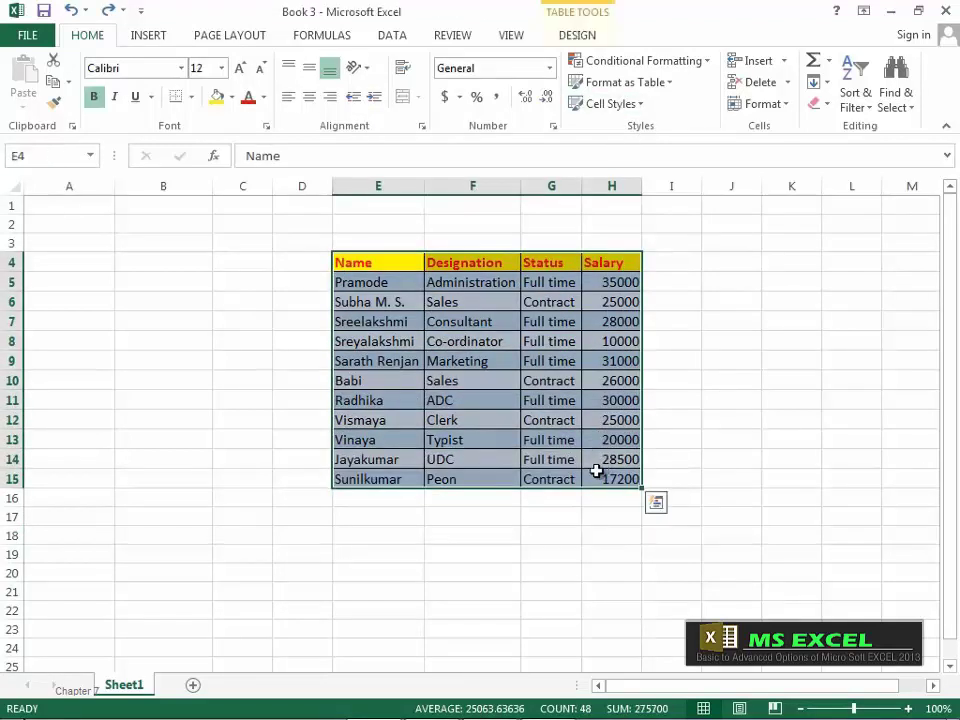
# Step: Apply the Check Cell cell style to the table range E4:H15
pyautogui.click(638, 106)
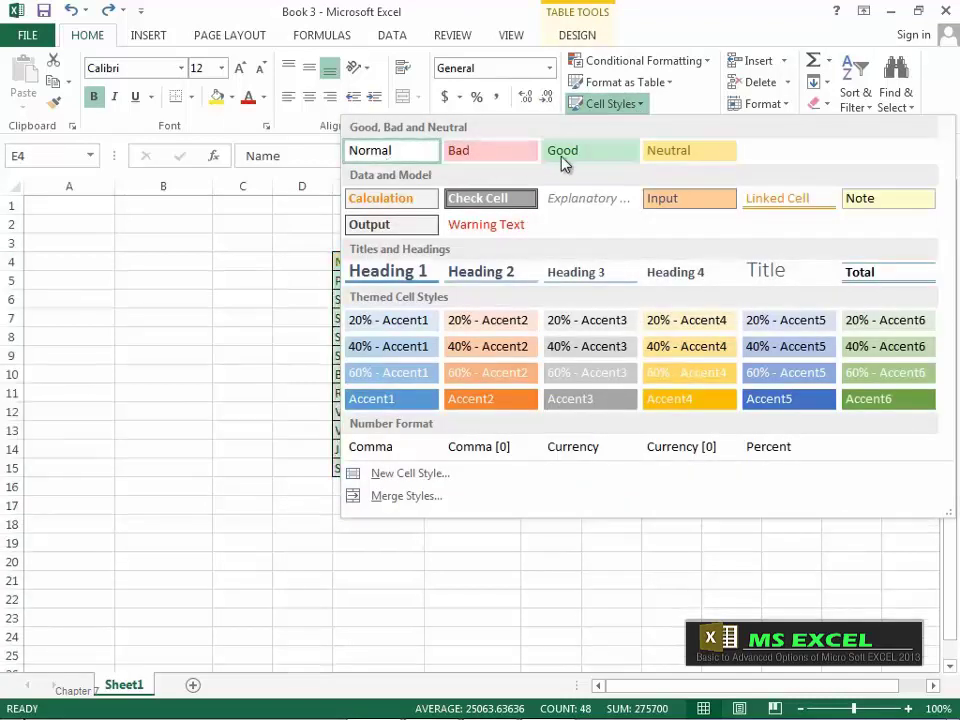
pyautogui.click(514, 202)
pyautogui.click(540, 602)
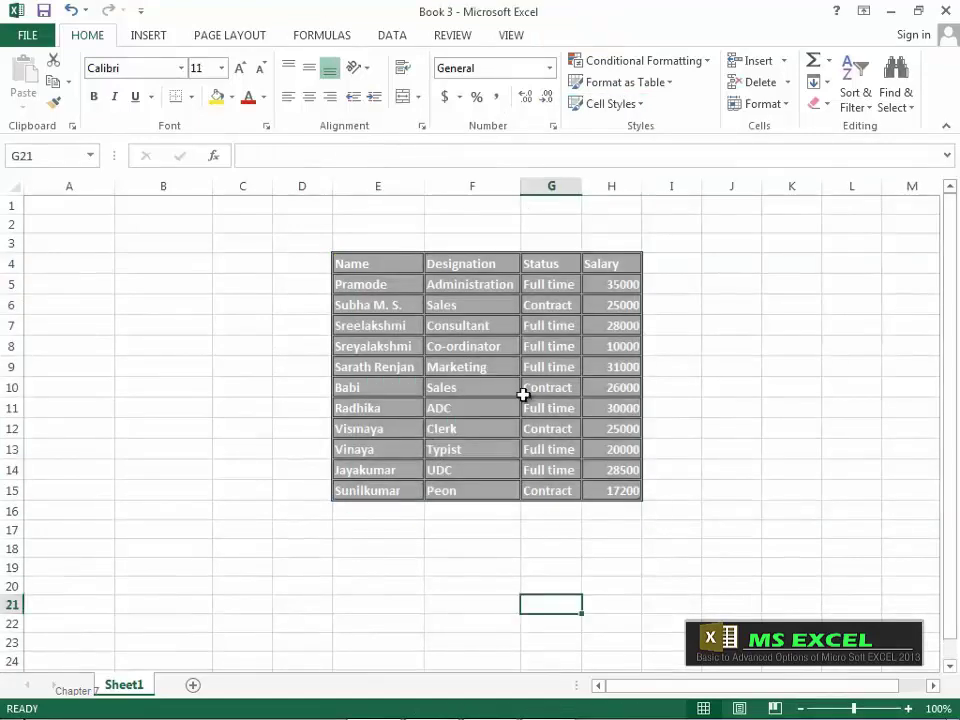
# Step: Restyle E4:H15 with the Accent1 cell style and view Table1's design options
pyautogui.moveTo(366, 266); pyautogui.dragTo(601, 492)
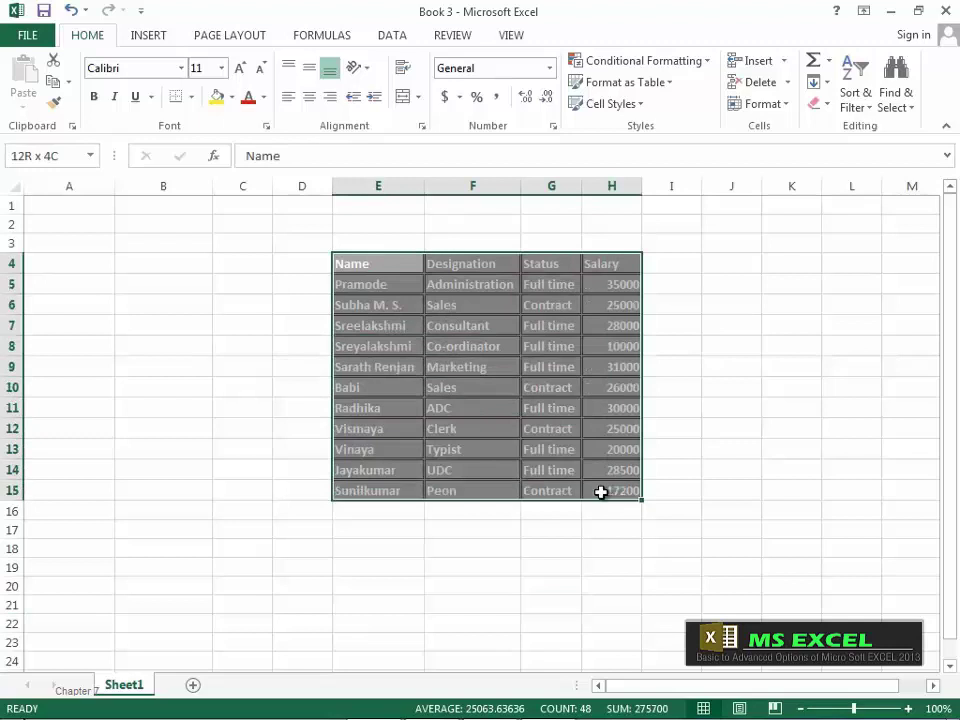
pyautogui.click(632, 104)
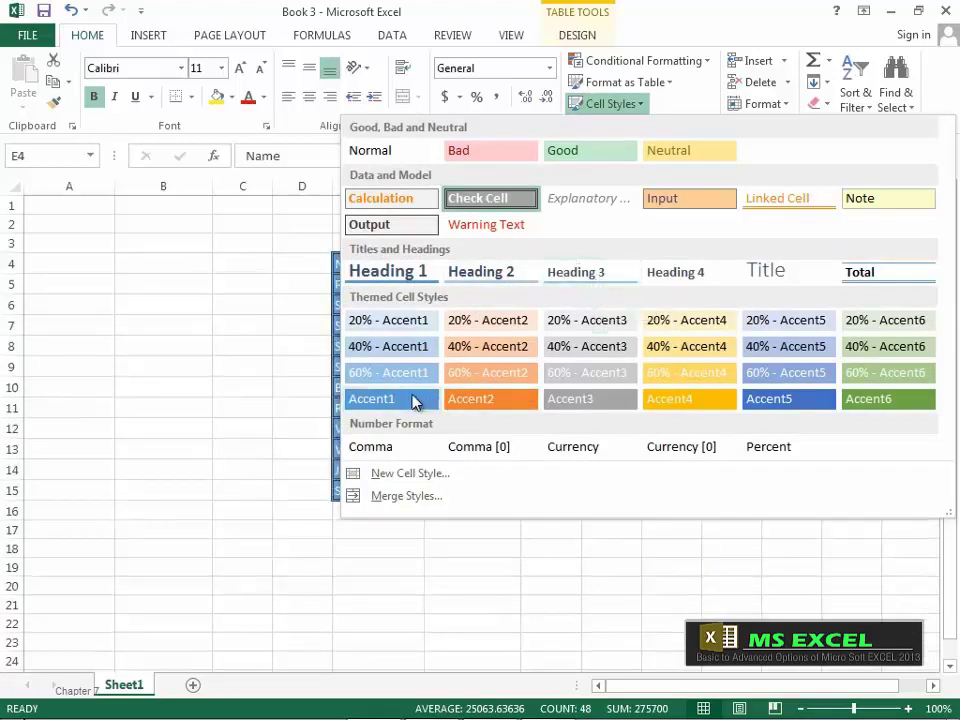
pyautogui.click(409, 399)
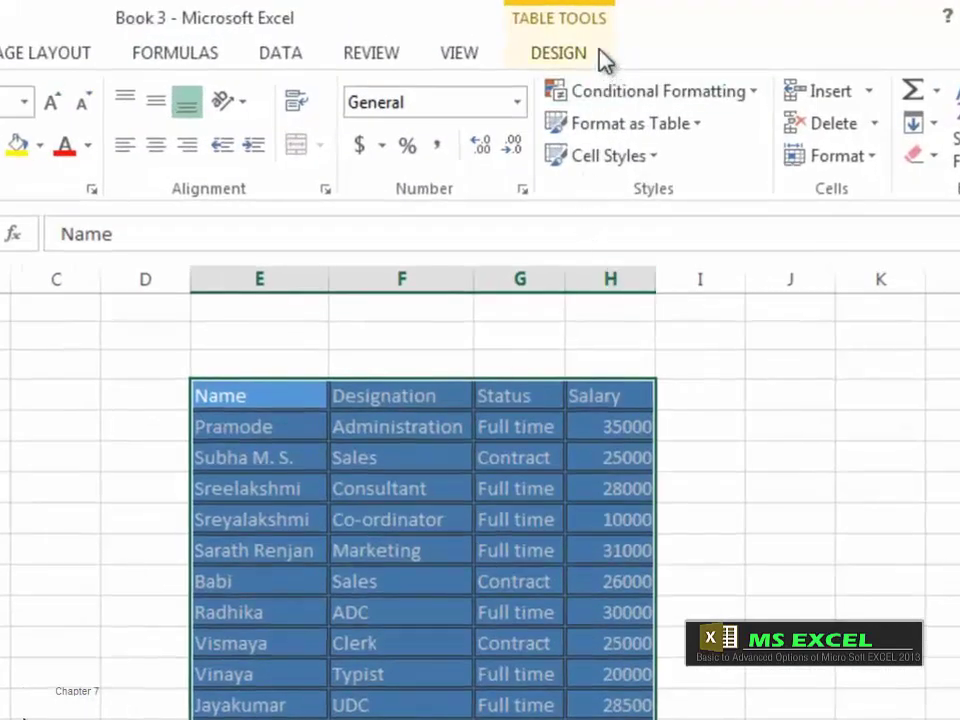
pyautogui.click(576, 51)
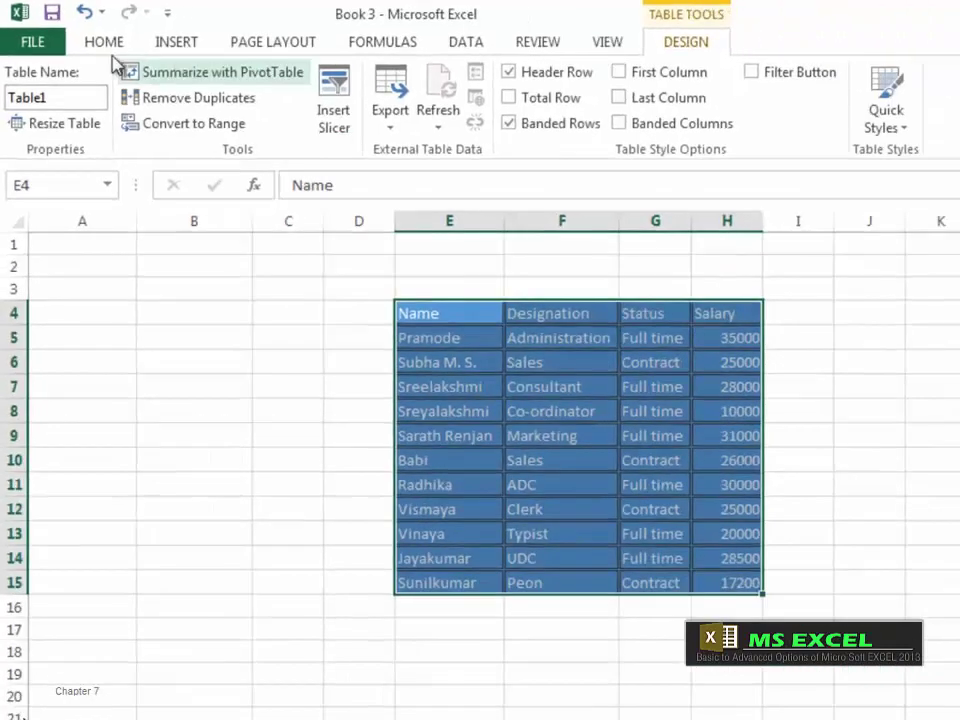
# Step: Reset the table cells to the Normal cell style
pyautogui.click(131, 52)
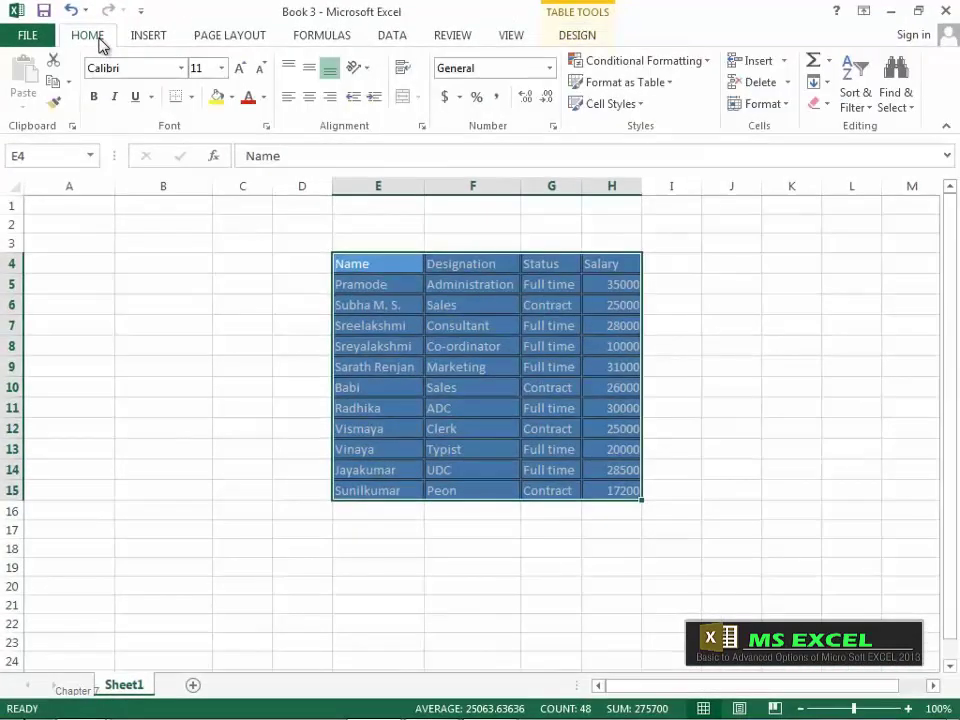
pyautogui.click(641, 105)
pyautogui.click(402, 157)
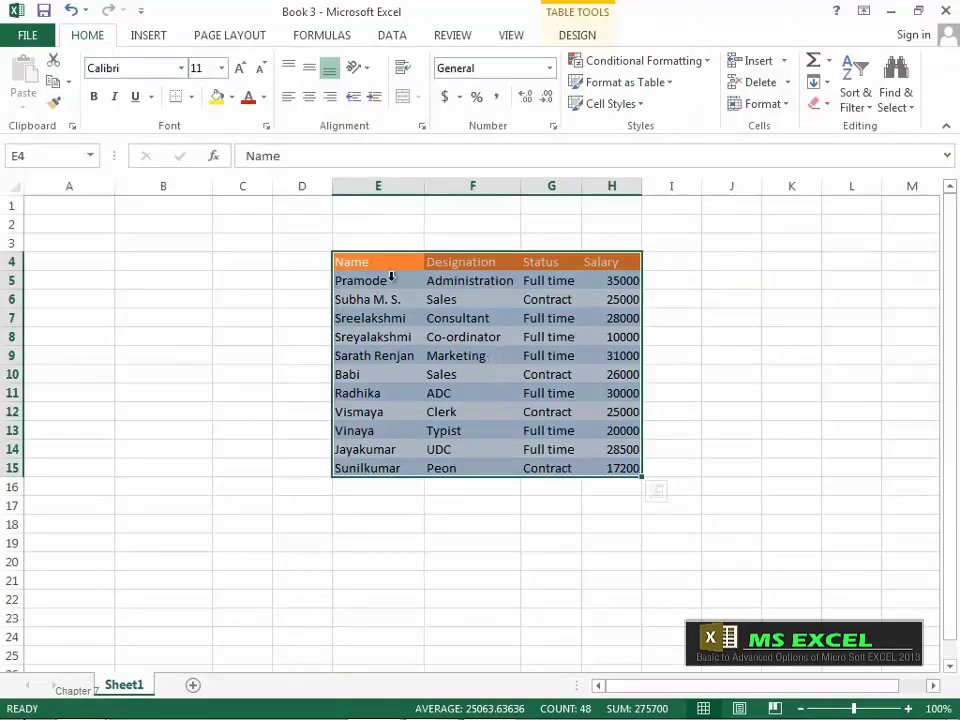
pyautogui.click(586, 36)
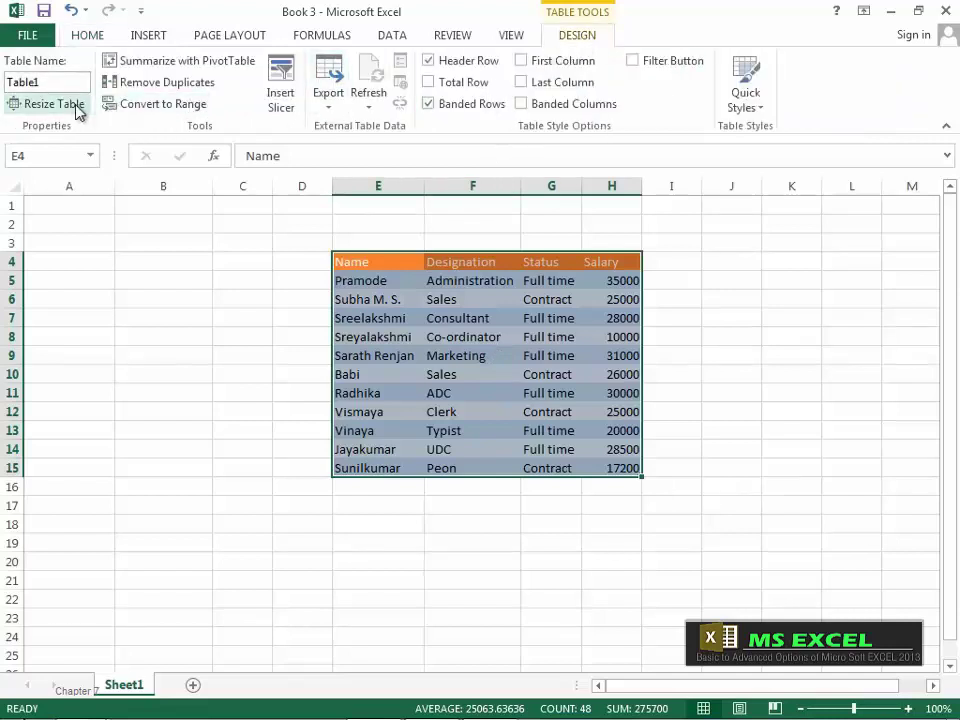
# Step: Reselect the table and apply the dark blue table style with a black header
pyautogui.click(298, 444)
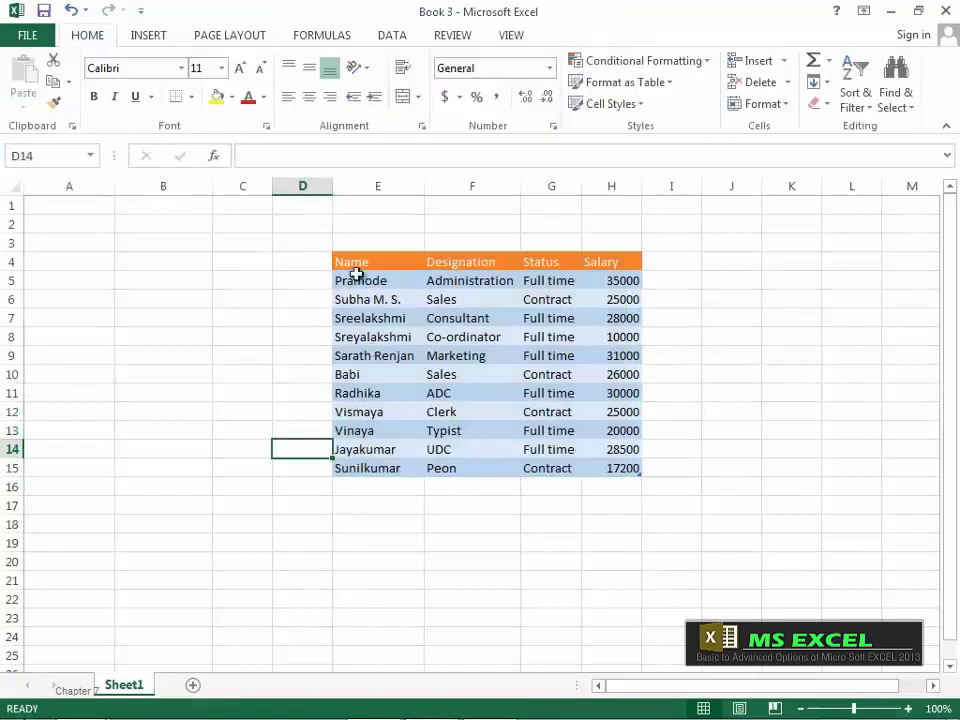
pyautogui.moveTo(360, 263); pyautogui.dragTo(601, 584)
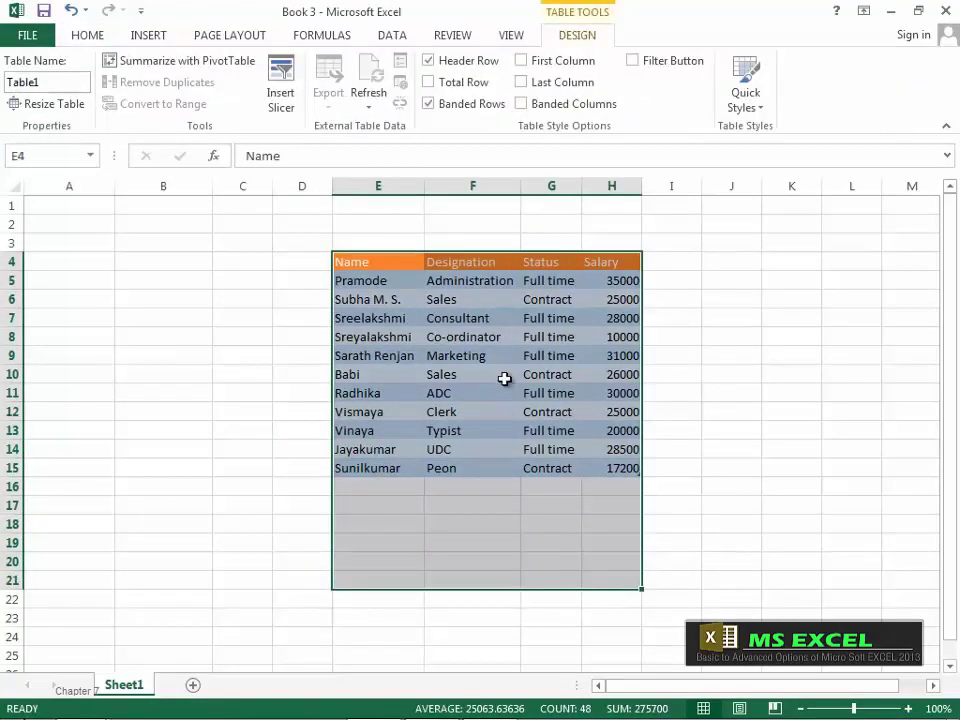
pyautogui.click(95, 38)
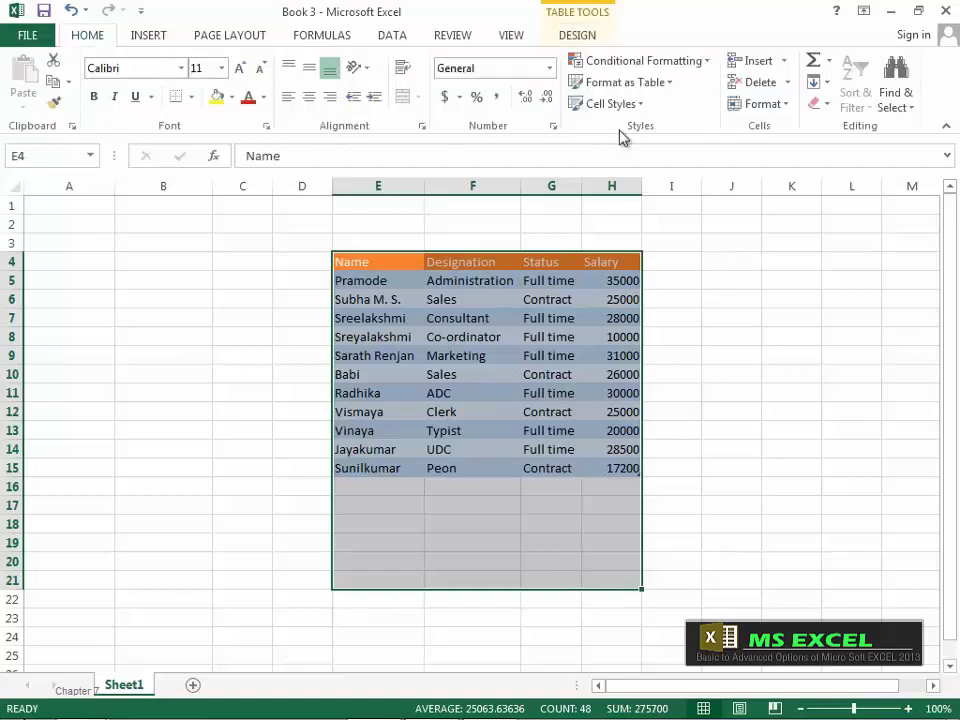
pyautogui.click(668, 88)
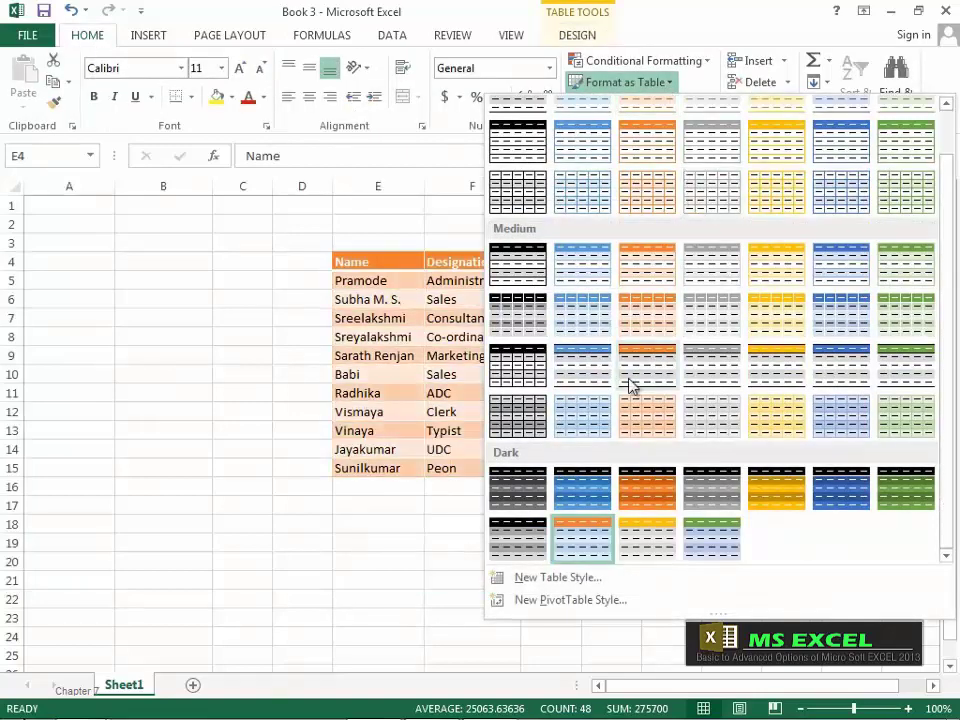
pyautogui.click(596, 503)
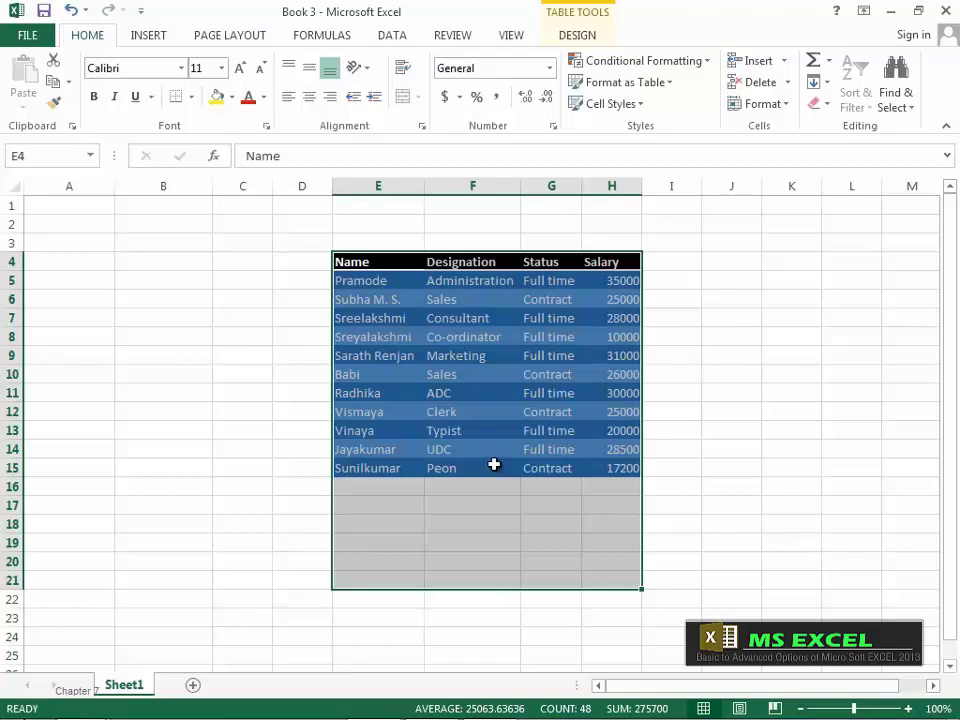
# Step: Resize the table to $D$4:$I$19, then undo it back to E4:H15
pyautogui.click(578, 35)
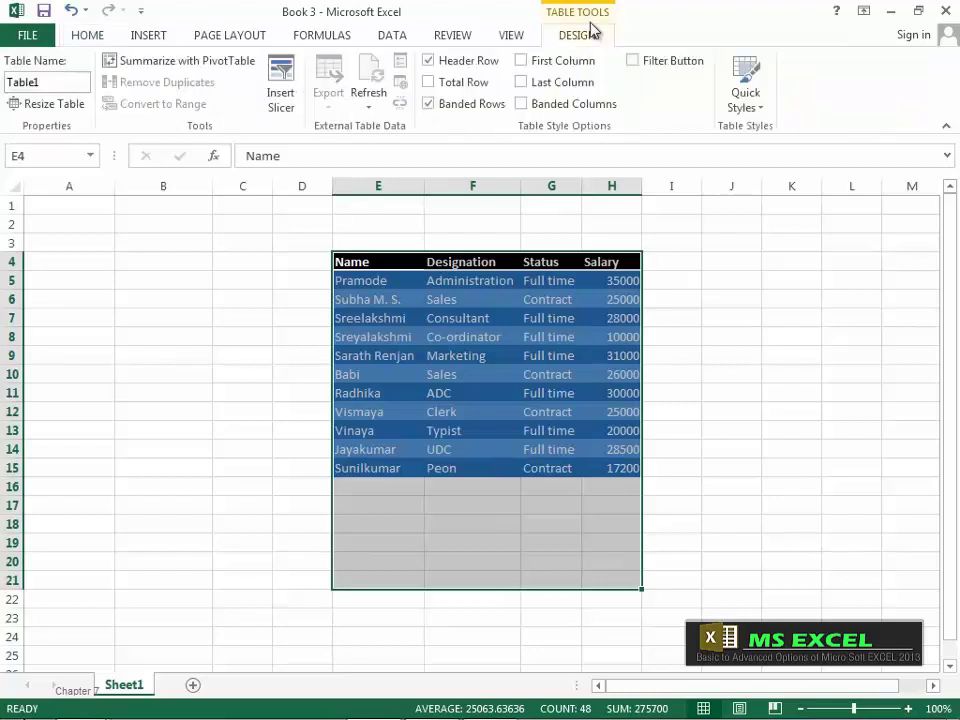
pyautogui.click(70, 106)
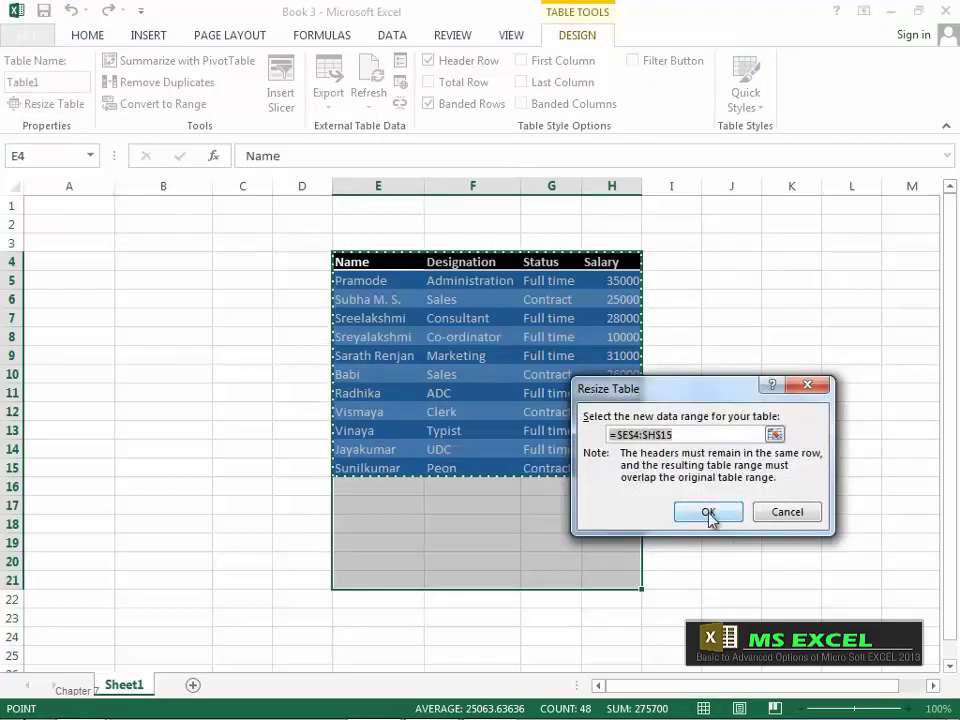
pyautogui.click(775, 435)
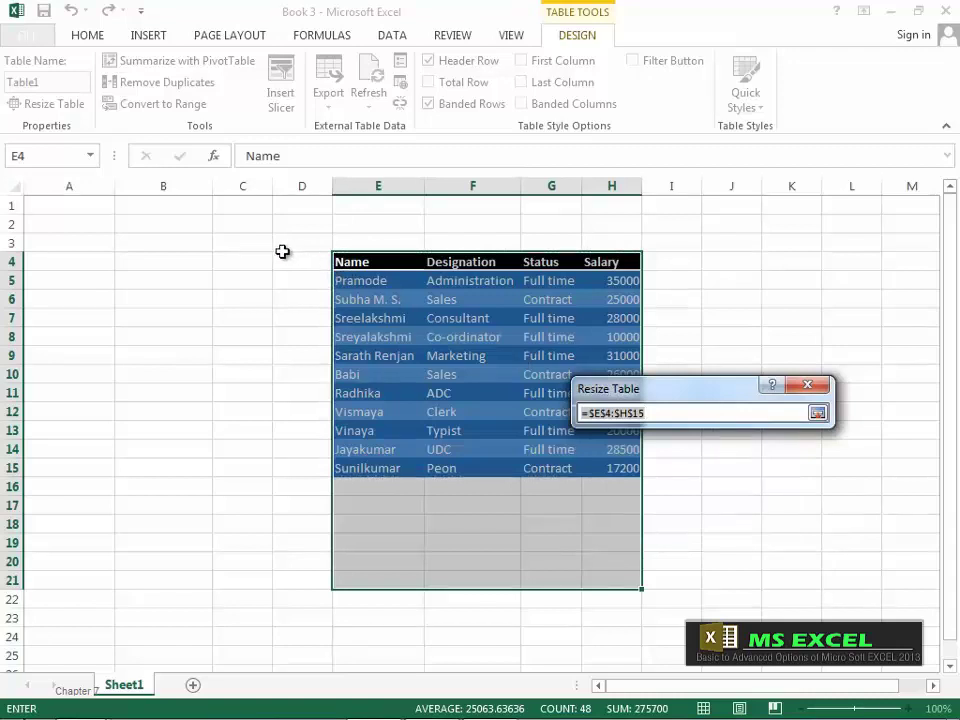
pyautogui.moveTo(276, 255); pyautogui.dragTo(679, 542)
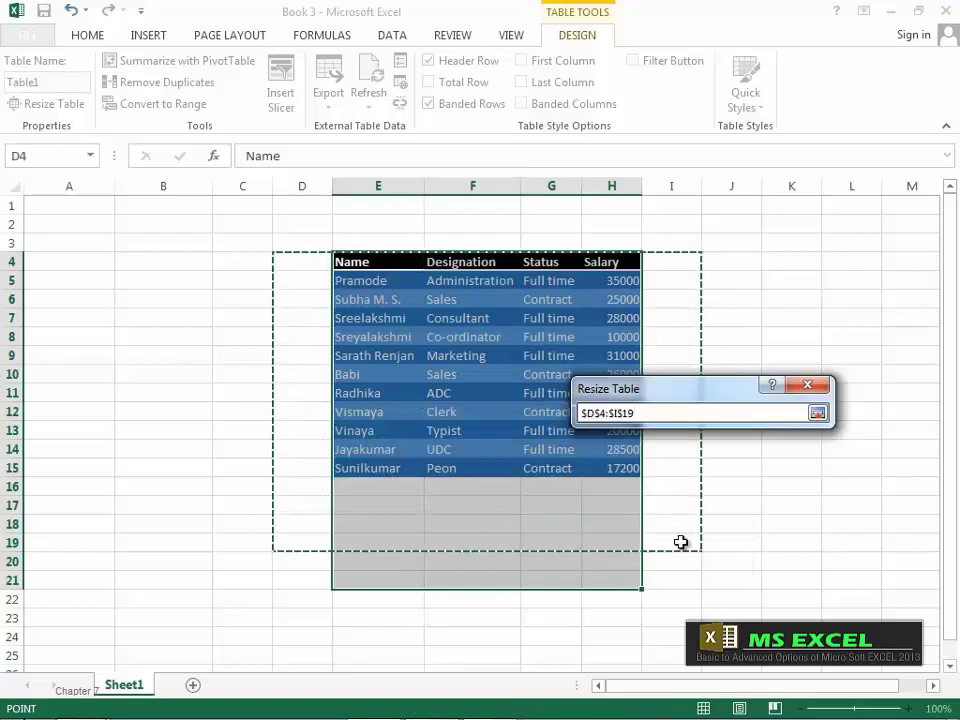
pyautogui.click(818, 413)
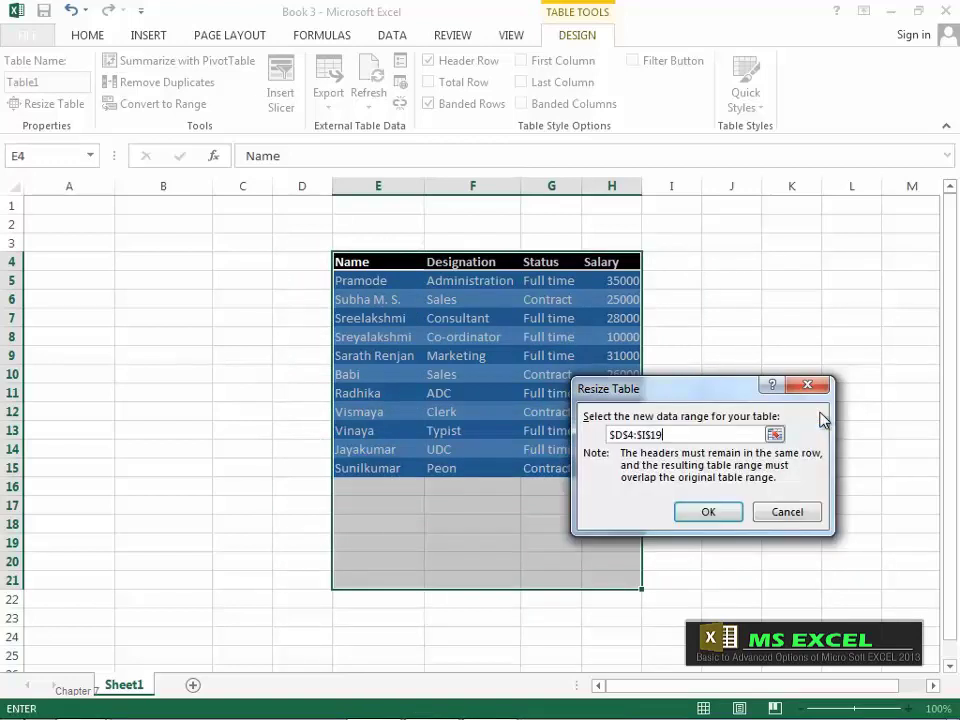
pyautogui.click(716, 513)
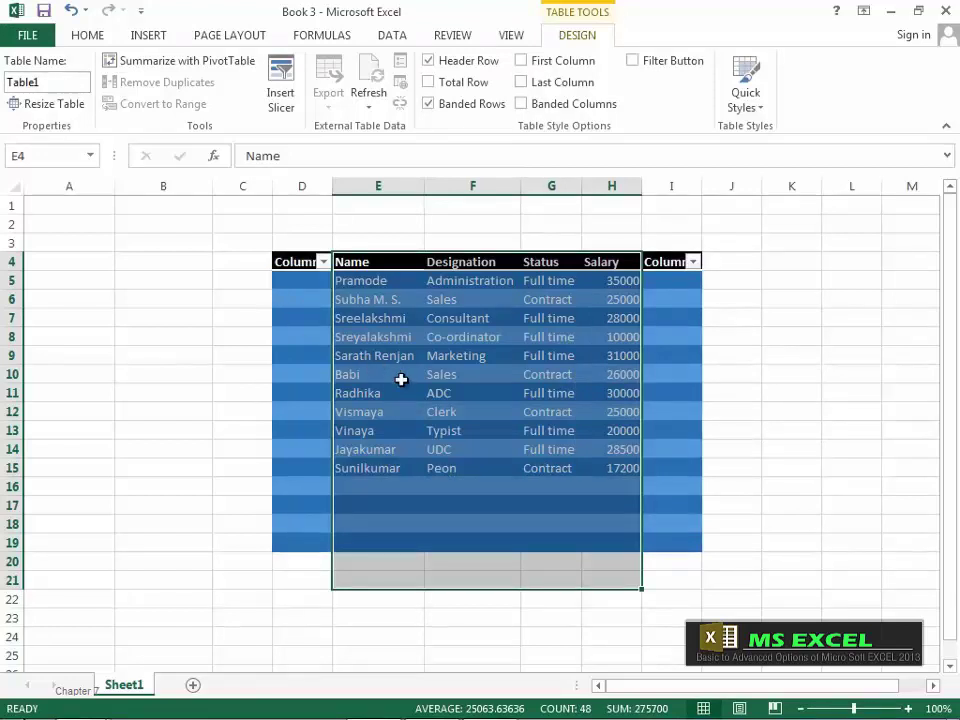
pyautogui.hotkey('ctrl', 'z')
pyautogui.hotkey('ctrl', 'z')
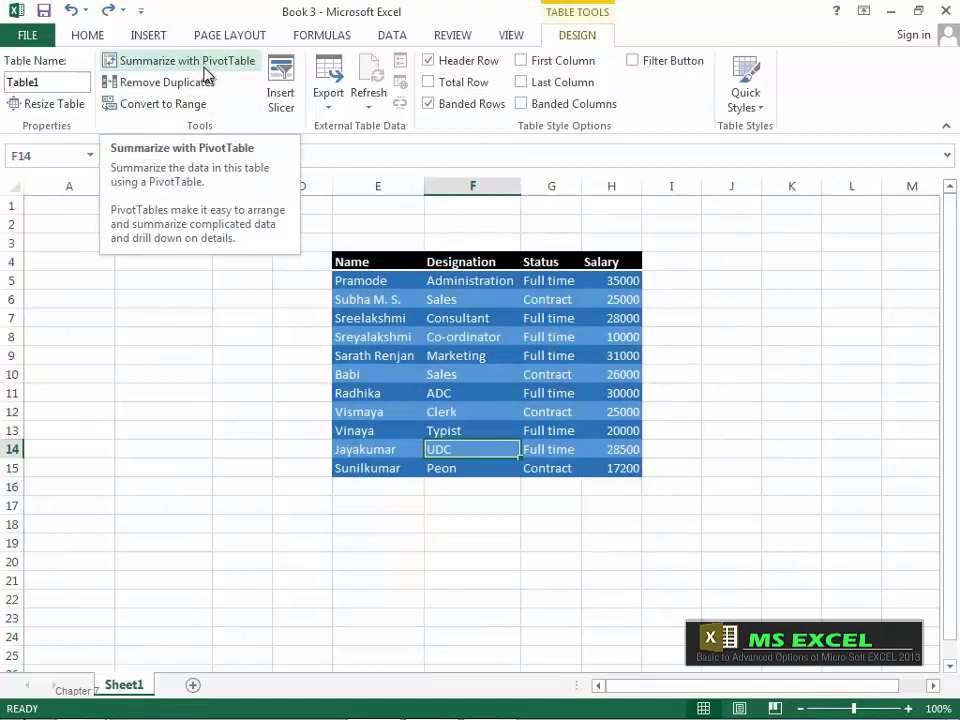
# Step: Look through the Insert, Home and Design tabs, then select the whole table E4:H15
pyautogui.click(146, 36)
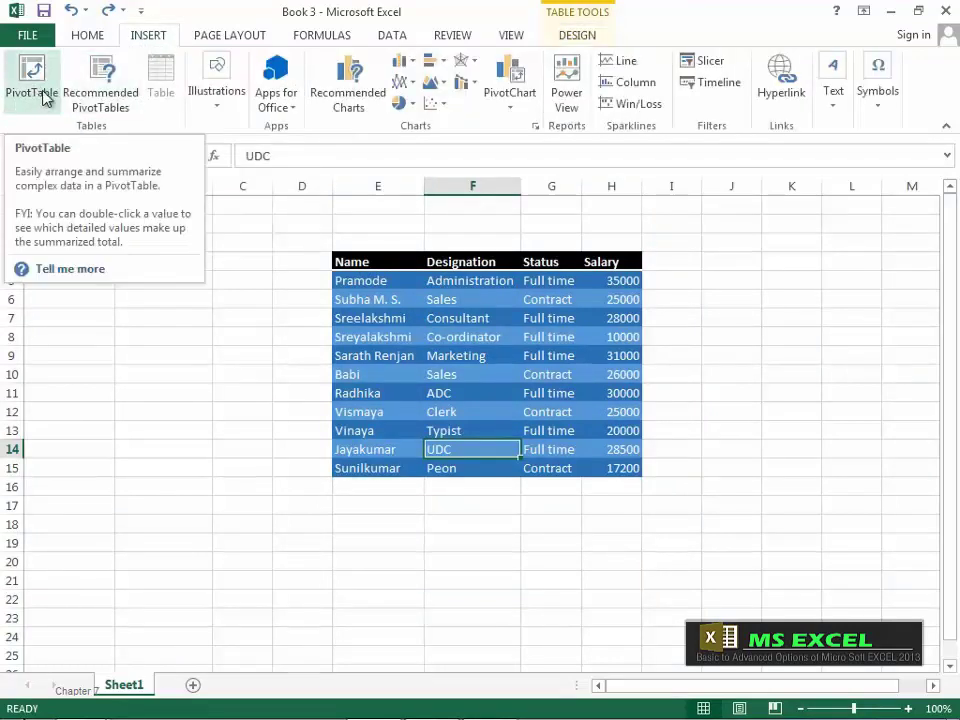
pyautogui.click(92, 38)
pyautogui.click(570, 37)
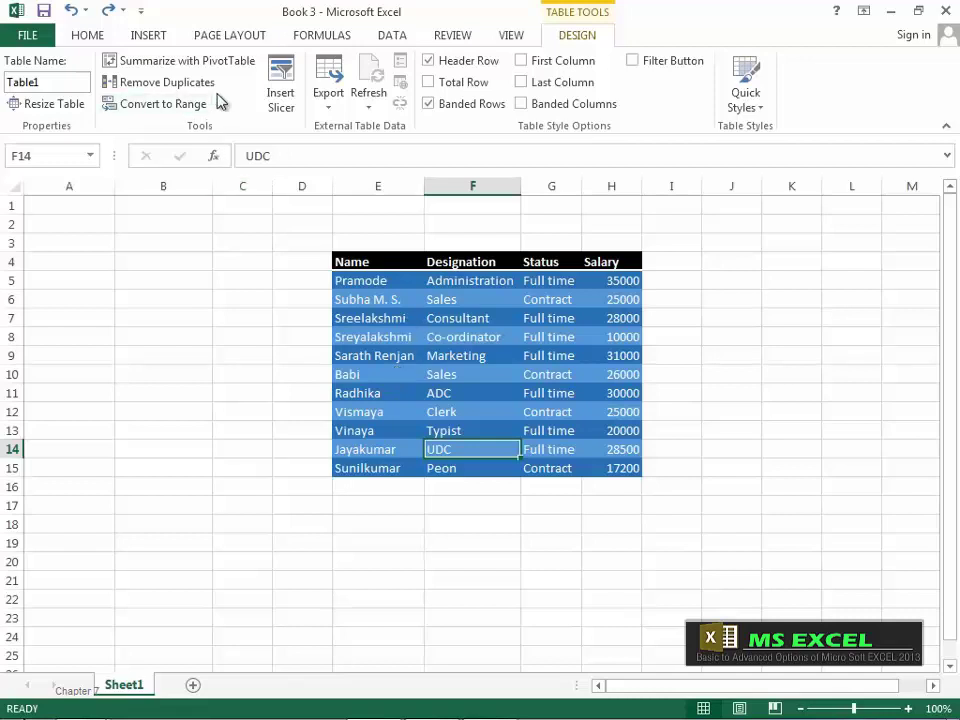
pyautogui.moveTo(369, 259); pyautogui.dragTo(619, 477)
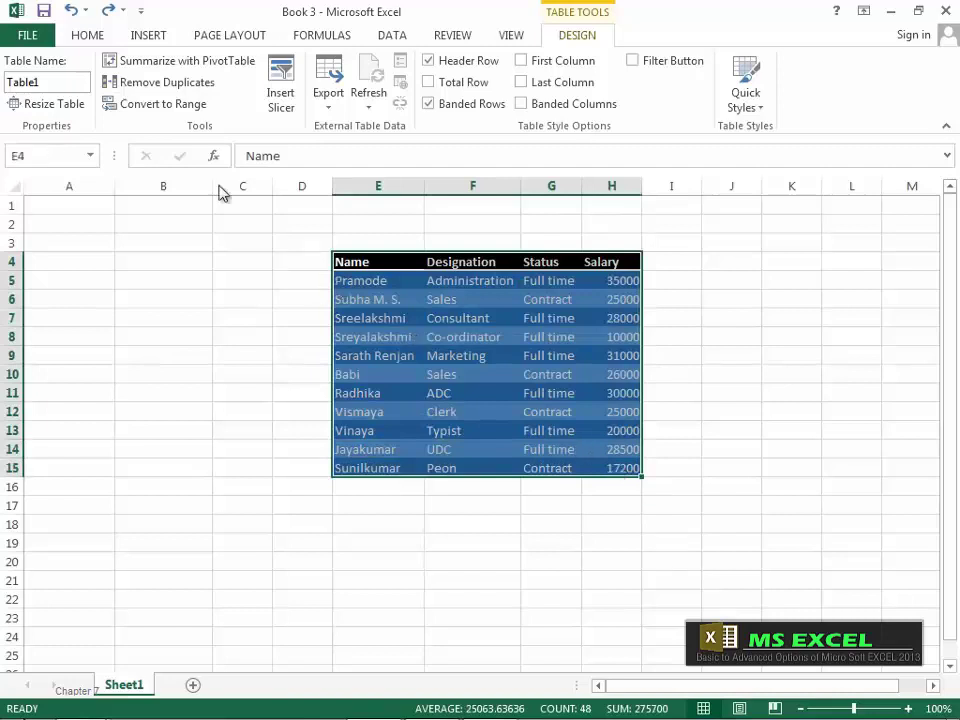
# Step: In Remove Duplicates, clear all columns and check only Designation
pyautogui.click(187, 86)
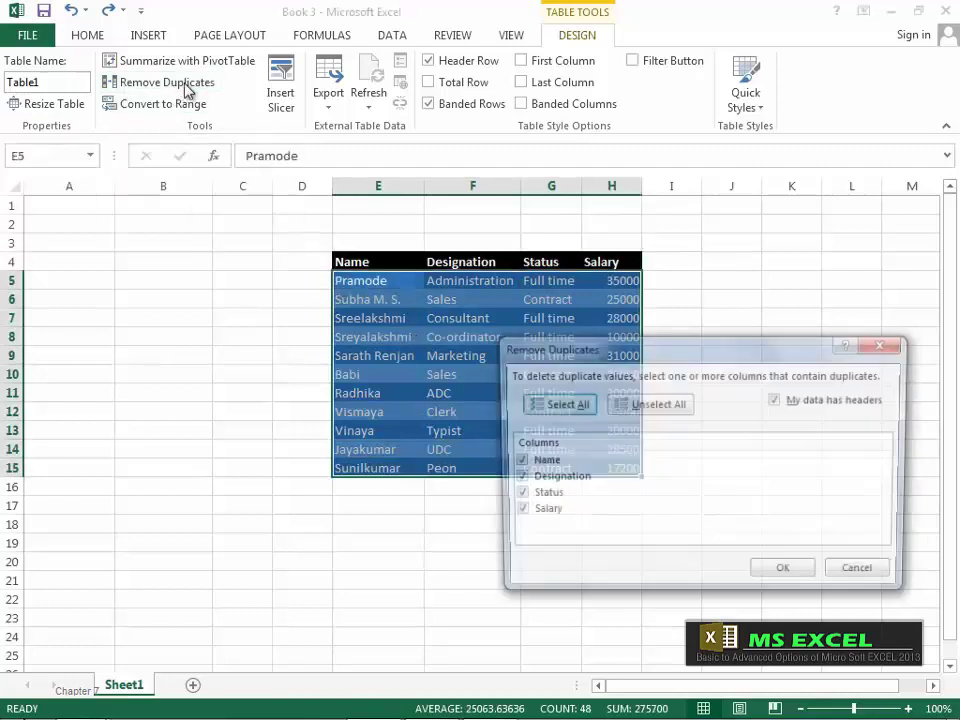
pyautogui.moveTo(544, 358); pyautogui.dragTo(477, 367)
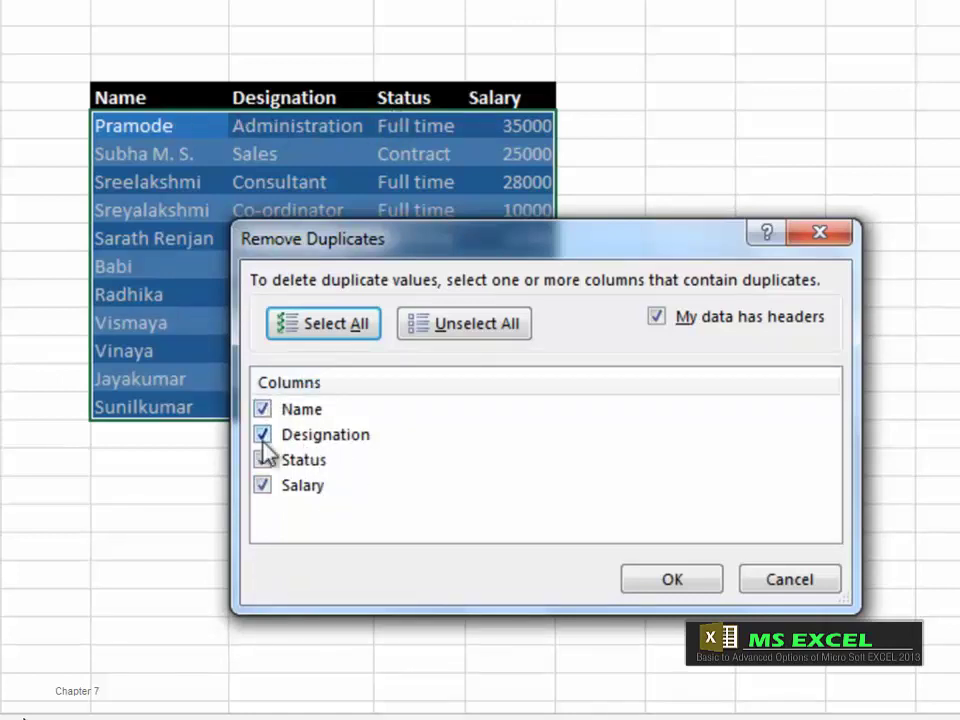
pyautogui.click(263, 410)
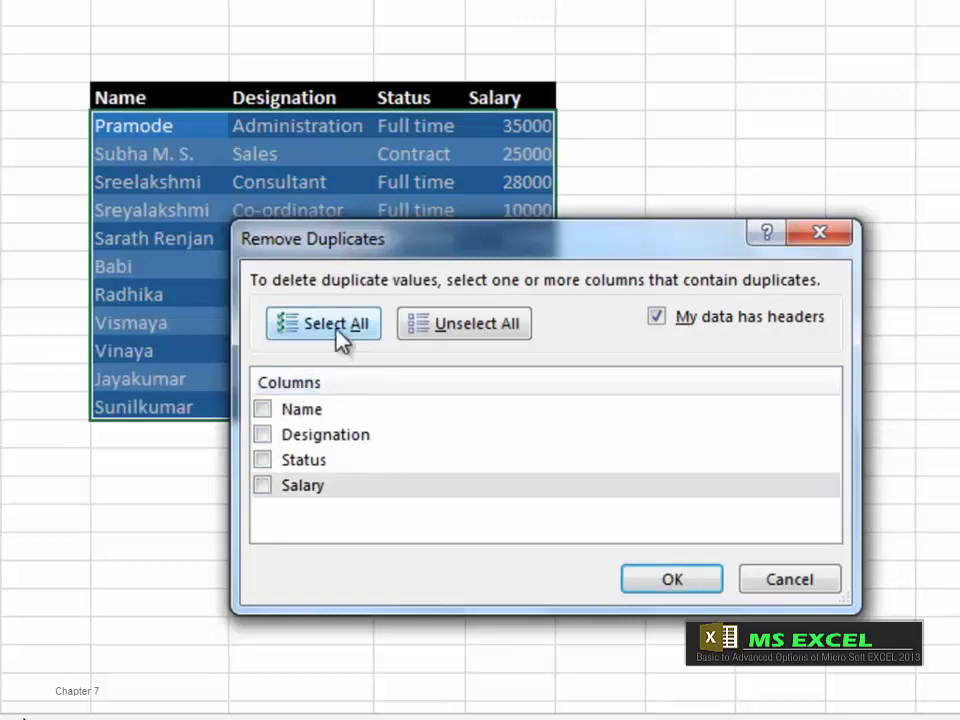
pyautogui.click(338, 337)
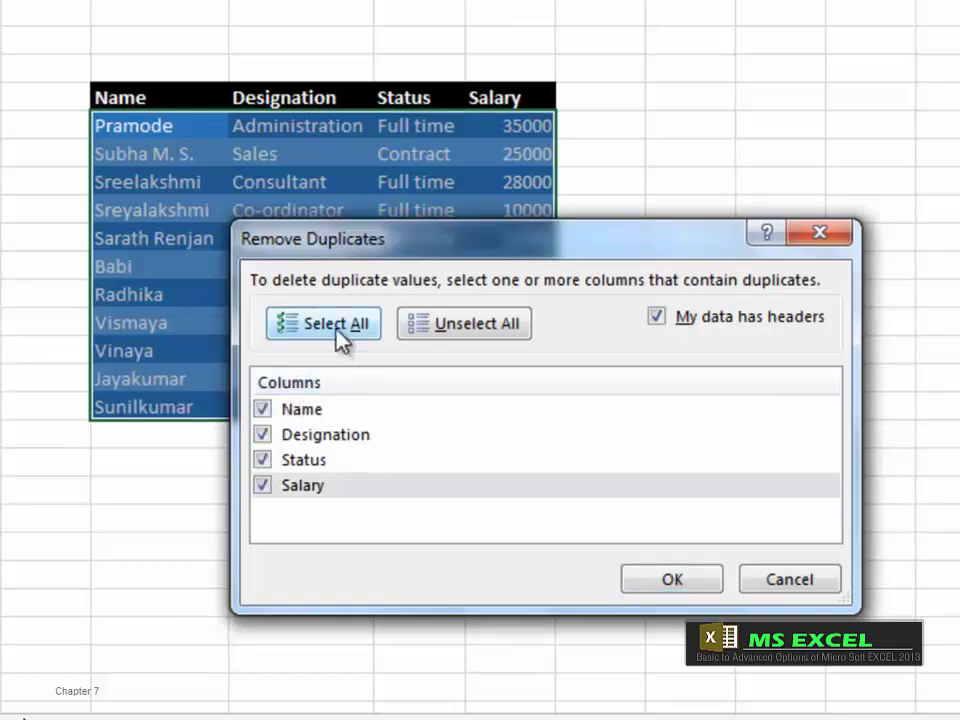
pyautogui.click(466, 340)
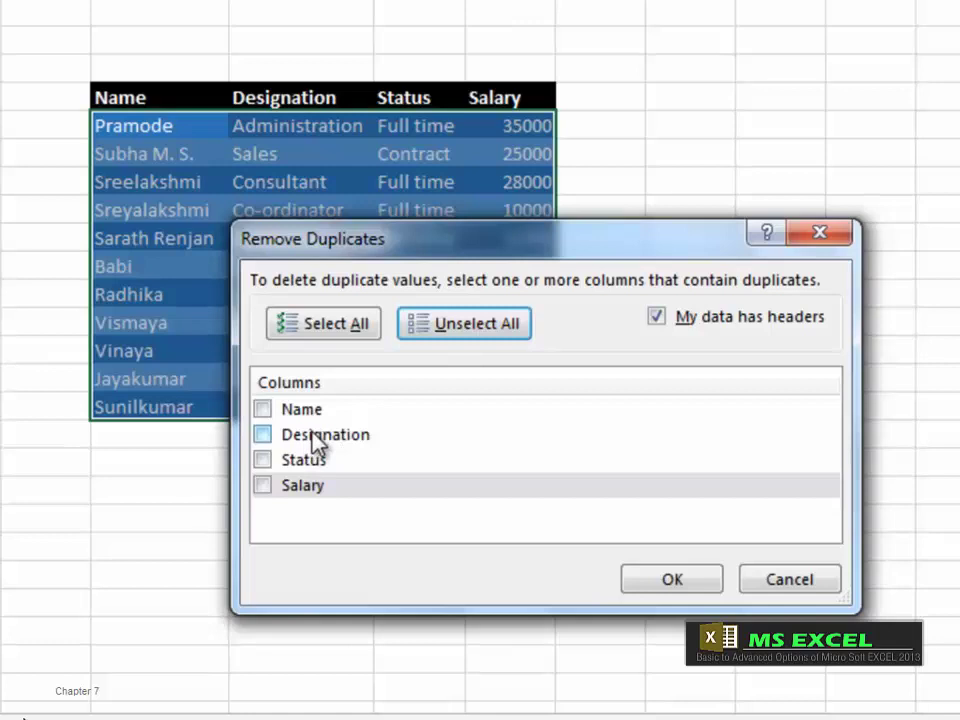
pyautogui.click(264, 436)
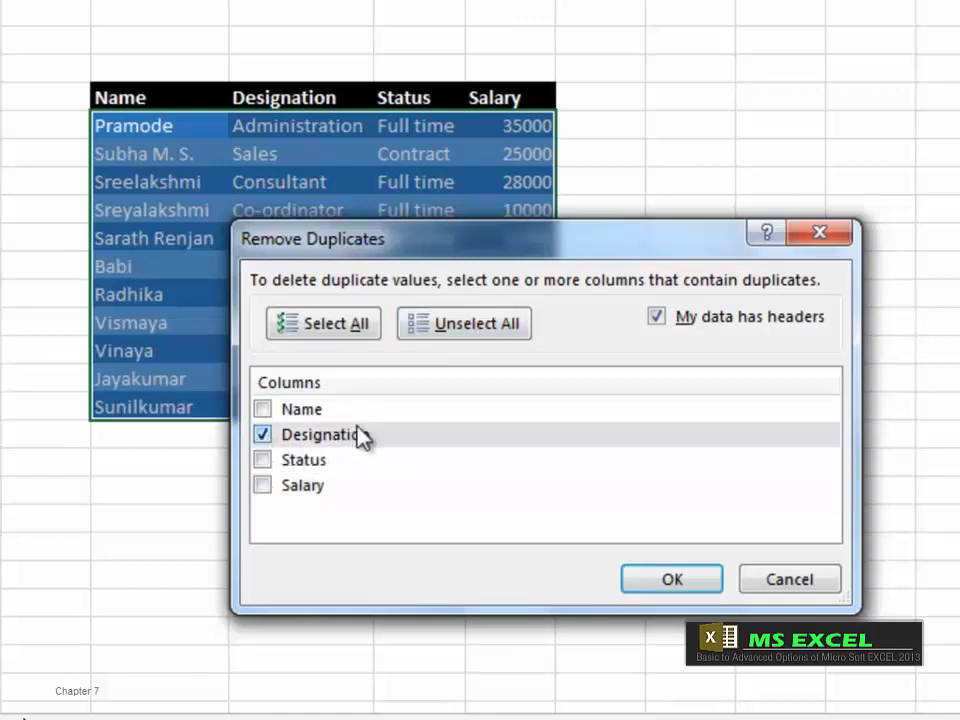
# Step: Remove the row with a repeated Designation and dismiss the result message
pyautogui.moveTo(350, 240); pyautogui.dragTo(527, 222)
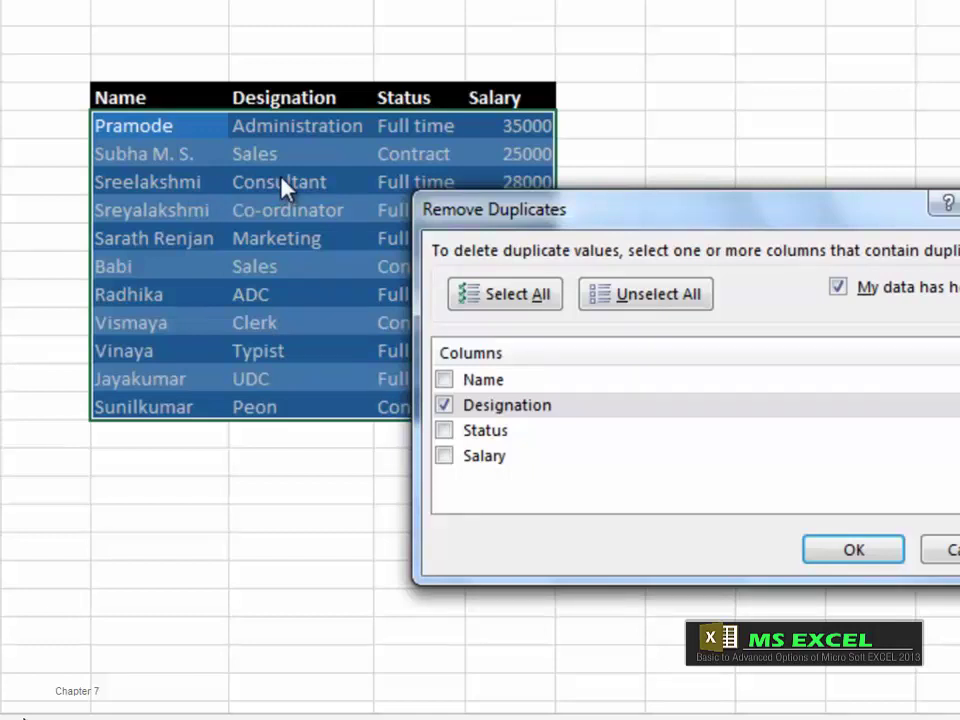
pyautogui.moveTo(655, 222); pyautogui.dragTo(600, 210)
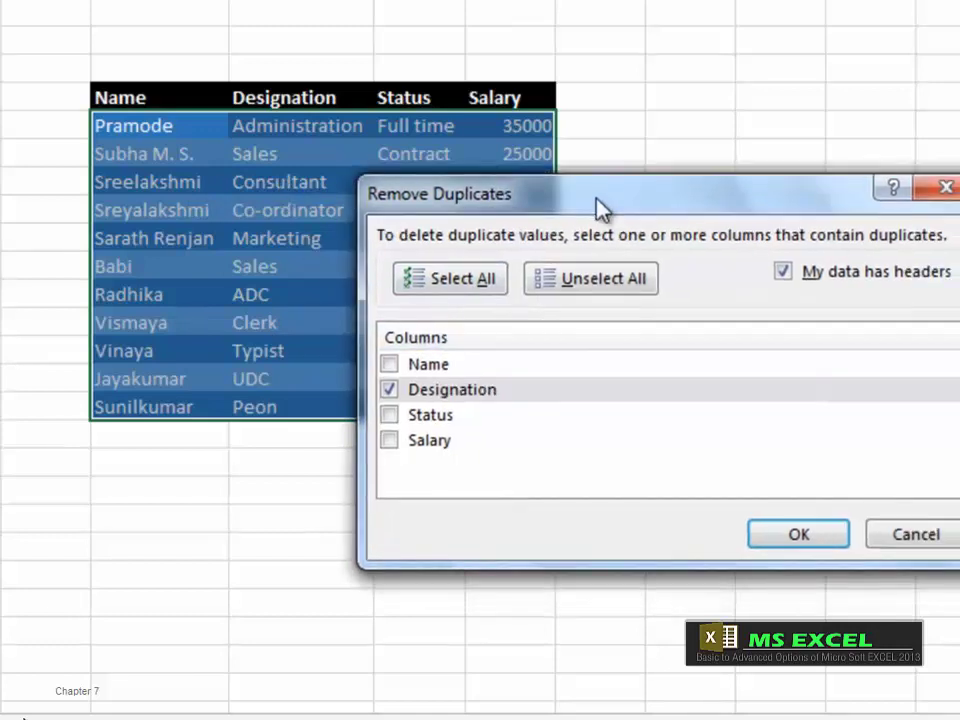
pyautogui.click(793, 536)
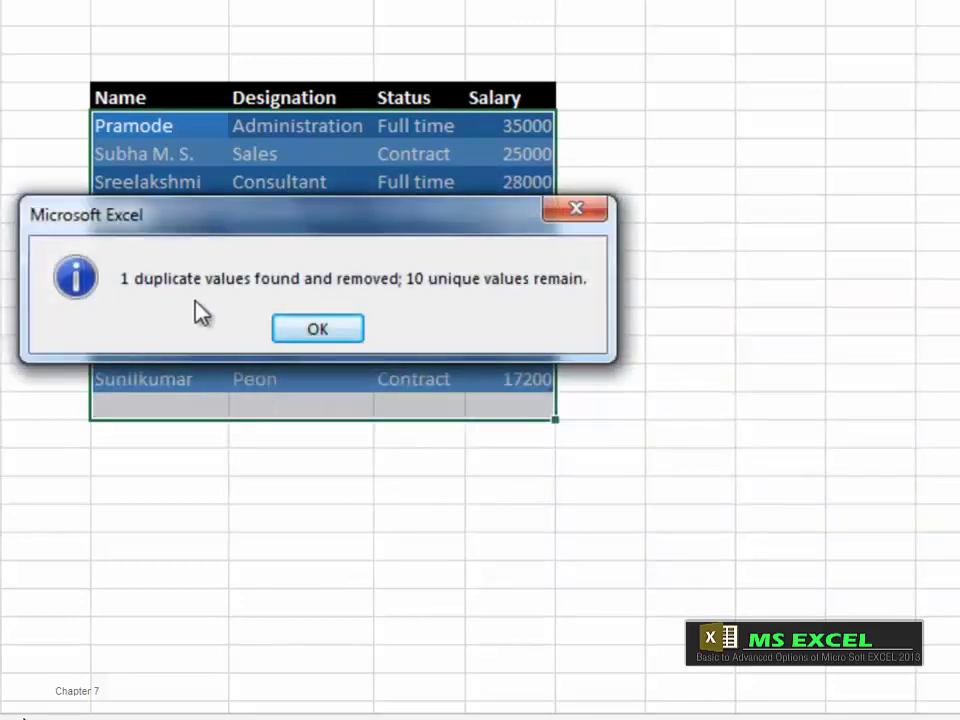
pyautogui.moveTo(304, 250); pyautogui.dragTo(367, 490)
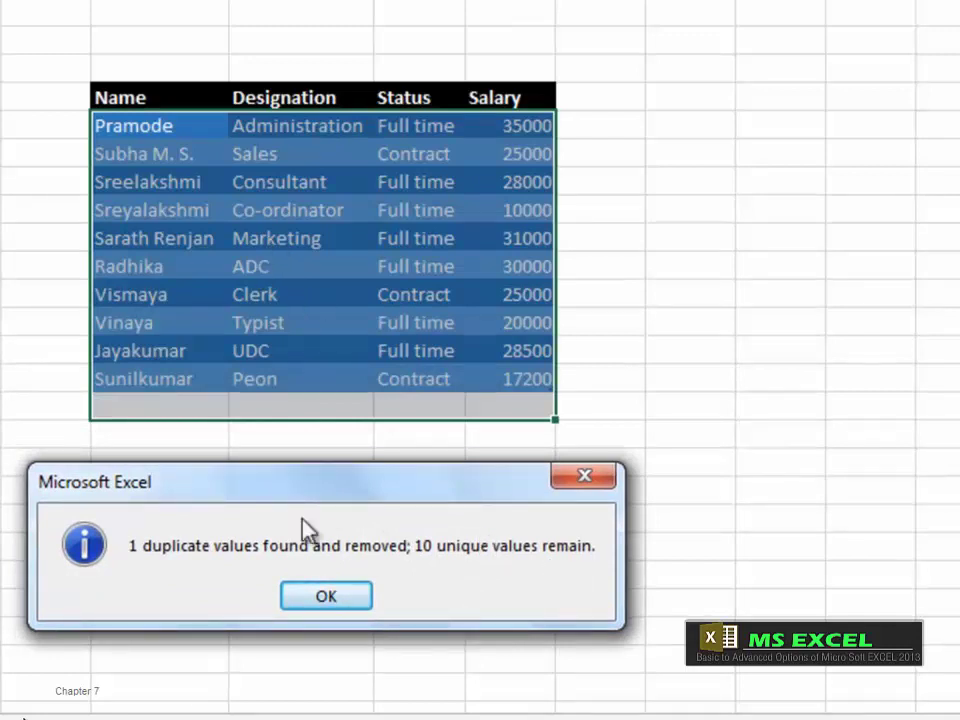
pyautogui.click(319, 591)
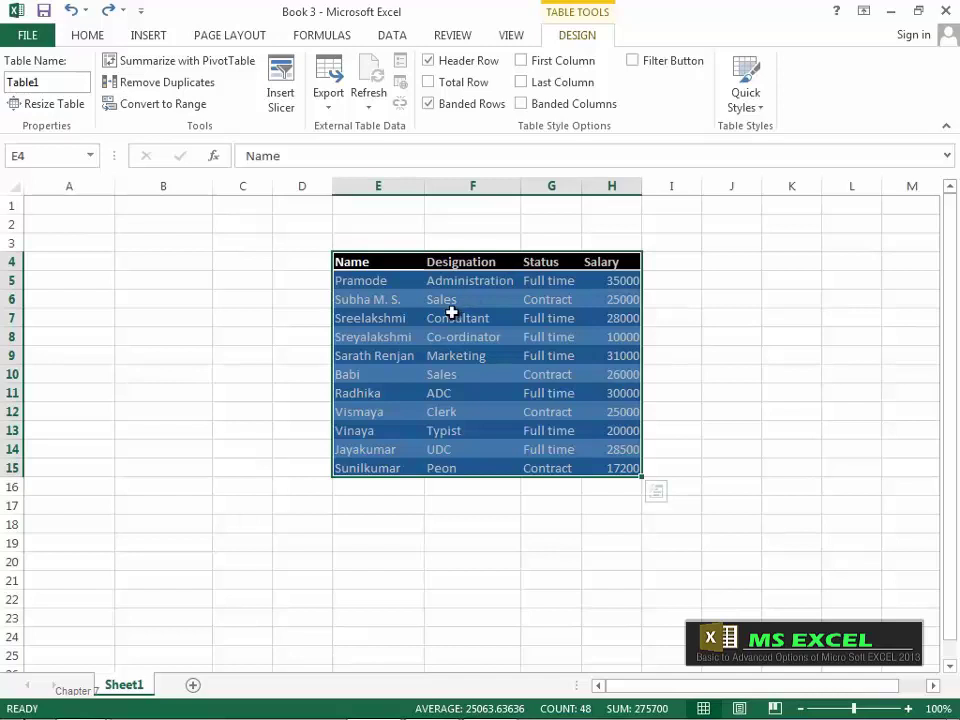
# Step: Convert Table1 to a plain range, then recreate the table with Ctrl+A and Ctrl+T
pyautogui.click(173, 112)
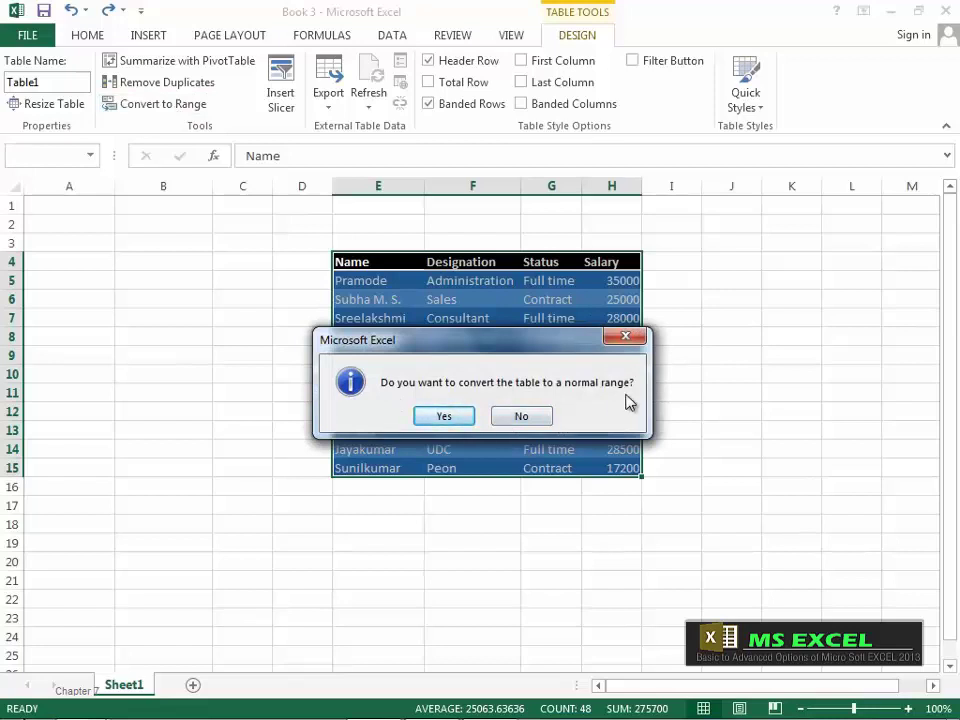
pyautogui.click(444, 416)
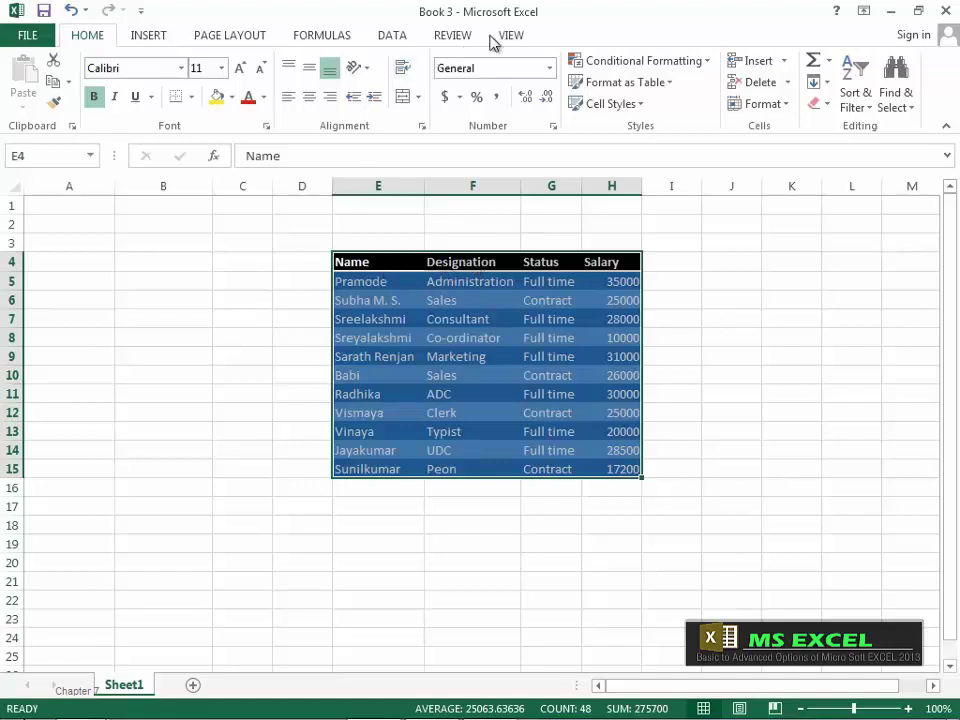
pyautogui.click(388, 374)
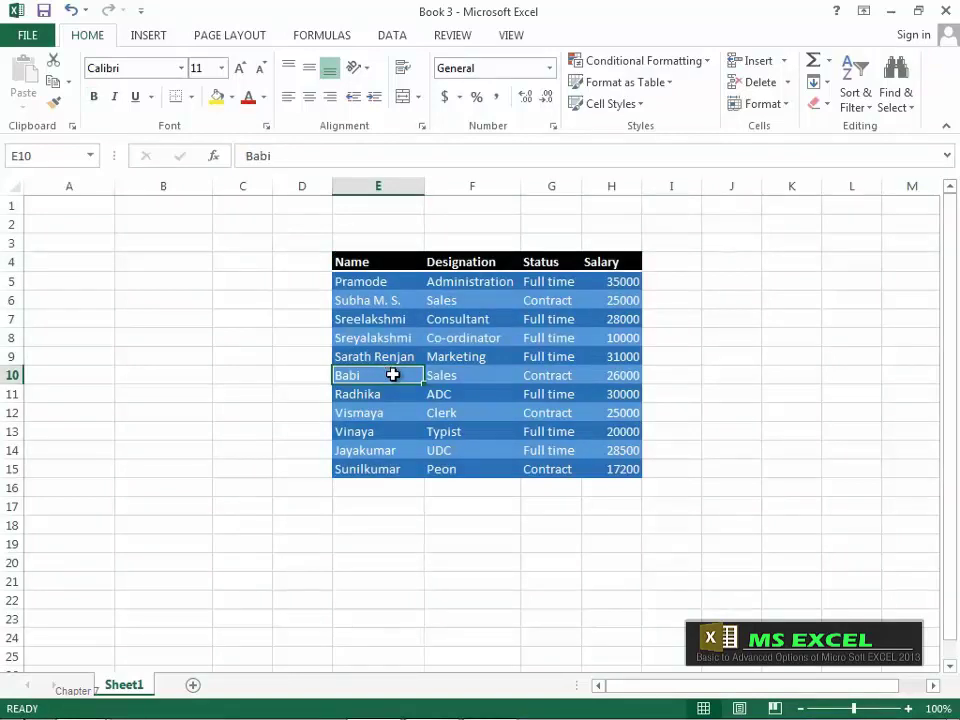
pyautogui.hotkey('ctrl', 'a')
pyautogui.hotkey('ctrl', 't')
pyautogui.press('Return')
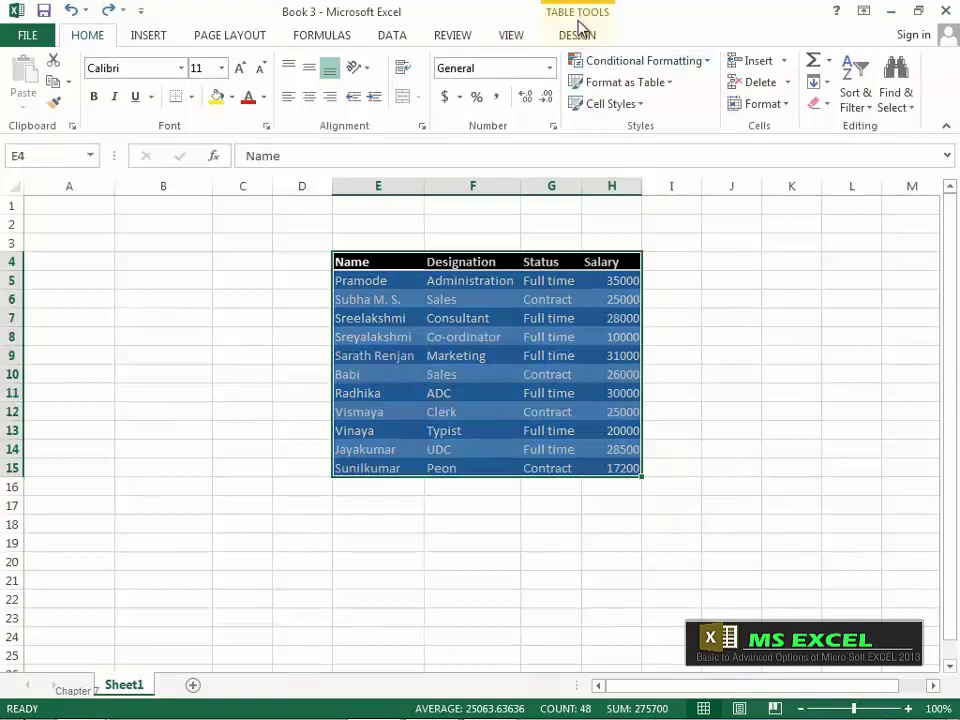
pyautogui.click(578, 34)
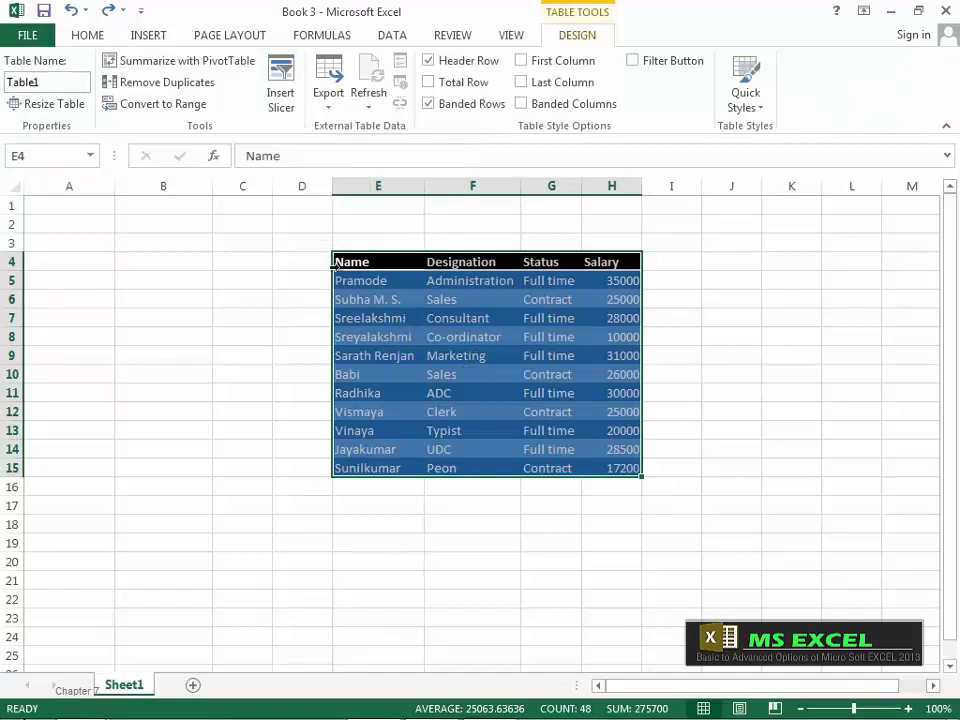
# Step: Insert slicers for the Name and Salary columns only, leaving Designation and Status unticked
pyautogui.click(280, 90)
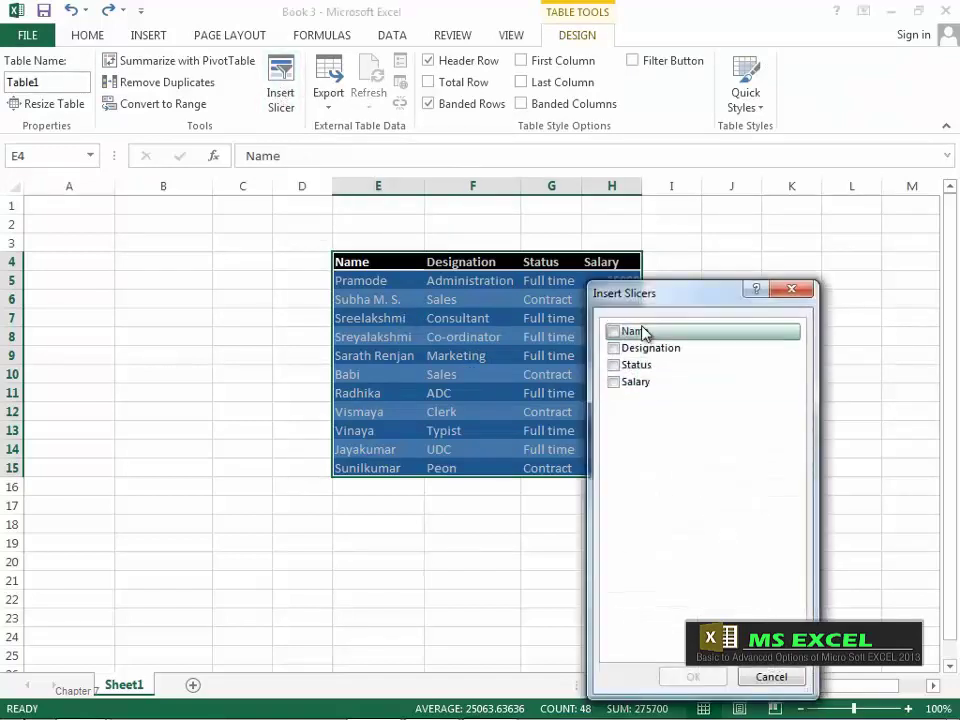
pyautogui.moveTo(654, 298); pyautogui.dragTo(698, 267)
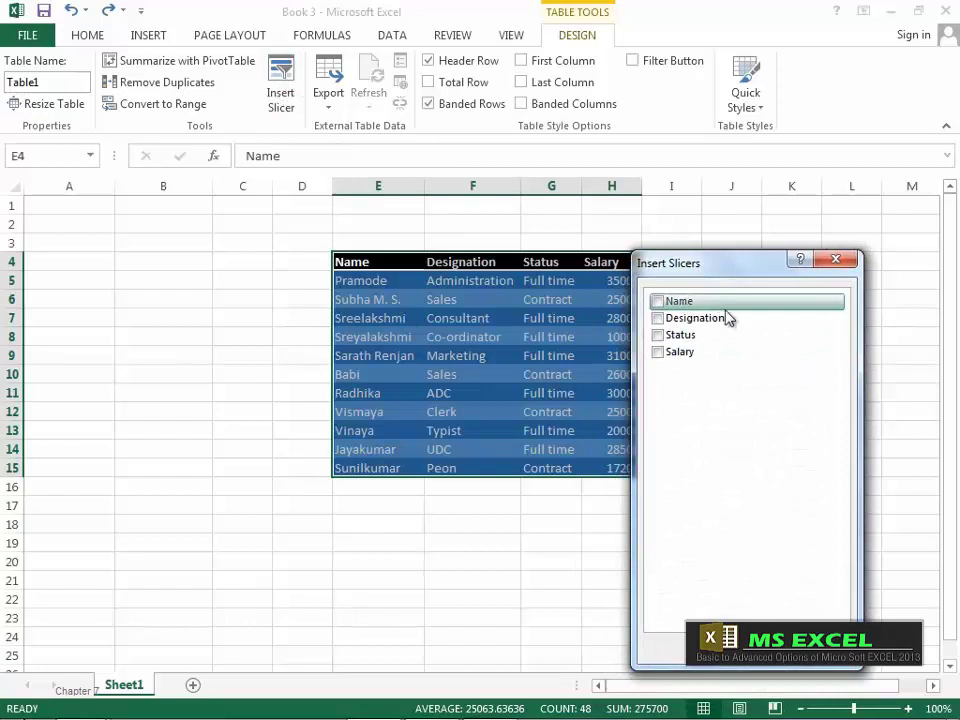
pyautogui.click(658, 302)
pyautogui.click(658, 318)
pyautogui.click(660, 335)
pyautogui.click(659, 353)
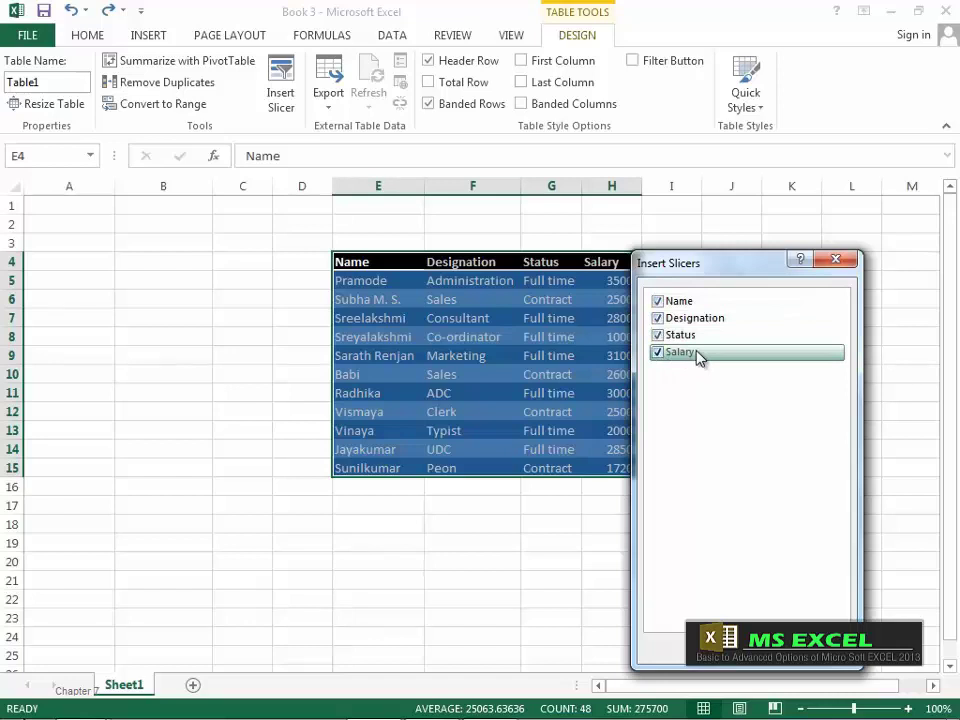
pyautogui.click(696, 318)
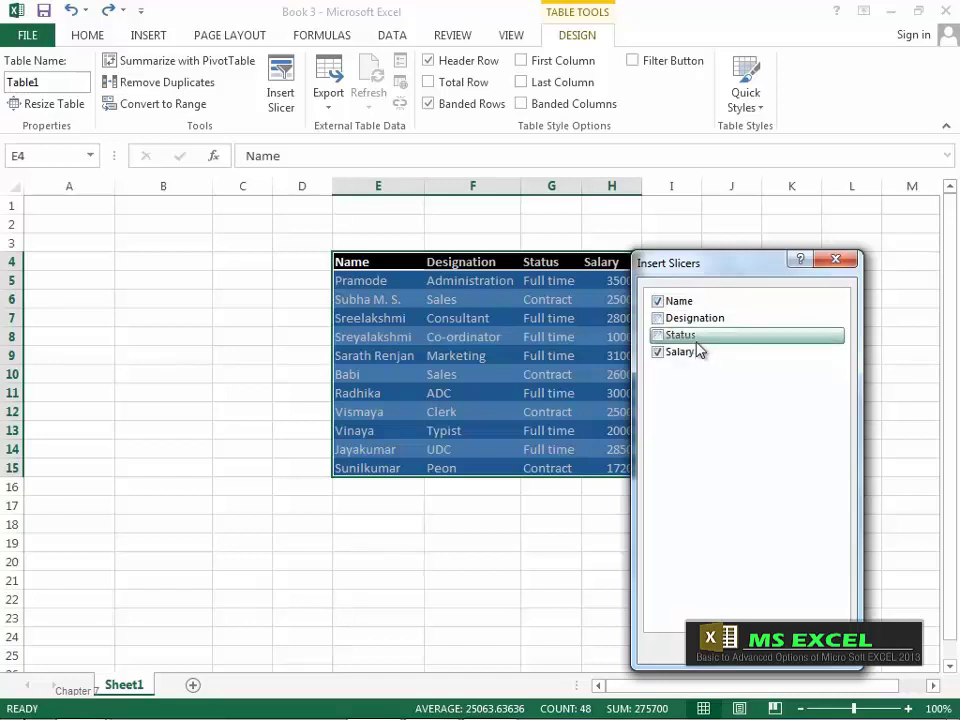
pyautogui.click(696, 335)
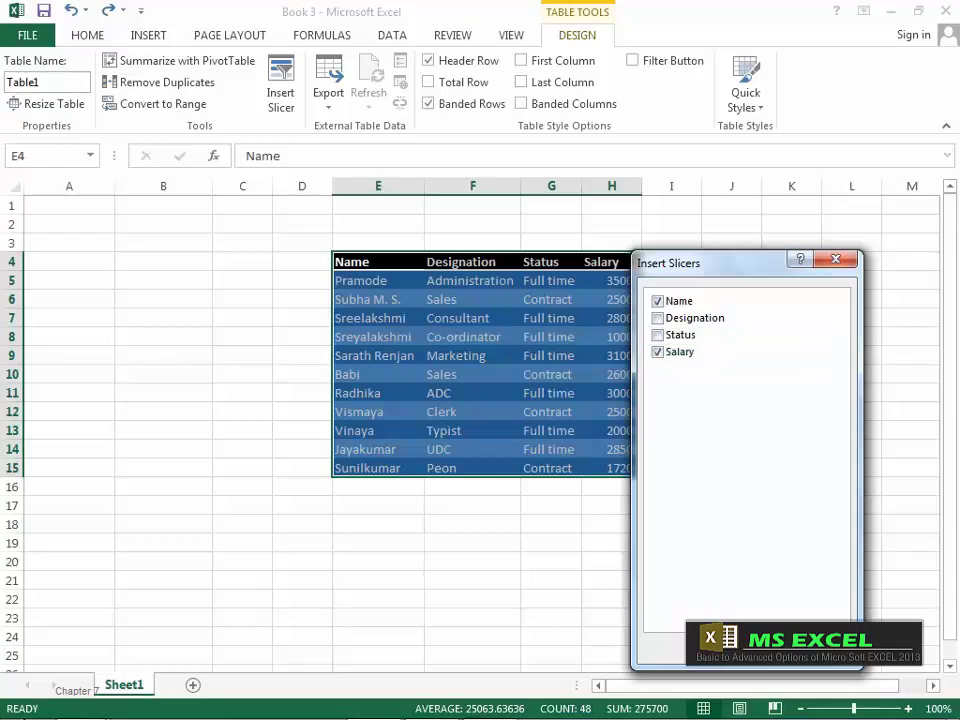
pyautogui.click(750, 648)
# Step: Separate the Name and Salary slicers, filter to one employee, then clear the Name filter
pyautogui.moveTo(506, 349); pyautogui.dragTo(678, 338)
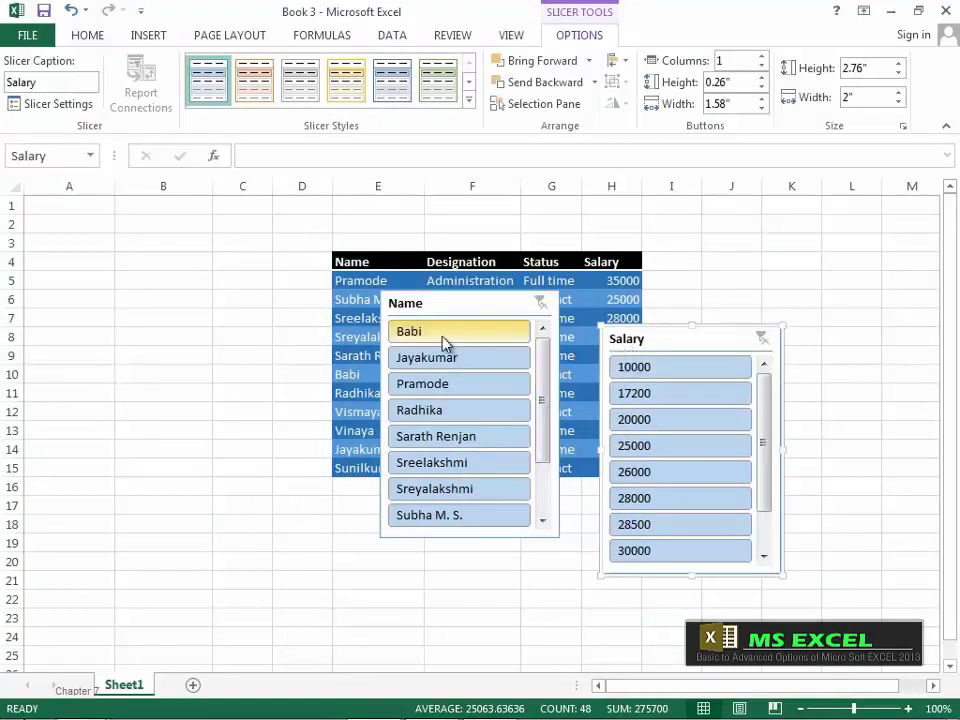
pyautogui.moveTo(542, 374); pyautogui.dragTo(546, 412)
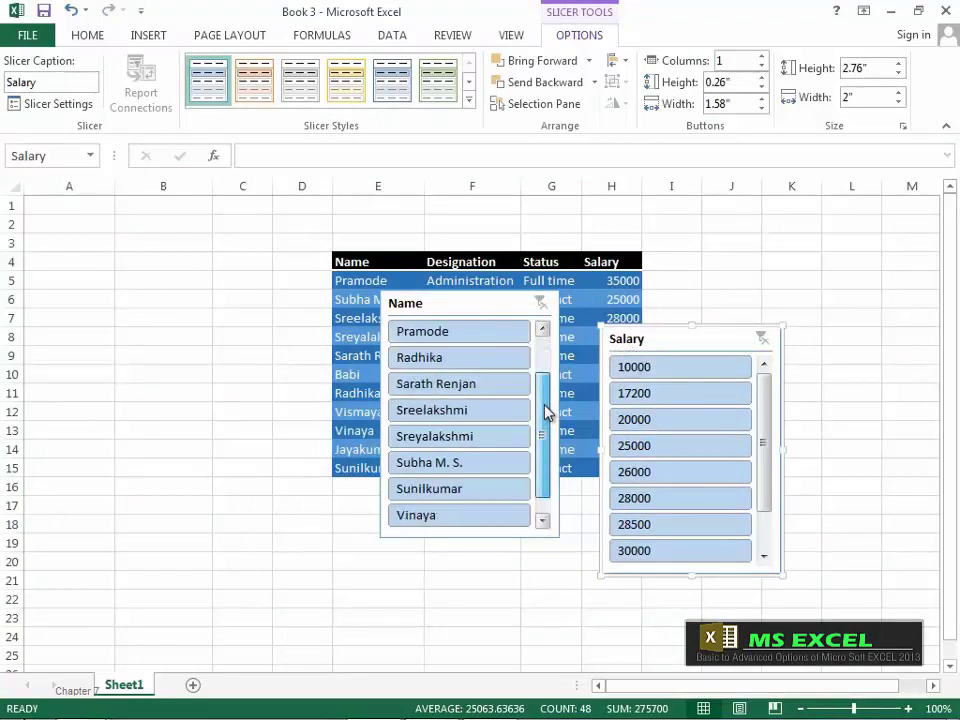
pyautogui.scroll(1, 486, 388)
pyautogui.click(447, 391)
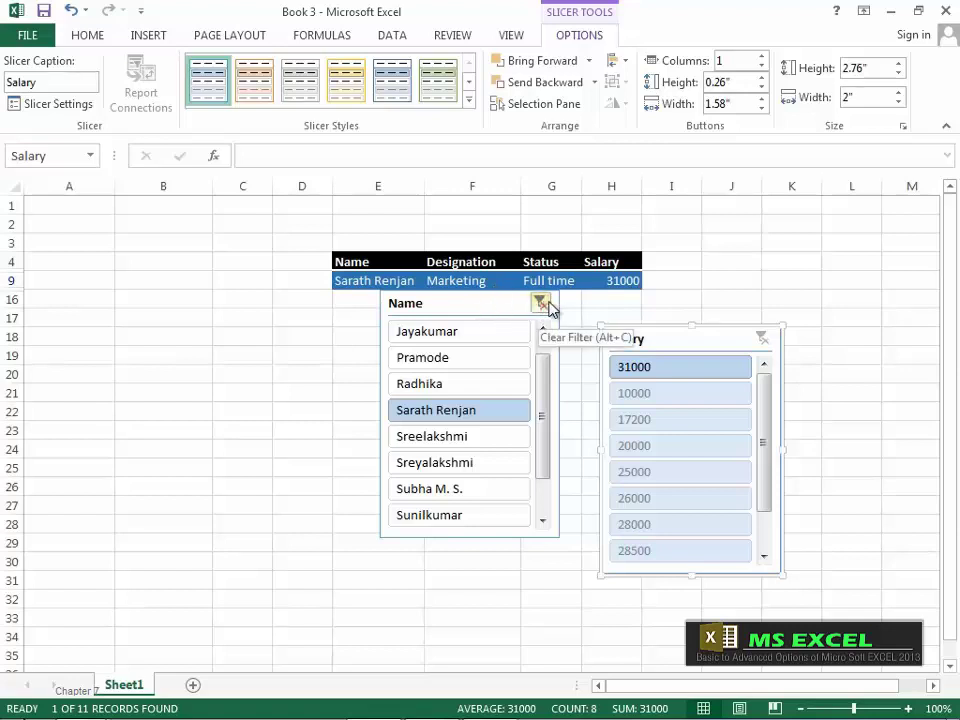
pyautogui.click(540, 302)
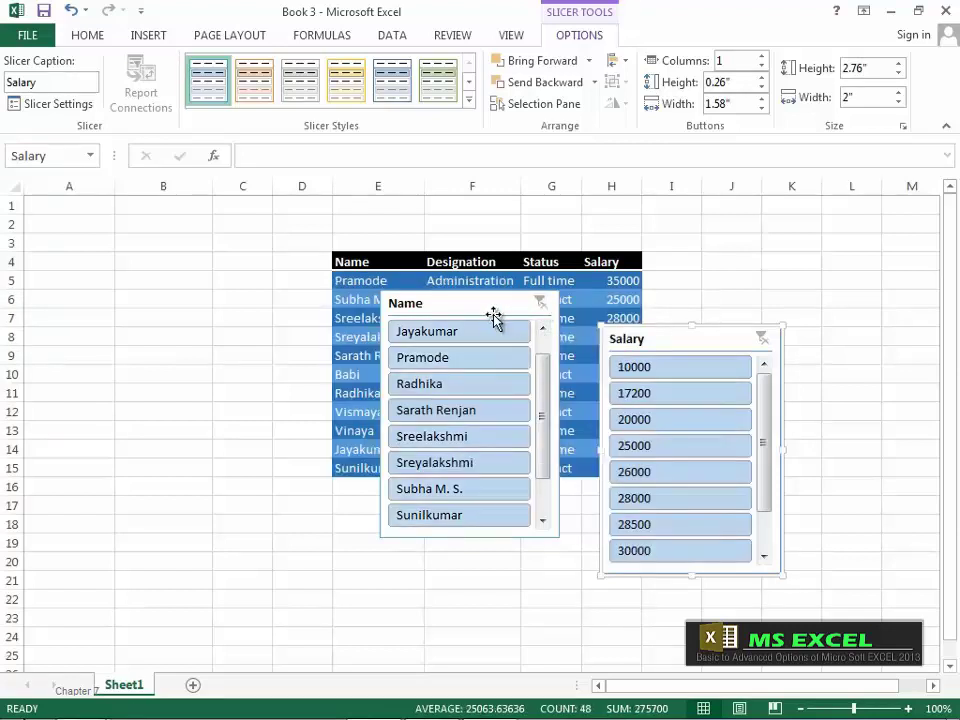
pyautogui.moveTo(494, 316); pyautogui.dragTo(280, 386)
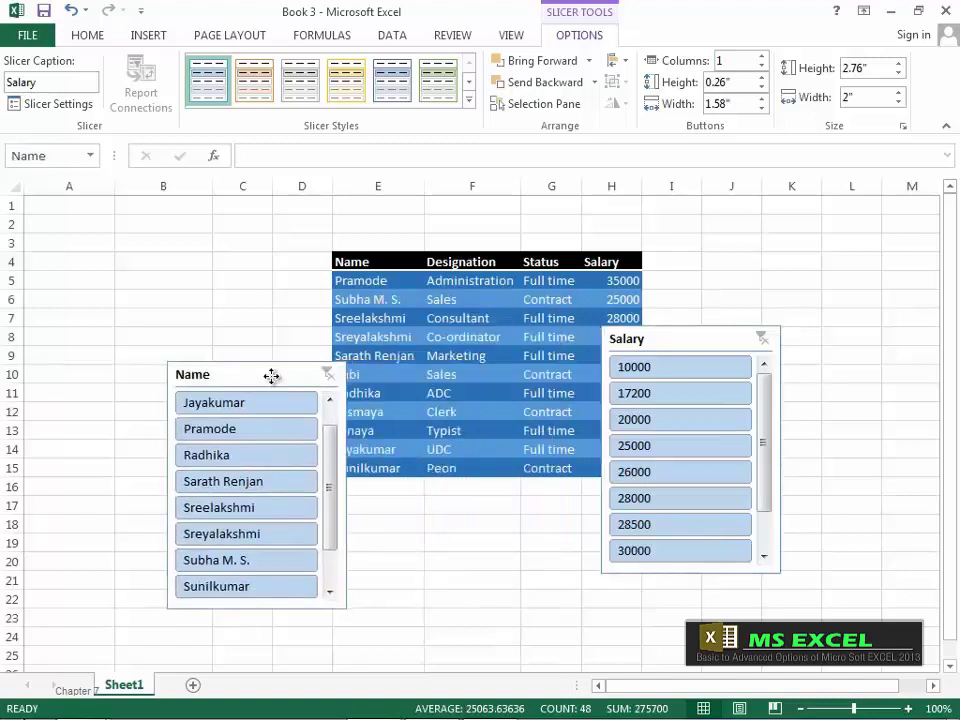
# Step: Filter the table to salary 10000, clear that filter, and delete the Salary slicer
pyautogui.click(659, 375)
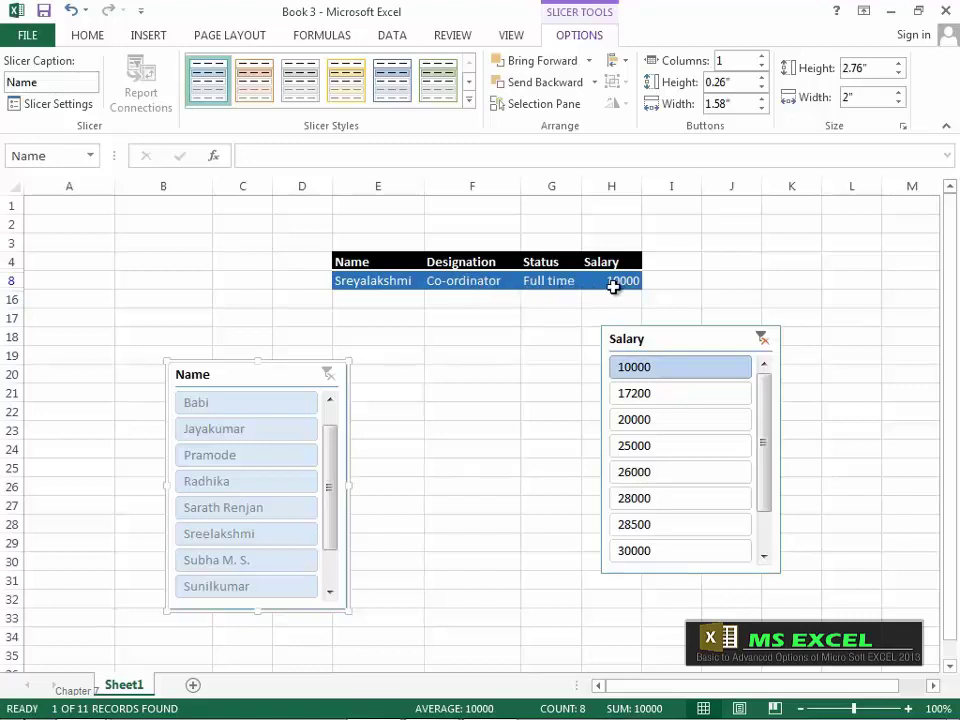
pyautogui.click(762, 340)
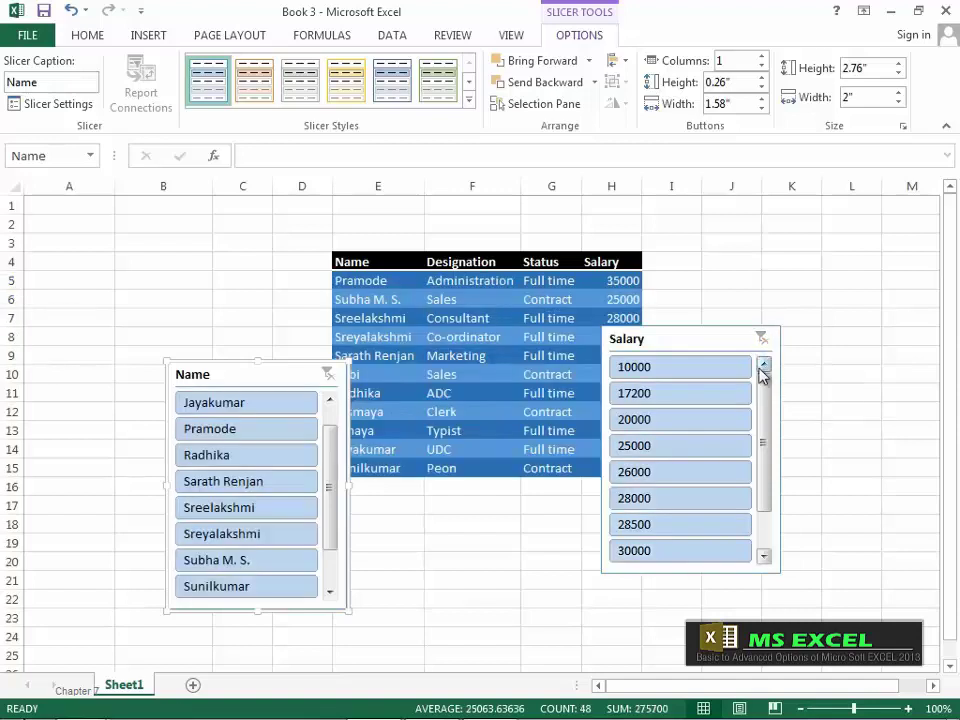
pyautogui.click(694, 343)
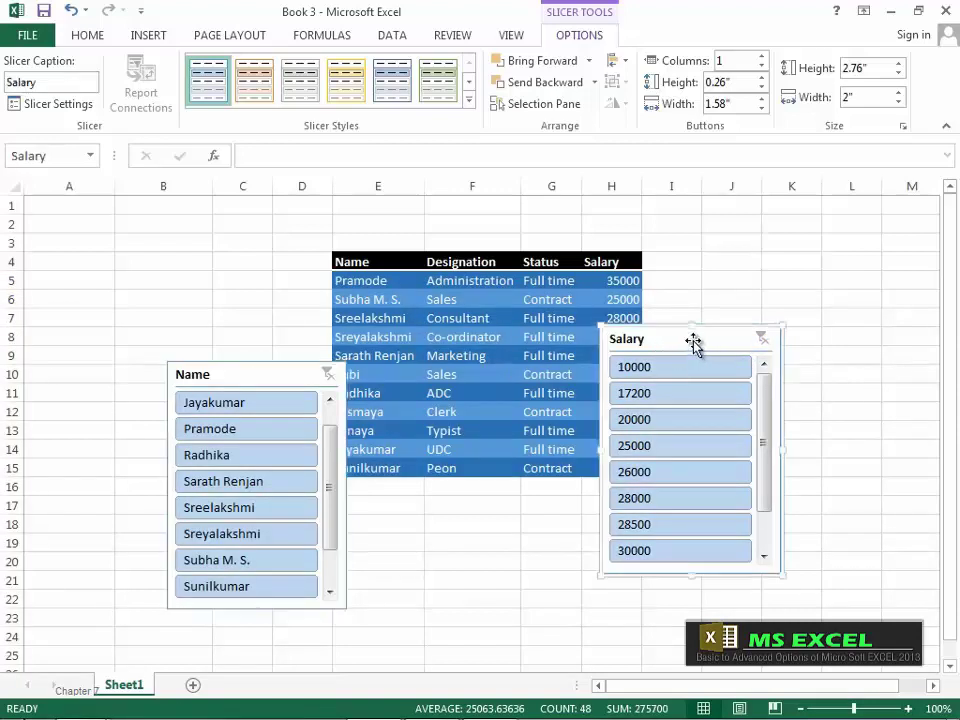
pyautogui.press('Delete')
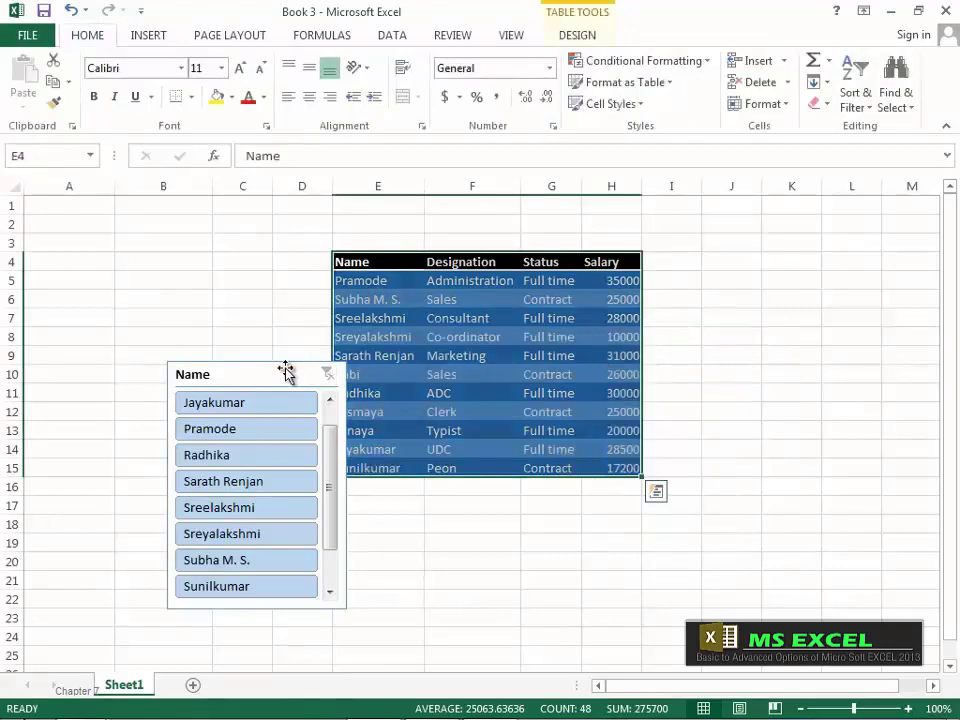
# Step: Delete the old Name slicer and insert a fresh Name slicer from Table Tools Design
pyautogui.click(285, 371)
pyautogui.press('Delete')
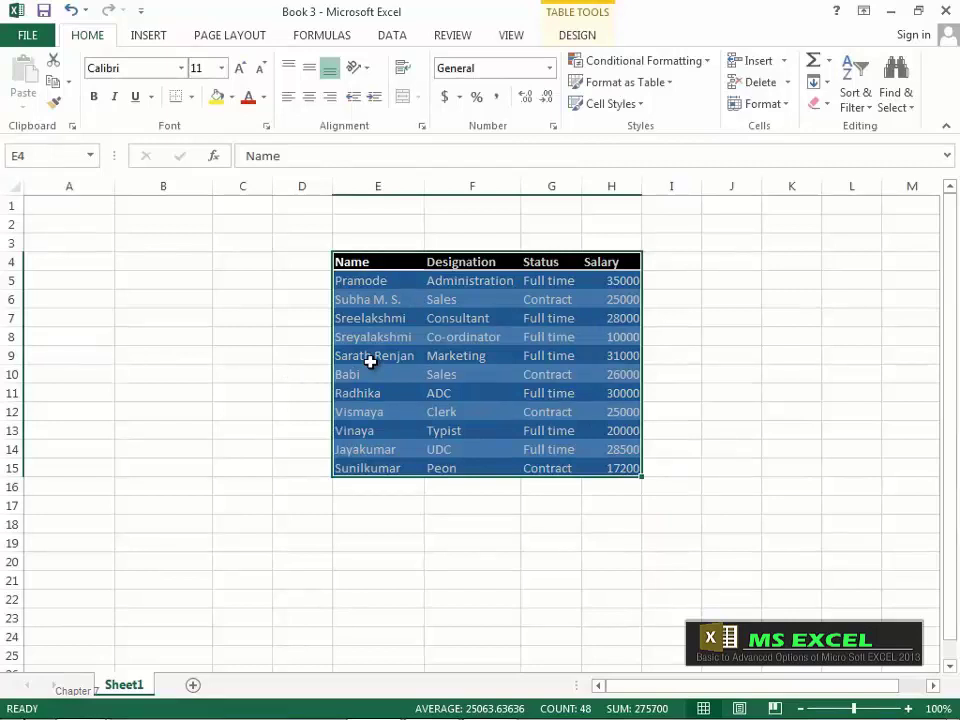
pyautogui.click(566, 35)
pyautogui.click(283, 98)
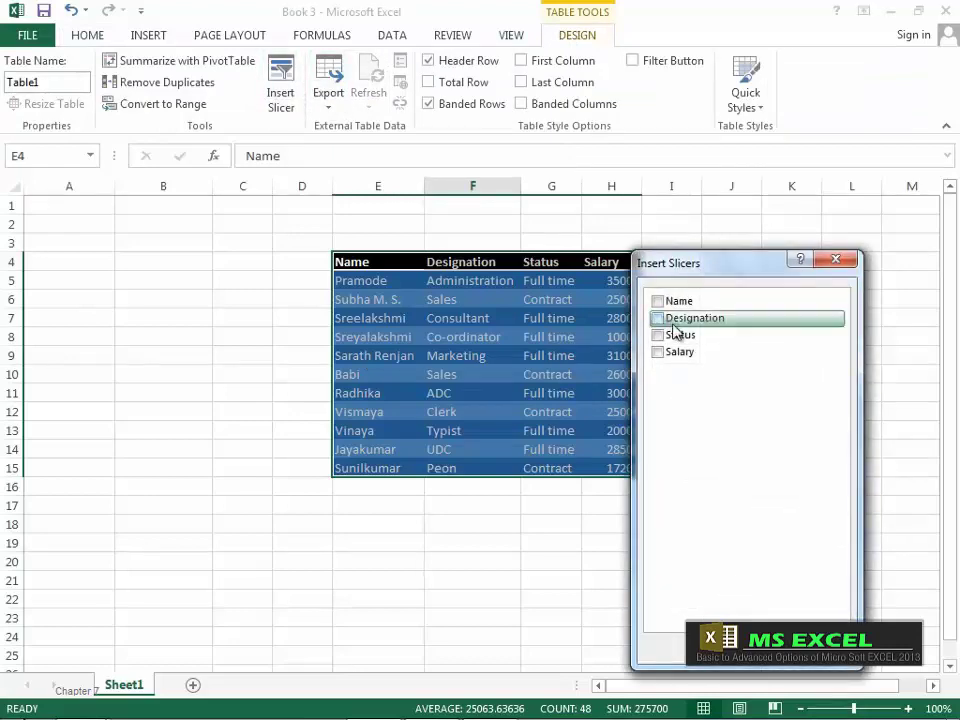
pyautogui.click(658, 301)
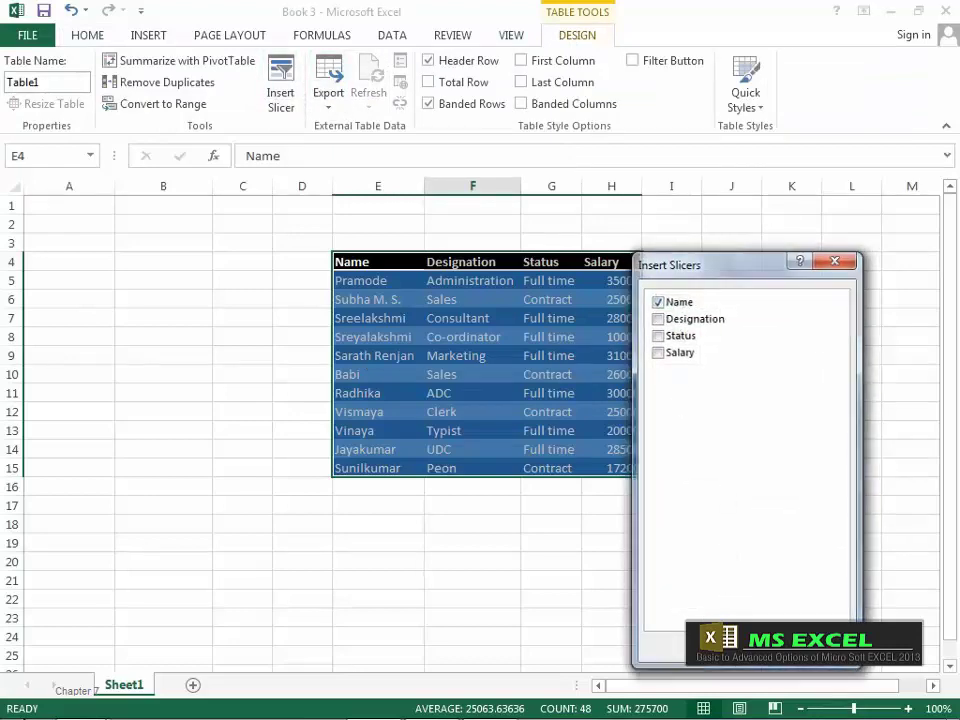
pyautogui.press('Return')
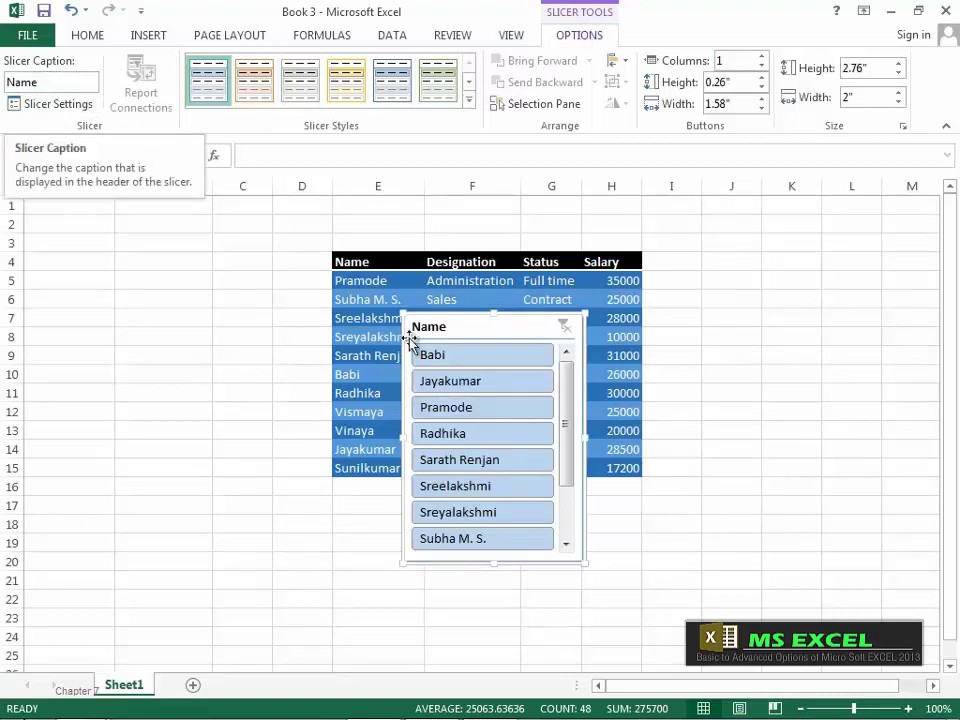
# Step: Change the new slicer's caption to 'List'
pyautogui.click(43, 84)
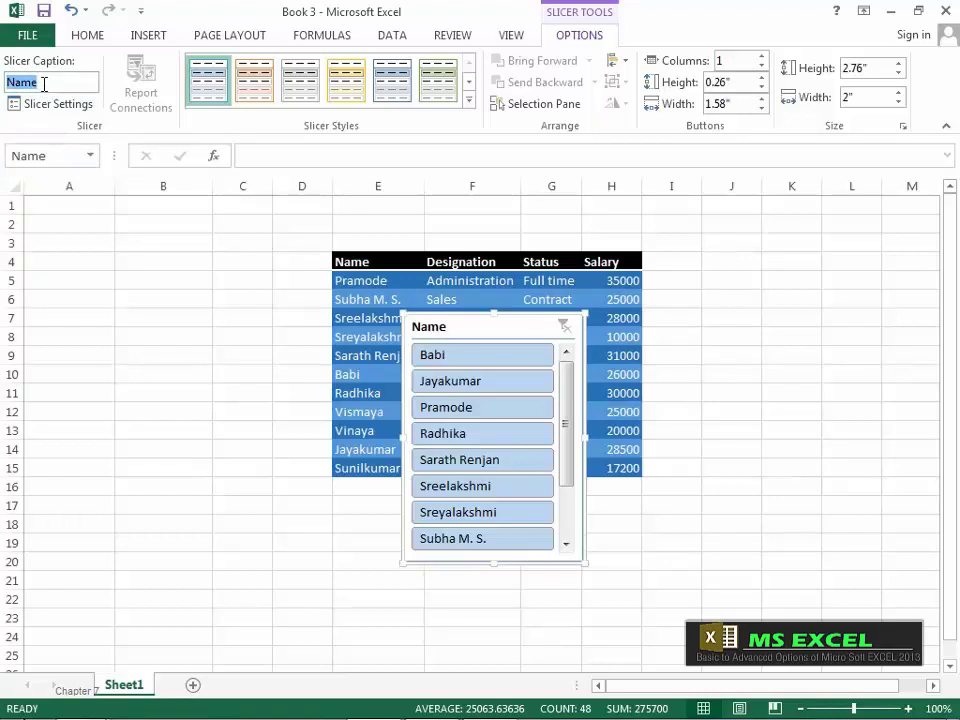
pyautogui.write('List')
pyautogui.press('Return')
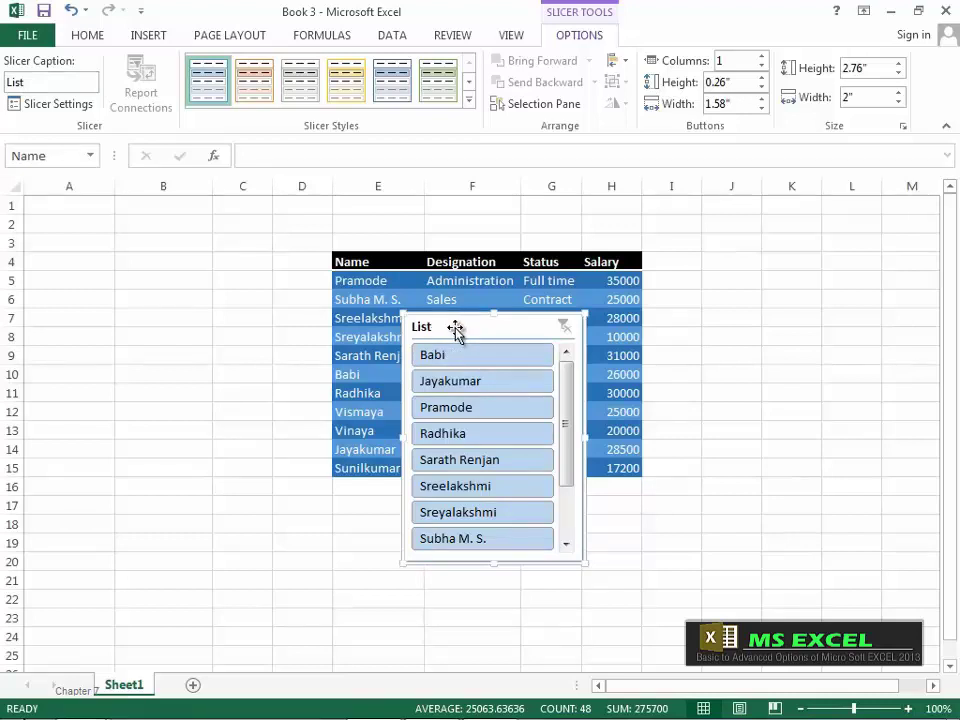
# Step: In Slicer Settings, set the List slicer's items to sort Descending (Z to A)
pyautogui.click(76, 108)
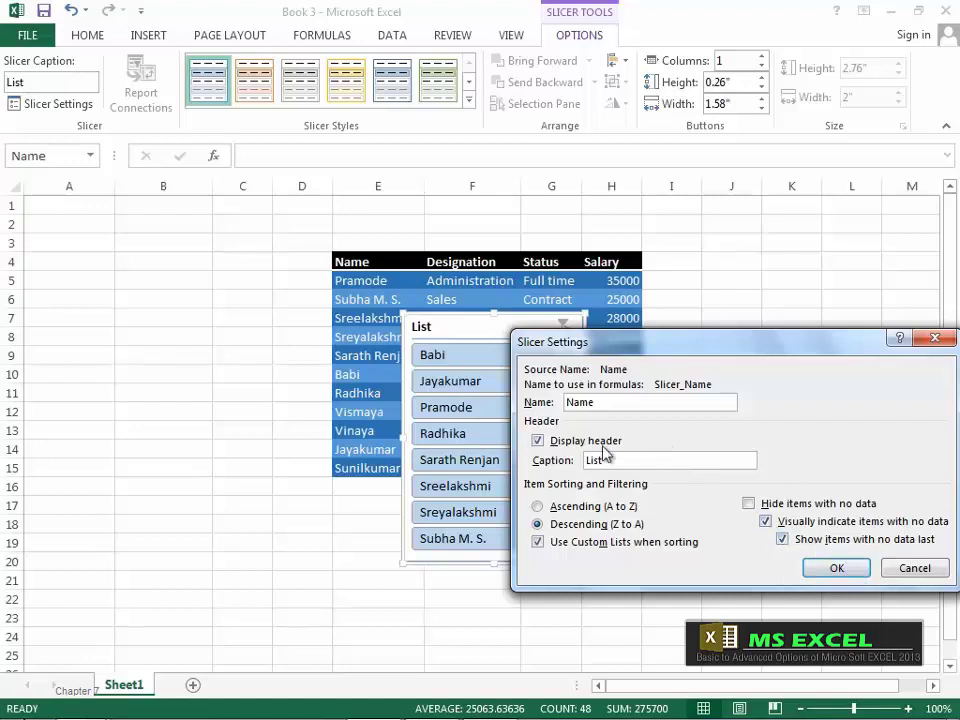
pyautogui.click(834, 568)
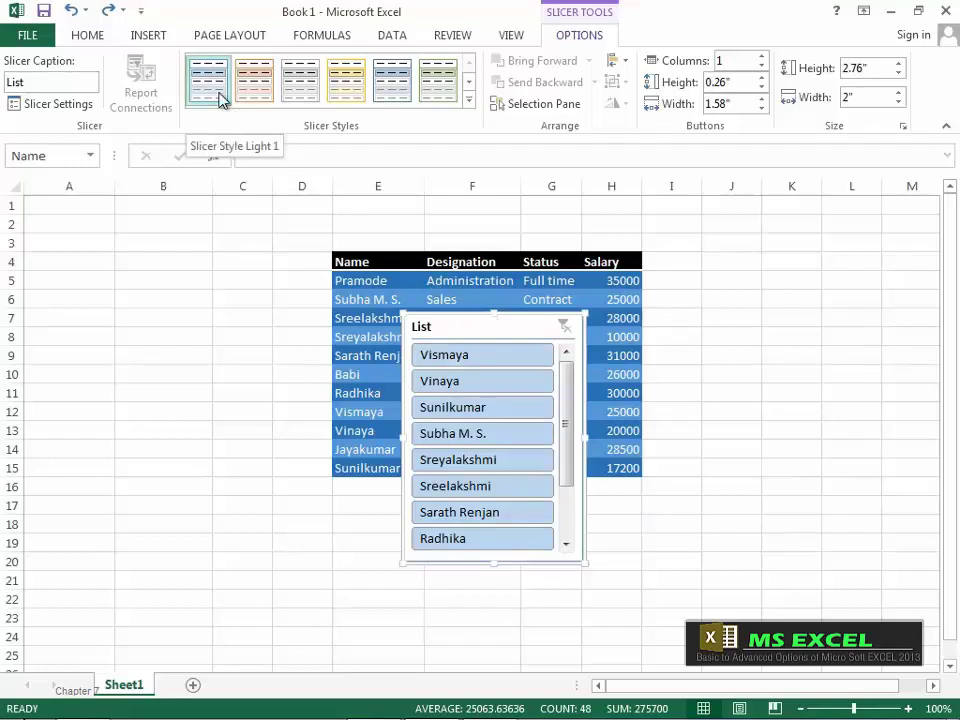
# Step: Try orange, grey and dark orange styles, then apply the yellow slicer style to List
pyautogui.click(256, 82)
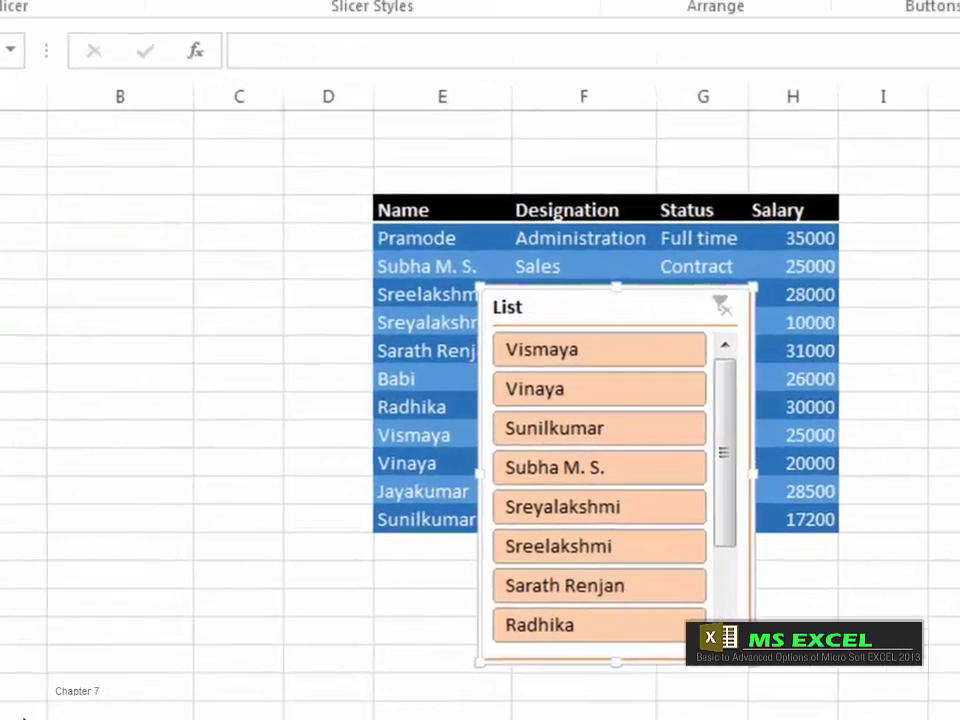
pyautogui.click(312, 91)
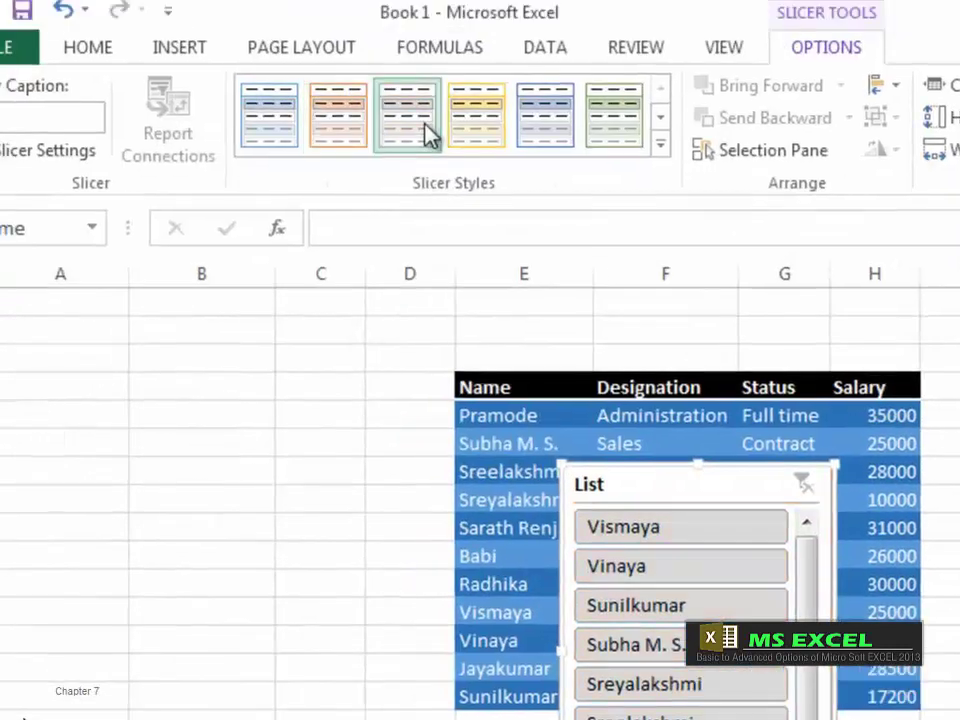
pyautogui.click(662, 158)
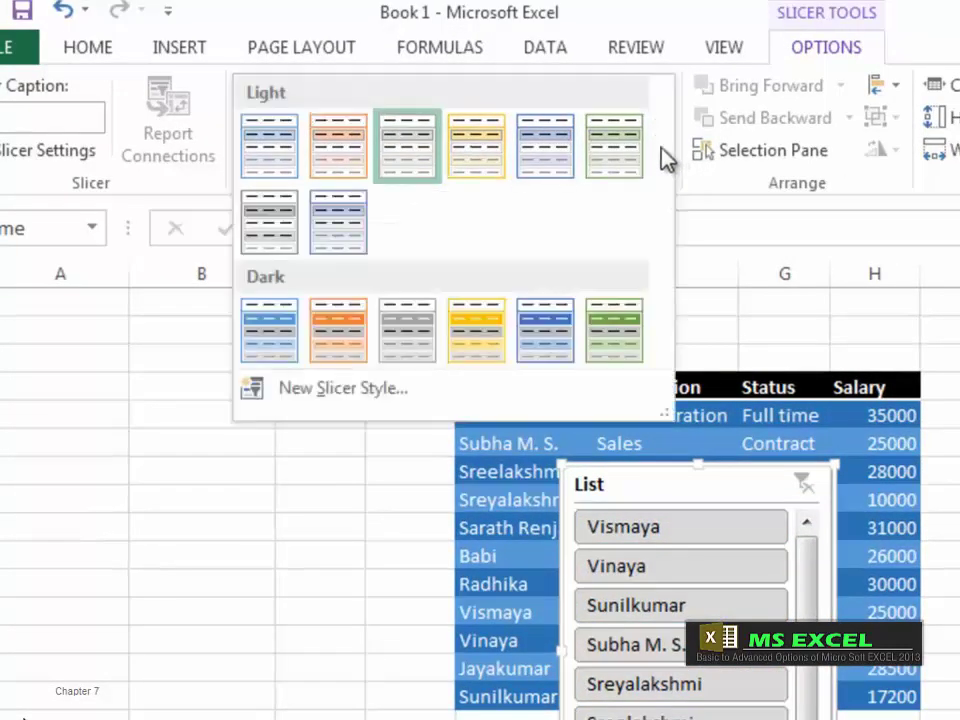
pyautogui.click(351, 325)
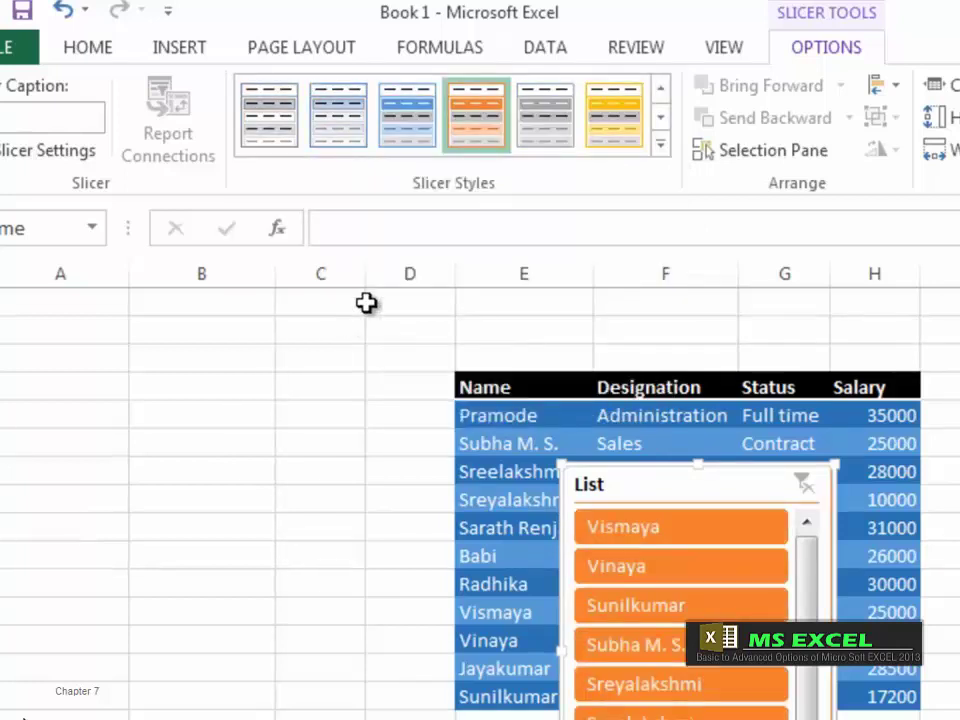
pyautogui.click(634, 148)
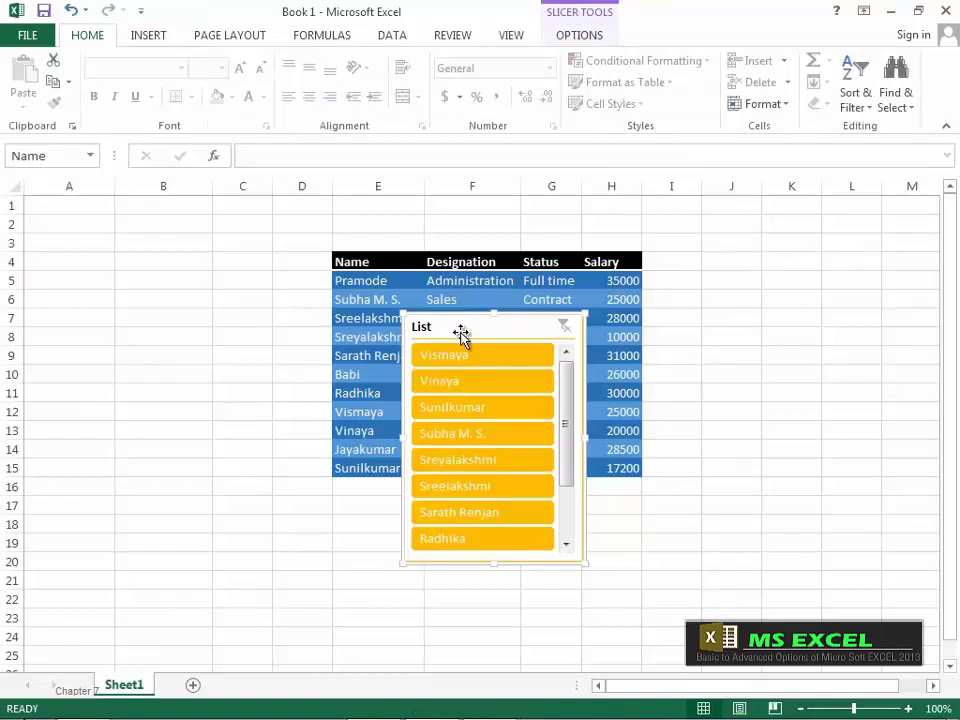
# Step: Select a table cell and insert a new slicer with Status as its field
pyautogui.click(385, 277)
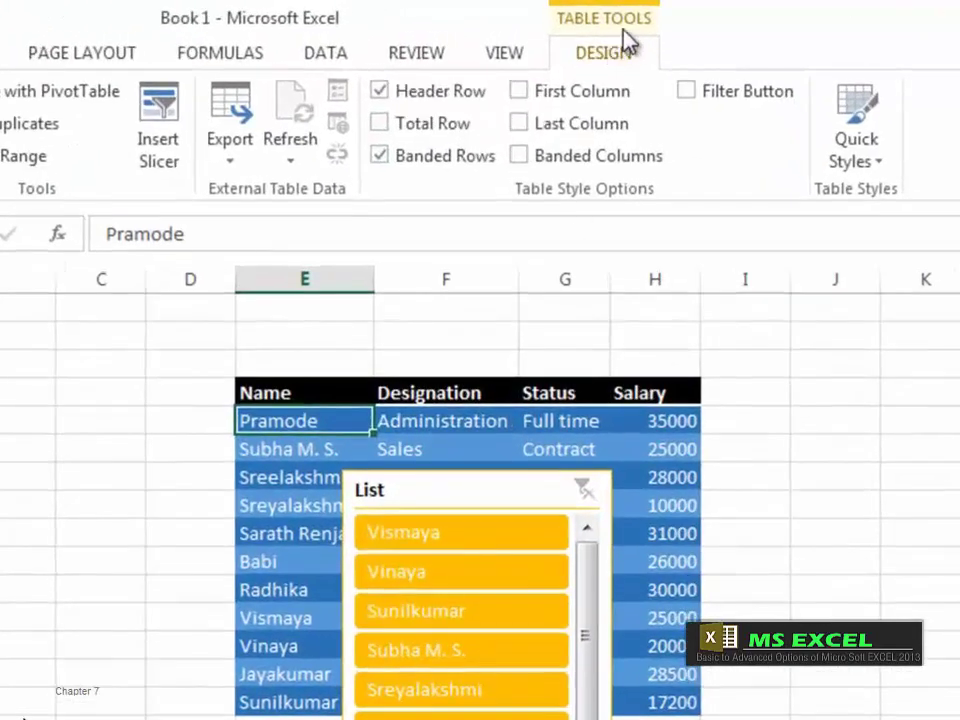
pyautogui.click(471, 489)
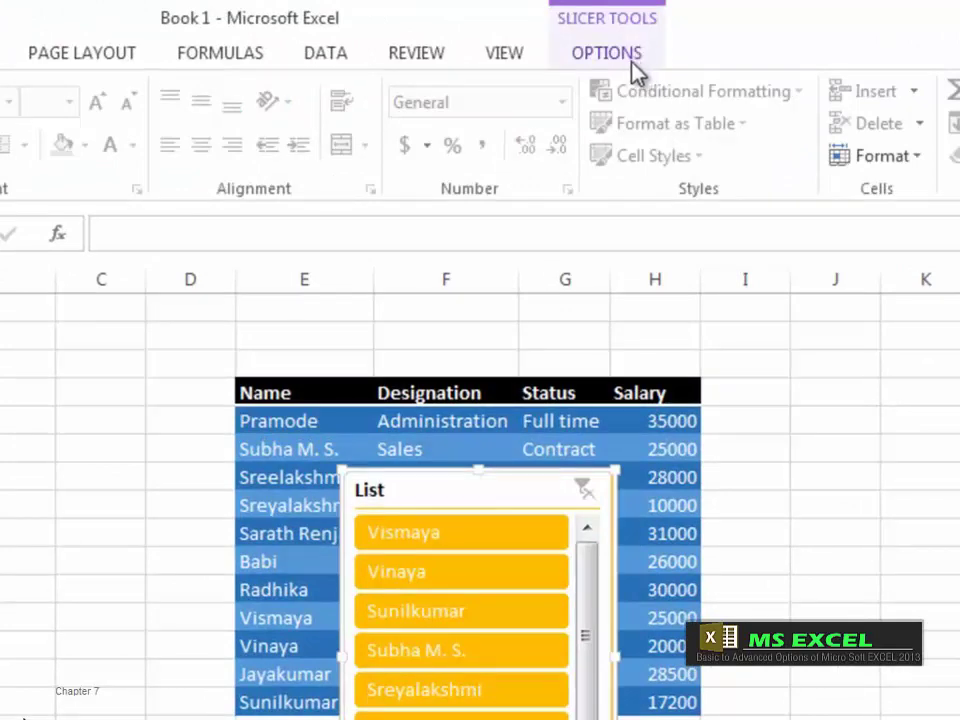
pyautogui.click(292, 459)
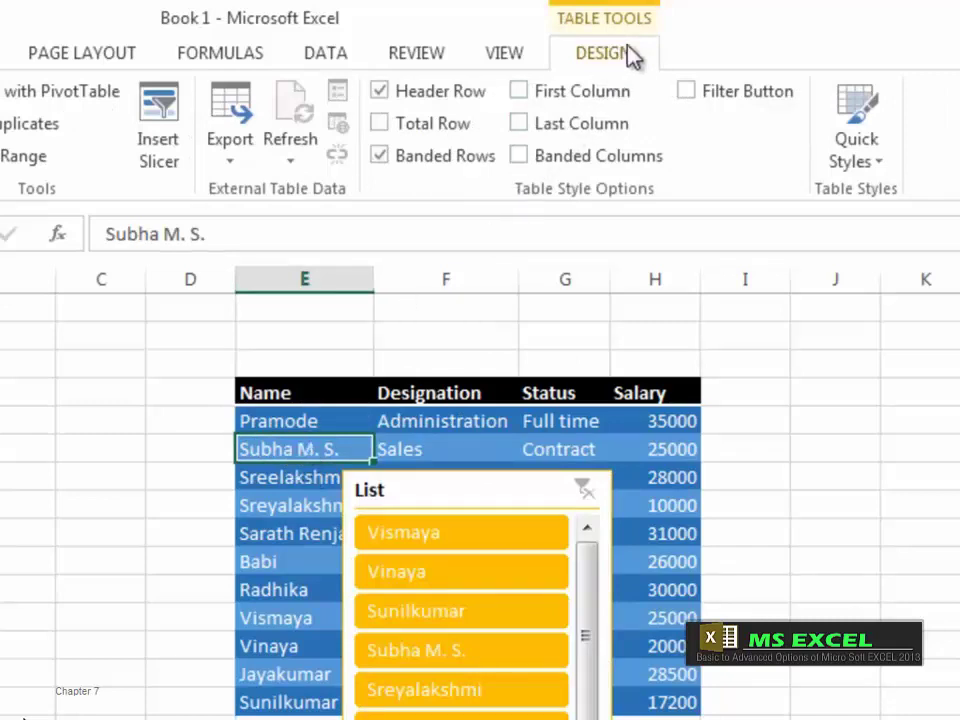
pyautogui.click(175, 145)
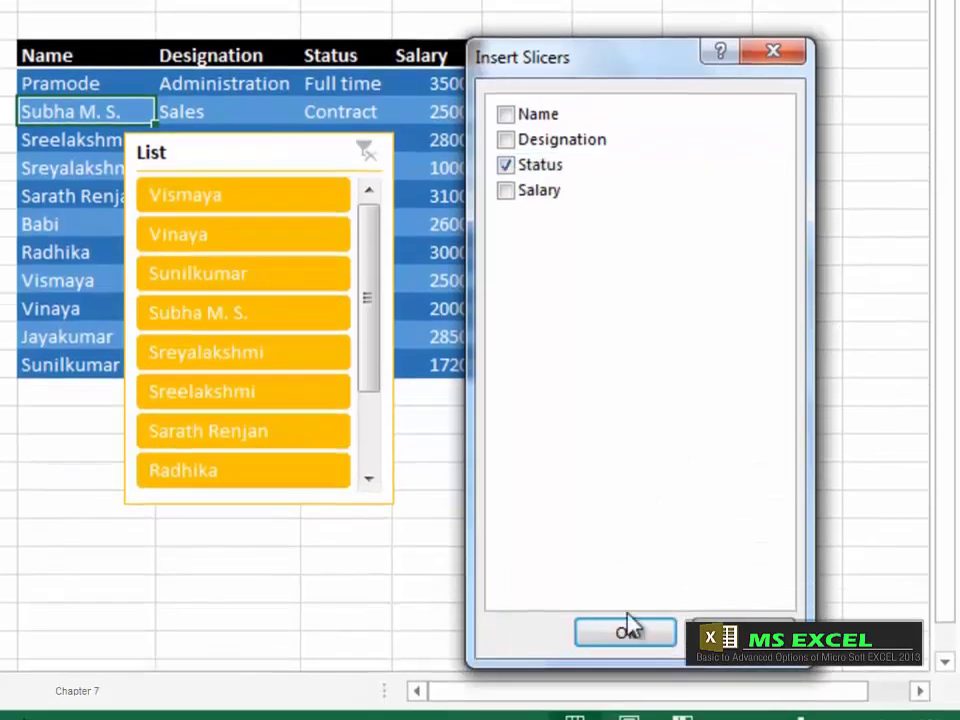
pyautogui.click(625, 630)
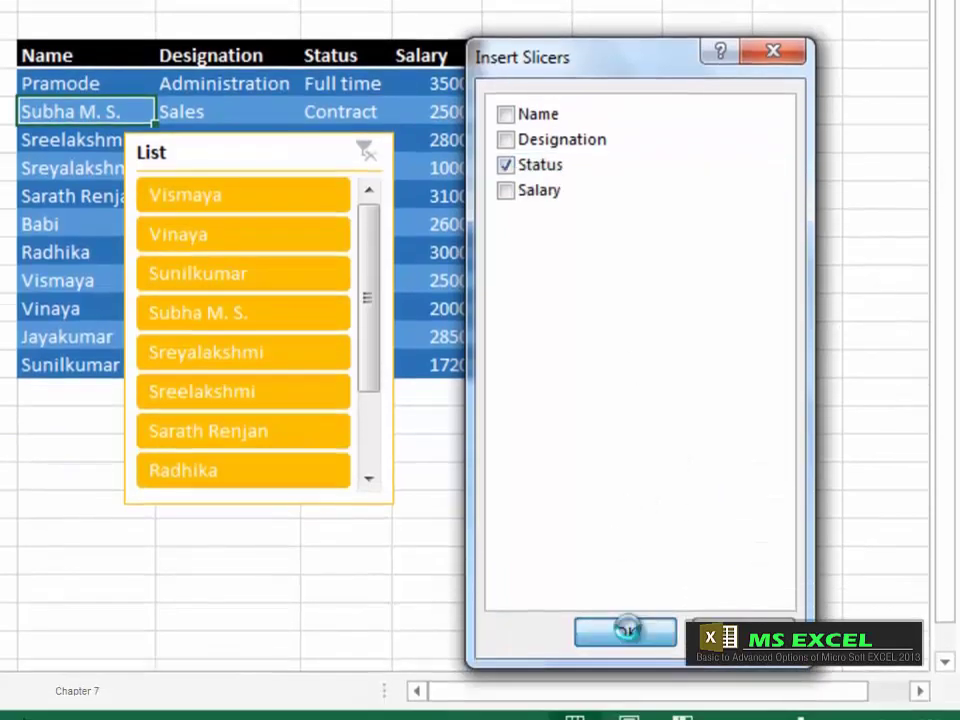
# Step: Drag the Status slicer over List, send it backward, then bring it forward in front
pyautogui.moveTo(219, 152); pyautogui.dragTo(375, 152)
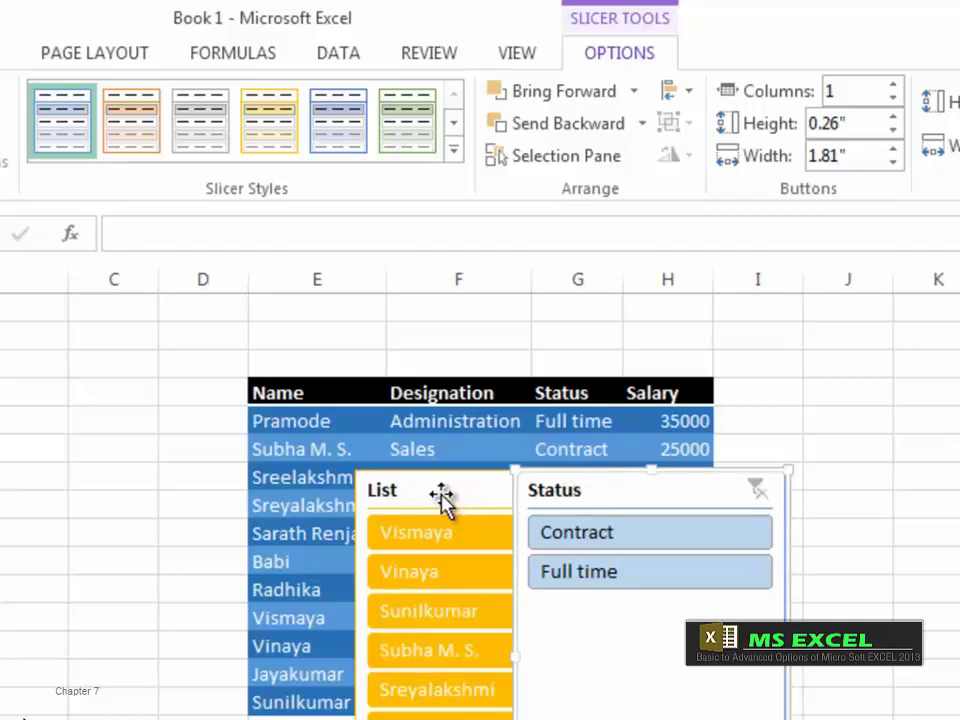
pyautogui.click(588, 128)
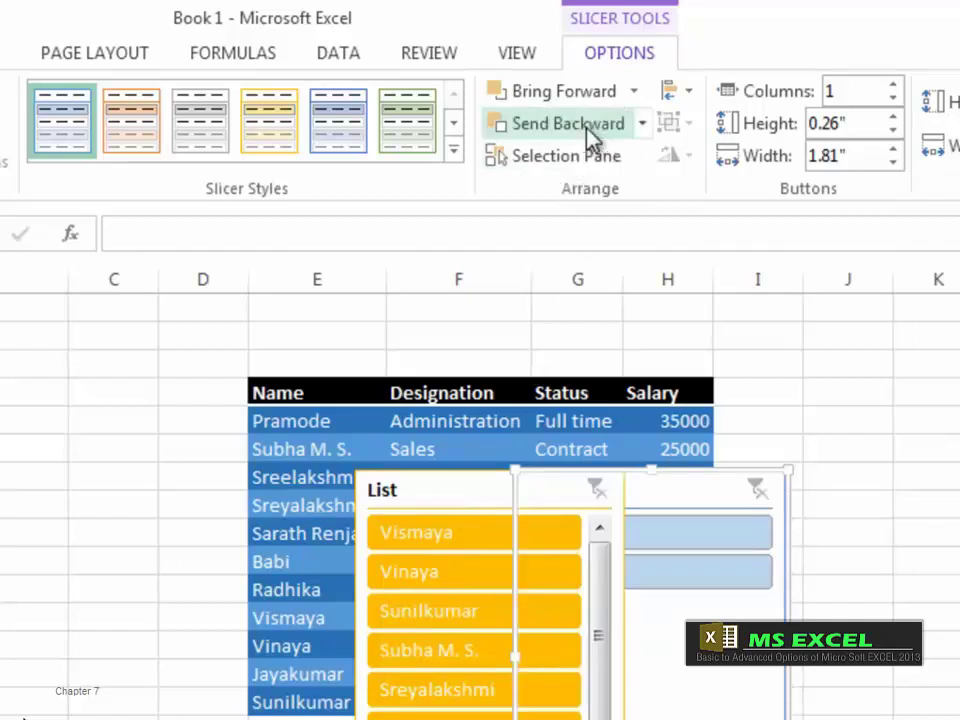
pyautogui.click(203, 712)
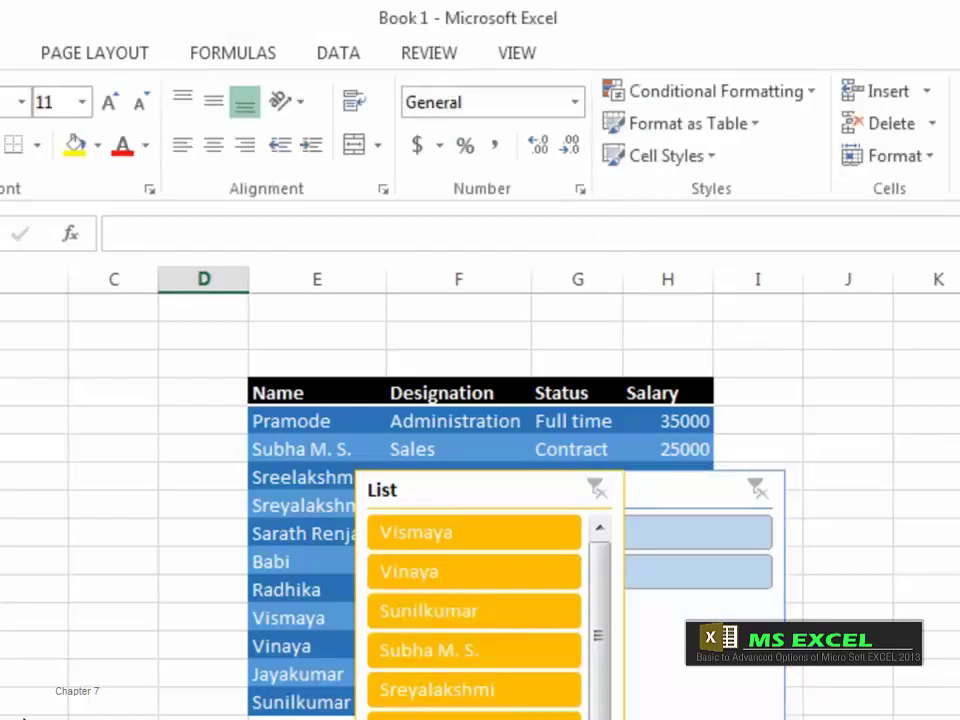
pyautogui.click(614, 472)
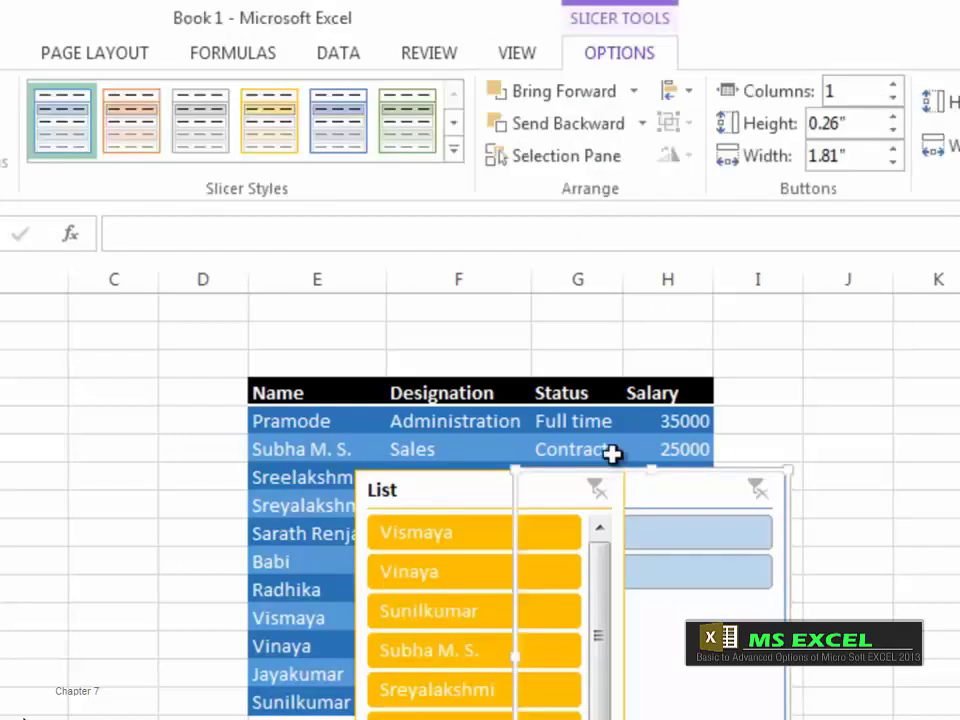
pyautogui.click(588, 93)
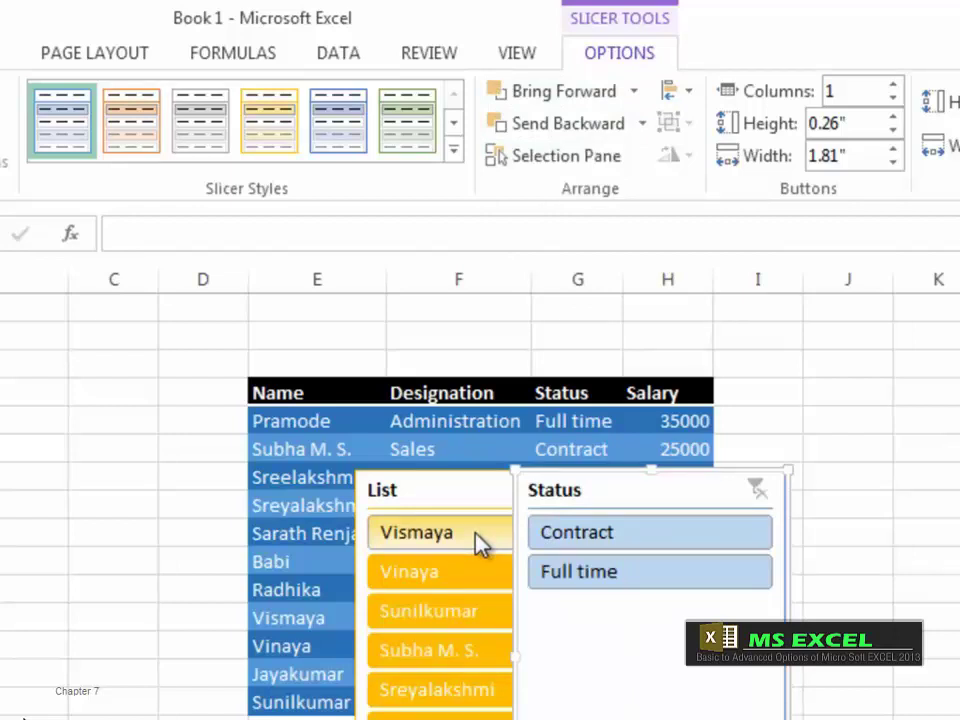
pyautogui.click(633, 92)
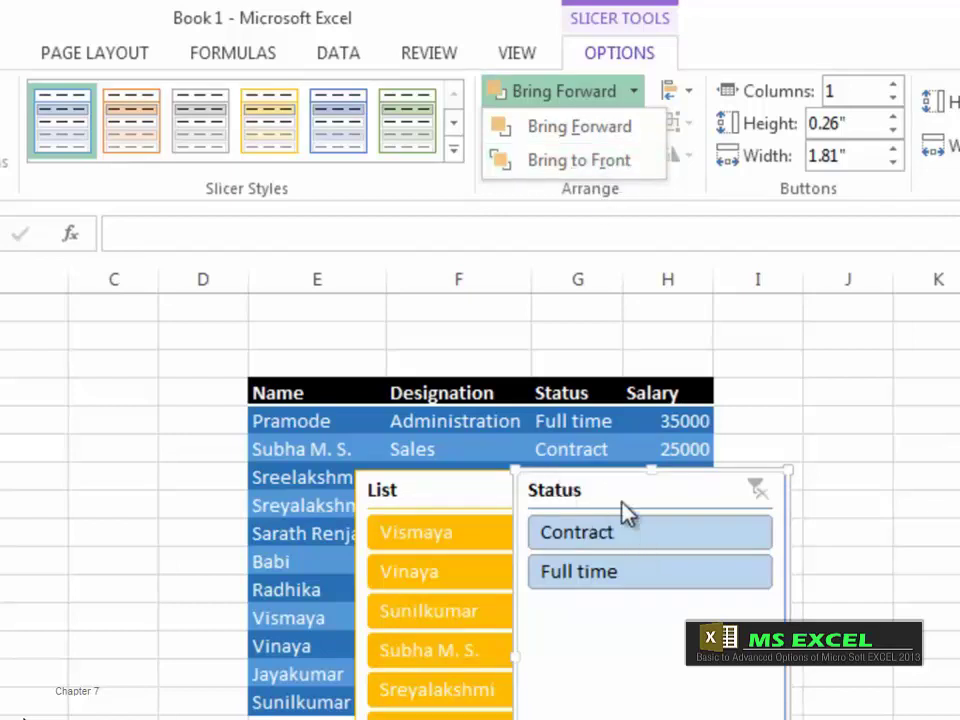
pyautogui.click(315, 429)
pyautogui.click(312, 428)
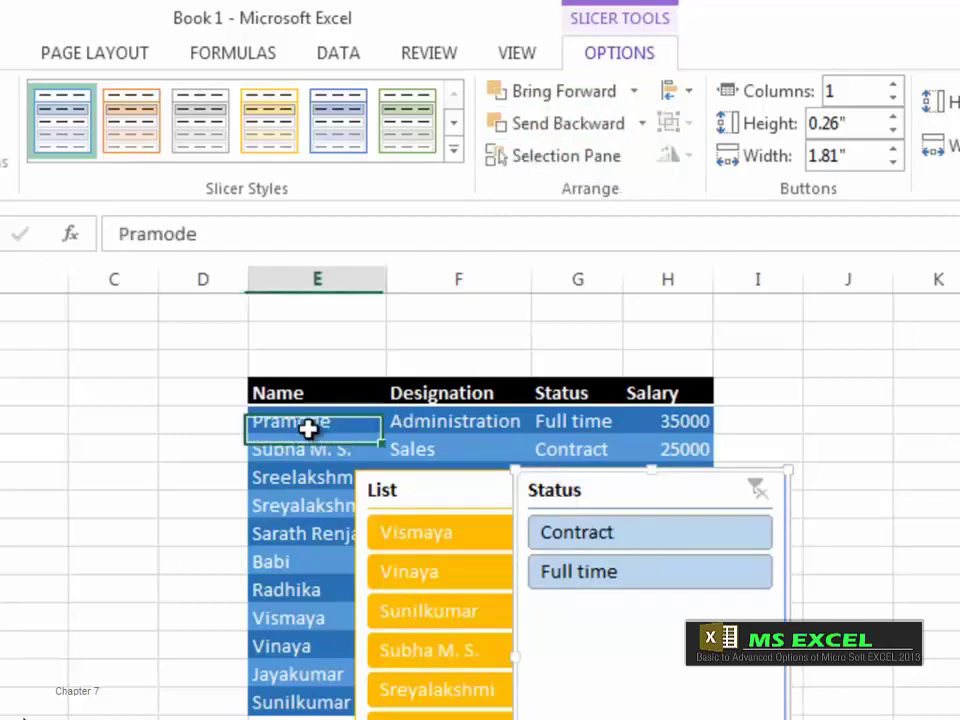
# Step: Insert a Salary slicer for the table and move it down and left
pyautogui.click(632, 48)
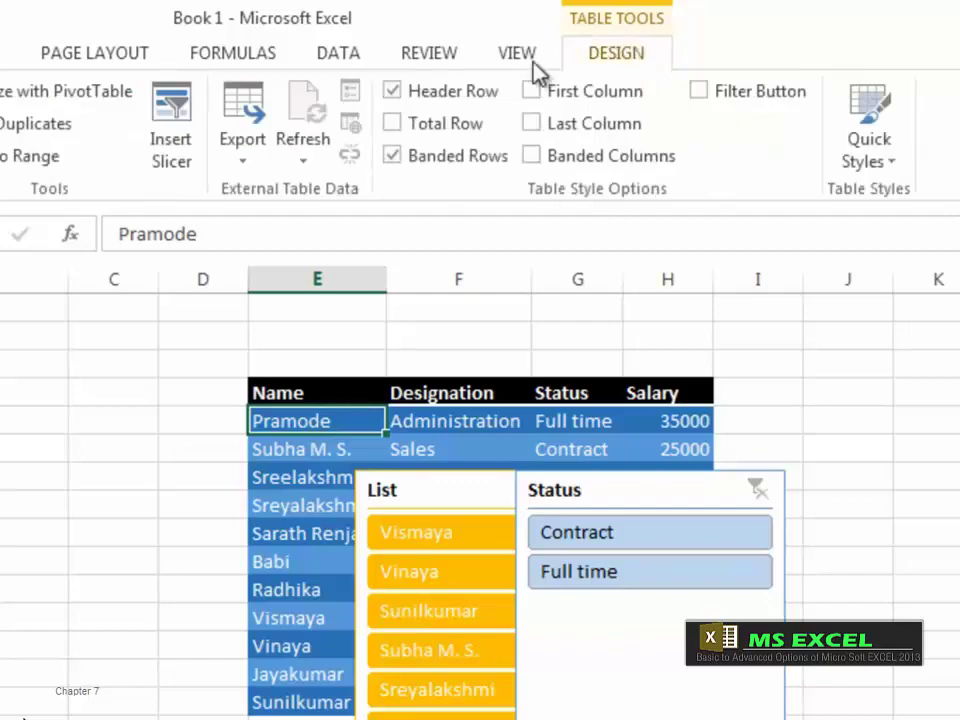
pyautogui.click(172, 165)
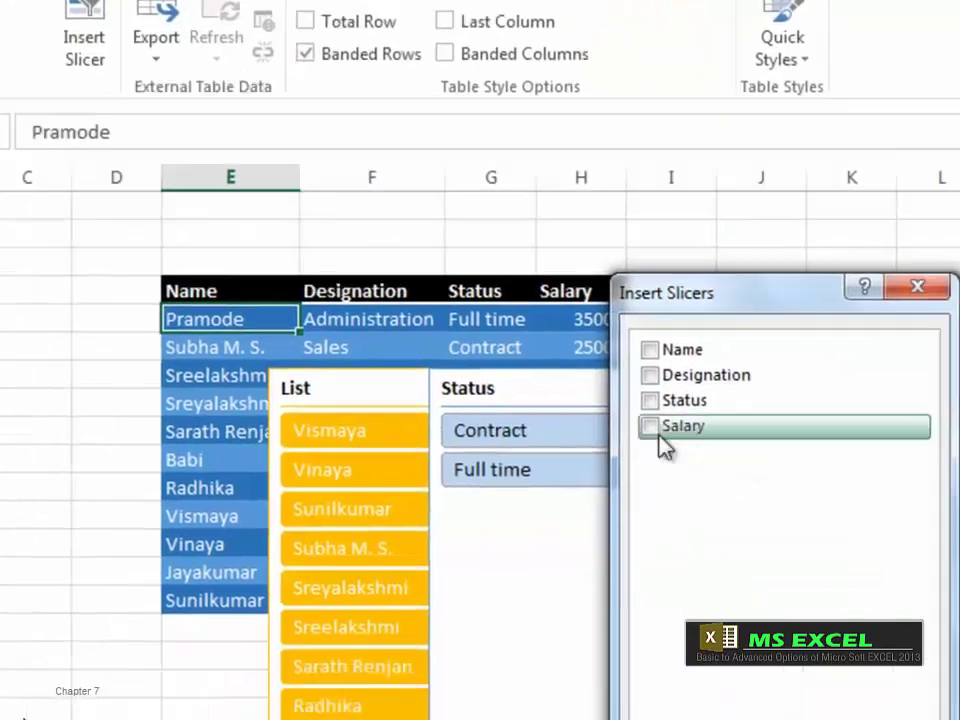
pyautogui.click(738, 525)
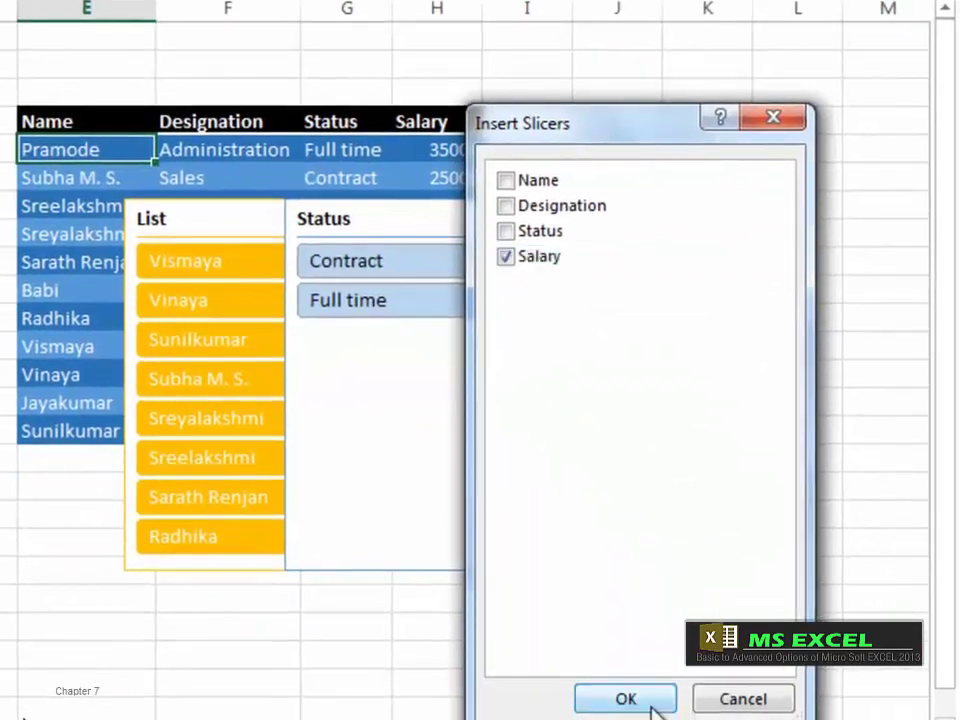
pyautogui.click(636, 705)
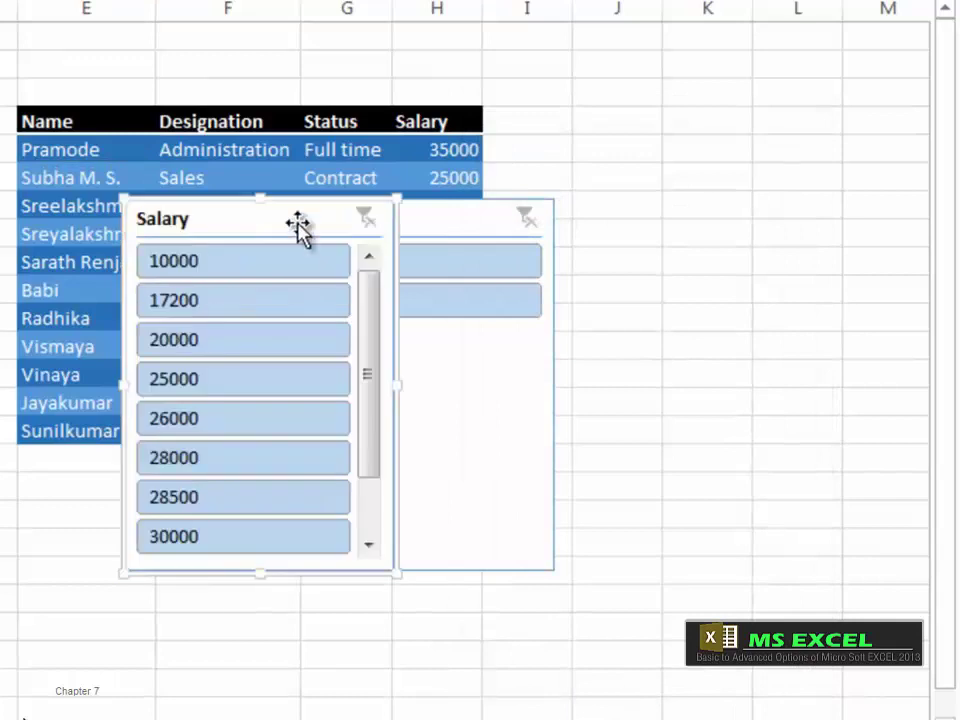
pyautogui.moveTo(298, 225); pyautogui.dragTo(246, 302)
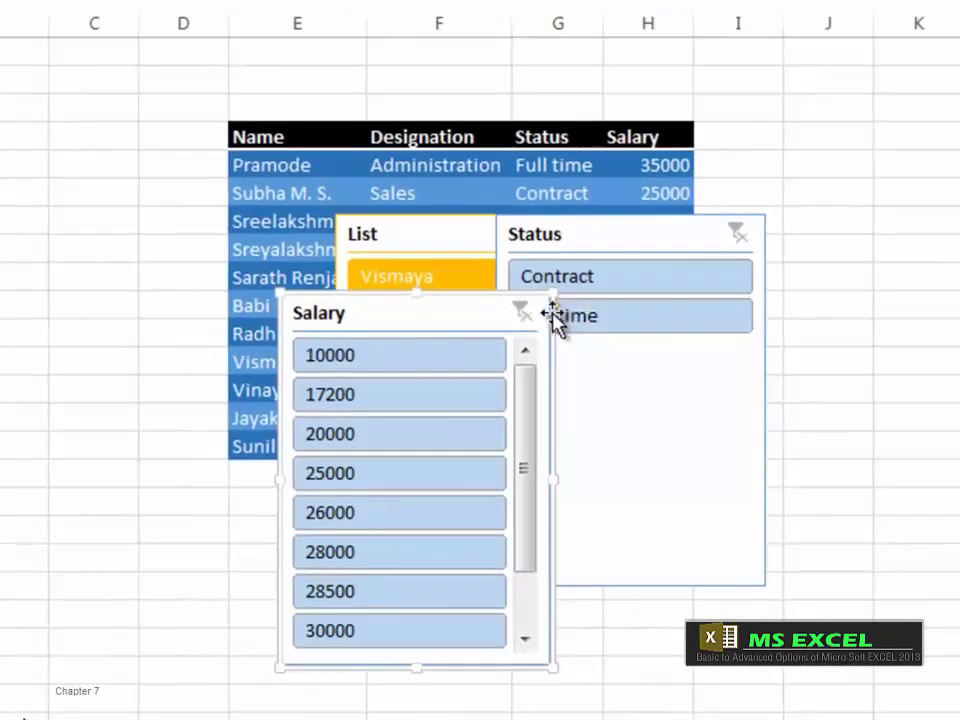
# Step: Bring the List slicer to the front, then send it to the back of all slicers
pyautogui.click(416, 240)
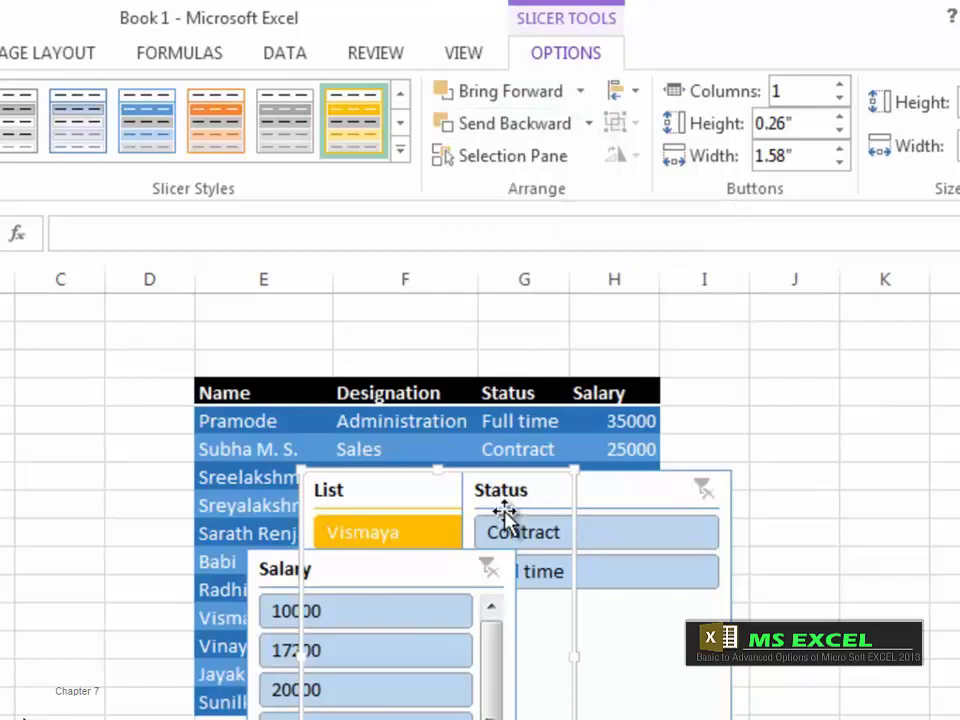
pyautogui.click(510, 91)
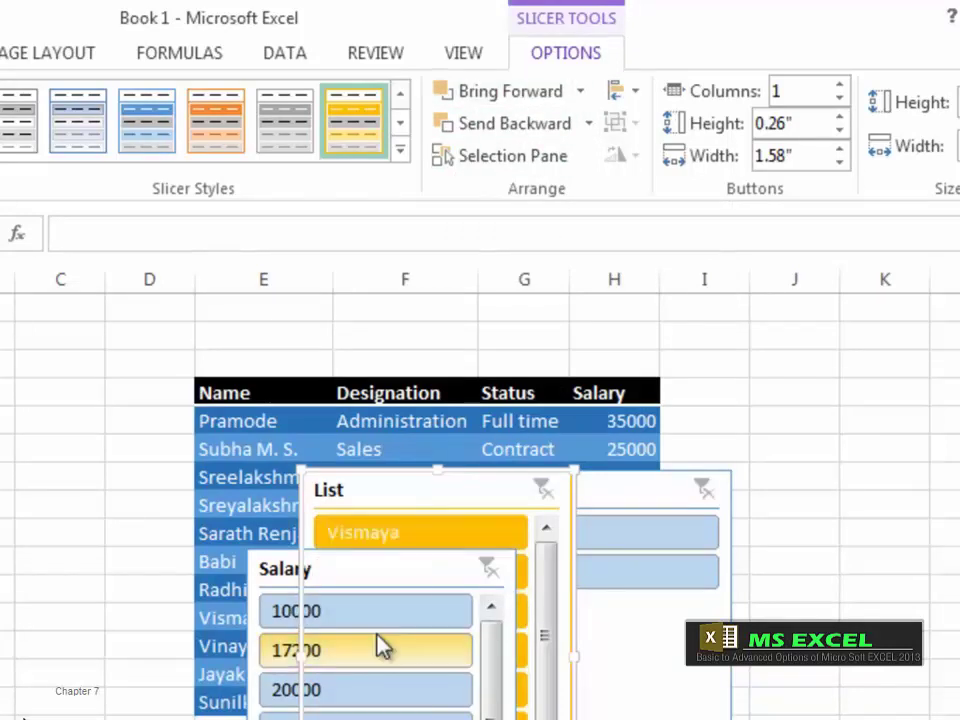
pyautogui.hotkey('ctrl', 'z')
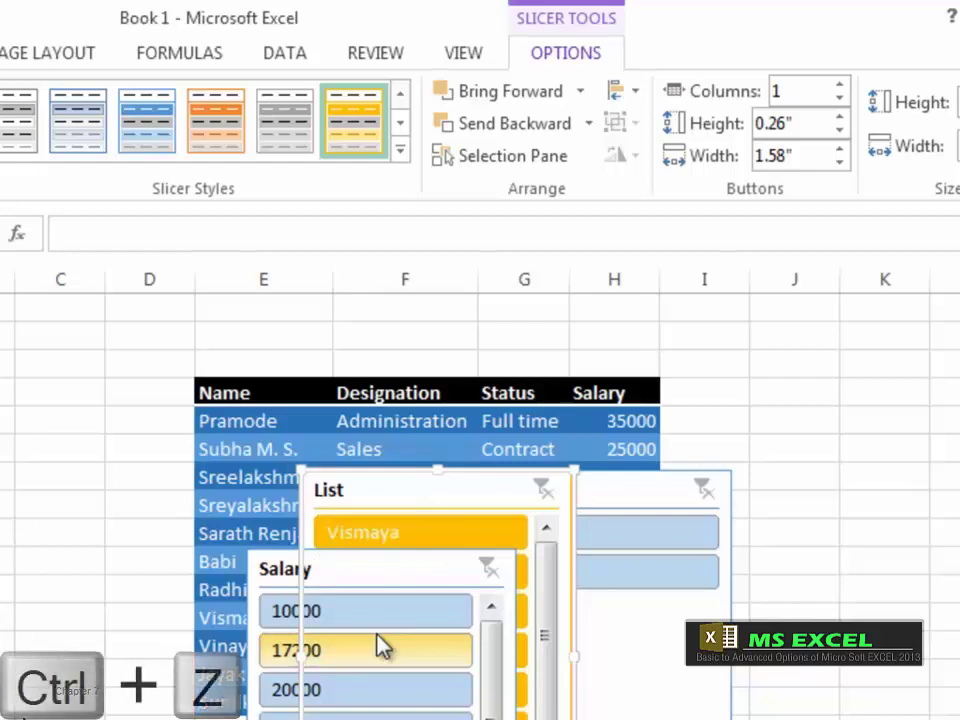
pyautogui.click(579, 93)
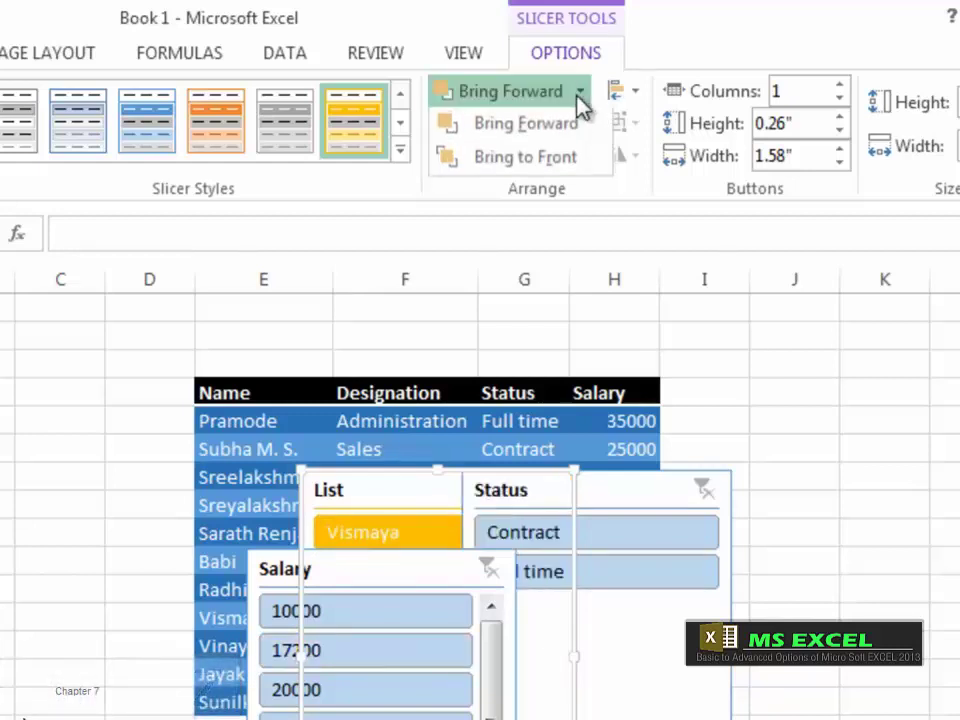
pyautogui.click(547, 164)
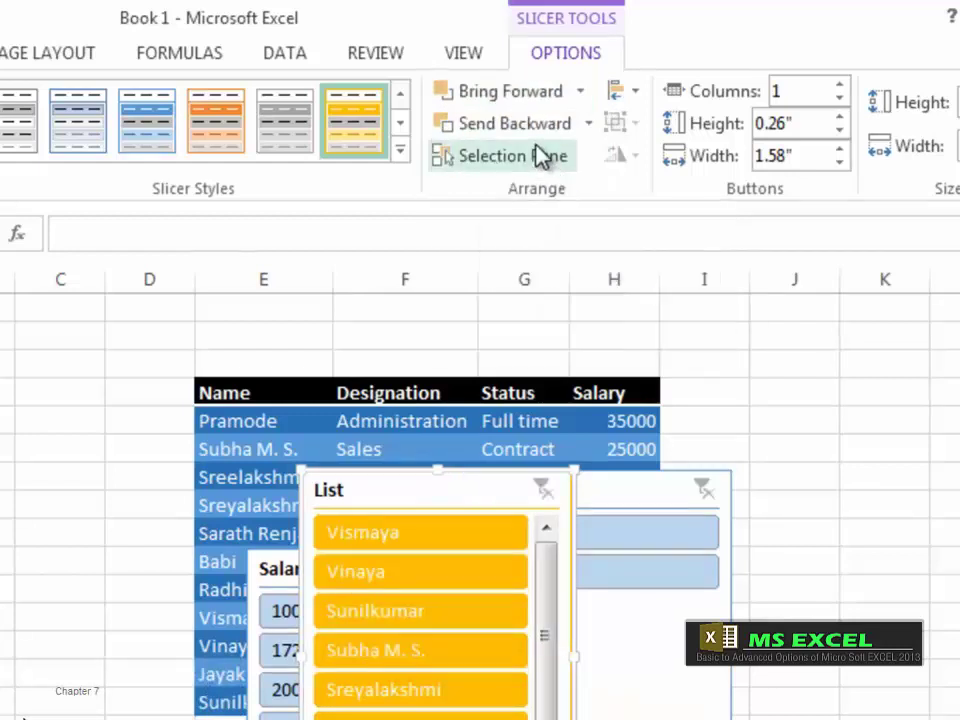
pyautogui.click(589, 130)
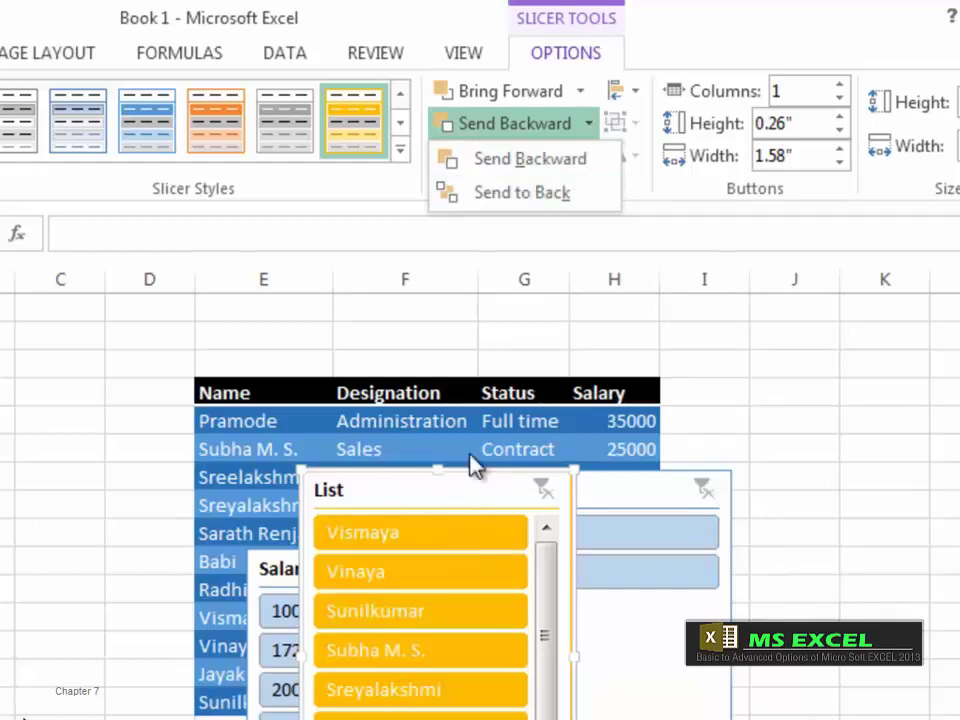
pyautogui.click(535, 198)
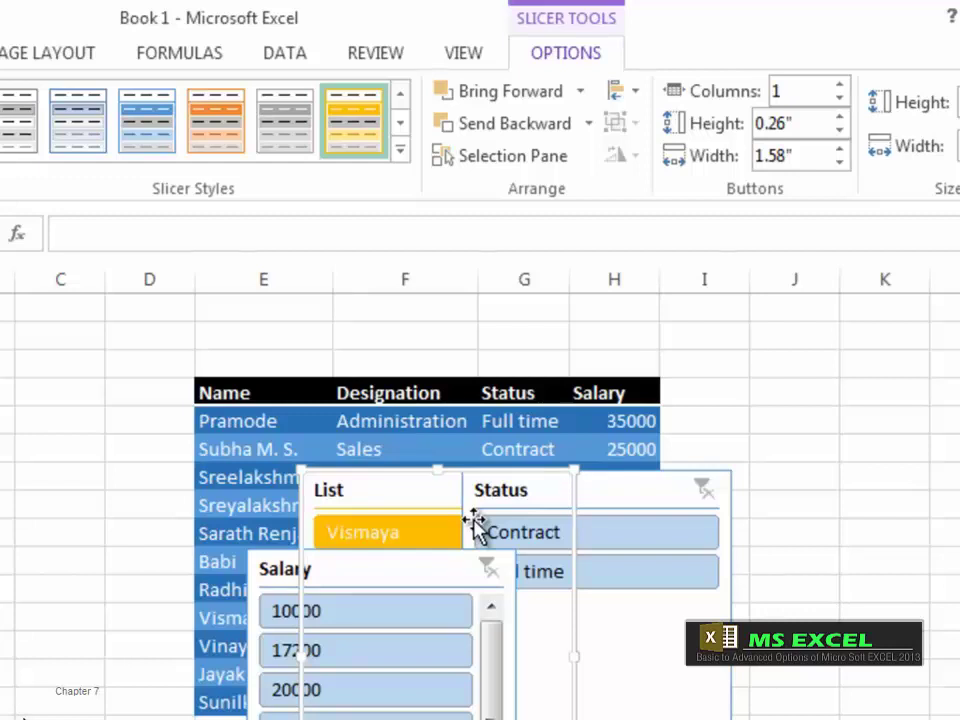
# Step: Send the Salary slicer backward so it sits behind Status
pyautogui.click(588, 123)
pyautogui.click(580, 92)
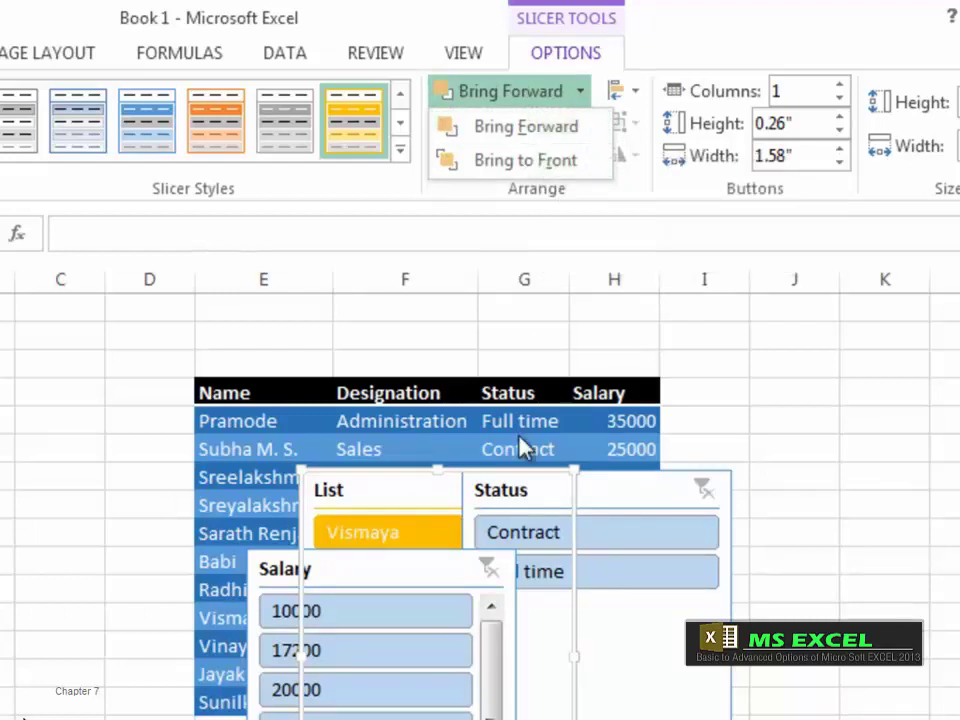
pyautogui.click(268, 583)
pyautogui.click(268, 583)
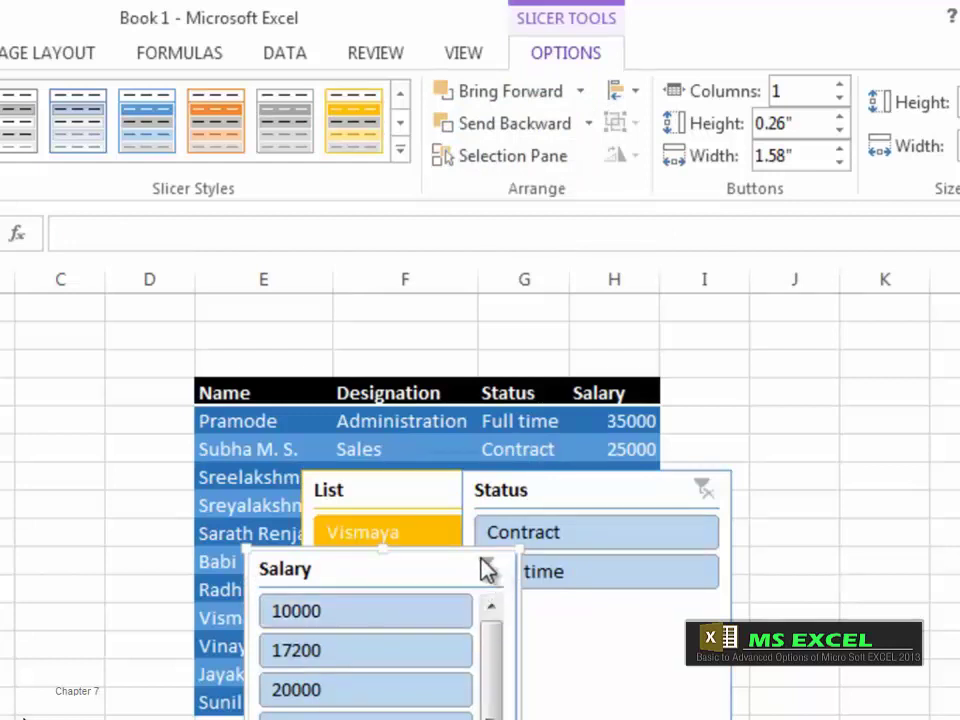
pyautogui.click(588, 123)
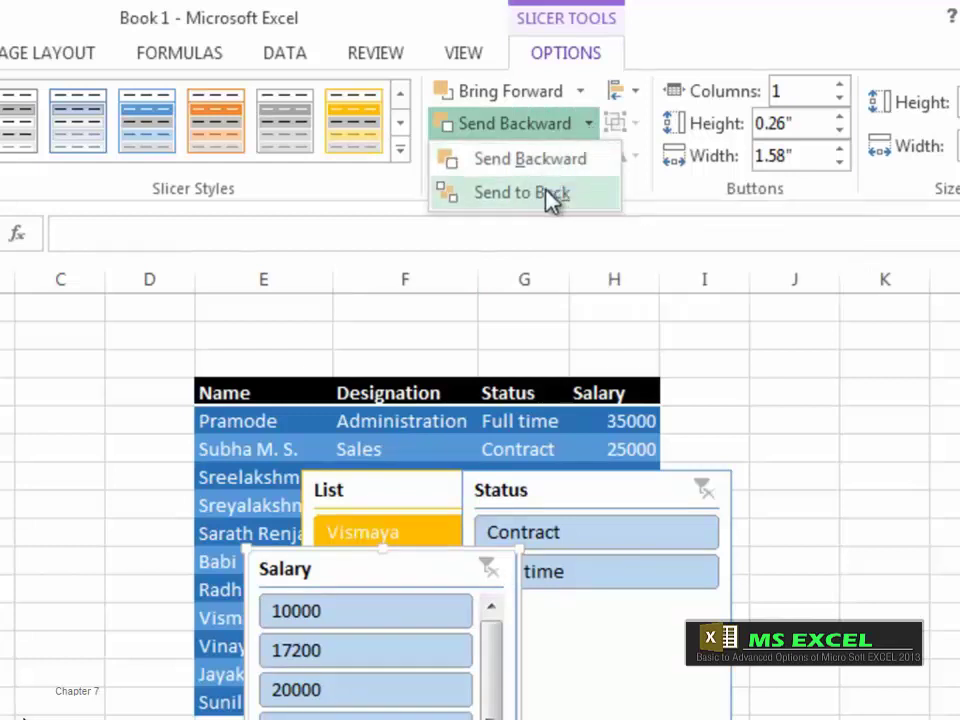
pyautogui.click(531, 160)
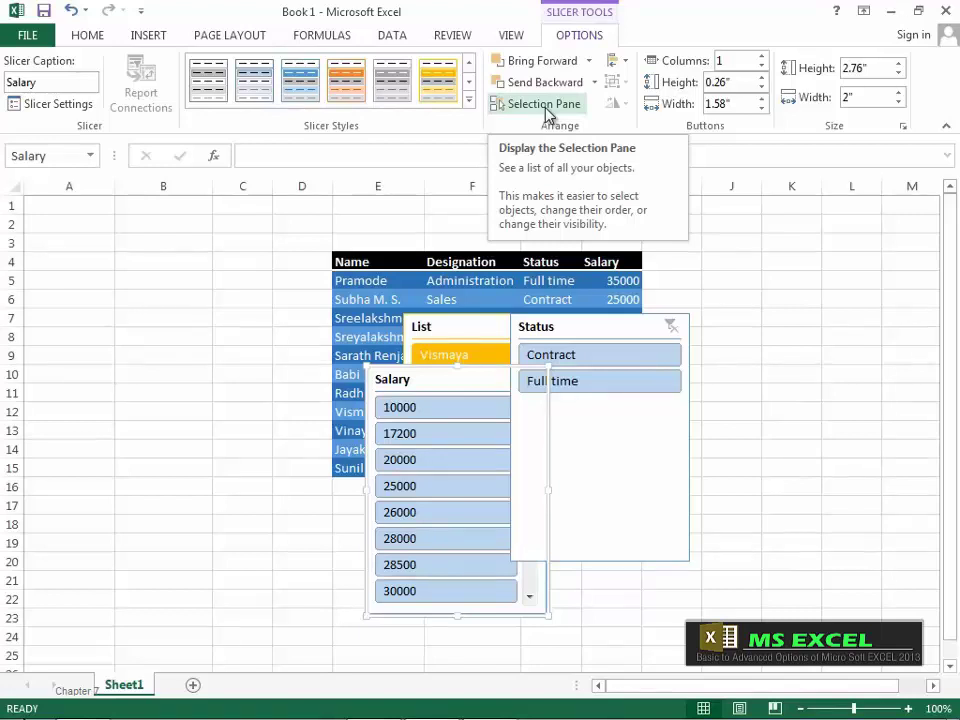
# Step: In the Selection Pane, pick out the Status slicer and toggle it hidden and visible
pyautogui.click(545, 106)
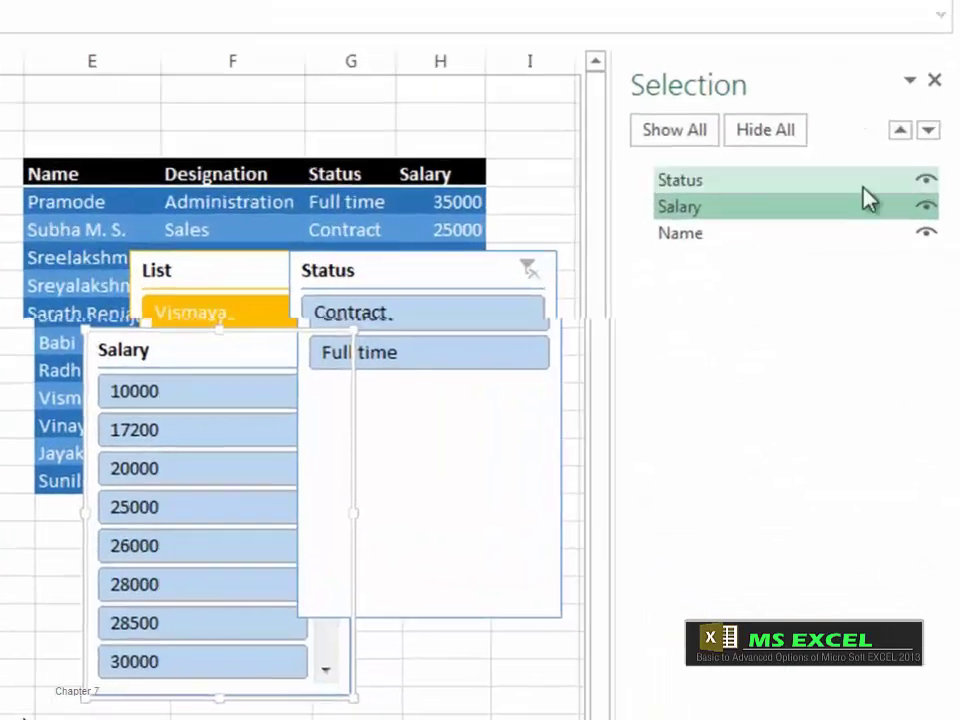
pyautogui.click(697, 182)
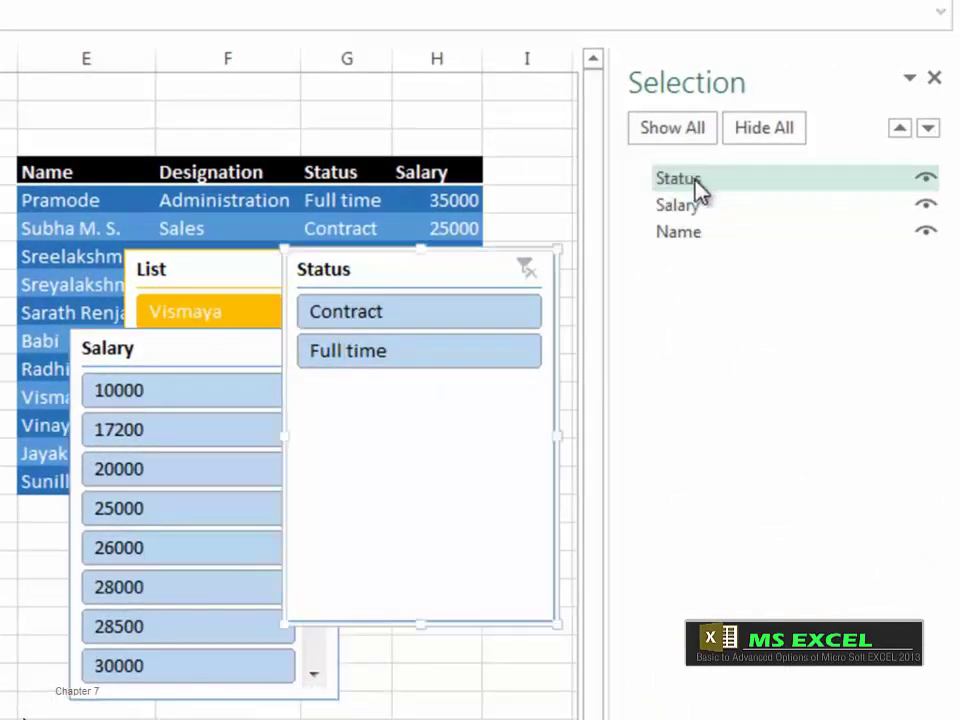
pyautogui.click(698, 206)
pyautogui.click(700, 233)
pyautogui.keyDown('ctrl'); pyautogui.click(700, 210); pyautogui.keyUp('ctrl')
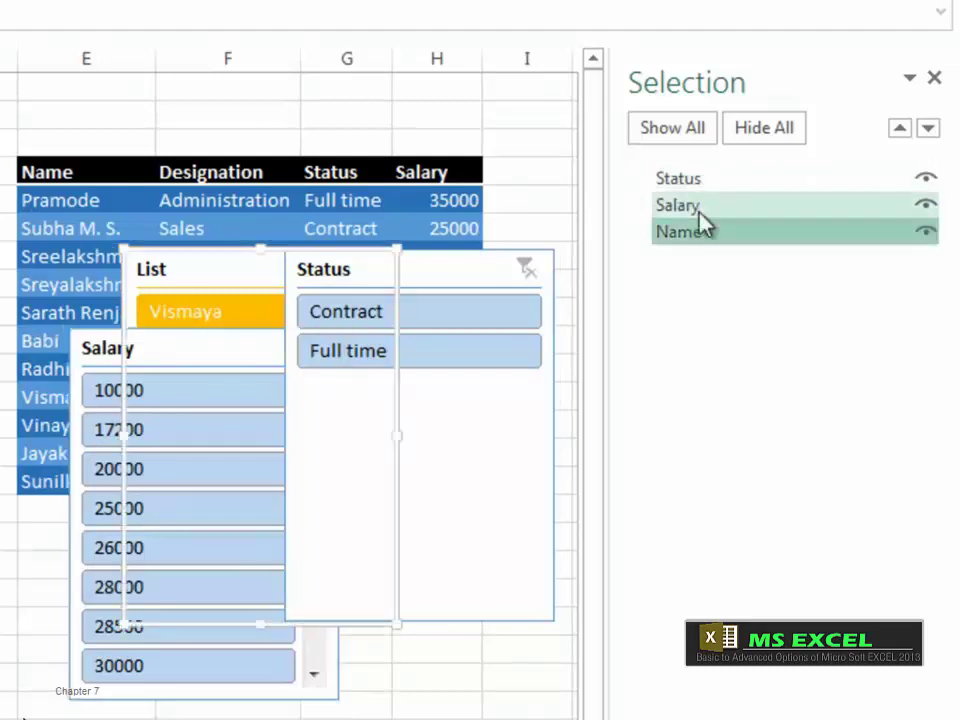
pyautogui.keyDown('ctrl'); pyautogui.click(700, 205); pyautogui.keyUp('ctrl')
pyautogui.click(703, 182)
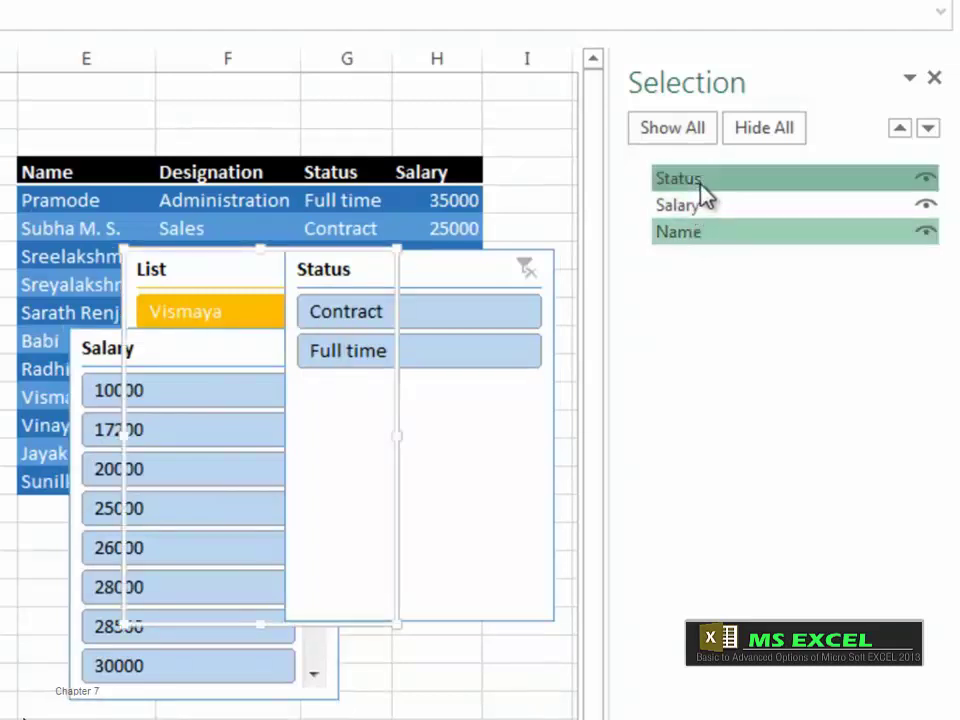
pyautogui.click(927, 180)
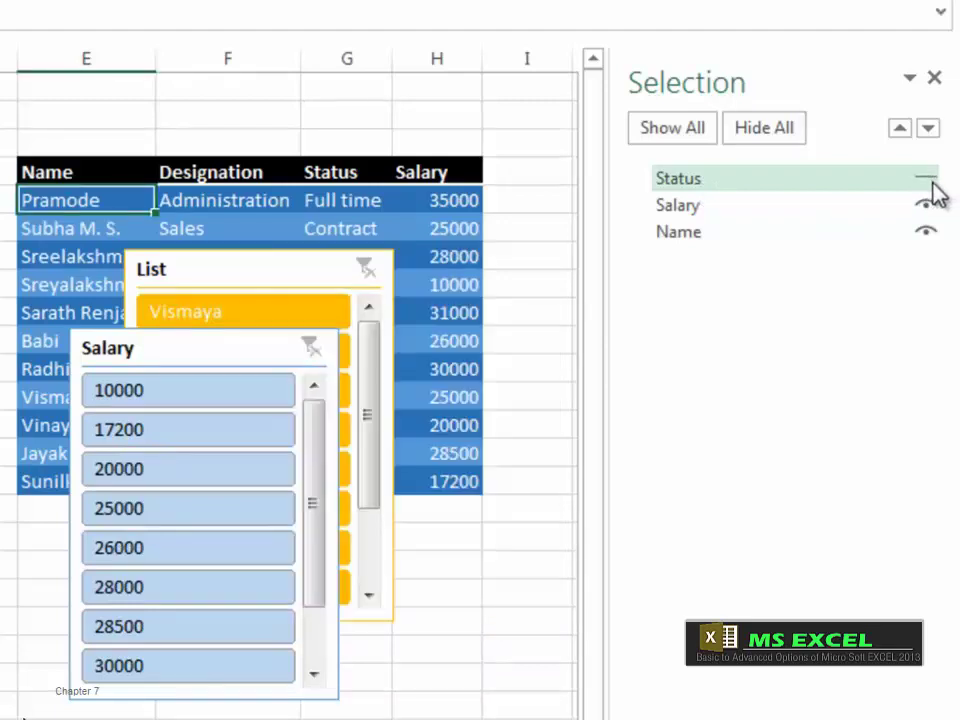
pyautogui.click(927, 181)
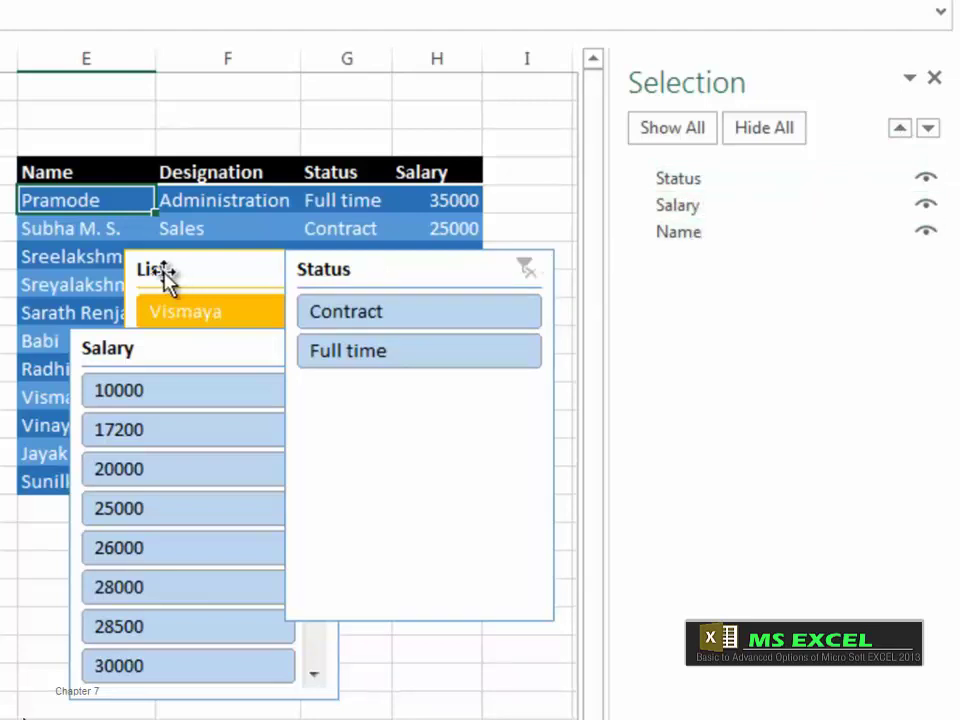
# Step: Move the List slicer up to the top layer, then back down to the bottom
pyautogui.click(697, 240)
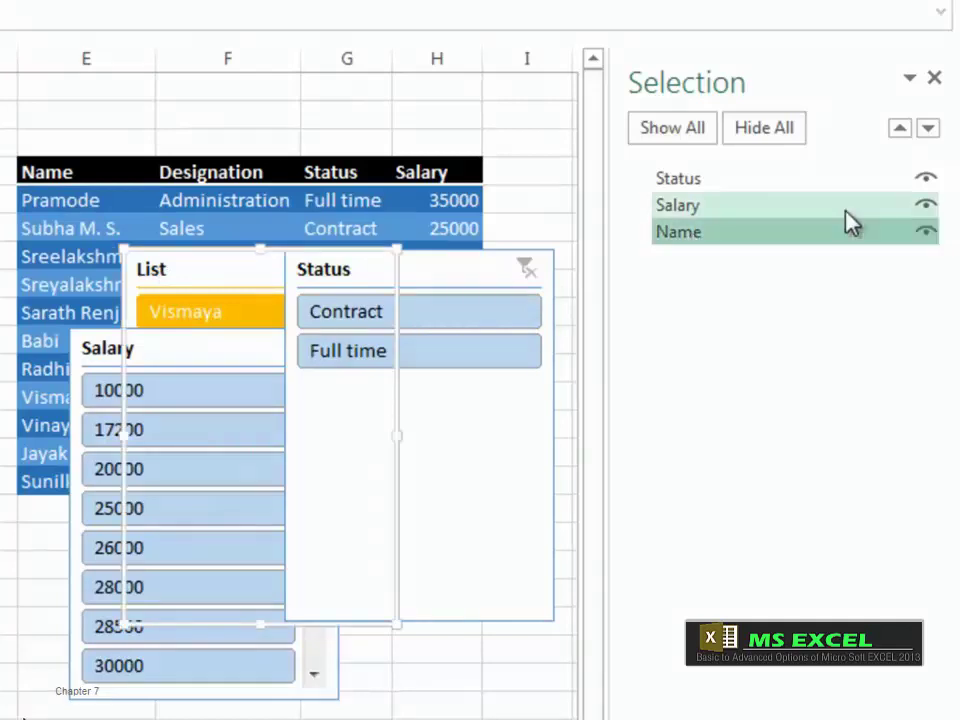
pyautogui.click(900, 129)
pyautogui.click(900, 129)
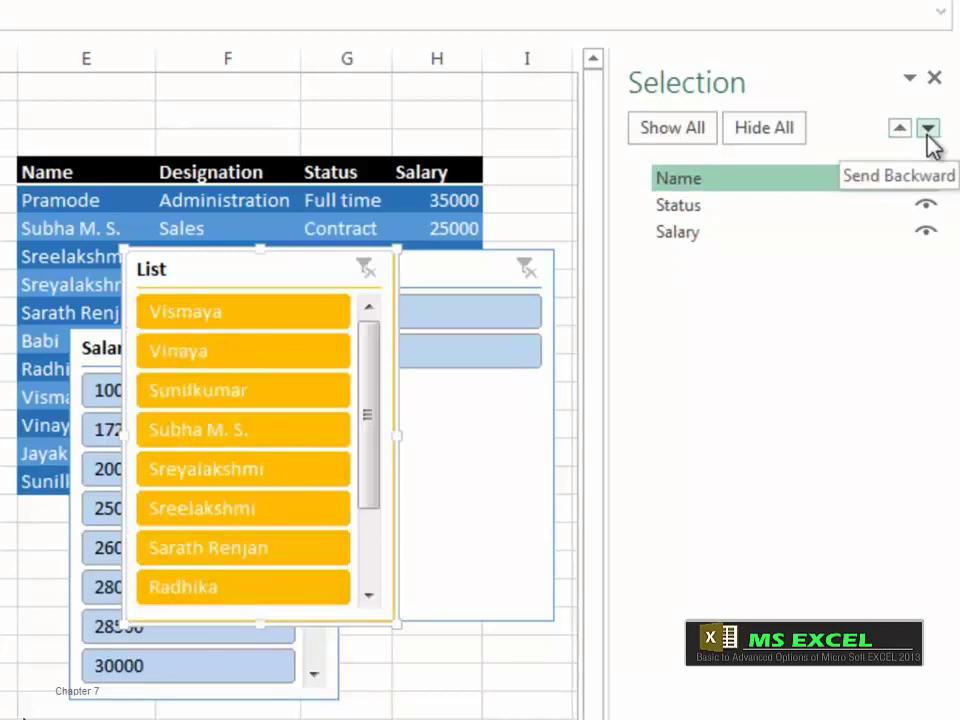
pyautogui.click(928, 130)
pyautogui.click(928, 130)
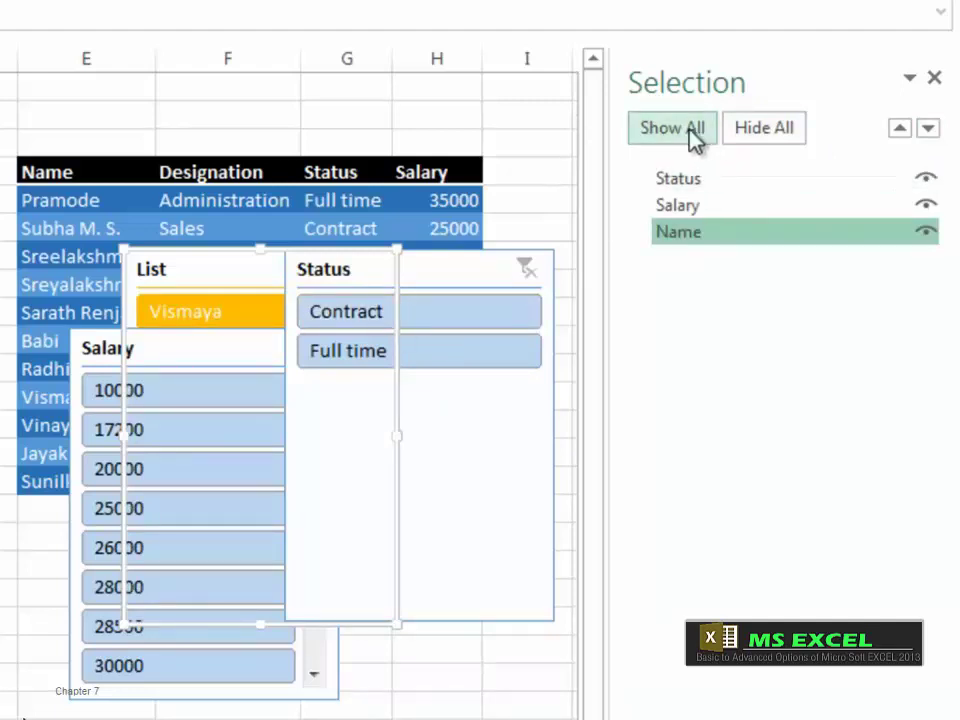
# Step: Hide and show all slicers and each one individually, ending with Status visible, then close the Selection Pane
pyautogui.click(785, 140)
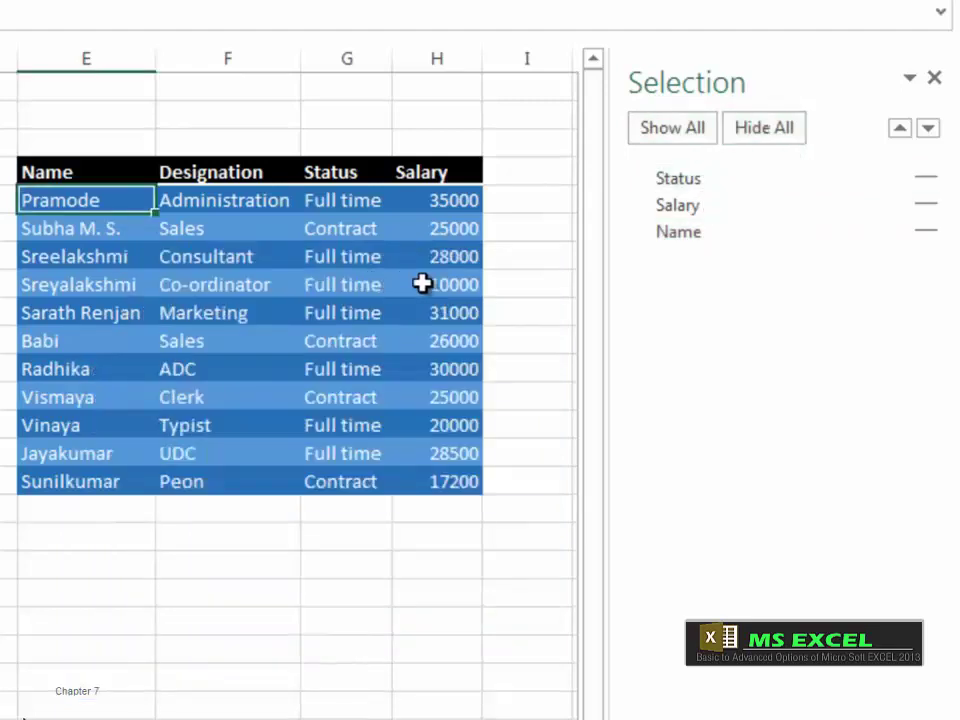
pyautogui.click(692, 140)
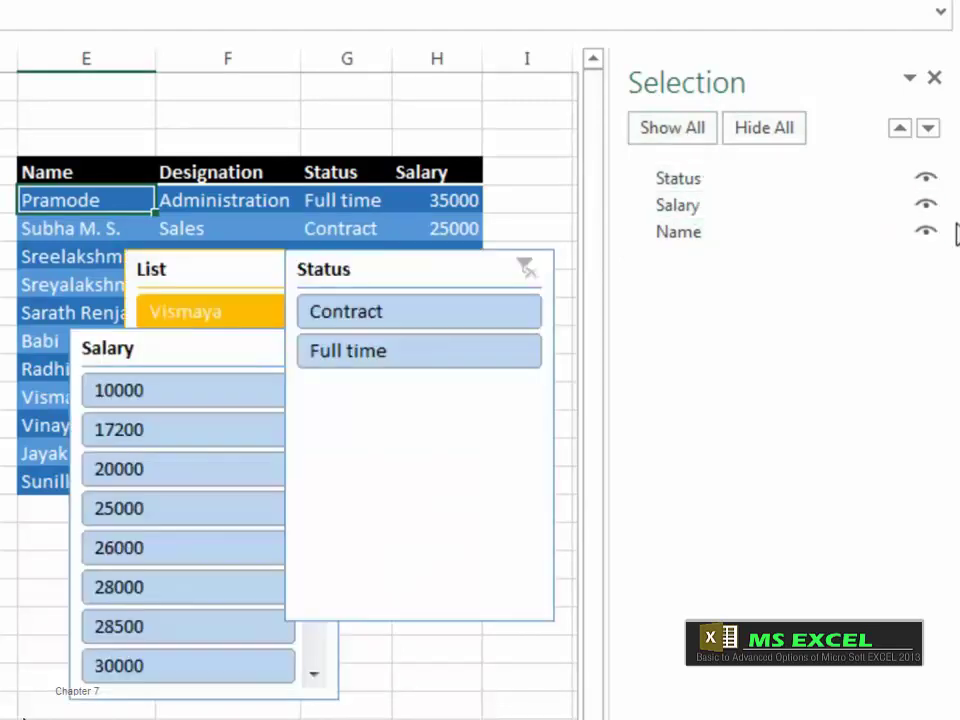
pyautogui.click(932, 235)
pyautogui.click(930, 238)
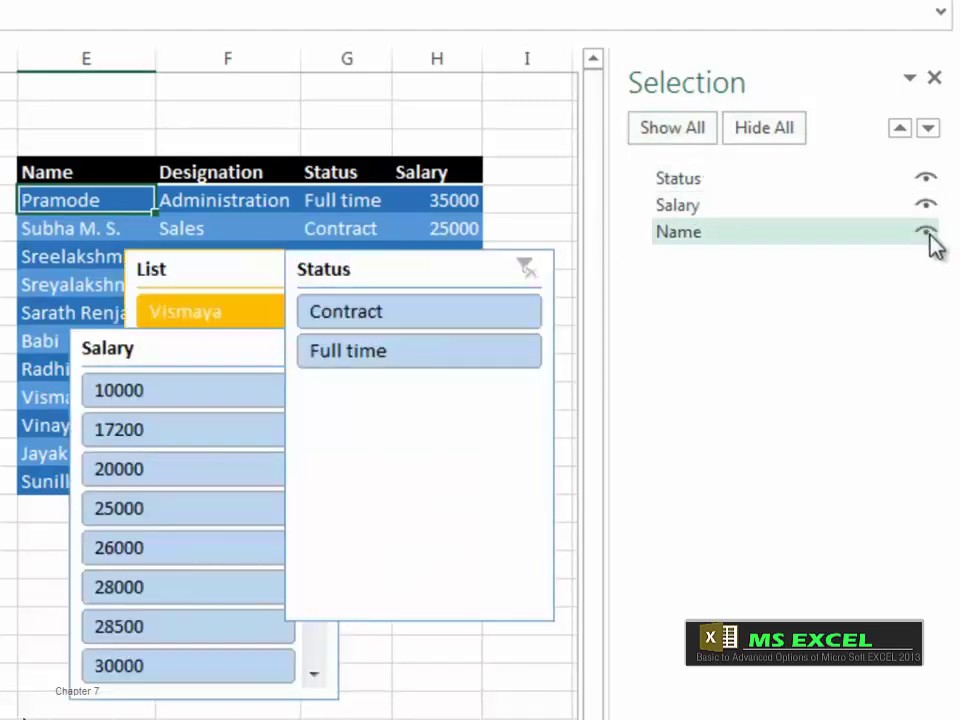
pyautogui.click(927, 206)
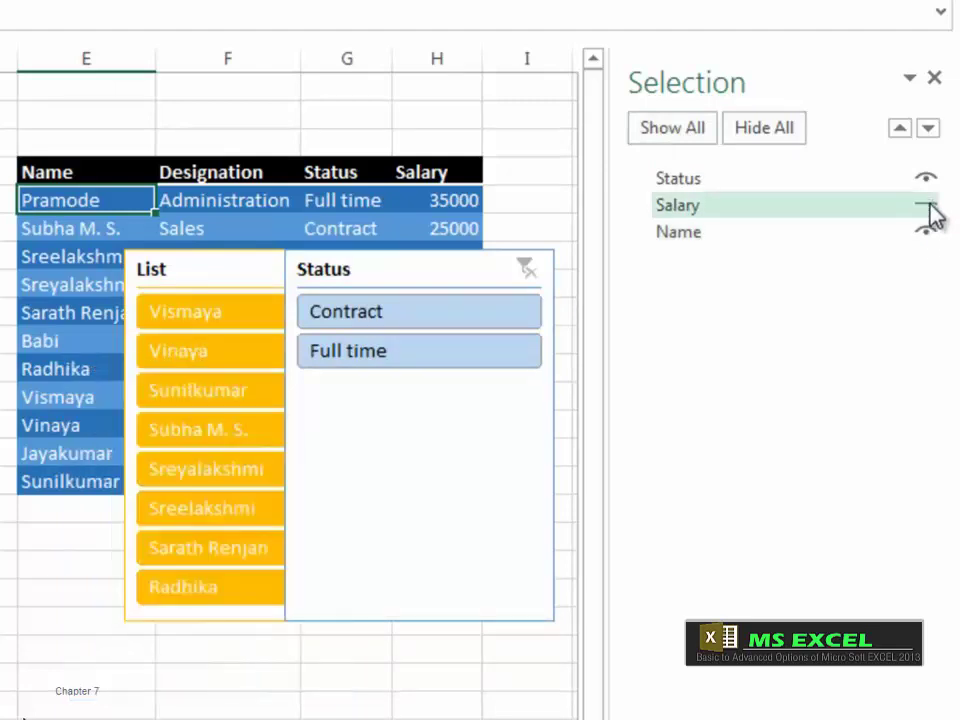
pyautogui.click(926, 180)
pyautogui.click(927, 233)
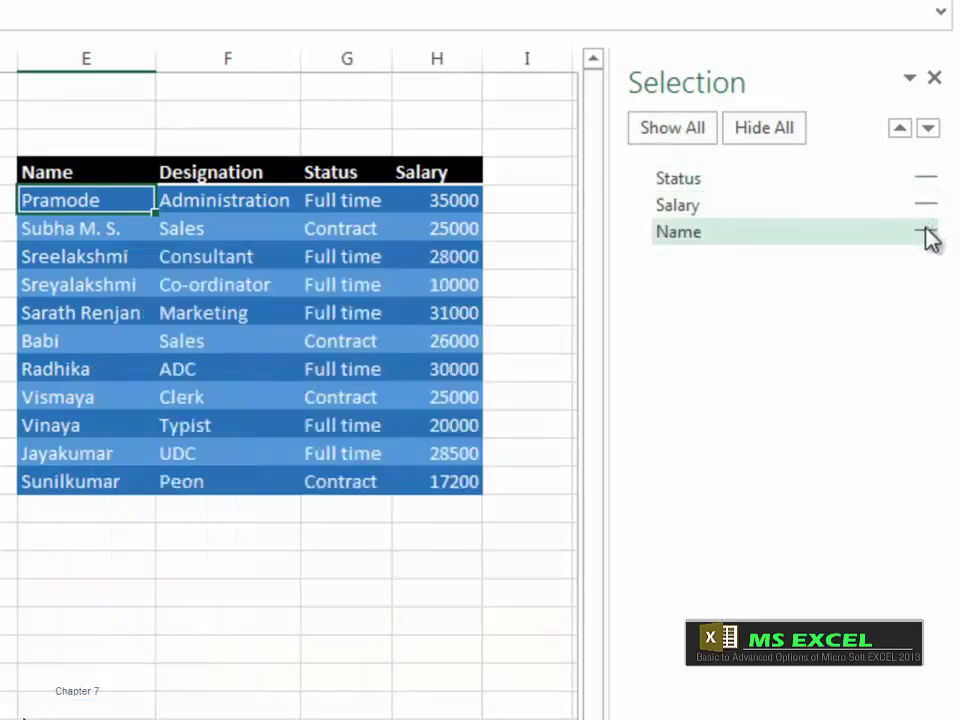
pyautogui.click(927, 233)
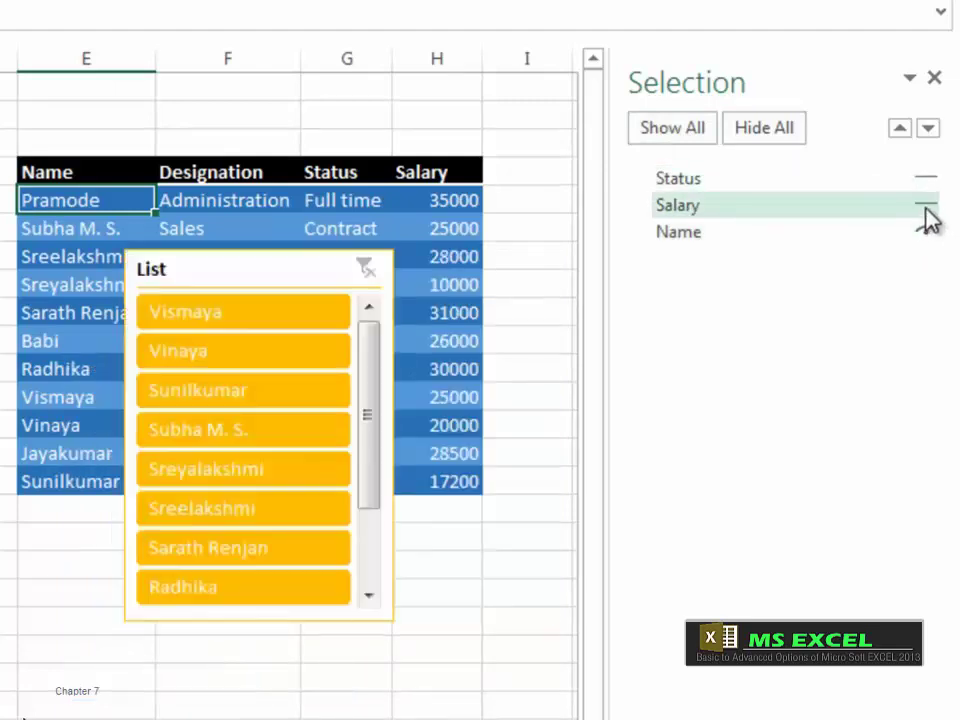
pyautogui.click(927, 206)
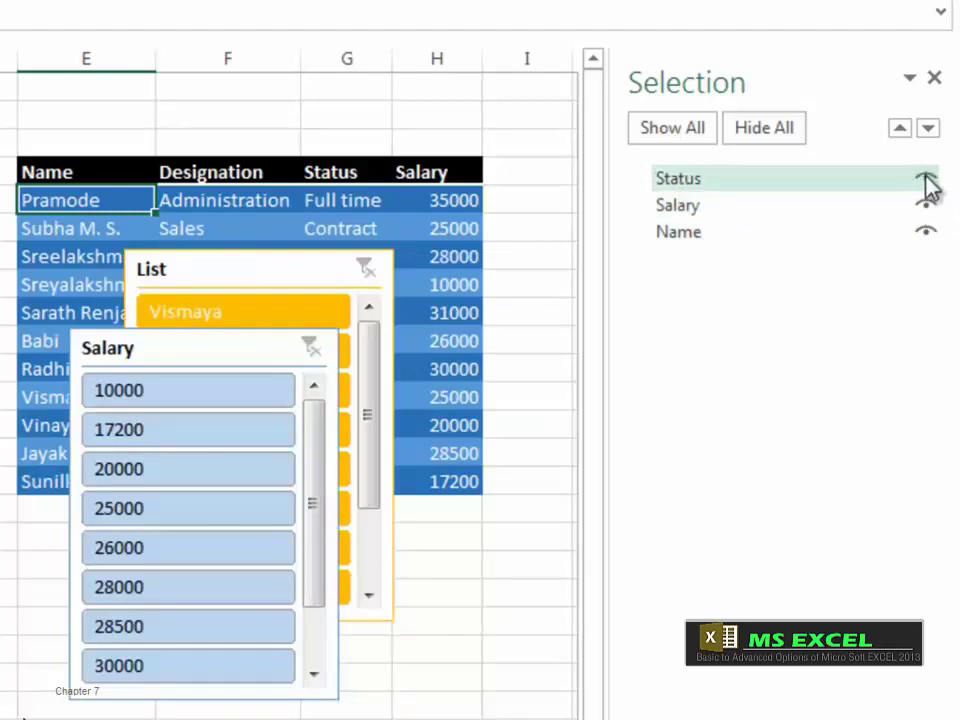
pyautogui.click(926, 181)
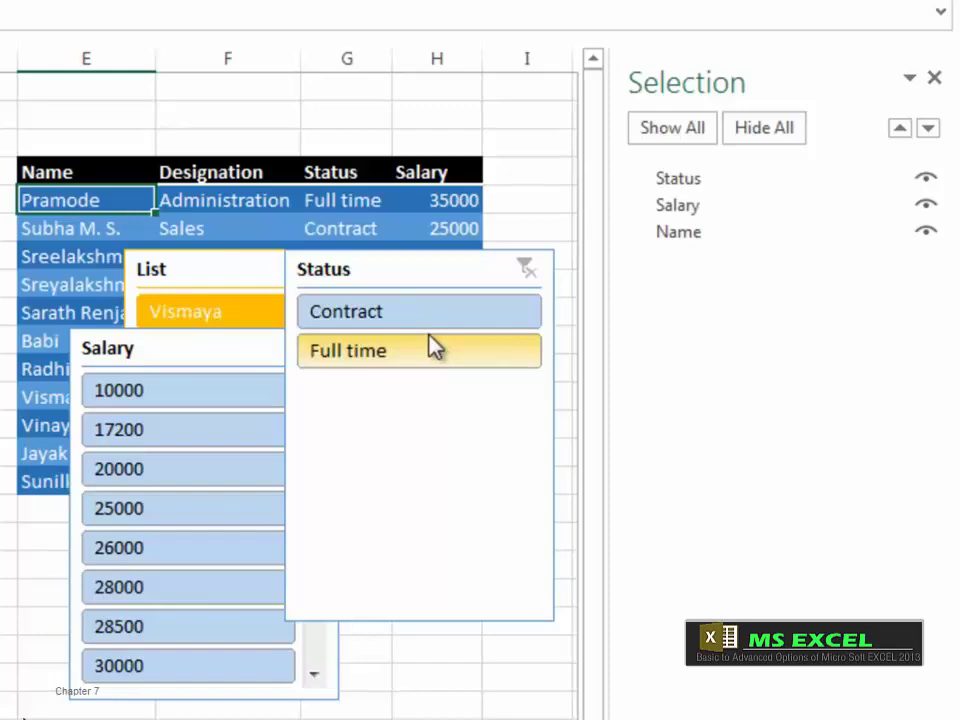
pyautogui.click(935, 78)
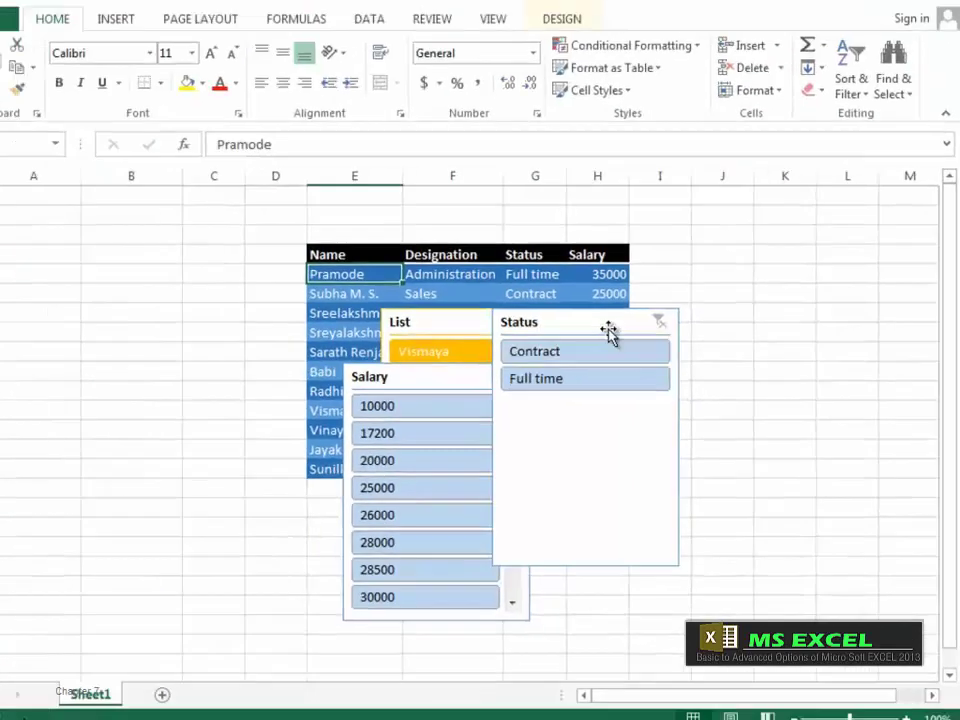
# Step: Drag the Status and Salary slicers apart so none of the three overlap
pyautogui.click(466, 274)
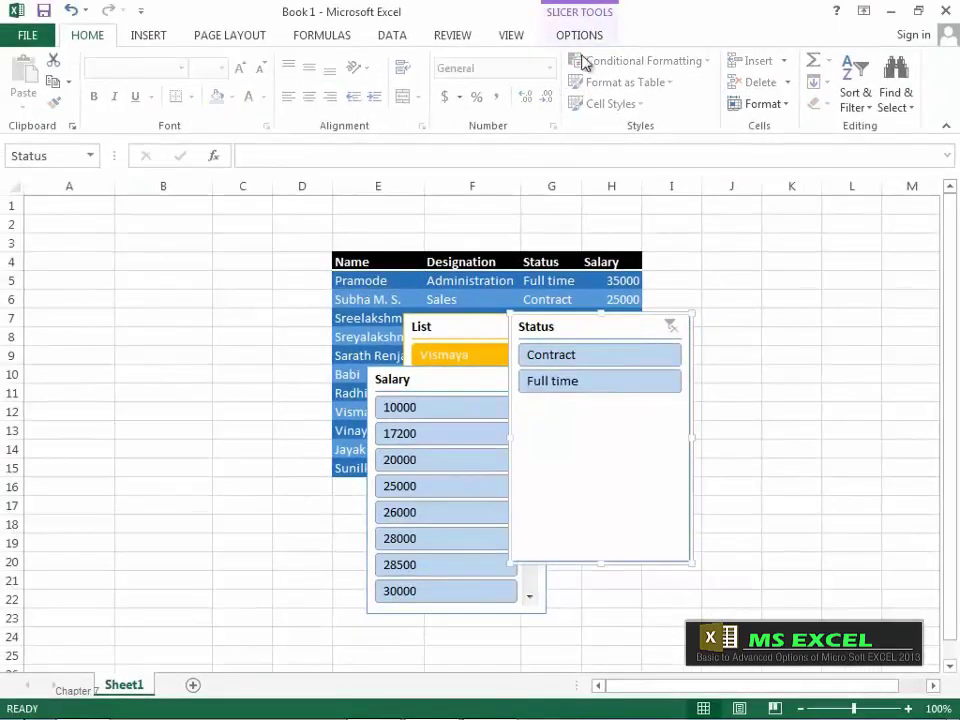
pyautogui.click(590, 37)
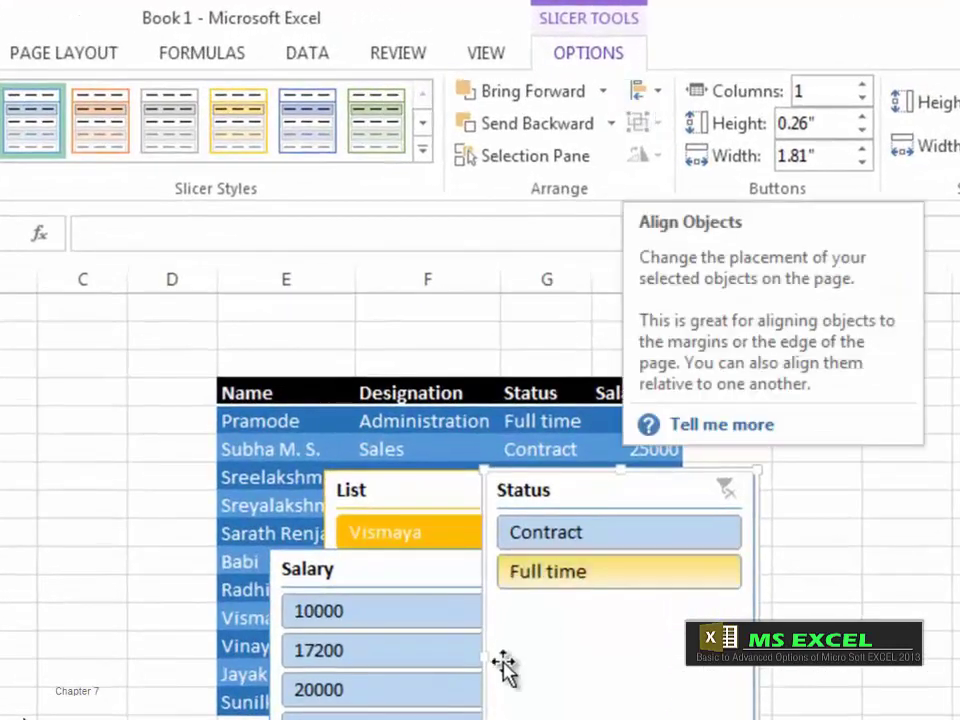
pyautogui.moveTo(613, 654); pyautogui.dragTo(693, 708)
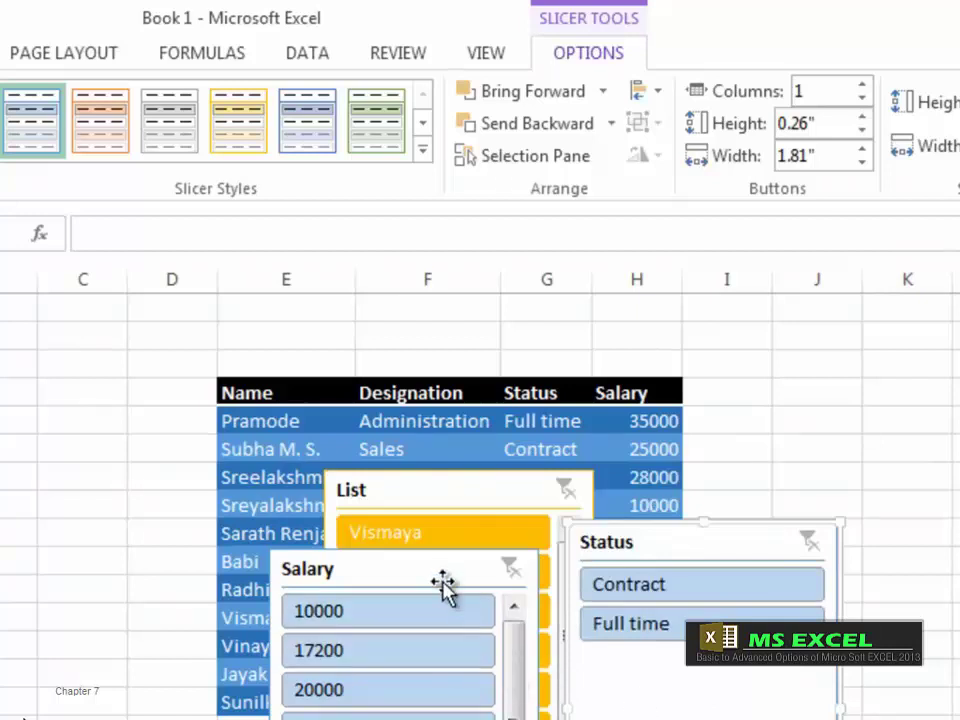
pyautogui.moveTo(409, 570); pyautogui.dragTo(223, 255)
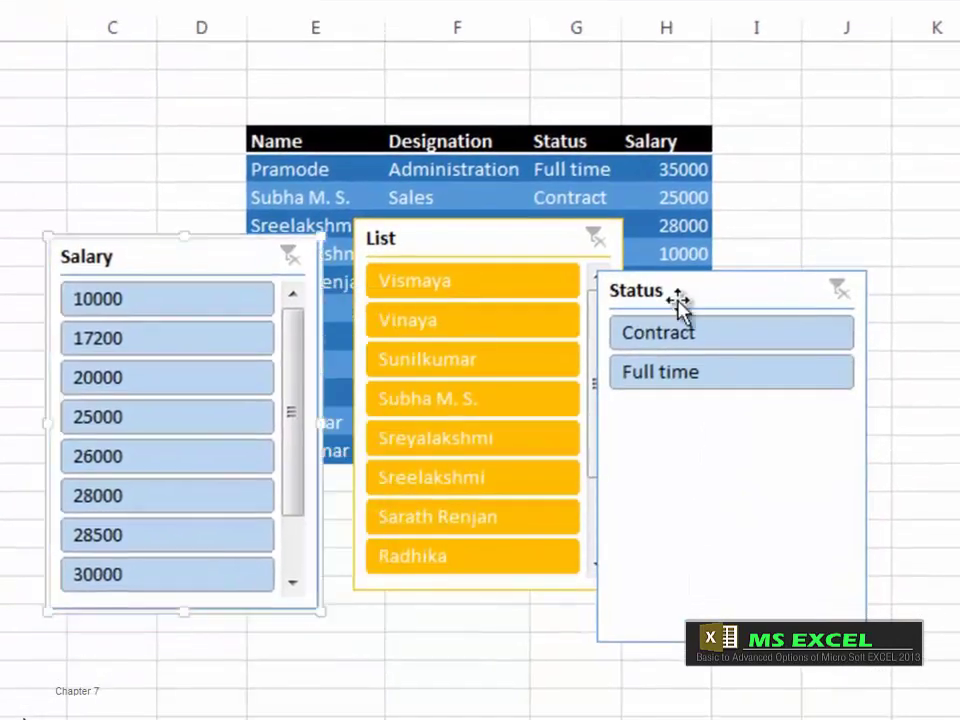
pyautogui.moveTo(677, 304); pyautogui.dragTo(735, 281)
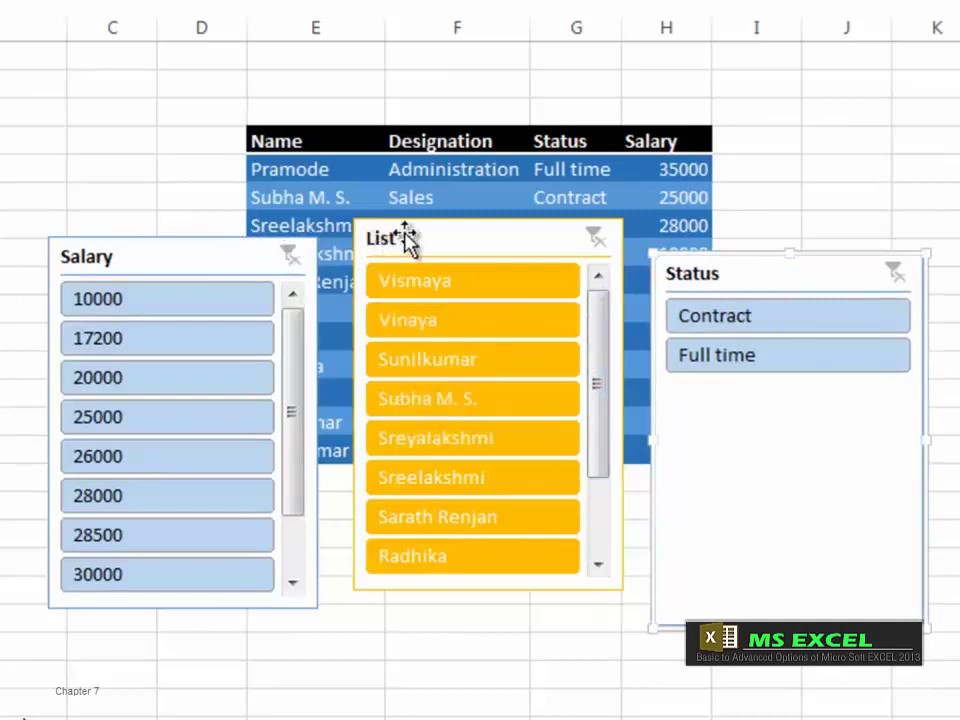
# Step: Shift-select the List and Salary slicers along with Status
pyautogui.press('shift')
pyautogui.press('shift')
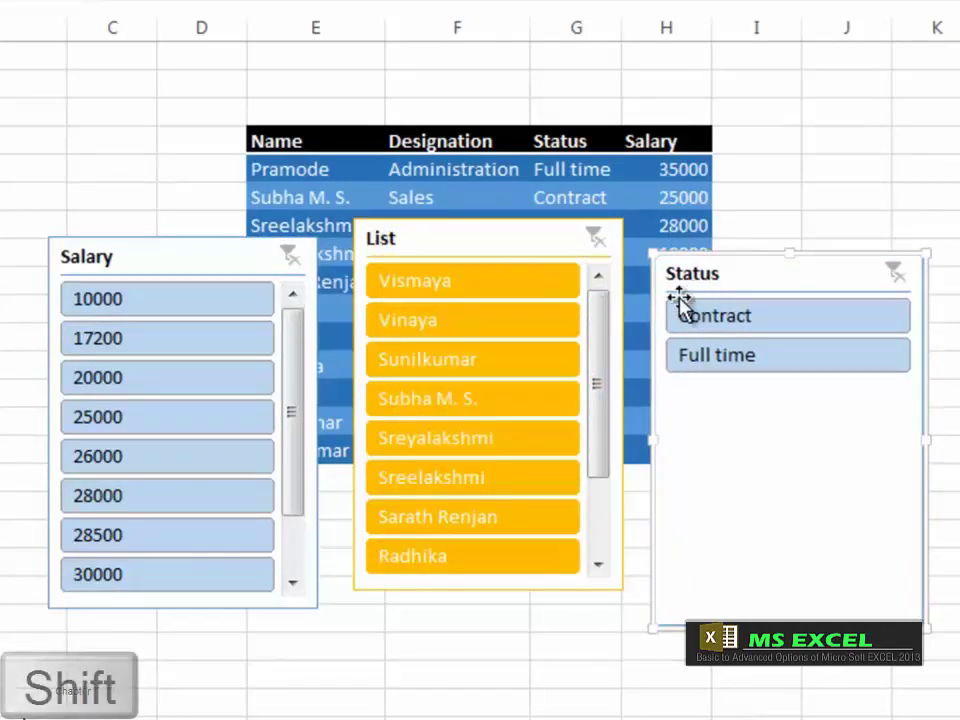
pyautogui.keyDown('shift'); pyautogui.click(530, 240); pyautogui.keyUp('shift')
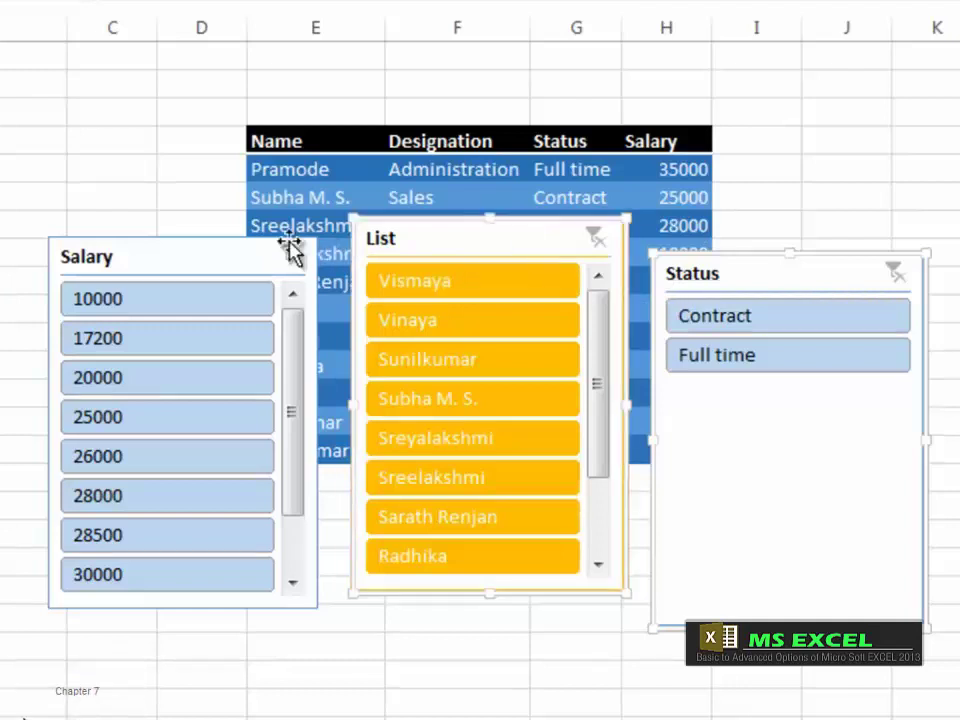
pyautogui.keyDown('shift'); pyautogui.click(218, 255); pyautogui.keyUp('shift')
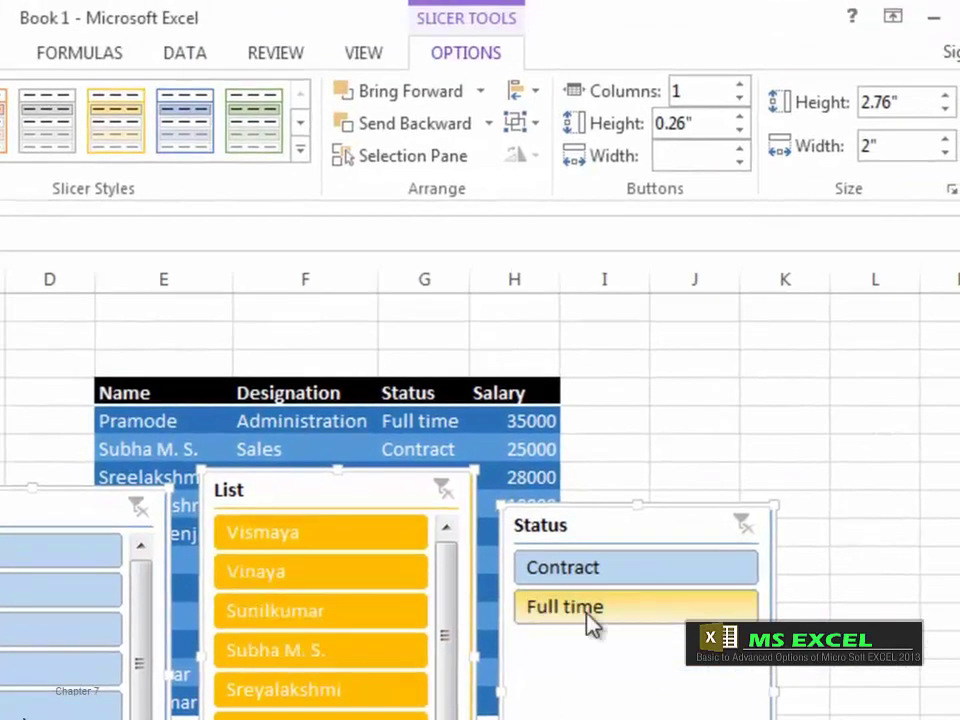
# Step: Try Align Left, Align Center and Align Right on the slicers, undoing each one
pyautogui.click(537, 97)
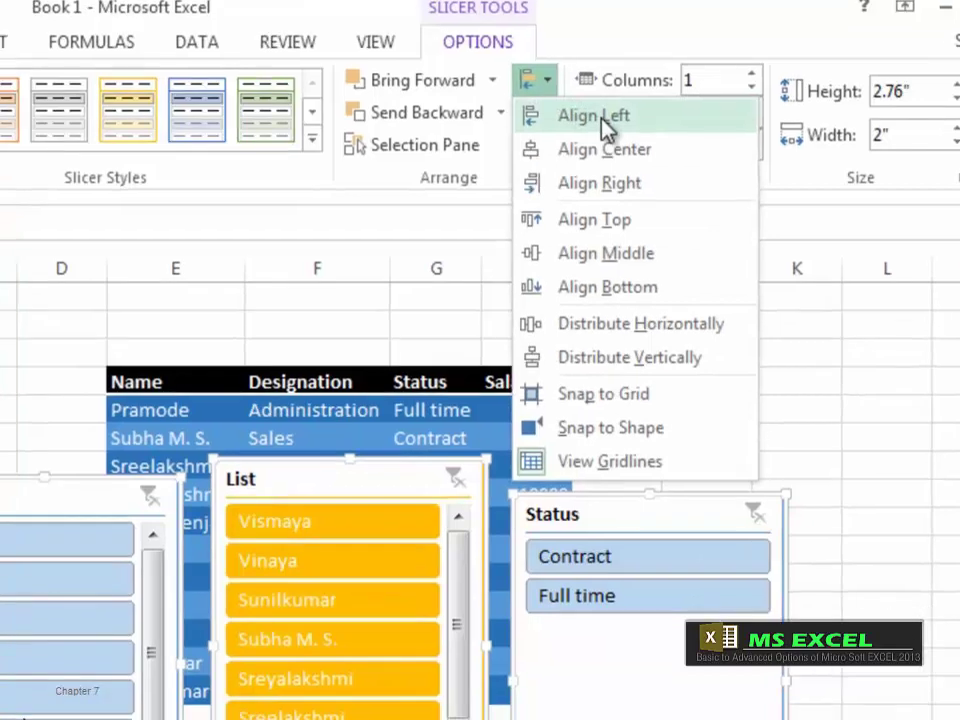
pyautogui.click(583, 127)
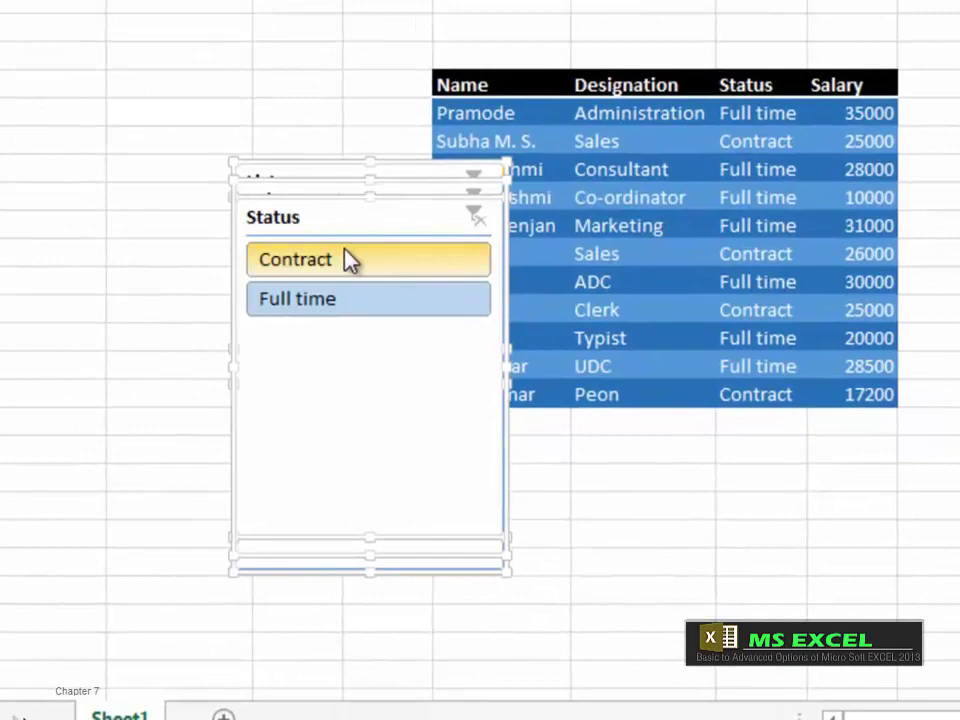
pyautogui.hotkey('ctrl', 'z')
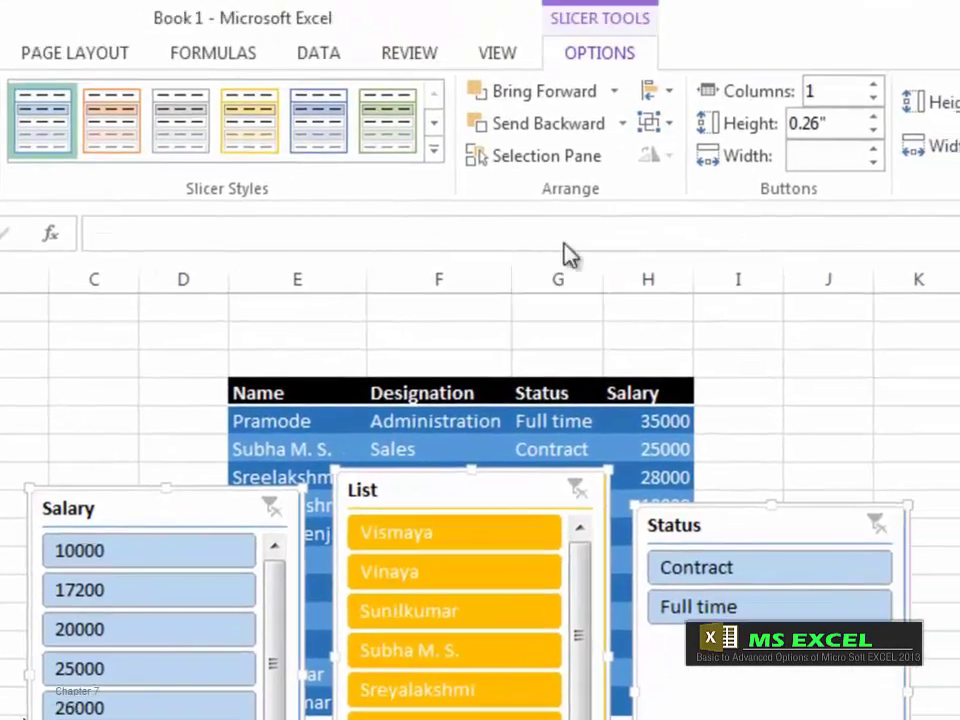
pyautogui.click(665, 93)
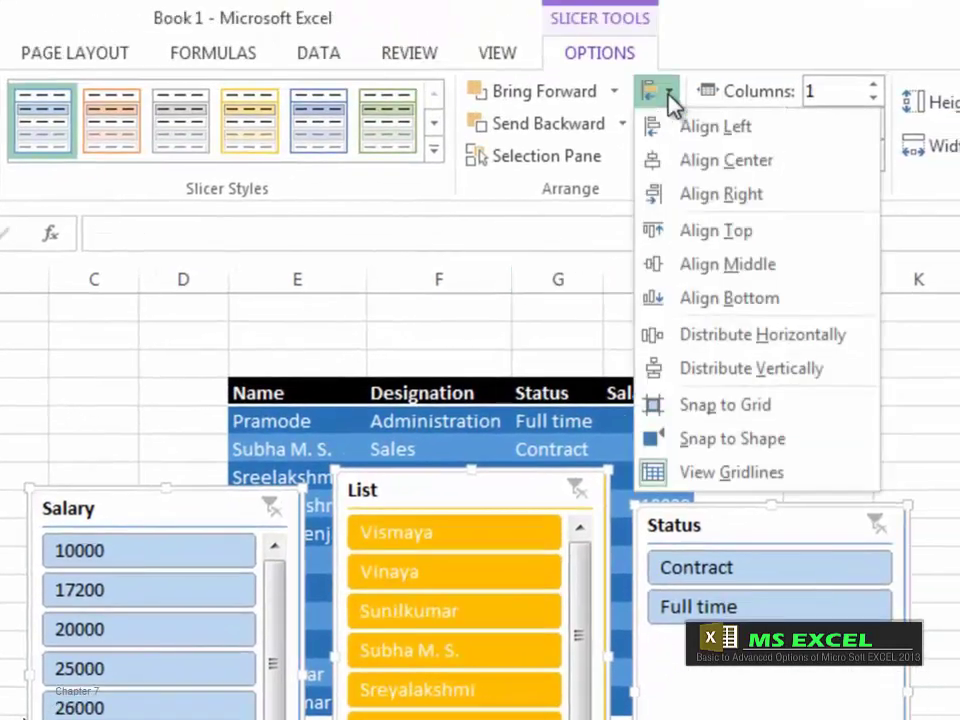
pyautogui.click(716, 170)
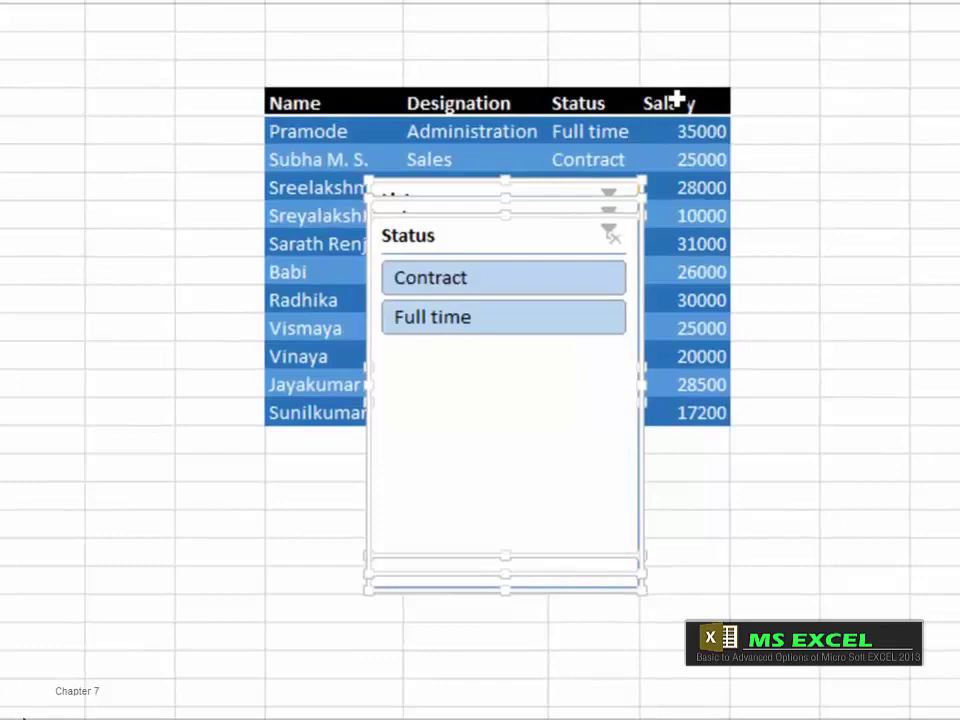
pyautogui.hotkey('ctrl', 'z')
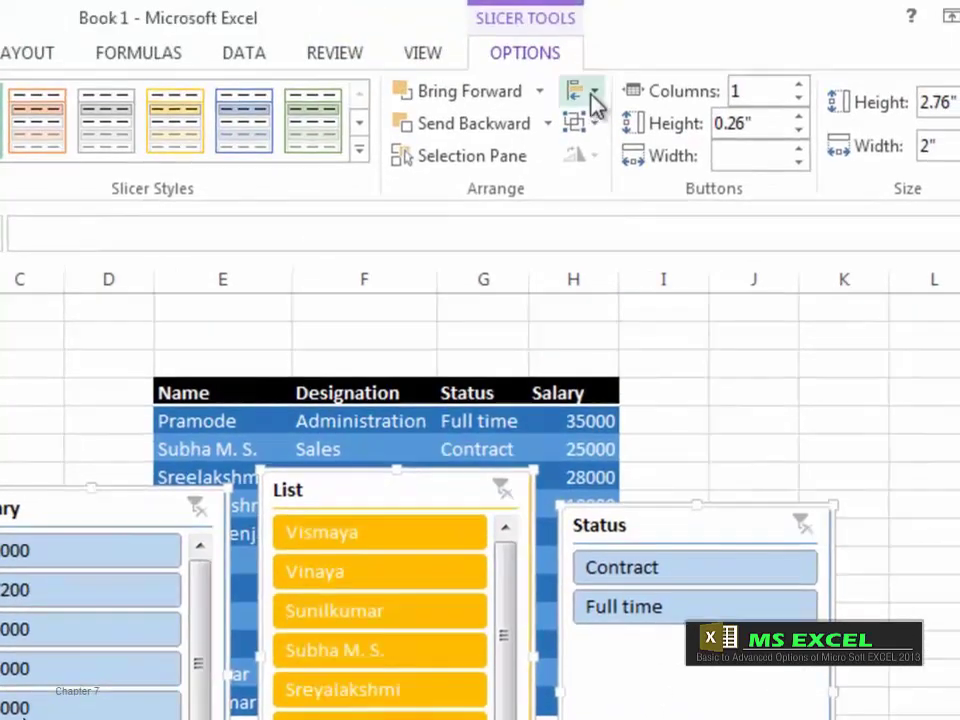
pyautogui.click(596, 97)
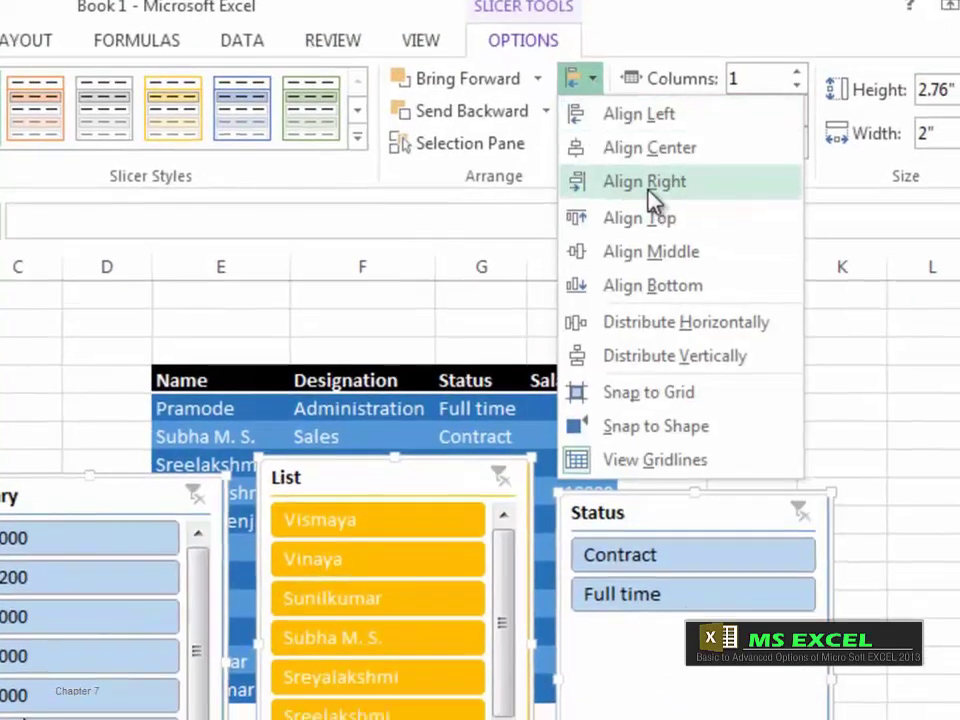
pyautogui.click(648, 182)
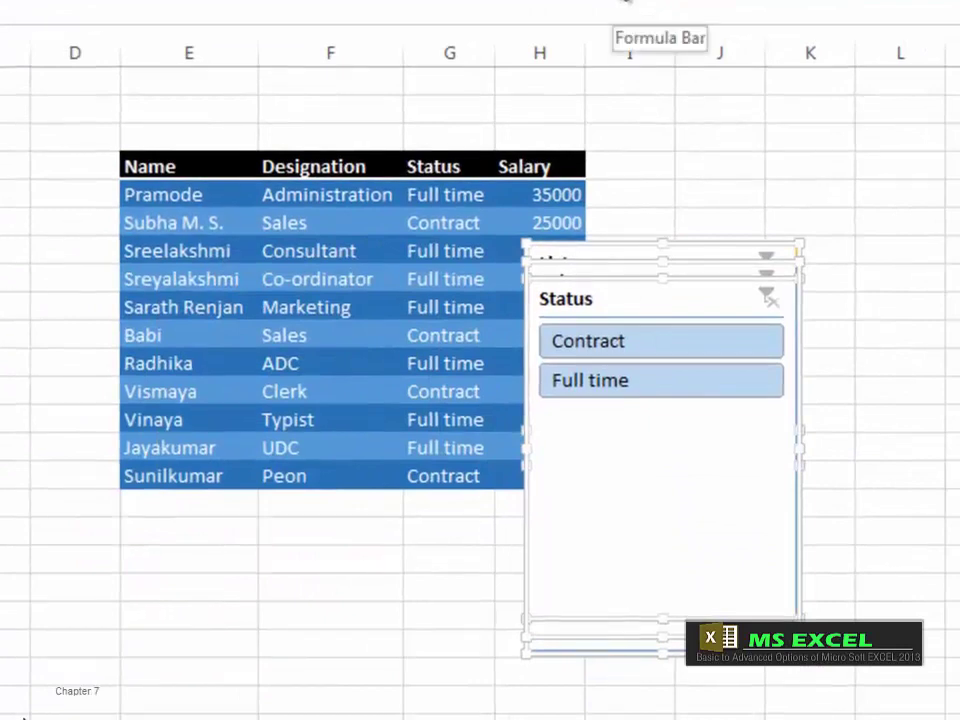
pyautogui.hotkey('ctrl', 'z')
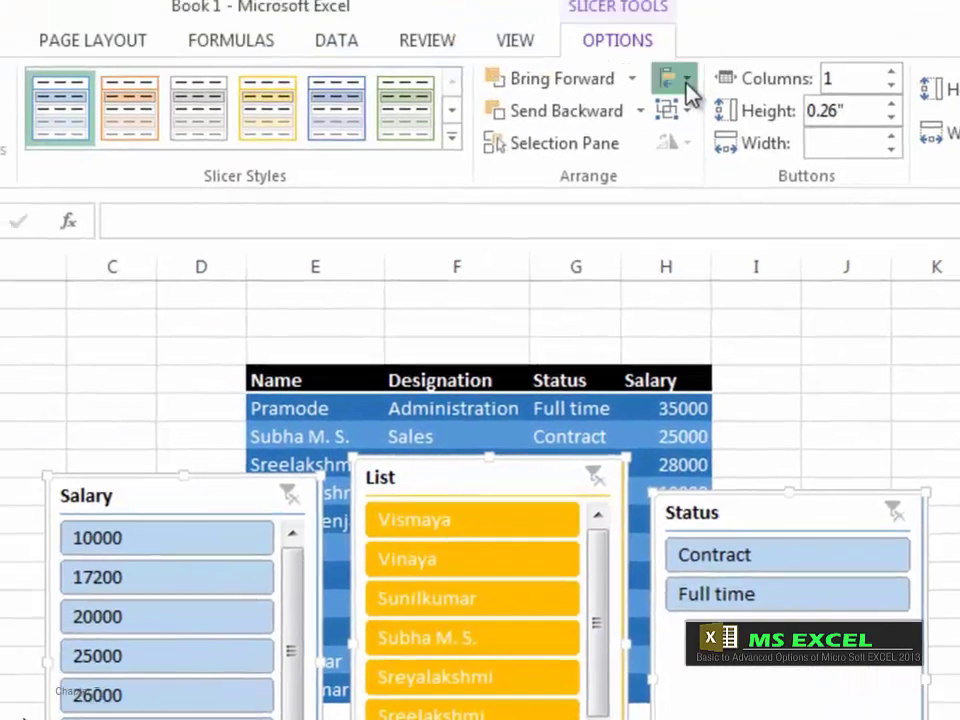
# Step: Align the Salary, List and Status slicers to the top and distribute them horizontally
pyautogui.click(688, 84)
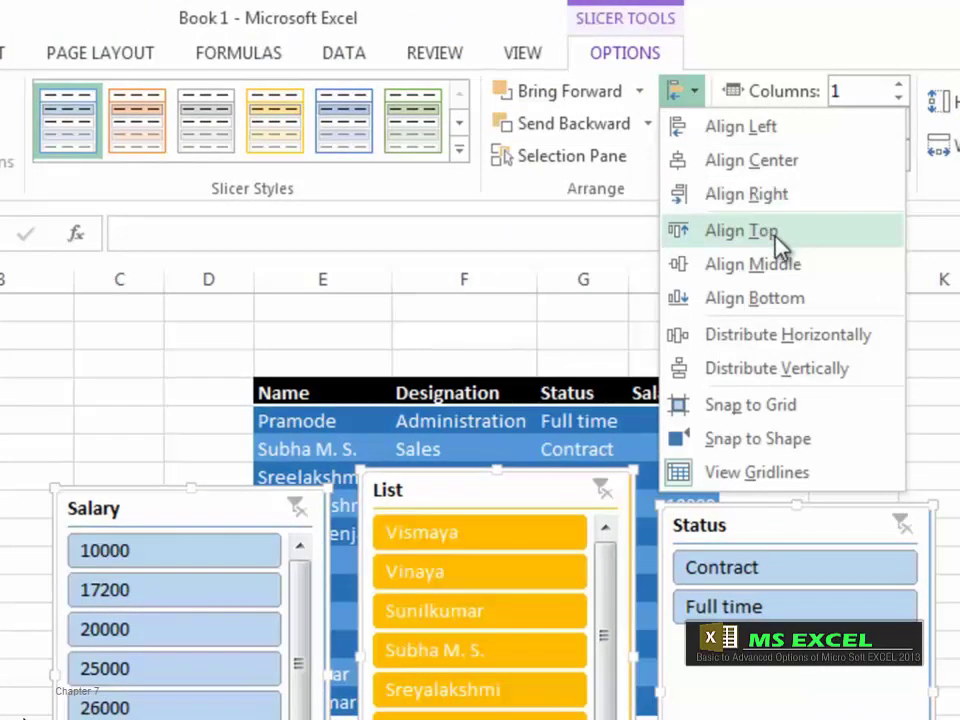
pyautogui.click(778, 263)
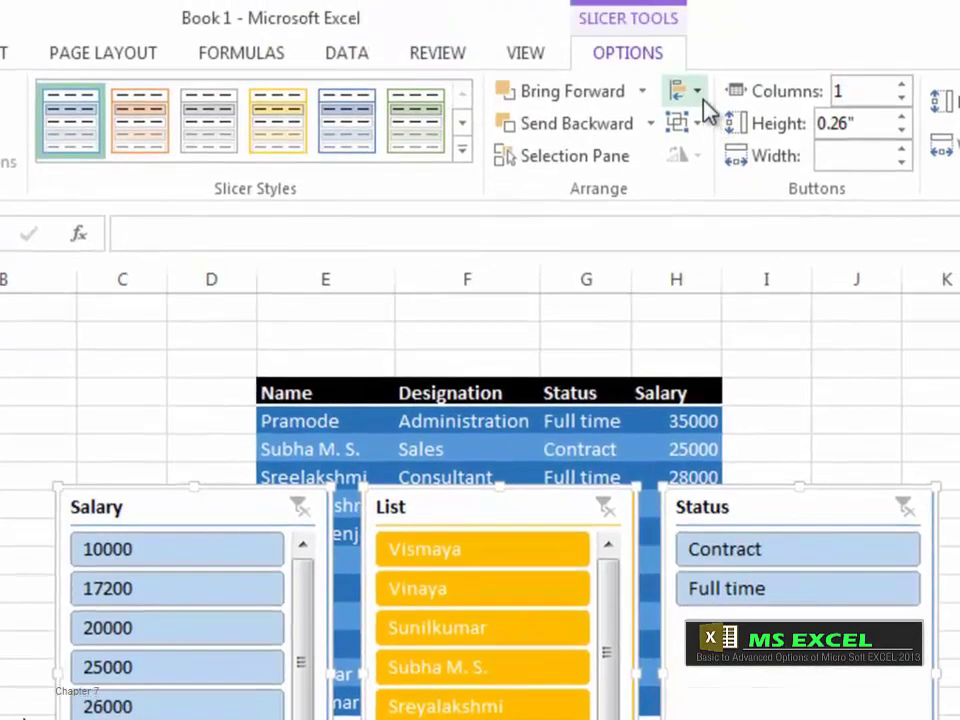
pyautogui.click(709, 0)
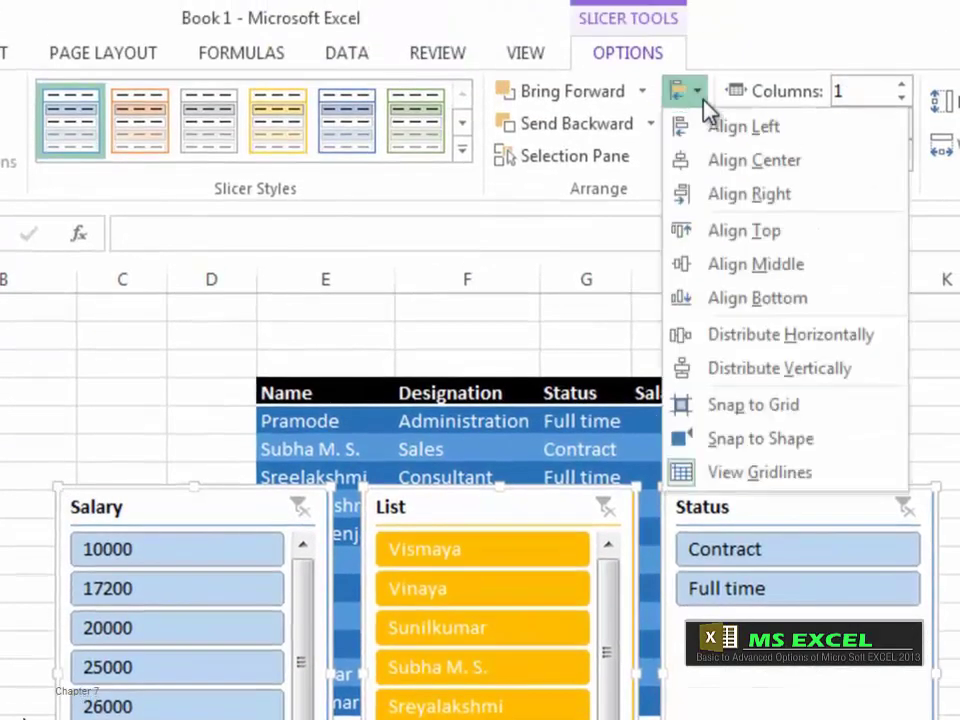
pyautogui.click(820, 344)
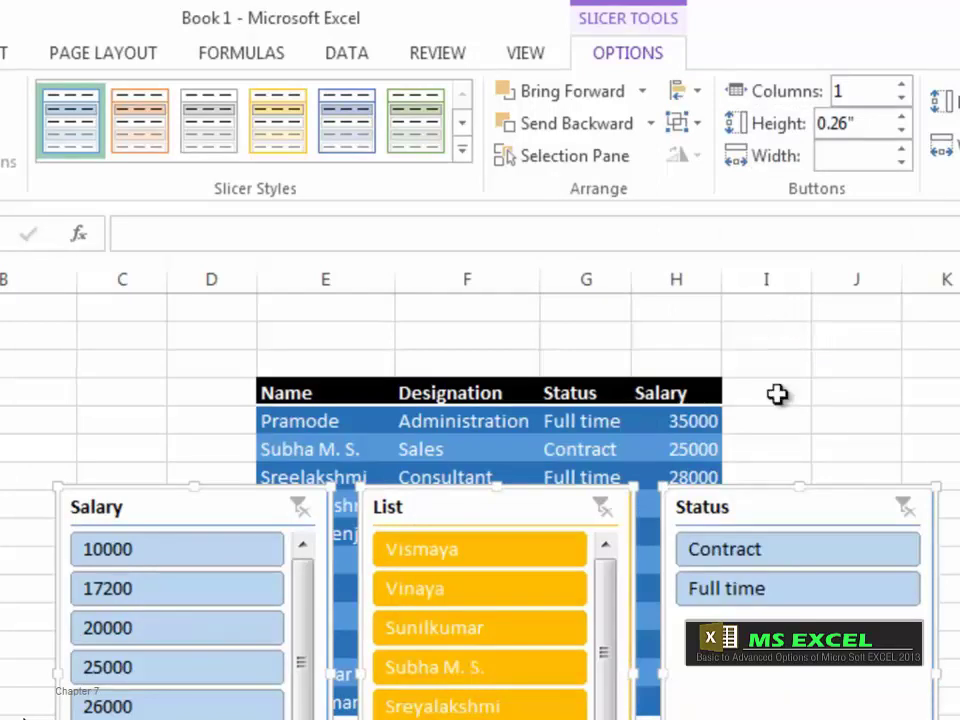
pyautogui.click(686, 91)
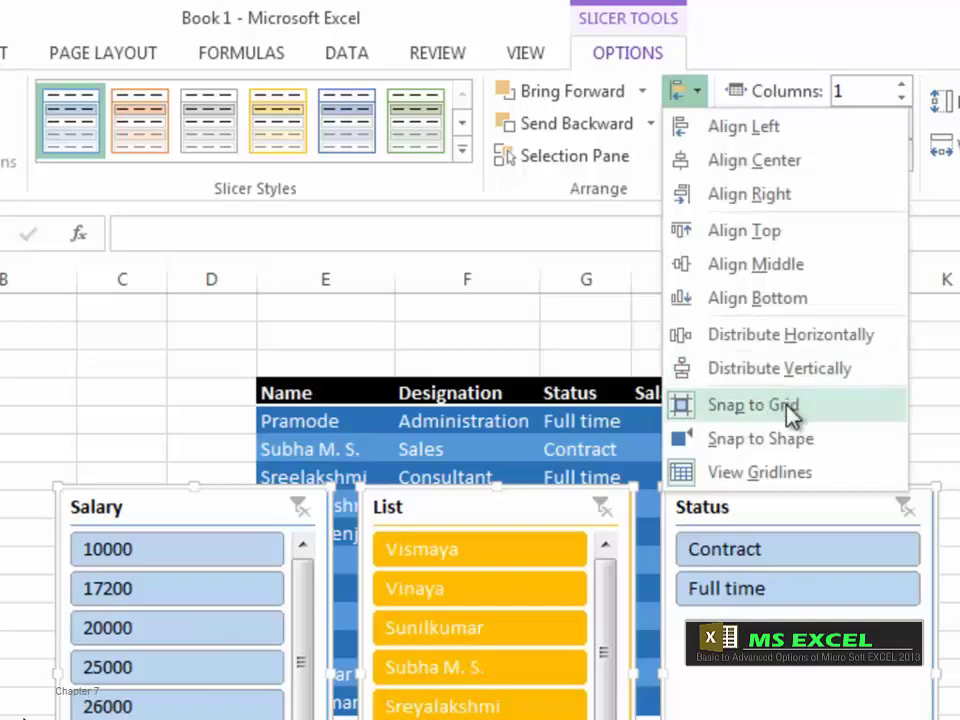
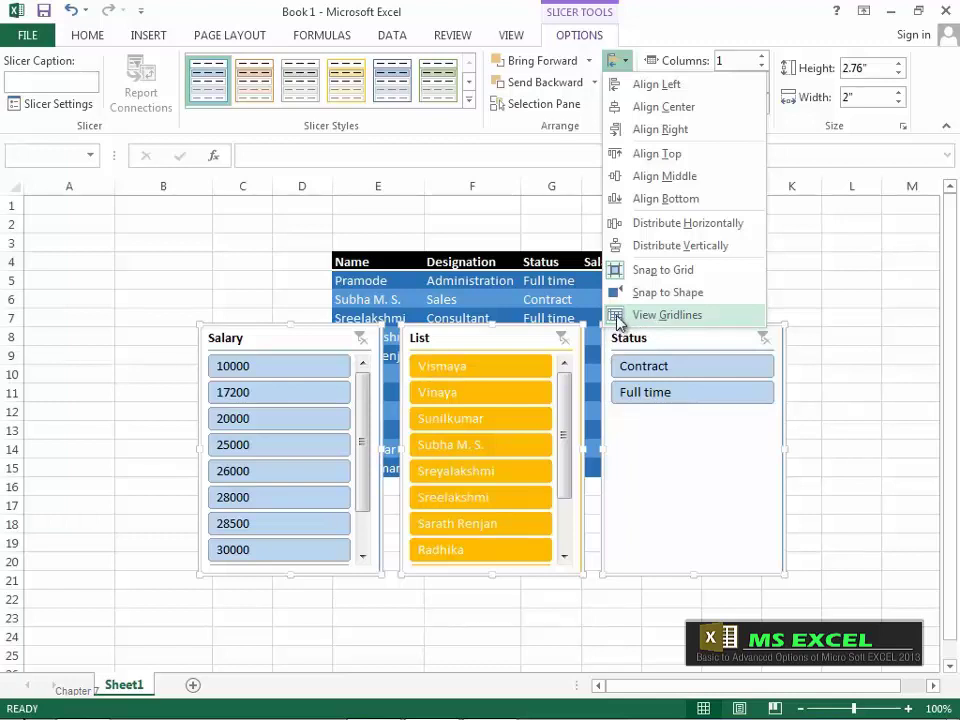
# Step: Toggle the sheet gridlines and deselect the slicers by clicking empty cells beside the table
pyautogui.click(617, 316)
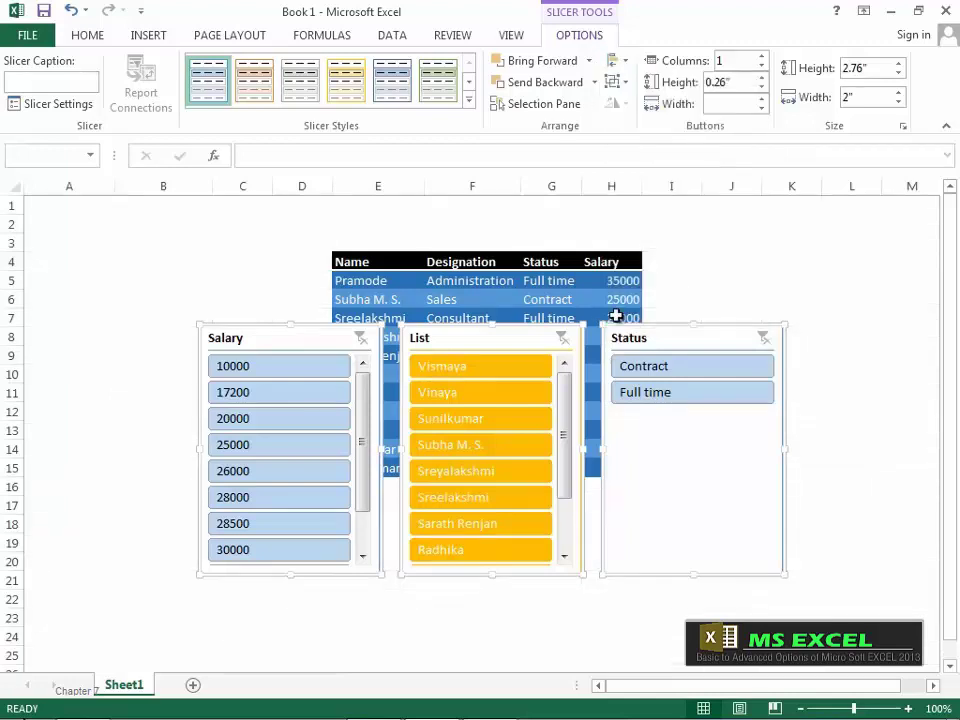
pyautogui.click(160, 272)
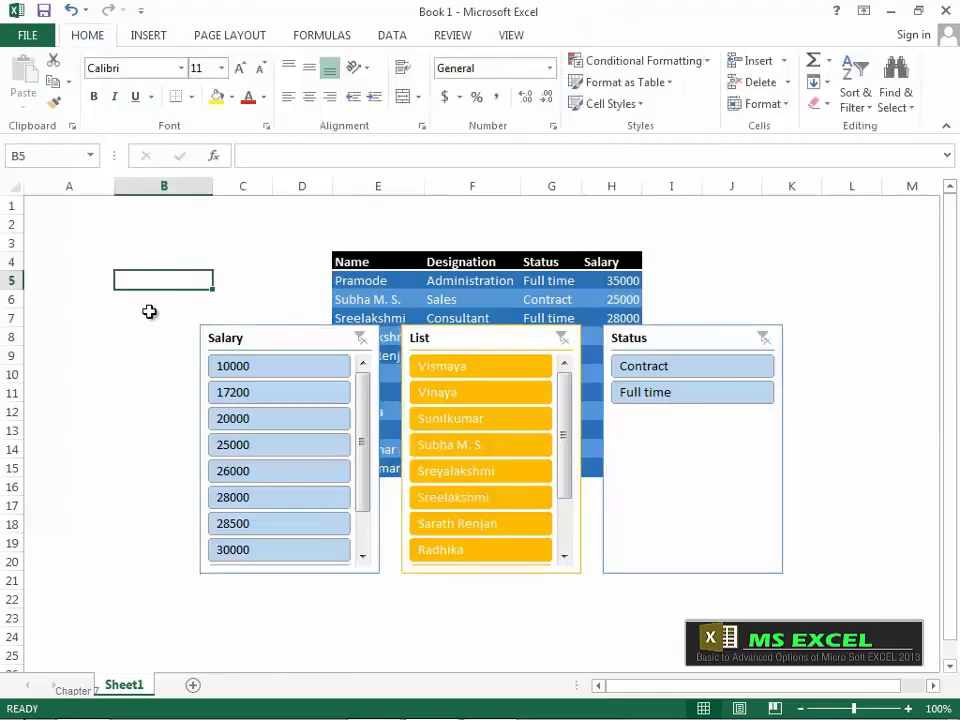
pyautogui.click(150, 313)
pyautogui.click(148, 375)
pyautogui.click(221, 300)
pyautogui.click(275, 262)
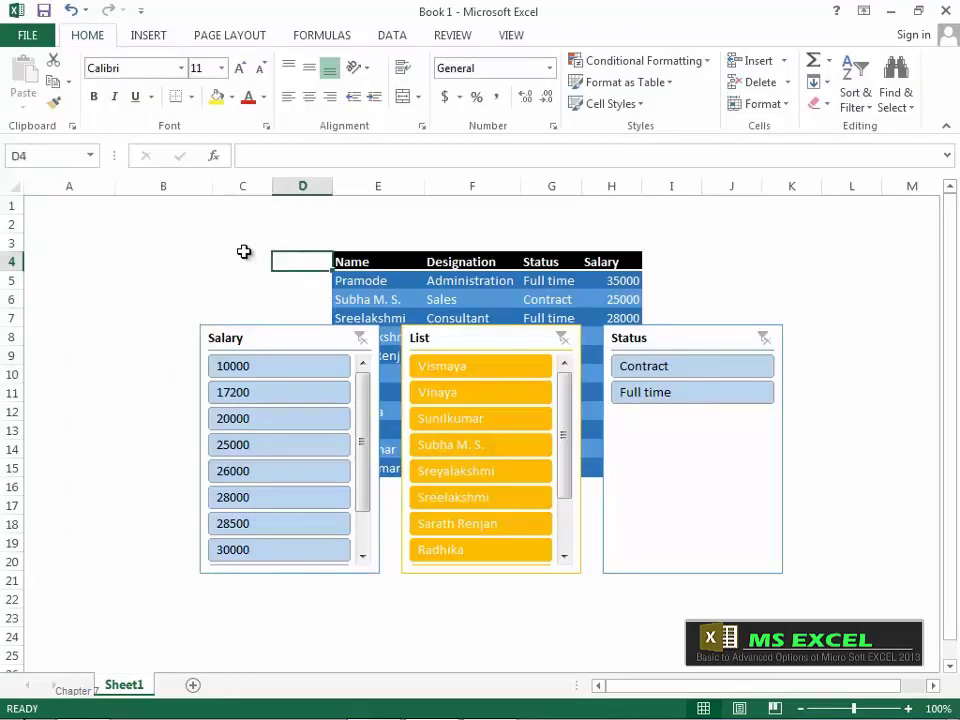
pyautogui.click(242, 250)
pyautogui.click(248, 284)
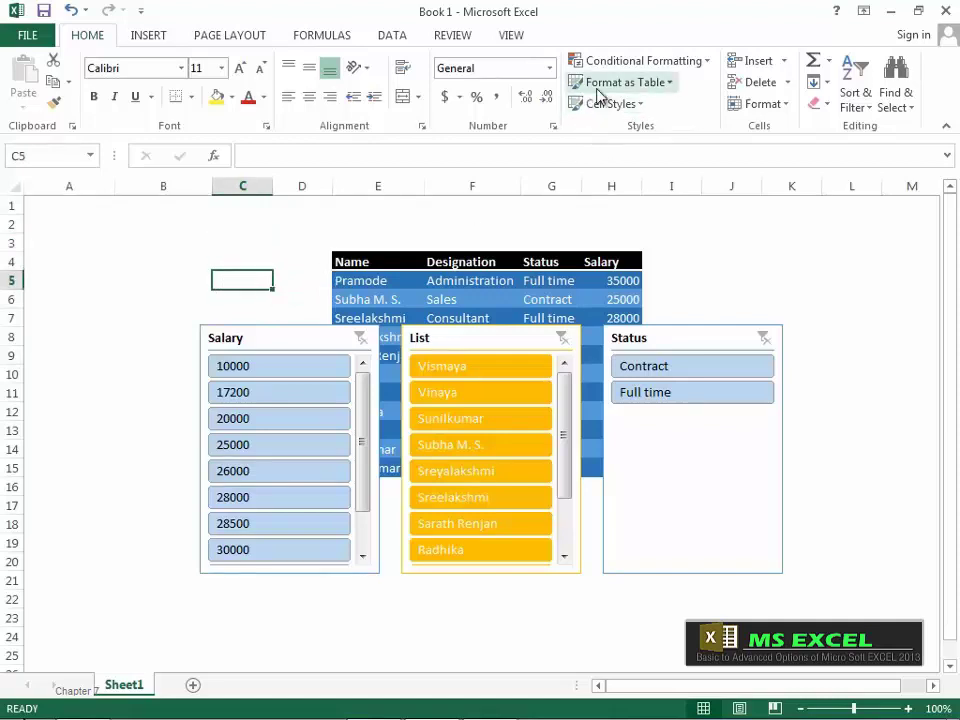
# Step: Select the Status slicer, enable Align > Snap to Shape, and toggle View Gridlines
pyautogui.click(690, 338)
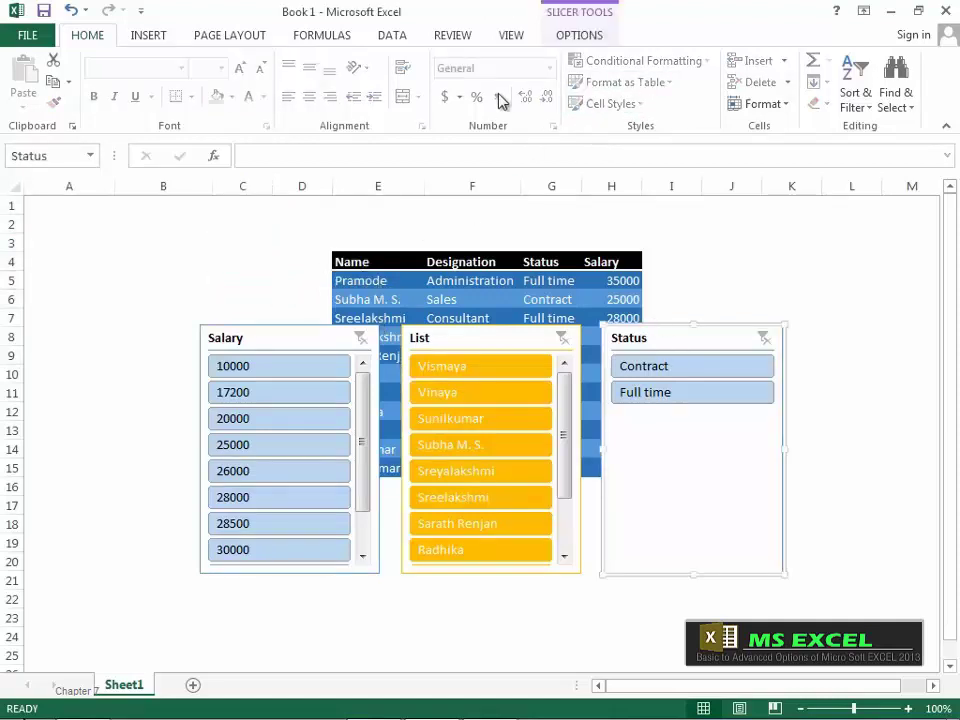
pyautogui.click(579, 35)
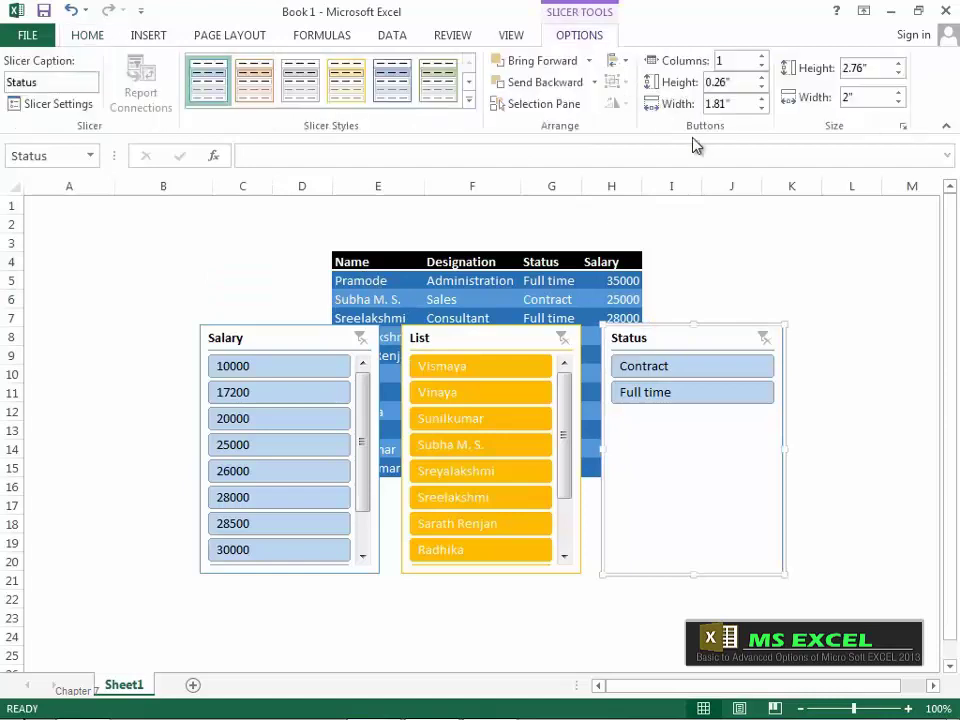
pyautogui.click(626, 61)
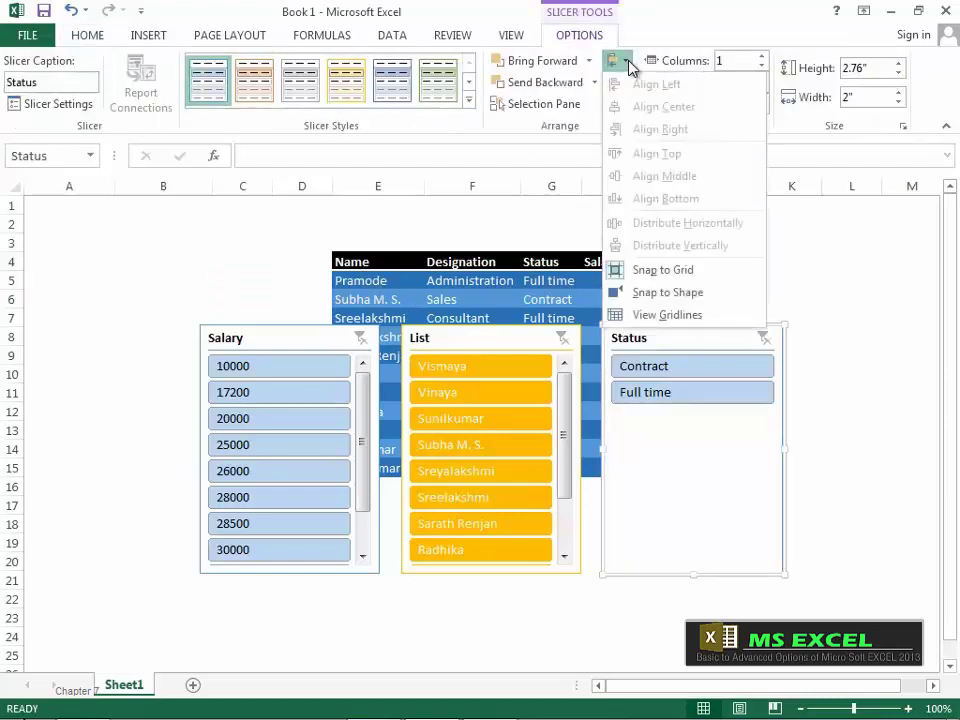
pyautogui.click(666, 295)
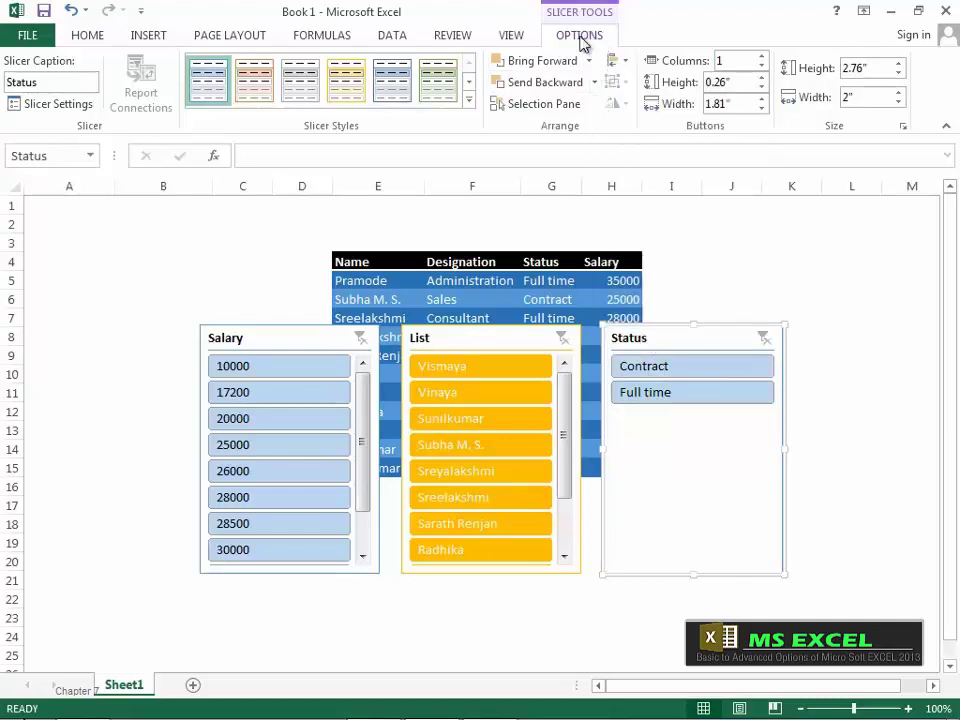
pyautogui.click(614, 60)
pyautogui.click(657, 316)
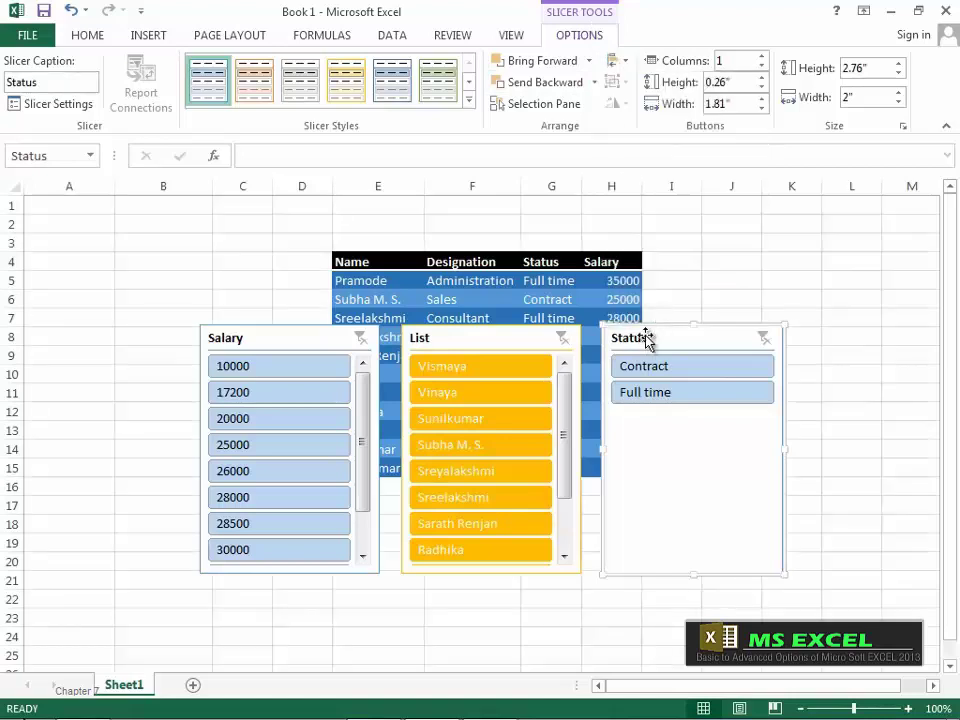
# Step: Move the Status slicer out, turn on Snap to Shape, and snap it back beside List
pyautogui.moveTo(640, 339); pyautogui.dragTo(748, 336)
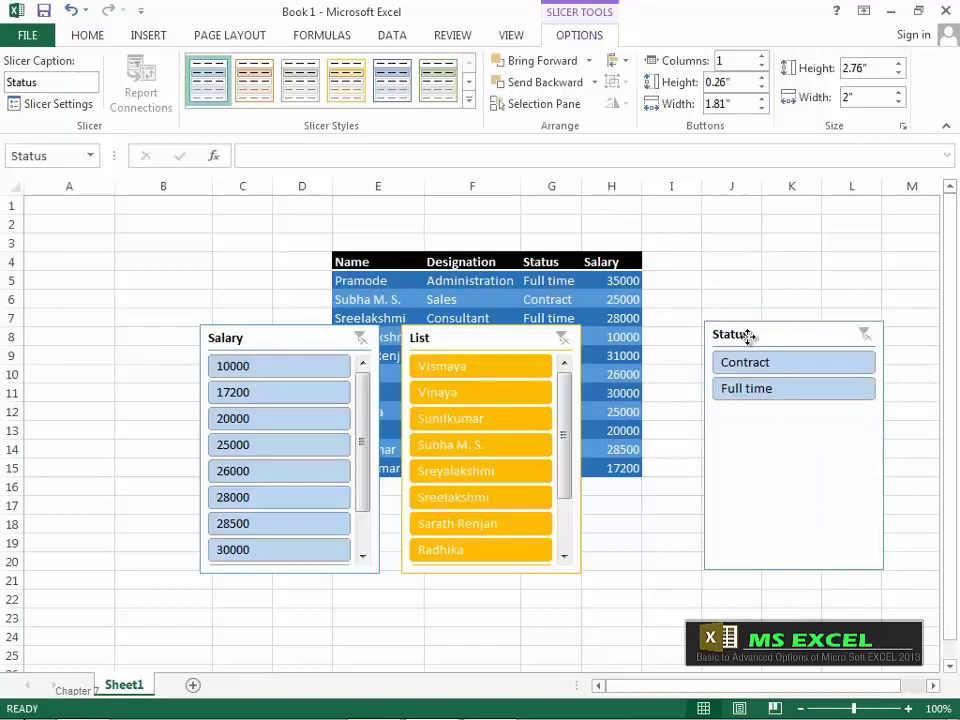
pyautogui.click(615, 61)
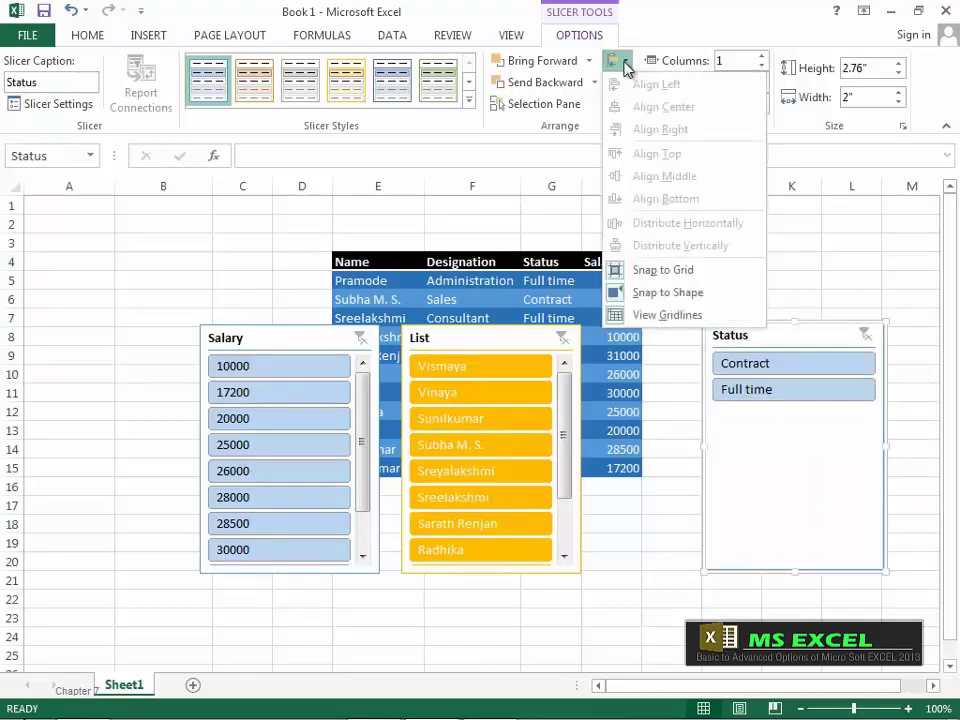
pyautogui.click(640, 292)
pyautogui.moveTo(758, 345); pyautogui.dragTo(644, 400)
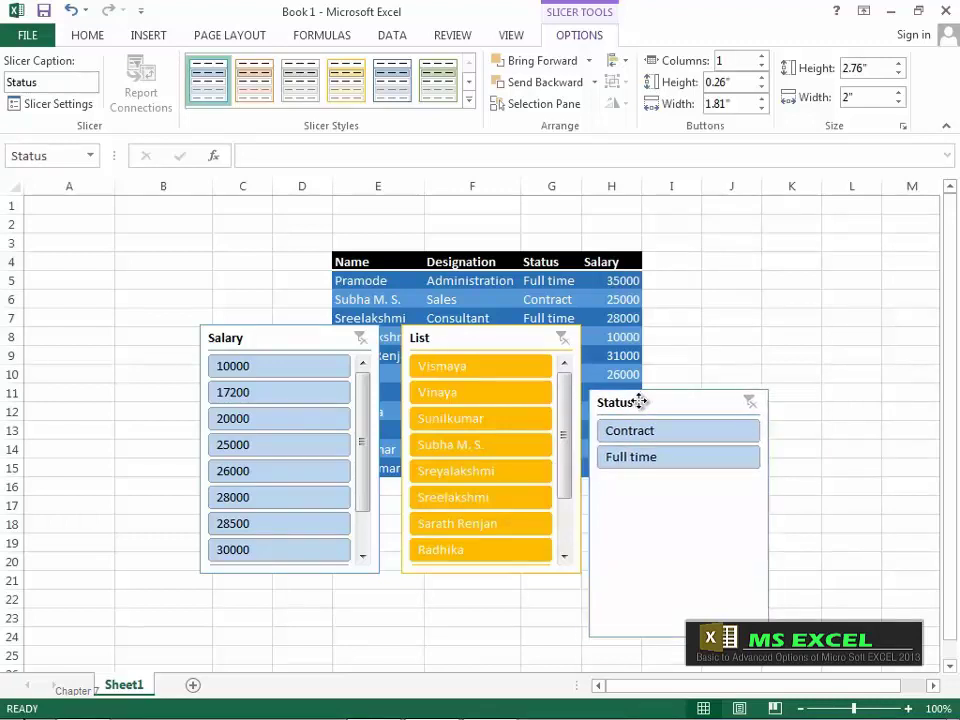
pyautogui.moveTo(637, 401); pyautogui.dragTo(634, 403)
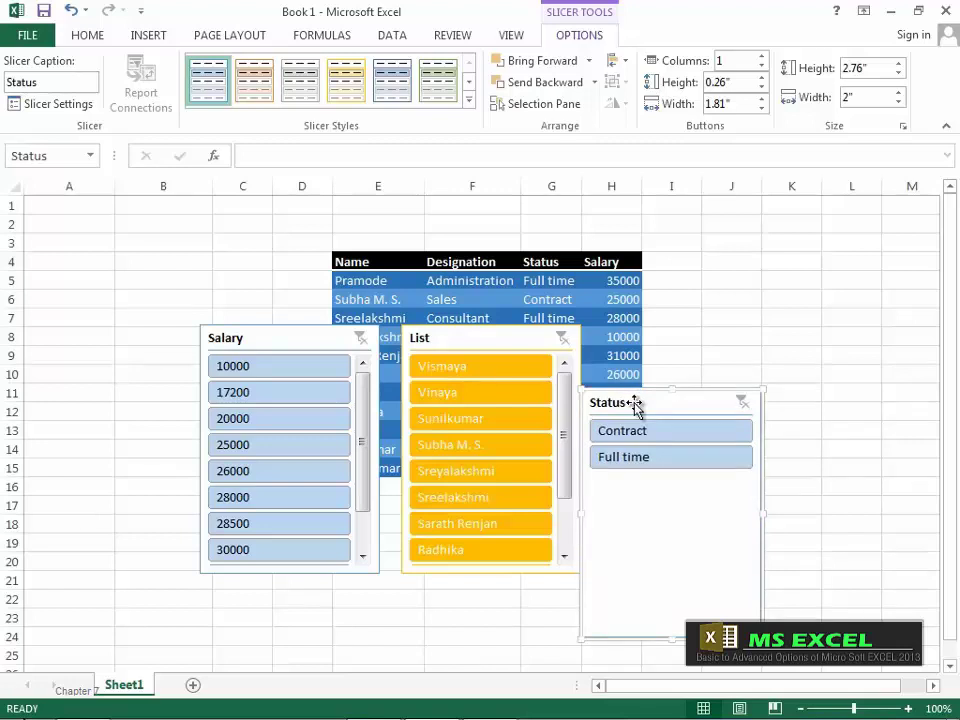
# Step: Shift the Salary slicer slightly down and right, toggling Snap to Shape
pyautogui.moveTo(332, 339); pyautogui.dragTo(360, 374)
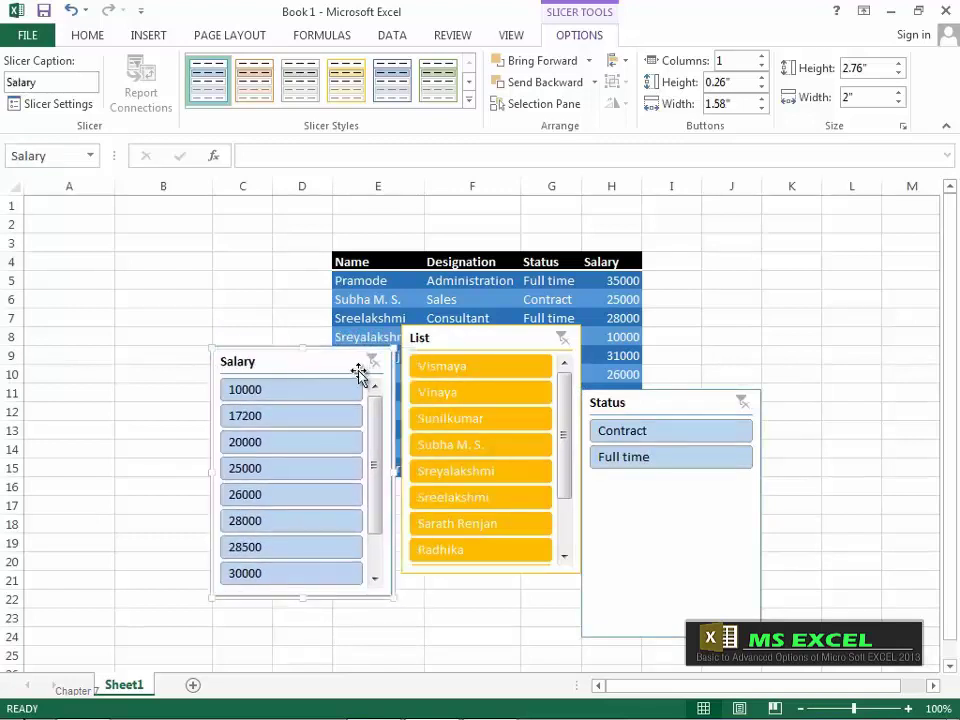
pyautogui.click(626, 62)
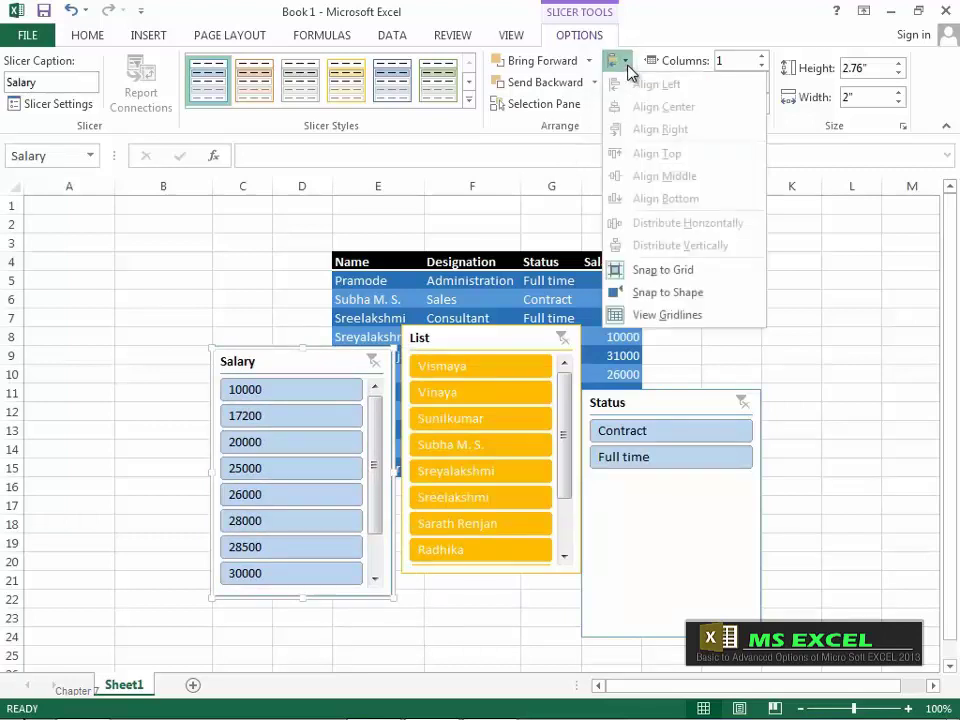
pyautogui.click(651, 298)
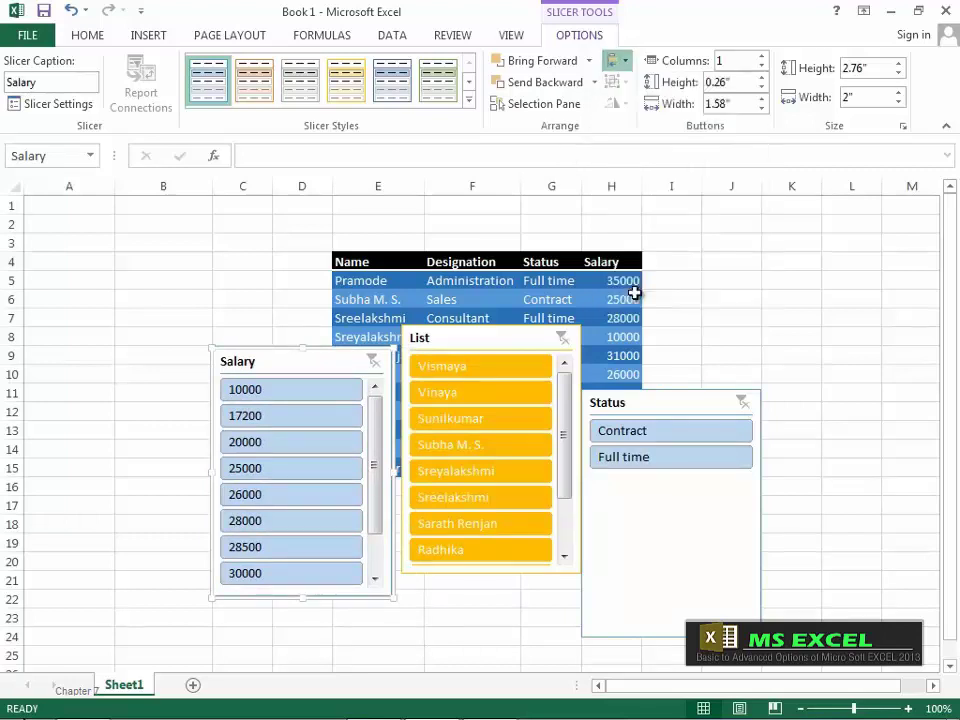
pyautogui.moveTo(328, 360); pyautogui.dragTo(332, 360)
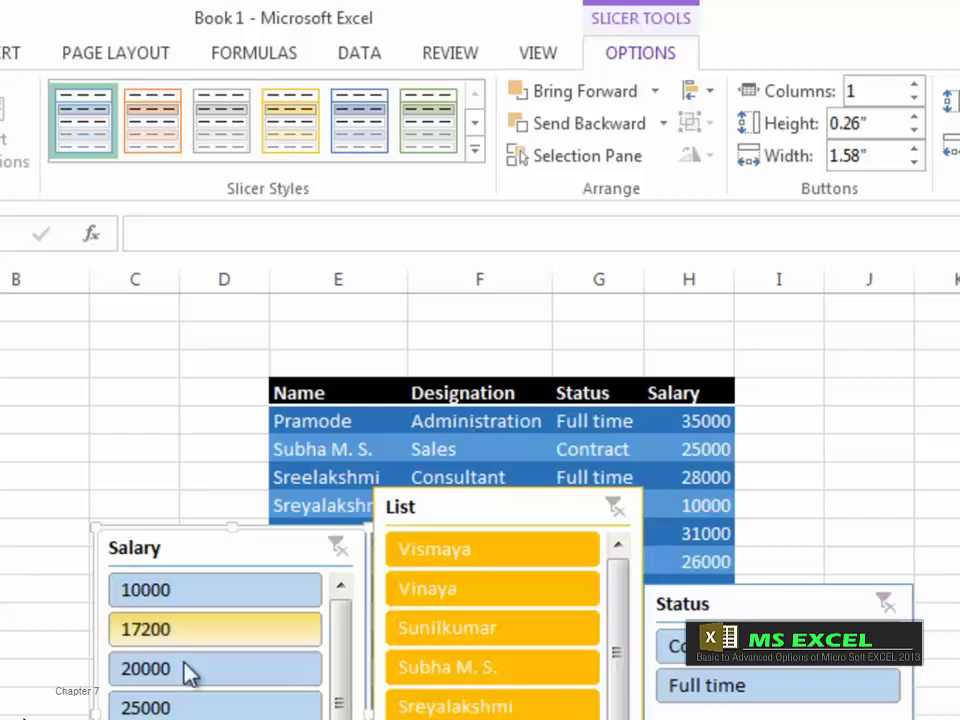
pyautogui.click(435, 518)
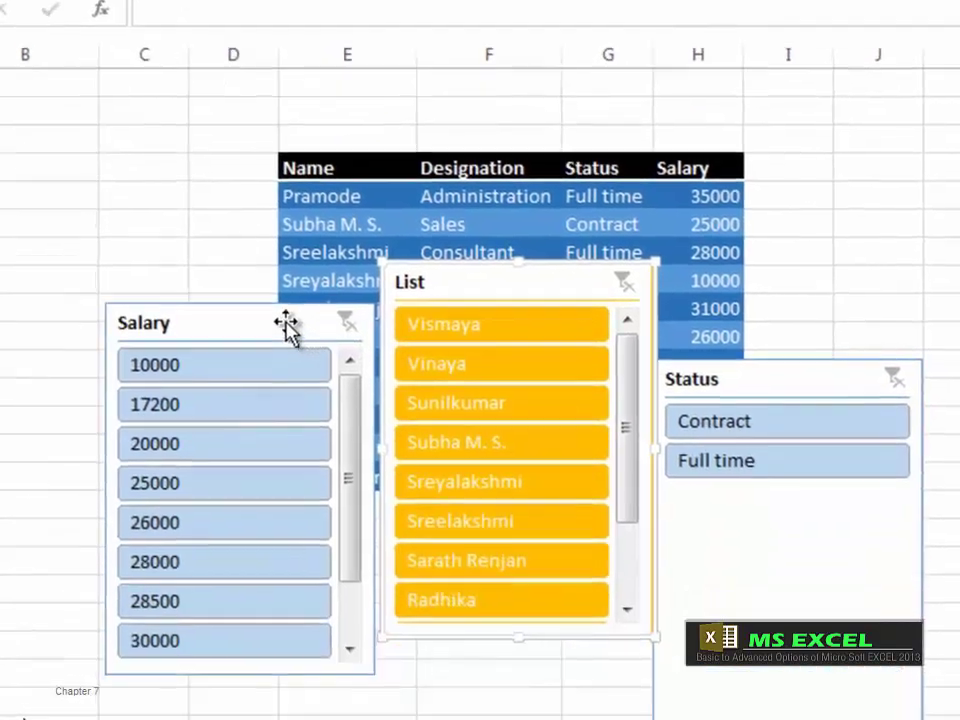
pyautogui.keyDown('ctrl'); pyautogui.click(268, 548); pyautogui.keyUp('ctrl')
pyautogui.moveTo(295, 285); pyautogui.dragTo(276, 251)
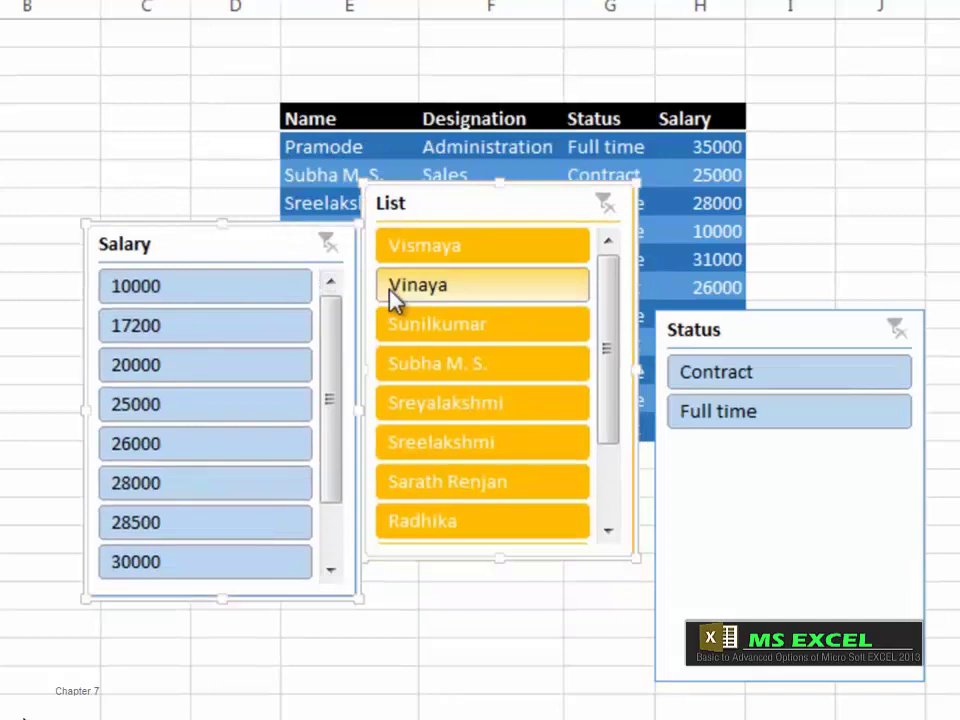
pyautogui.press('Delete')
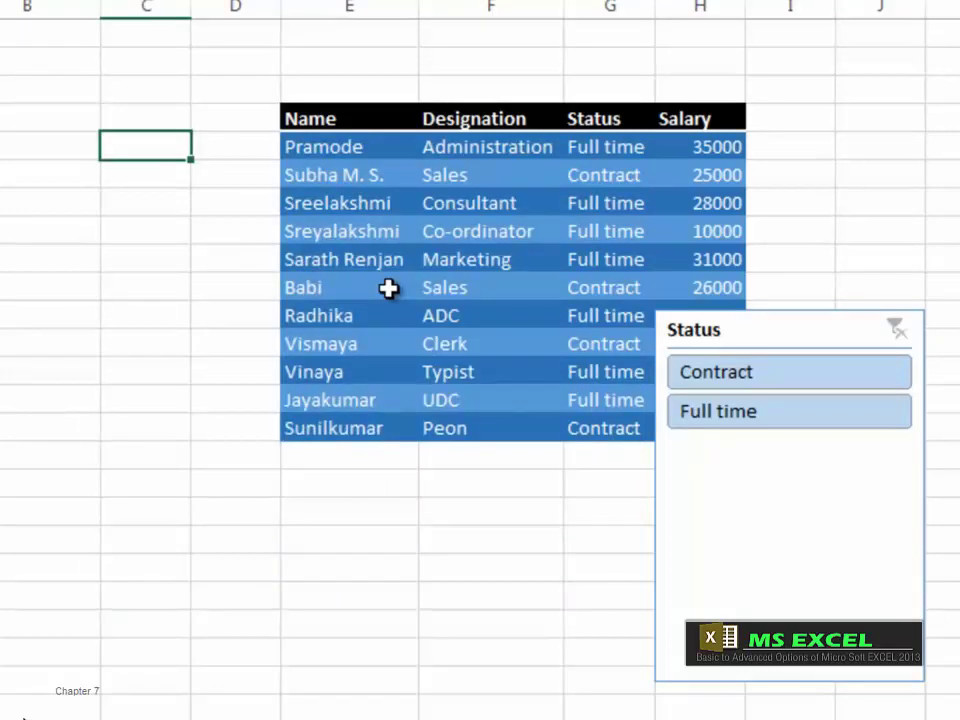
pyautogui.hotkey('ctrl', 'z')
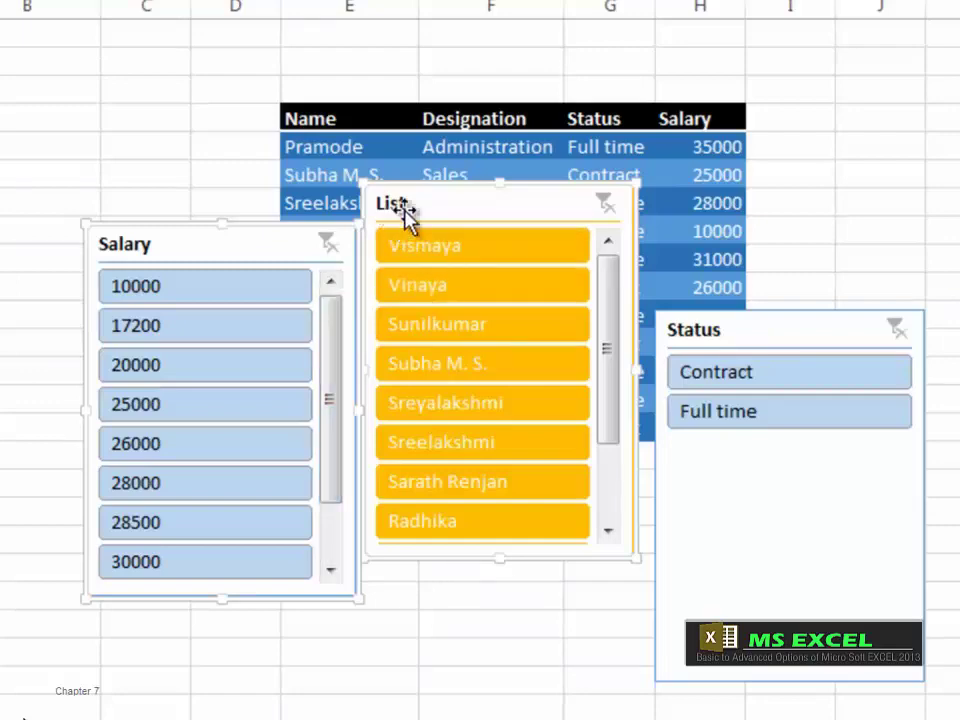
pyautogui.moveTo(405, 212); pyautogui.dragTo(420, 248)
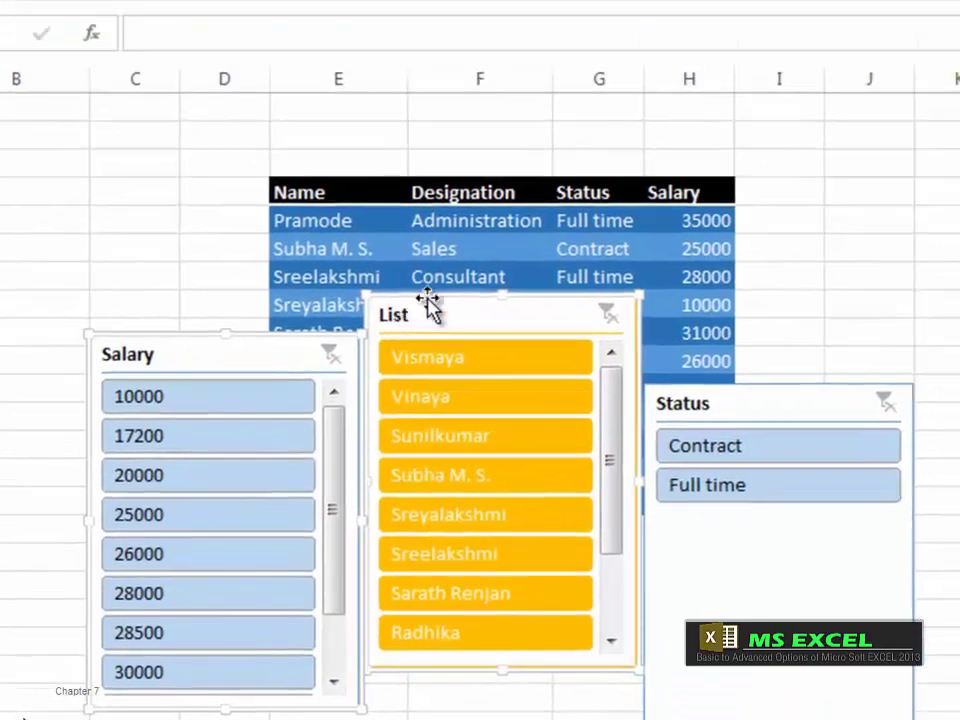
pyautogui.click(634, 58)
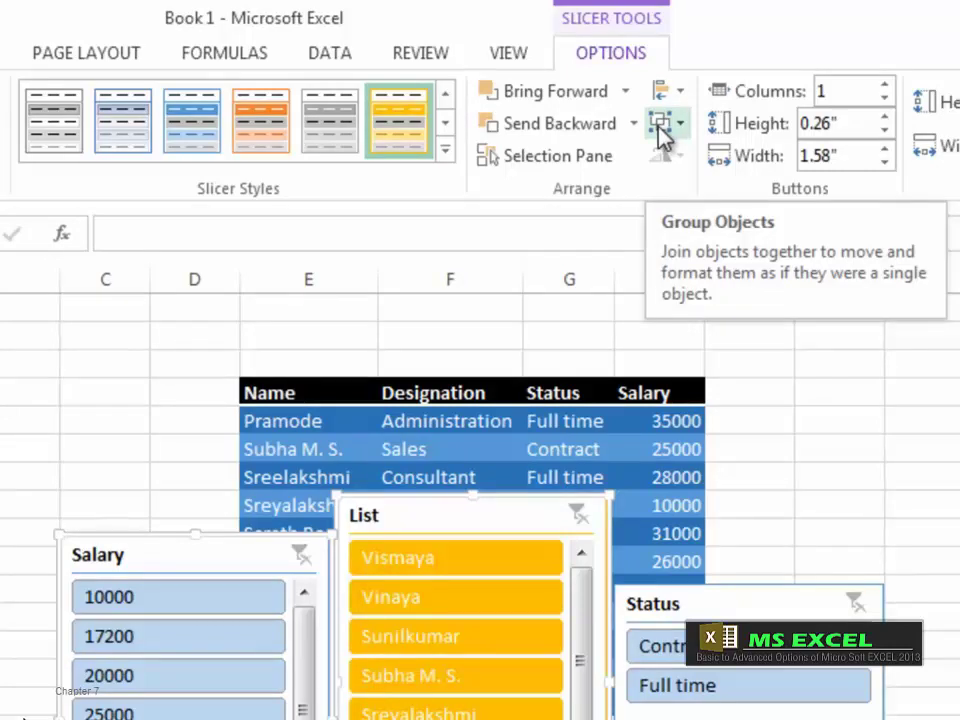
# Step: Group the Salary and List slicers and move the group over the Name column
pyautogui.click(671, 131)
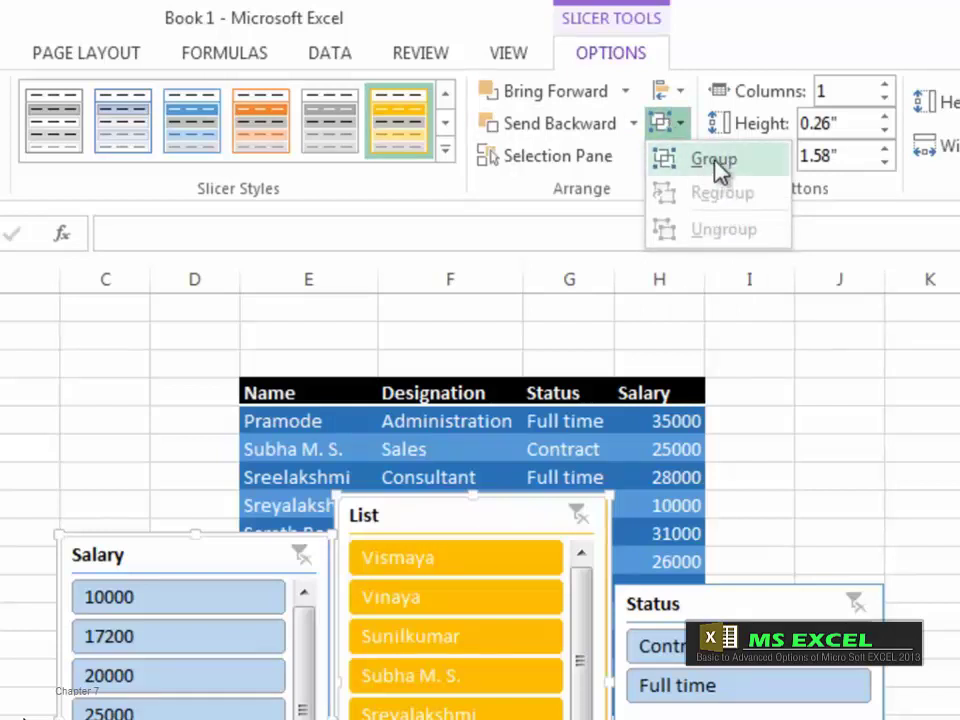
pyautogui.click(716, 164)
pyautogui.click(25, 616)
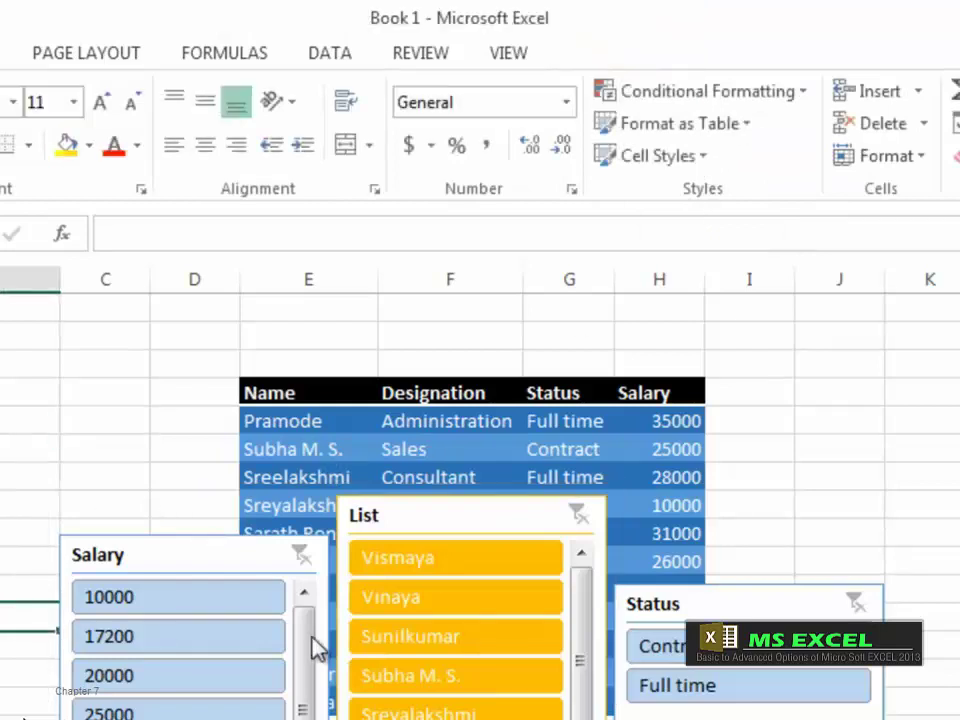
pyautogui.click(200, 562)
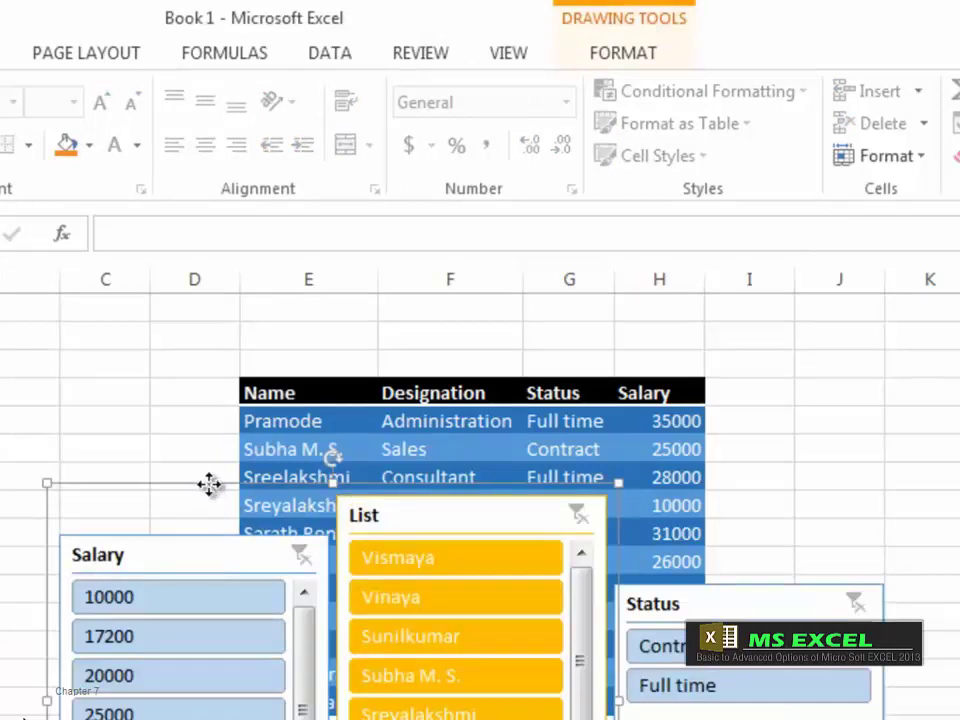
pyautogui.moveTo(209, 485); pyautogui.dragTo(124, 445)
# Step: Reposition the Salary slicer, move the group further up-left, then delete and undo it
pyautogui.click(92, 508)
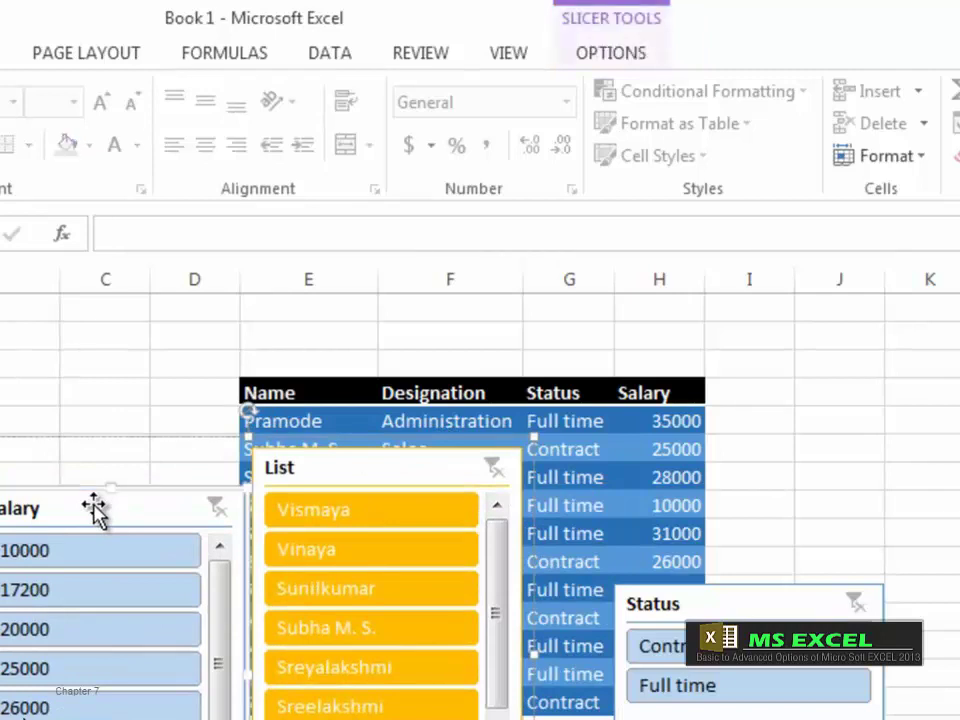
pyautogui.moveTo(103, 501); pyautogui.dragTo(184, 572)
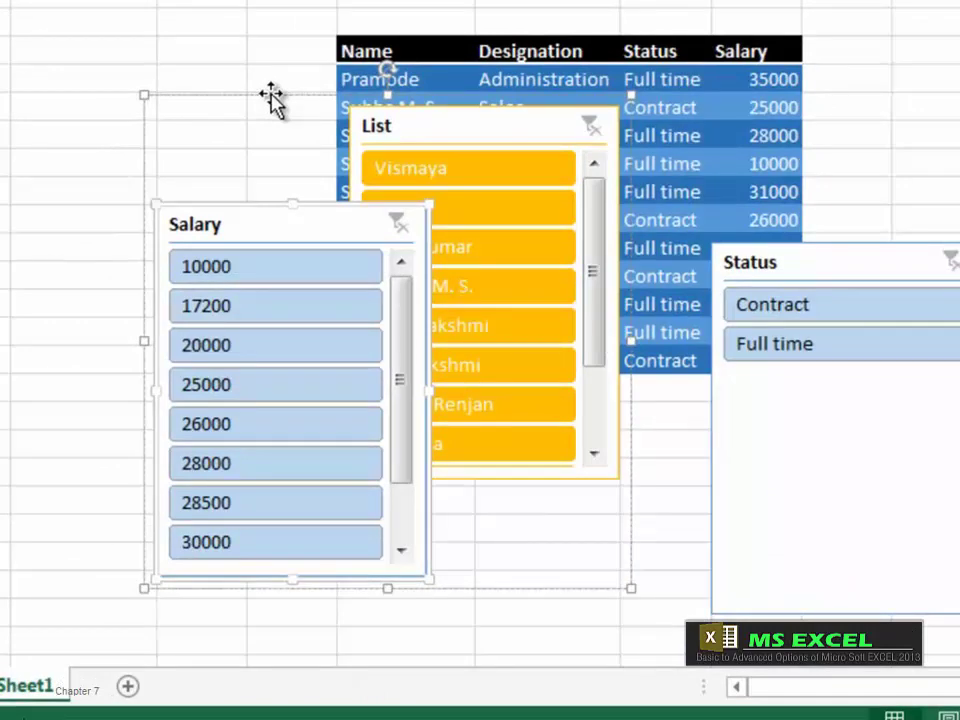
pyautogui.moveTo(272, 97); pyautogui.dragTo(154, 30)
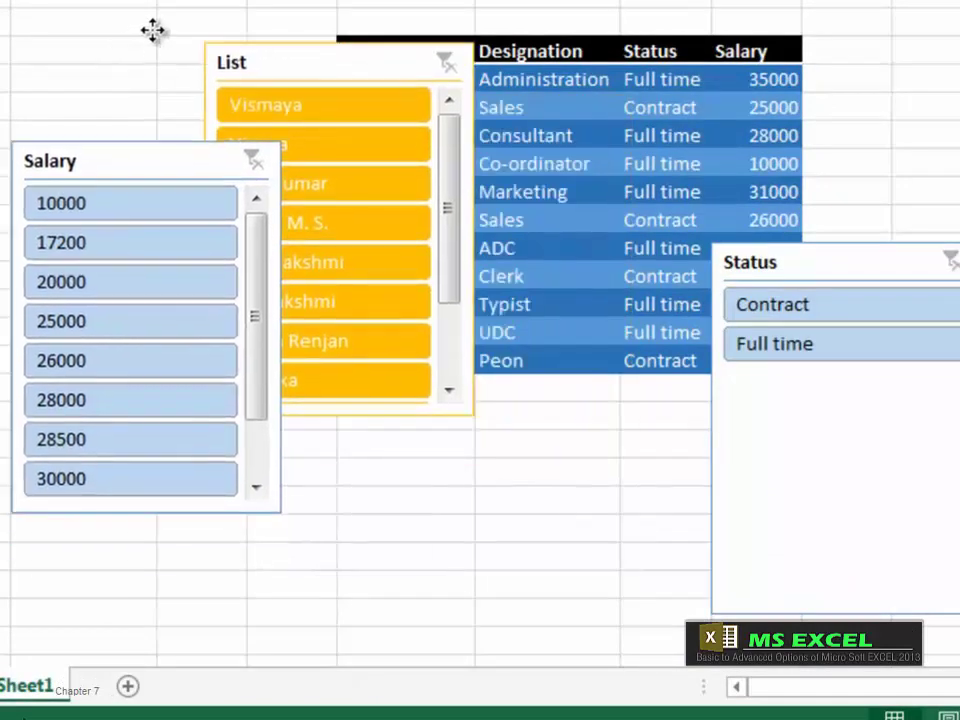
pyautogui.press('Delete')
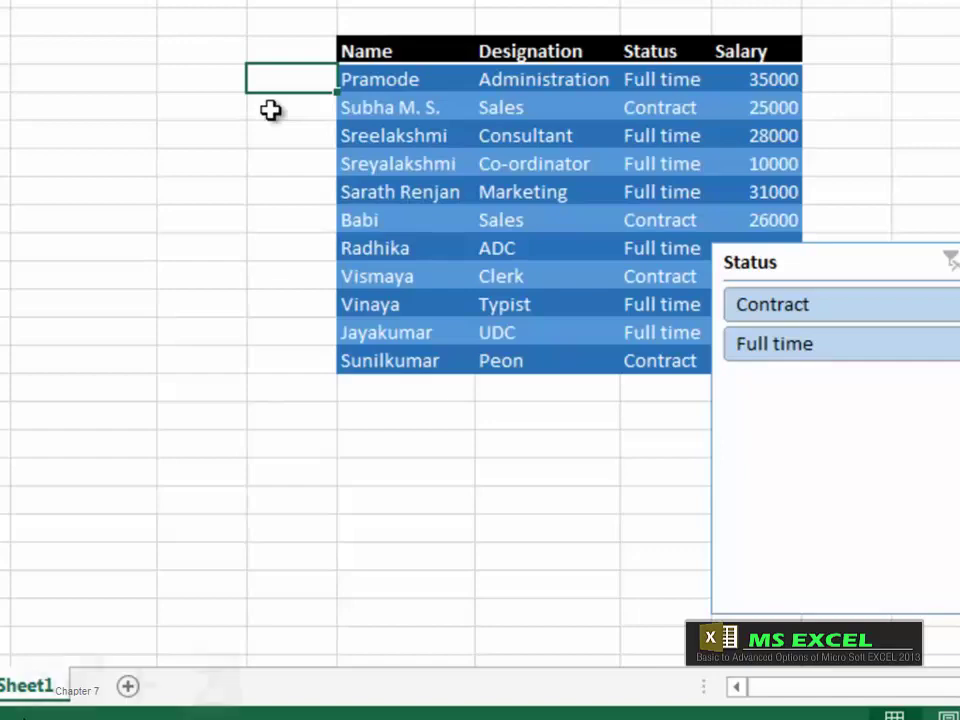
pyautogui.hotkey('ctrl', 'z')
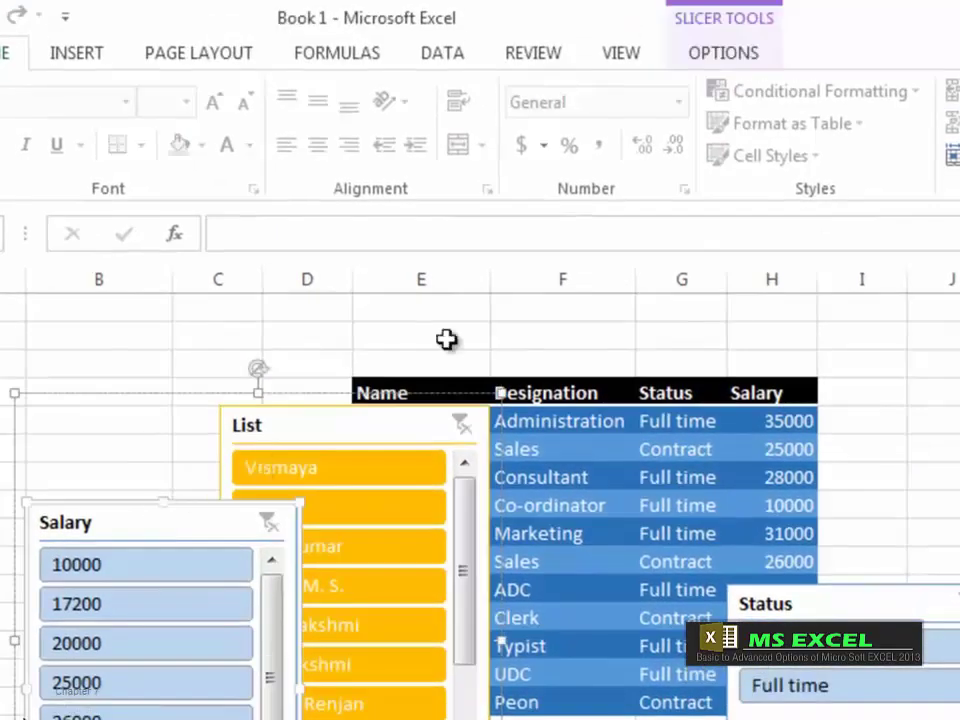
# Step: Ungroup the List, Salary and Status slicers, then shift the Salary slicer a little
pyautogui.click(752, 57)
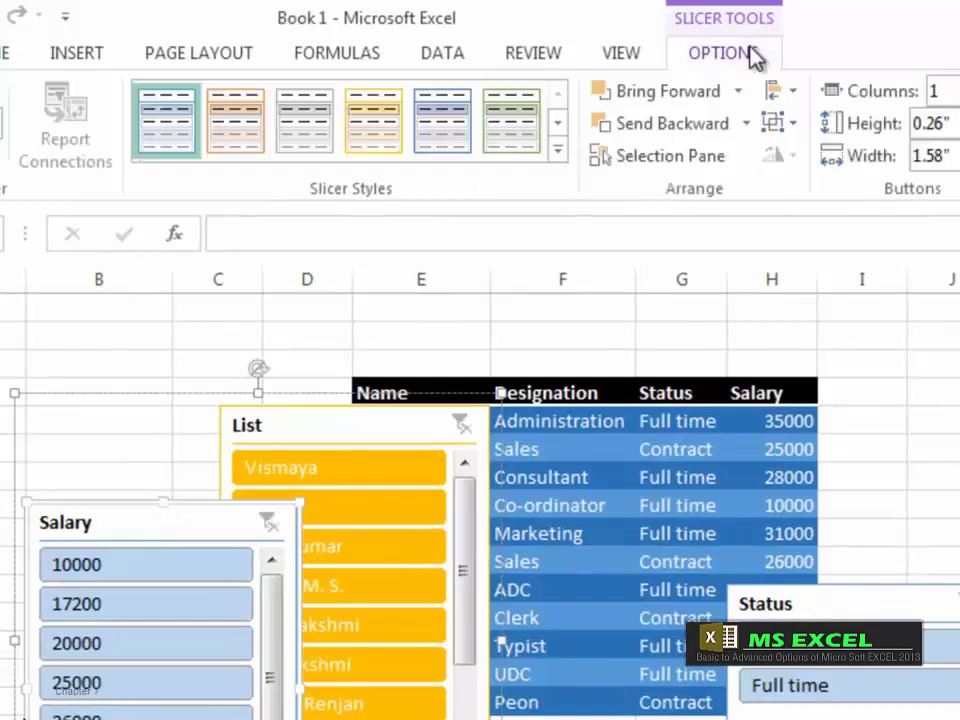
pyautogui.click(796, 130)
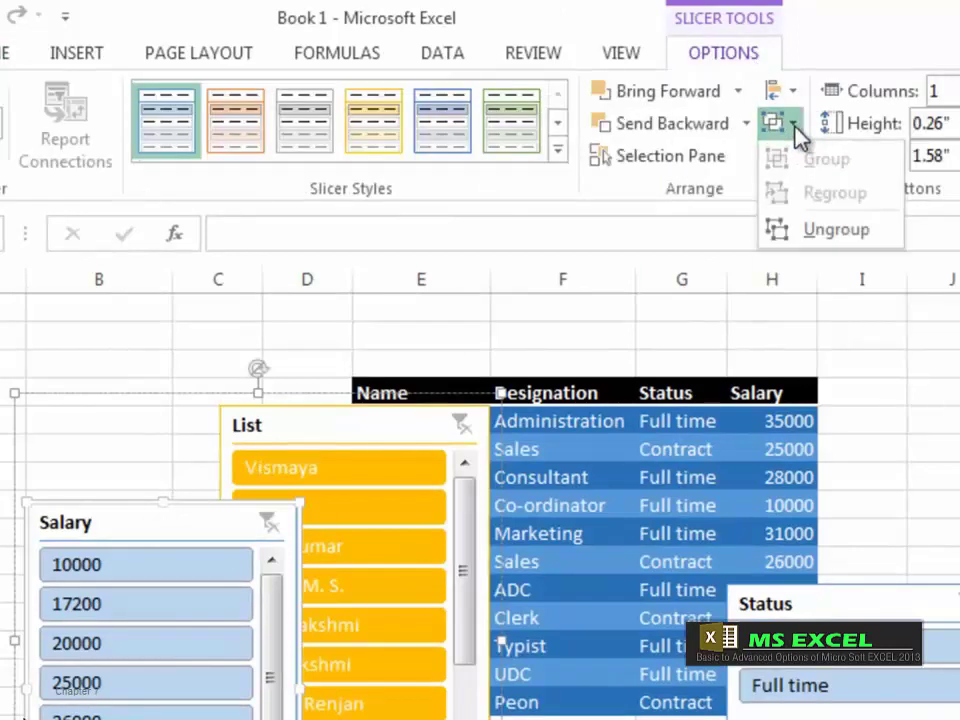
pyautogui.click(838, 232)
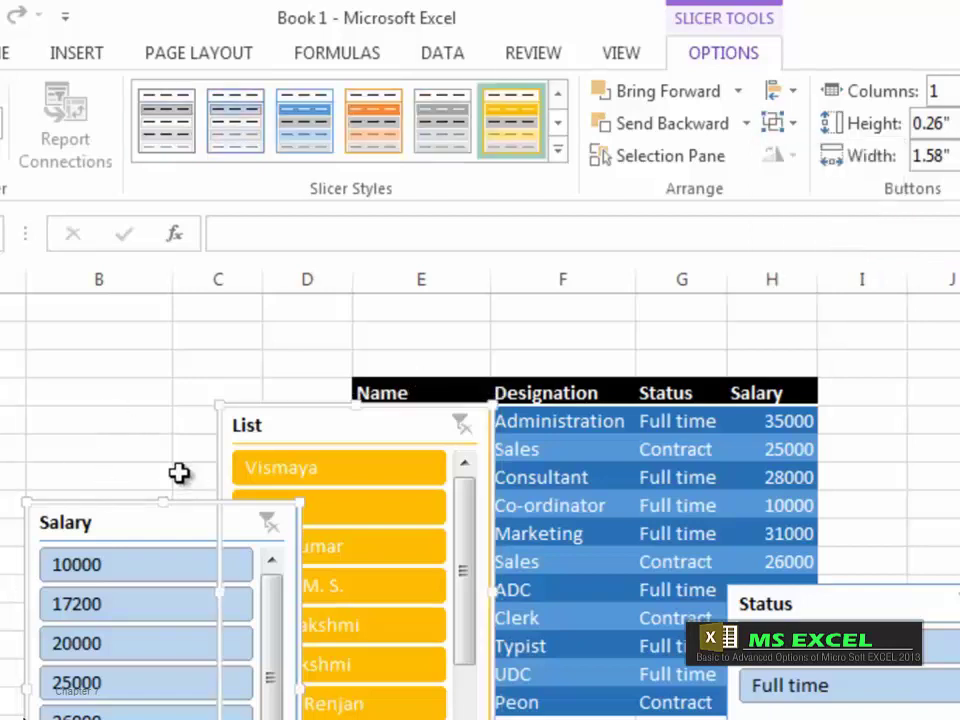
pyautogui.click(118, 448)
pyautogui.click(141, 527)
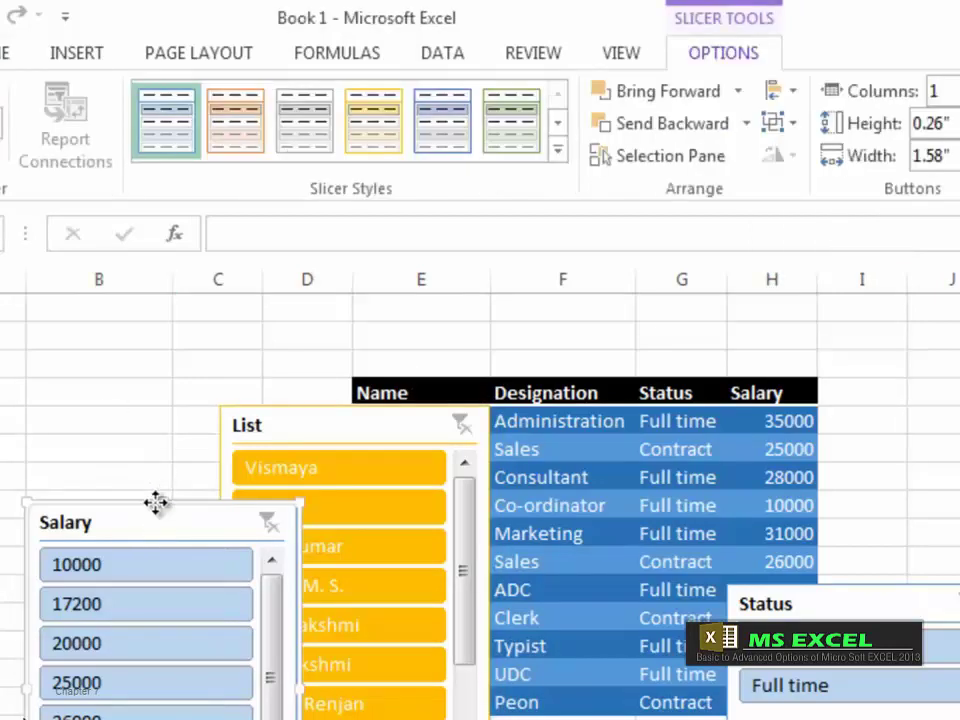
pyautogui.moveTo(156, 504); pyautogui.dragTo(186, 505)
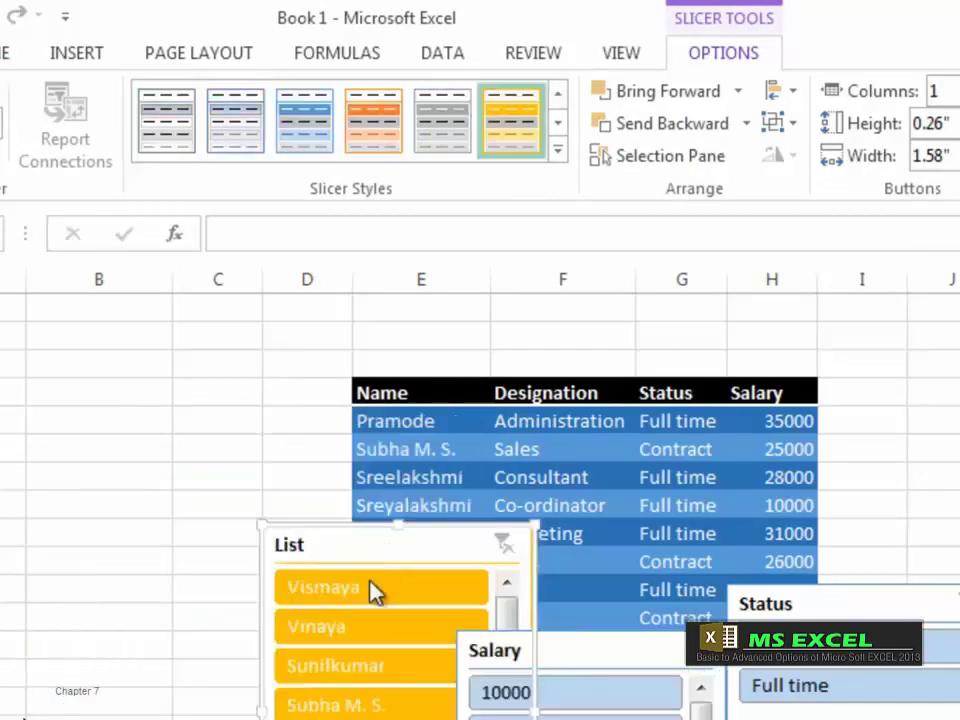
# Step: Regroup the three slicers, reposition the group, and move Salary up beside List
pyautogui.click(791, 126)
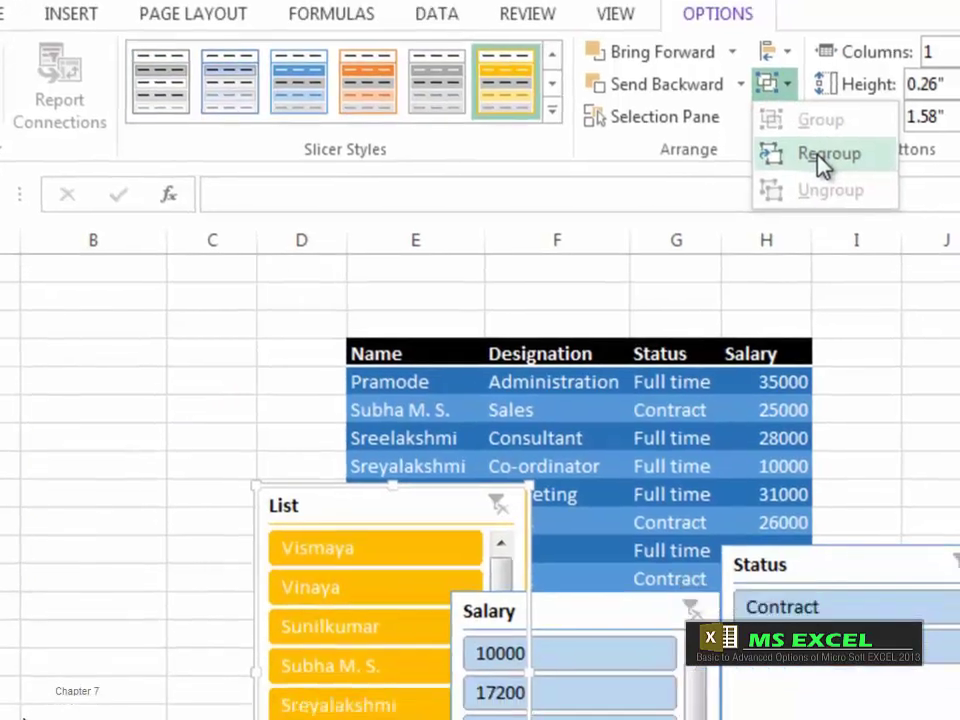
pyautogui.click(830, 200)
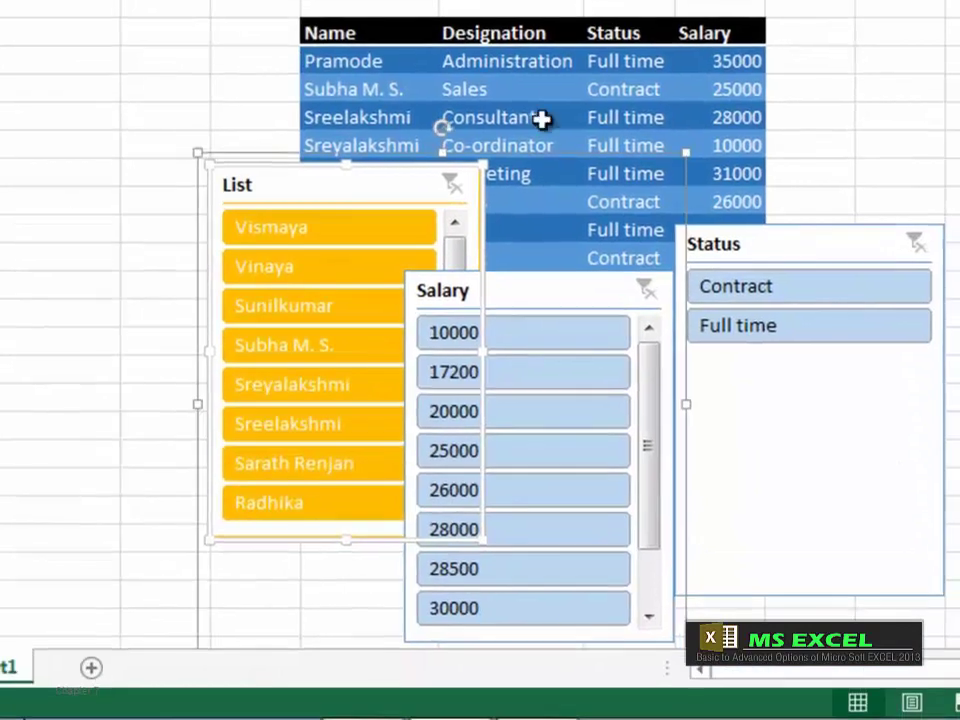
pyautogui.moveTo(246, 152); pyautogui.dragTo(218, 75)
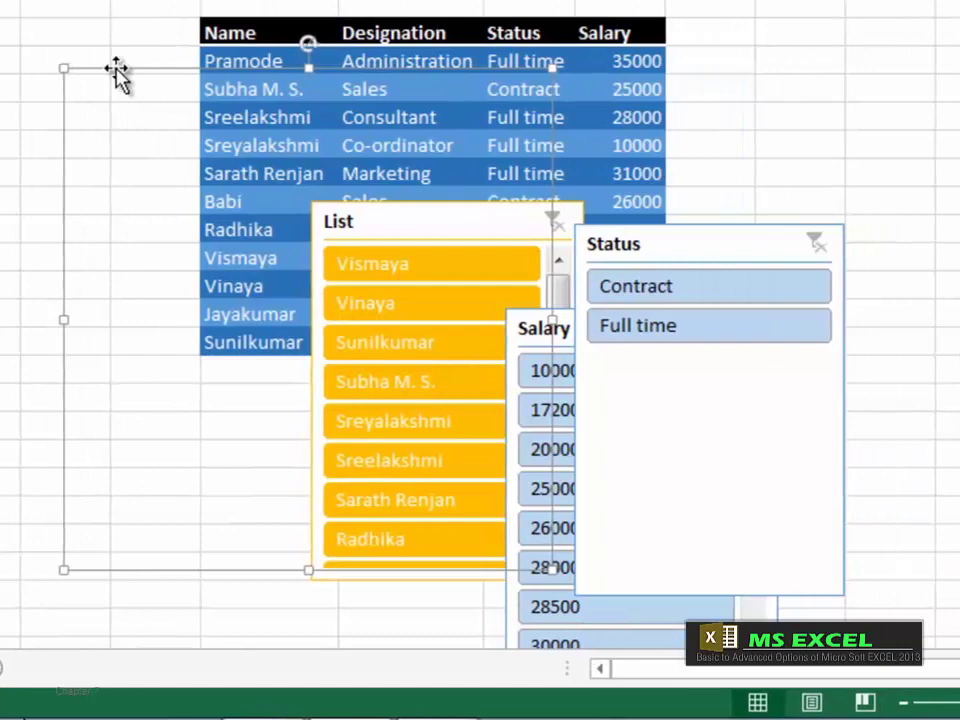
pyautogui.moveTo(118, 79); pyautogui.dragTo(152, 163)
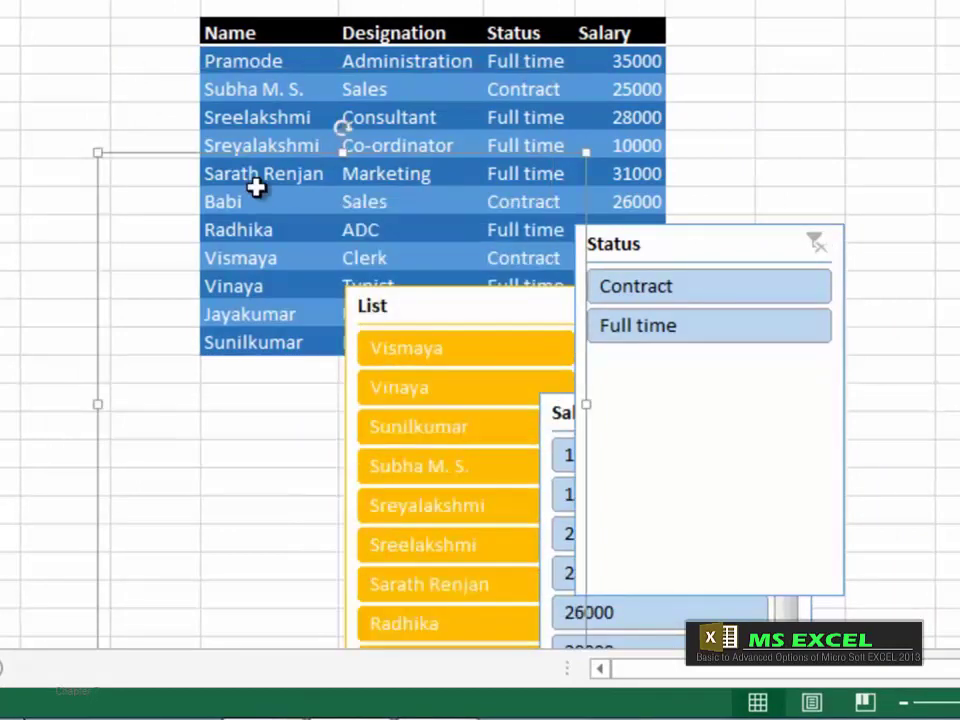
pyautogui.moveTo(446, 274); pyautogui.dragTo(450, 197)
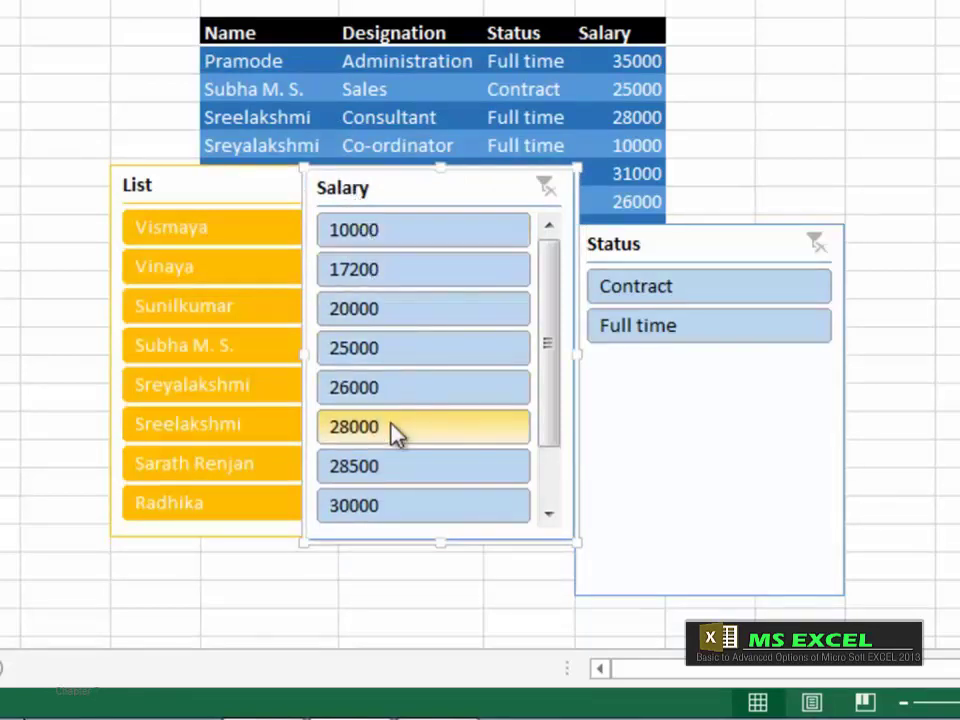
pyautogui.moveTo(561, 343); pyautogui.dragTo(553, 289)
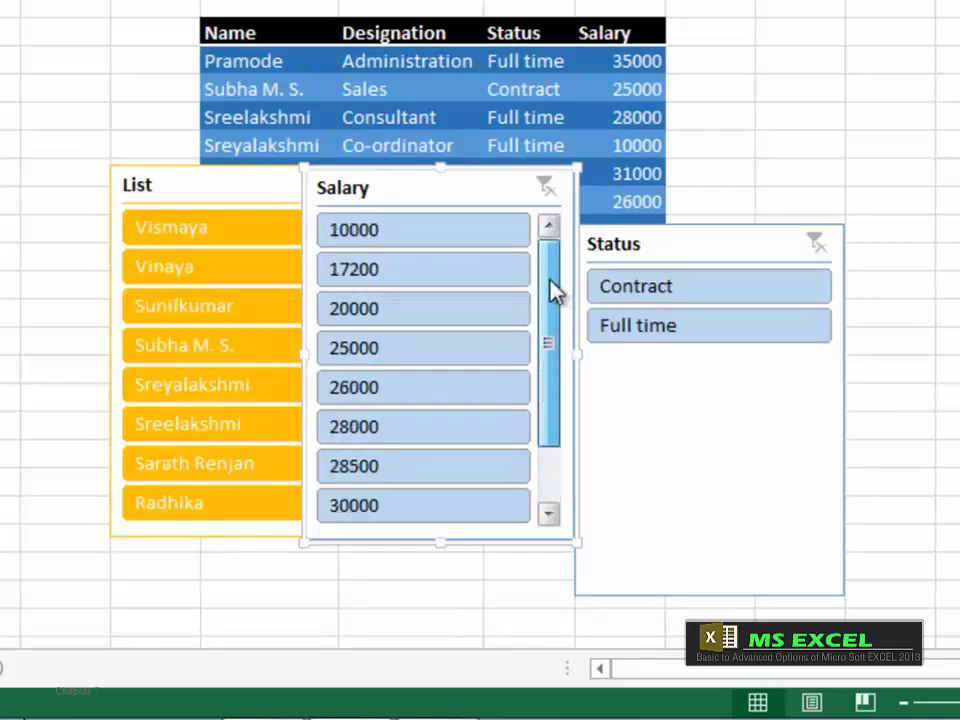
# Step: Drag the Salary slicer's sizing handles to enlarge it, then pull its bottom edge back in
pyautogui.moveTo(577, 543); pyautogui.dragTo(596, 626)
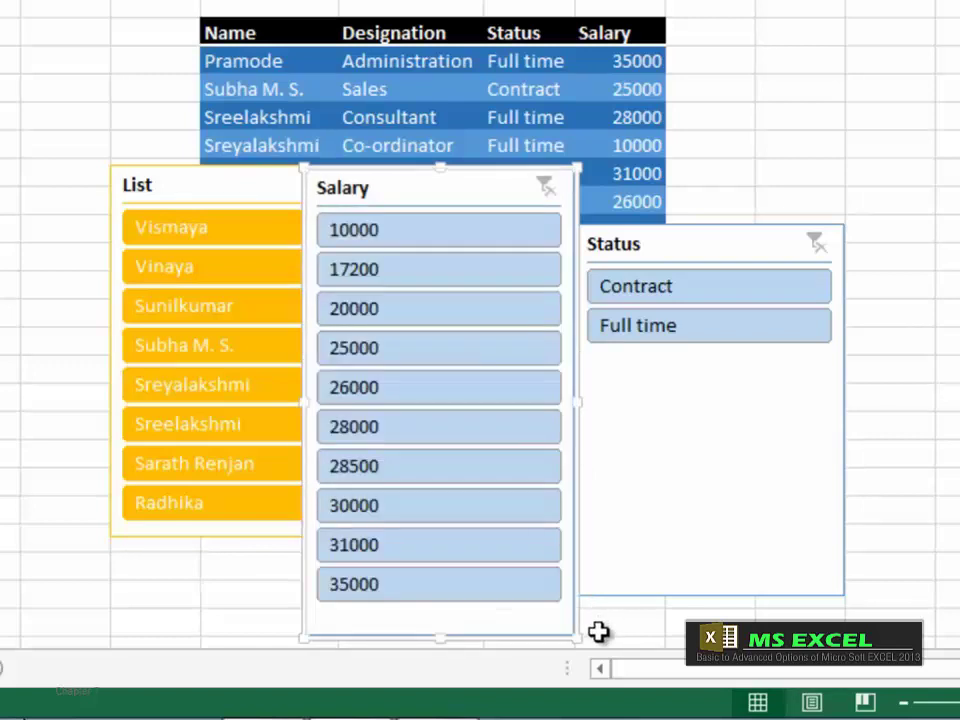
pyautogui.moveTo(579, 403); pyautogui.dragTo(508, 394)
pyautogui.moveTo(392, 639); pyautogui.dragTo(400, 552)
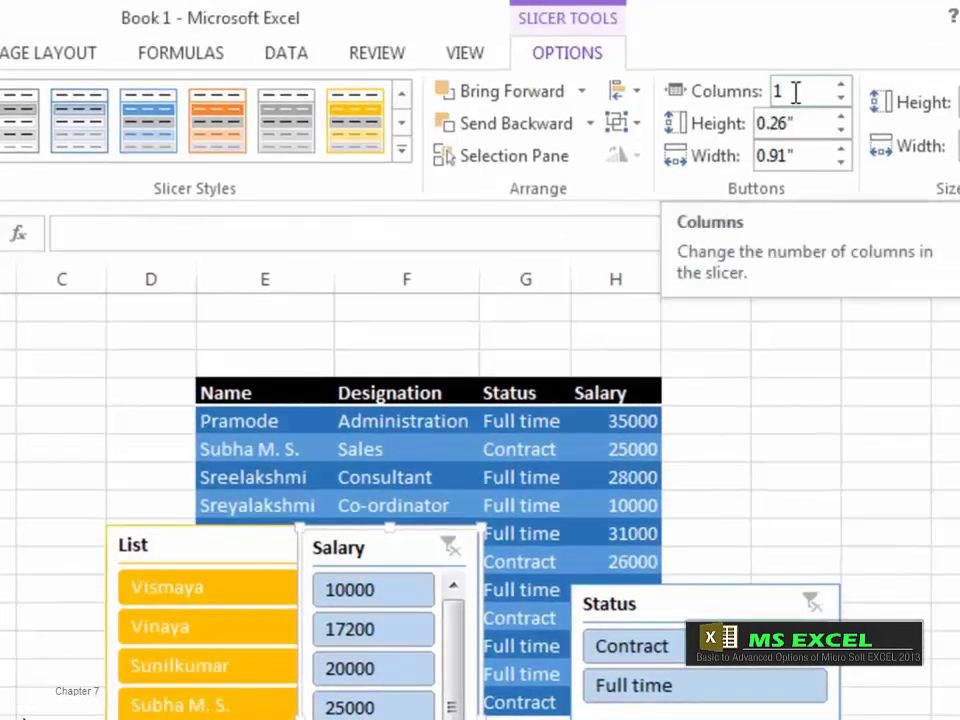
# Step: Set the Salary slicer's button Columns to 3 and drag its right edge wider
pyautogui.click(785, 91)
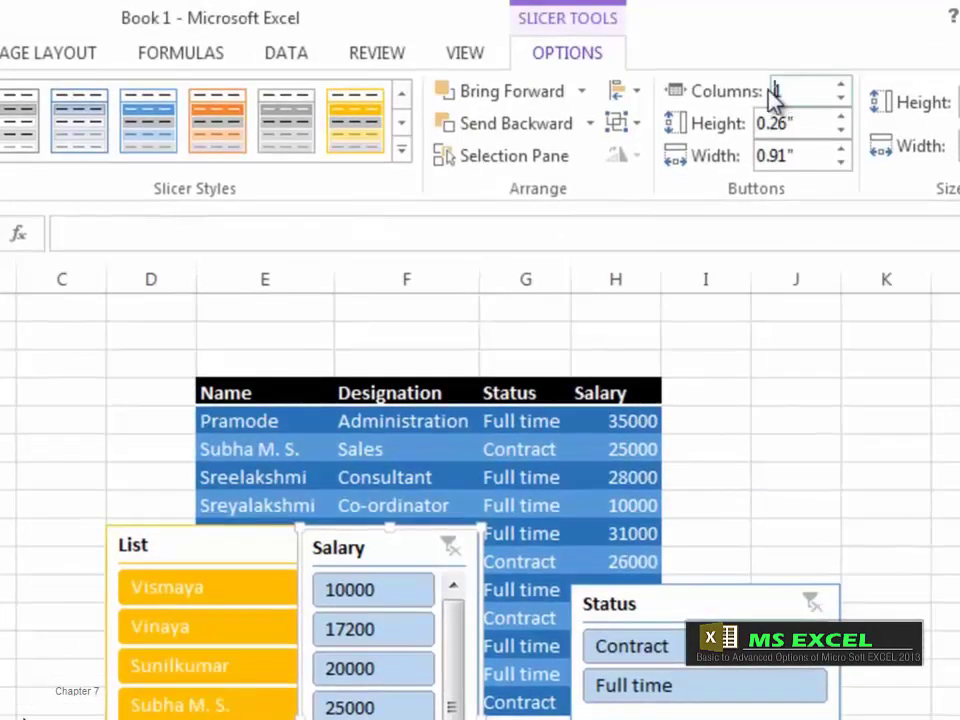
pyautogui.doubleClick(785, 91)
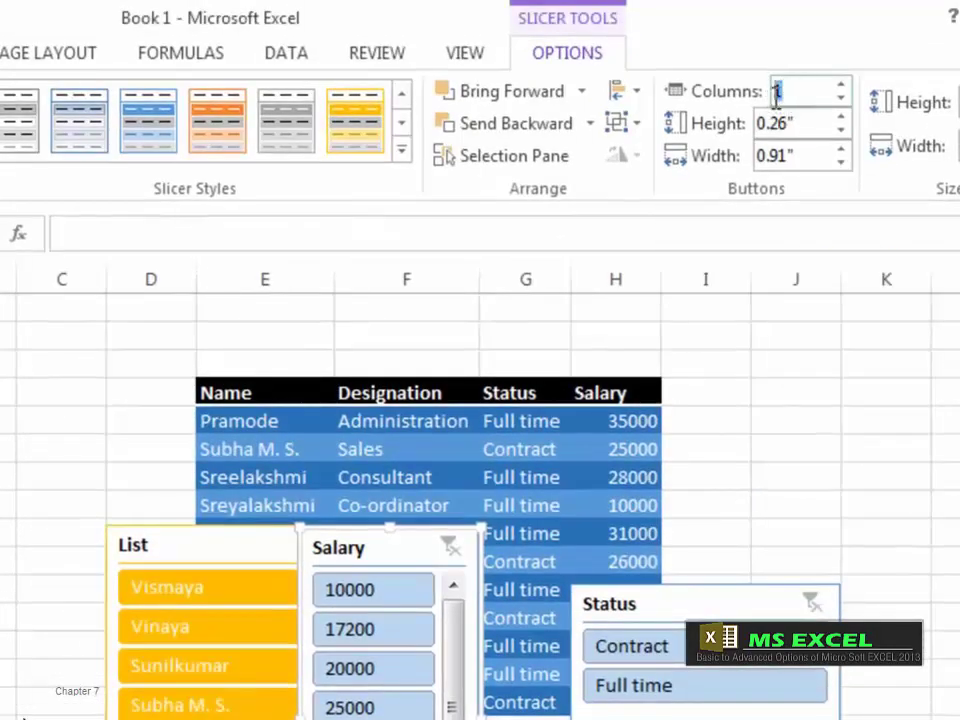
pyautogui.click(840, 87)
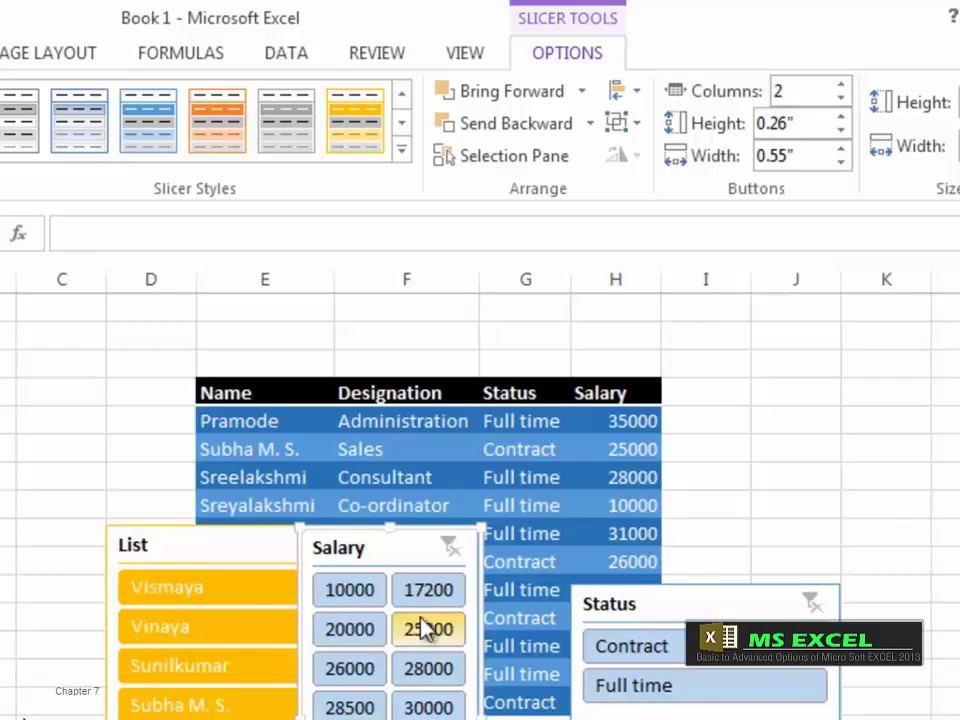
pyautogui.click(842, 88)
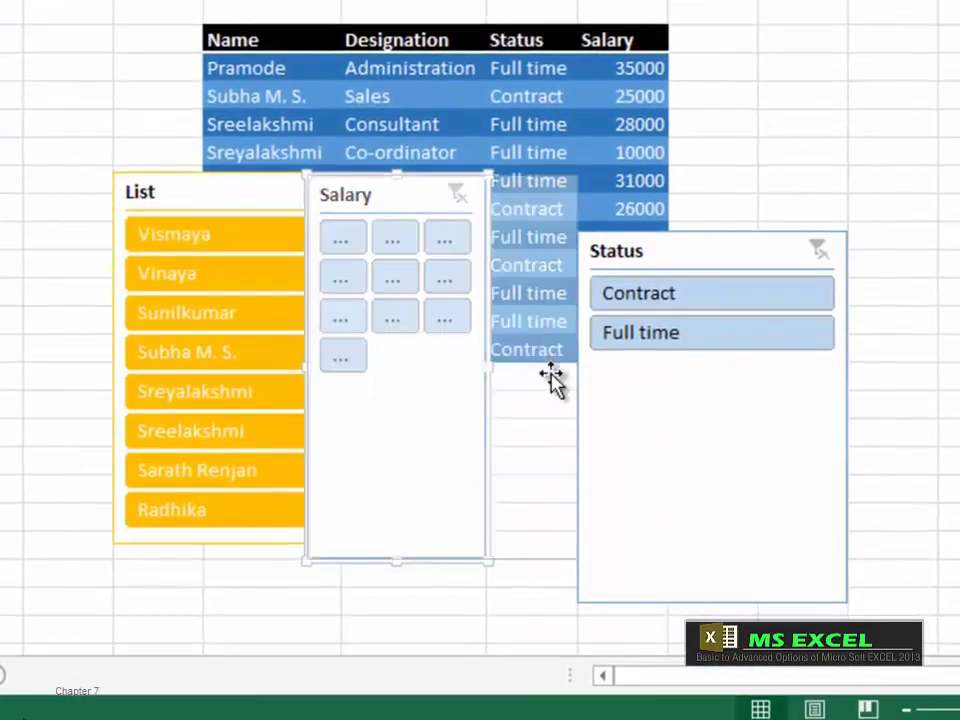
pyautogui.moveTo(552, 378); pyautogui.dragTo(580, 368)
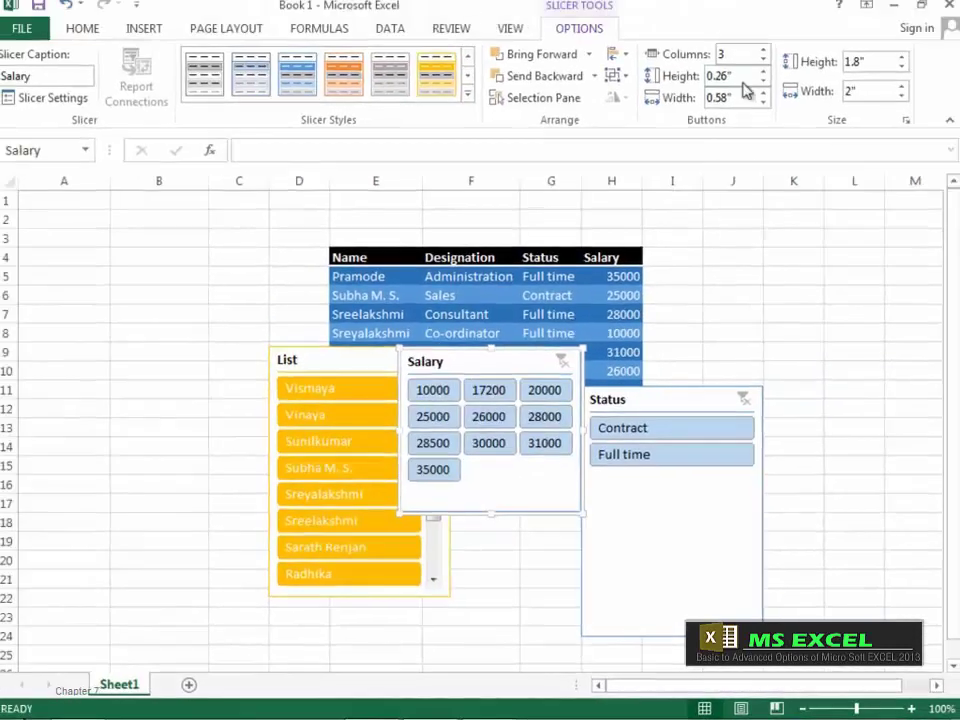
# Step: Adjust the Salary slicer's button height to 0.2" and button width to 0.5"
pyautogui.click(762, 78)
pyautogui.click(762, 78)
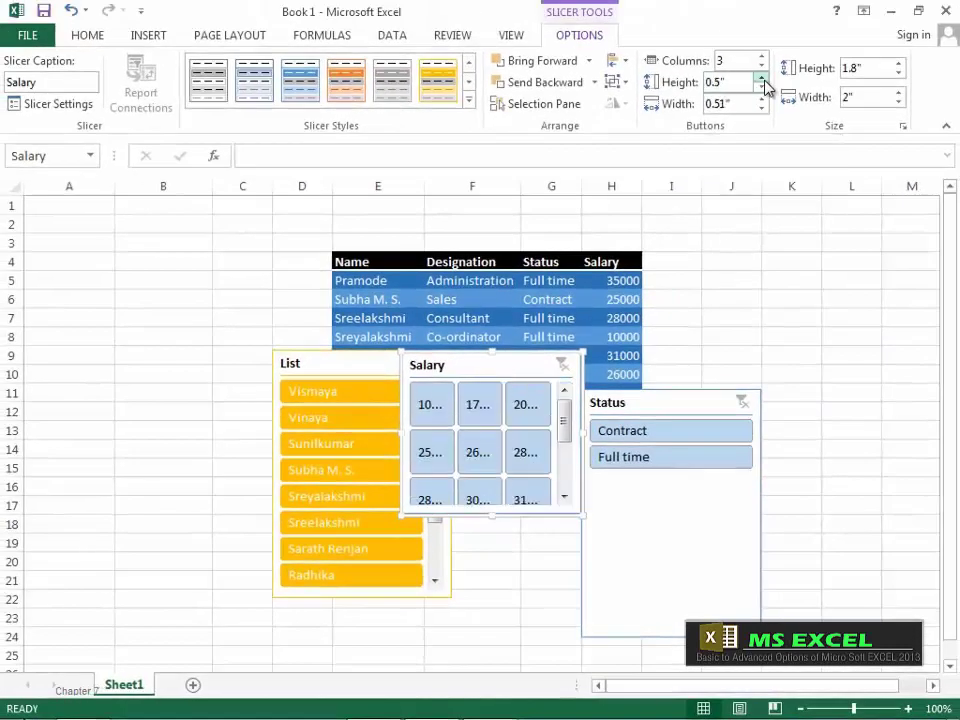
pyautogui.click(762, 78)
pyautogui.click(762, 78)
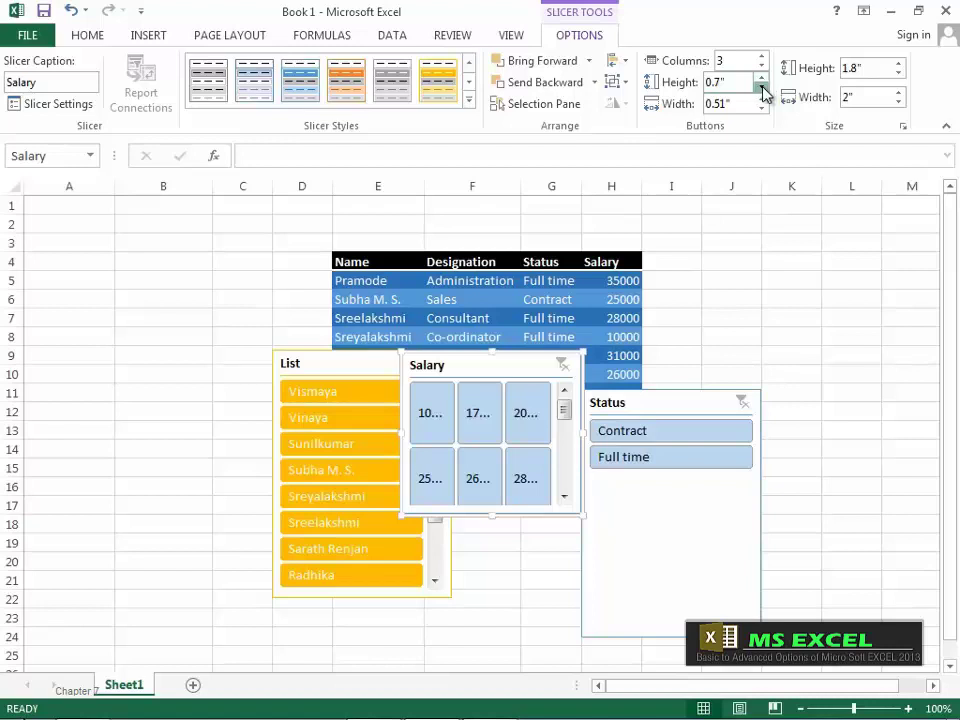
pyautogui.click(762, 88)
pyautogui.click(762, 88)
pyautogui.click(762, 88)
pyautogui.click(762, 88)
pyautogui.click(762, 88)
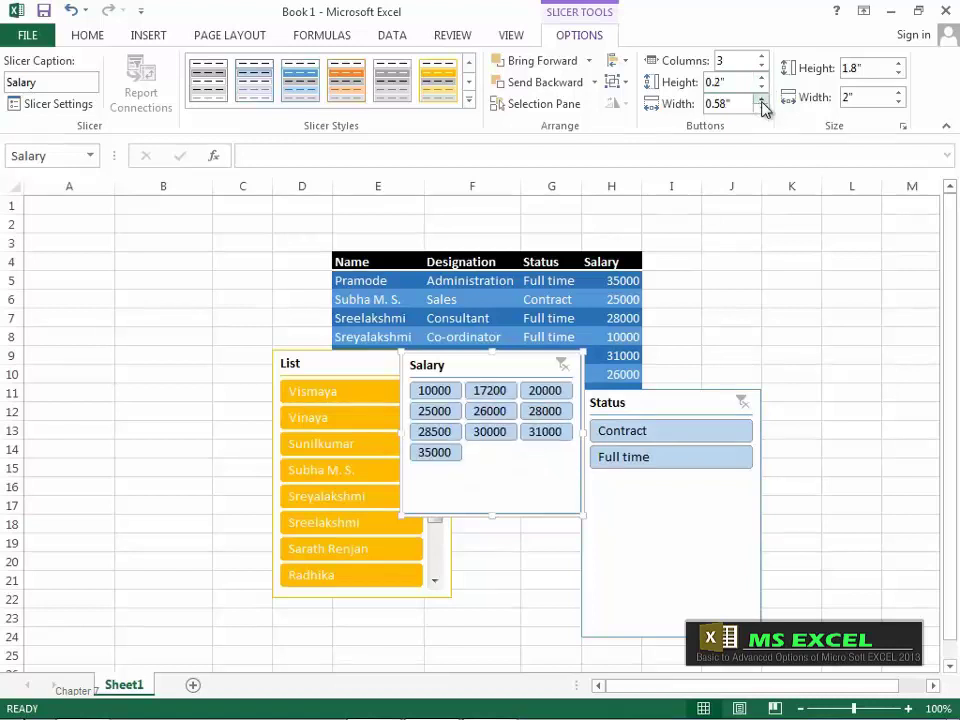
pyautogui.click(762, 100)
pyautogui.click(762, 100)
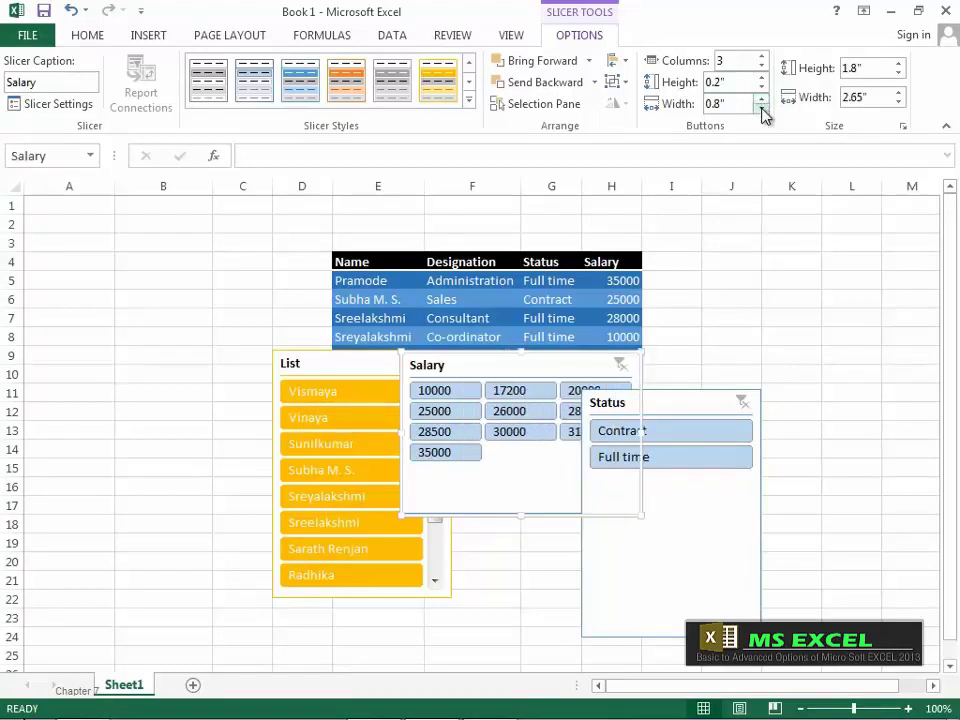
pyautogui.click(762, 108)
pyautogui.click(762, 108)
pyautogui.click(762, 108)
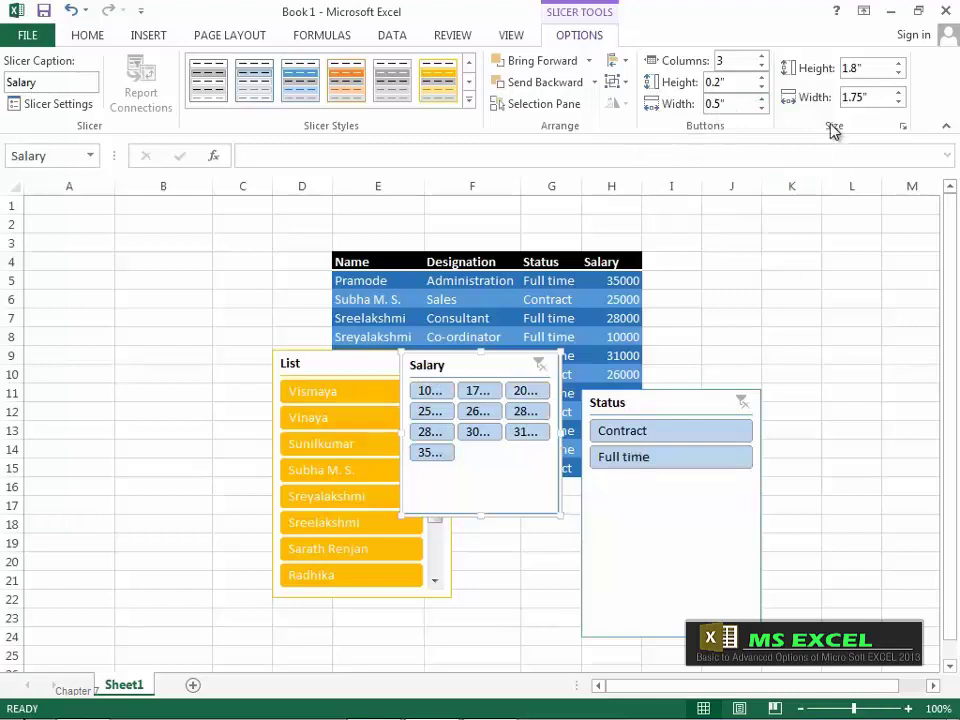
# Step: Raise the Salary slicer's height to 3.1 inches
pyautogui.doubleClick(901, 65)
pyautogui.doubleClick(901, 65)
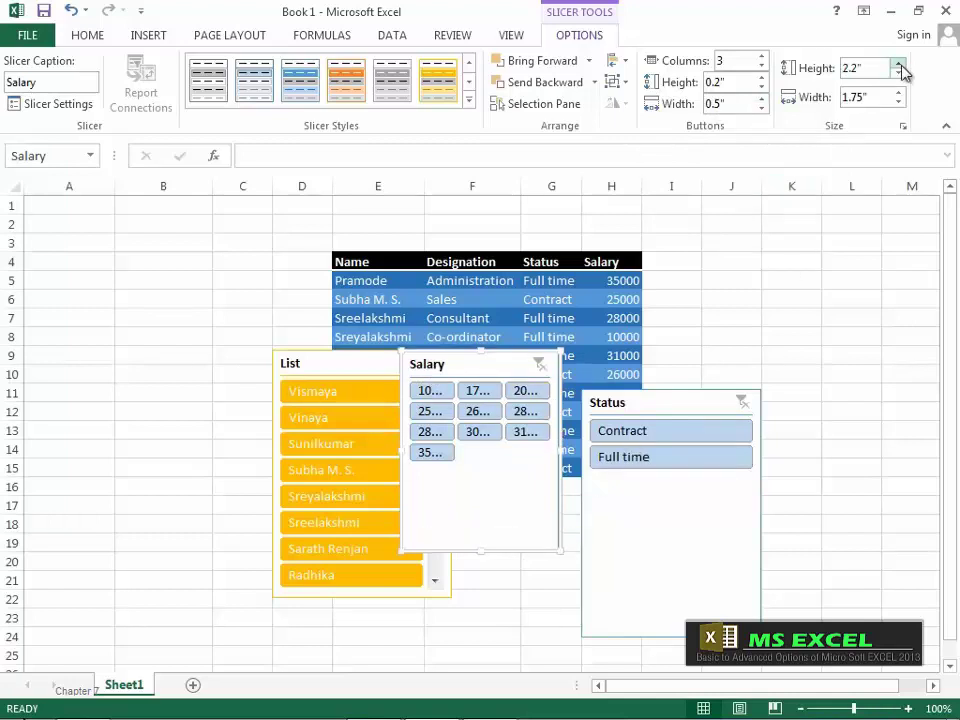
pyautogui.tripleClick(901, 65)
pyautogui.click(901, 65)
pyautogui.click(901, 65)
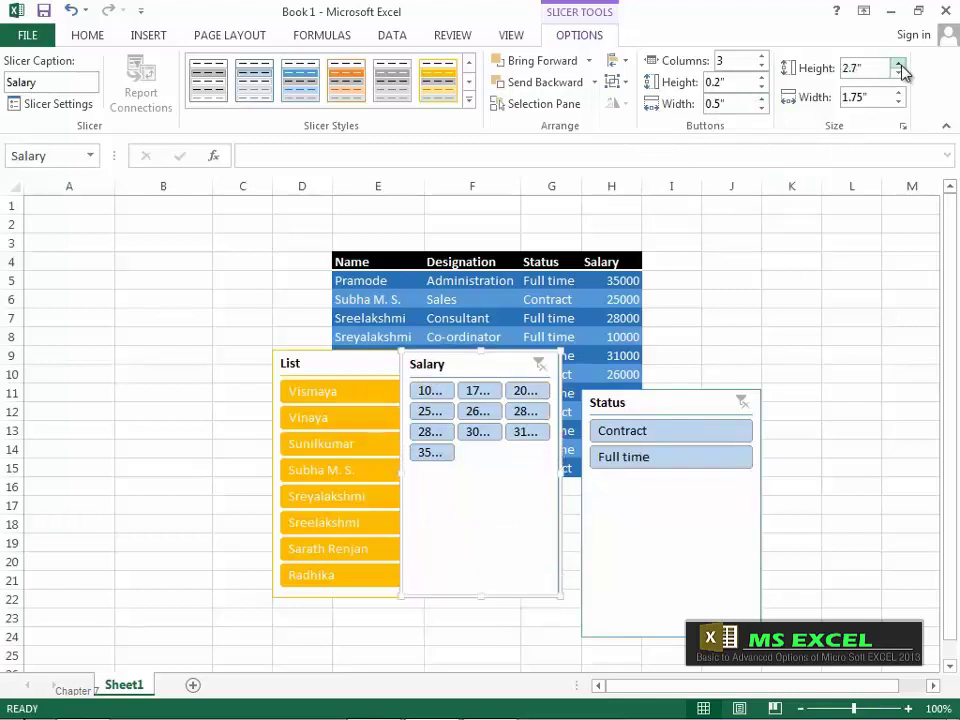
pyautogui.tripleClick(901, 65)
pyautogui.click(901, 65)
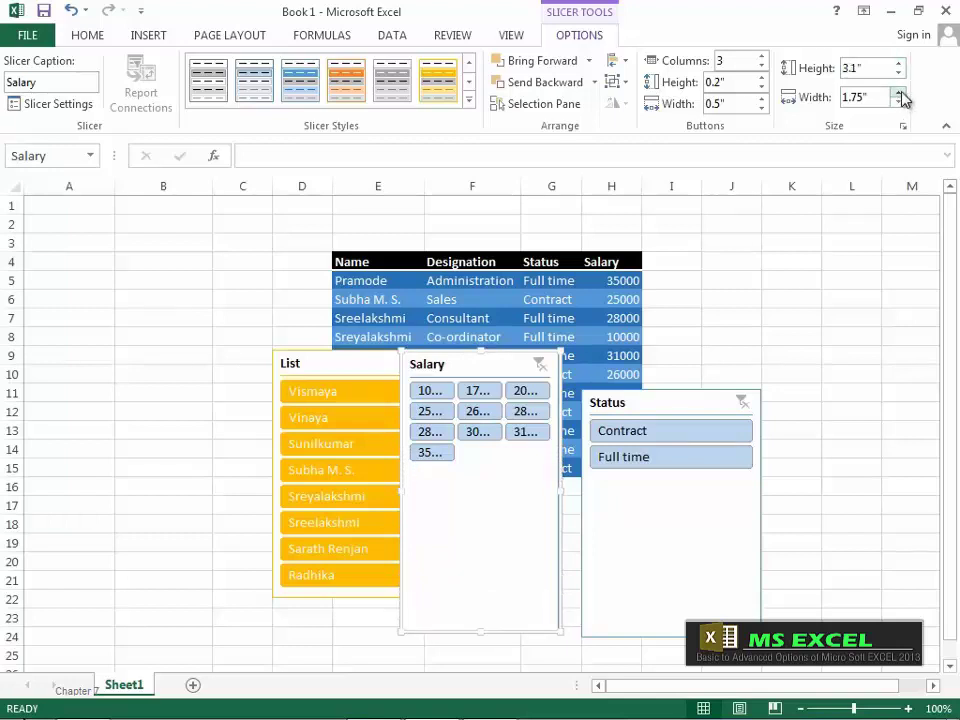
# Step: Widen the Salary slicer to 2.5 inches, then narrow it to 1.5 inches
pyautogui.click(900, 92)
pyautogui.doubleClick(900, 92)
pyautogui.doubleClick(900, 92)
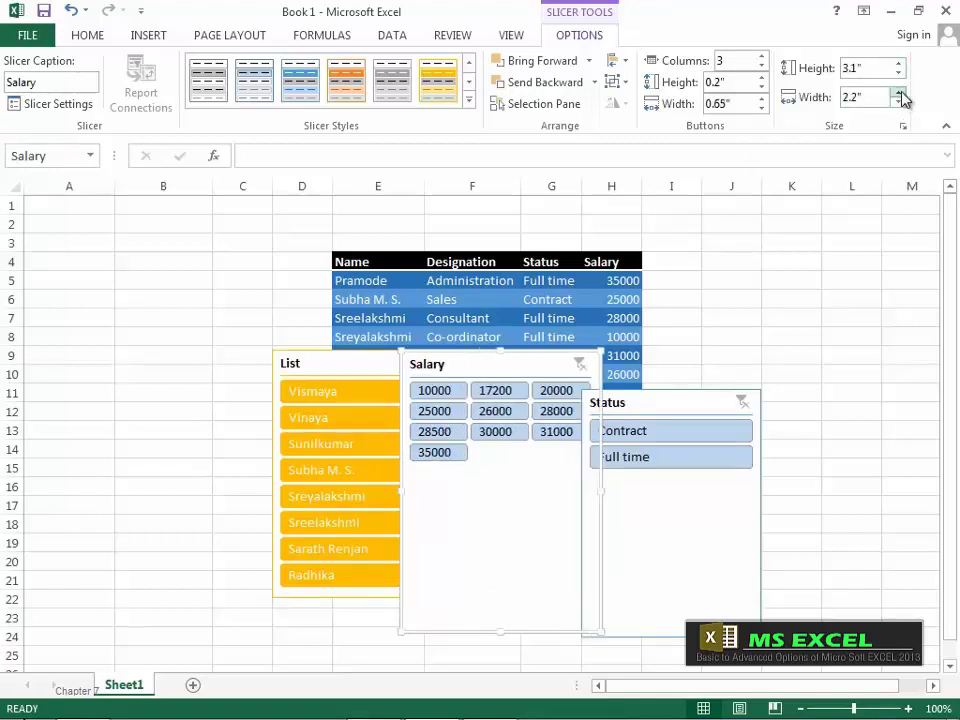
pyautogui.doubleClick(900, 92)
pyautogui.click(900, 92)
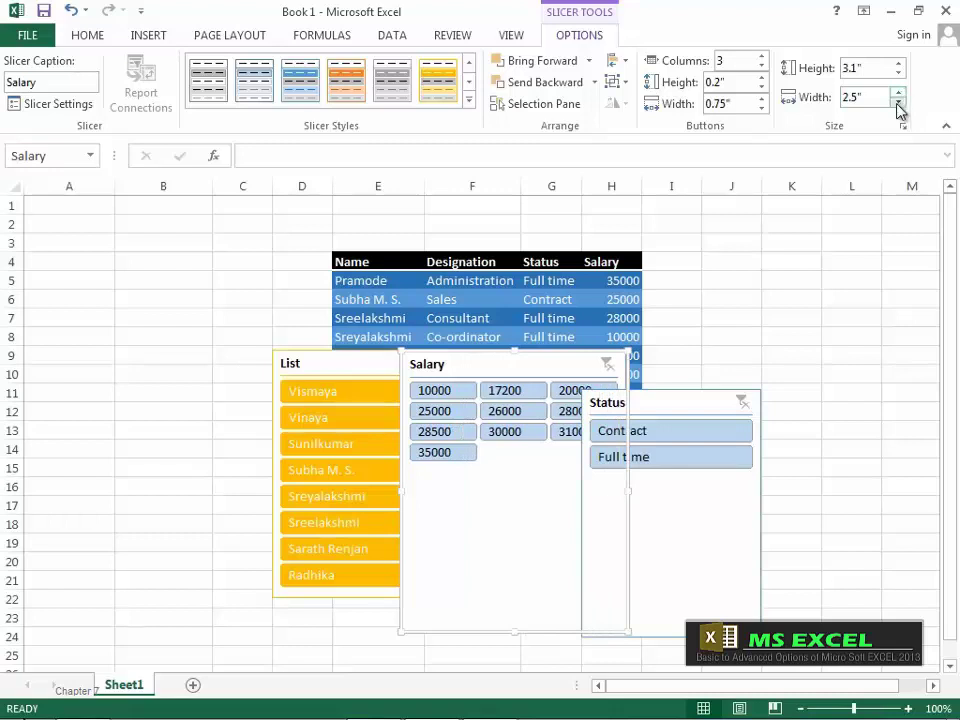
pyautogui.tripleClick(899, 104)
pyautogui.doubleClick(899, 104)
pyautogui.tripleClick(899, 104)
pyautogui.click(899, 104)
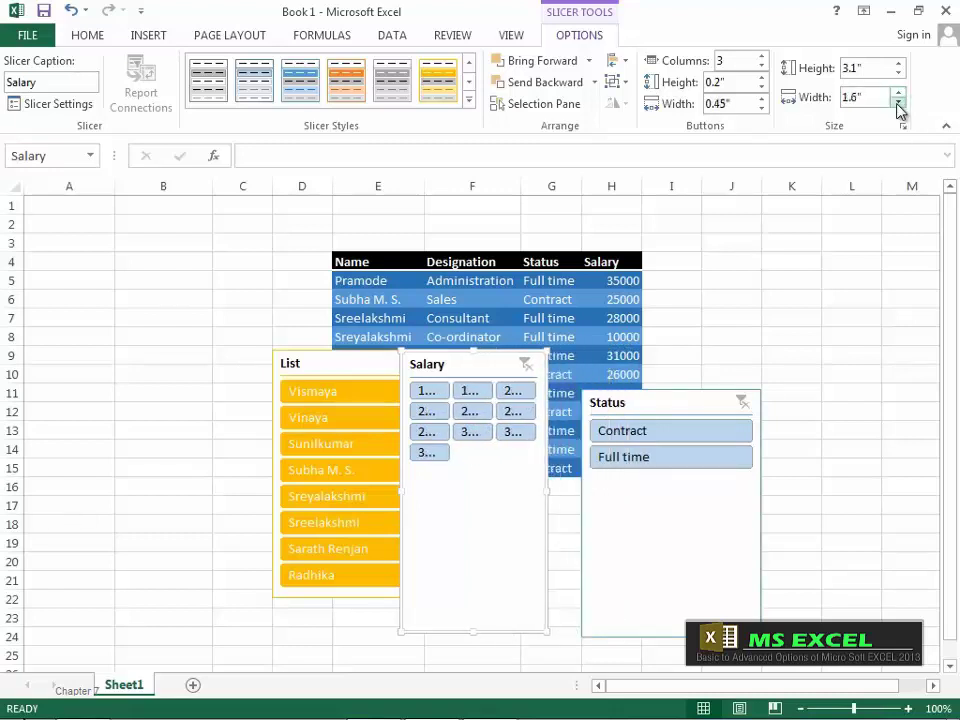
pyautogui.click(899, 104)
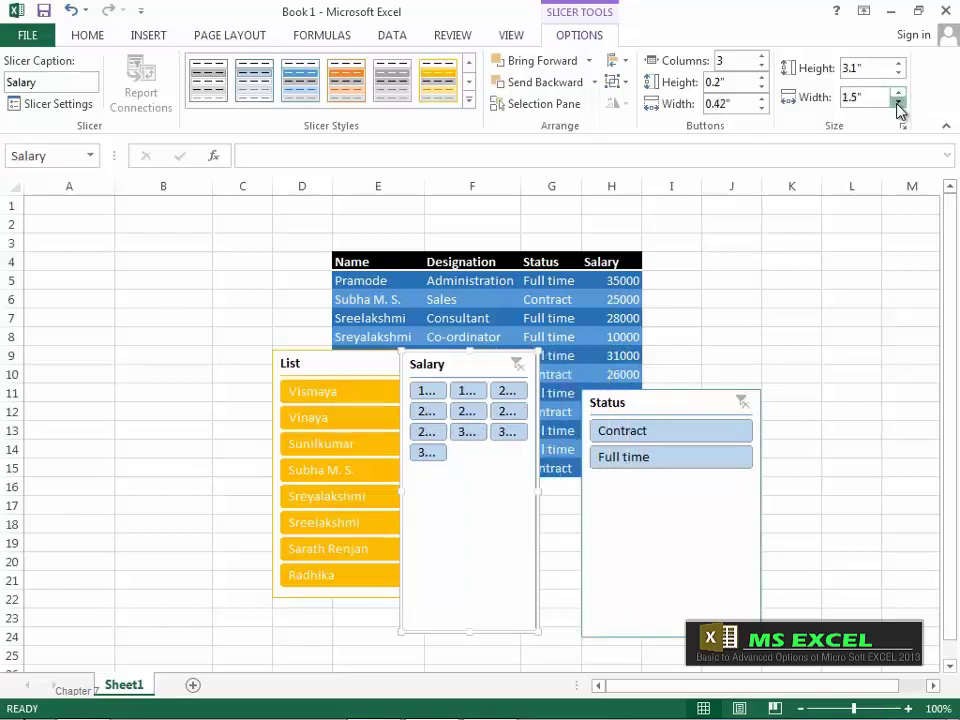
pyautogui.click(899, 104)
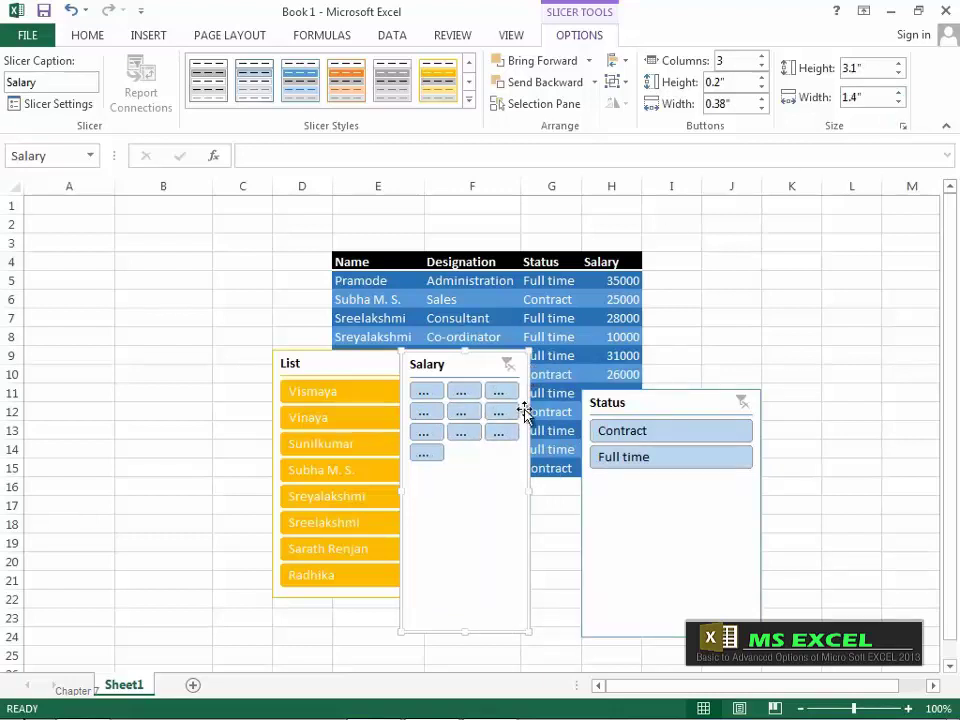
# Step: Widen the Salary slicer's buttons to 0.7" so every salary value shows
pyautogui.click(762, 100)
pyautogui.click(762, 100)
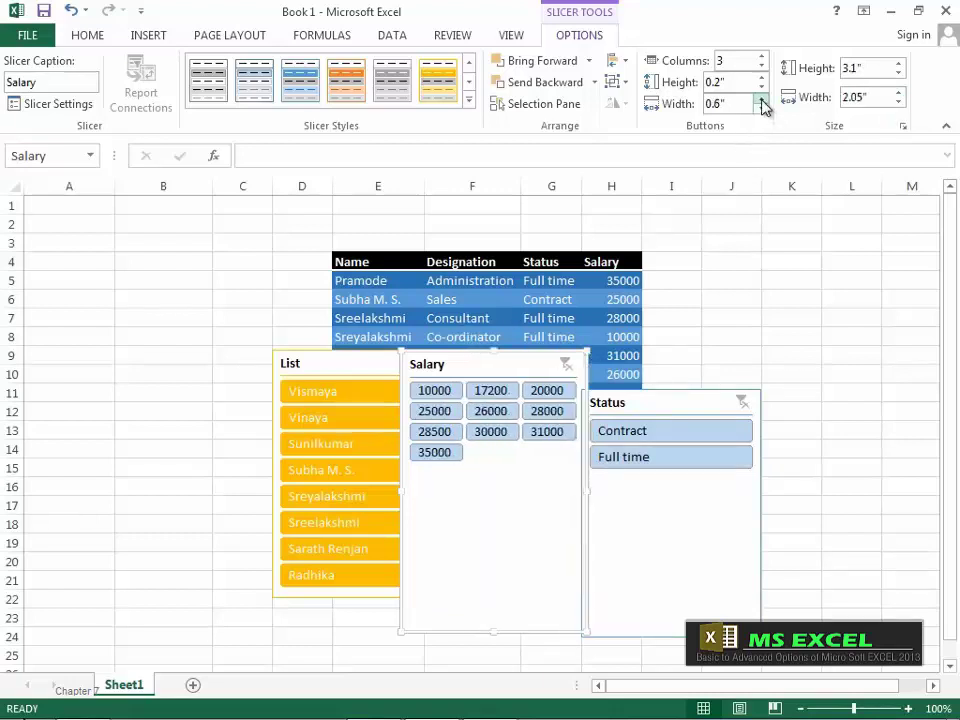
pyautogui.click(762, 100)
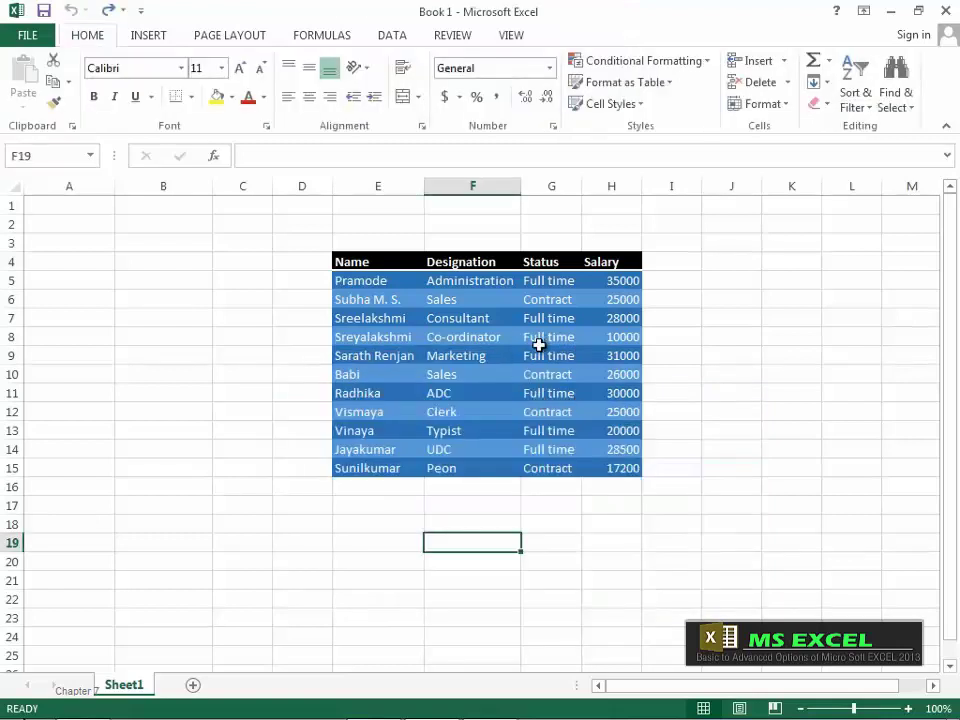
# Step: Toggle the table's Header Row off and on, then turn on the Total Row
pyautogui.click(516, 355)
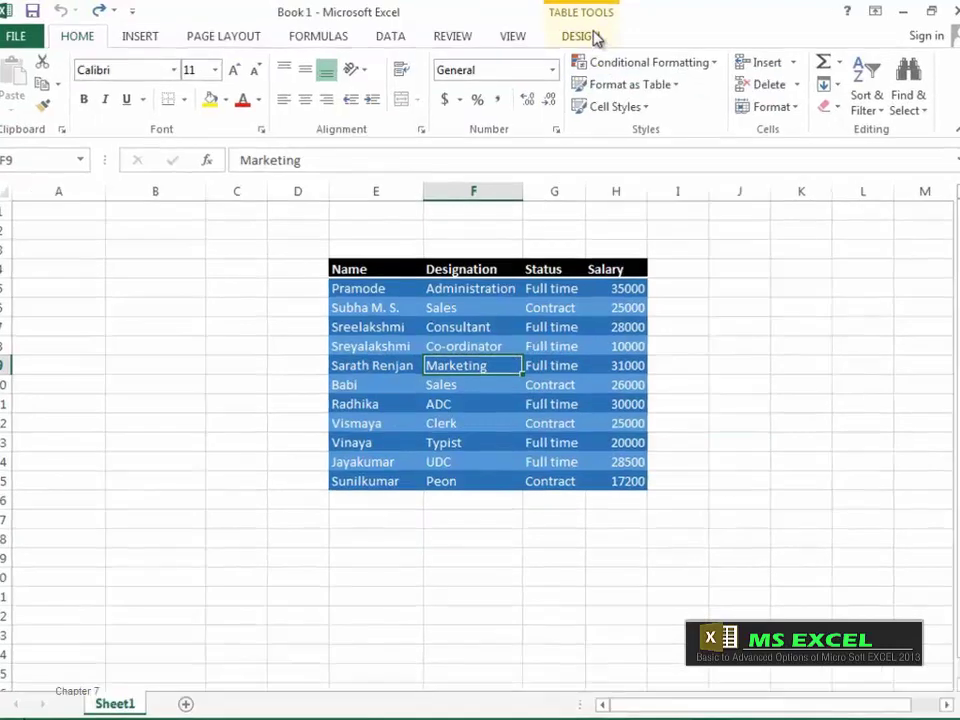
pyautogui.click(596, 37)
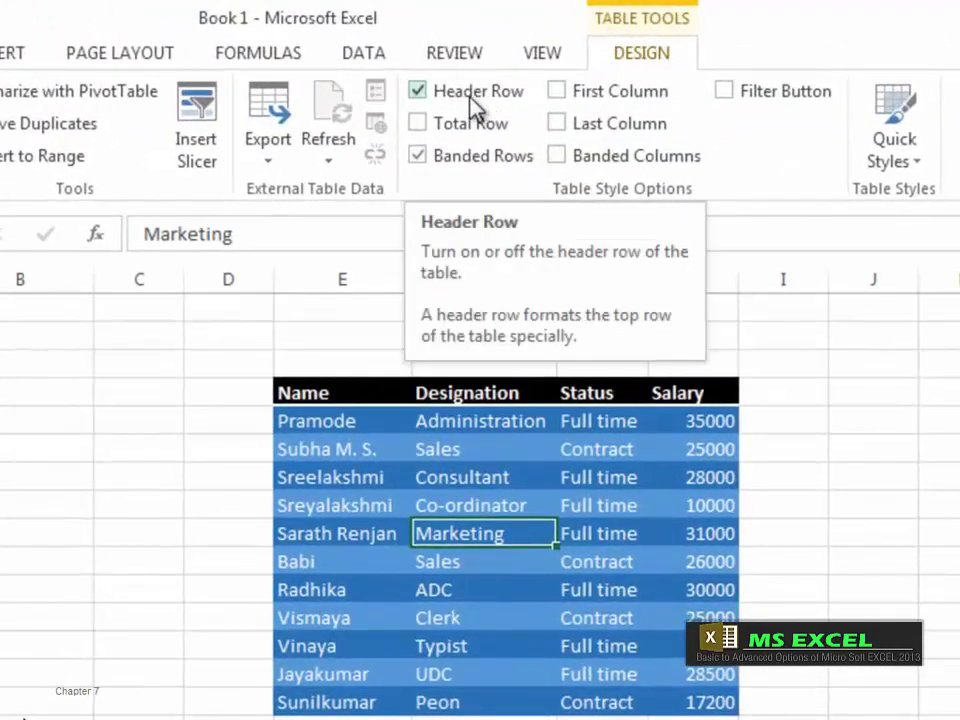
pyautogui.click(418, 91)
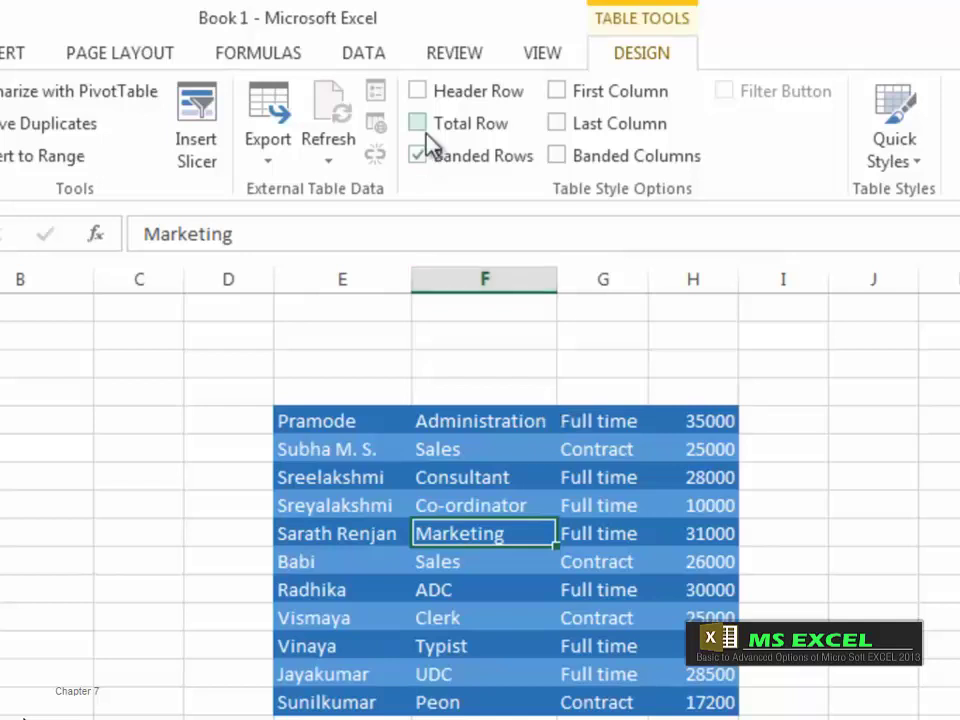
pyautogui.click(419, 92)
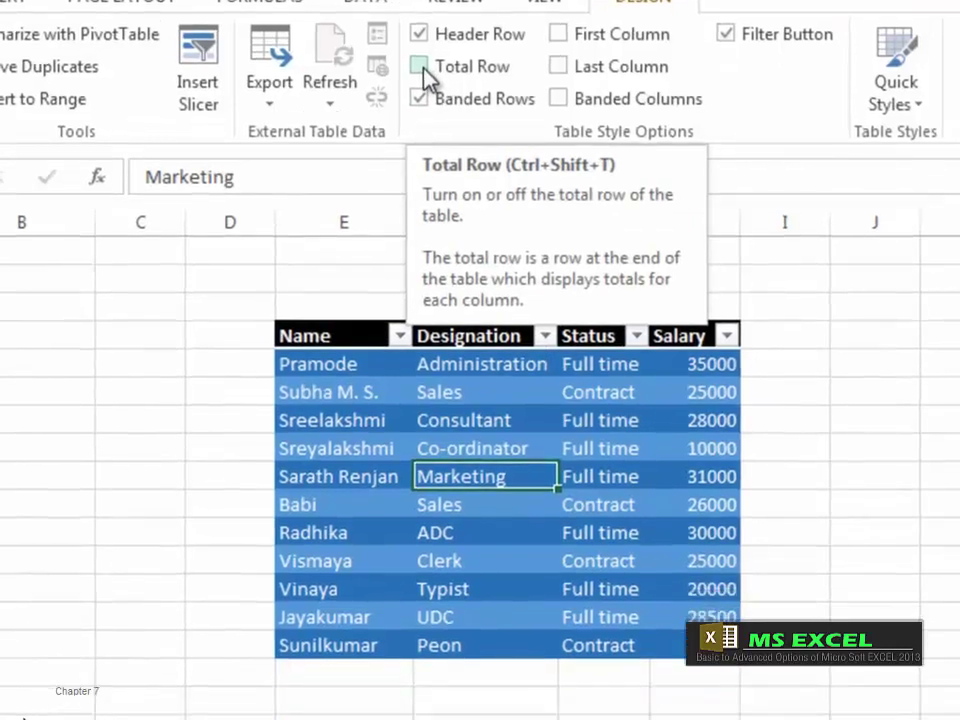
pyautogui.click(424, 128)
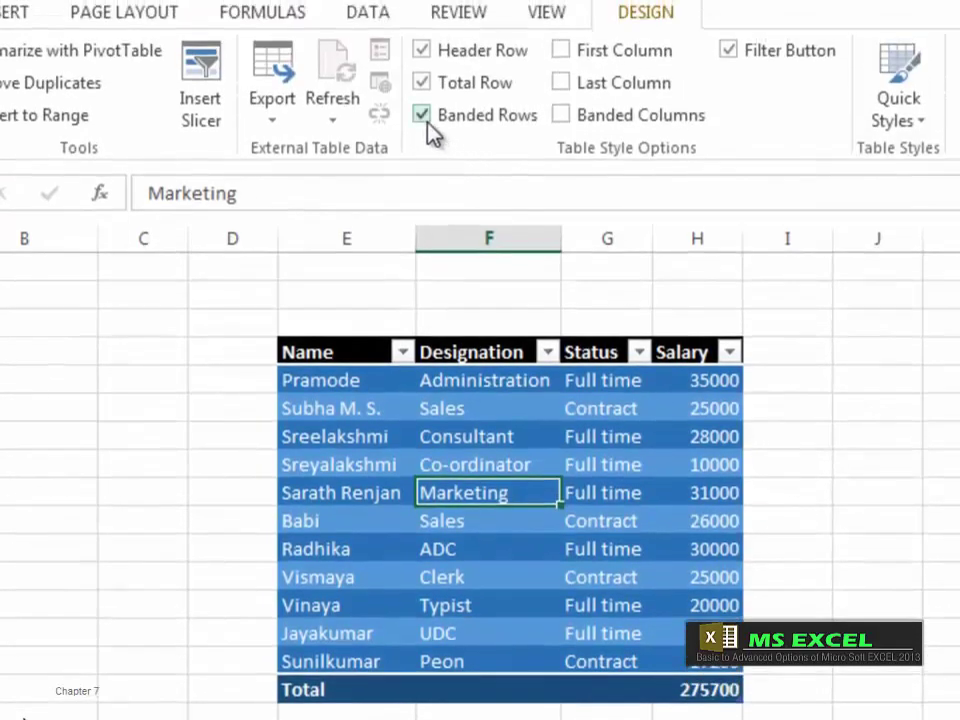
# Step: Toggle Banded Rows off and on, leaving row banding switched on
pyautogui.click(424, 116)
pyautogui.click(424, 116)
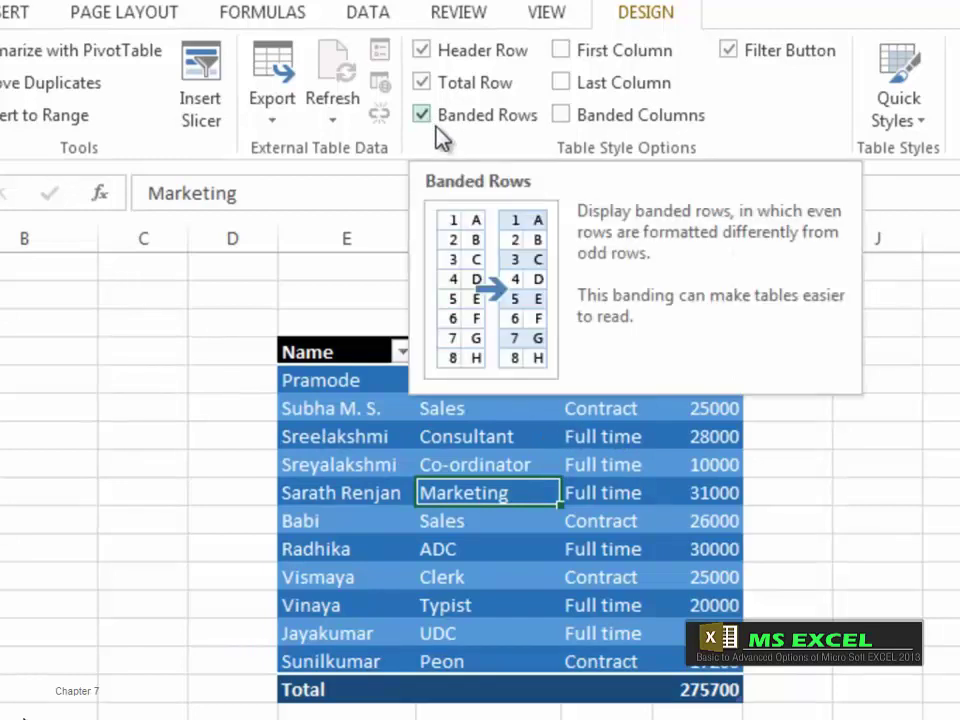
pyautogui.click(428, 114)
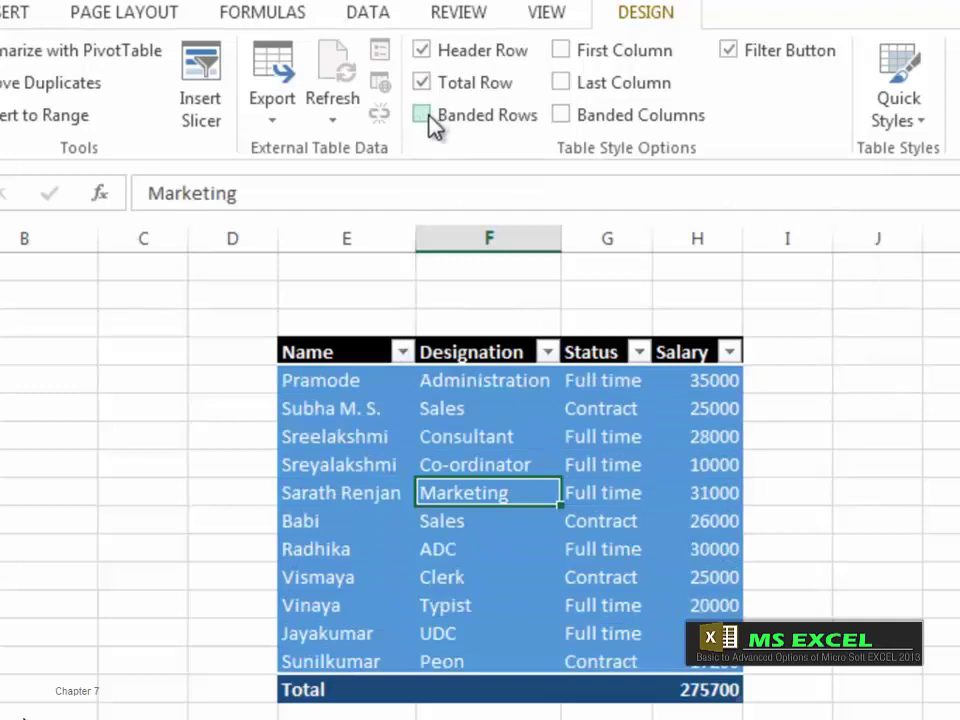
pyautogui.click(424, 116)
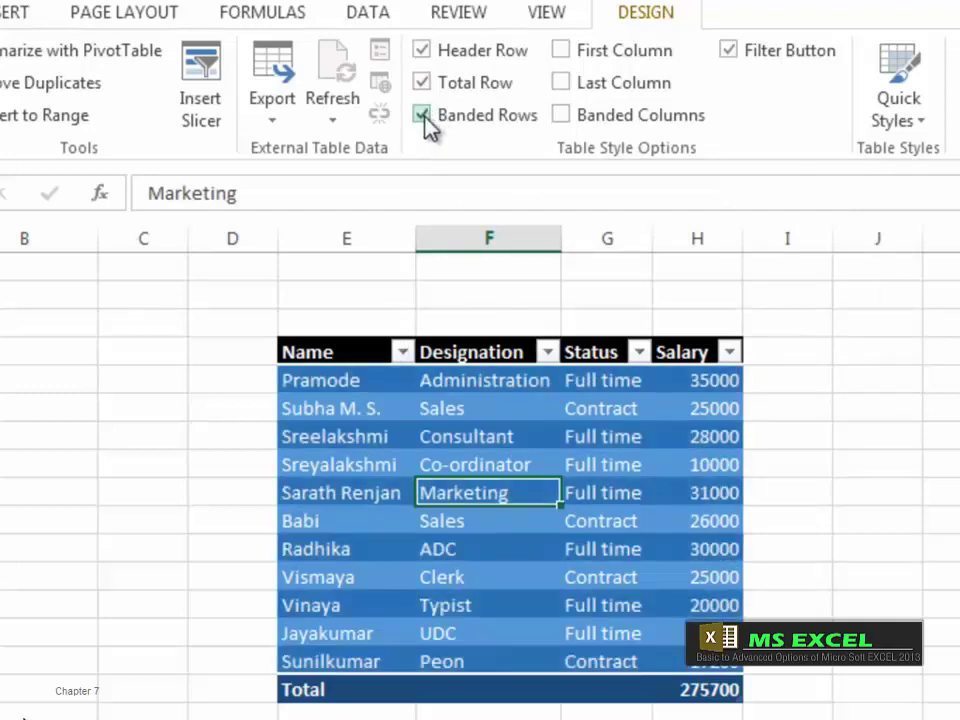
# Step: Turn on First Column, try and remove Last Column, and turn on Banded Columns
pyautogui.click(562, 51)
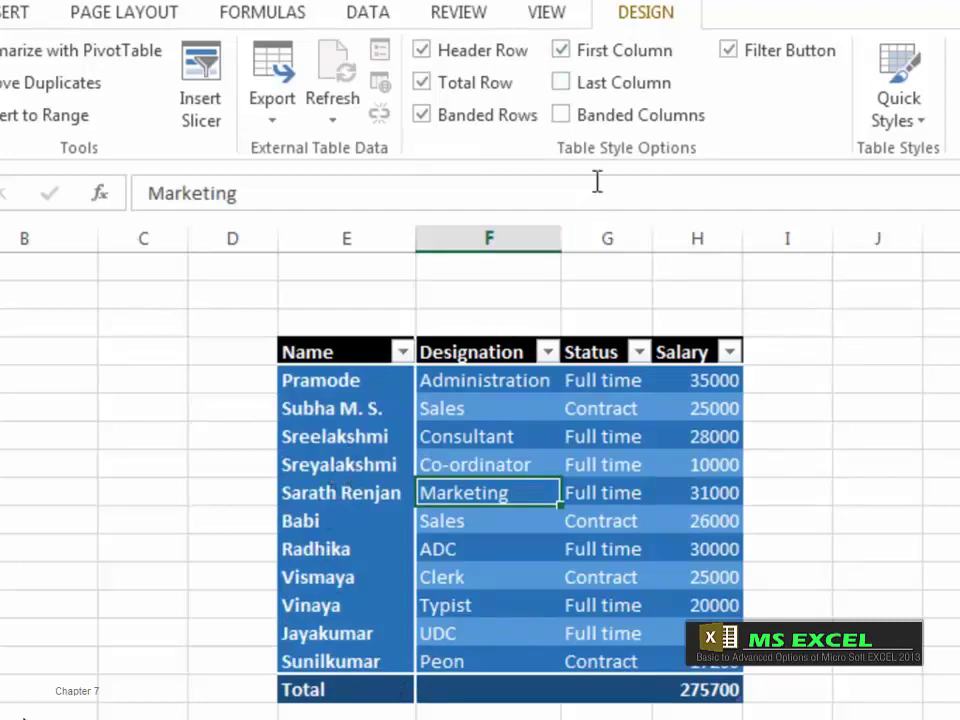
pyautogui.click(564, 88)
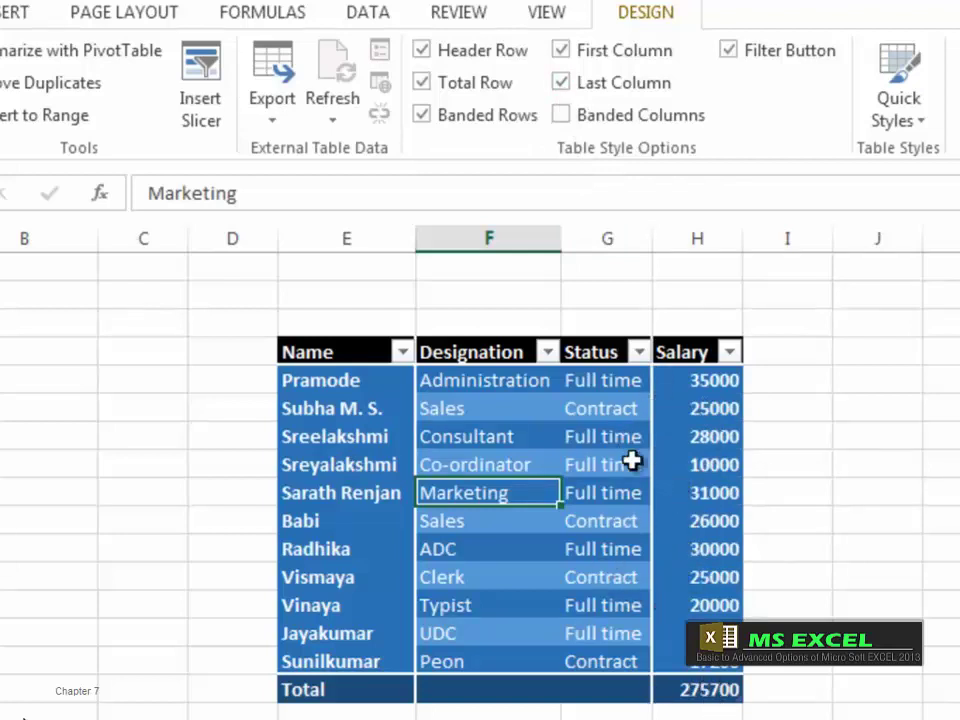
pyautogui.click(564, 84)
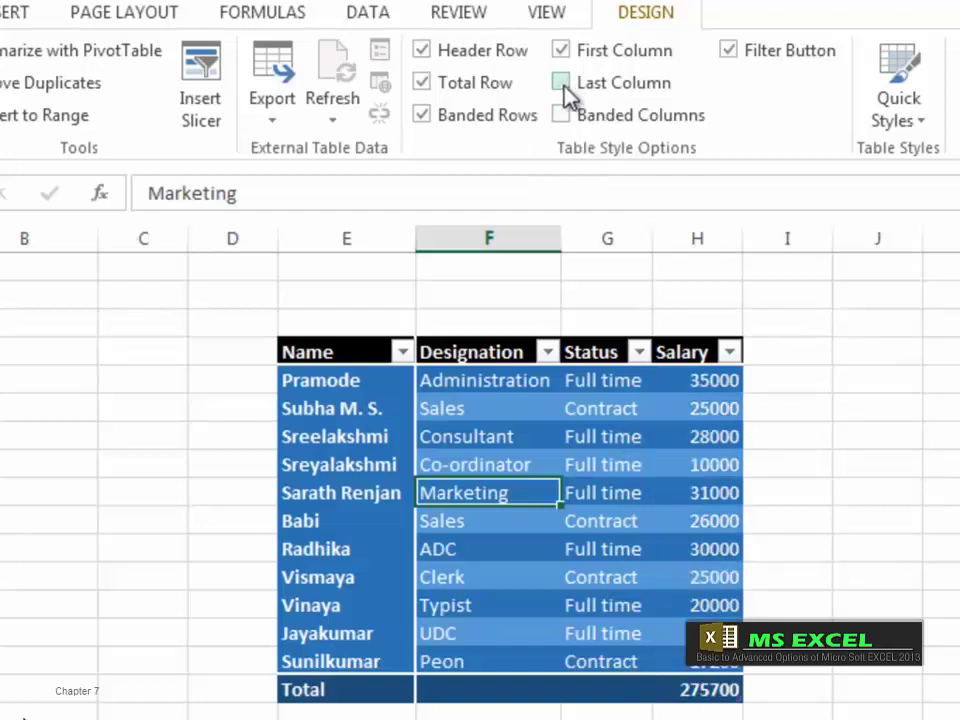
pyautogui.click(563, 115)
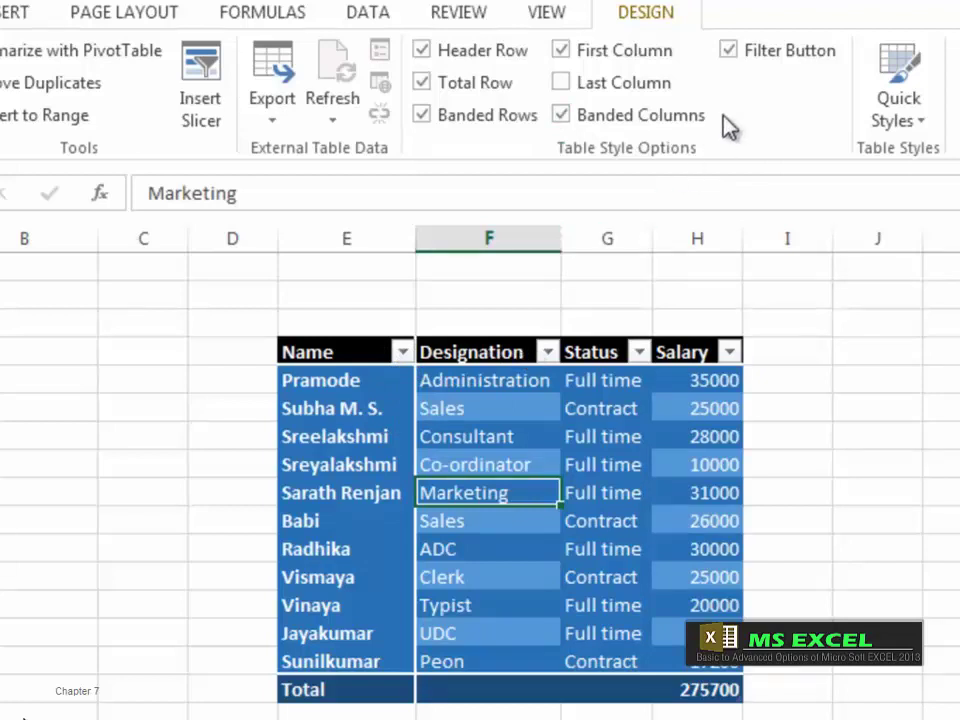
# Step: Hide and restore the header filter buttons, then open the table styles gallery
pyautogui.click(730, 53)
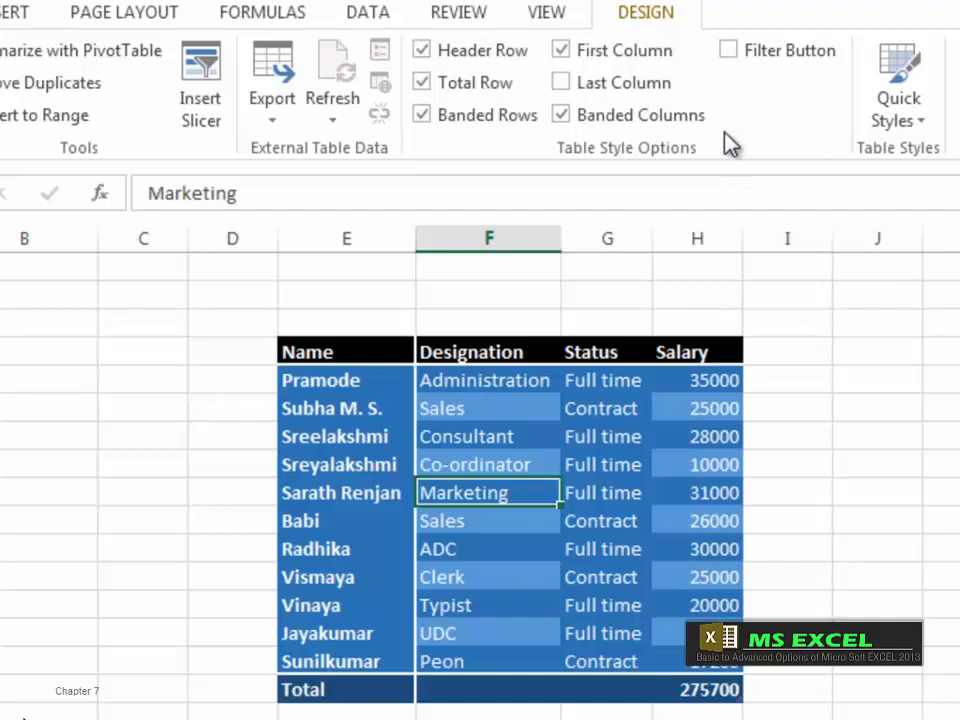
pyautogui.click(729, 51)
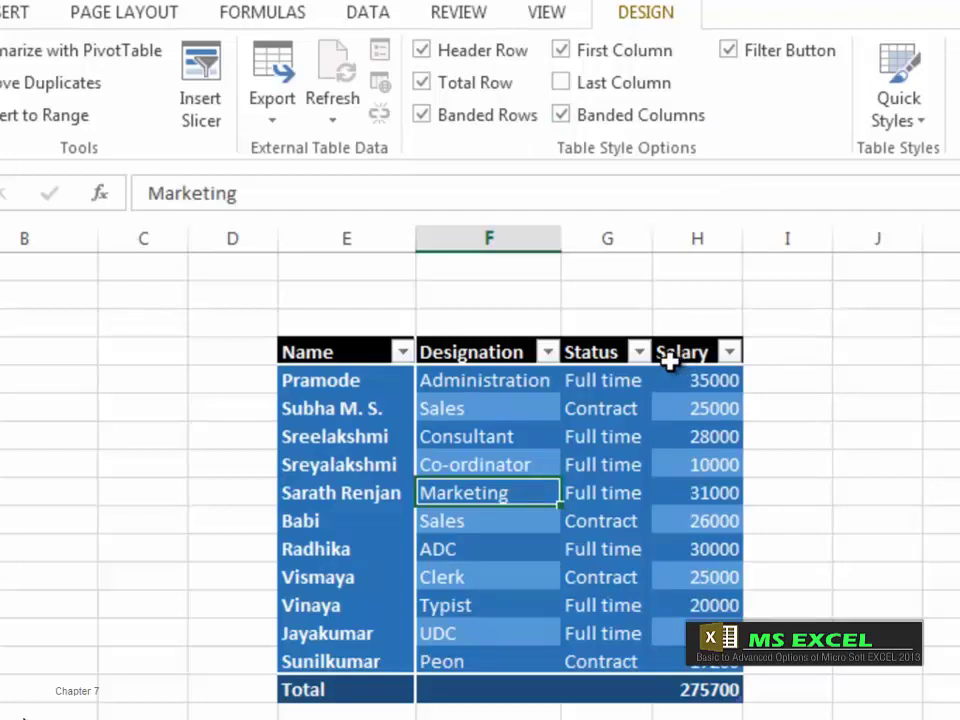
pyautogui.click(921, 124)
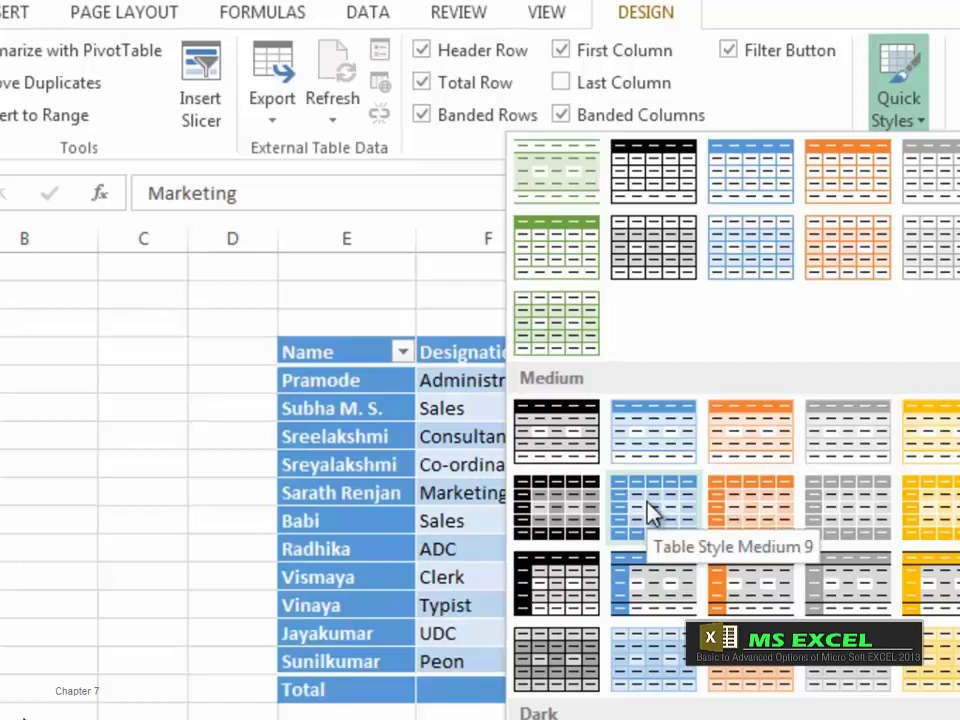
# Step: Apply Table Style Medium 9 to the employee table and hide its header filter arrows
pyautogui.click(652, 512)
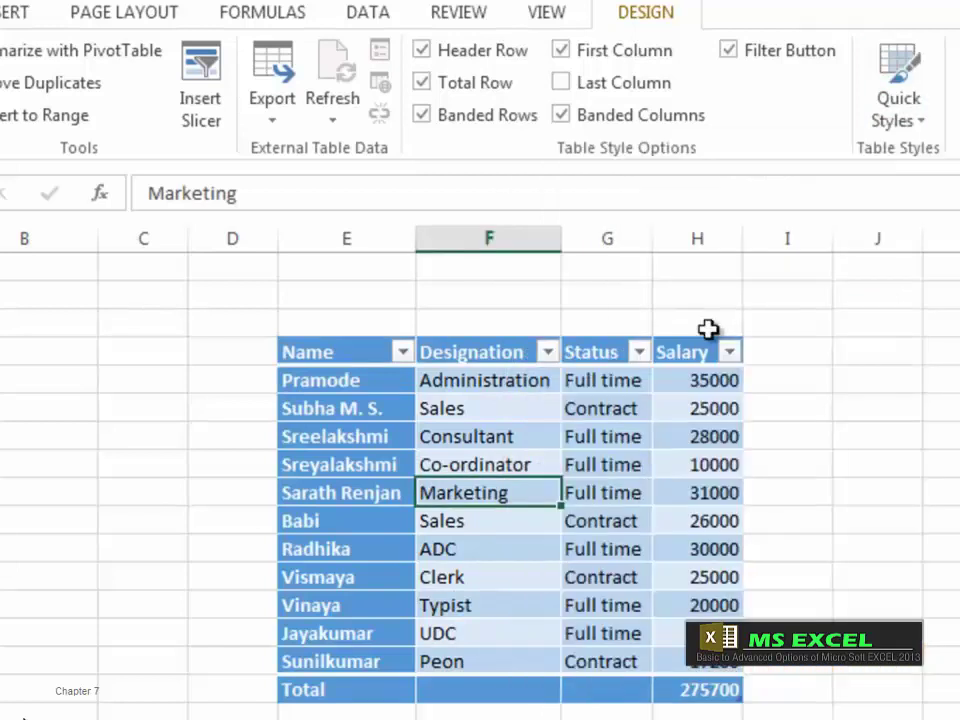
pyautogui.click(730, 52)
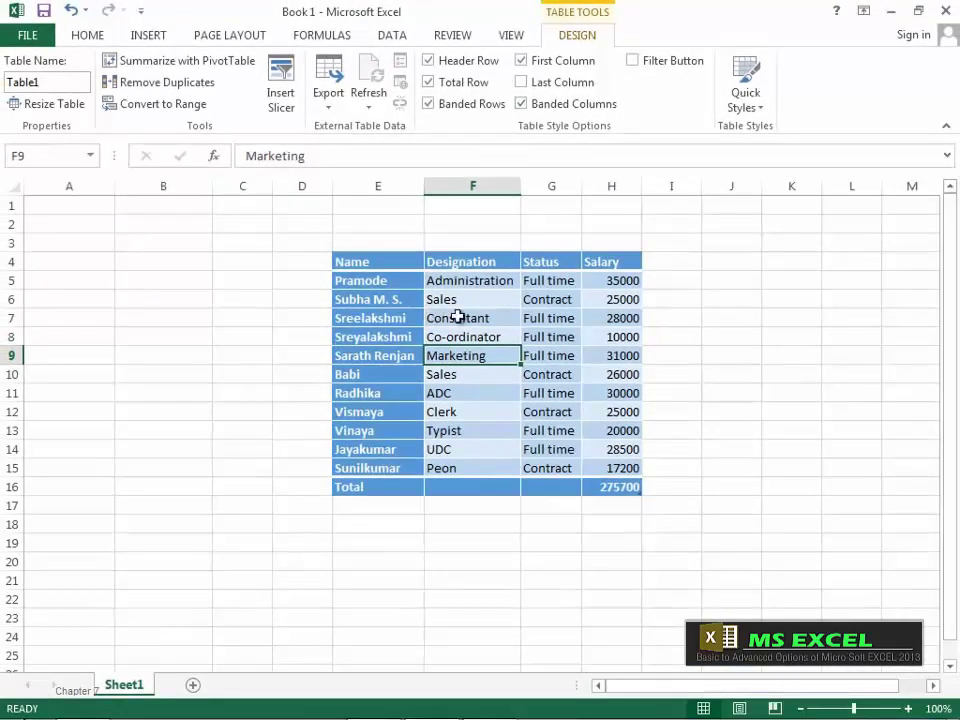
pyautogui.click(100, 38)
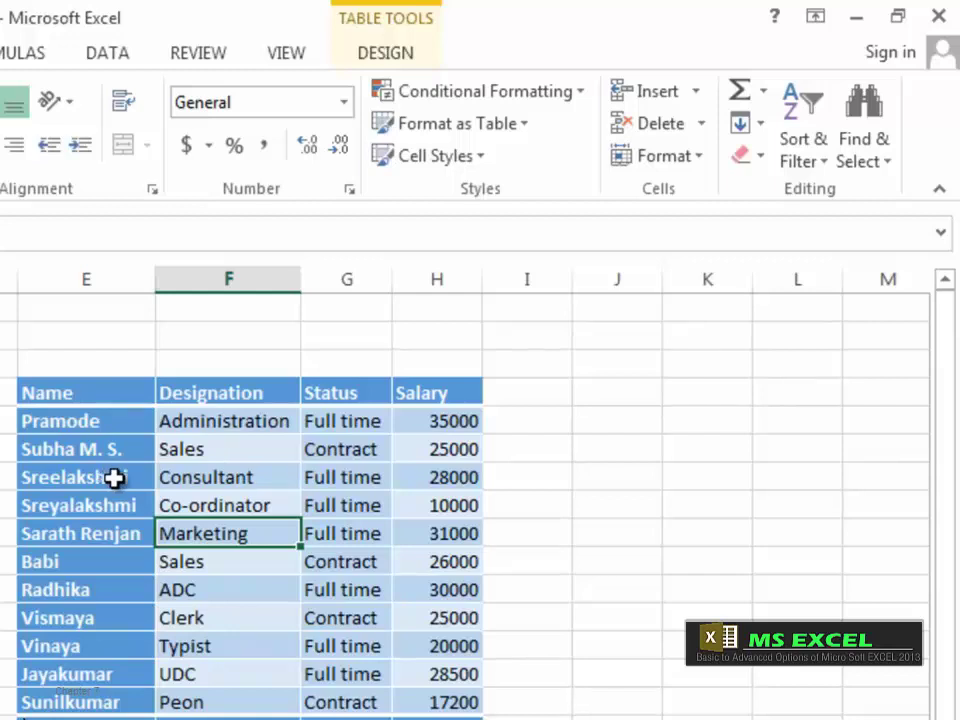
pyautogui.click(200, 479)
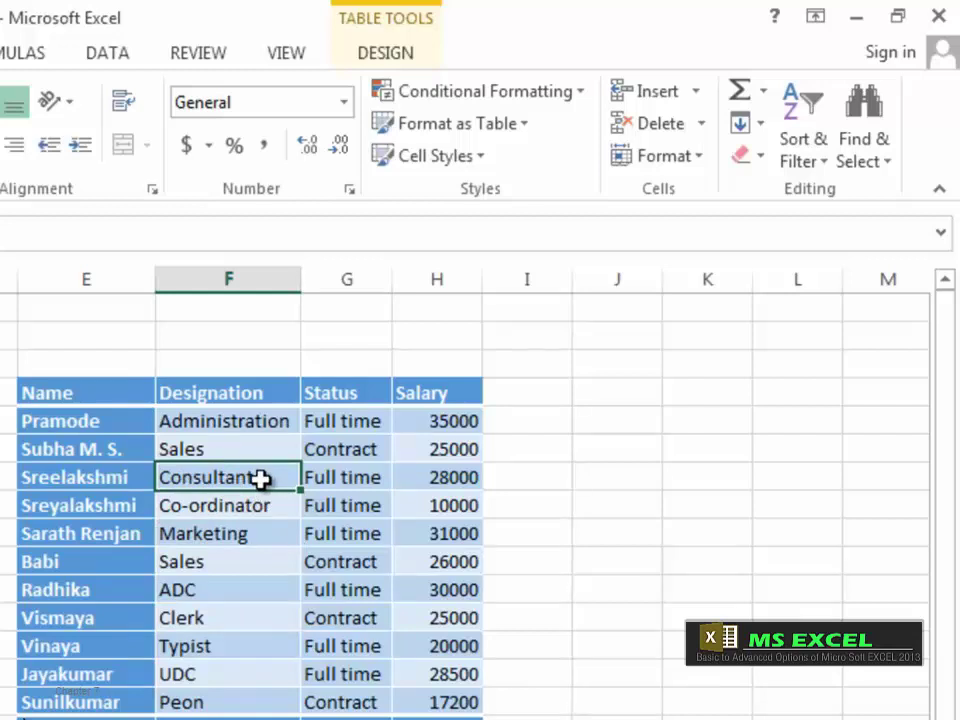
pyautogui.click(695, 92)
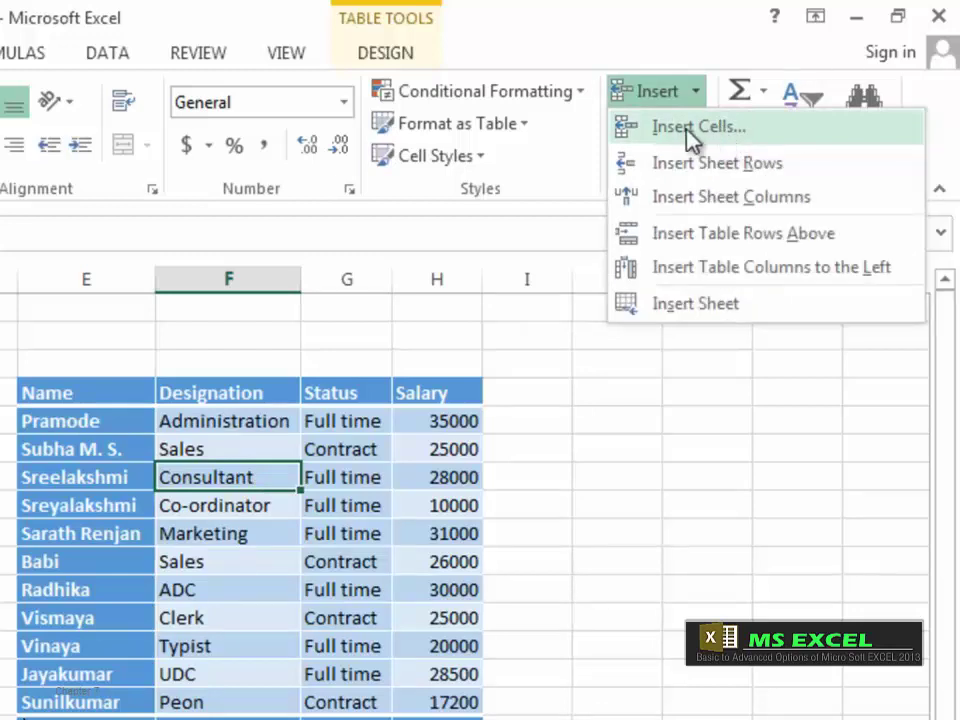
# Step: Insert blank cells above Sreelakshmi, then undo an inserted sheet row above Sreyalakshmi
pyautogui.click(688, 130)
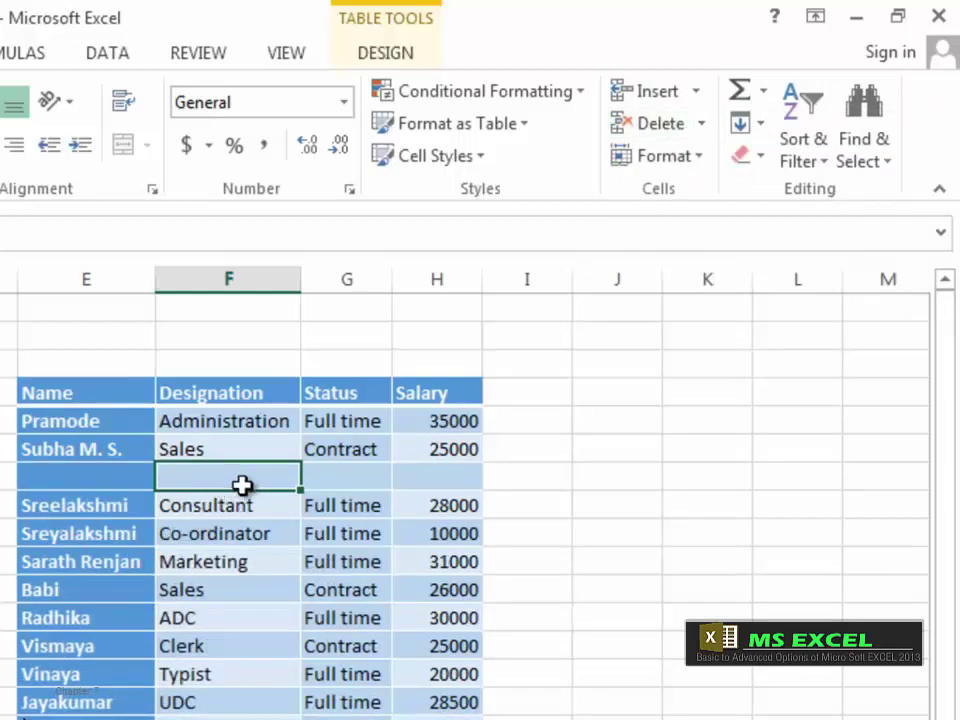
pyautogui.click(226, 532)
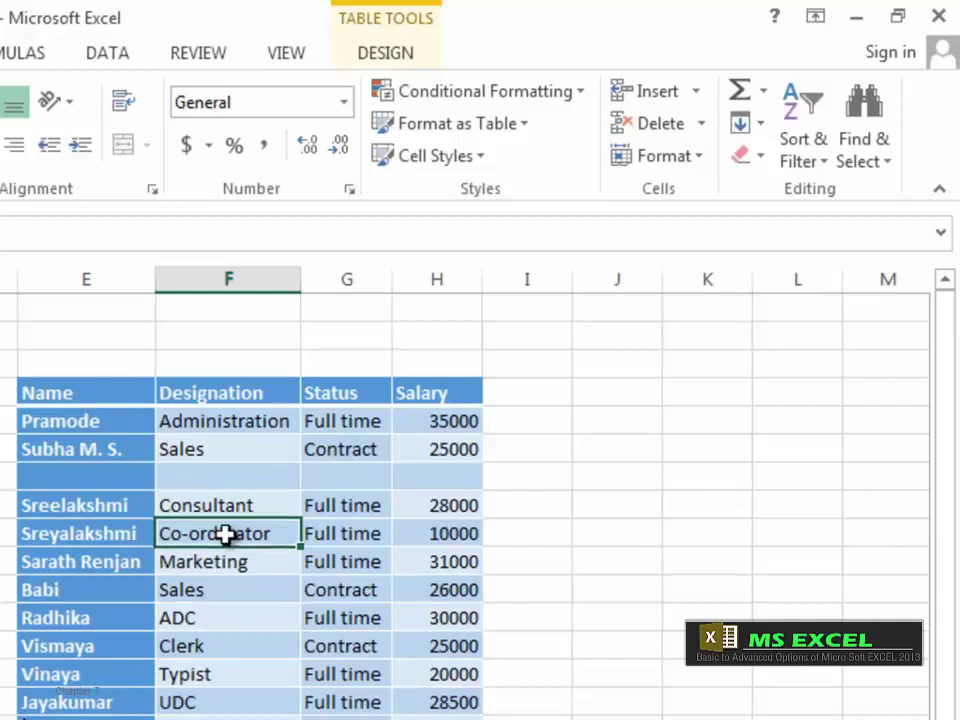
pyautogui.click(695, 91)
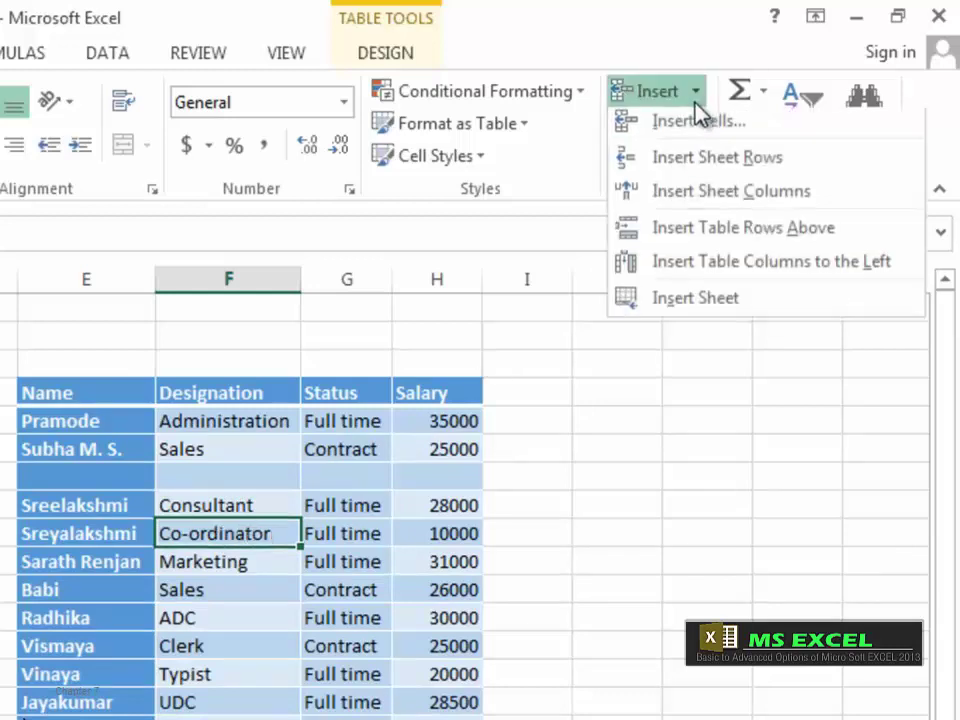
pyautogui.click(707, 167)
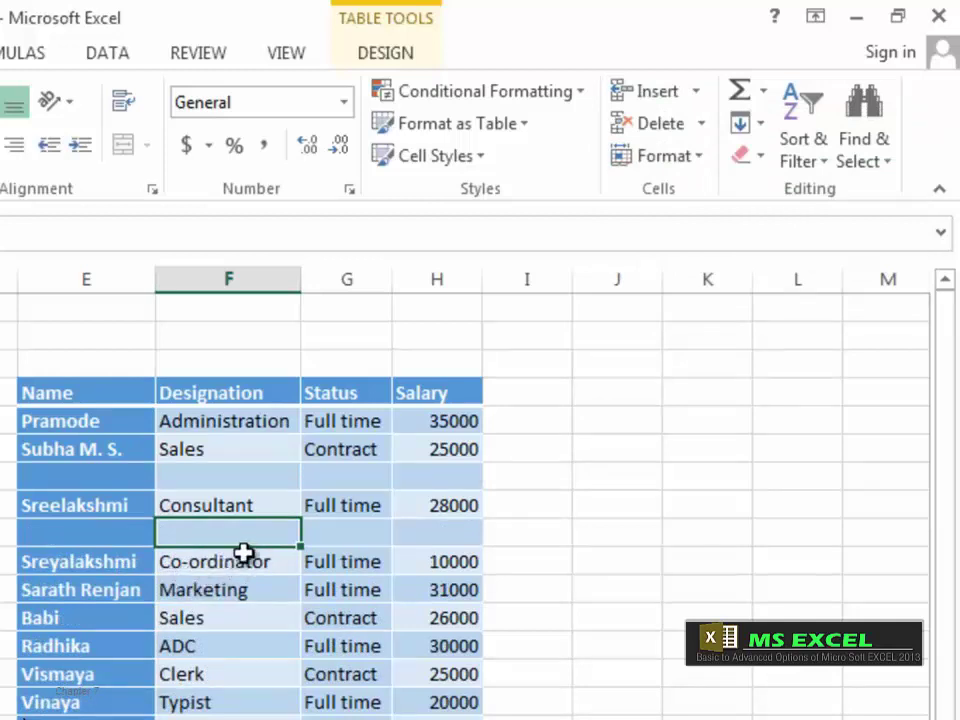
pyautogui.hotkey('ctrl', 'z')
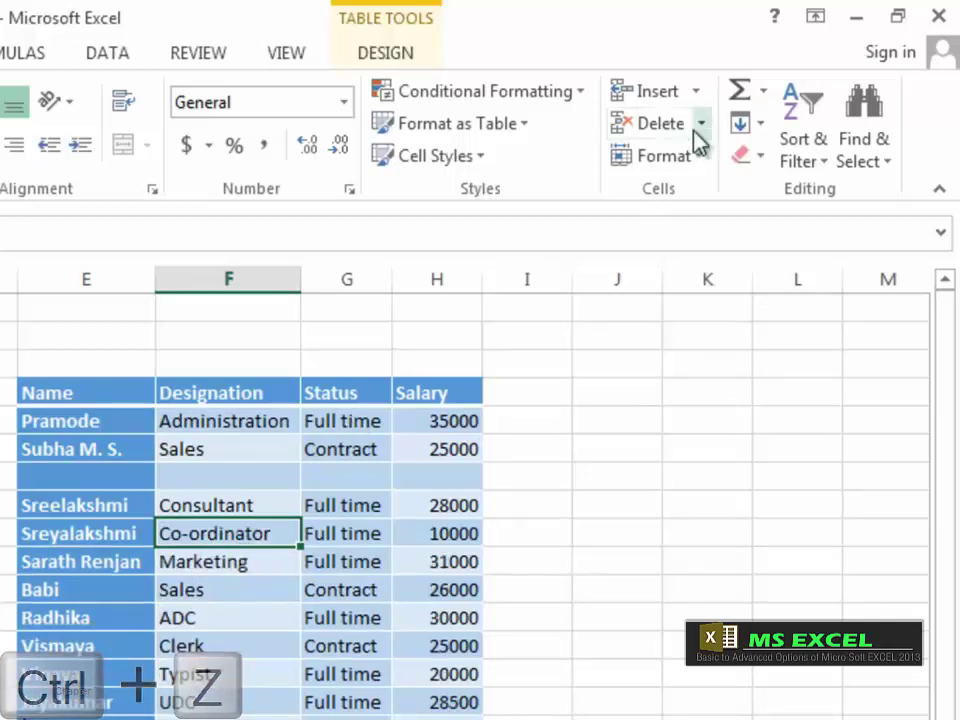
pyautogui.click(697, 98)
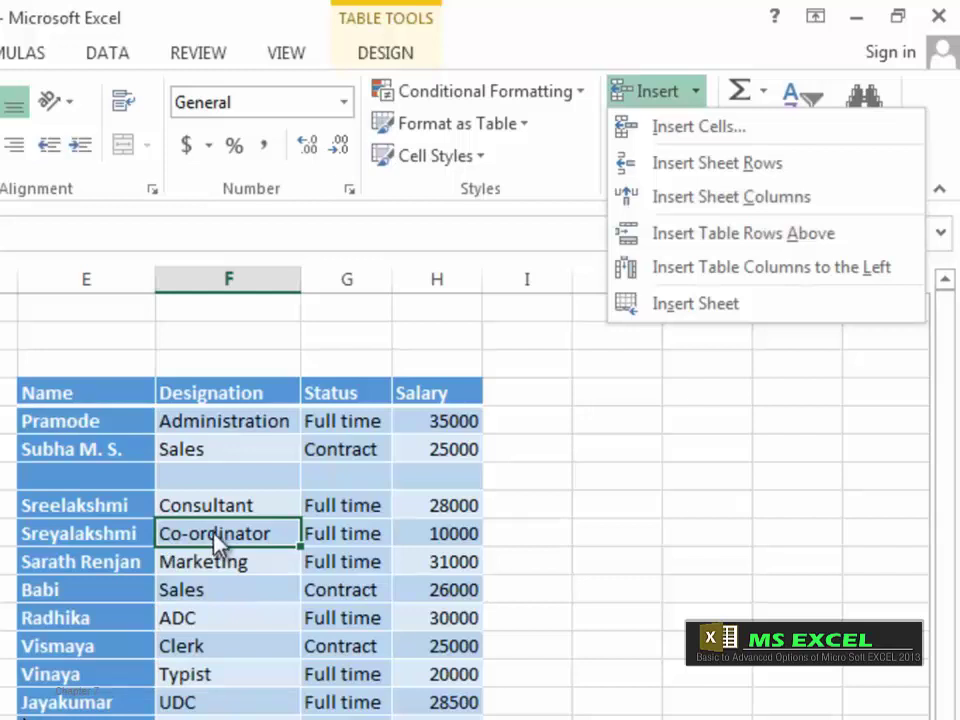
# Step: Insert a blank sheet column at F and a blank table row above Sreyalakshmi
pyautogui.click(722, 200)
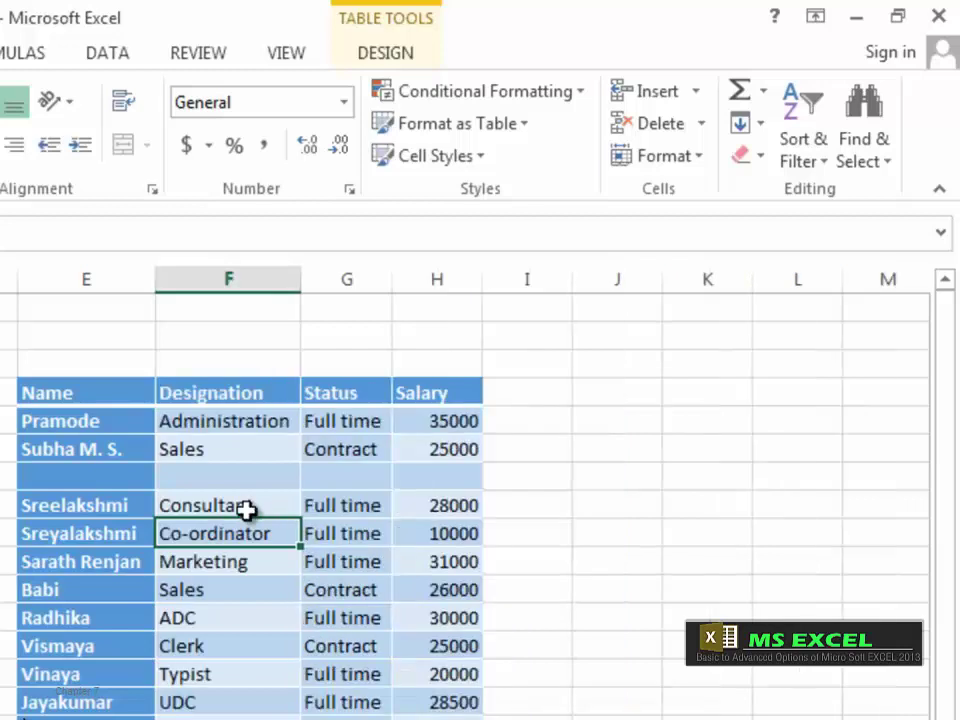
pyautogui.click(692, 96)
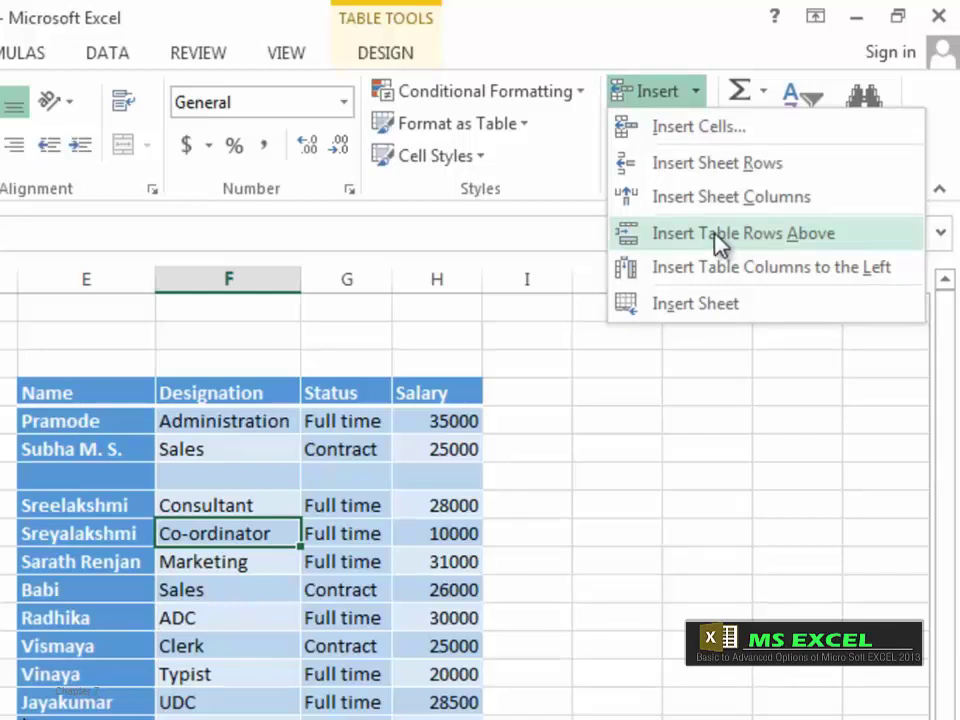
pyautogui.click(716, 238)
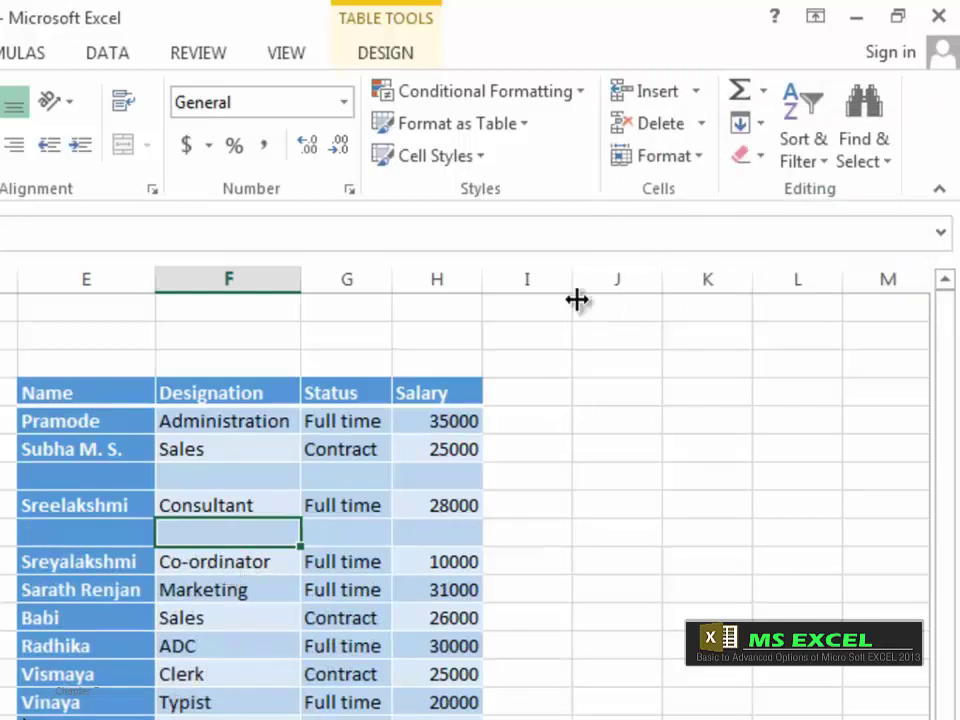
pyautogui.click(696, 91)
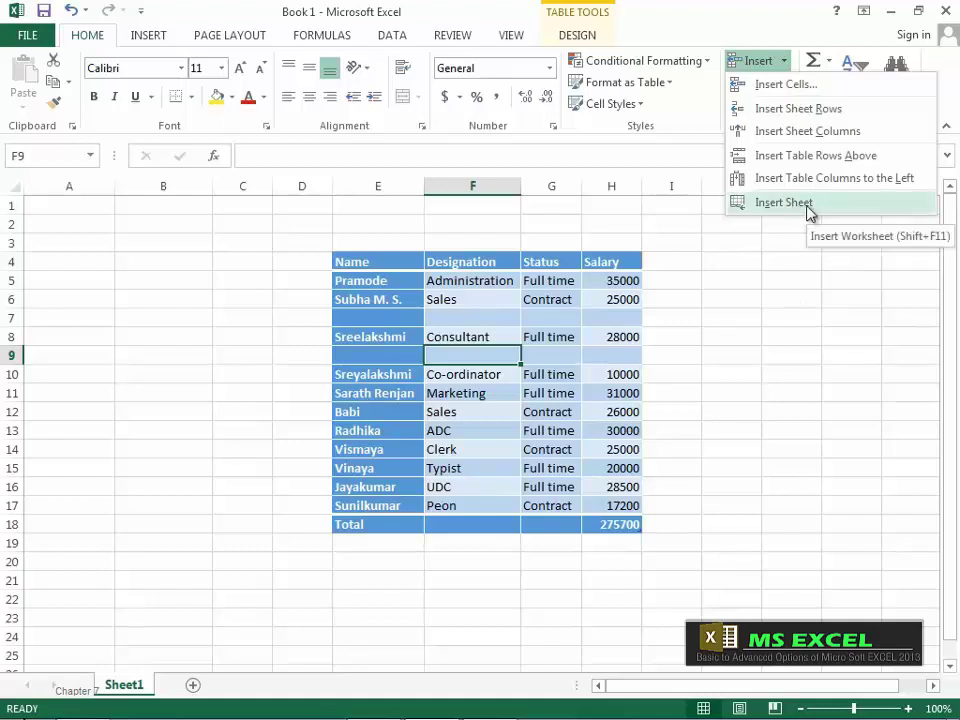
# Step: Add worksheets Sheet2 and Sheet3, then view Sheet2 and return to Sheet1
pyautogui.click(784, 202)
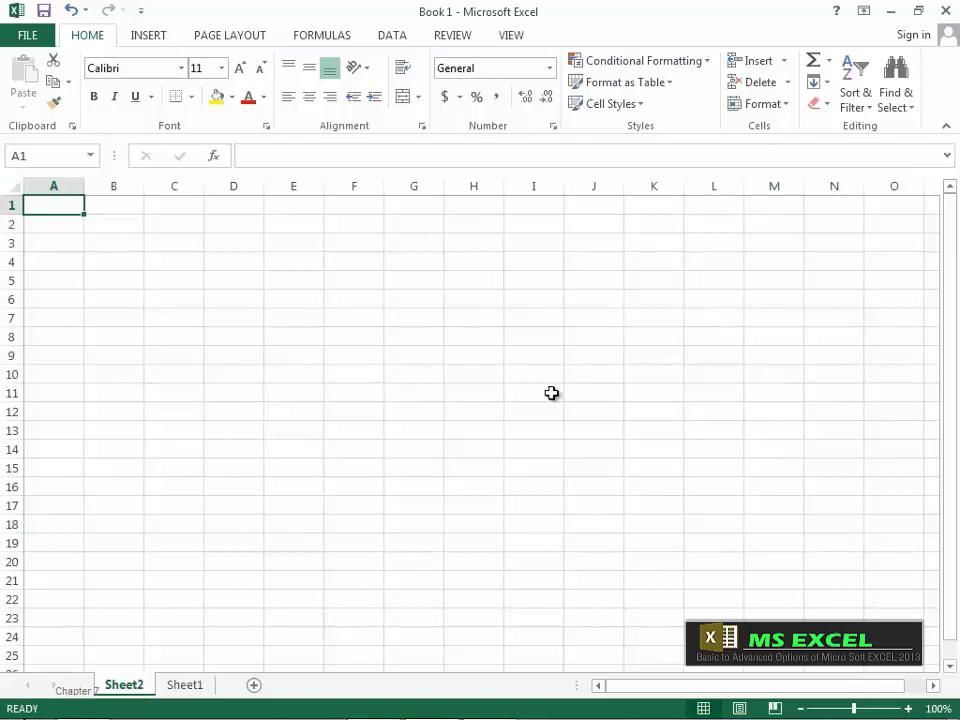
pyautogui.click(783, 62)
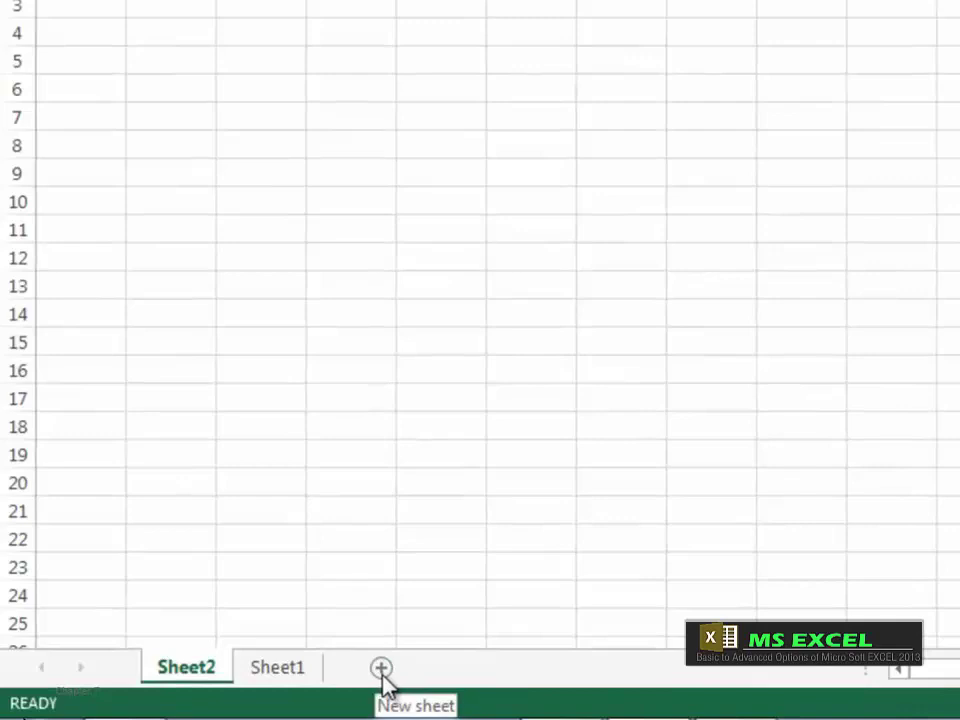
pyautogui.click(381, 668)
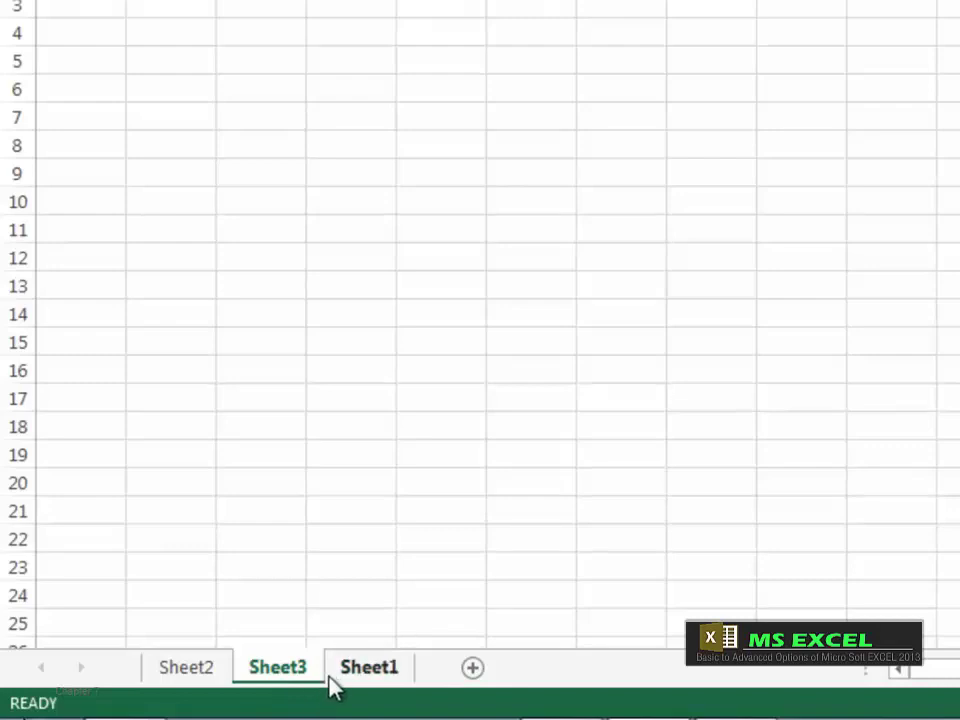
pyautogui.click(186, 670)
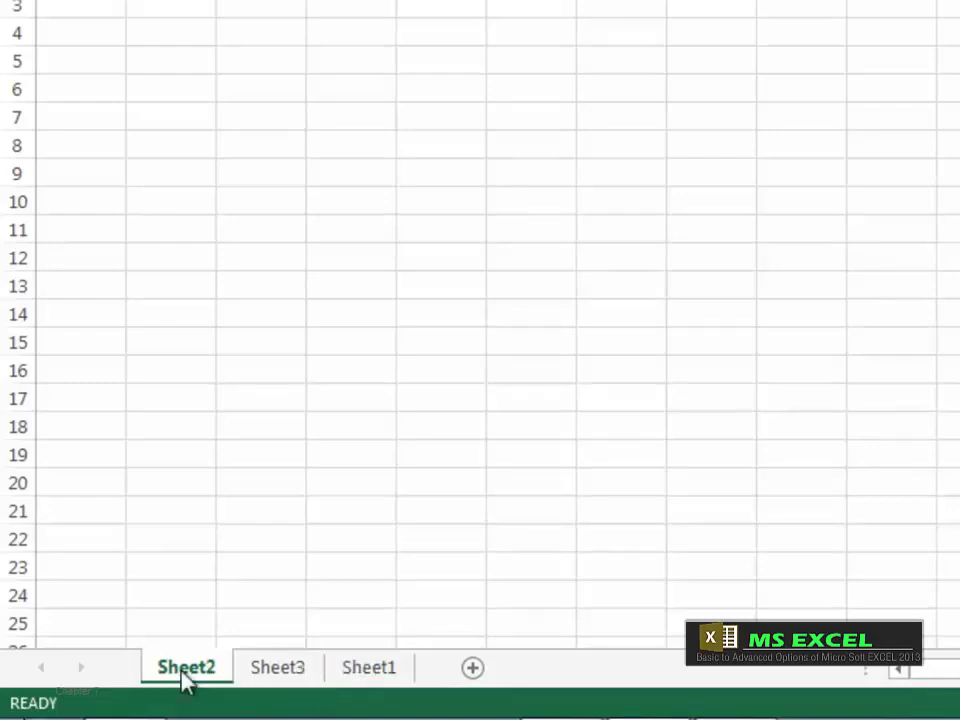
pyautogui.click(369, 678)
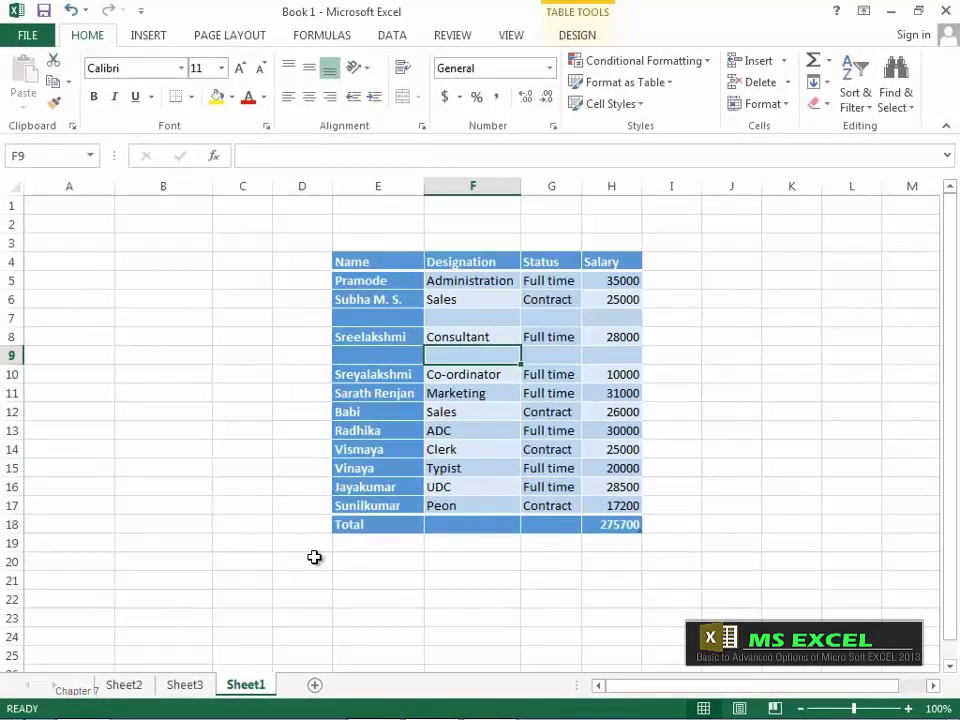
# Step: Insert a new blank worksheet, Sheet4, before Sheet1 from the sheet tab's Insert dialog
pyautogui.rightClick(242, 690)
pyautogui.click(289, 467)
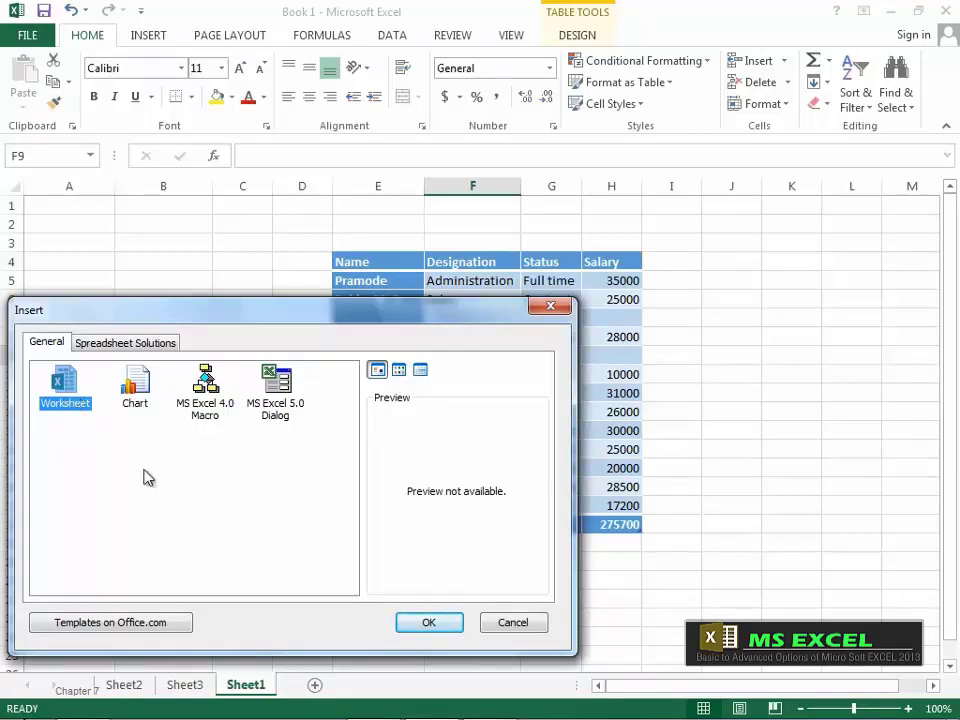
pyautogui.click(431, 624)
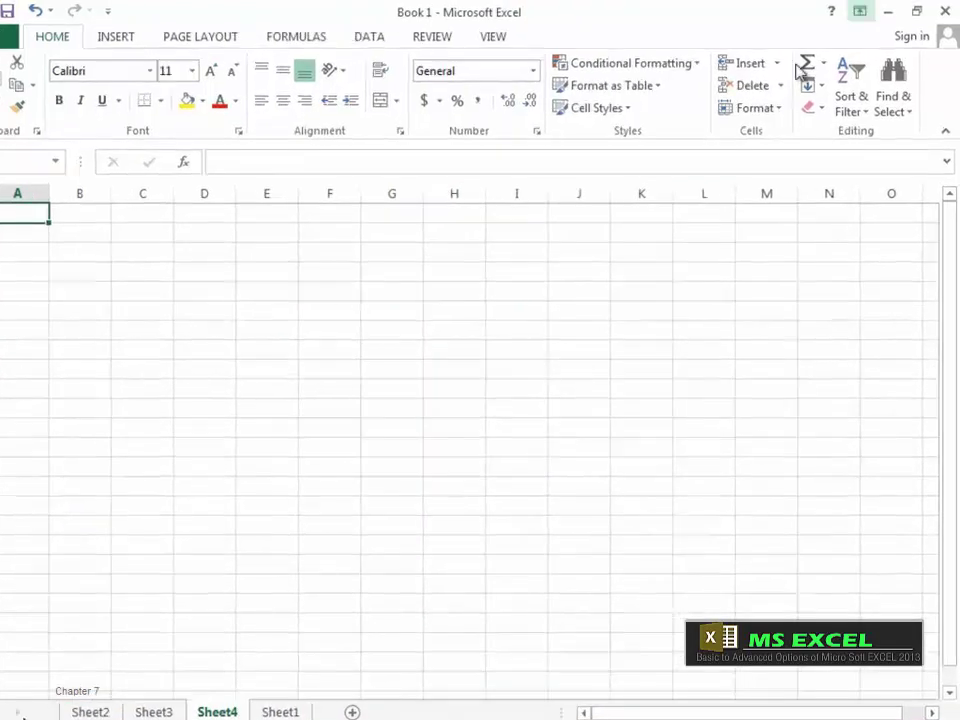
# Step: Delete Sheet4 with Delete Sheet and switch to Sheet3
pyautogui.click(700, 126)
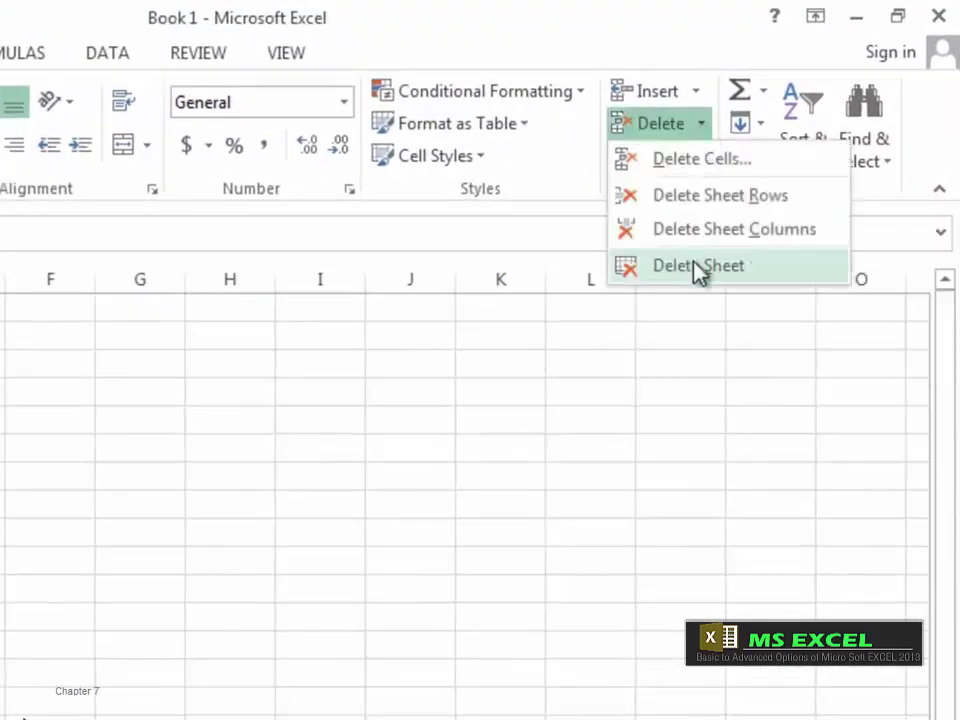
pyautogui.click(700, 266)
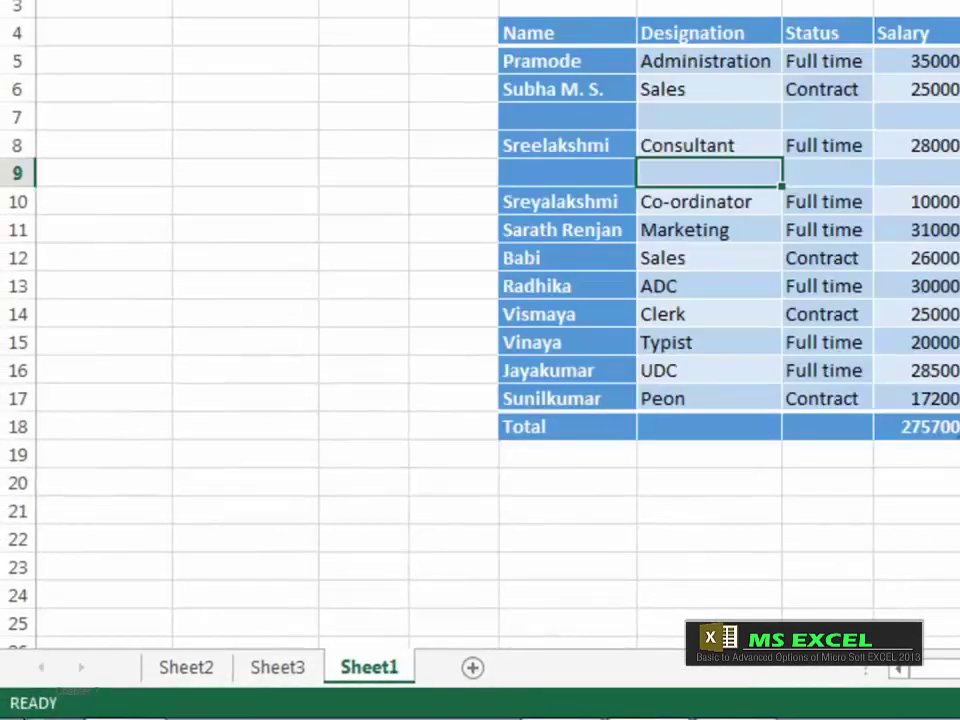
pyautogui.click(291, 675)
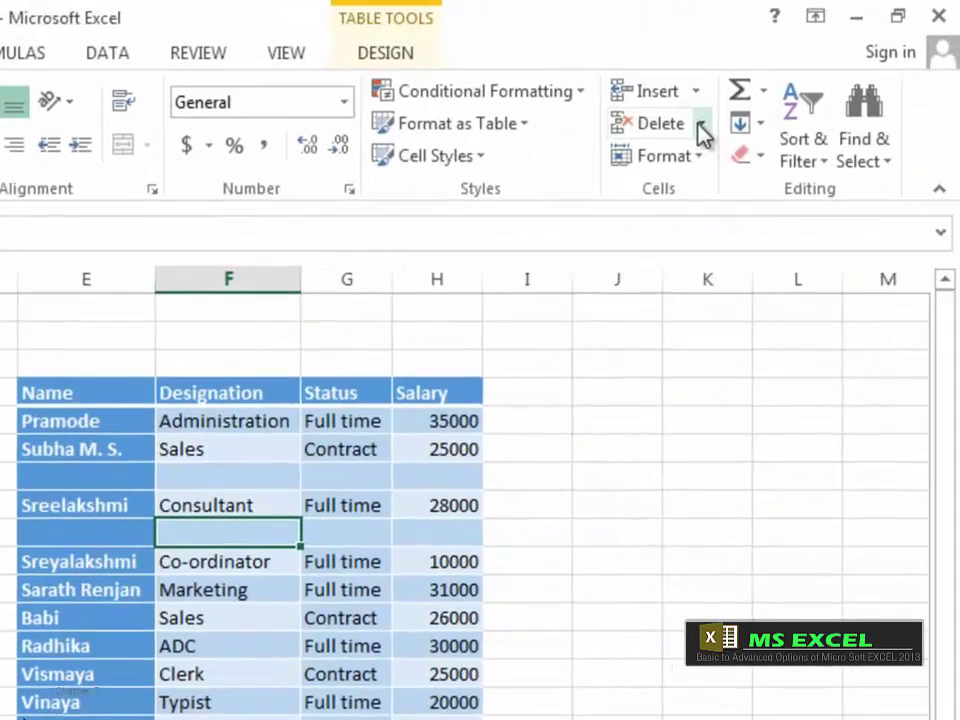
pyautogui.click(701, 125)
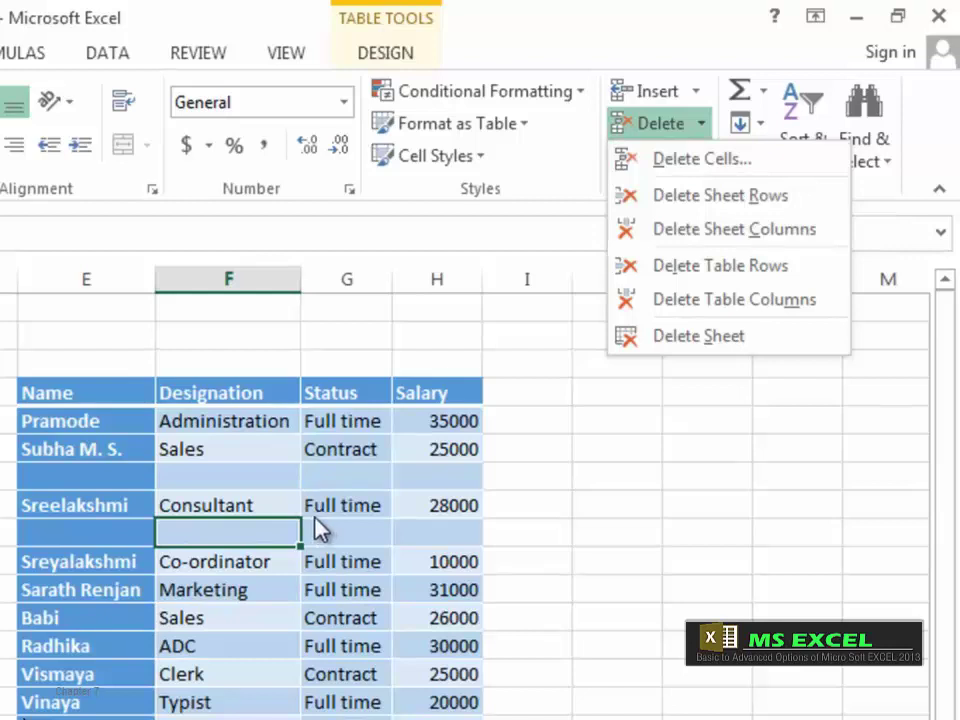
pyautogui.click(70, 575)
pyautogui.click(90, 566)
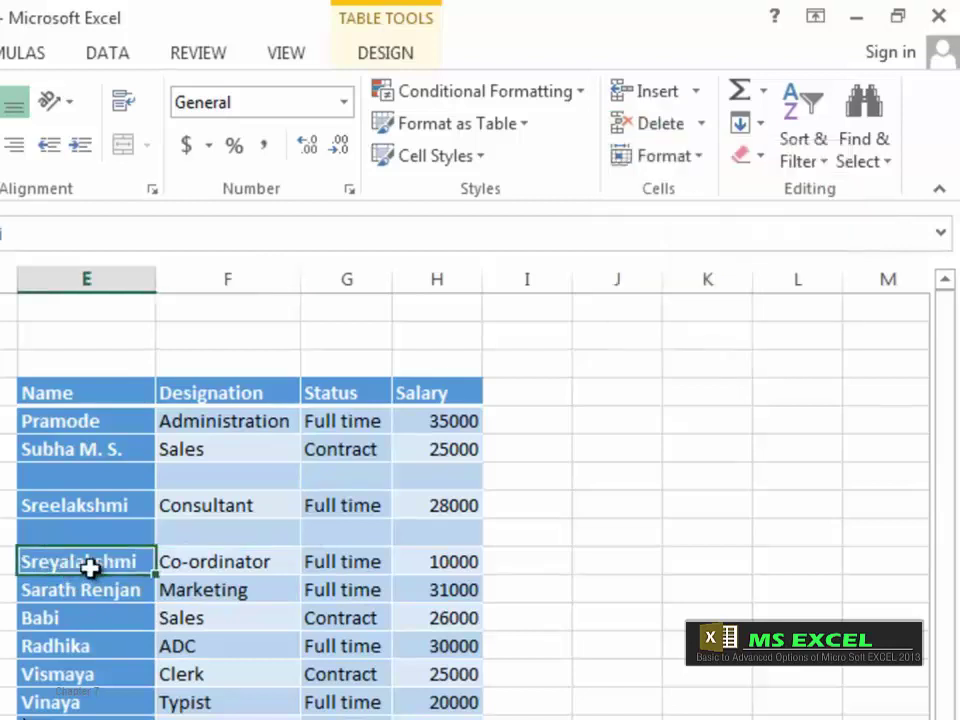
pyautogui.click(701, 125)
pyautogui.click(705, 158)
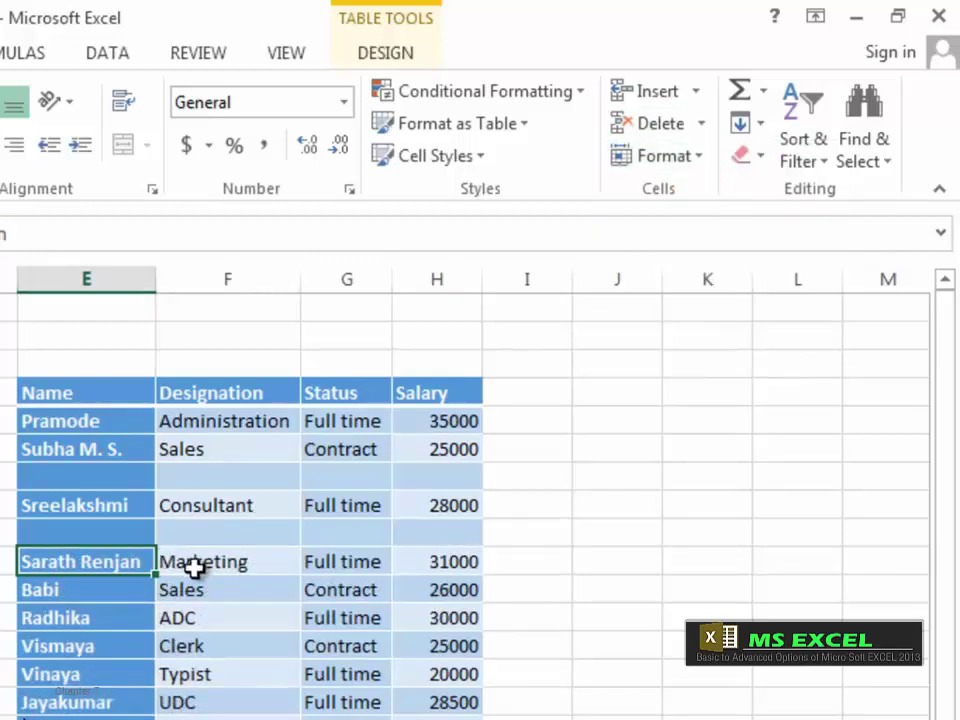
pyautogui.hotkey('ctrl', 'z')
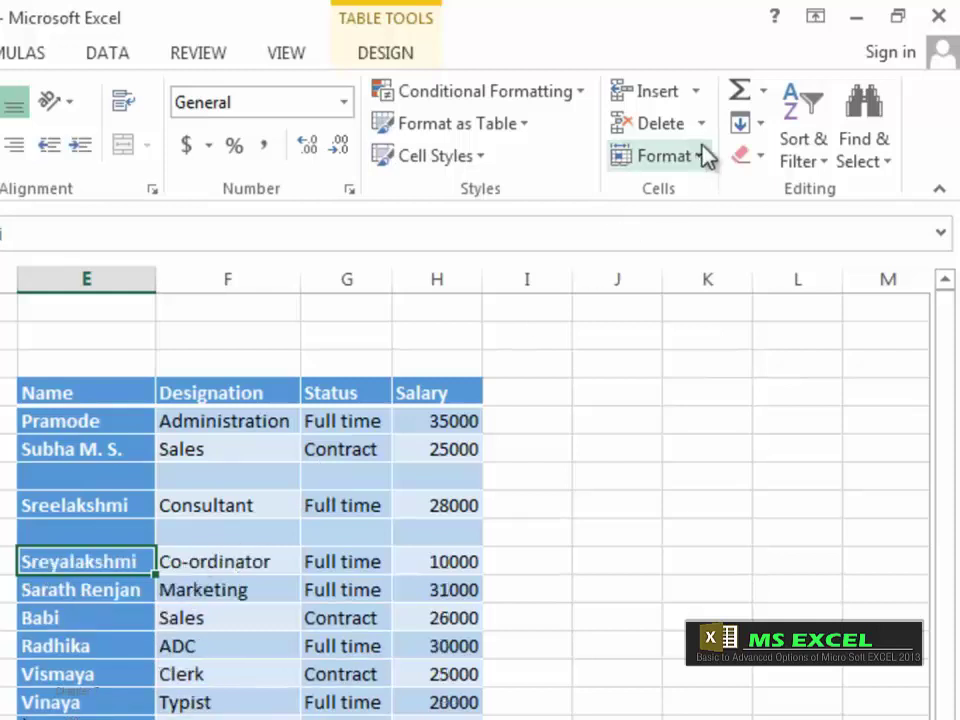
pyautogui.click(700, 124)
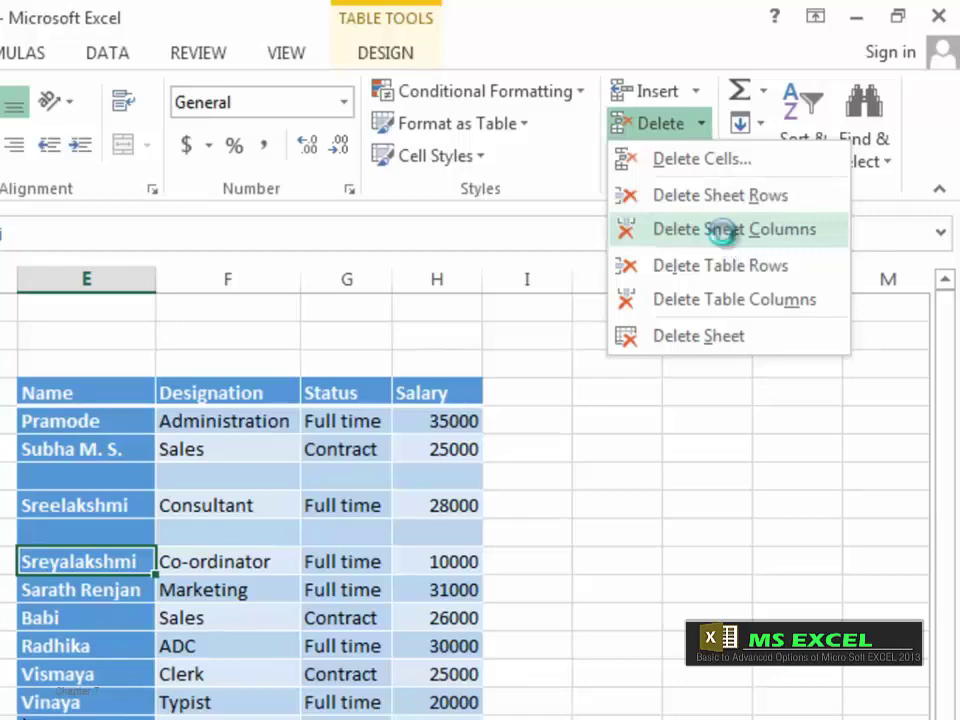
pyautogui.click(724, 232)
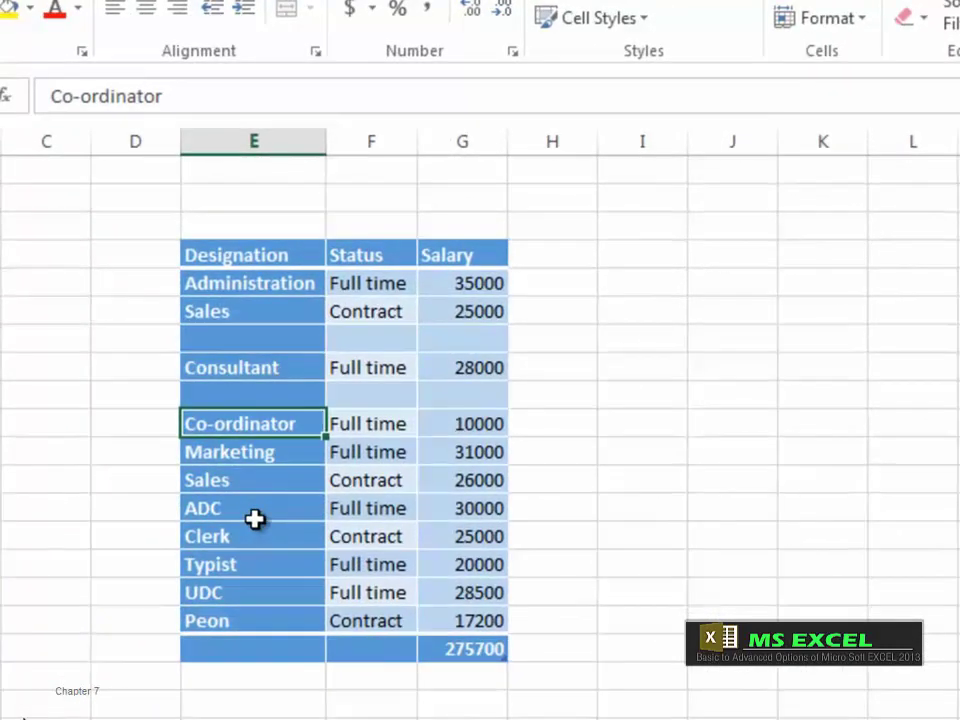
pyautogui.hotkey('ctrl', 'z')
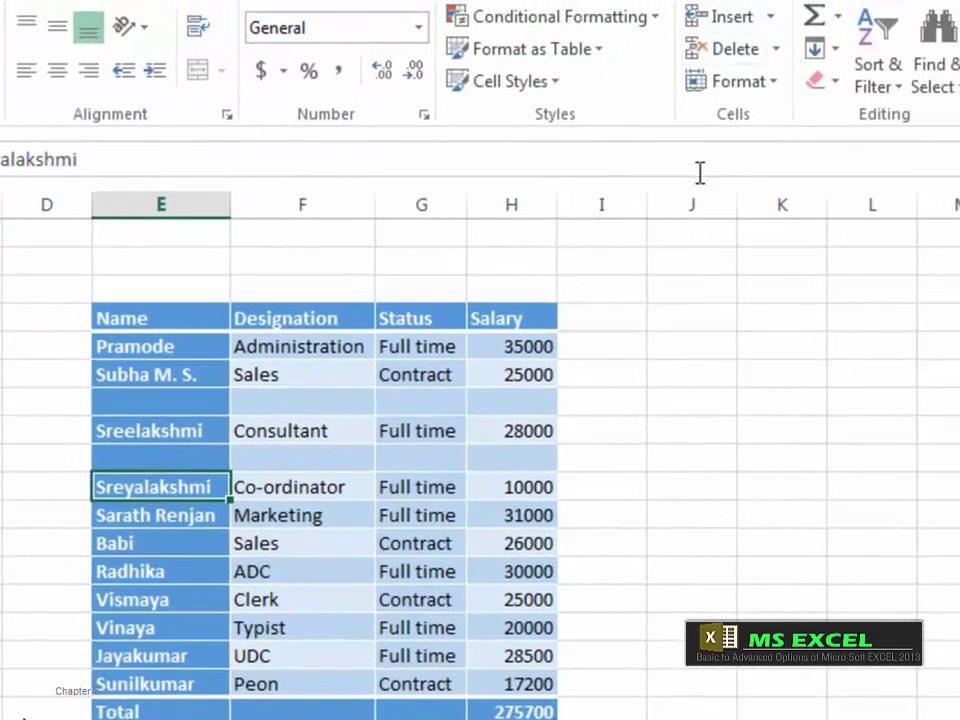
# Step: Hide the Co-ordinator row, unhide it, then hide it again so Total reads 265700
pyautogui.click(778, 86)
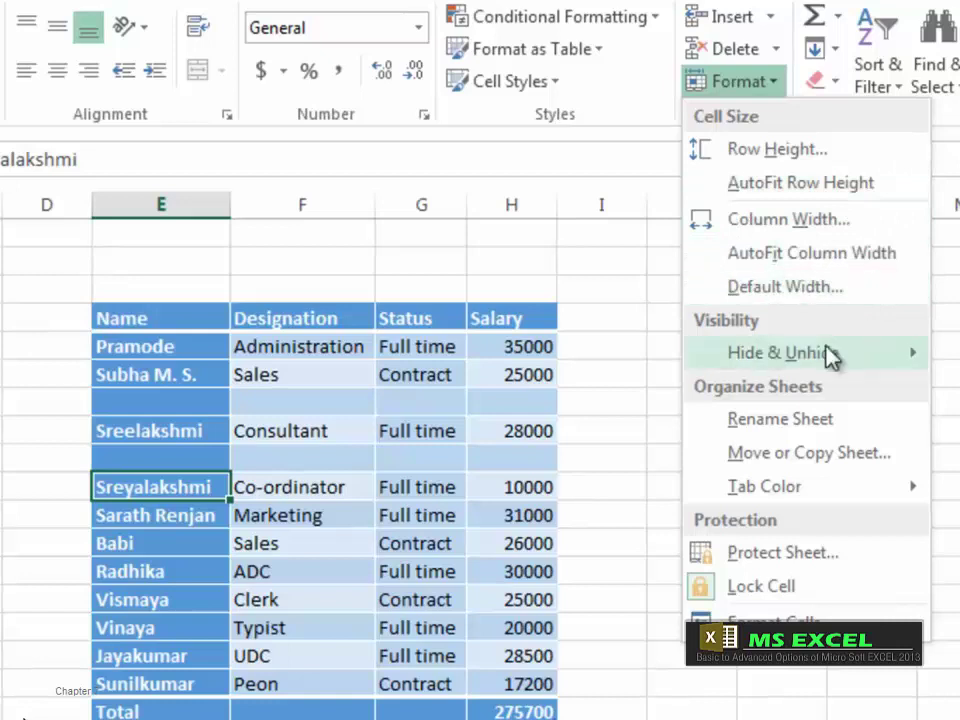
pyautogui.moveTo(830, 352)
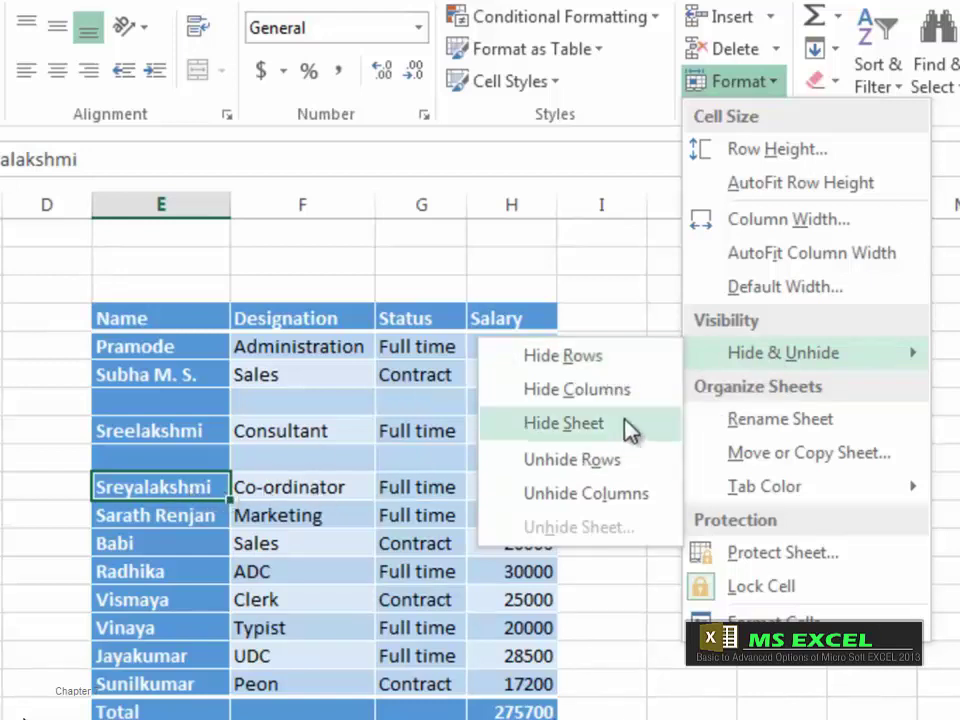
pyautogui.click(591, 359)
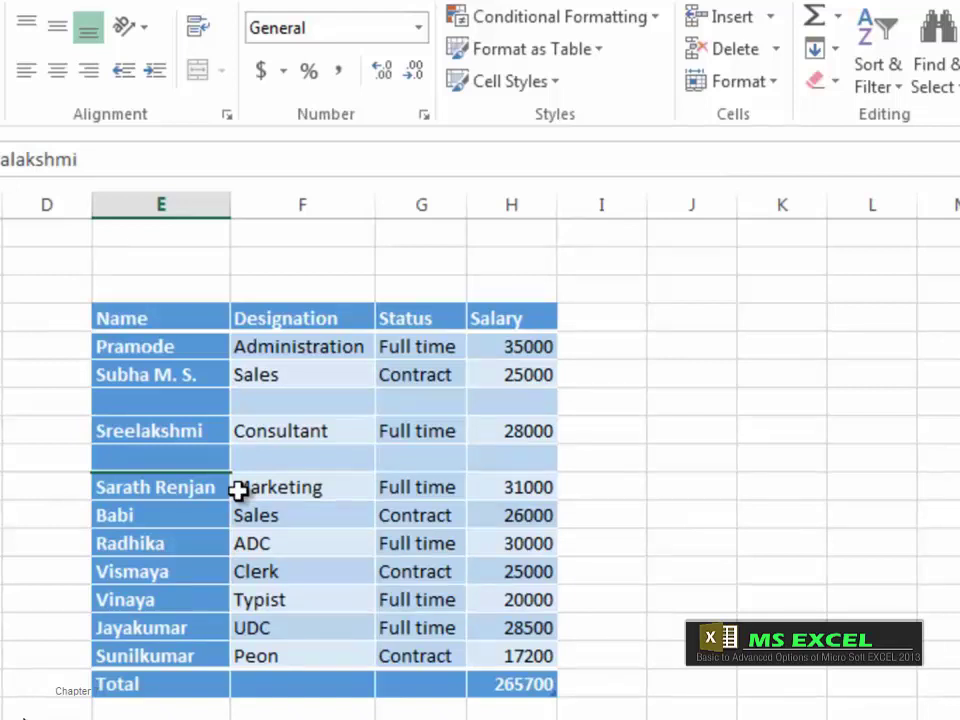
pyautogui.click(772, 88)
pyautogui.moveTo(792, 360)
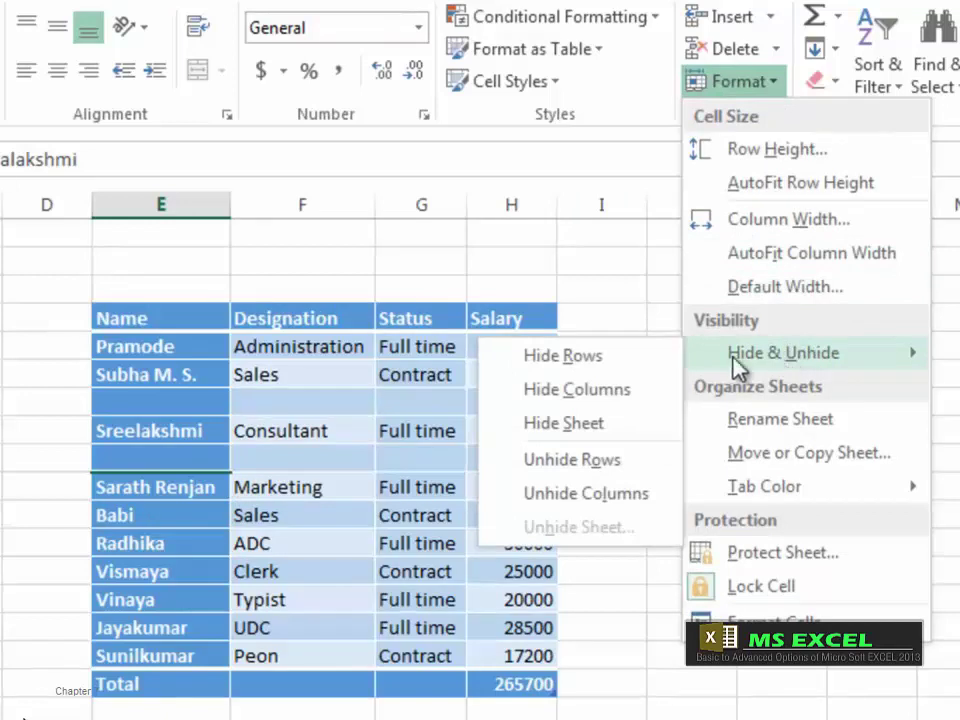
pyautogui.click(572, 459)
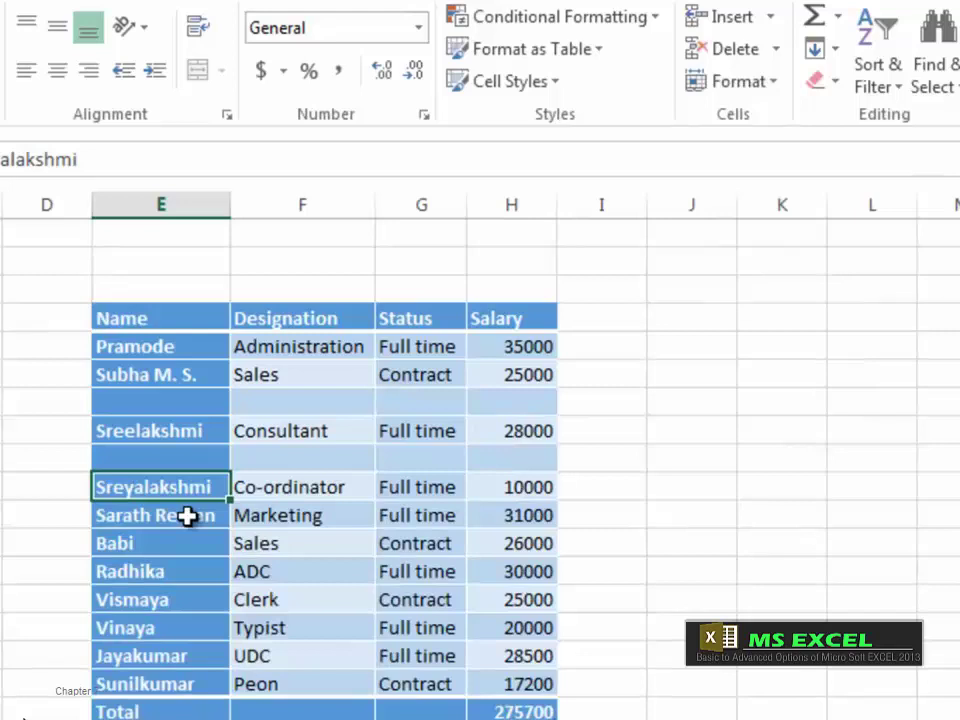
pyautogui.click(775, 90)
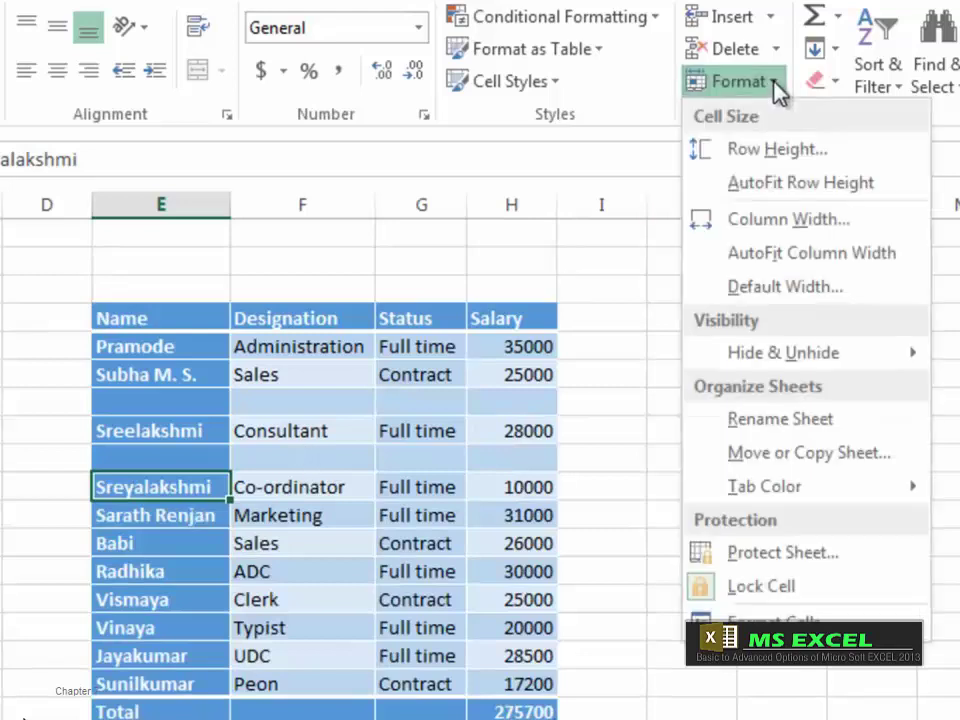
pyautogui.moveTo(776, 358)
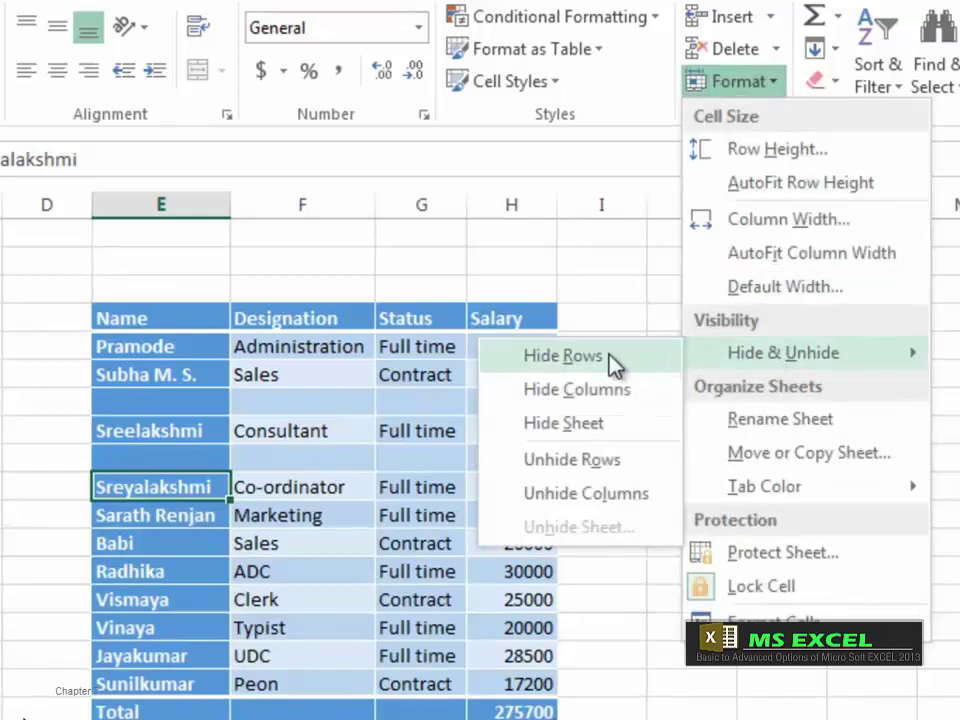
pyautogui.click(612, 357)
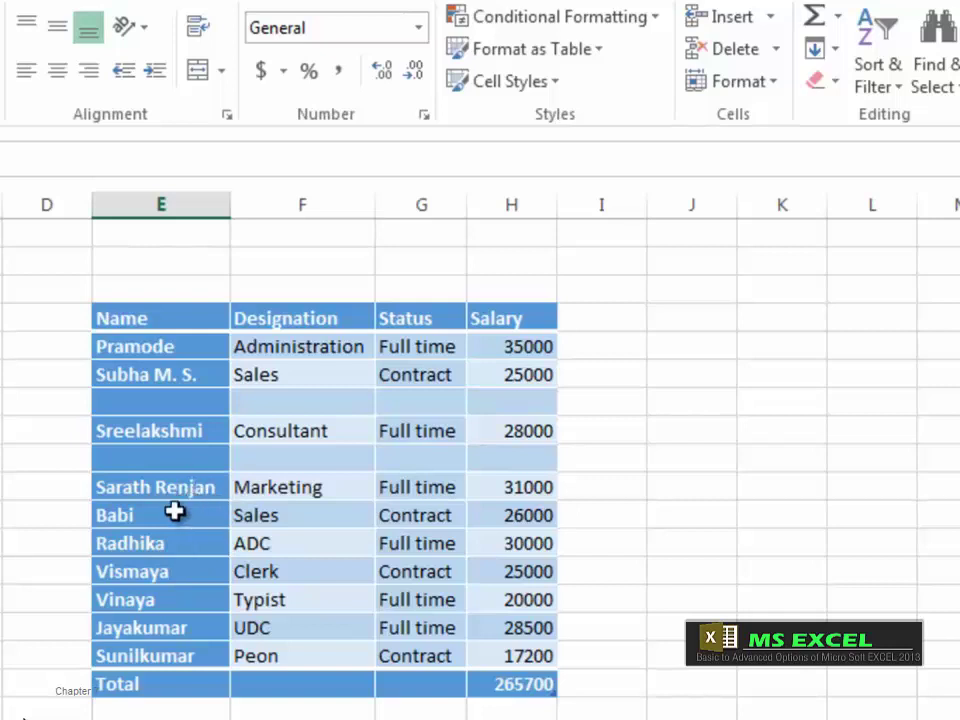
# Step: Try Unhide Rows with only the Marketing employee's name cell selected
pyautogui.click(152, 487)
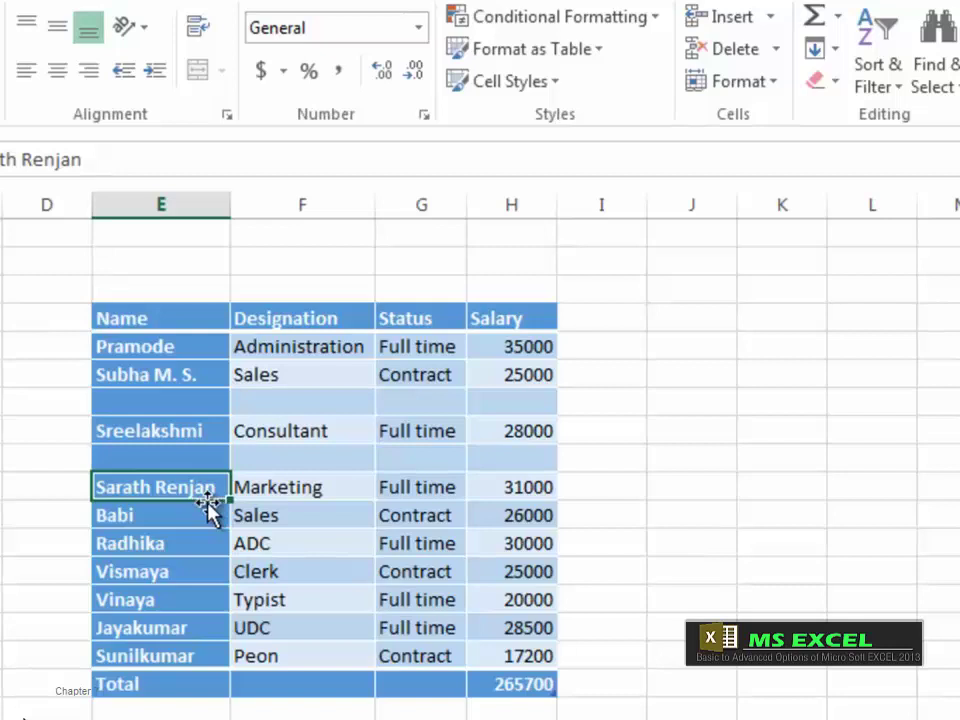
pyautogui.click(776, 84)
pyautogui.moveTo(797, 352)
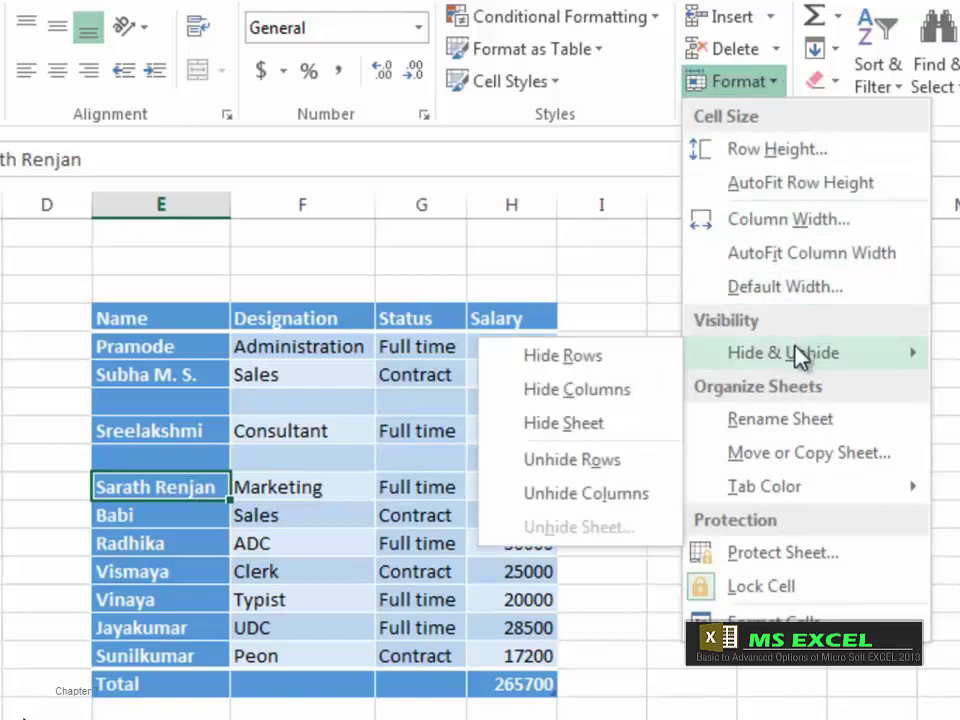
pyautogui.click(592, 463)
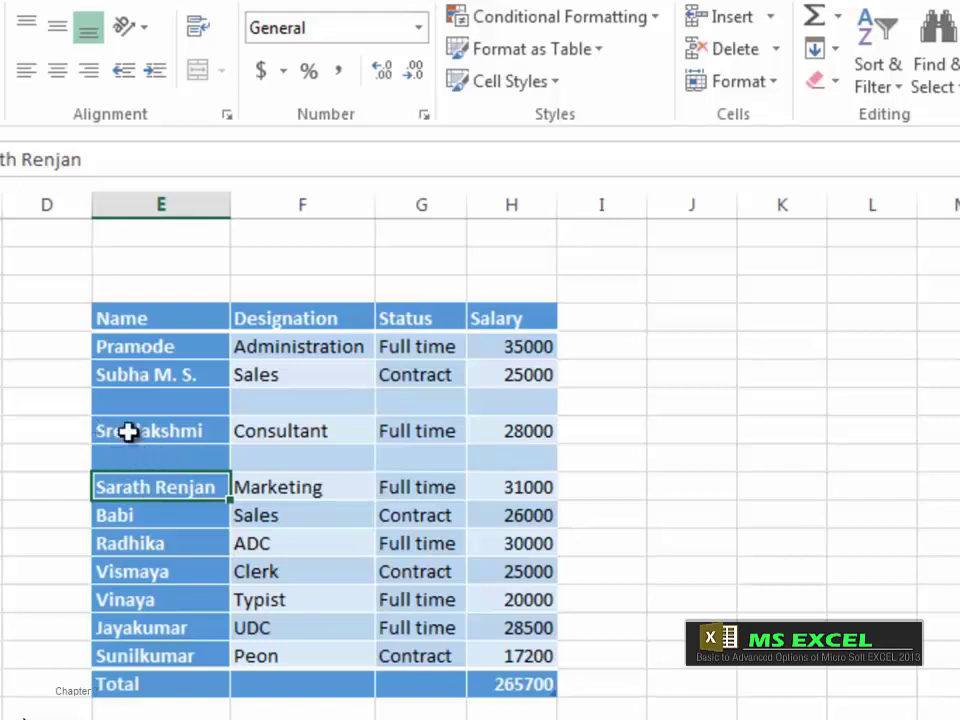
# Step: Select name cells spanning the hidden row and unhide it, restoring Total 275700
pyautogui.moveTo(129, 431); pyautogui.dragTo(156, 506)
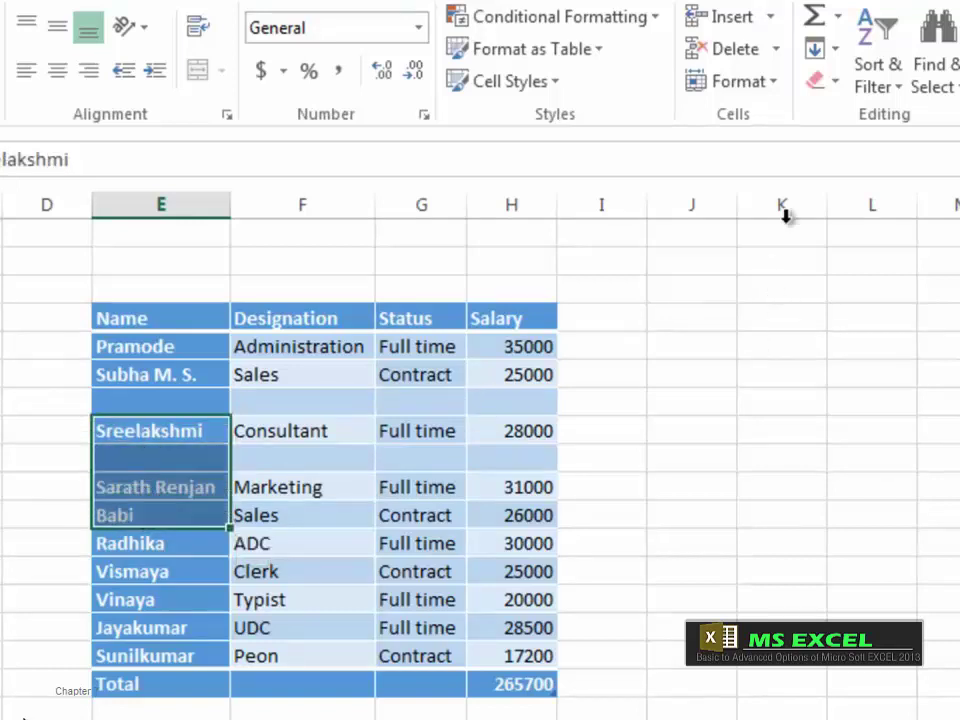
pyautogui.click(766, 86)
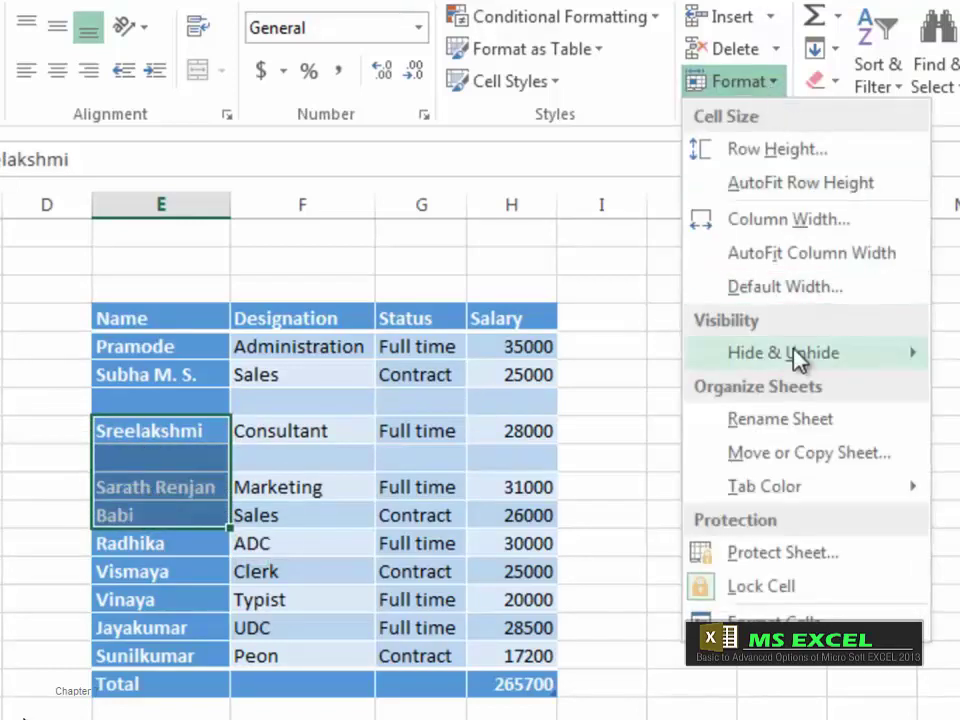
pyautogui.moveTo(797, 365)
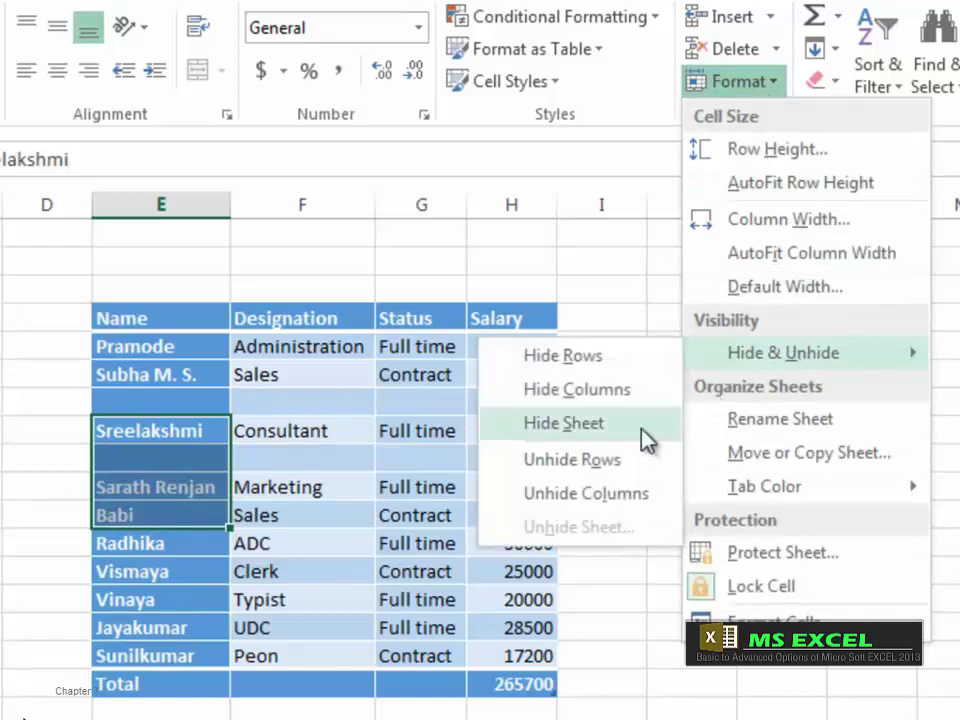
pyautogui.click(612, 459)
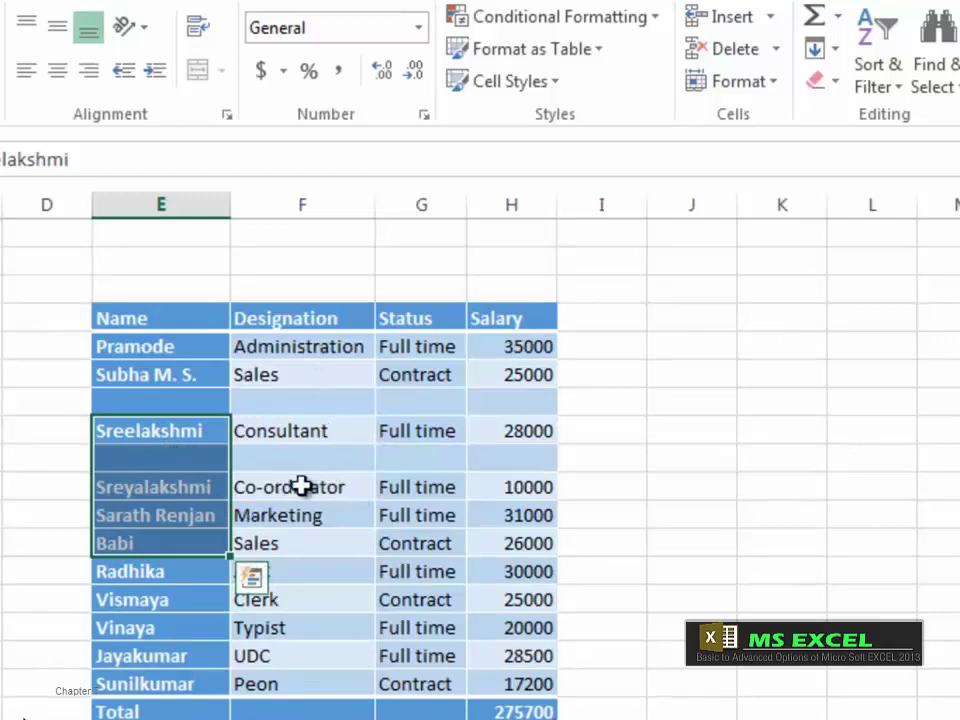
# Step: Hide the Designation column using Format > Hide Columns
pyautogui.click(290, 323)
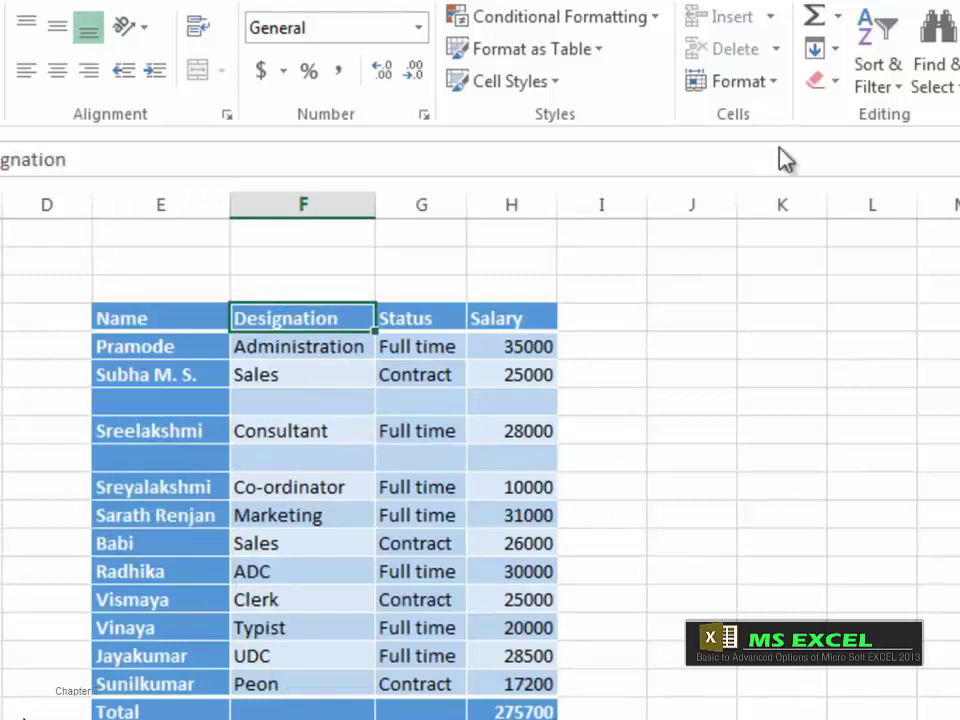
pyautogui.click(770, 85)
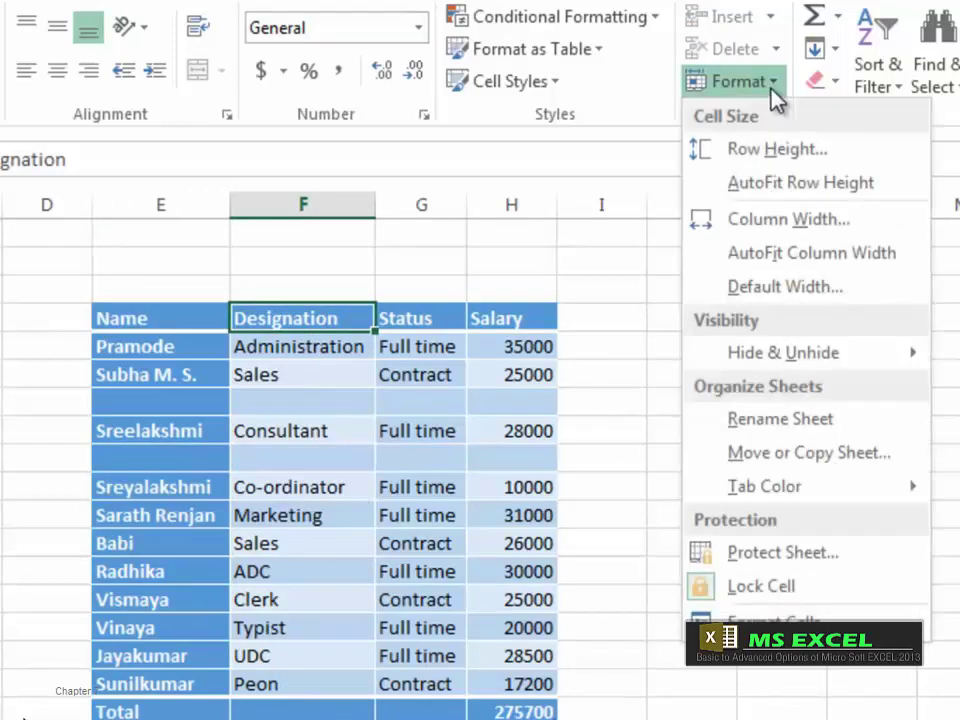
pyautogui.moveTo(814, 358)
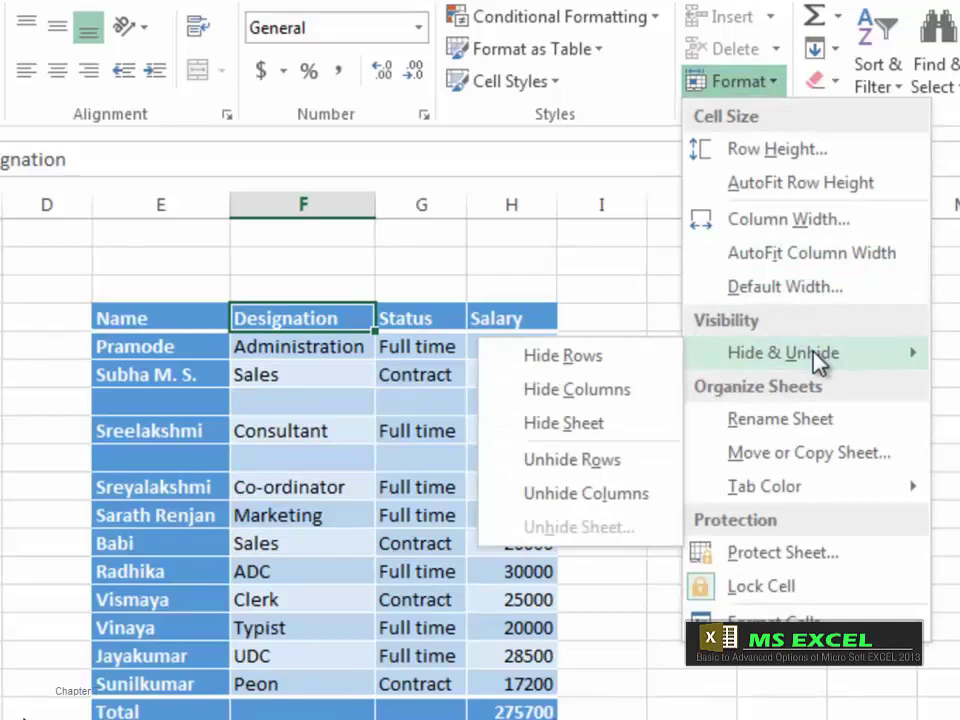
pyautogui.click(611, 405)
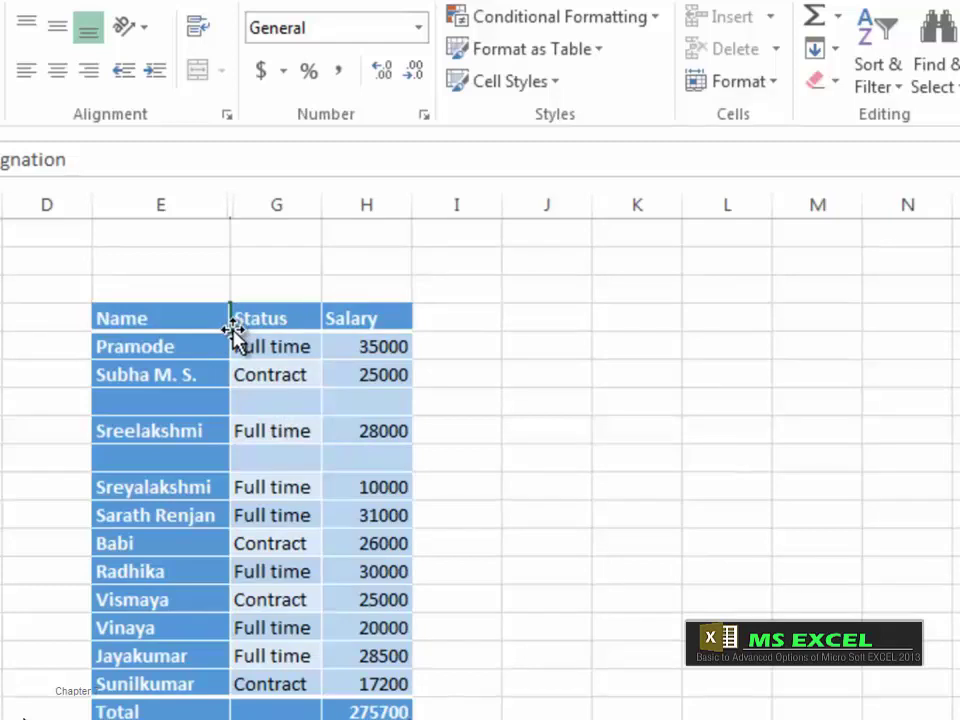
# Step: Unhide the Designation column, then hide it again with Ctrl+0
pyautogui.click(779, 86)
pyautogui.moveTo(795, 356)
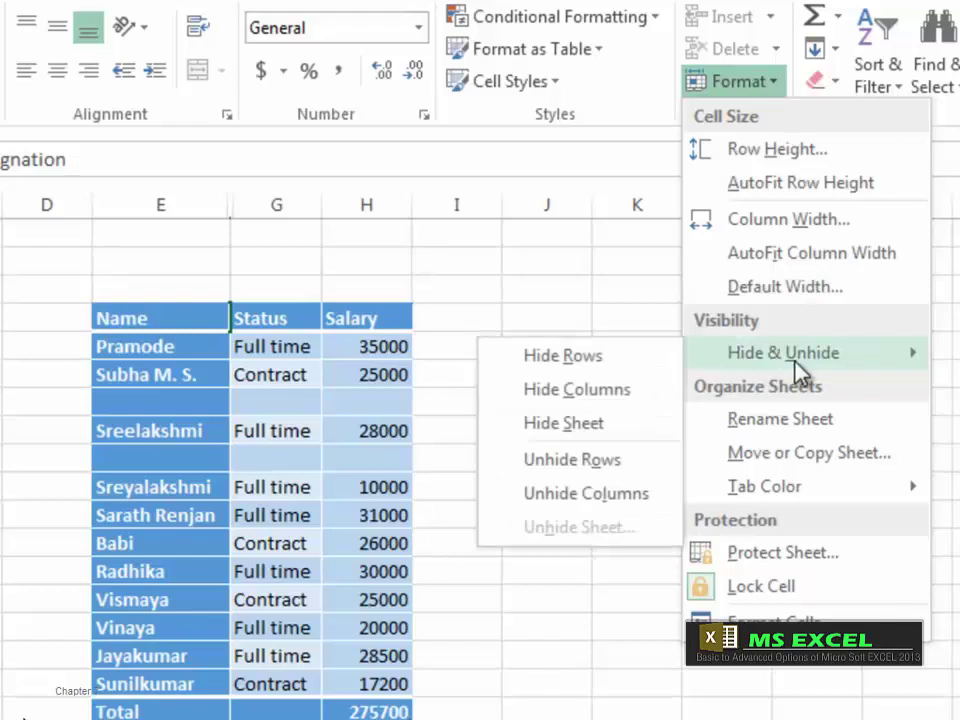
pyautogui.click(555, 495)
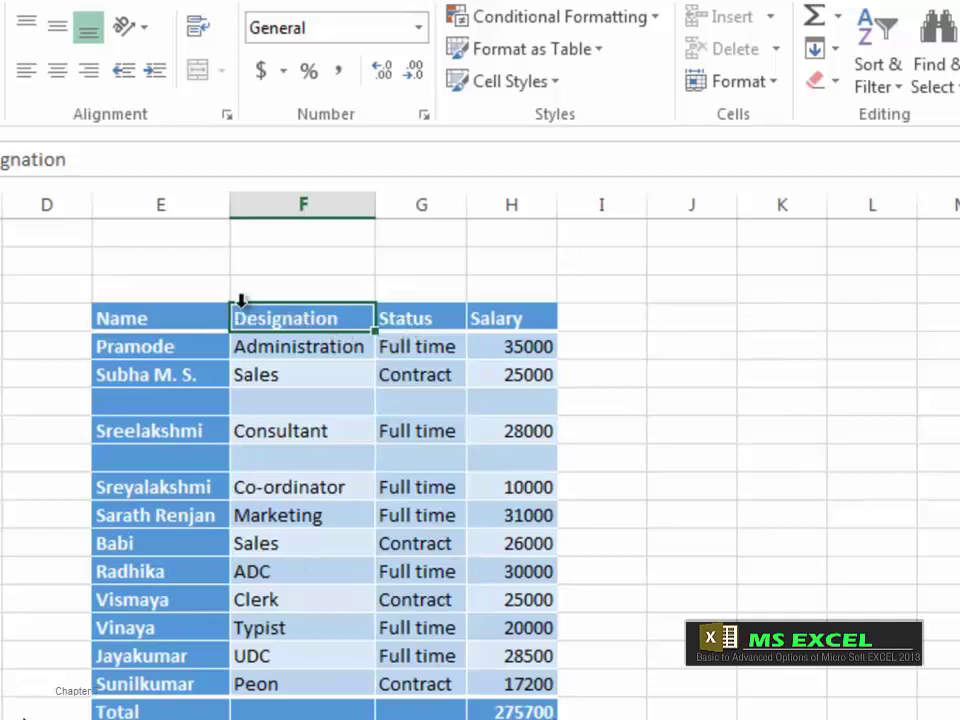
pyautogui.hotkey('ctrl', '0')
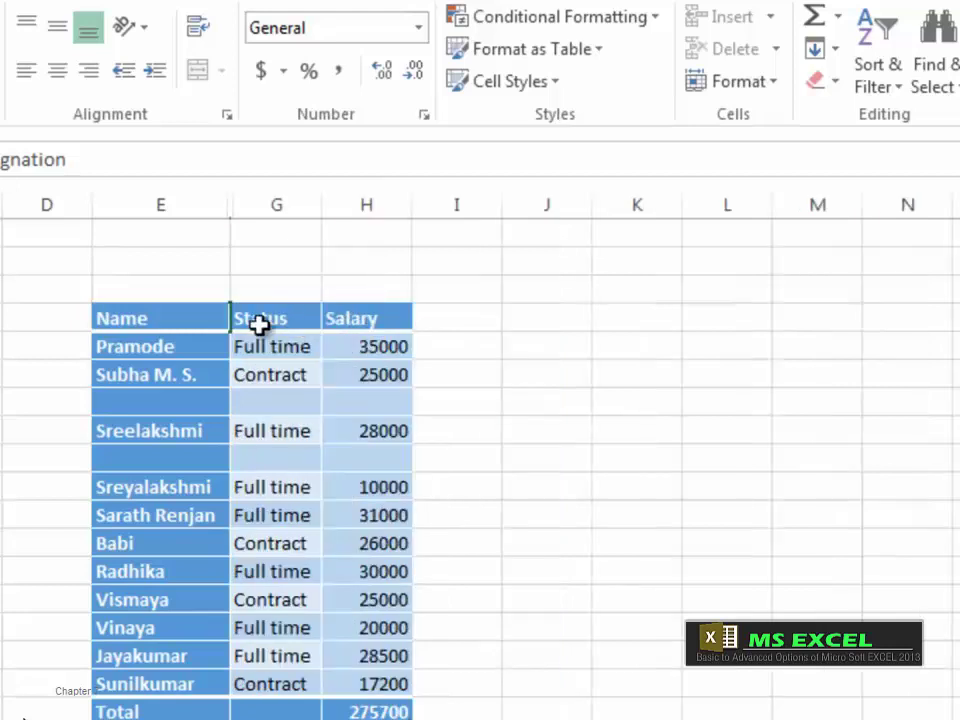
# Step: Select the Status header and look through the Format options without changing anything
pyautogui.click(557, 516)
pyautogui.click(268, 321)
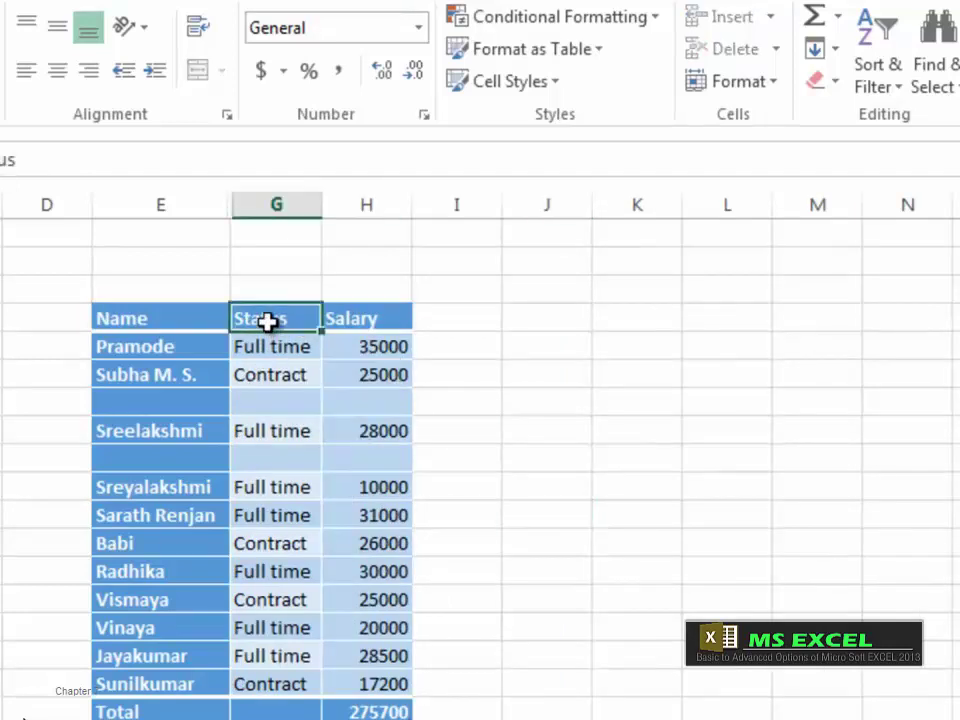
pyautogui.click(780, 92)
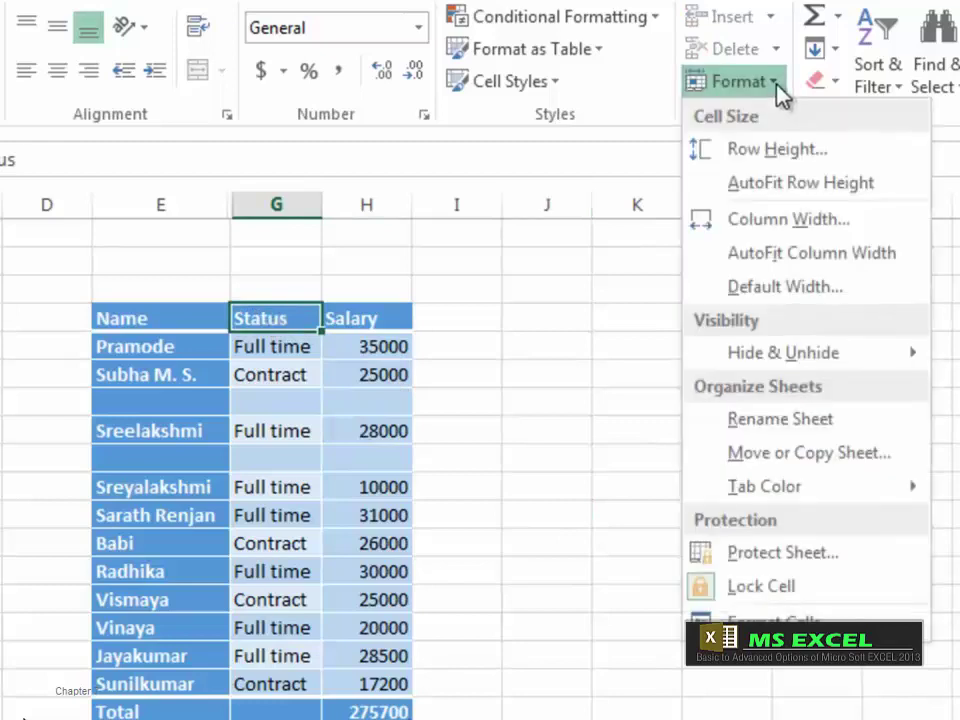
pyautogui.moveTo(795, 362)
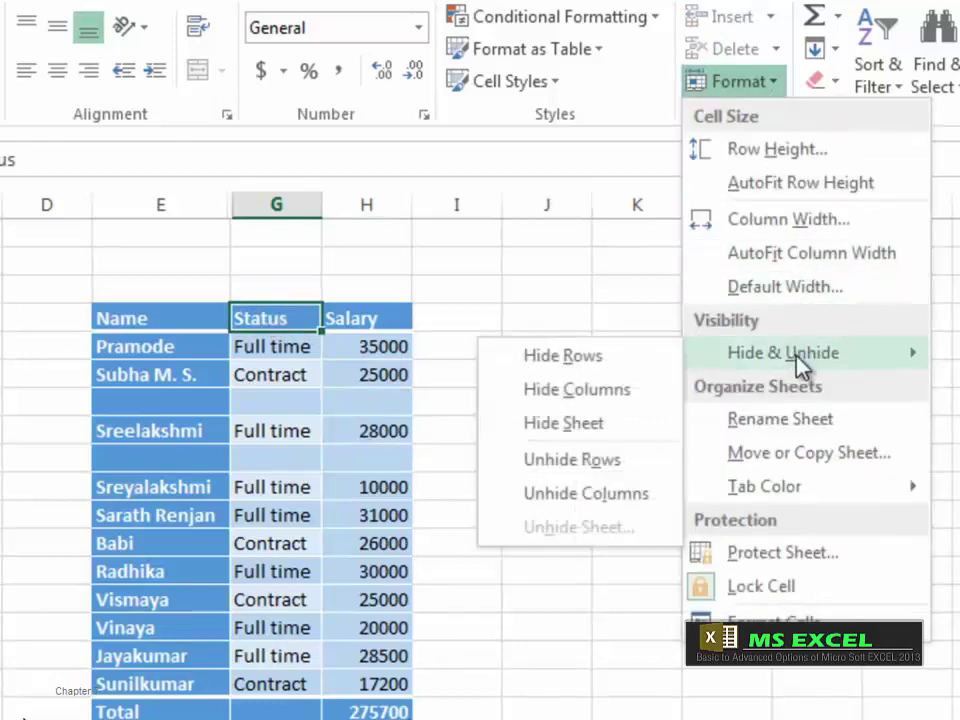
pyautogui.click(604, 495)
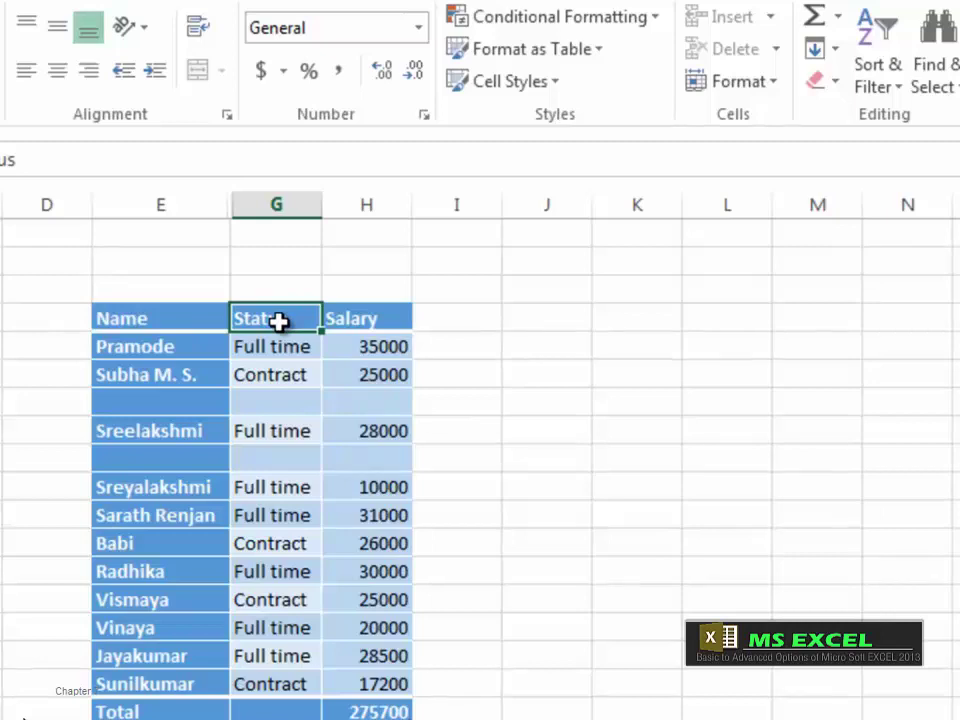
# Step: Select the headers spanning the hidden column and unhide the Designation column
pyautogui.moveTo(184, 315); pyautogui.dragTo(324, 321)
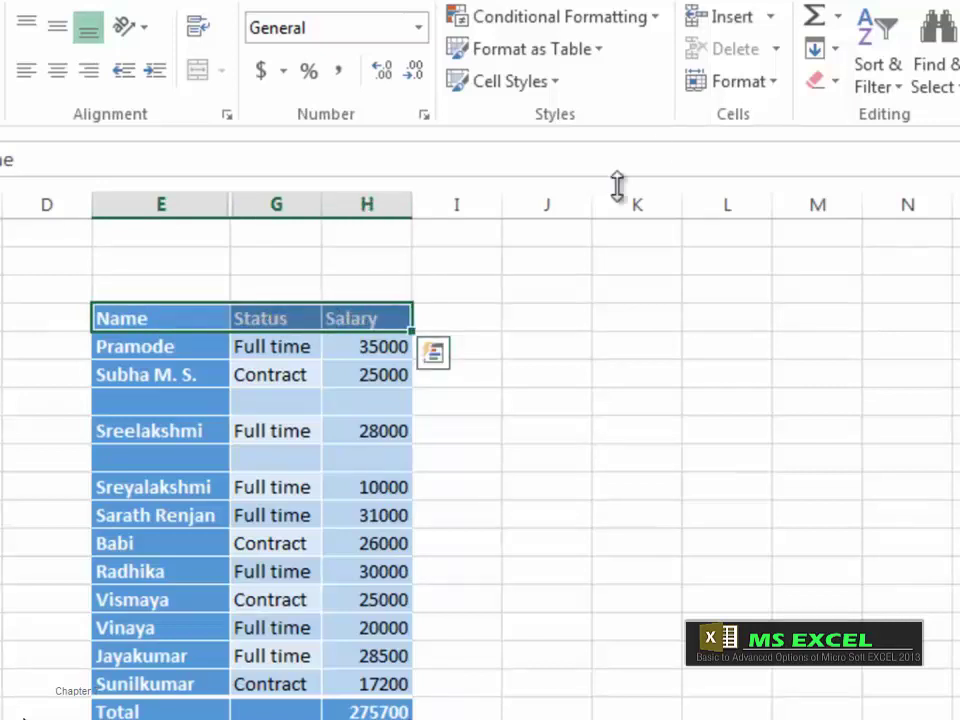
pyautogui.click(770, 86)
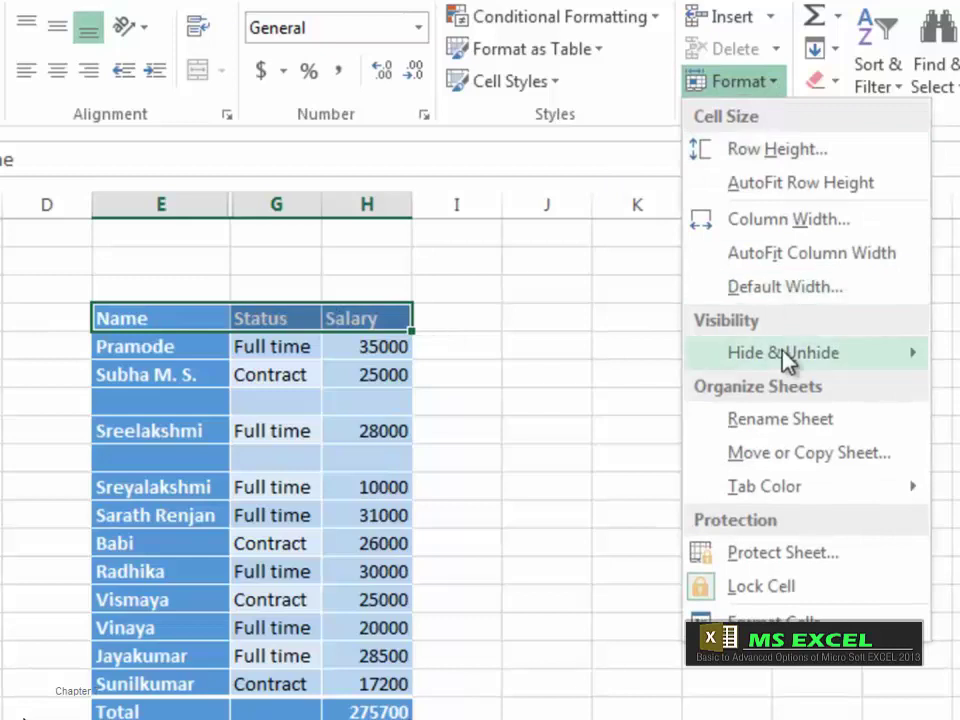
pyautogui.moveTo(785, 354)
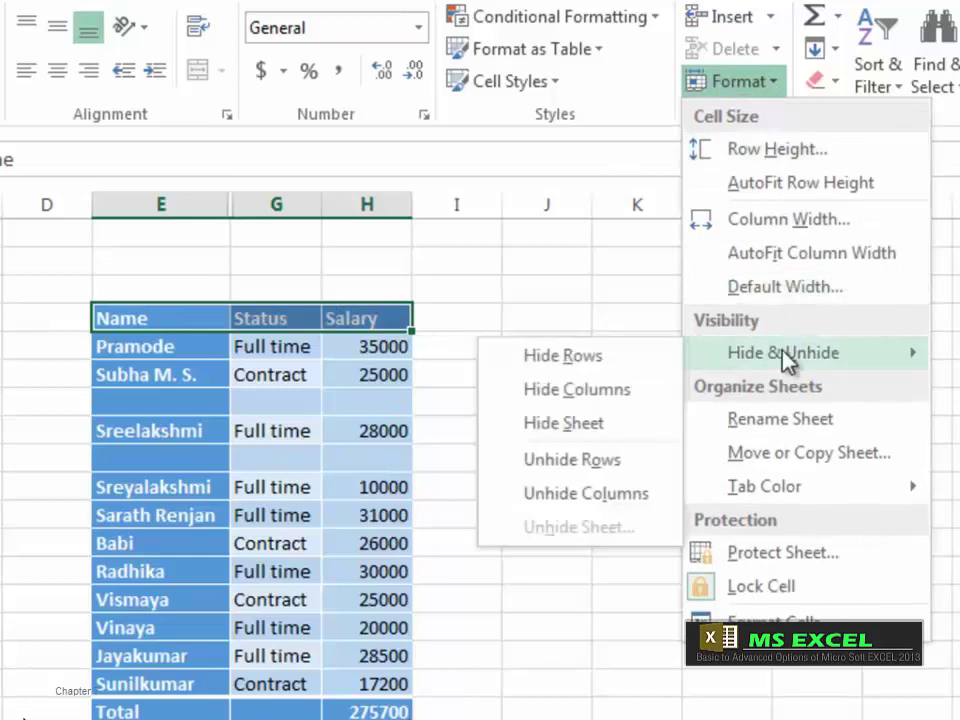
pyautogui.click(606, 495)
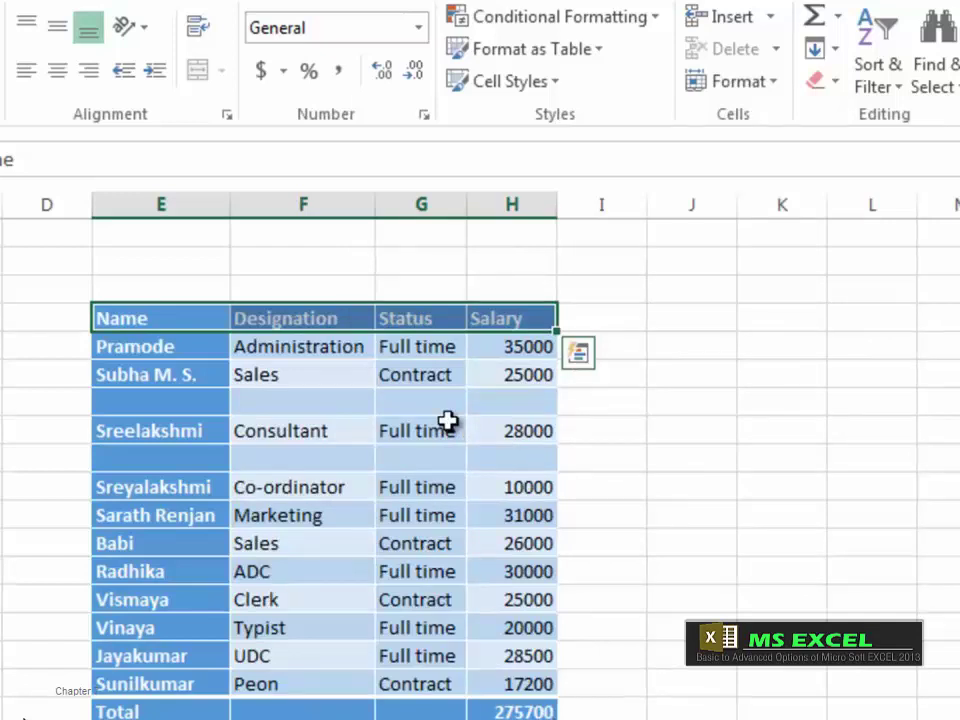
# Step: Hide the employee data sheet, Sheet1, with Hide Sheet
pyautogui.click(763, 88)
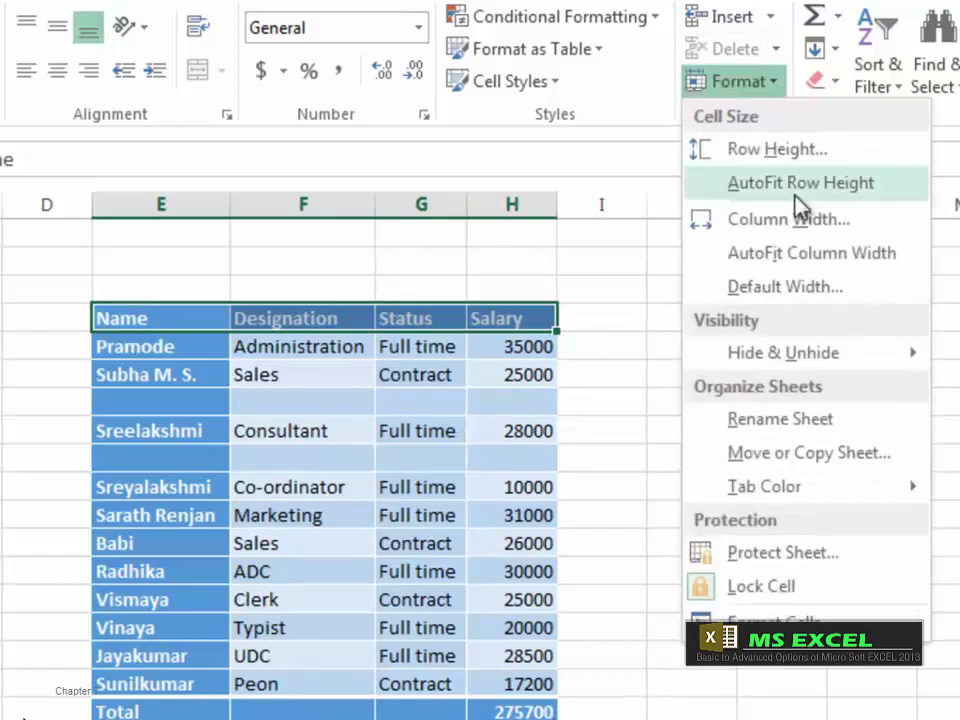
pyautogui.moveTo(788, 364)
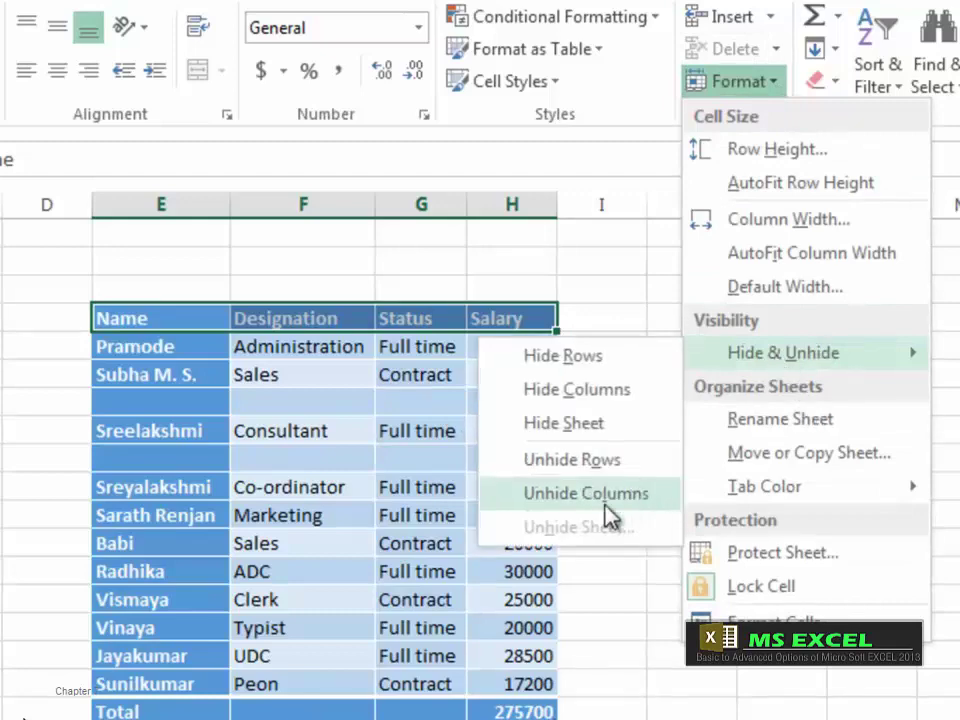
pyautogui.click(563, 423)
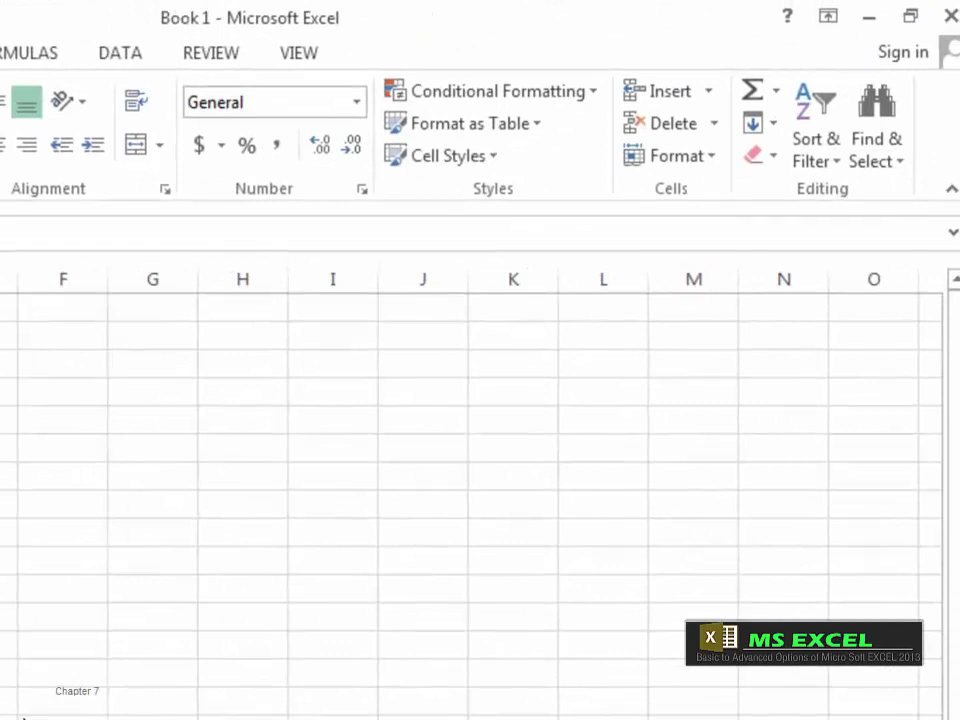
# Step: Restore Sheet1 from the Unhide Sheet list, showing the employee table with Total 275700
pyautogui.click(714, 165)
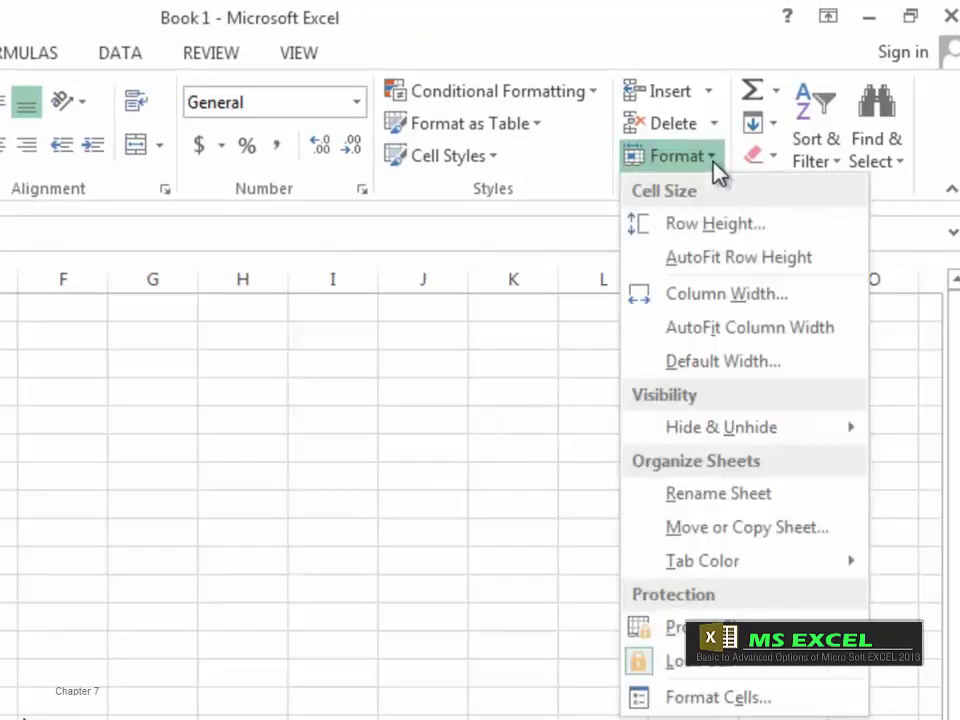
pyautogui.moveTo(735, 420)
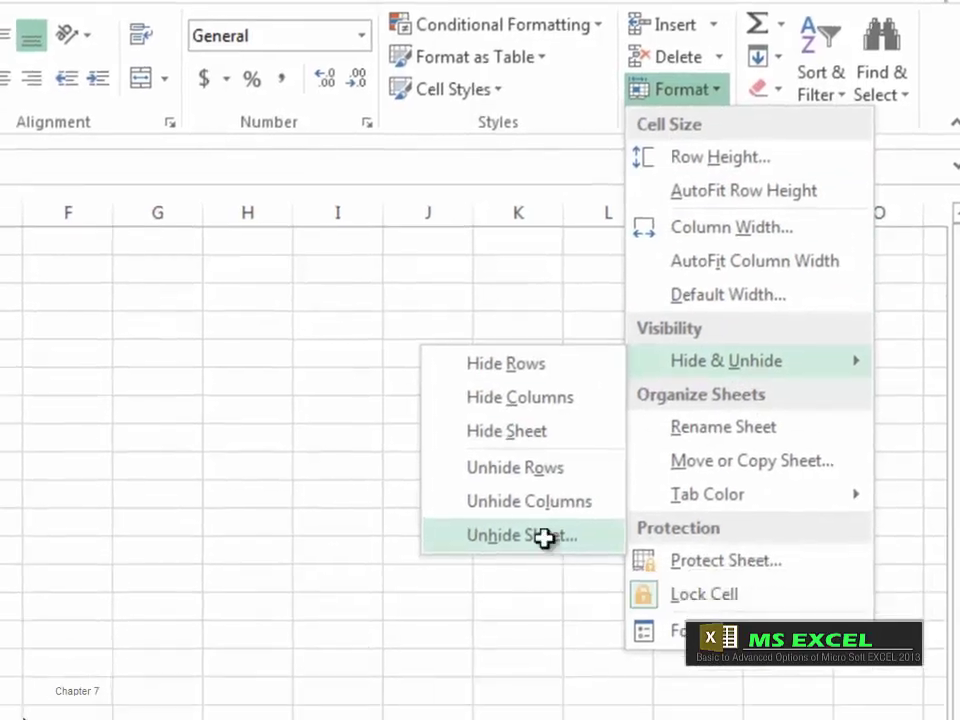
pyautogui.click(543, 538)
pyautogui.moveTo(561, 311); pyautogui.dragTo(118, 253)
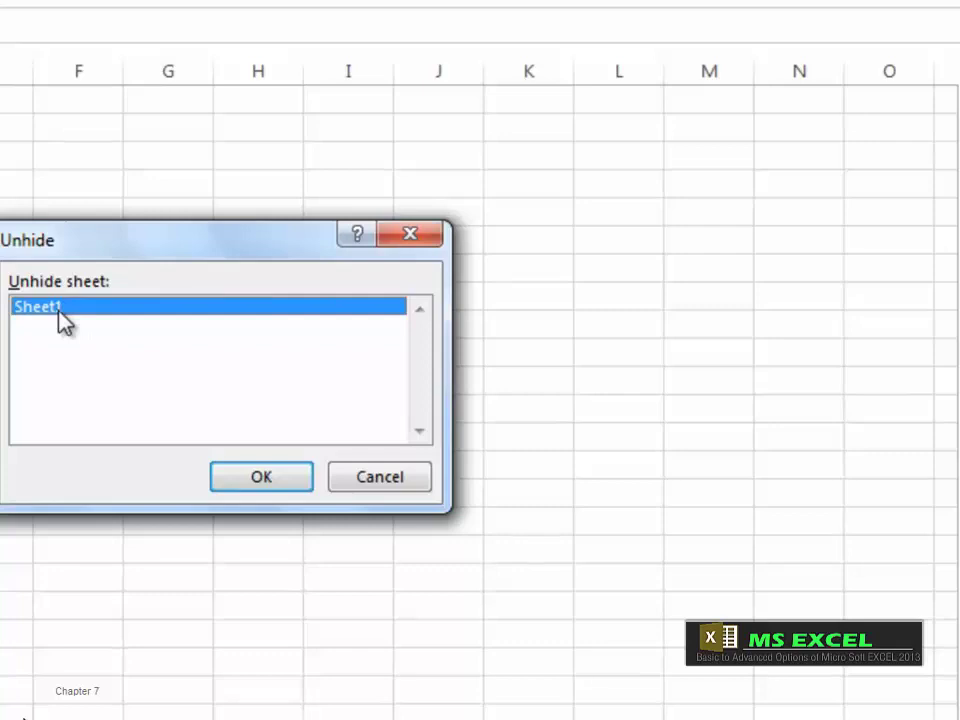
pyautogui.click(261, 480)
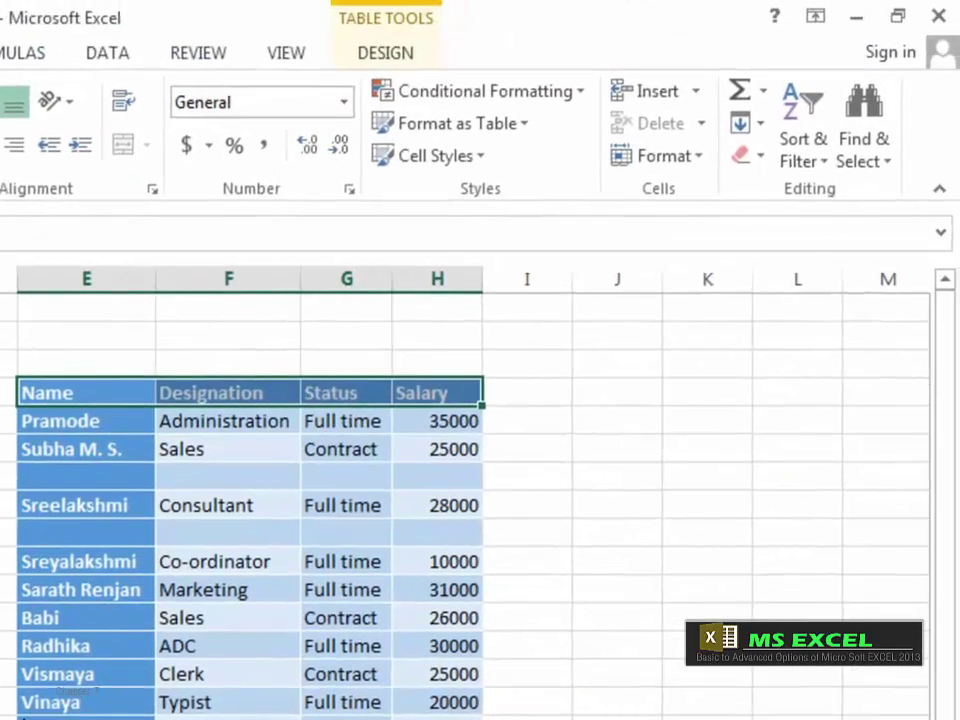
# Step: Rename the employee table's worksheet from Sheet1 to 'Table'
pyautogui.click(702, 163)
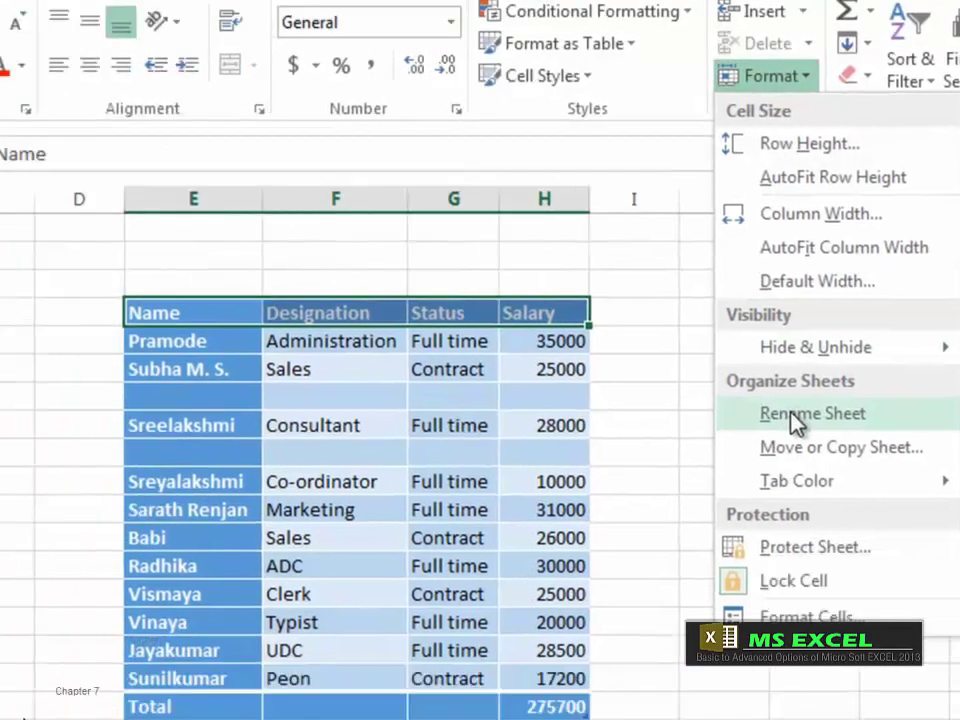
pyautogui.click(684, 493)
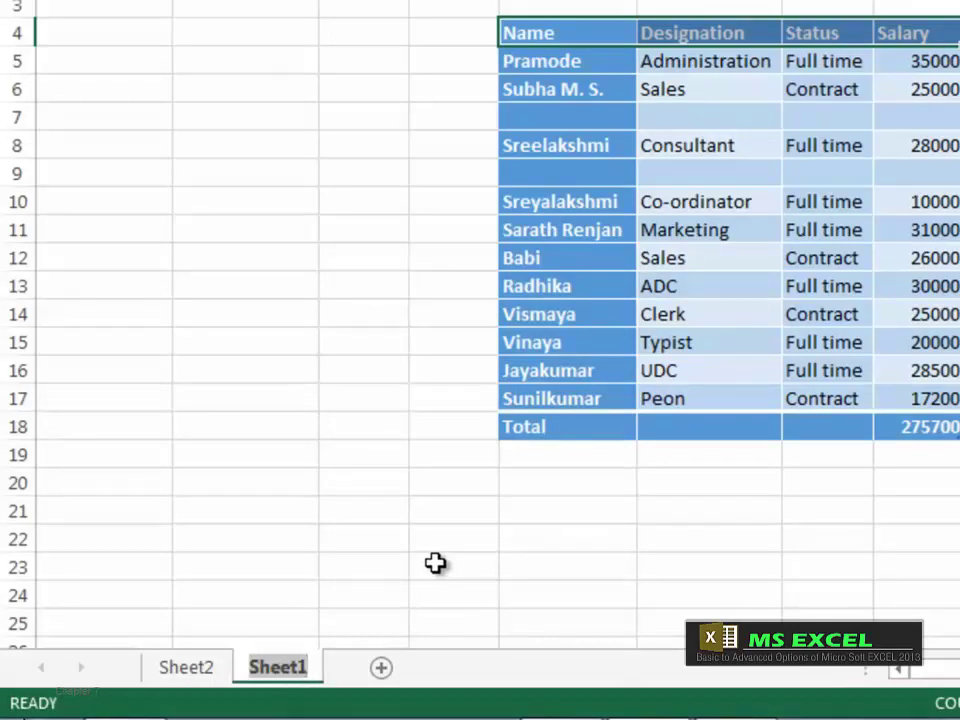
pyautogui.write('Ta')
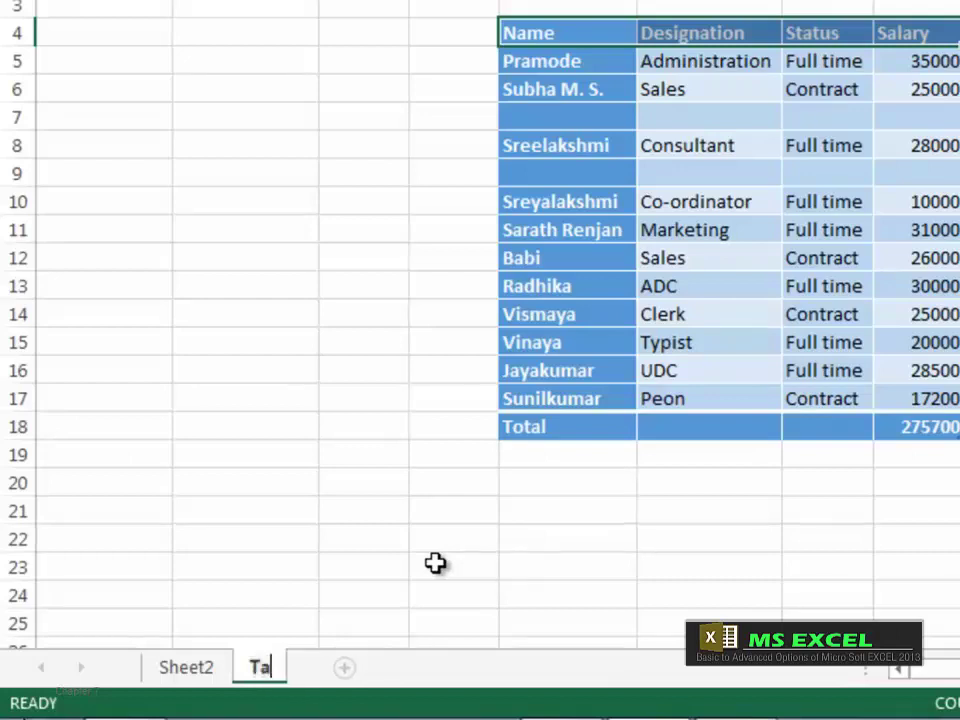
pyautogui.write('ble')
pyautogui.press('Return')
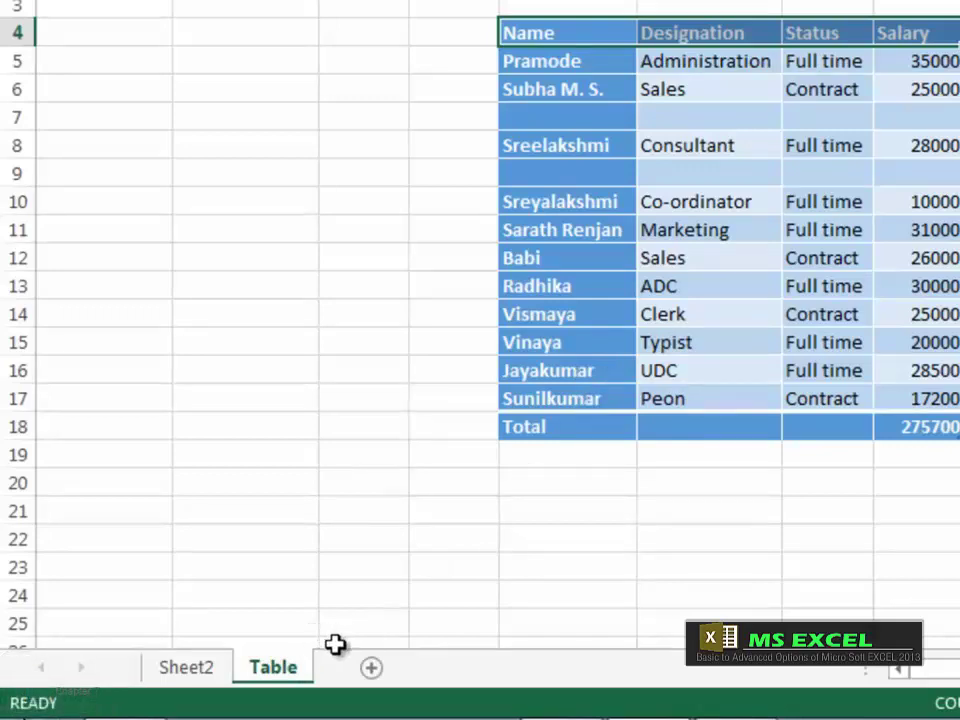
# Step: Rename Sheet2 to 'New' and return to the Table sheet
pyautogui.rightClick(197, 680)
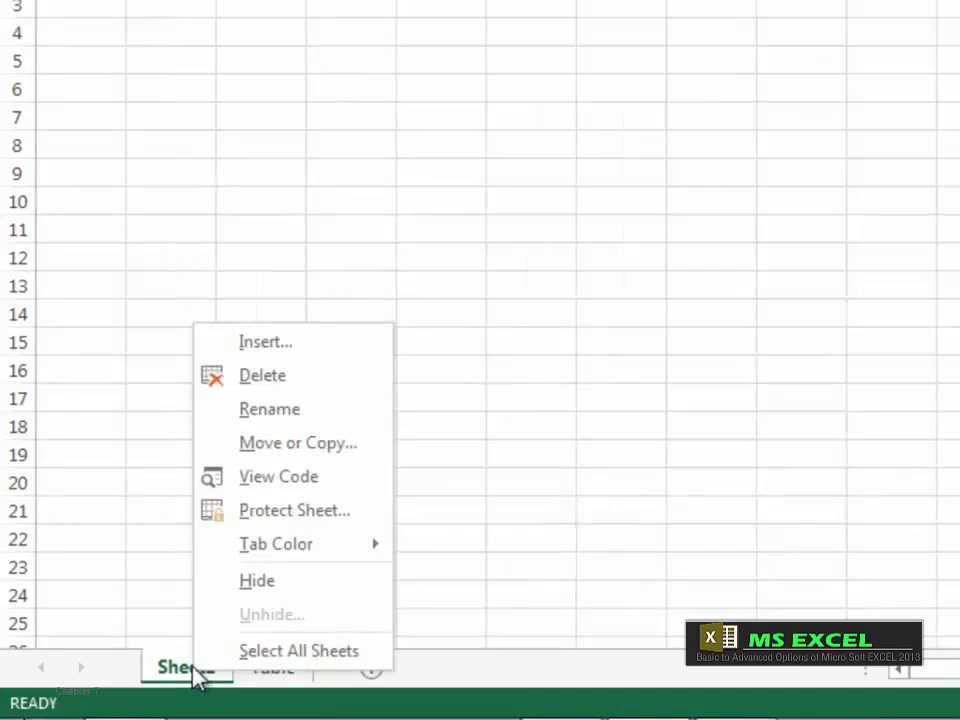
pyautogui.click(287, 411)
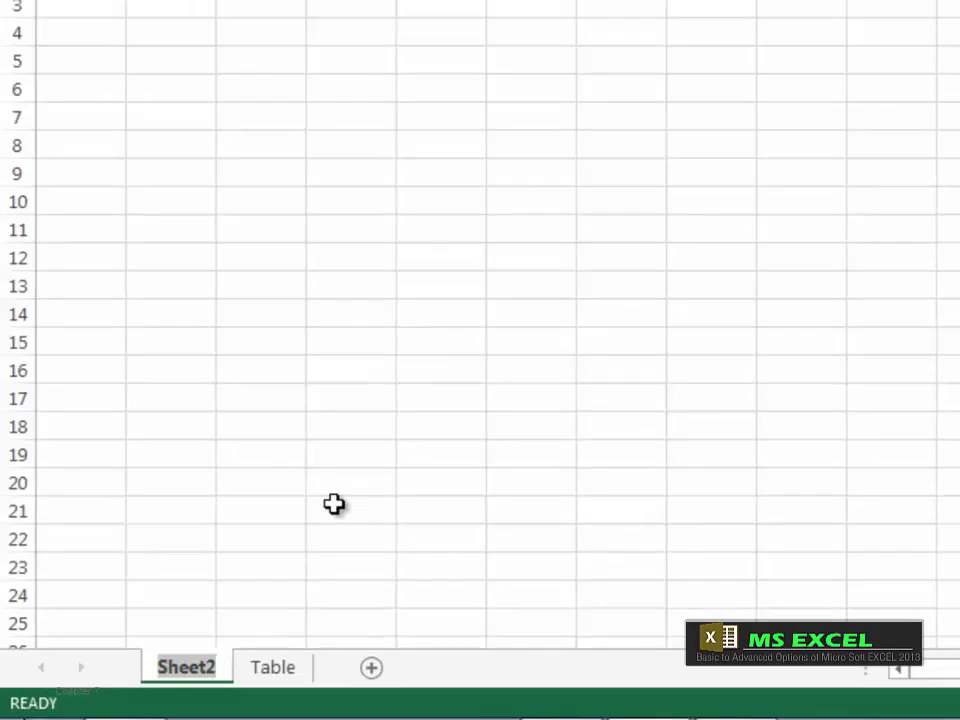
pyautogui.write('New')
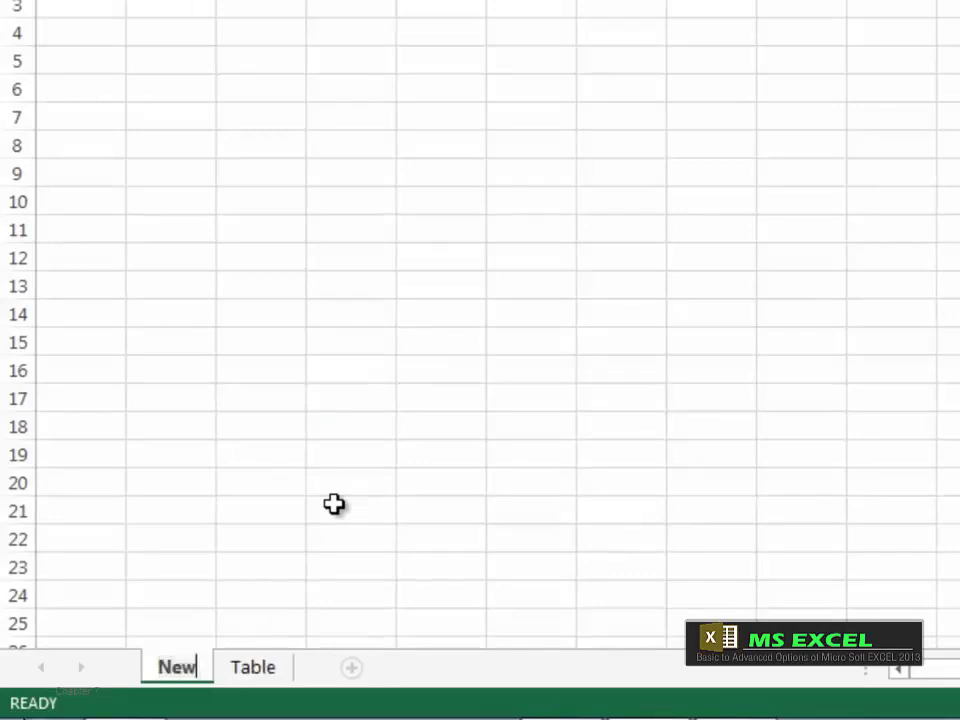
pyautogui.press('Return')
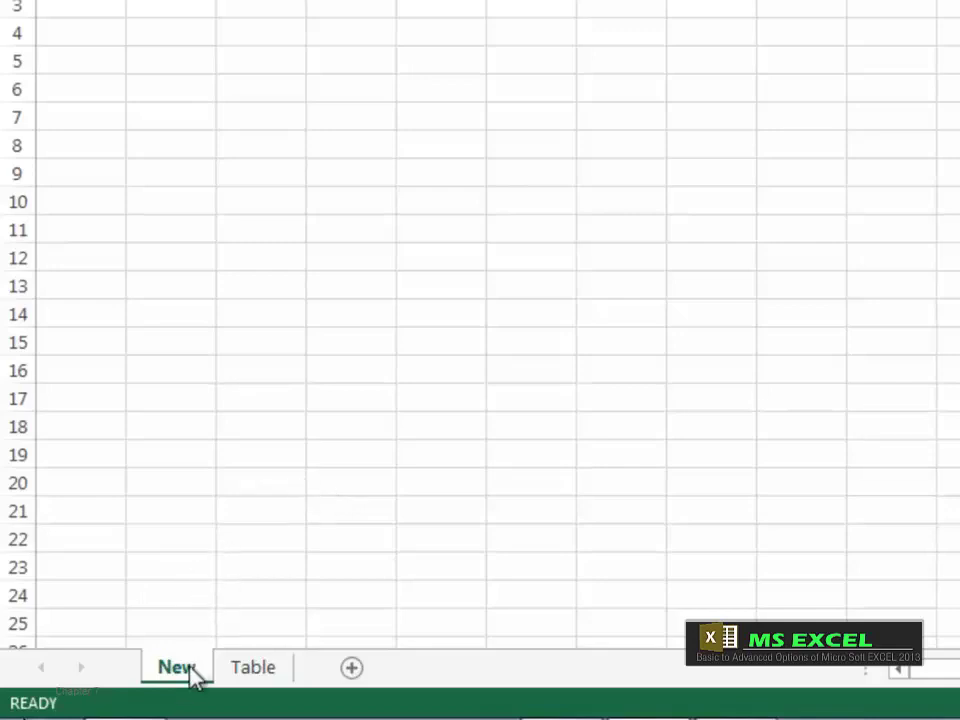
pyautogui.click(253, 668)
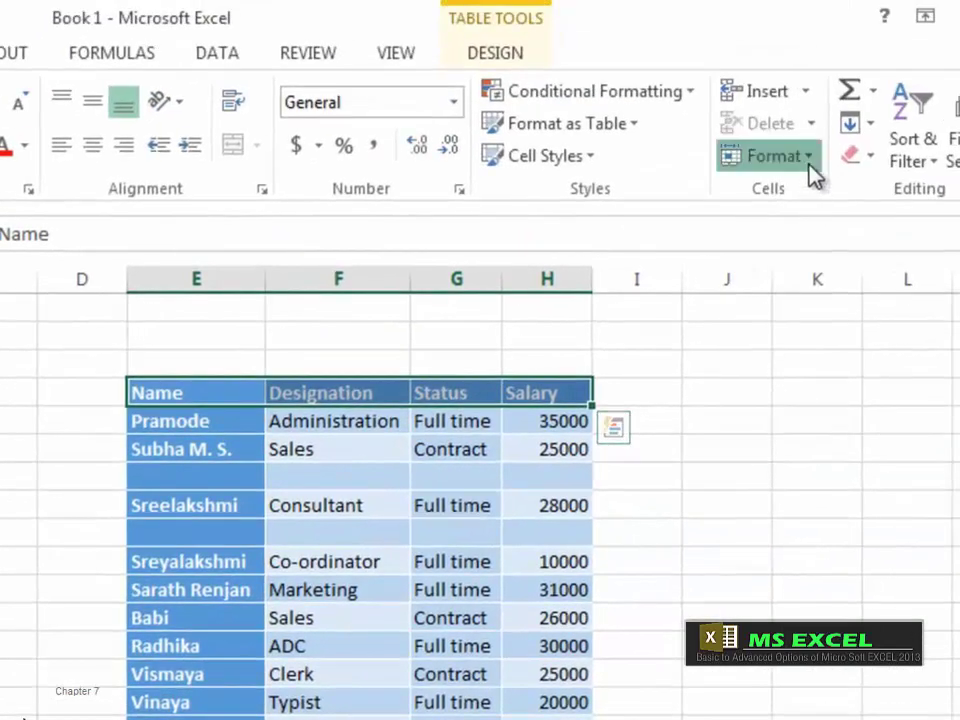
# Step: Preview Move or Copy with (move to end), cancel it, and switch to the New sheet
pyautogui.click(810, 158)
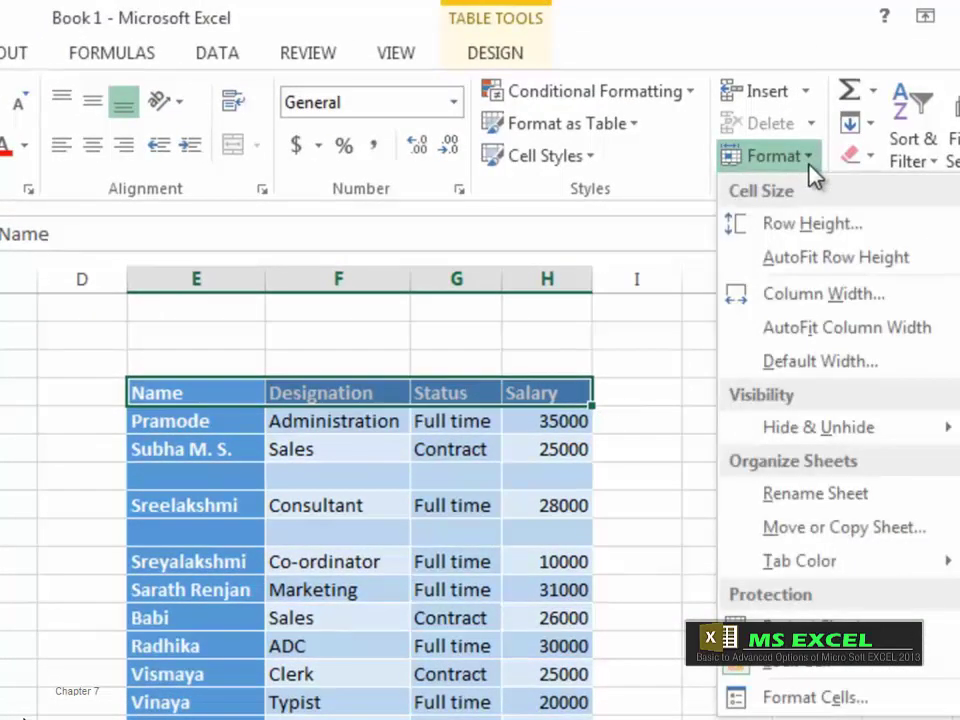
pyautogui.click(777, 543)
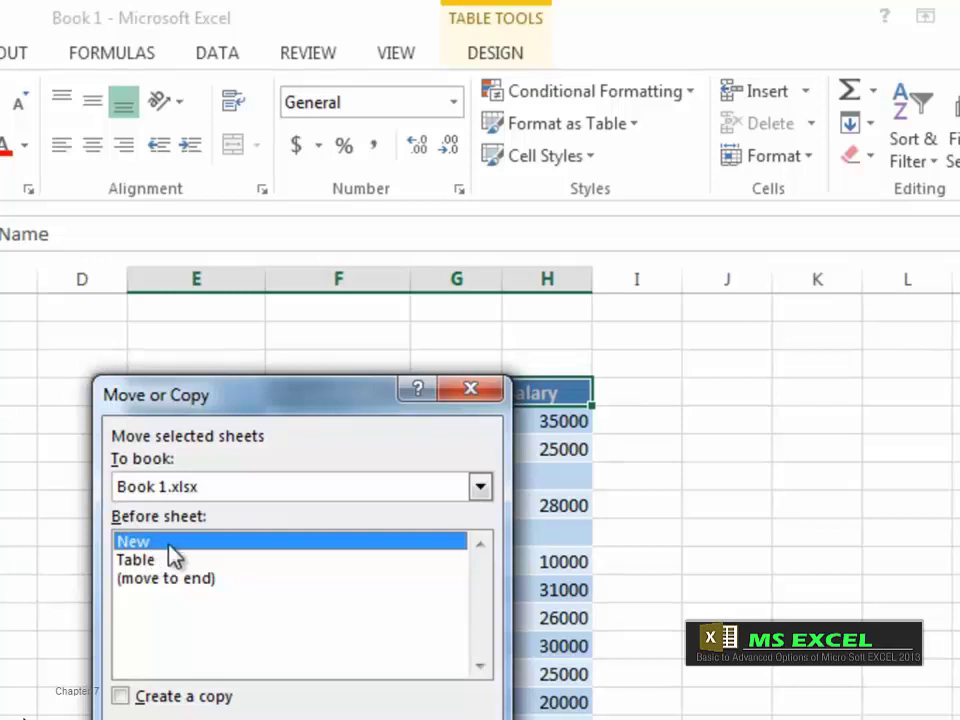
pyautogui.click(176, 585)
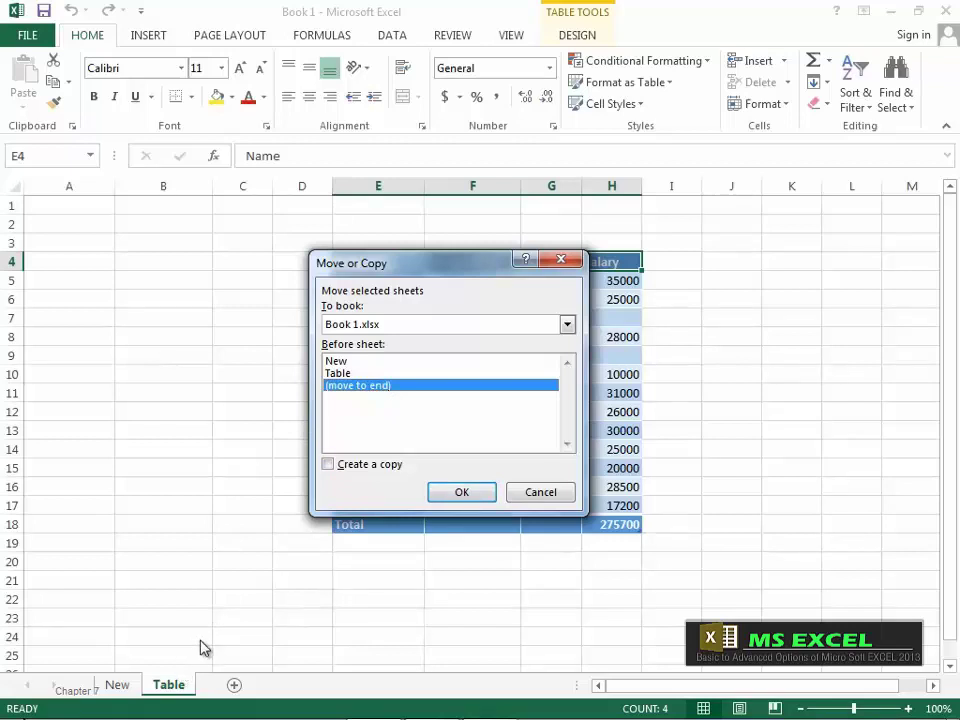
pyautogui.click(549, 494)
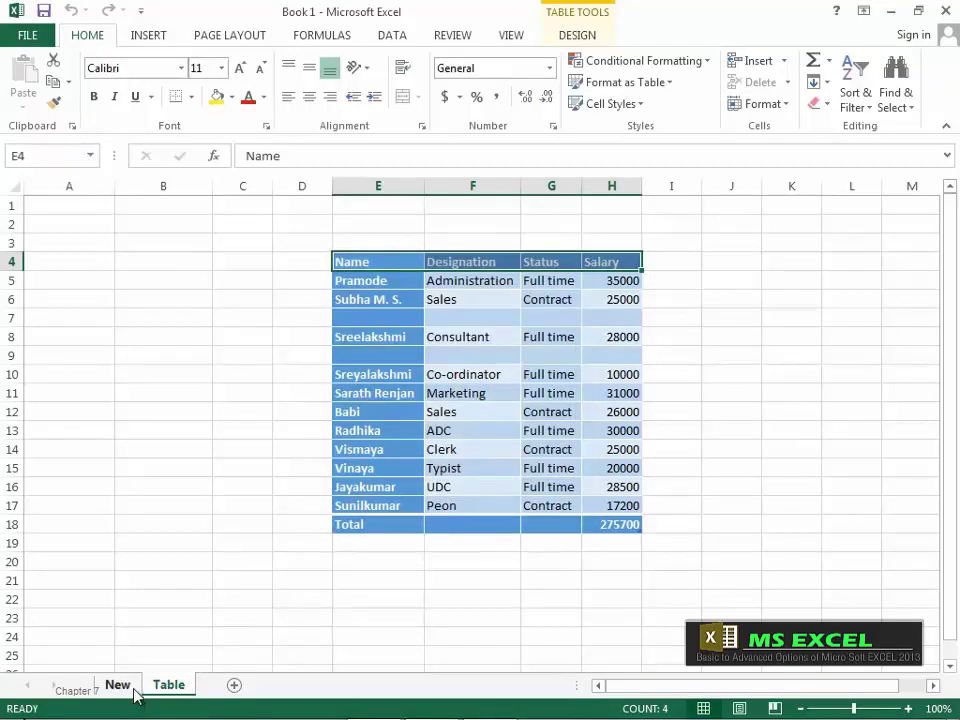
pyautogui.click(118, 686)
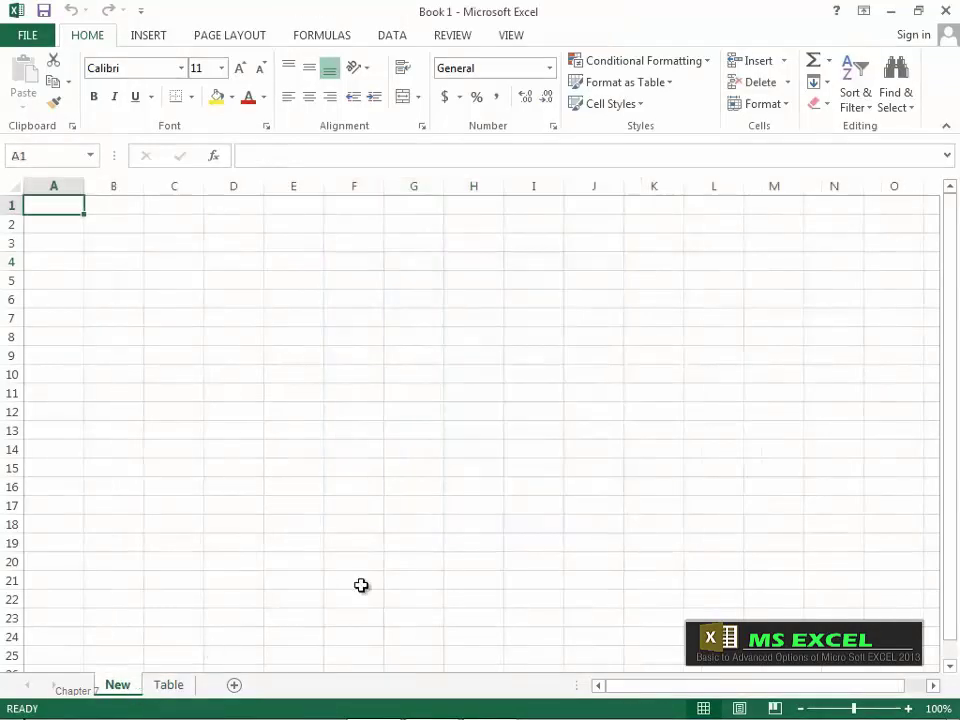
# Step: Move the New sheet to the end, after Table, and return to the Table sheet
pyautogui.click(787, 105)
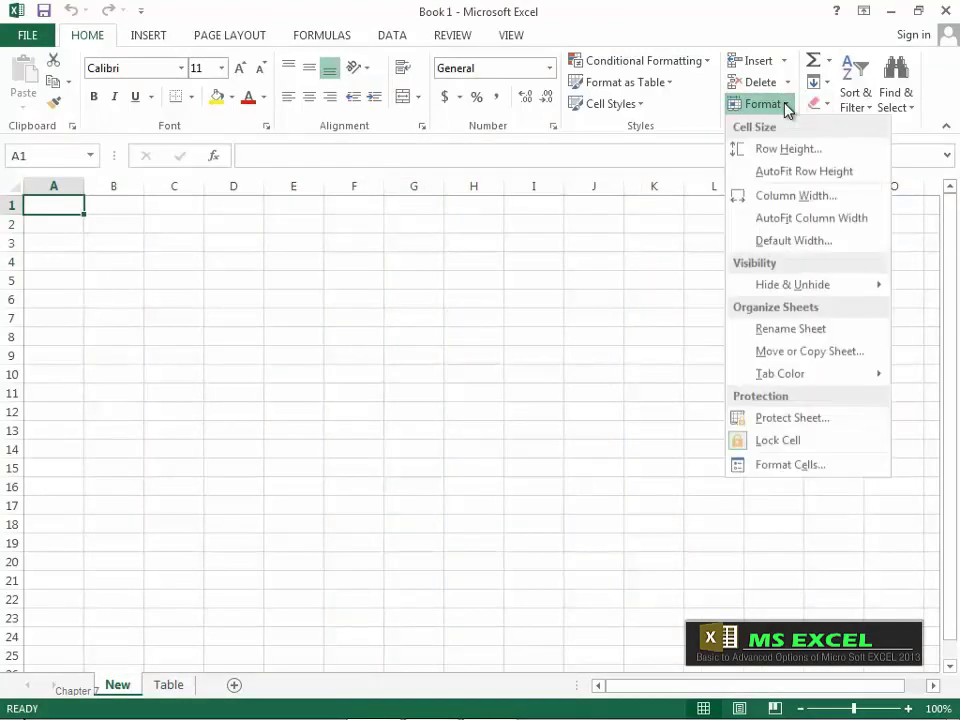
pyautogui.click(791, 352)
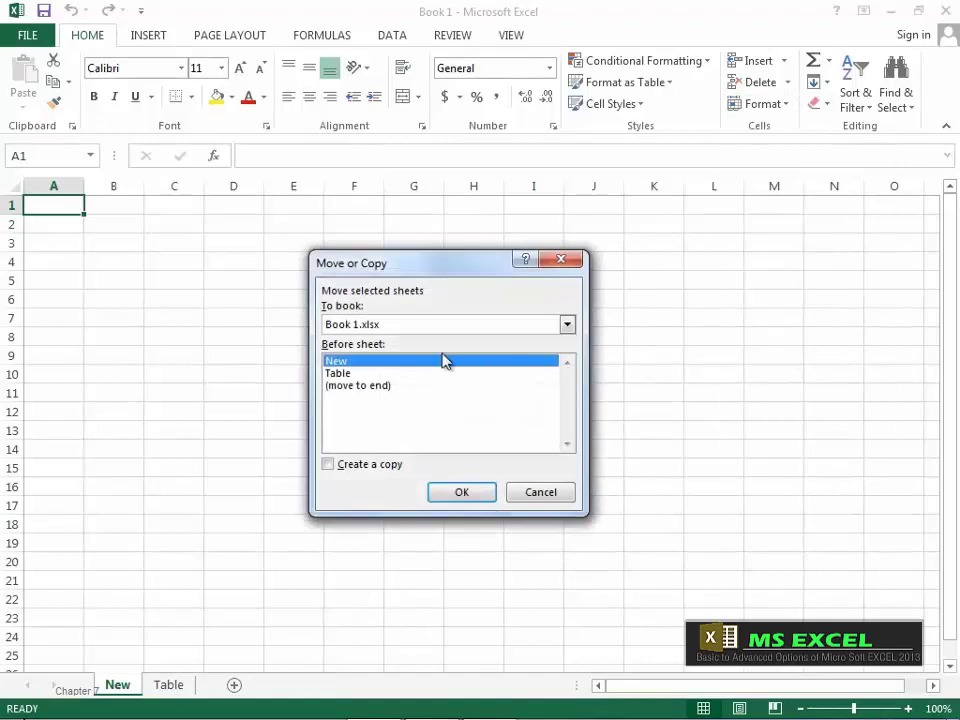
pyautogui.click(356, 386)
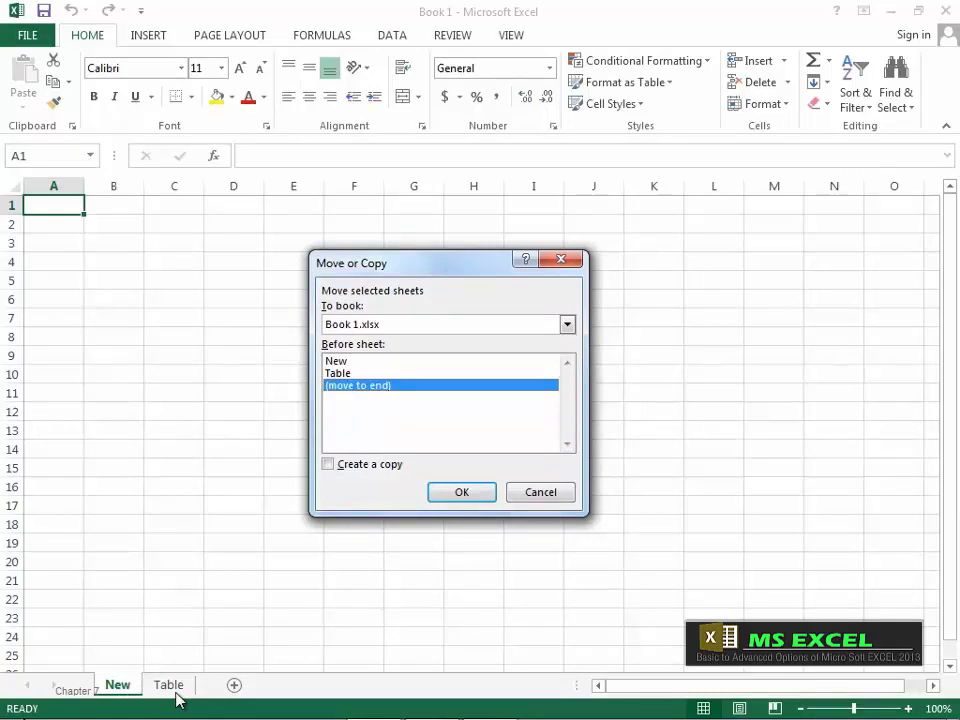
pyautogui.click(463, 492)
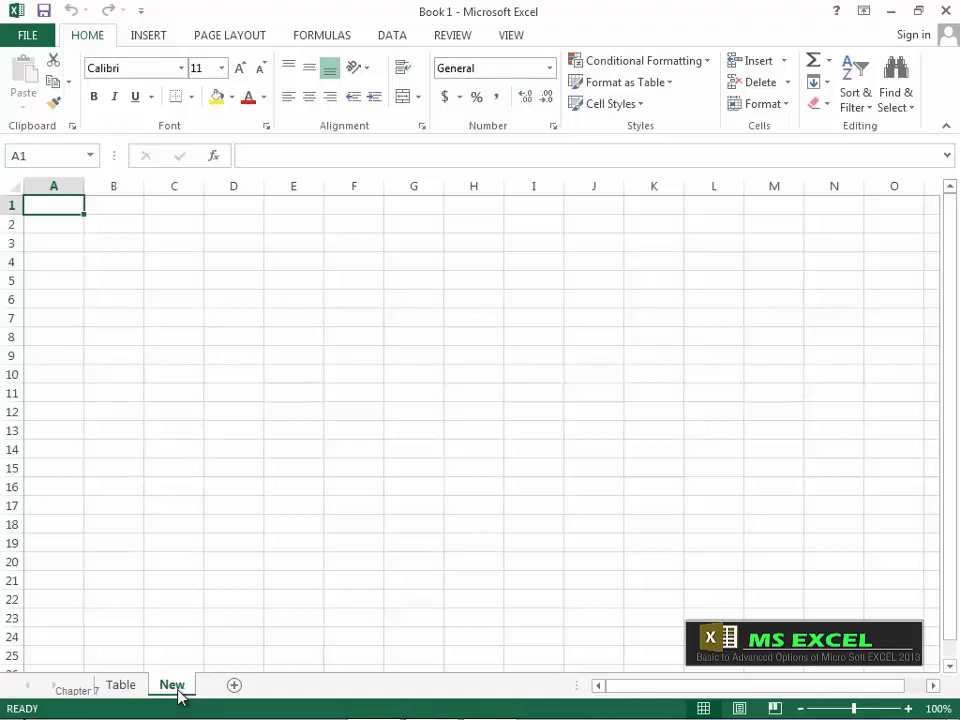
pyautogui.click(121, 685)
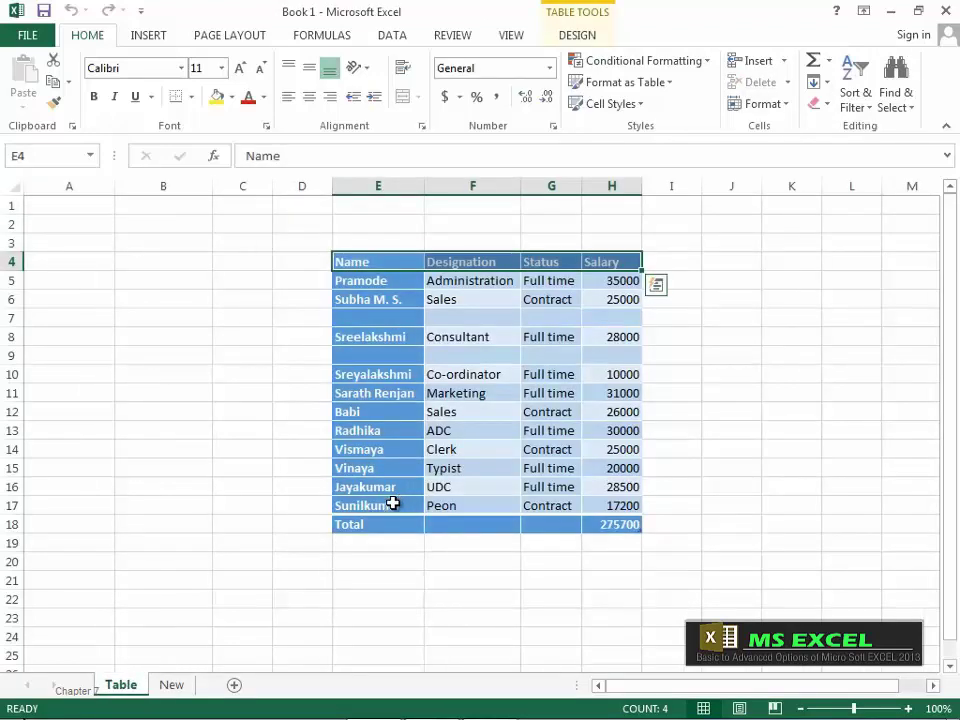
pyautogui.click(784, 112)
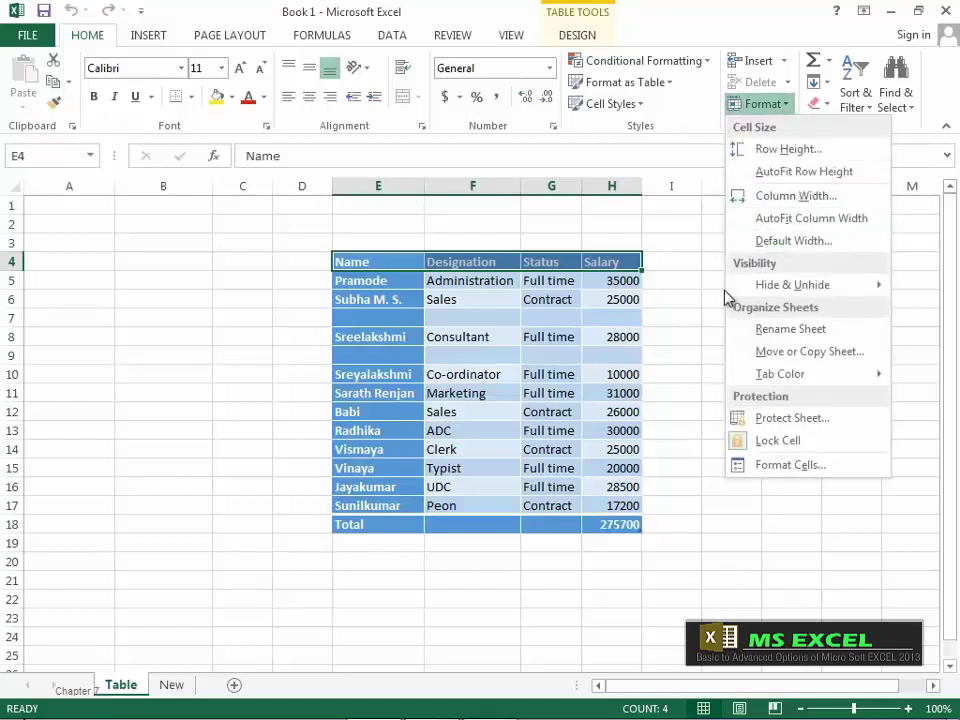
# Step: Create a copy of the Table sheet, Table (2), placed before the original
pyautogui.click(770, 354)
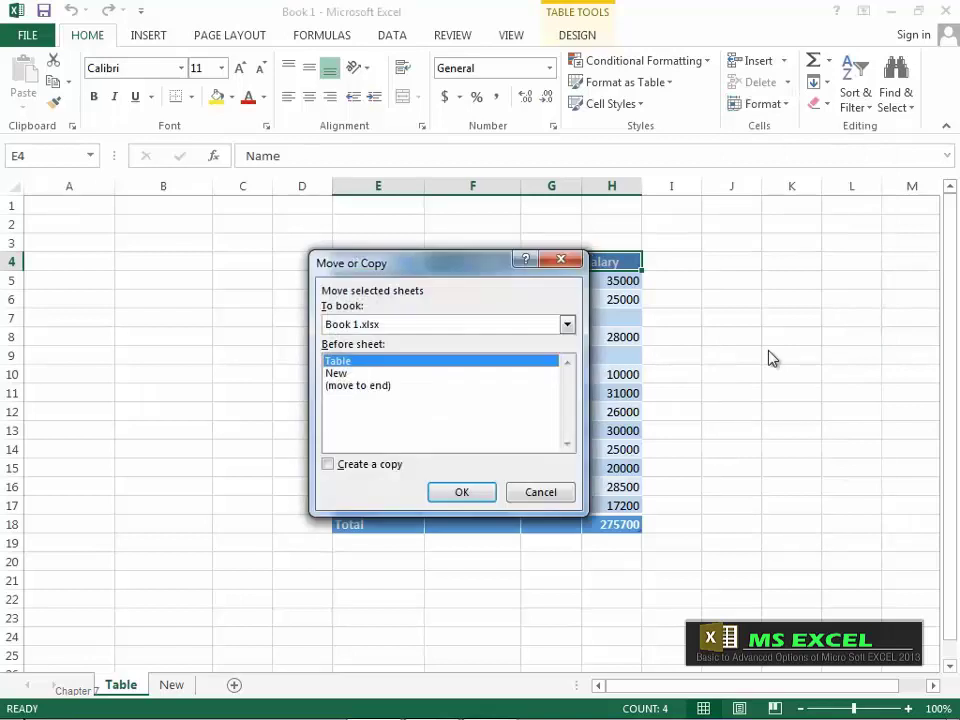
pyautogui.click(328, 466)
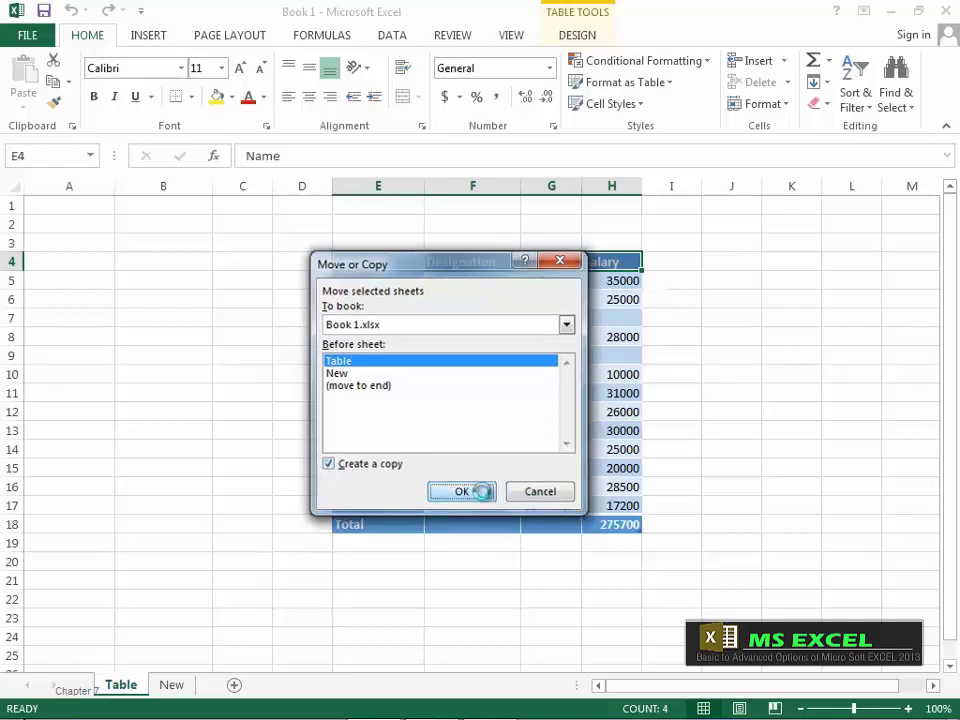
pyautogui.click(480, 491)
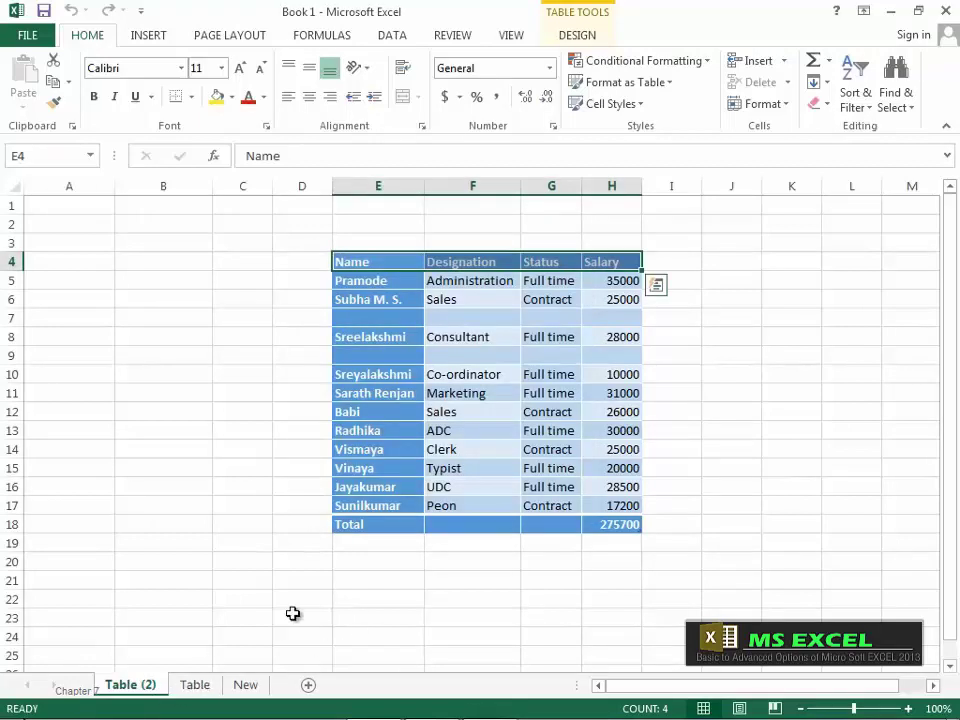
# Step: Switch between Table (2) and Table to compare the copy with the original
pyautogui.click(192, 686)
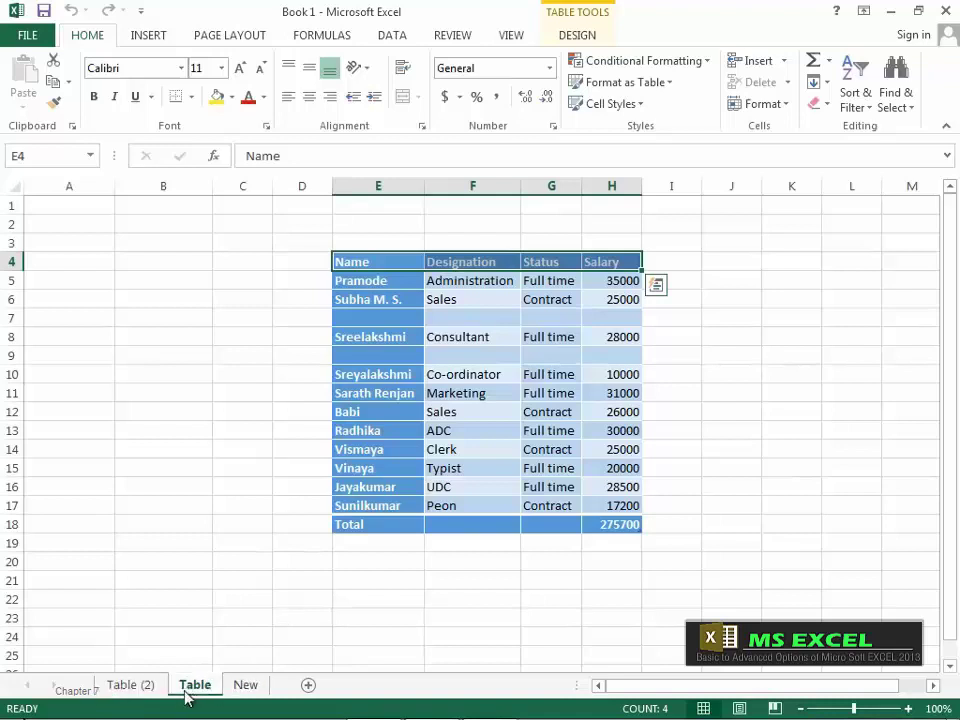
pyautogui.click(143, 690)
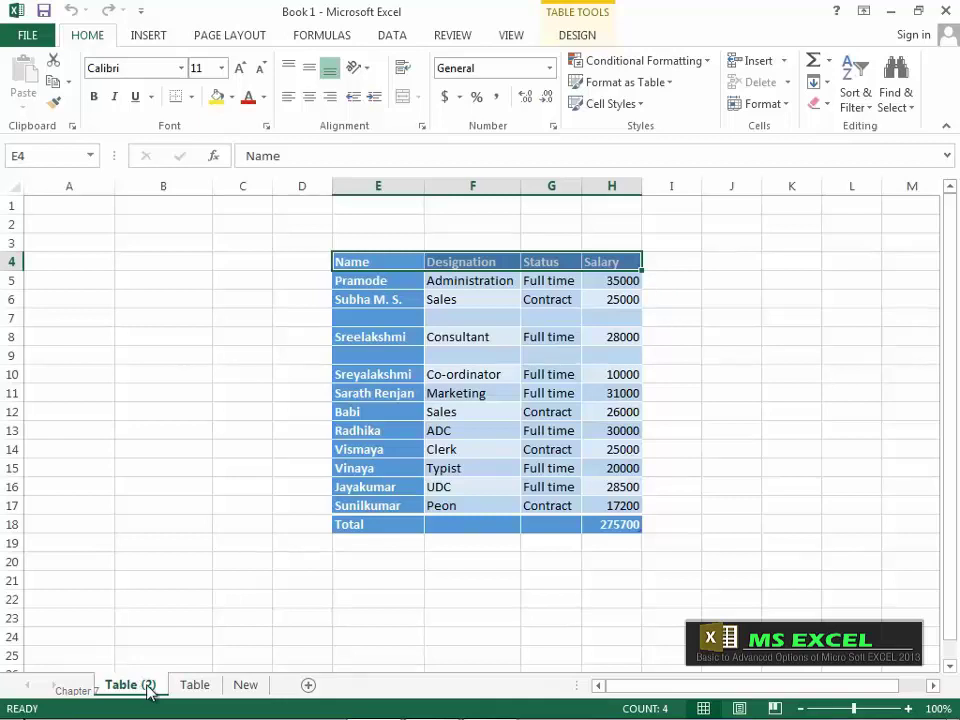
pyautogui.click(208, 689)
pyautogui.click(148, 688)
# Step: Colour the Table (2) sheet tab light blue
pyautogui.click(777, 108)
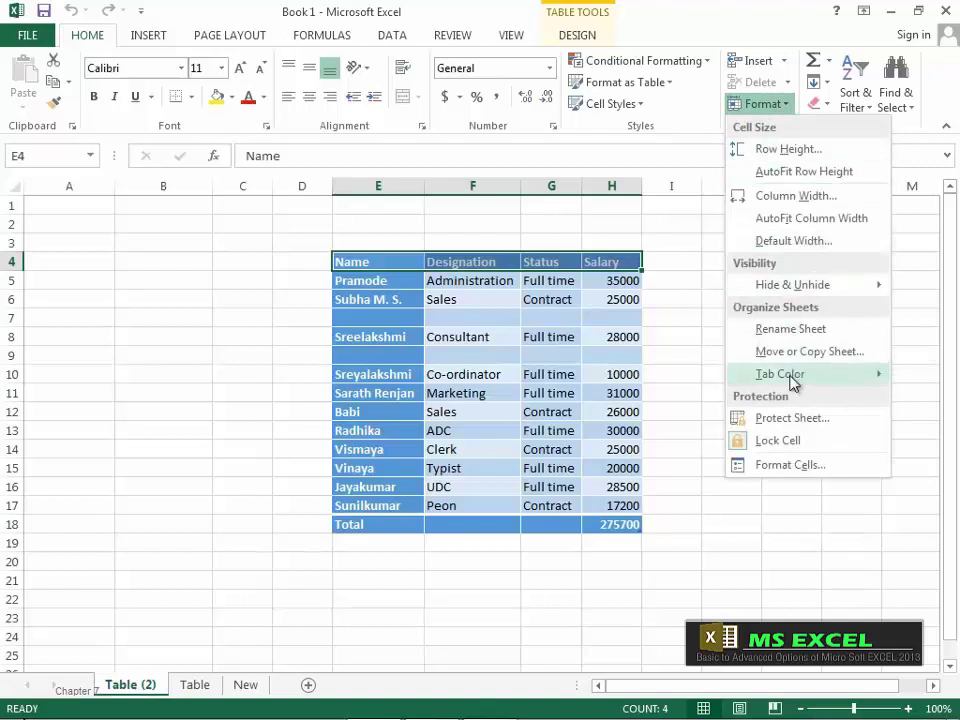
pyautogui.moveTo(793, 382)
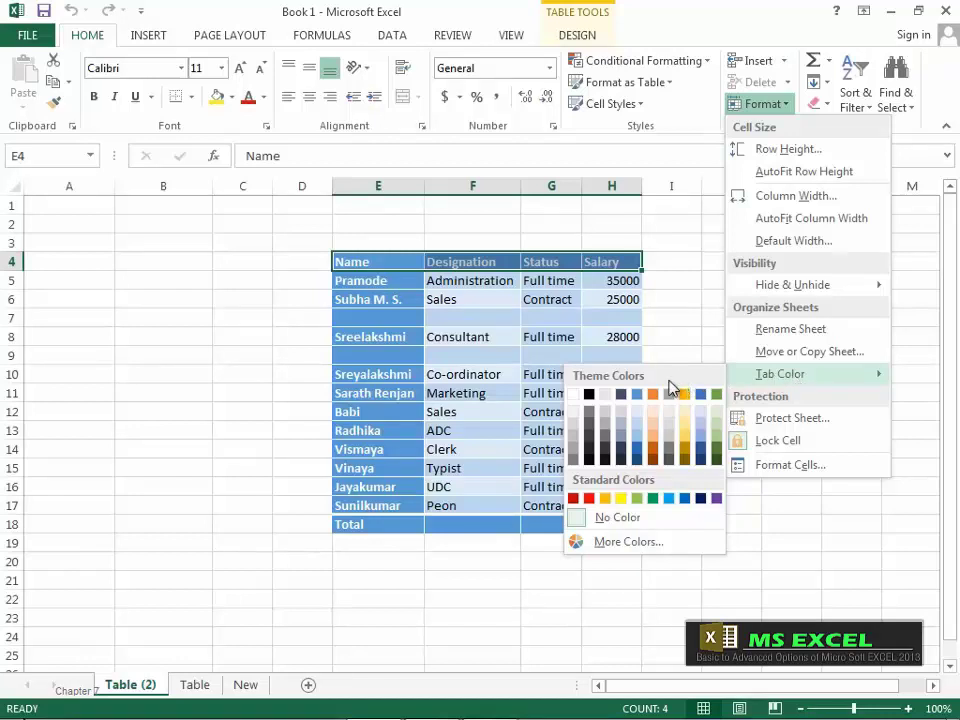
pyautogui.click(638, 444)
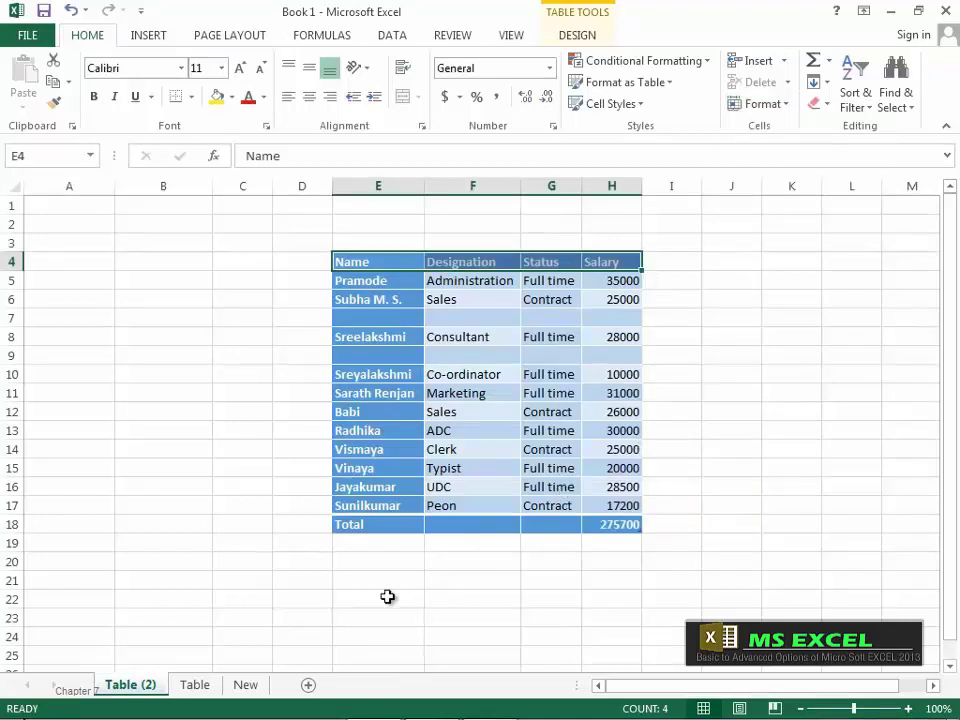
pyautogui.click(358, 615)
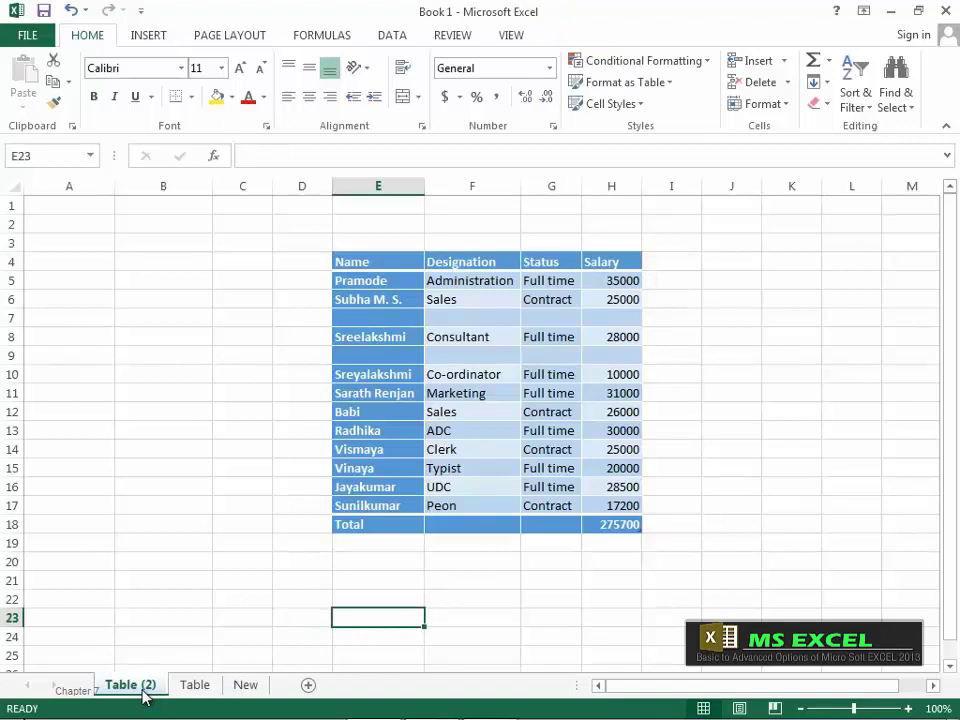
# Step: Colour the Table sheet tab purple and check the tab colours from the New sheet
pyautogui.click(197, 688)
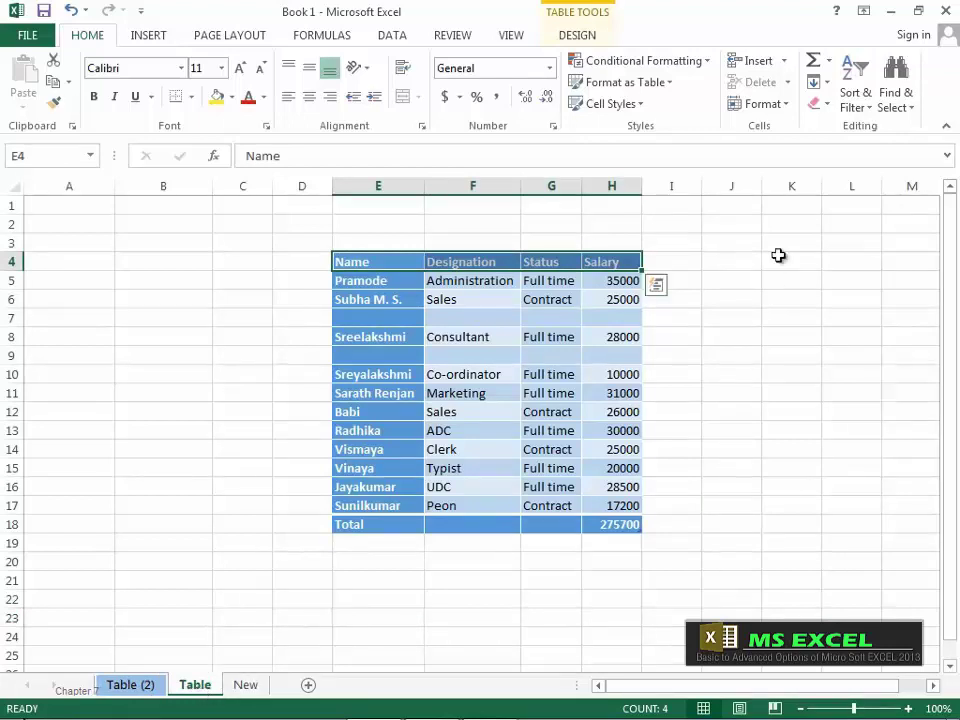
pyautogui.click(786, 106)
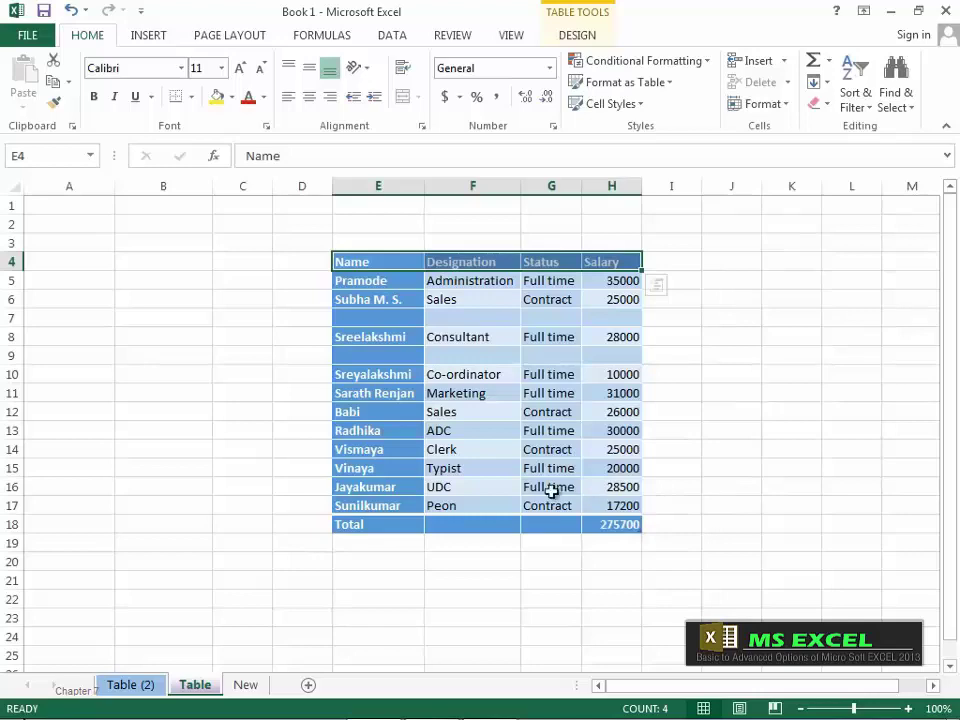
pyautogui.click(246, 685)
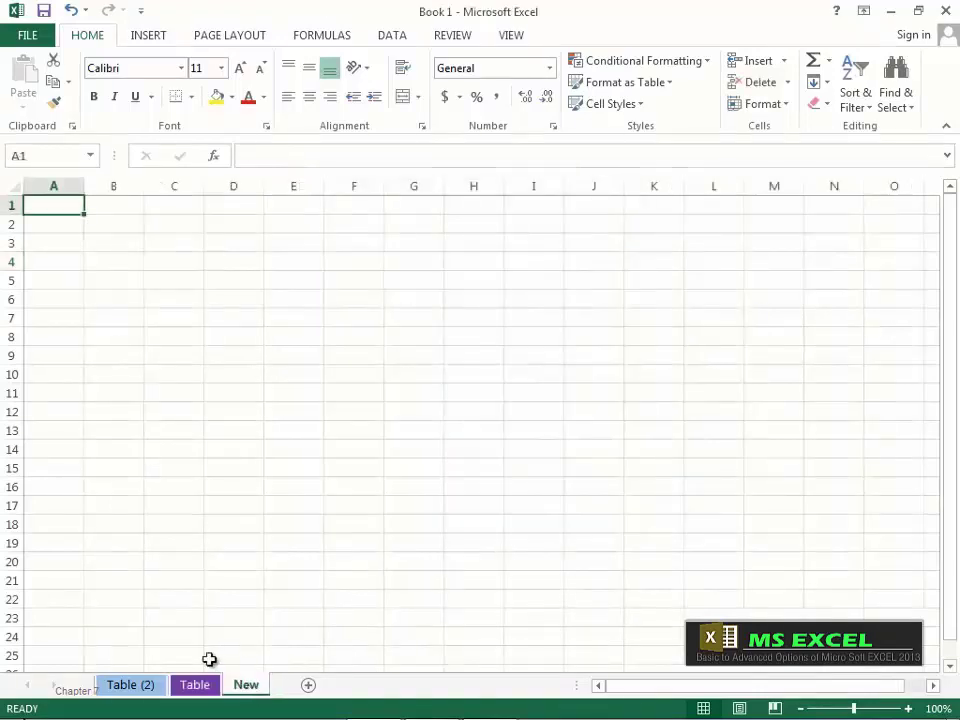
pyautogui.click(194, 685)
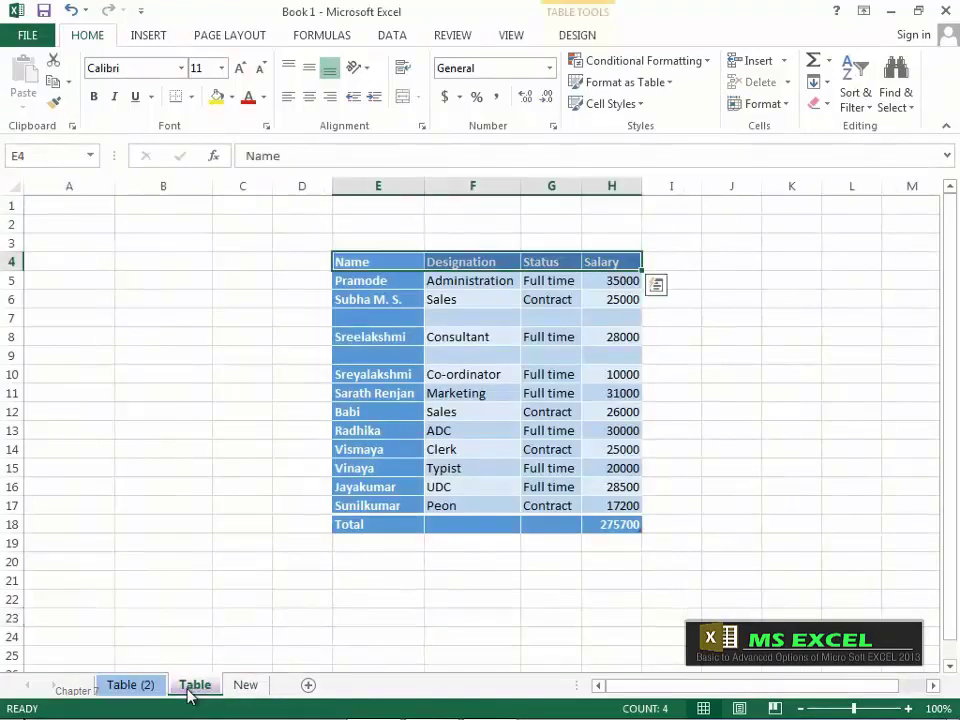
pyautogui.click(244, 687)
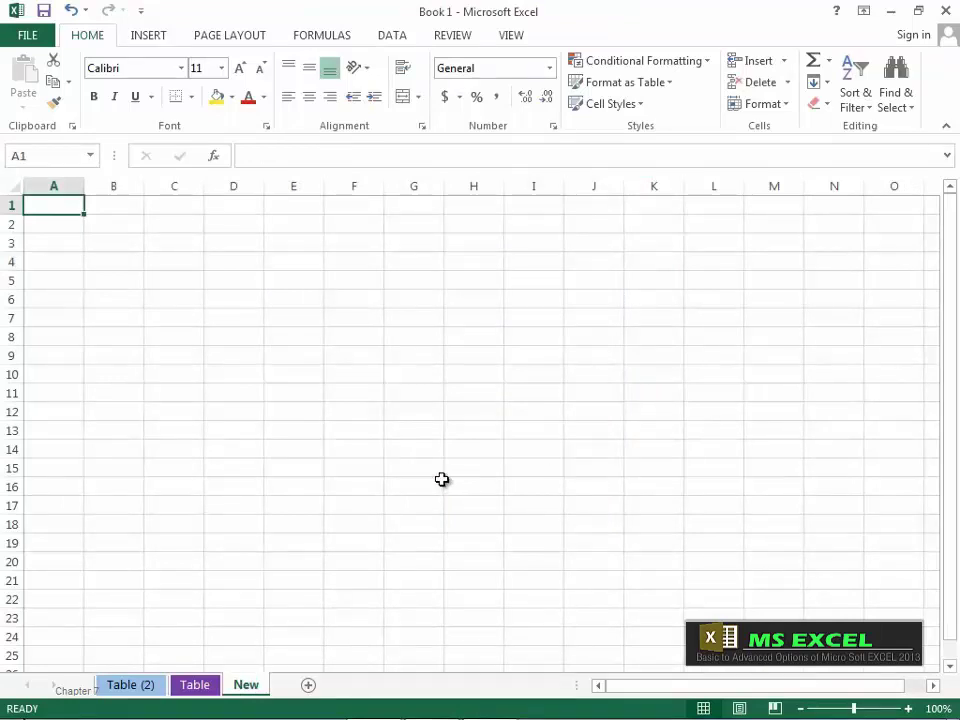
pyautogui.click(208, 689)
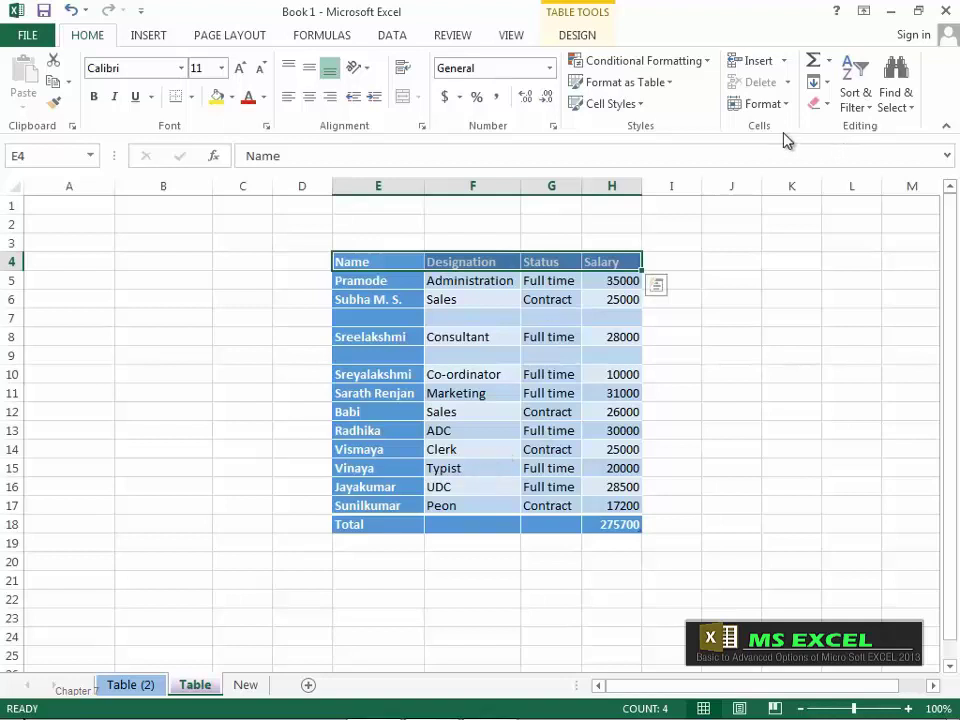
# Step: Protect the Table sheet and its locked cells with a password, entered and confirmed
pyautogui.click(765, 104)
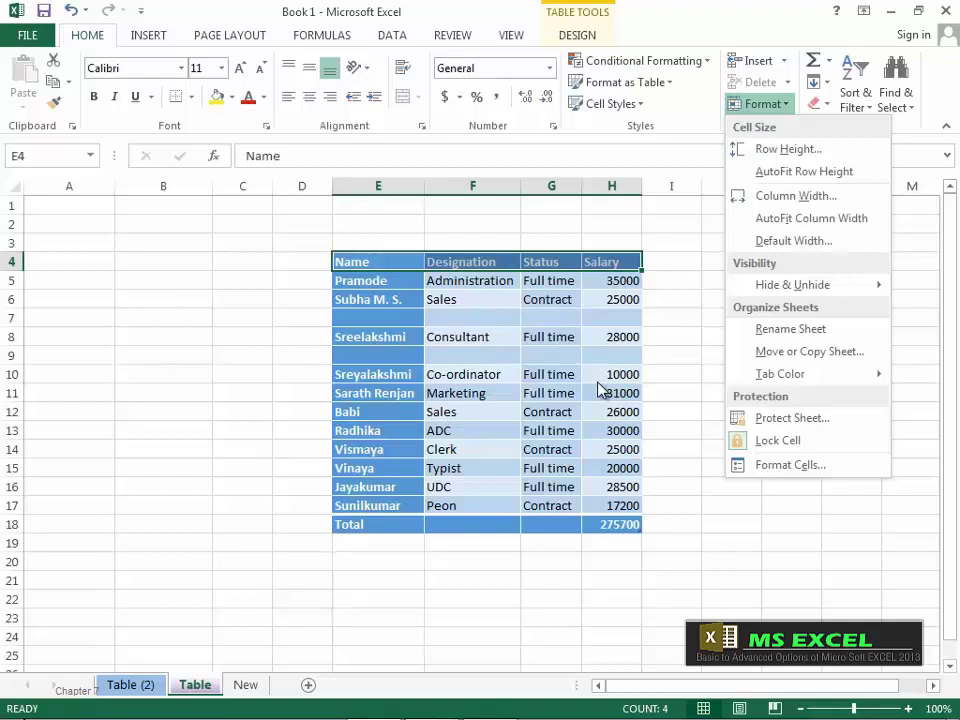
pyautogui.click(771, 420)
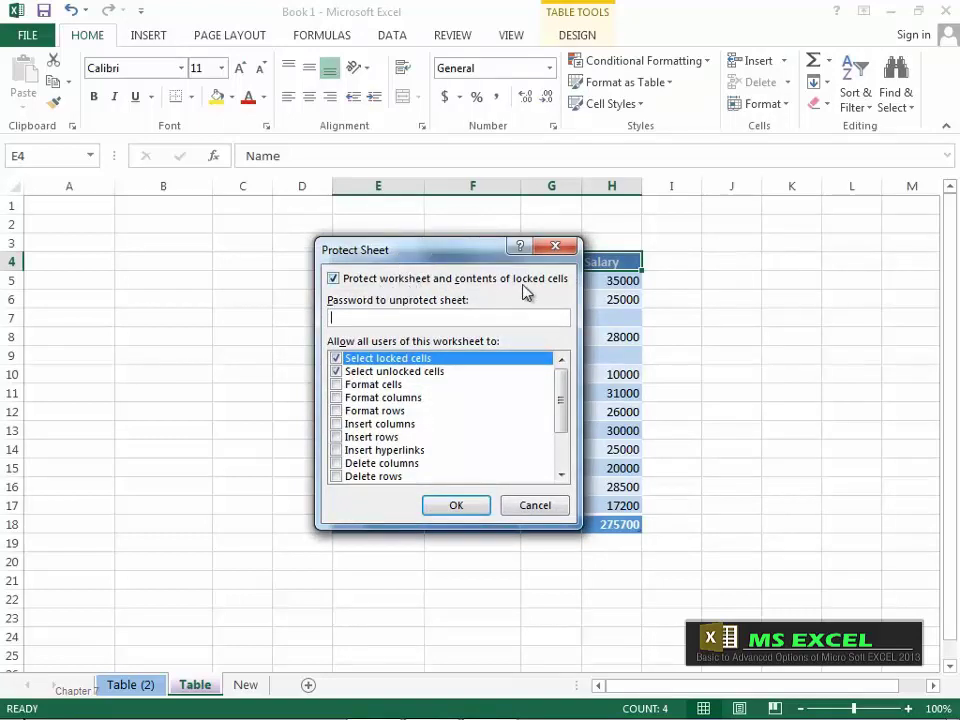
pyautogui.click(336, 284)
pyautogui.click(336, 284)
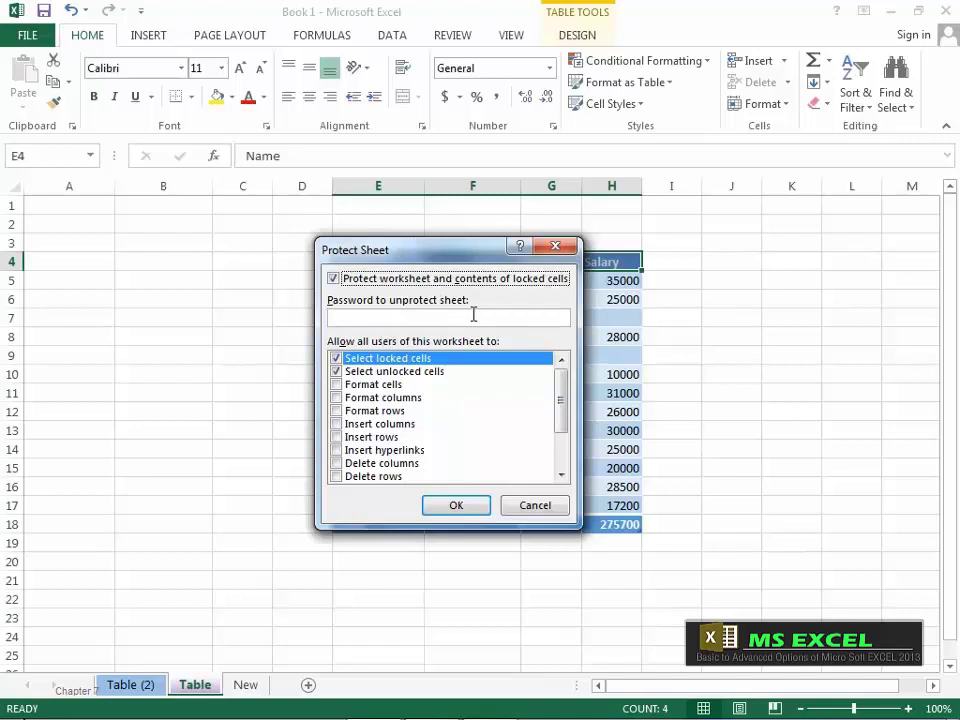
pyautogui.click(349, 320)
pyautogui.write('12')
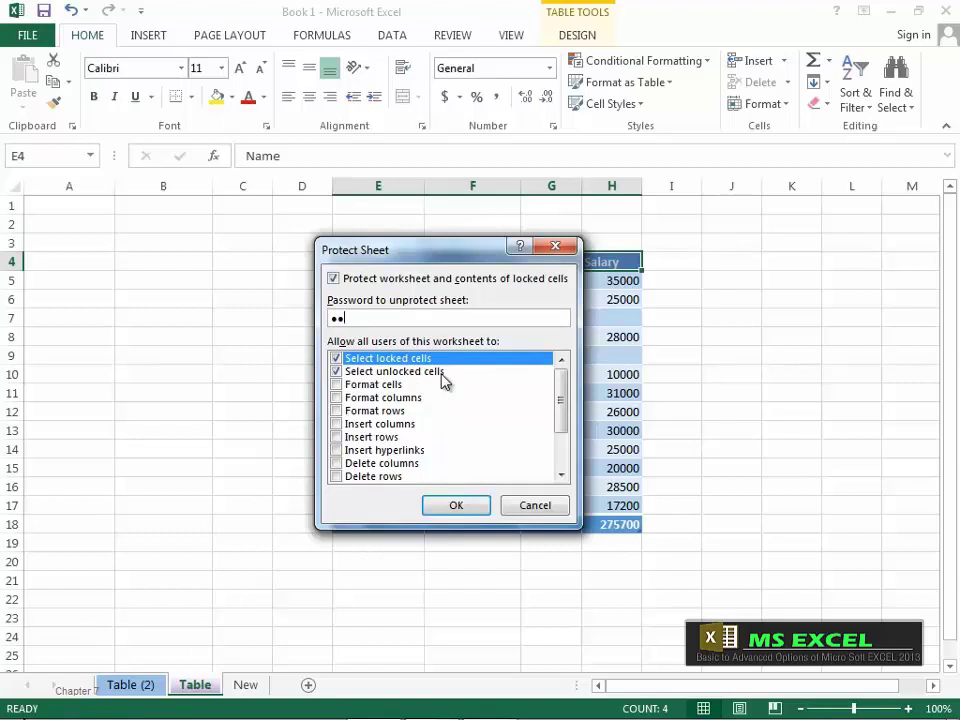
pyautogui.click(454, 506)
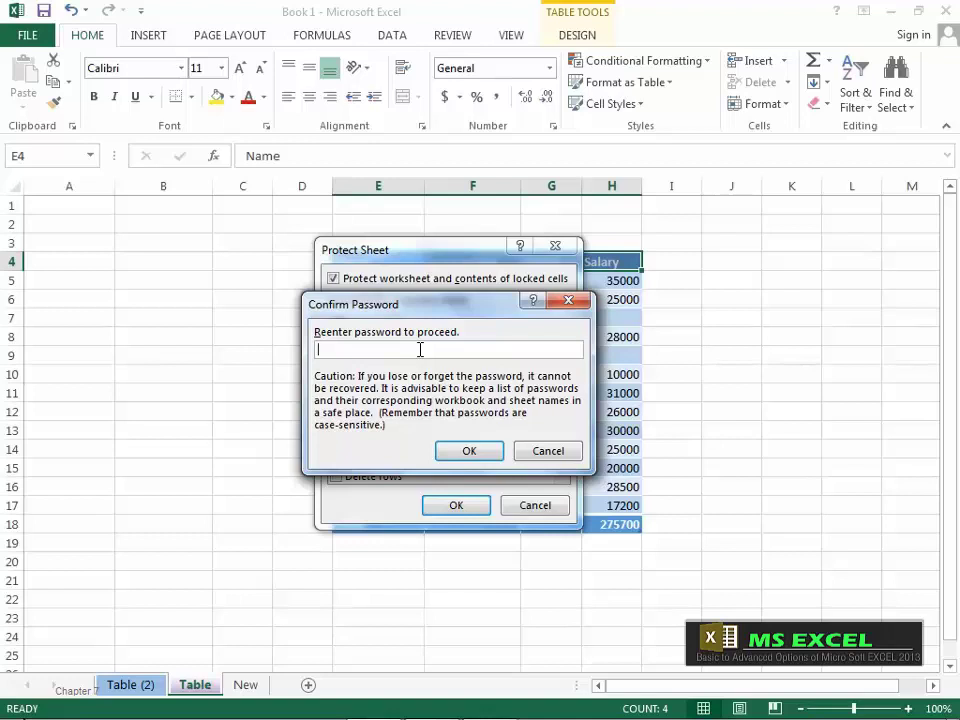
pyautogui.write('12')
pyautogui.click(465, 449)
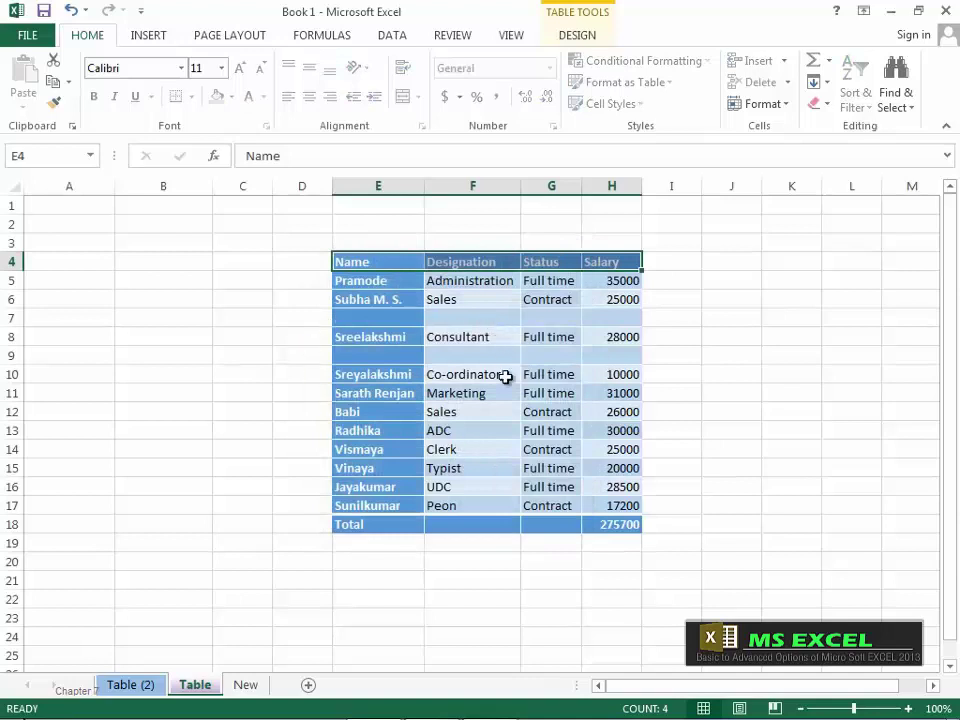
pyautogui.click(198, 284)
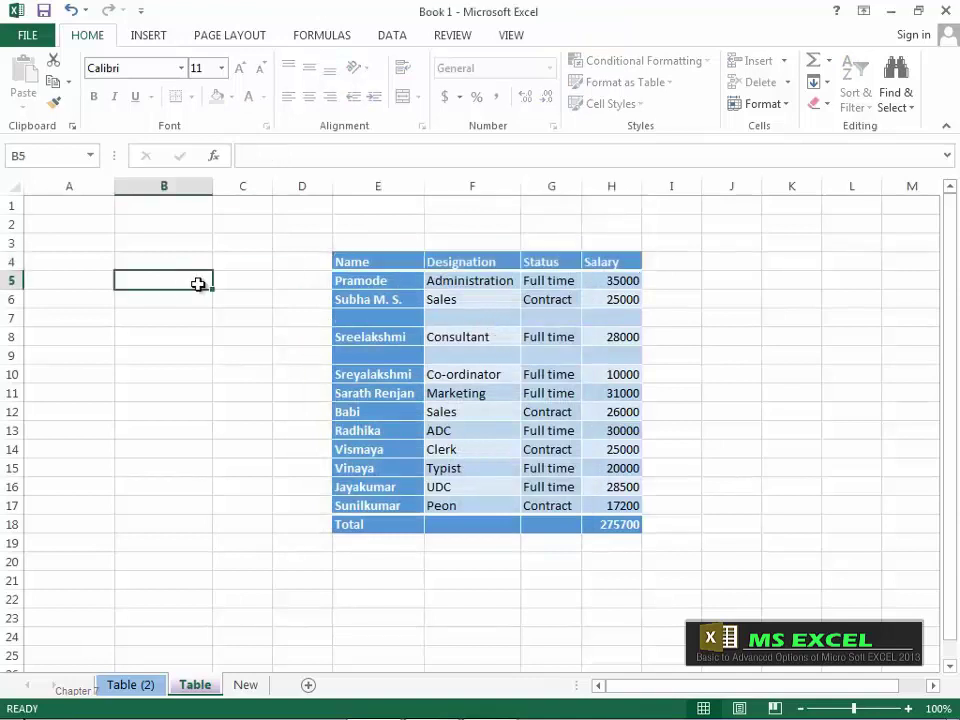
pyautogui.doubleClick(198, 284)
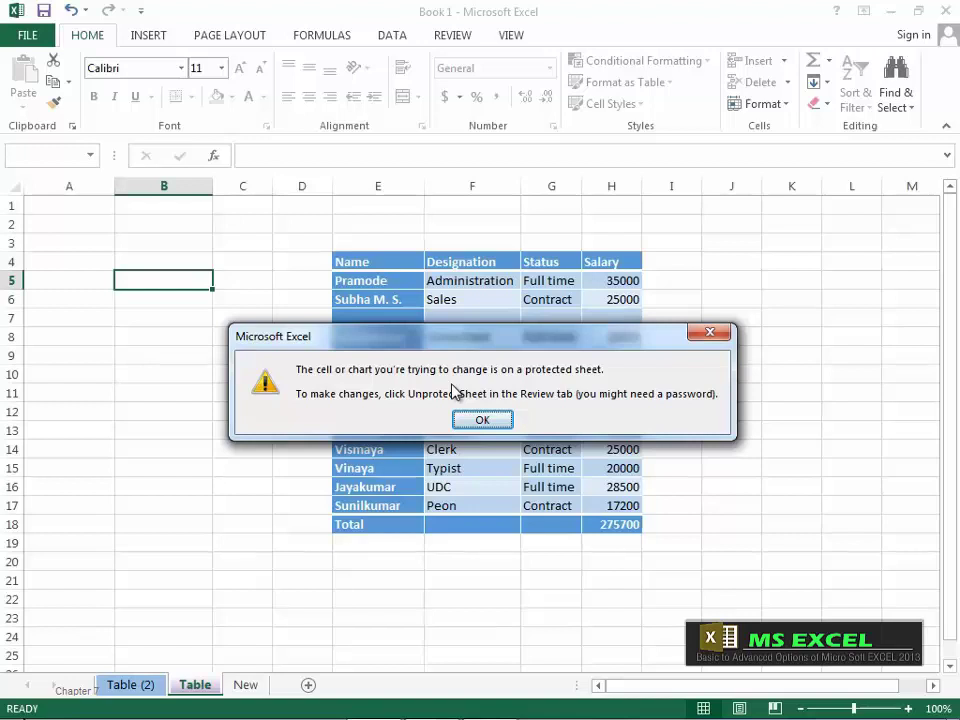
pyautogui.click(482, 420)
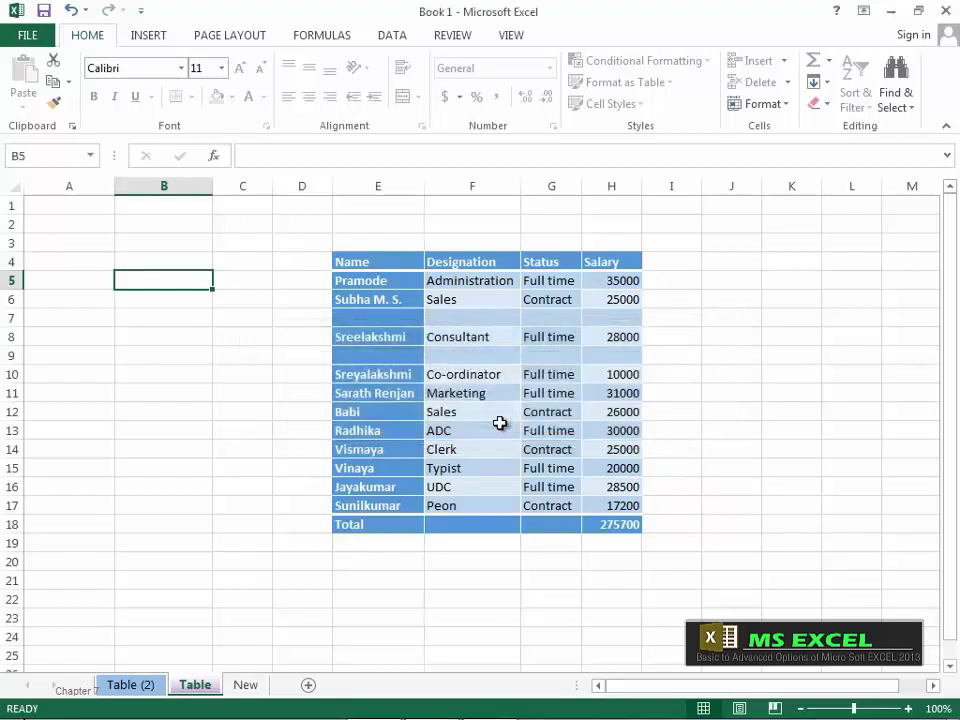
pyautogui.moveTo(325, 245); pyautogui.dragTo(680, 556)
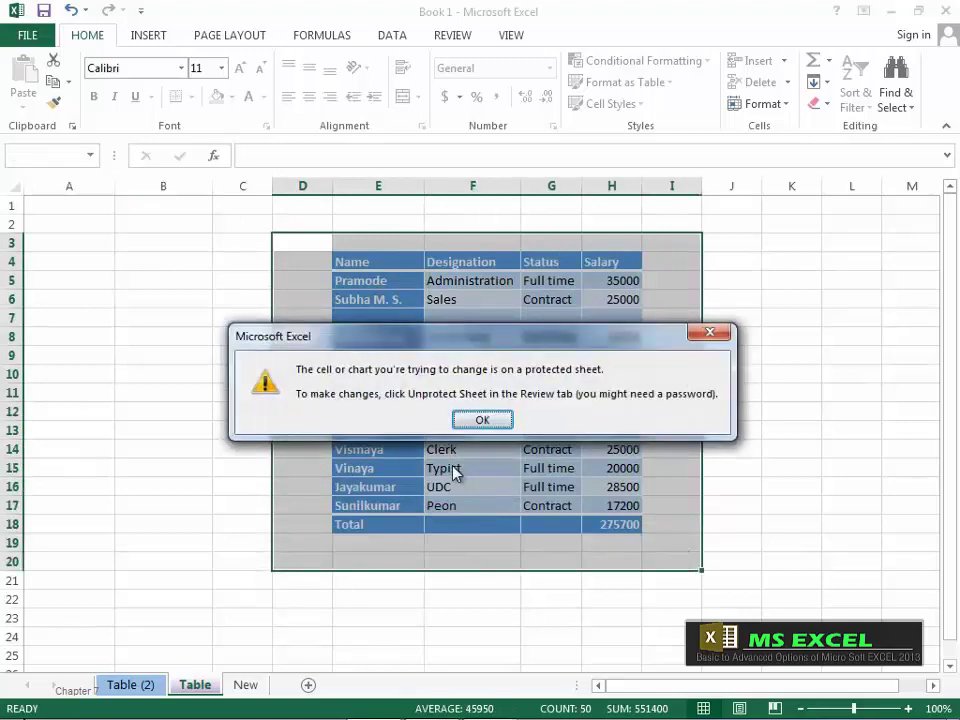
pyautogui.click(483, 420)
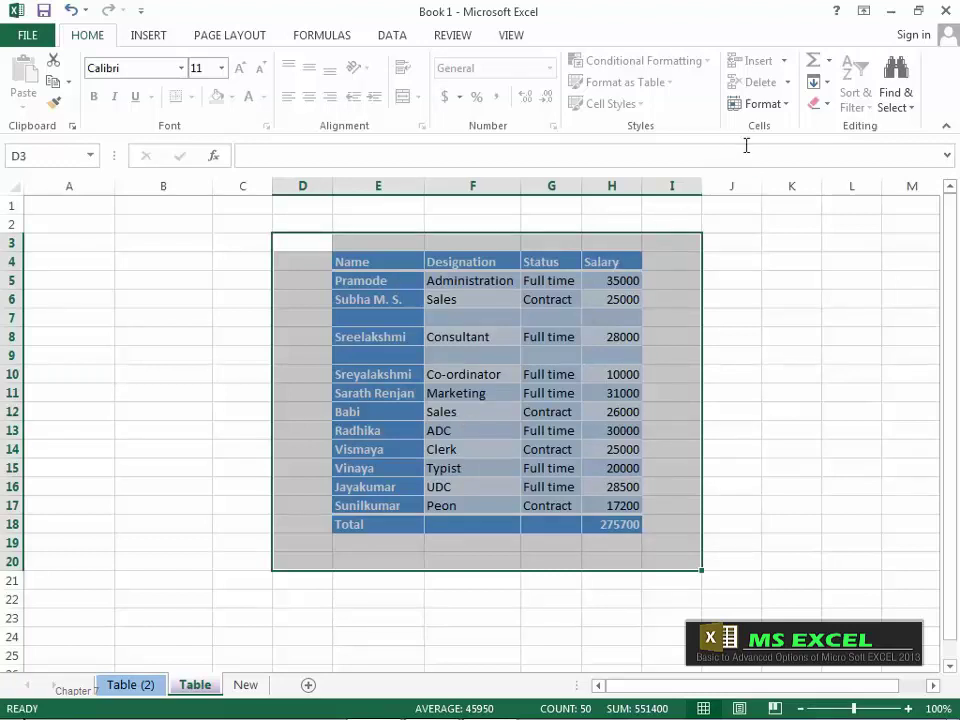
# Step: Unprotect the Table sheet by entering its password
pyautogui.click(789, 110)
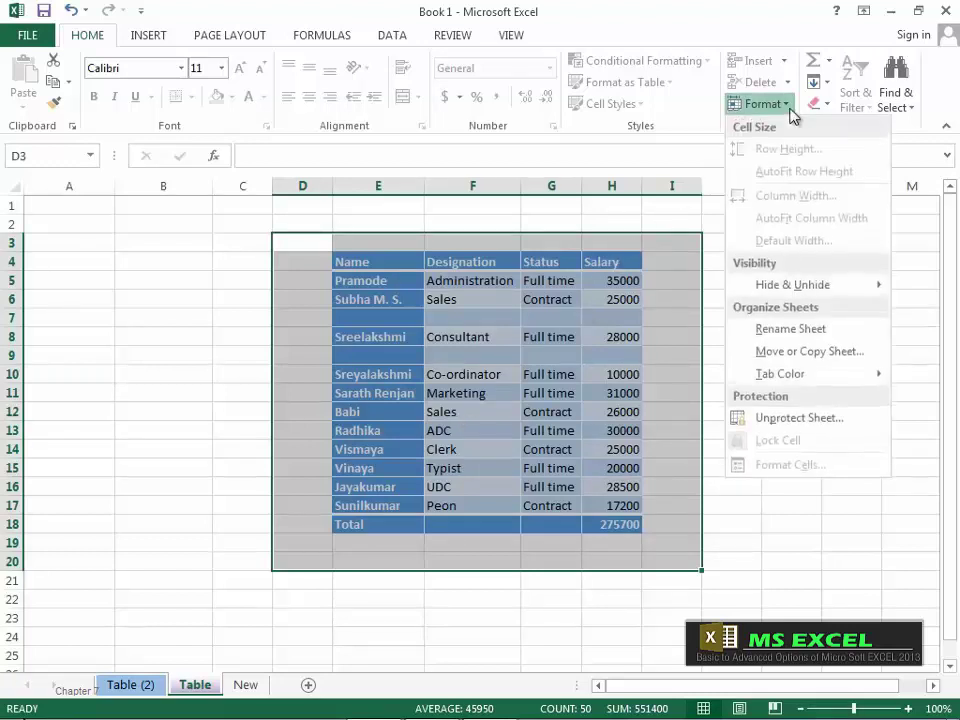
pyautogui.click(800, 420)
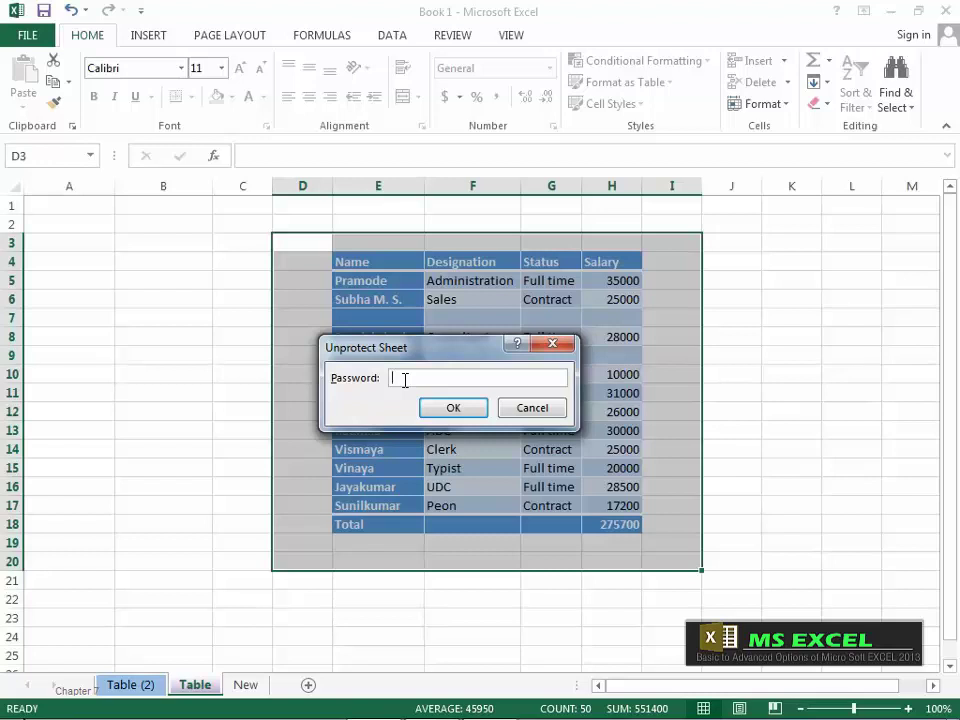
pyautogui.write('••')
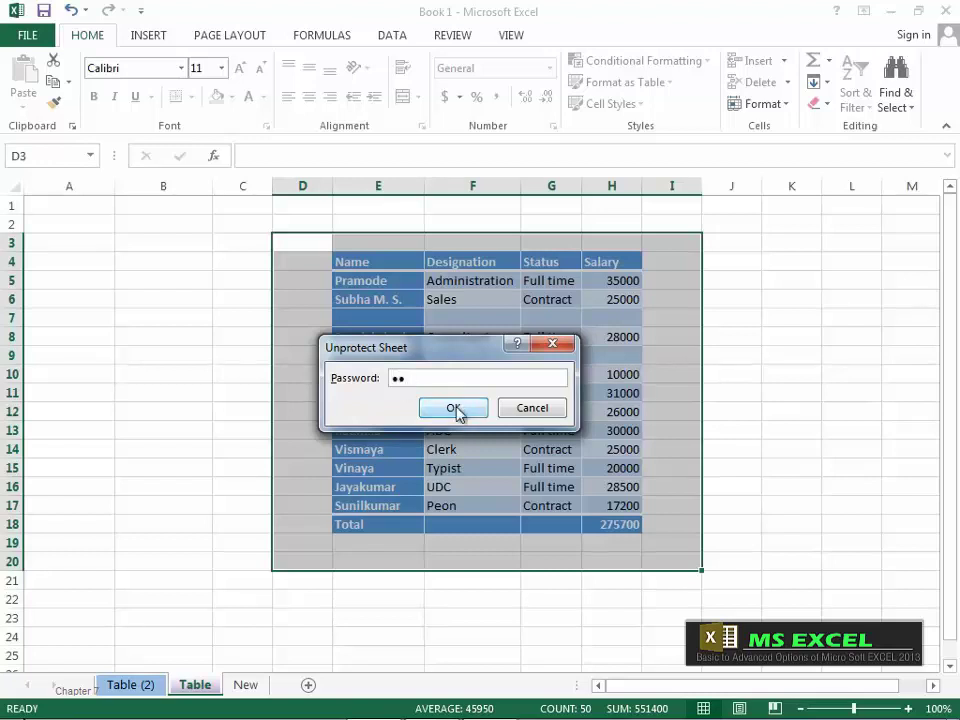
pyautogui.click(455, 412)
# Step: Enter an employee's name into cell C8
pyautogui.click(186, 368)
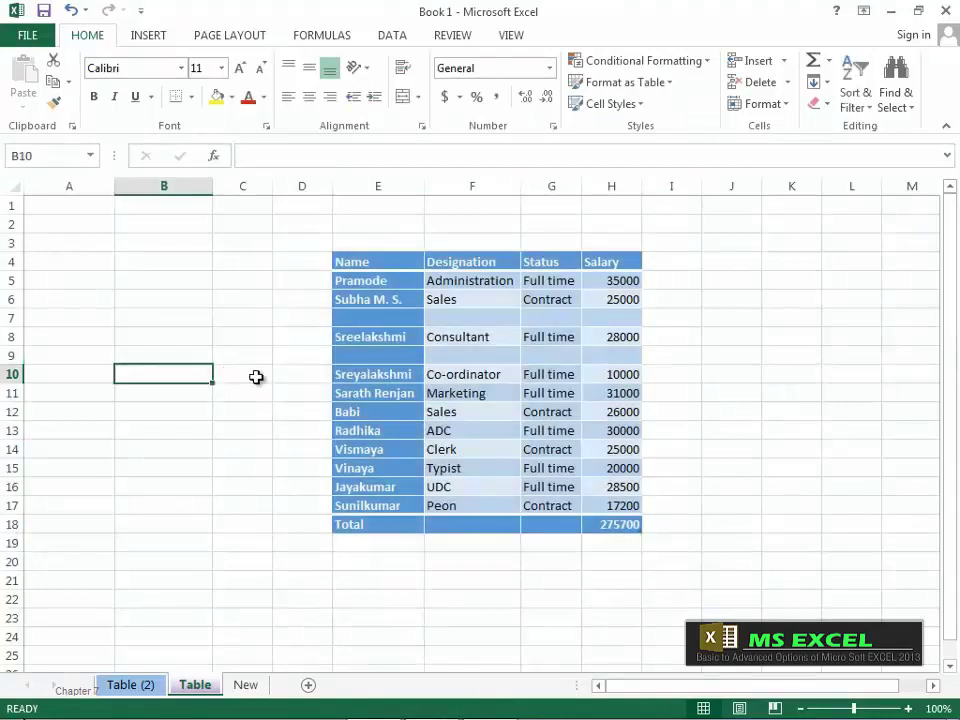
pyautogui.click(254, 335)
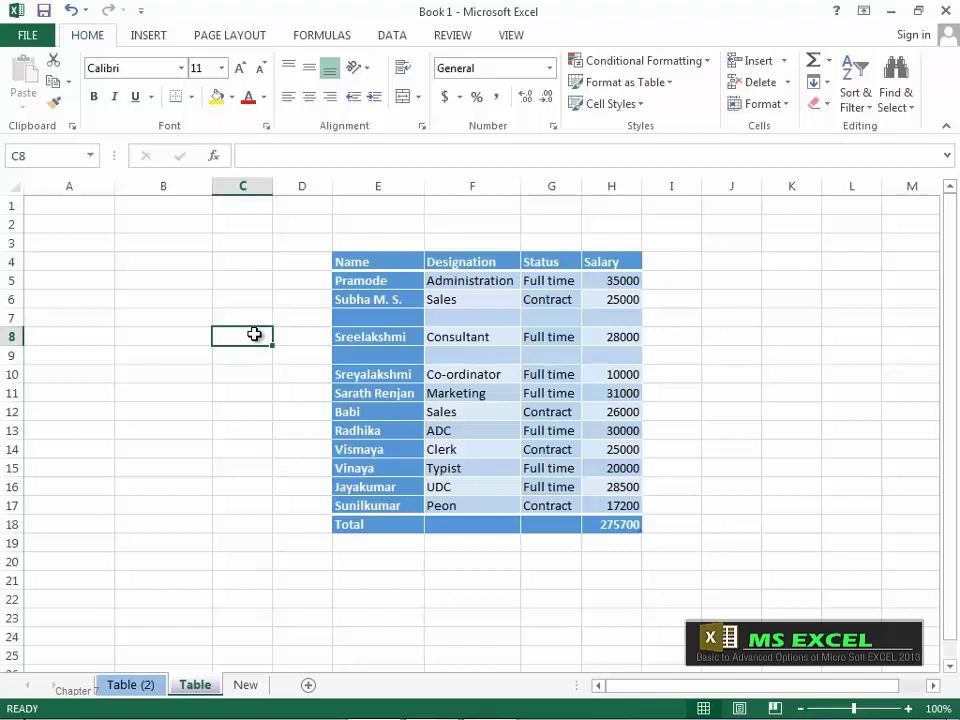
pyautogui.write('Pramode')
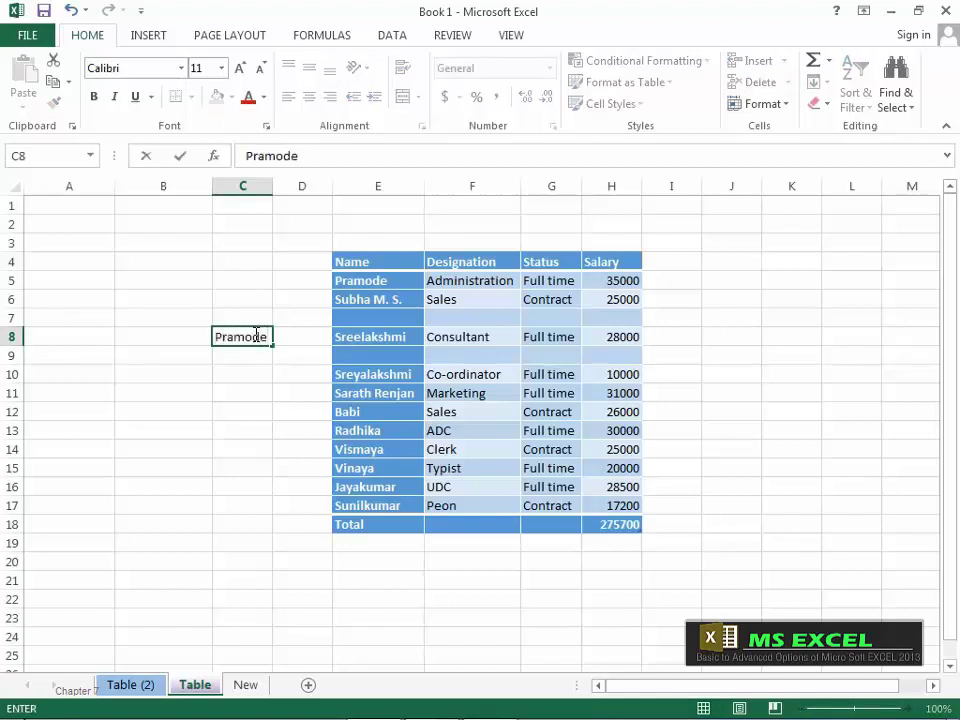
pyautogui.press('Return')
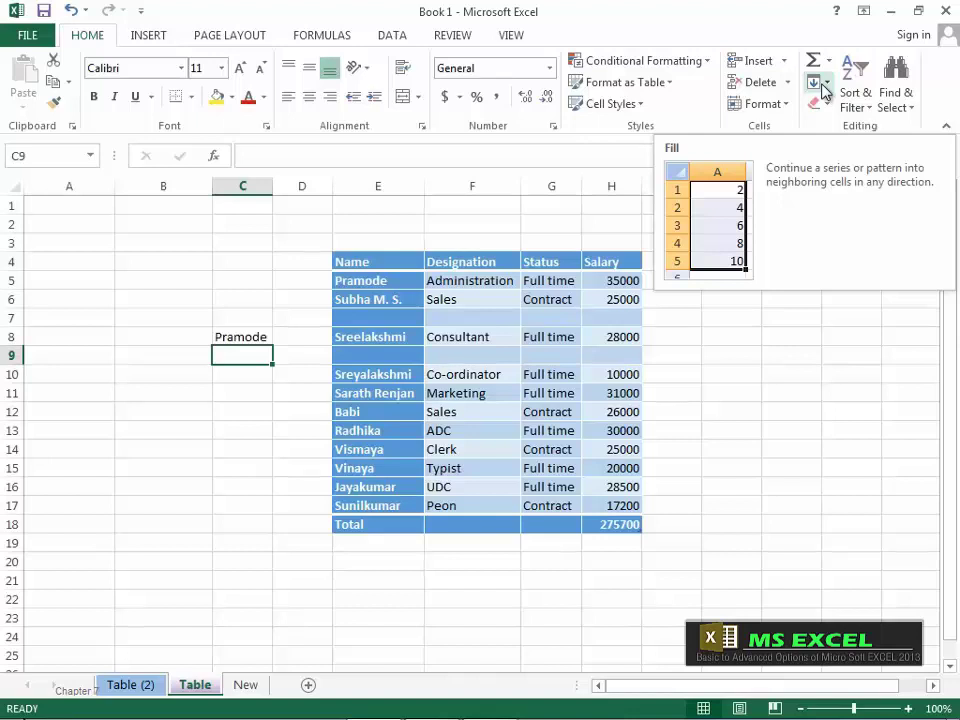
# Step: On the New sheet, enter 1 in G8 and fill it right across G8:K8
pyautogui.click(672, 299)
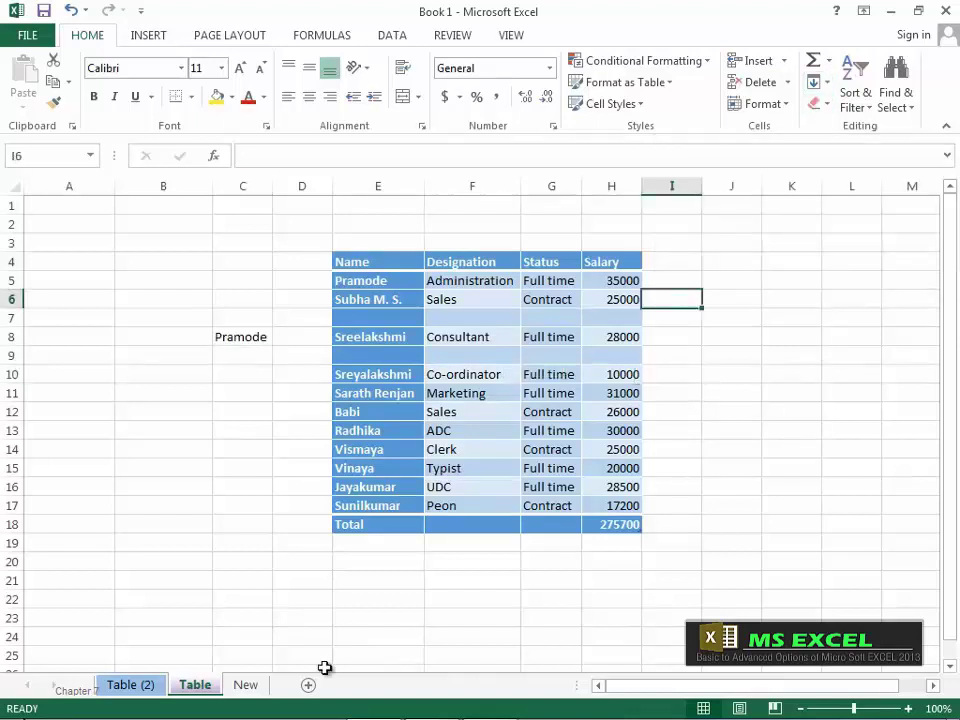
pyautogui.click(246, 685)
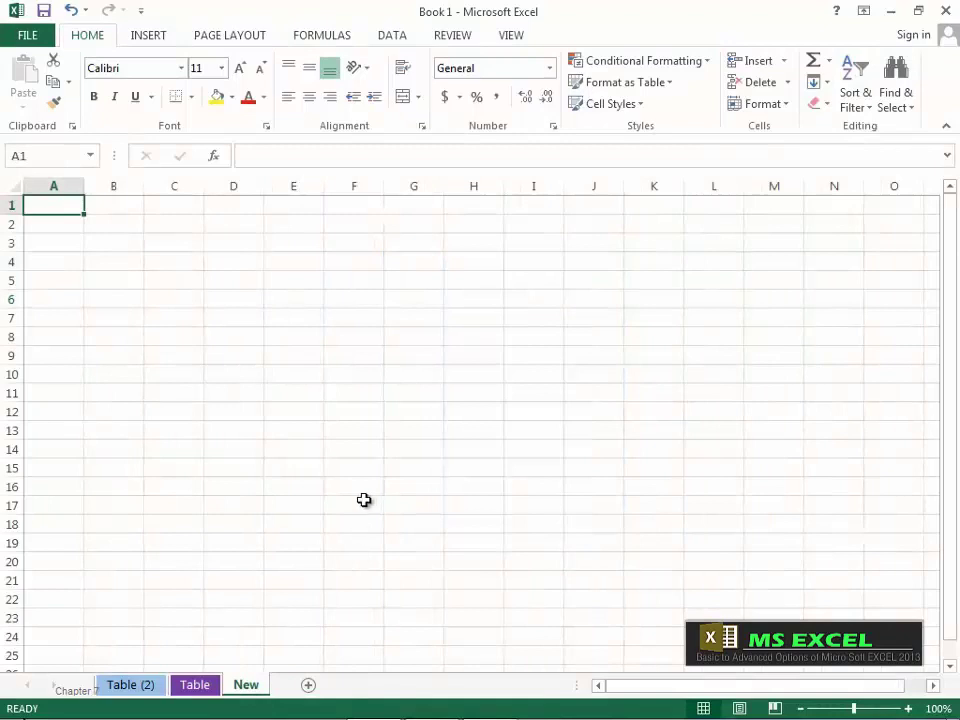
pyautogui.click(435, 336)
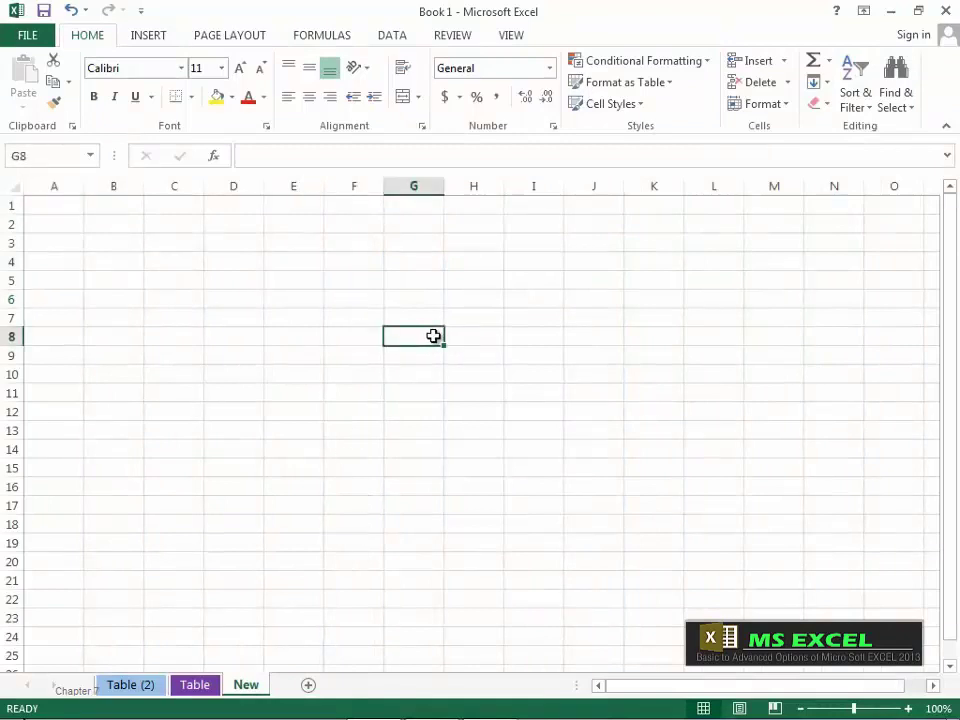
pyautogui.write('1')
pyautogui.click(481, 414)
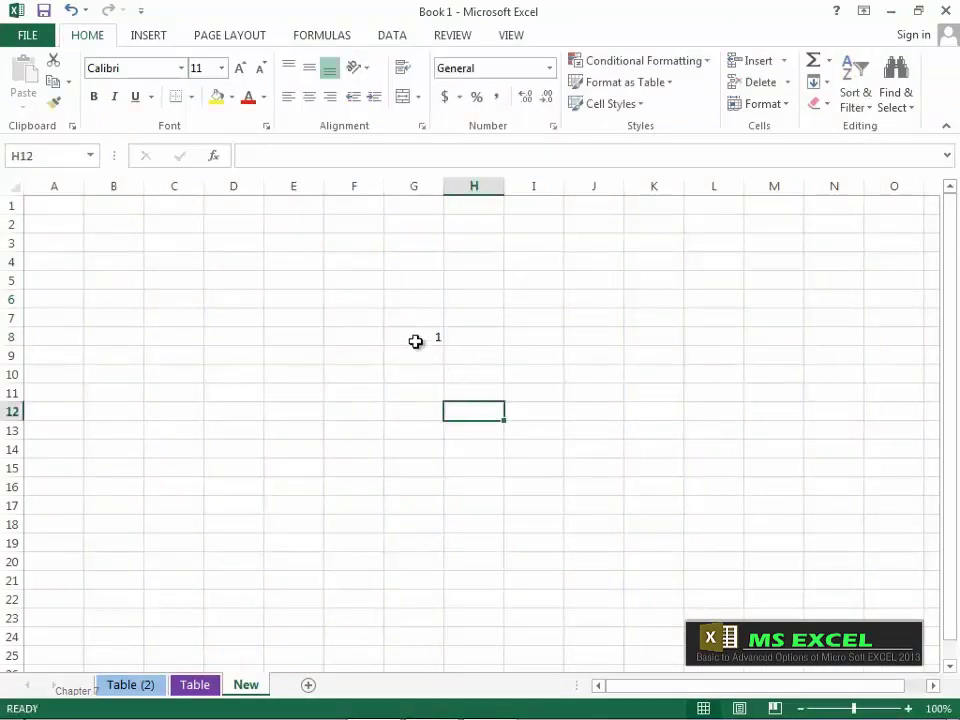
pyautogui.moveTo(416, 337); pyautogui.dragTo(669, 343)
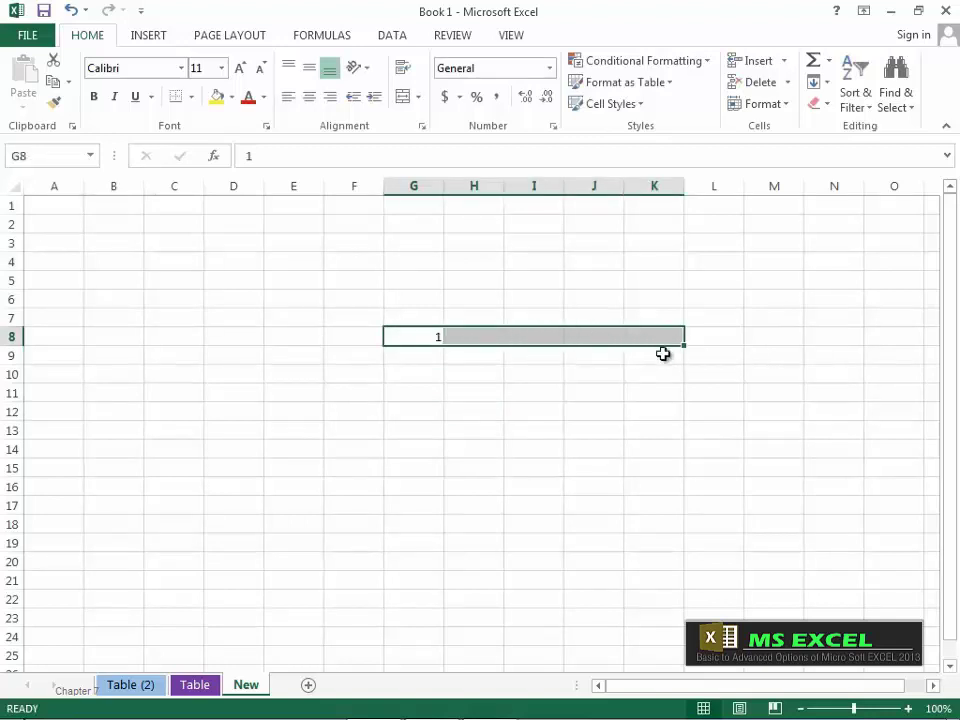
pyautogui.click(828, 84)
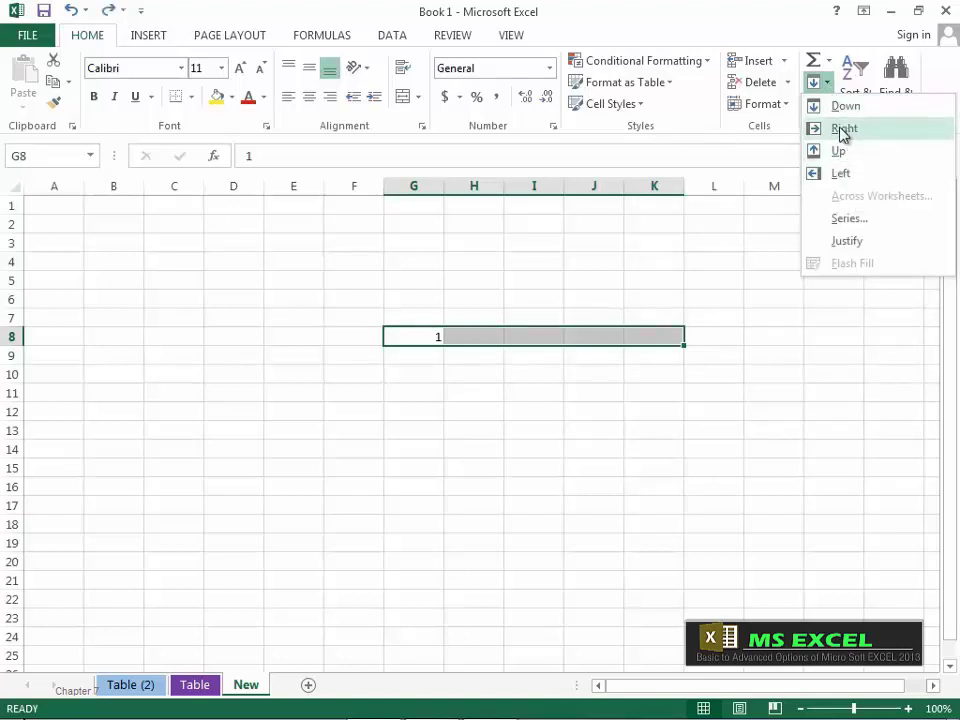
pyautogui.click(844, 129)
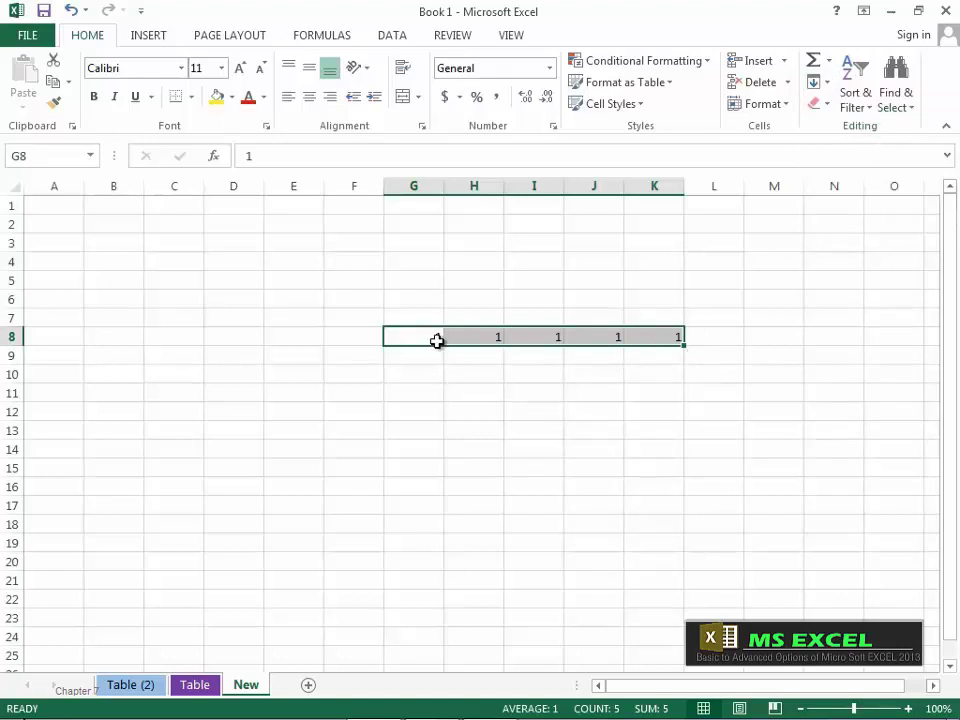
# Step: Fill the 1 down G8:G18 and left across D8:F8
pyautogui.moveTo(551, 339)
pyautogui.moveTo(422, 332); pyautogui.dragTo(422, 523)
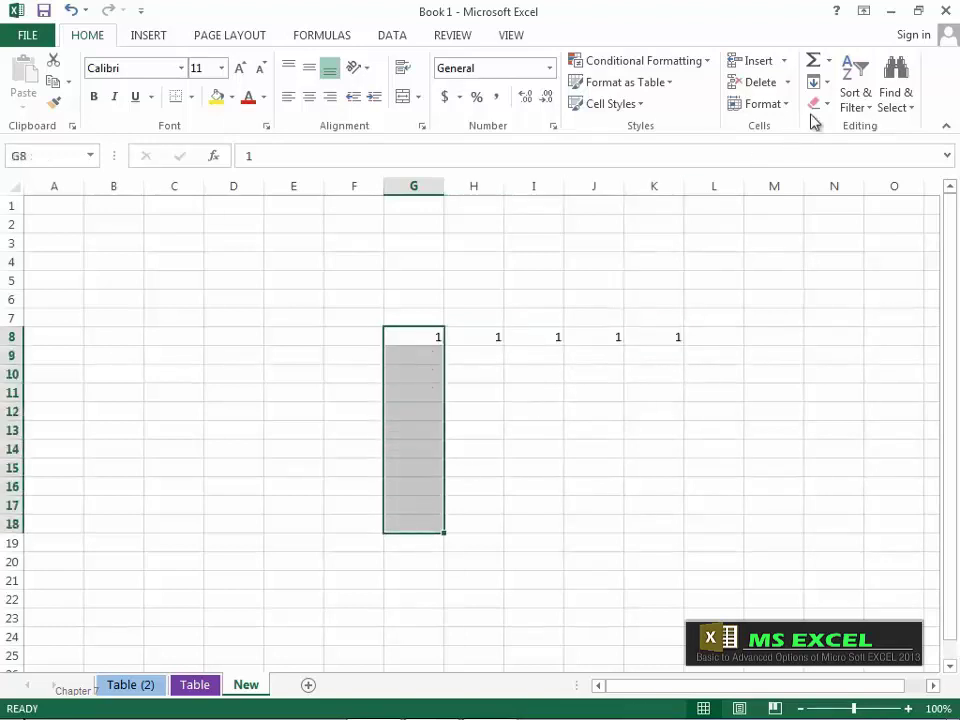
pyautogui.click(820, 84)
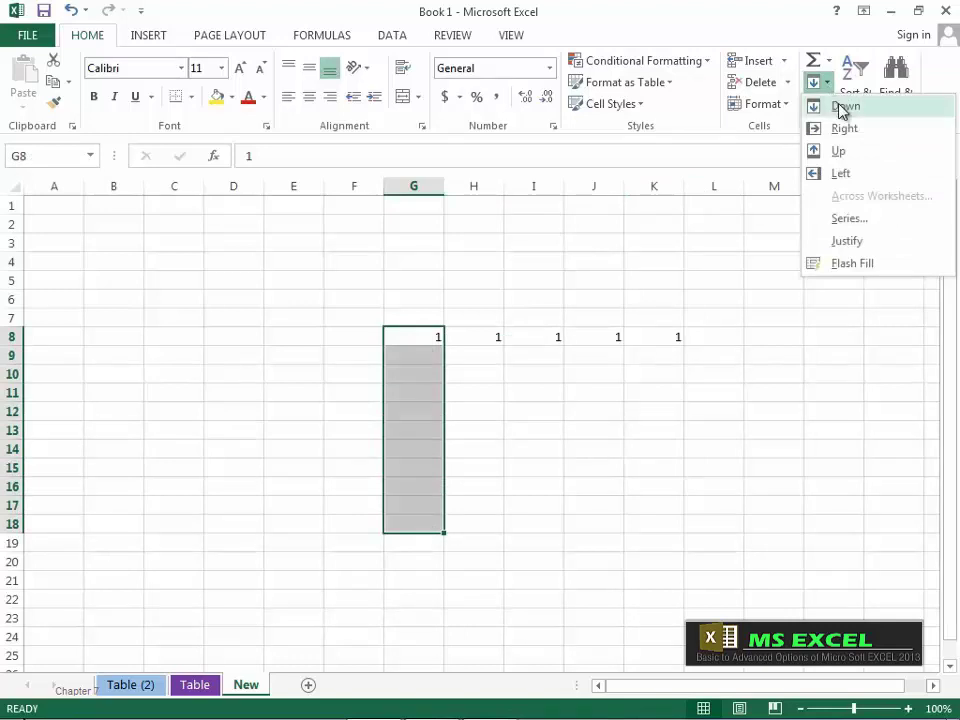
pyautogui.click(843, 107)
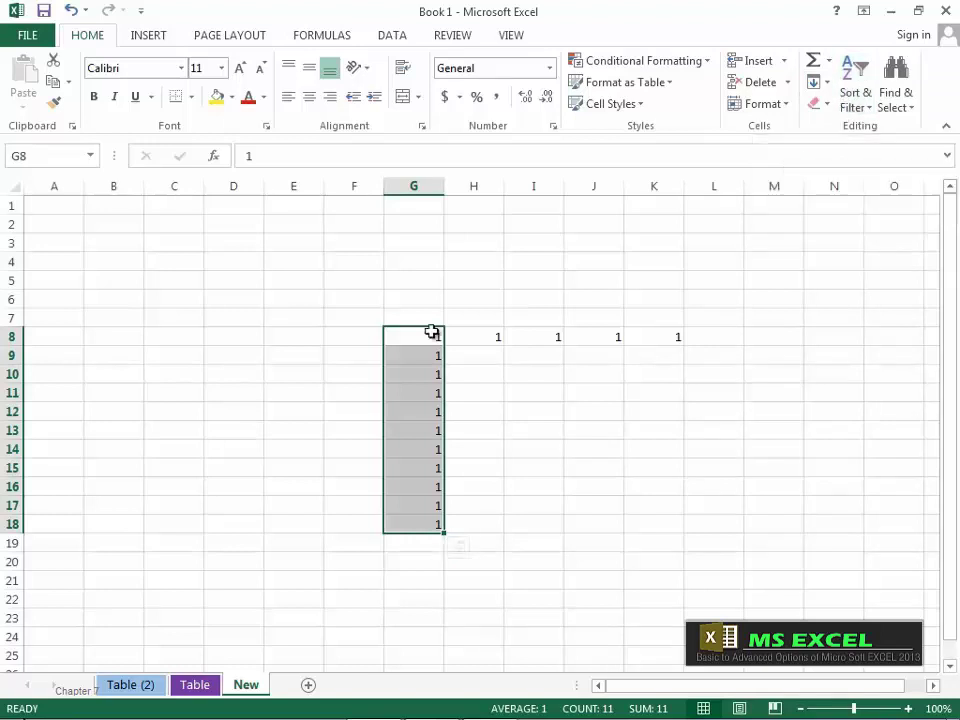
pyautogui.moveTo(431, 332); pyautogui.dragTo(229, 341)
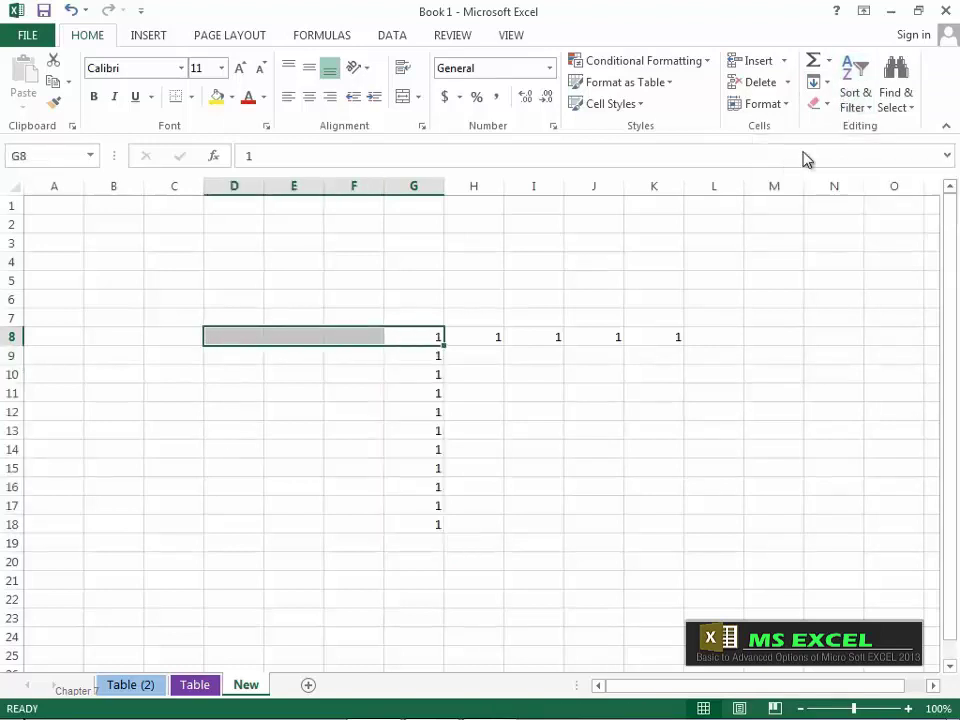
pyautogui.click(816, 84)
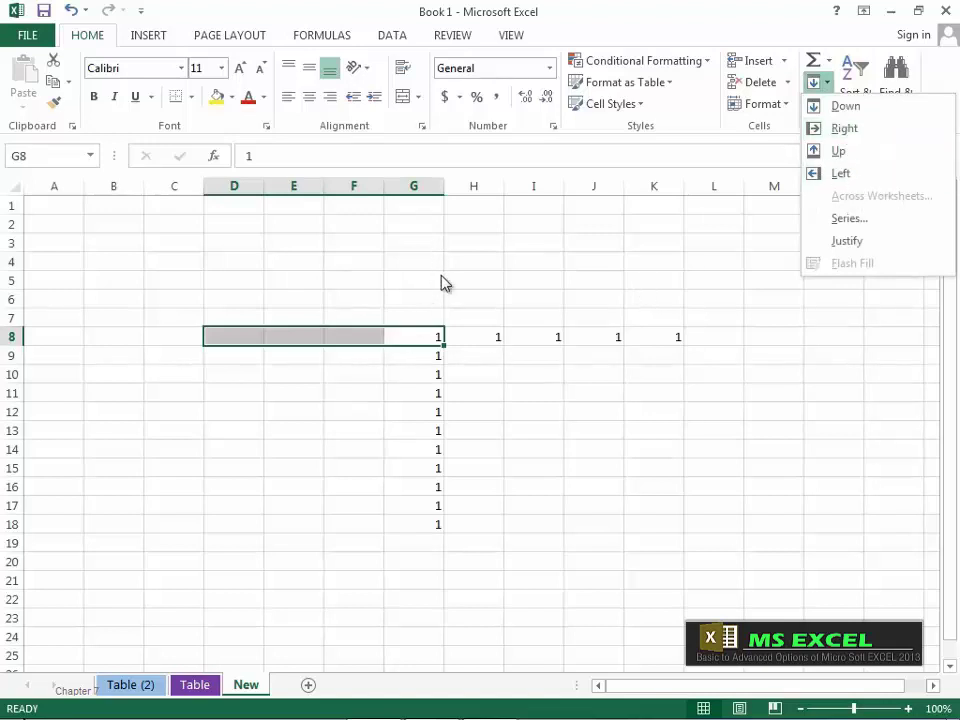
pyautogui.click(848, 173)
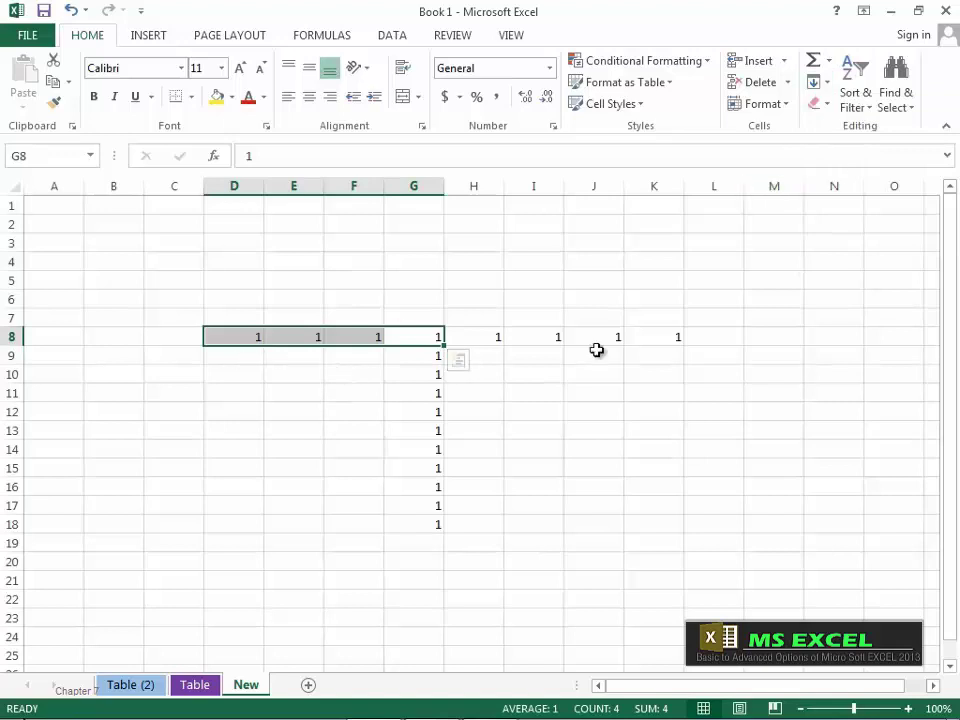
# Step: Copy H8's 1 down to H18 and select I8 as the series start
pyautogui.click(500, 340)
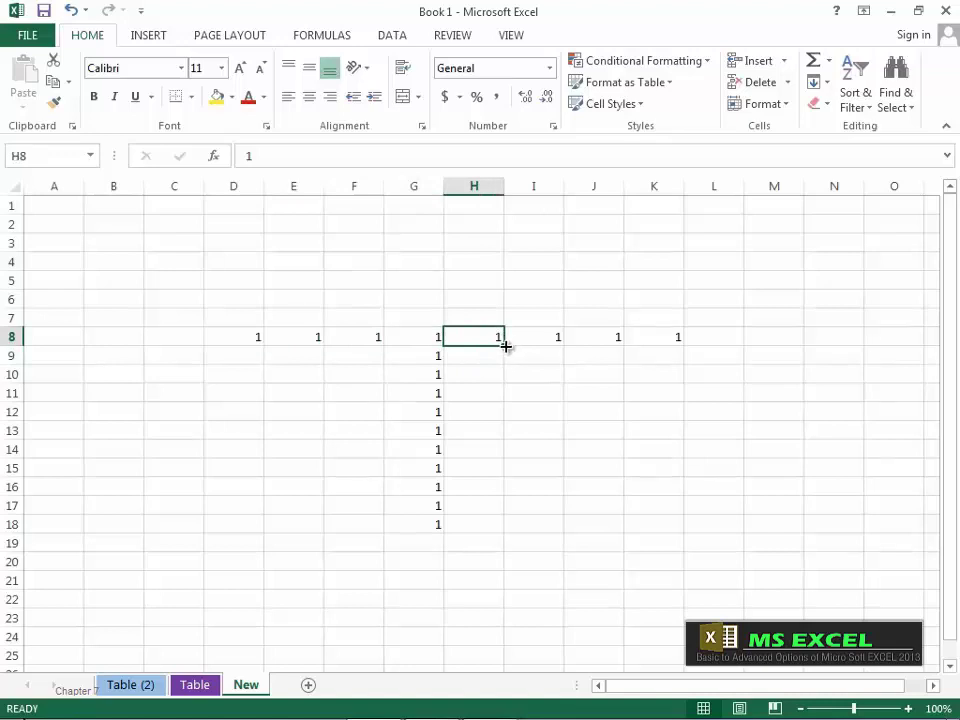
pyautogui.moveTo(506, 346); pyautogui.dragTo(508, 531)
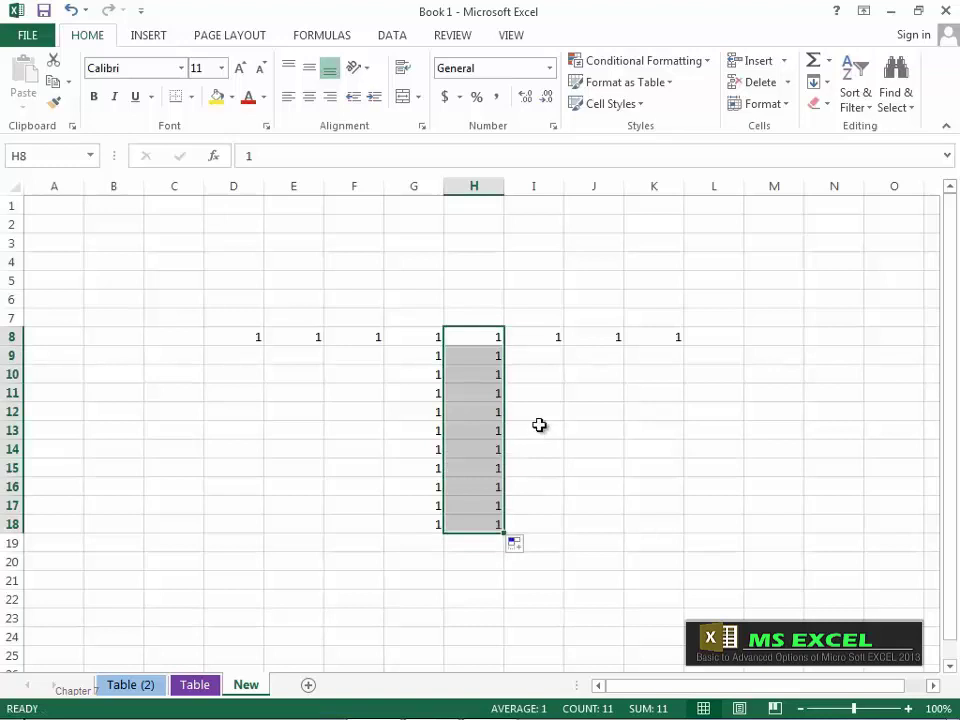
pyautogui.click(816, 83)
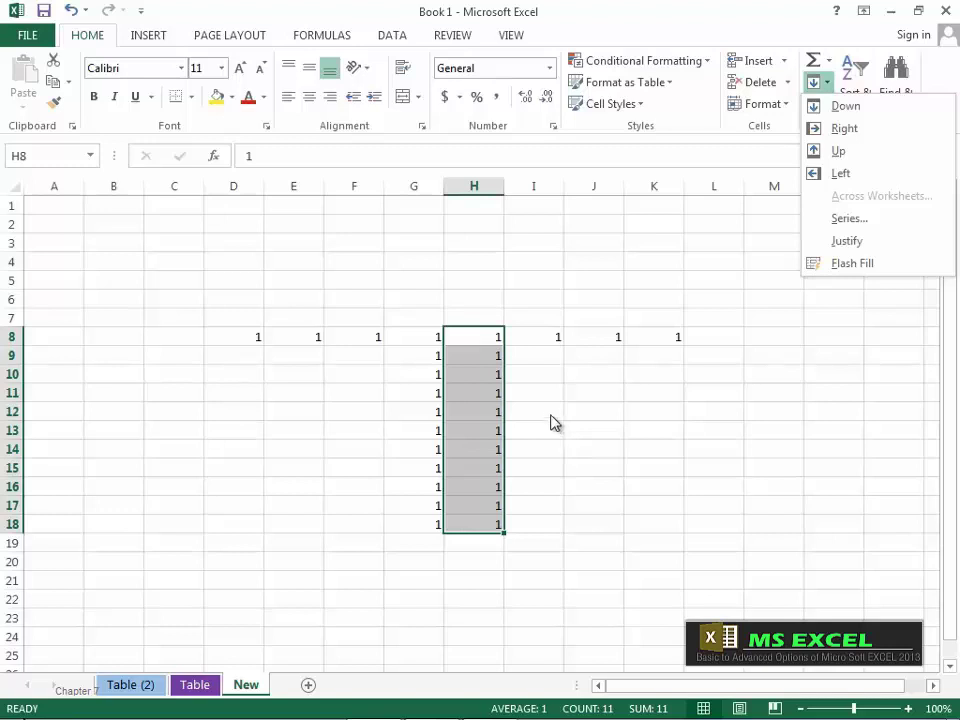
pyautogui.click(556, 337)
pyautogui.click(556, 337)
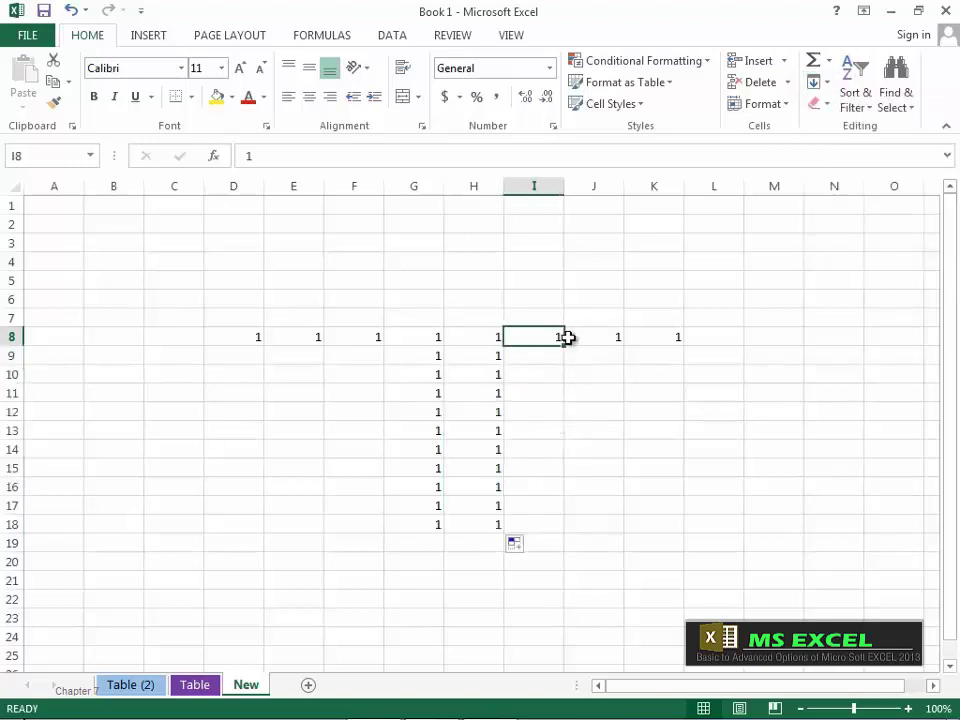
# Step: Fill I8:I22 with a linear column series, step 1, stopping at 15
pyautogui.click(822, 82)
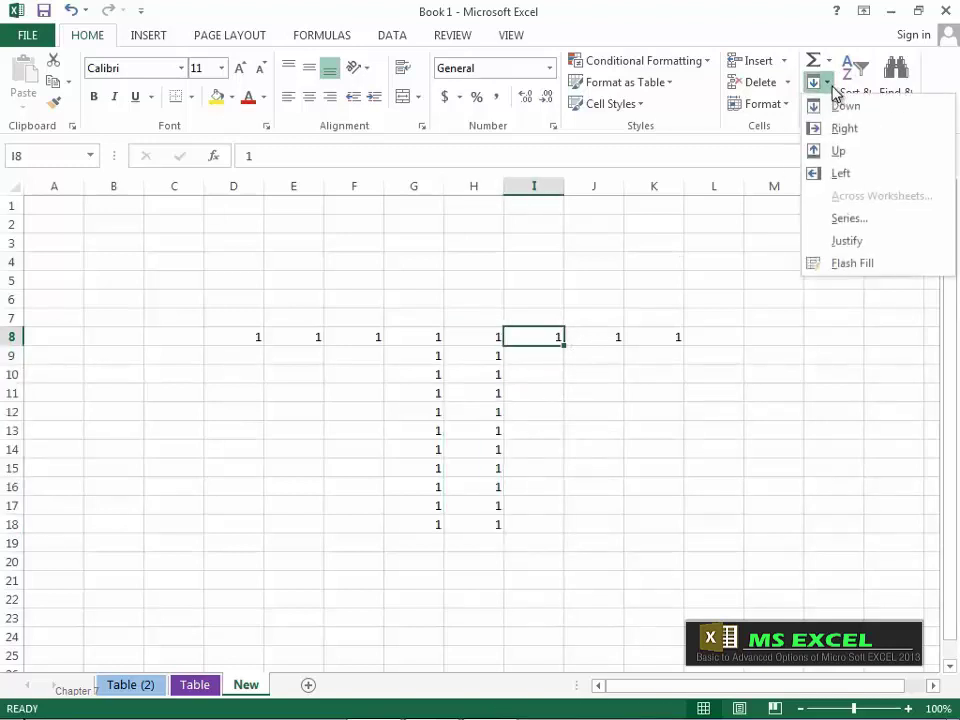
pyautogui.click(849, 219)
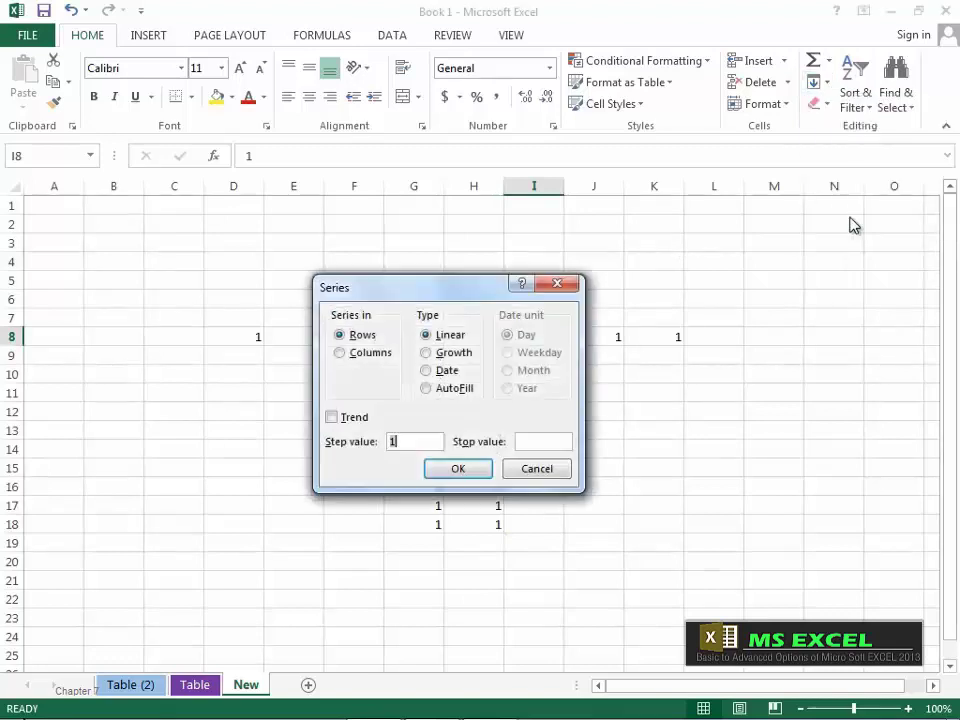
pyautogui.moveTo(466, 290); pyautogui.dragTo(720, 280)
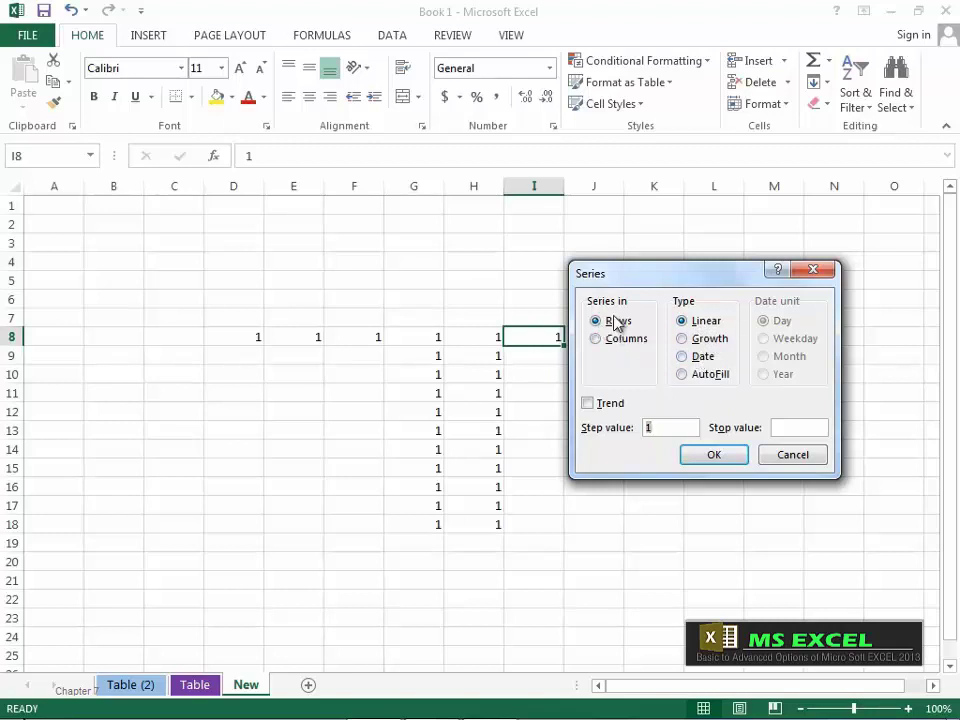
pyautogui.moveTo(630, 280); pyautogui.dragTo(696, 275)
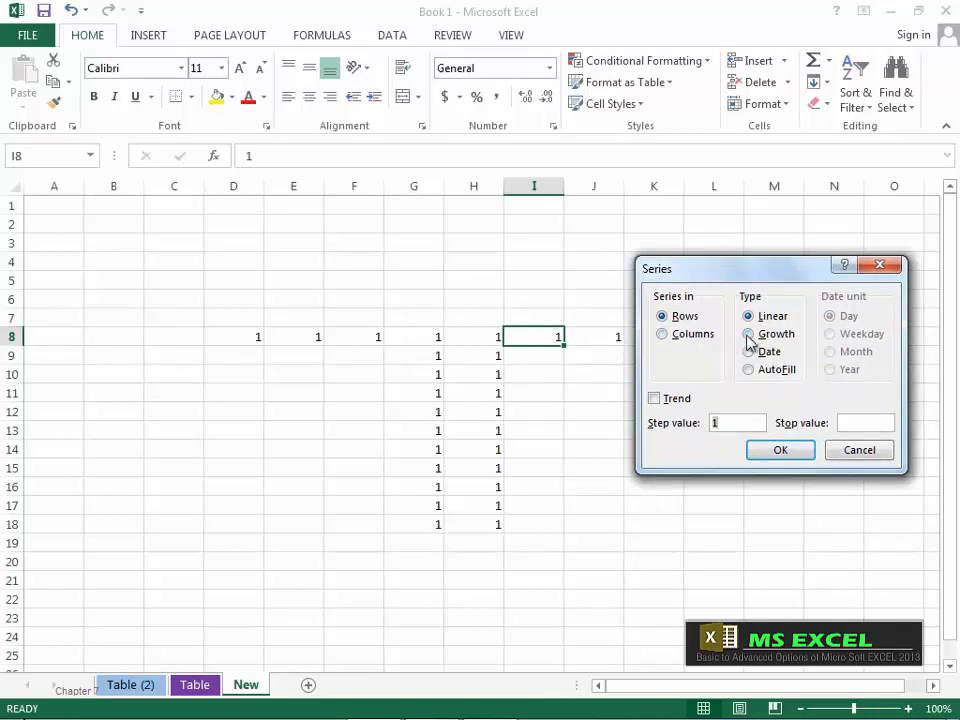
pyautogui.click(663, 336)
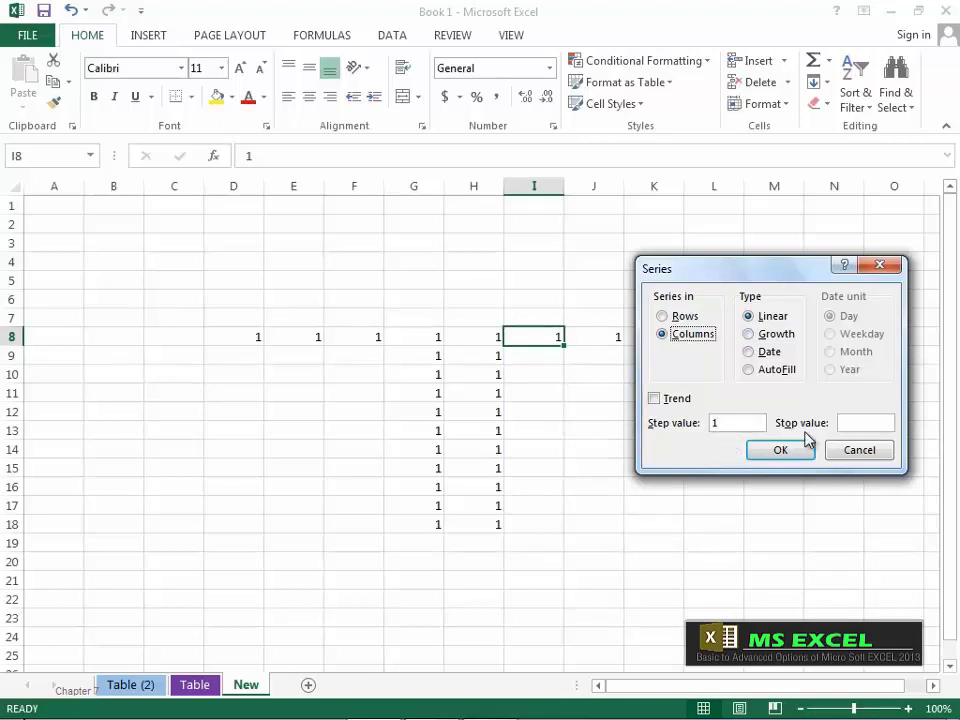
pyautogui.click(850, 424)
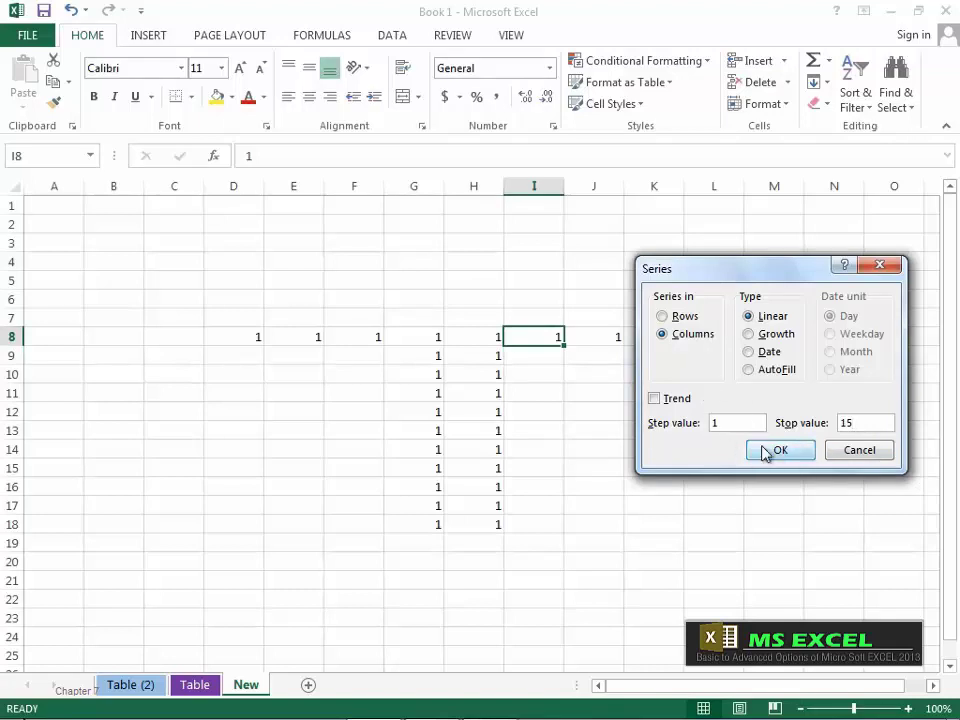
pyautogui.click(793, 456)
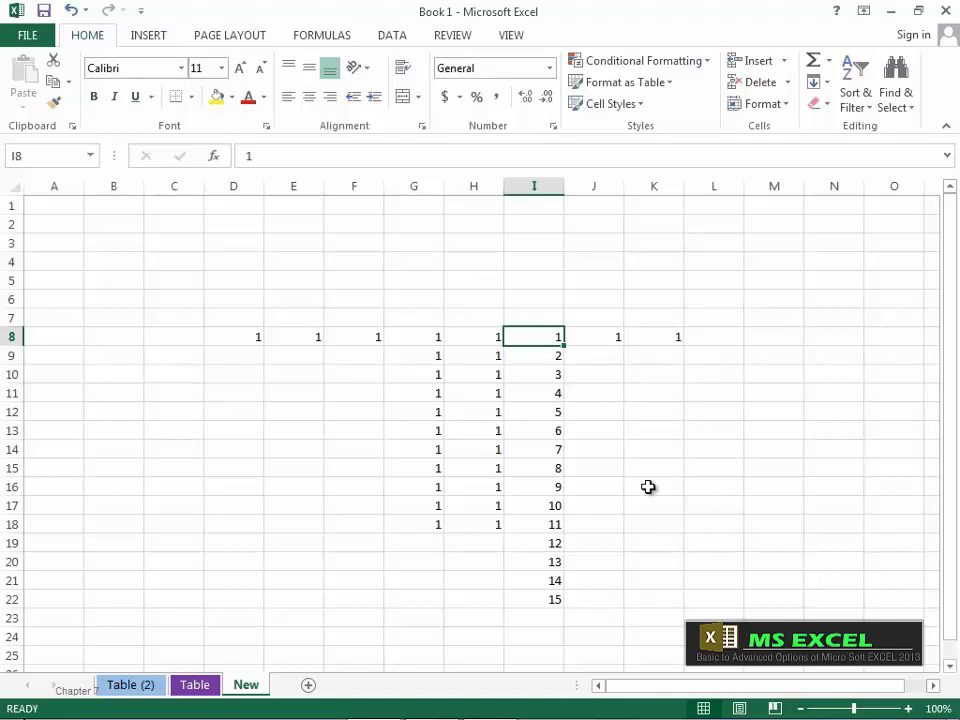
# Step: Enter 2 in J9 and extend the 1, 2 pattern from J8:J9 down to J22
pyautogui.click(618, 338)
pyautogui.click(625, 360)
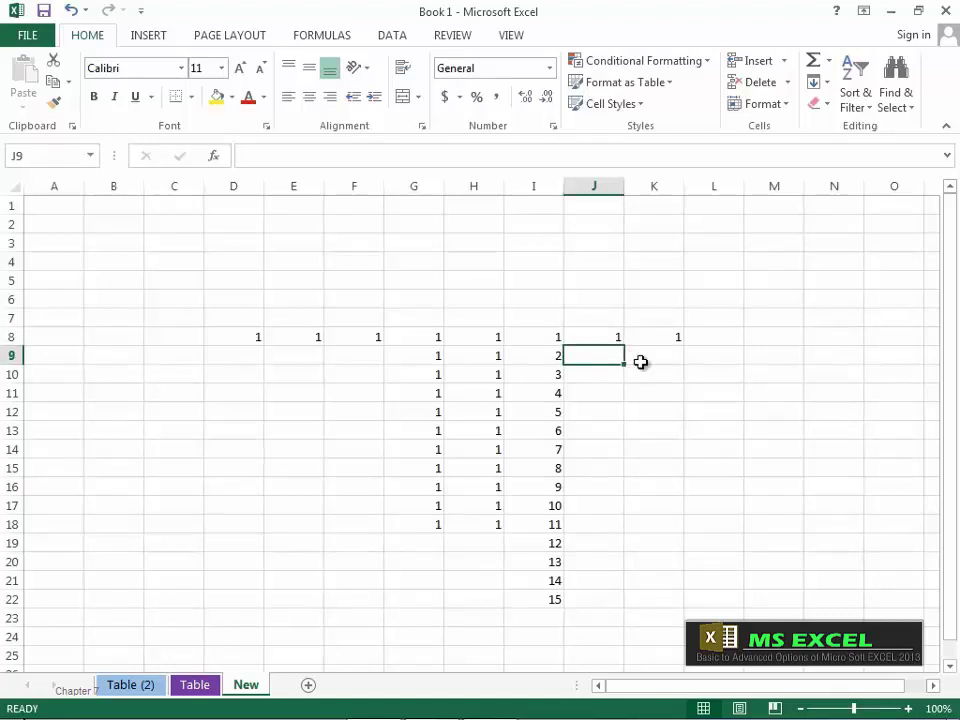
pyautogui.write('2')
pyautogui.moveTo(613, 340); pyautogui.dragTo(615, 355)
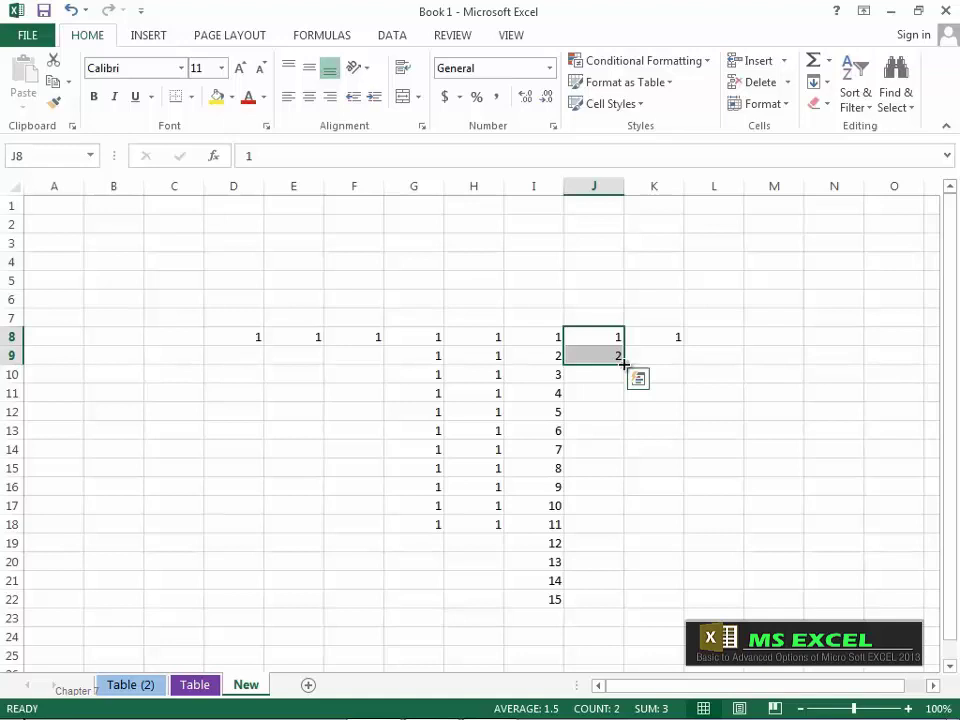
pyautogui.moveTo(624, 364); pyautogui.dragTo(626, 607)
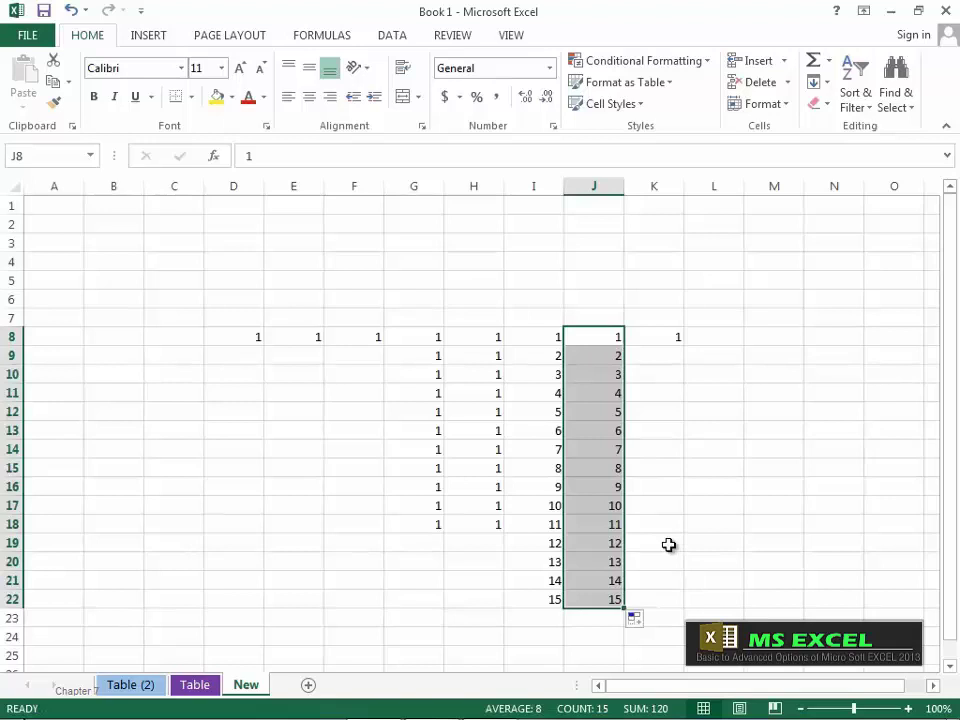
# Step: Apply a step-3 linear column series from K8, then undo it
pyautogui.click(671, 337)
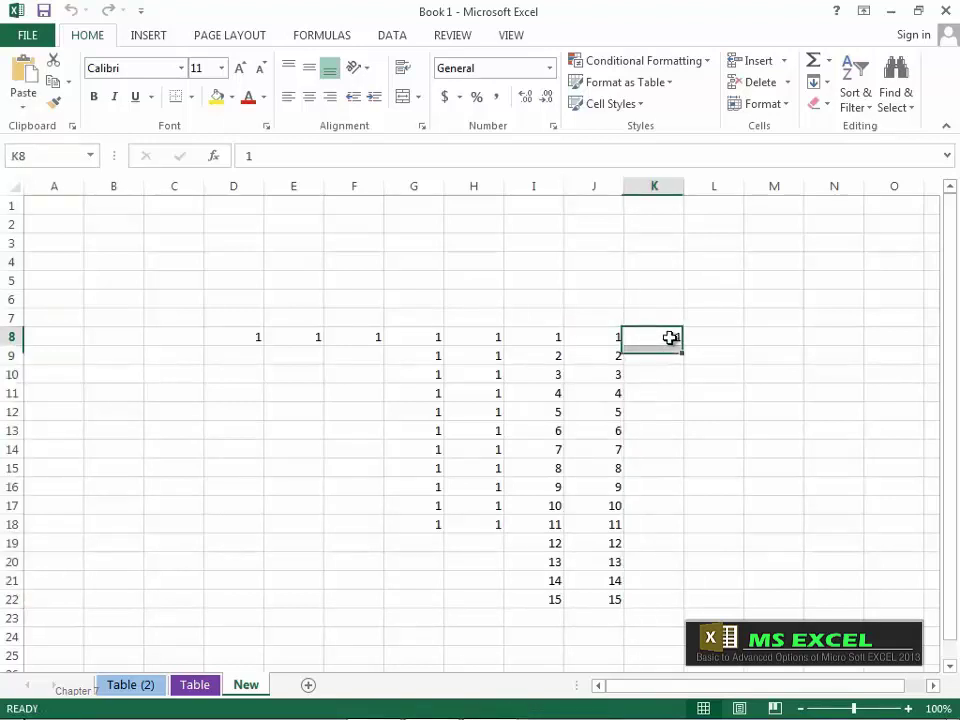
pyautogui.click(826, 84)
pyautogui.click(851, 218)
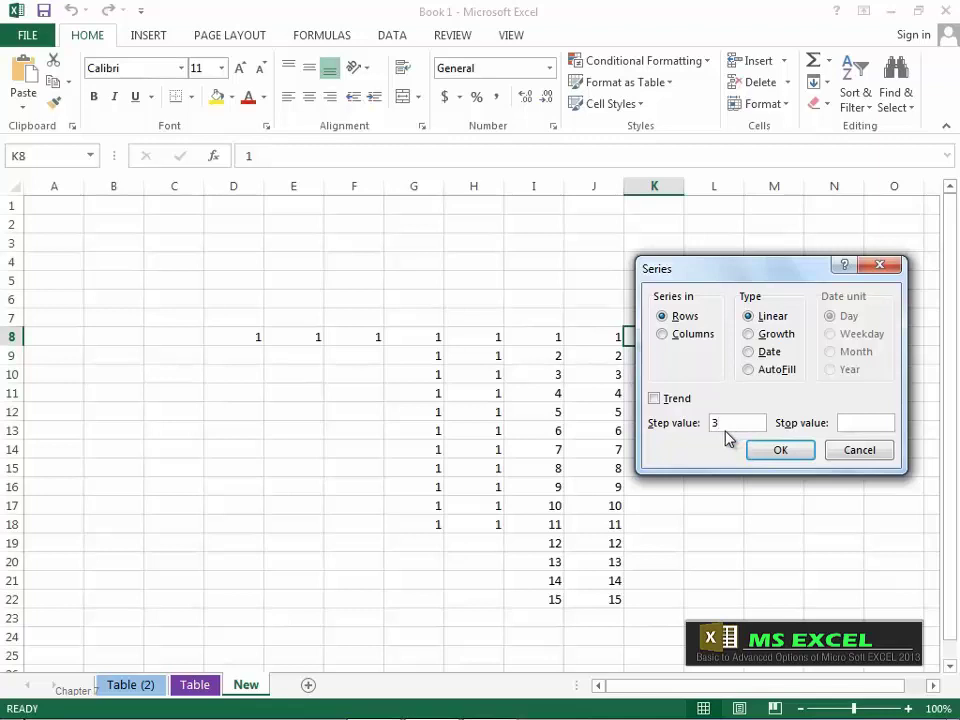
pyautogui.click(667, 340)
pyautogui.click(852, 423)
pyautogui.click(784, 450)
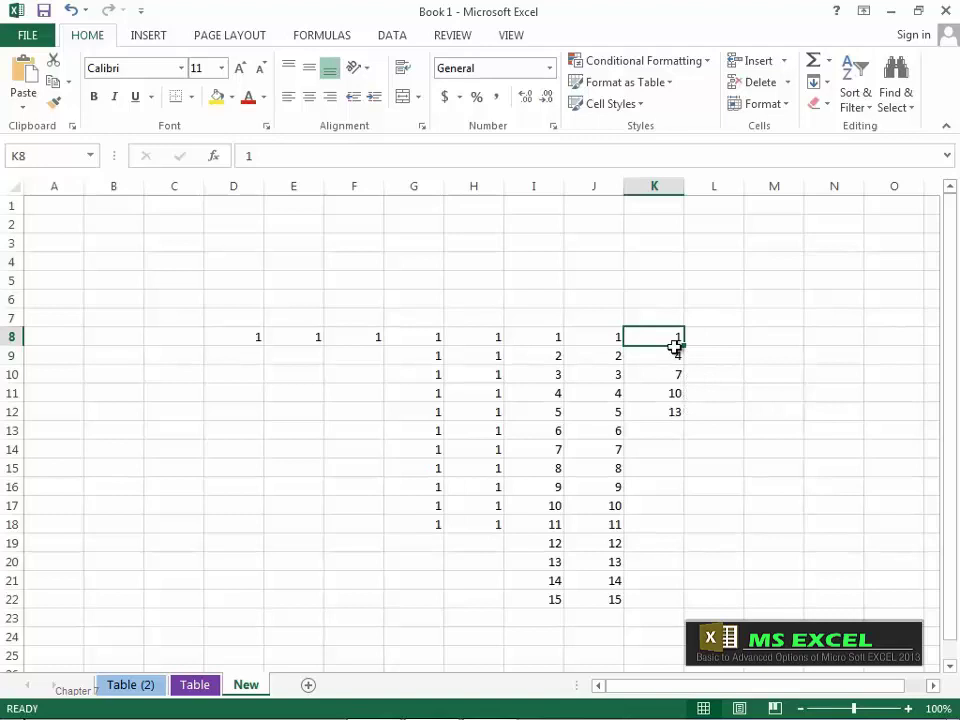
pyautogui.hotkey('ctrl', 'z')
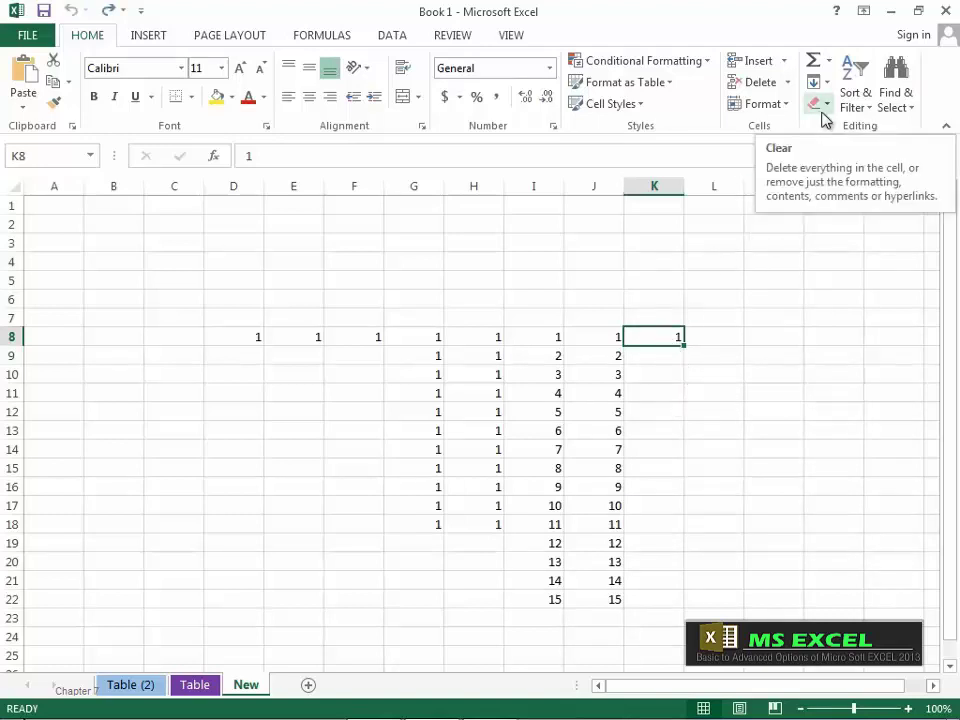
# Step: On the Table sheet, apply Clear All to E4:H18, then undo it
pyautogui.click(196, 685)
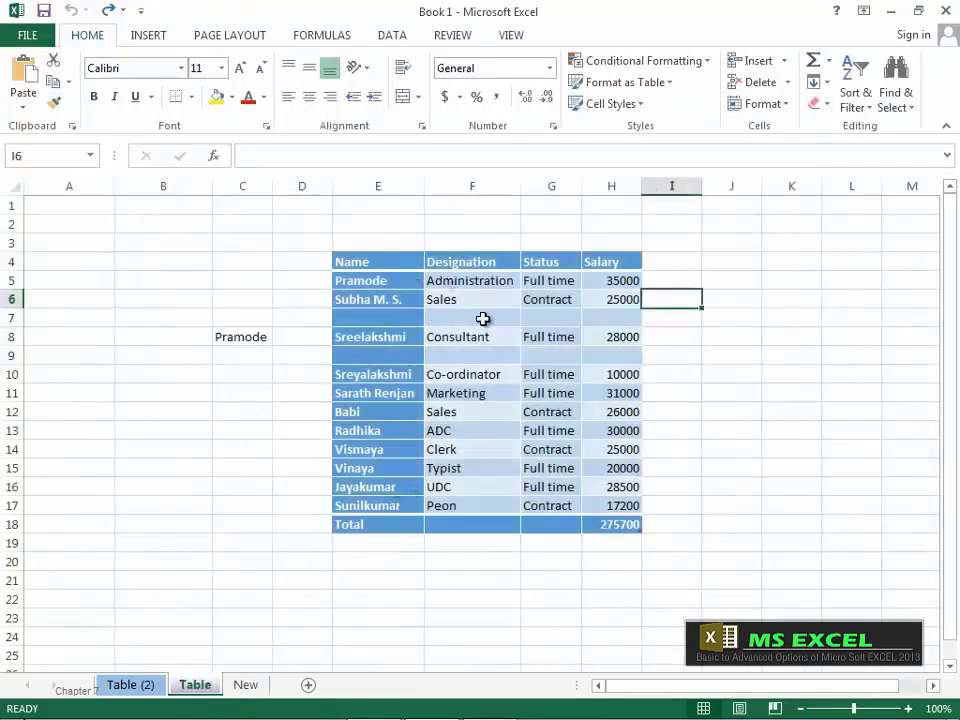
pyautogui.moveTo(378, 262); pyautogui.dragTo(632, 527)
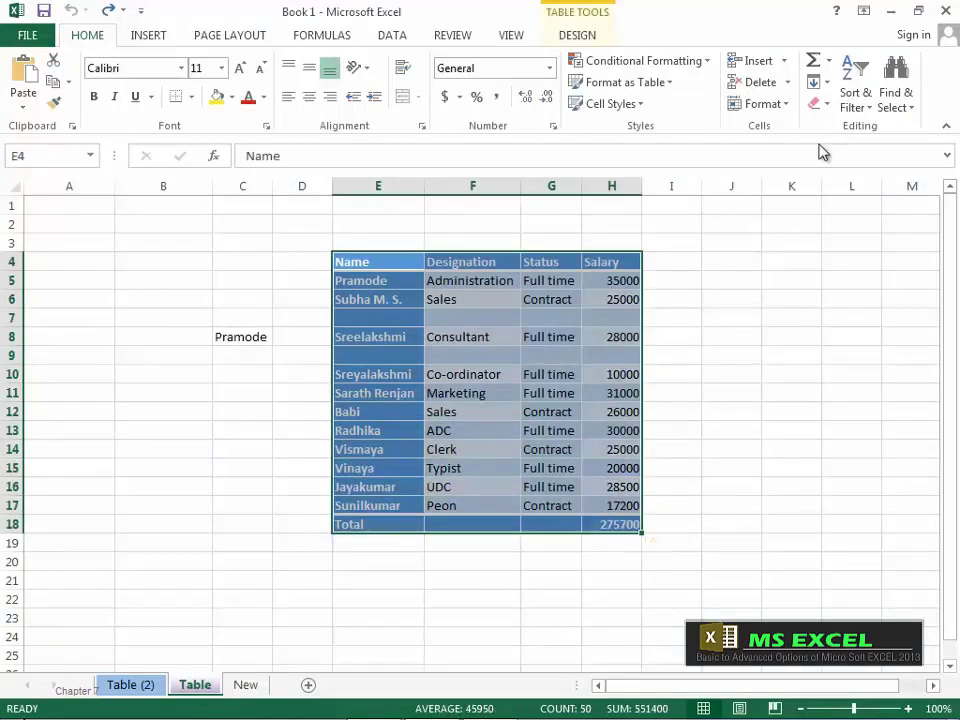
pyautogui.click(820, 104)
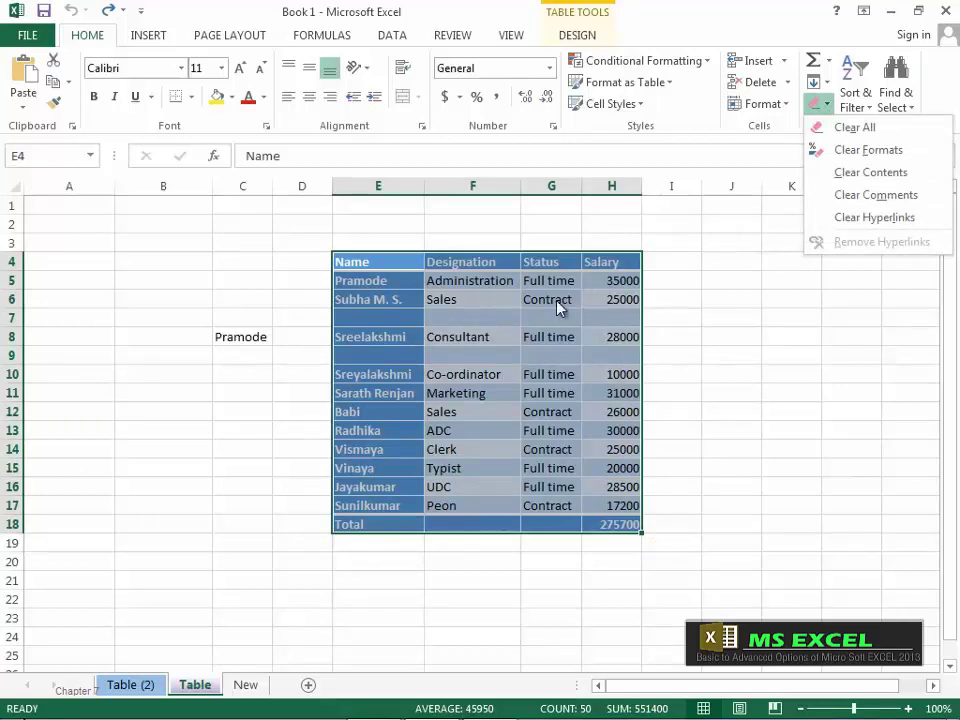
pyautogui.click(878, 133)
pyautogui.click(455, 541)
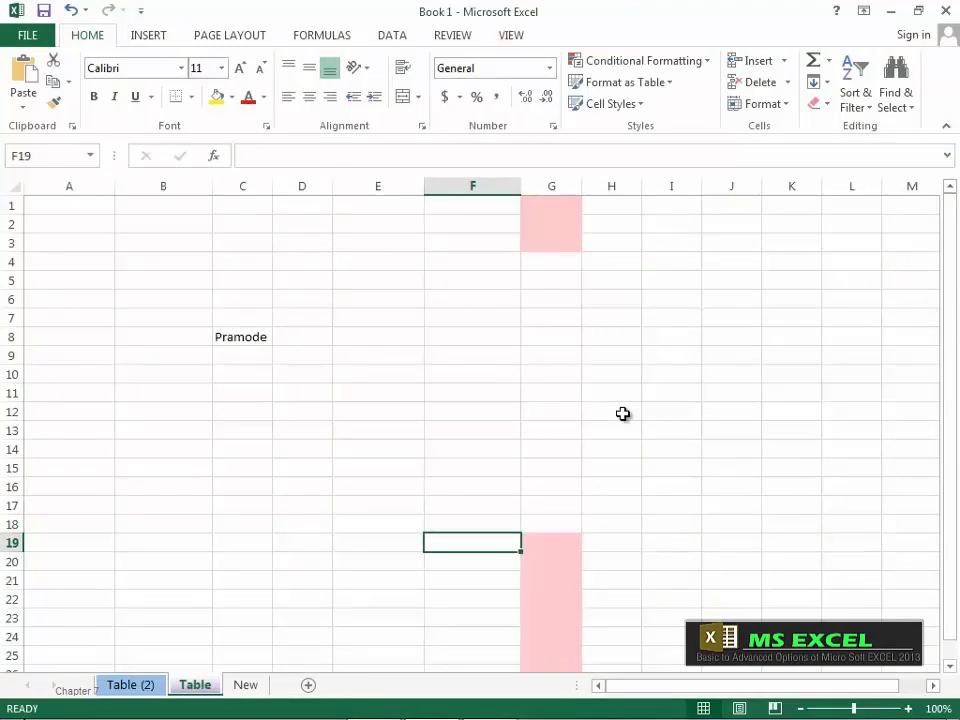
pyautogui.hotkey('ctrl', 'z')
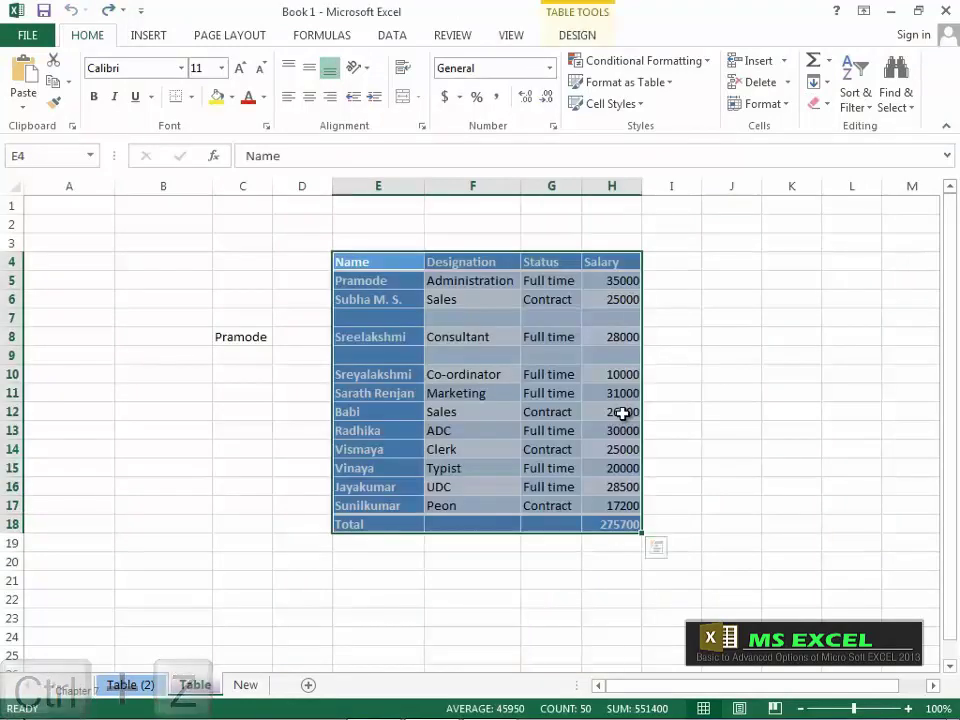
# Step: Try Clear Formats and undo, then apply Clear Contents and show the REVIEW tab
pyautogui.click(826, 106)
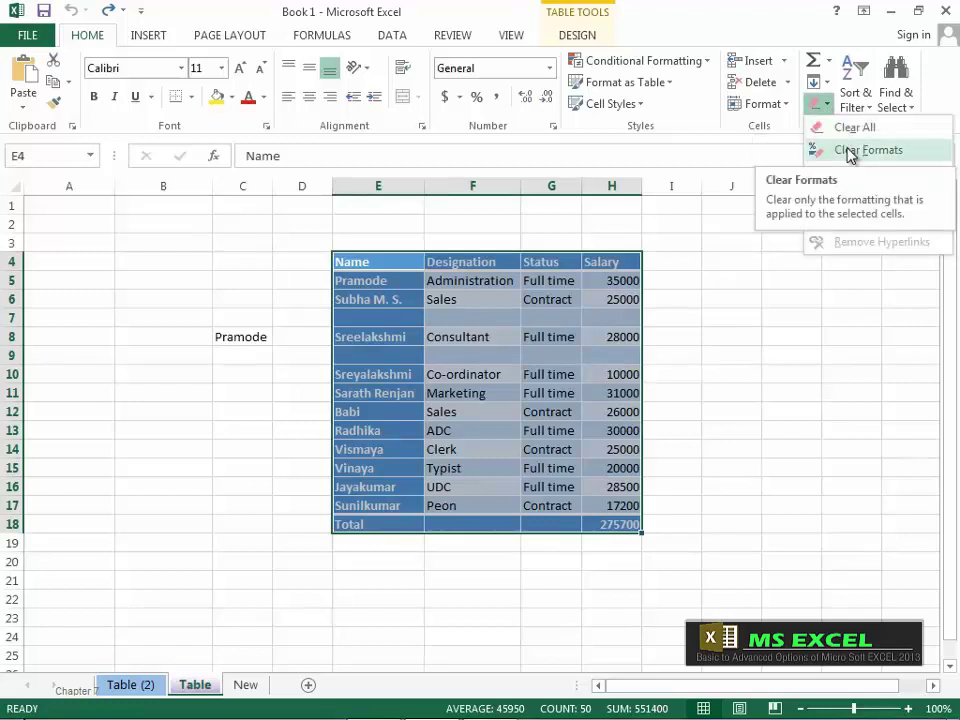
pyautogui.click(847, 151)
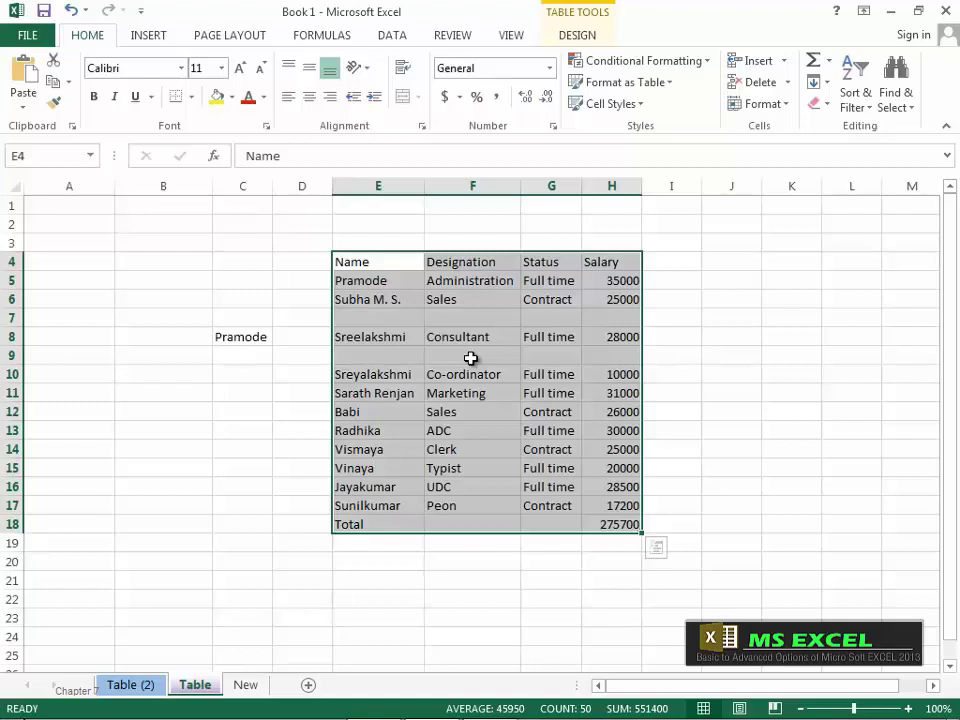
pyautogui.hotkey('ctrl', 'z')
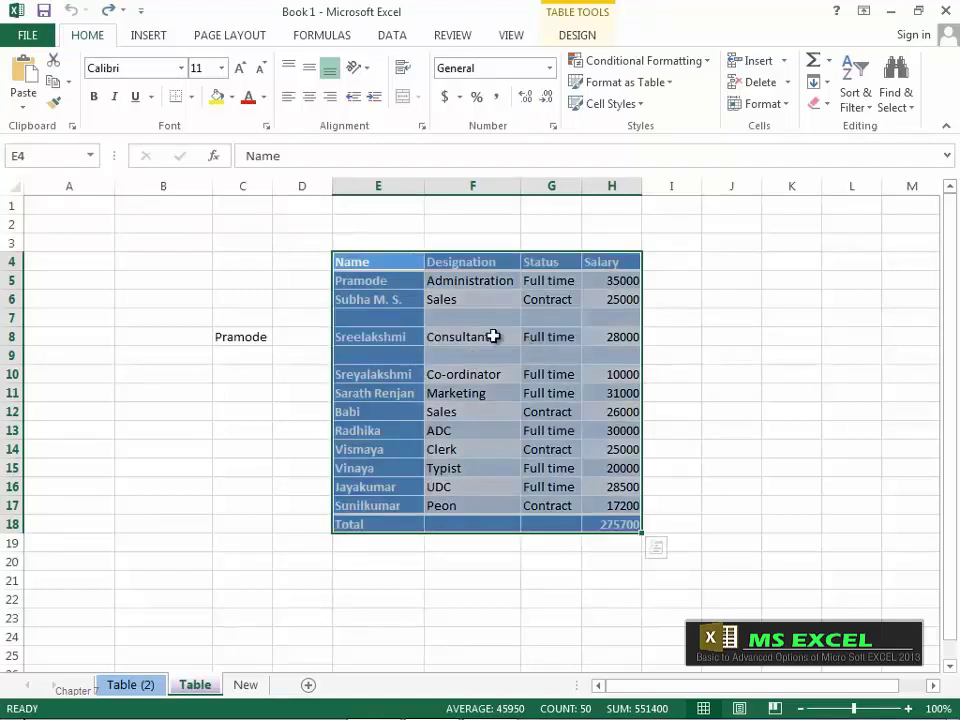
pyautogui.click(818, 103)
pyautogui.click(849, 173)
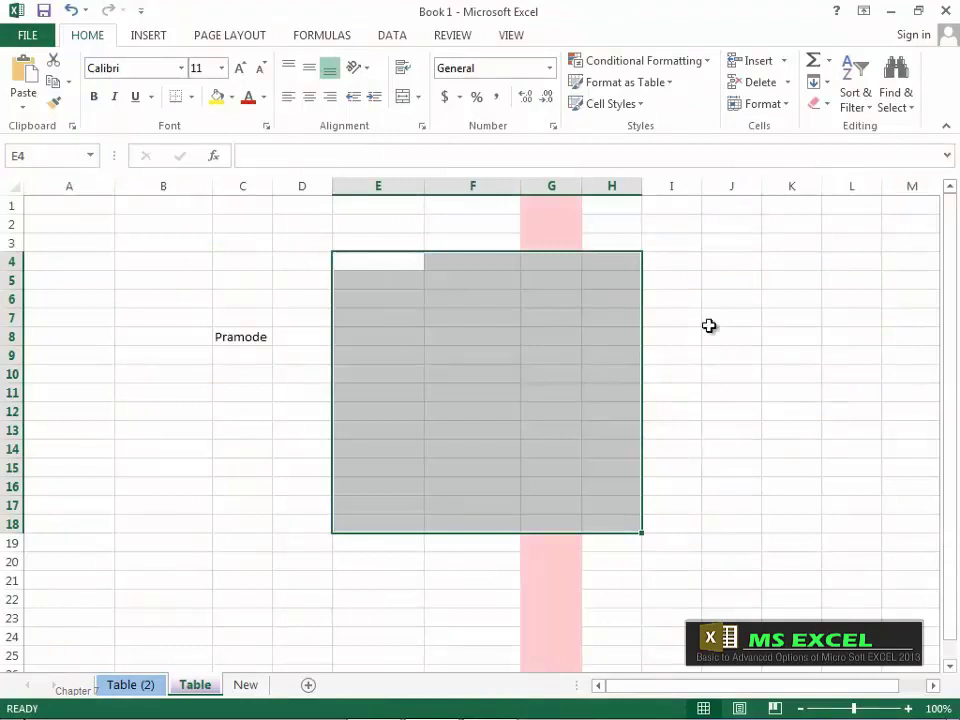
pyautogui.click(827, 106)
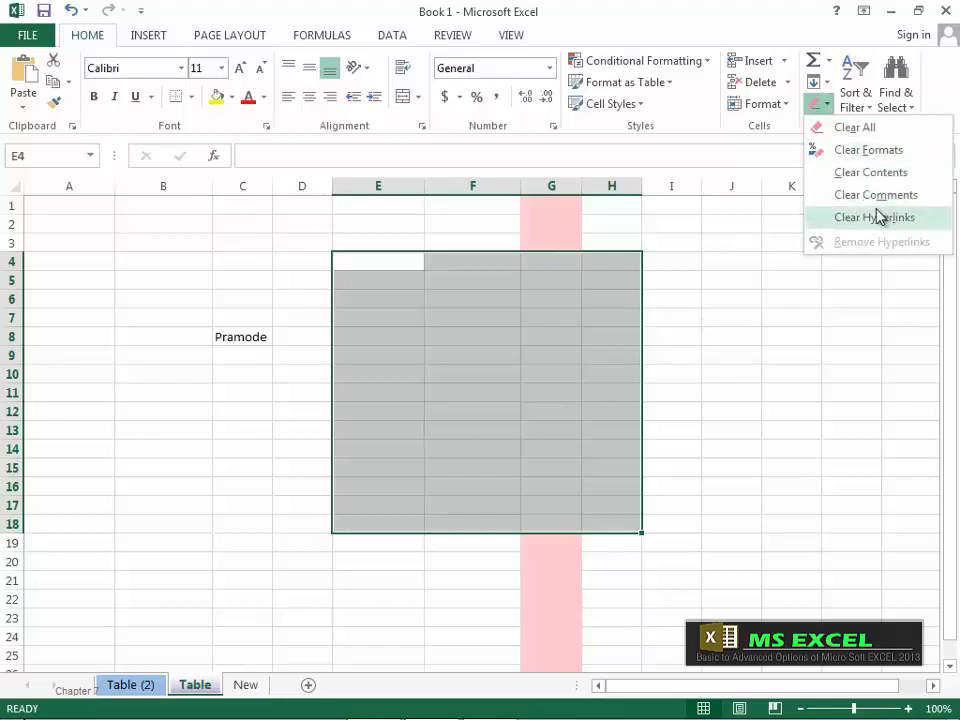
pyautogui.click(452, 35)
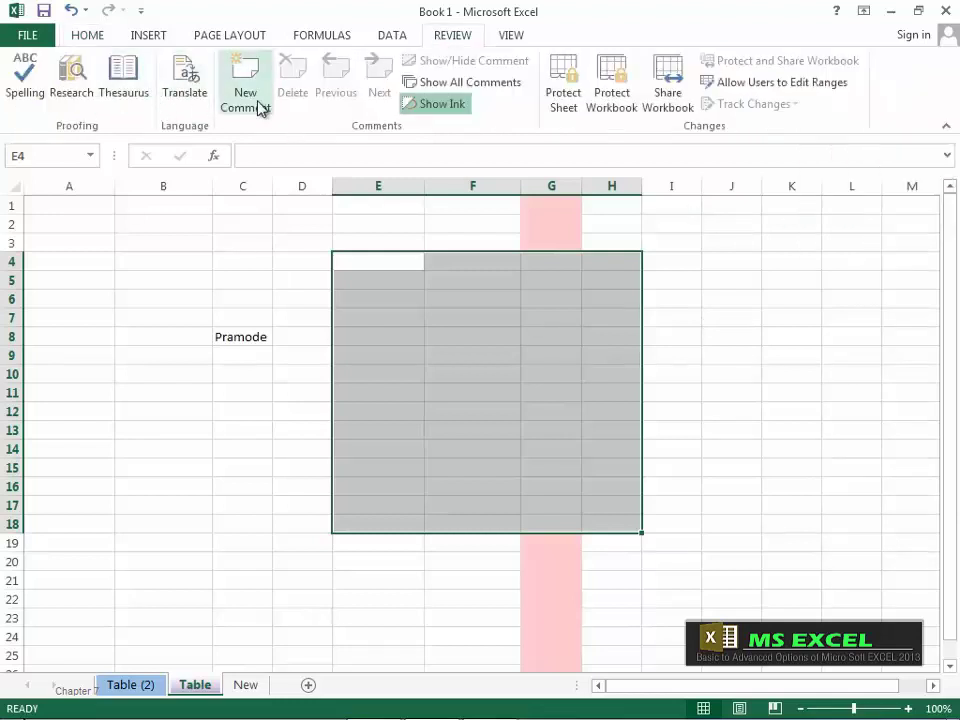
# Step: Back on HOME, select the Name column E4:E18 and open Sort & Filter
pyautogui.click(92, 38)
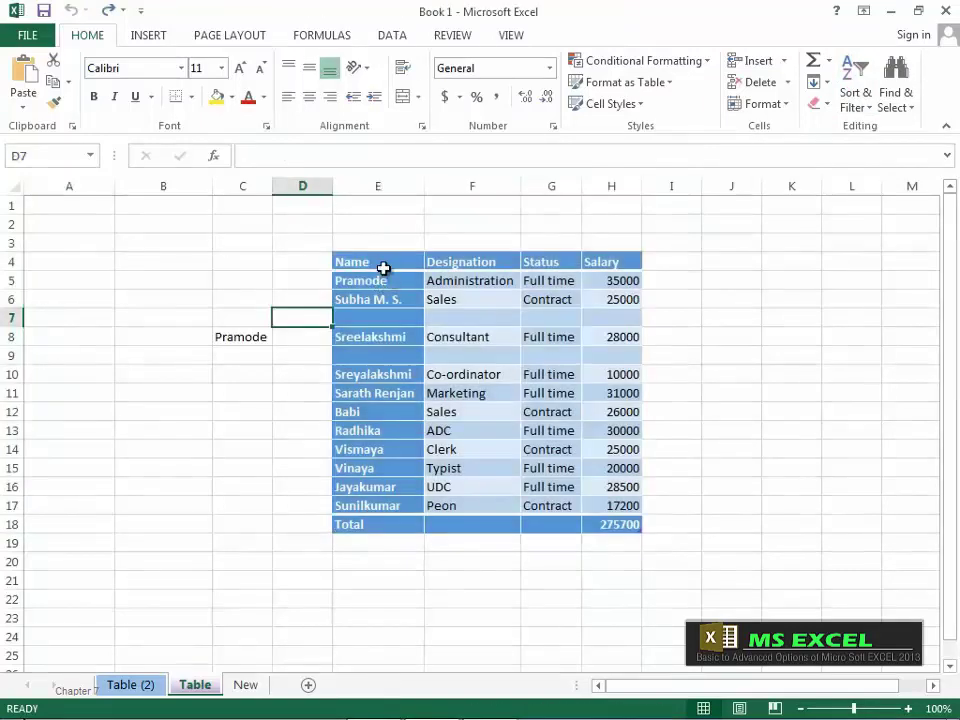
pyautogui.moveTo(383, 268); pyautogui.dragTo(395, 528)
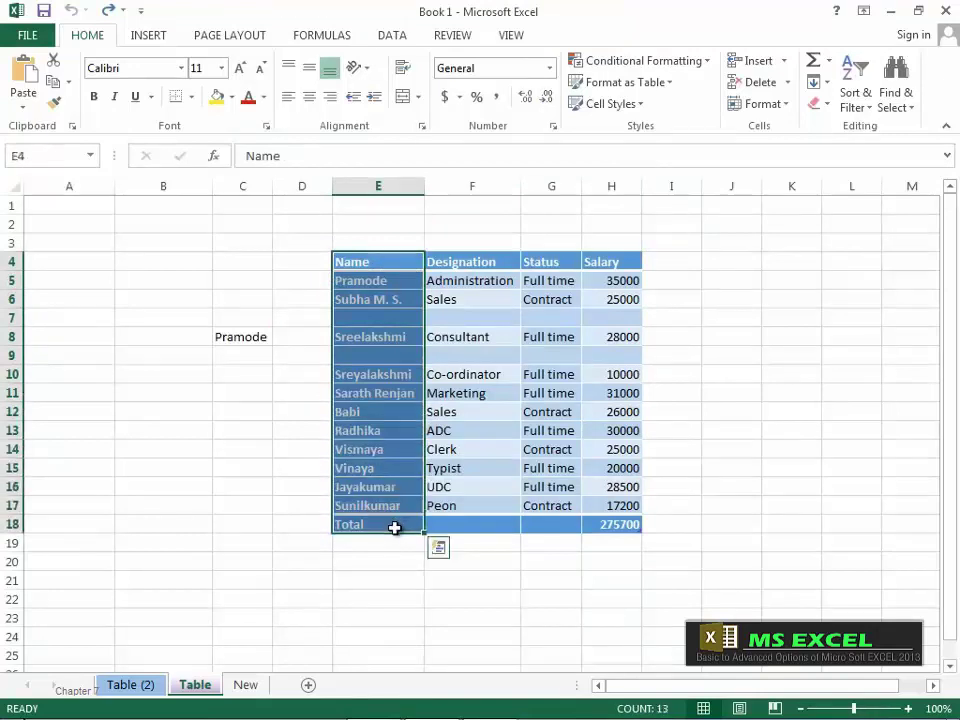
pyautogui.click(857, 92)
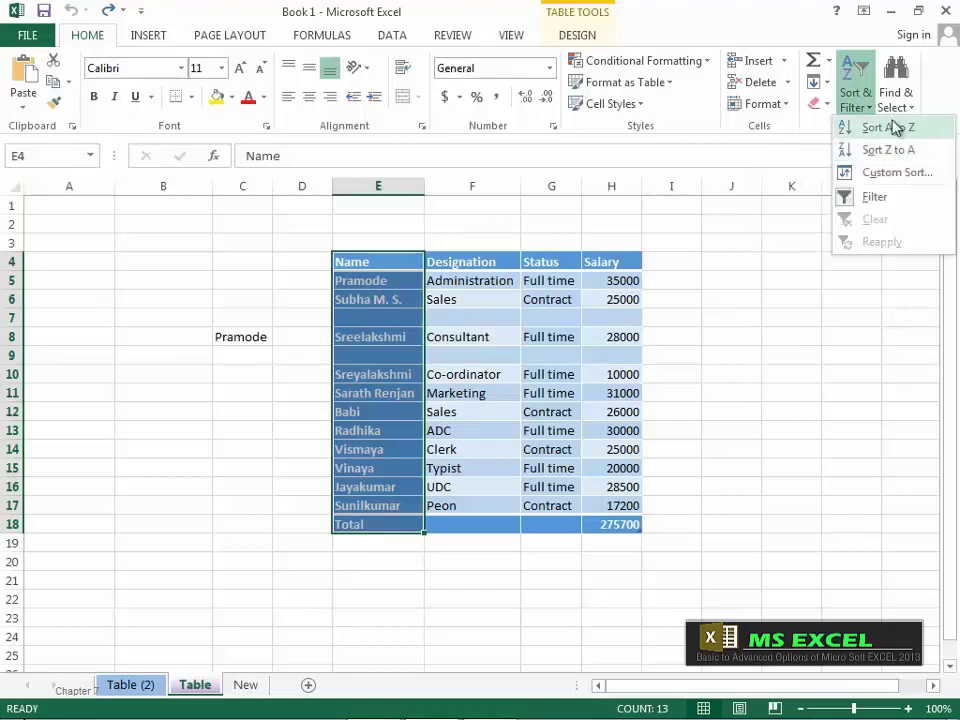
# Step: Sort the Name column A to Z, then Z to A so Vismaya comes first
pyautogui.click(903, 129)
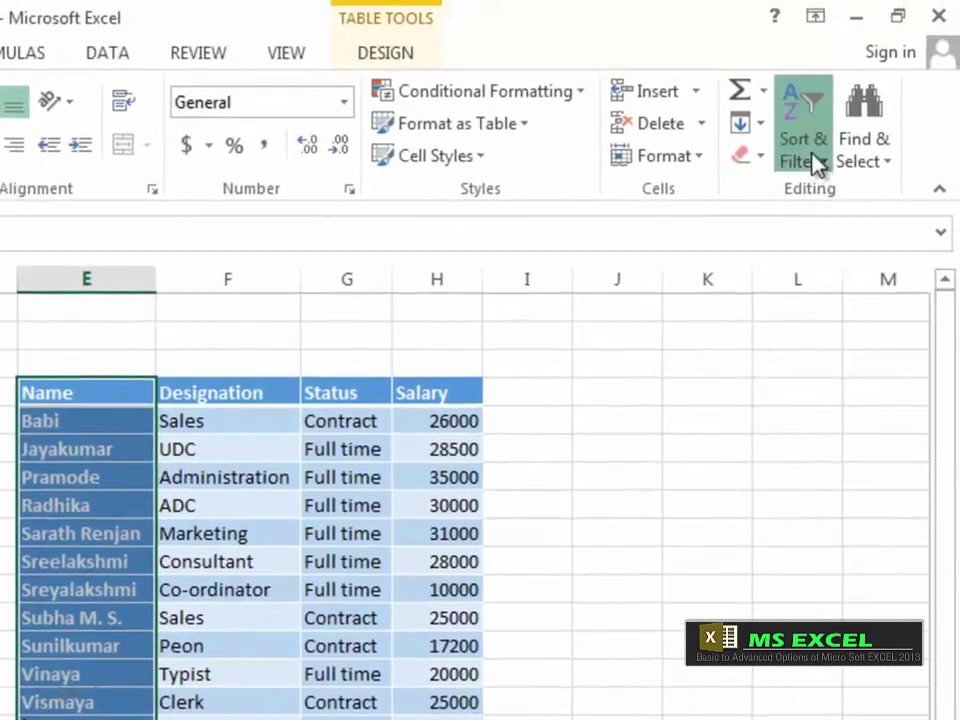
pyautogui.click(818, 163)
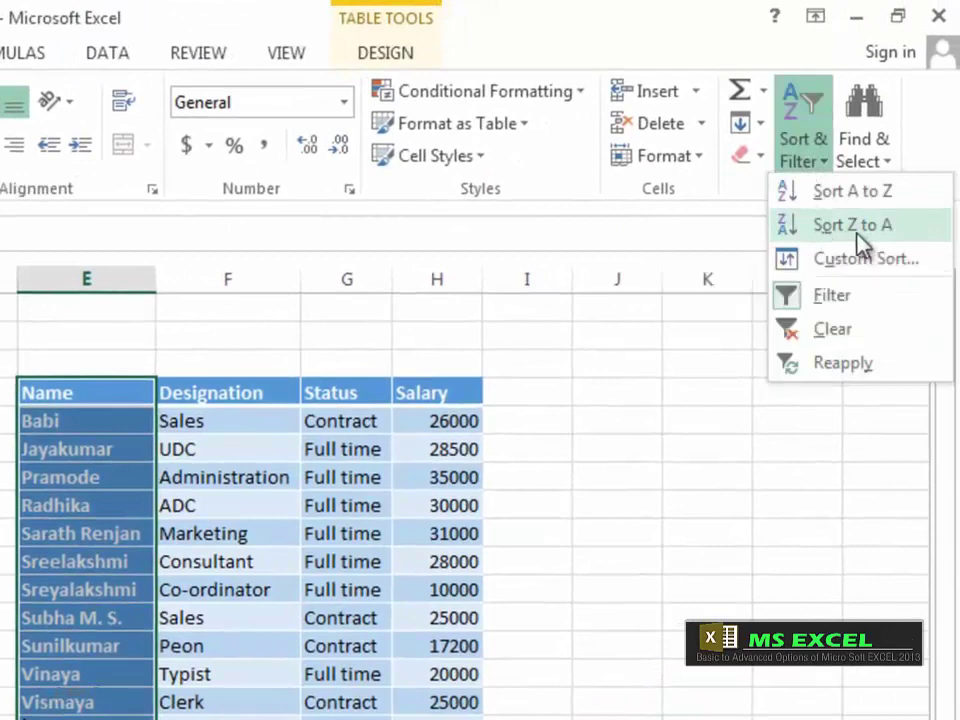
pyautogui.click(855, 226)
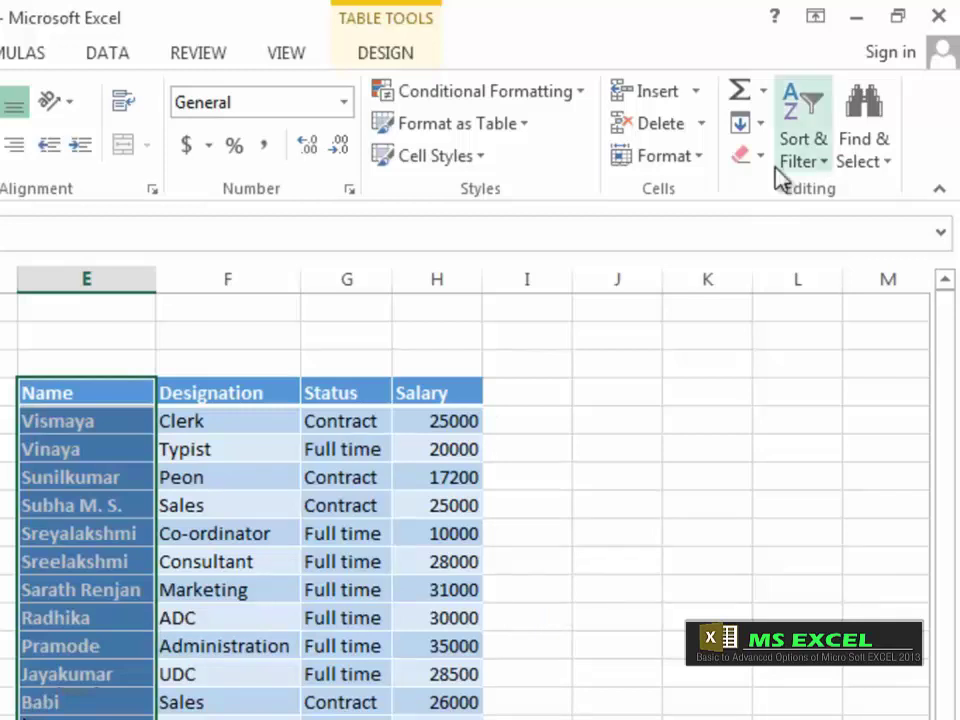
pyautogui.click(827, 168)
pyautogui.click(825, 262)
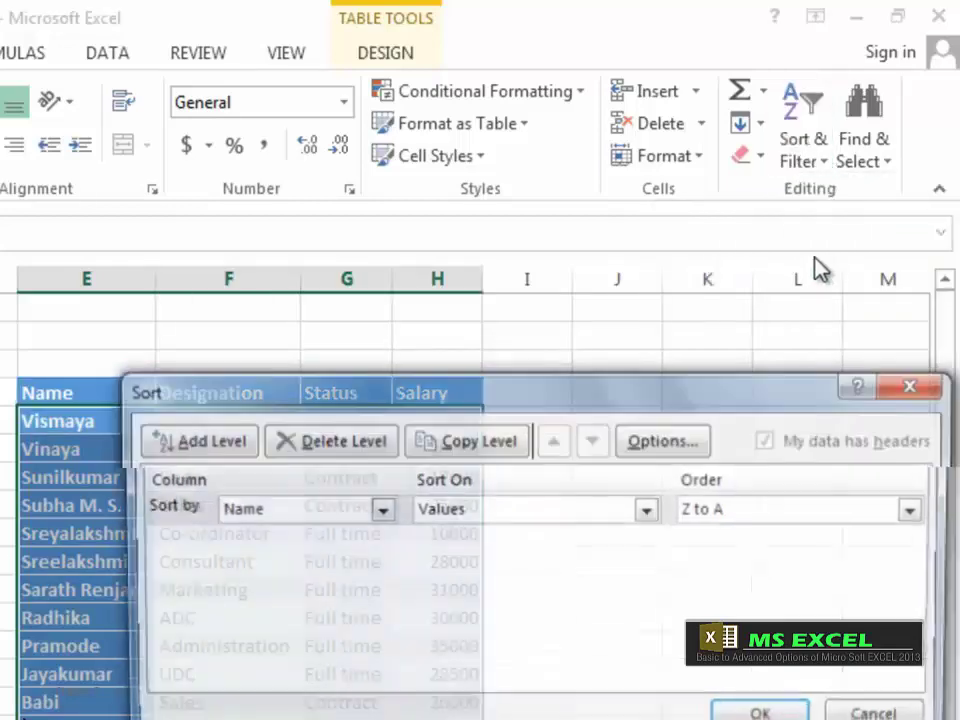
pyautogui.moveTo(321, 401); pyautogui.dragTo(210, 380)
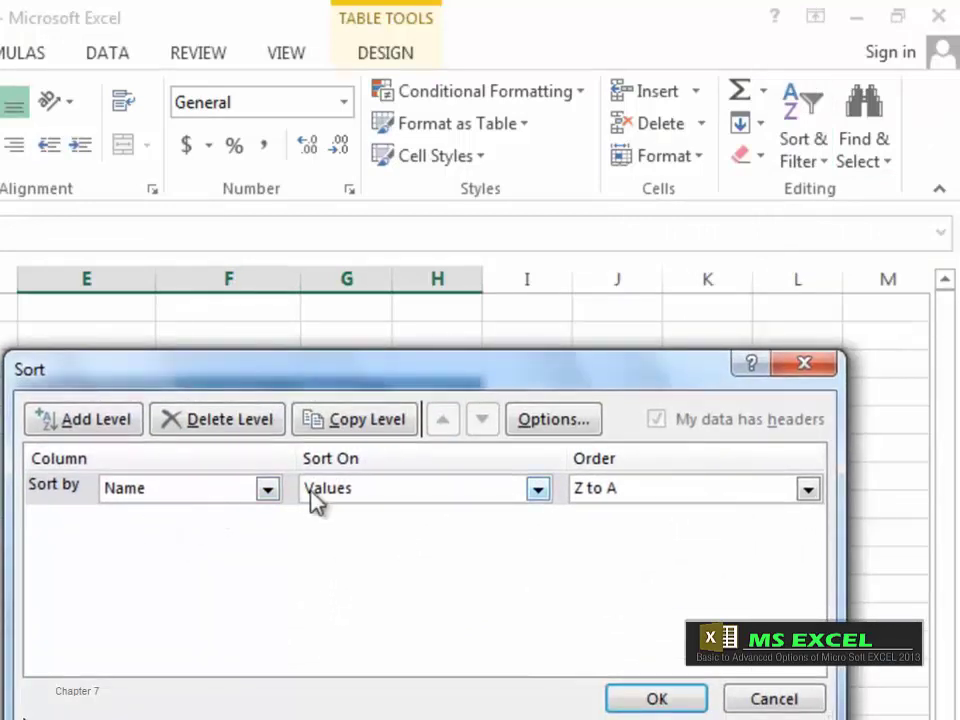
pyautogui.click(267, 489)
pyautogui.click(166, 533)
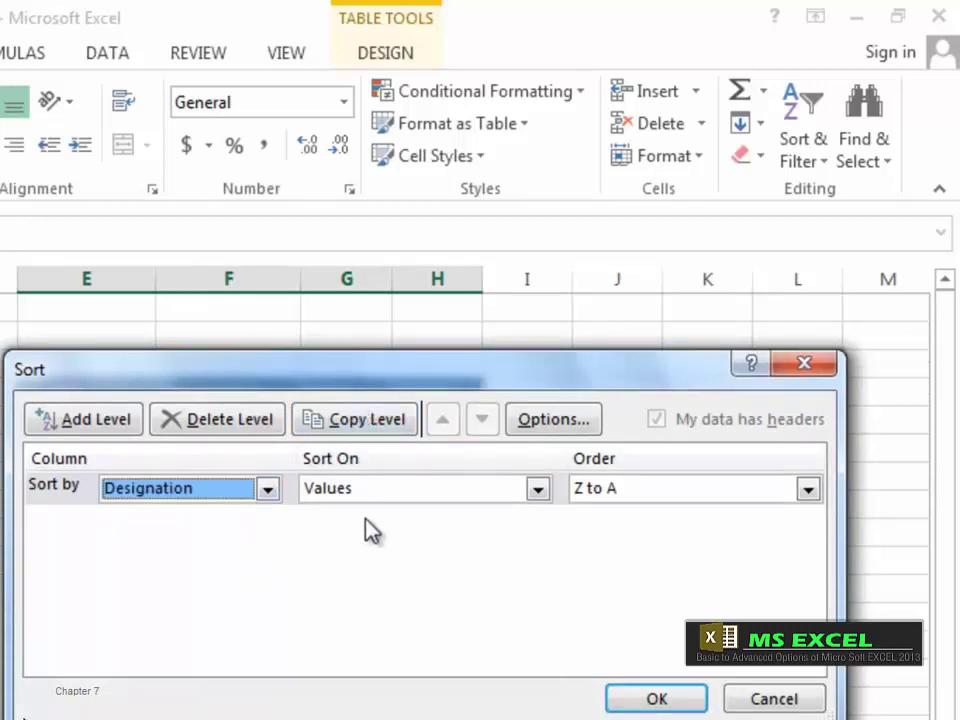
pyautogui.click(533, 490)
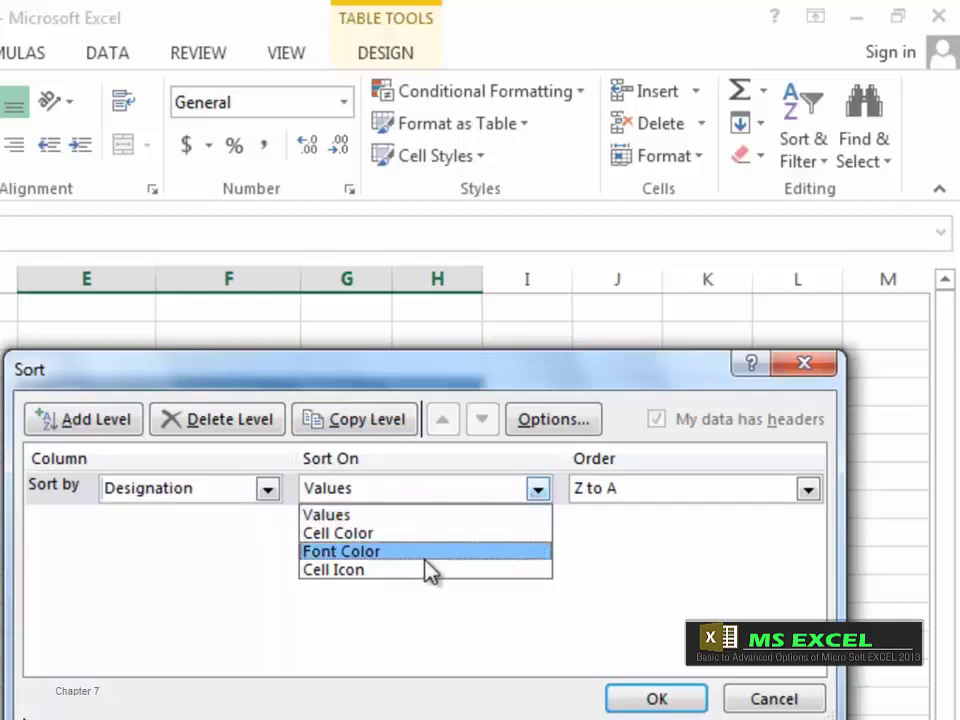
pyautogui.click(428, 420)
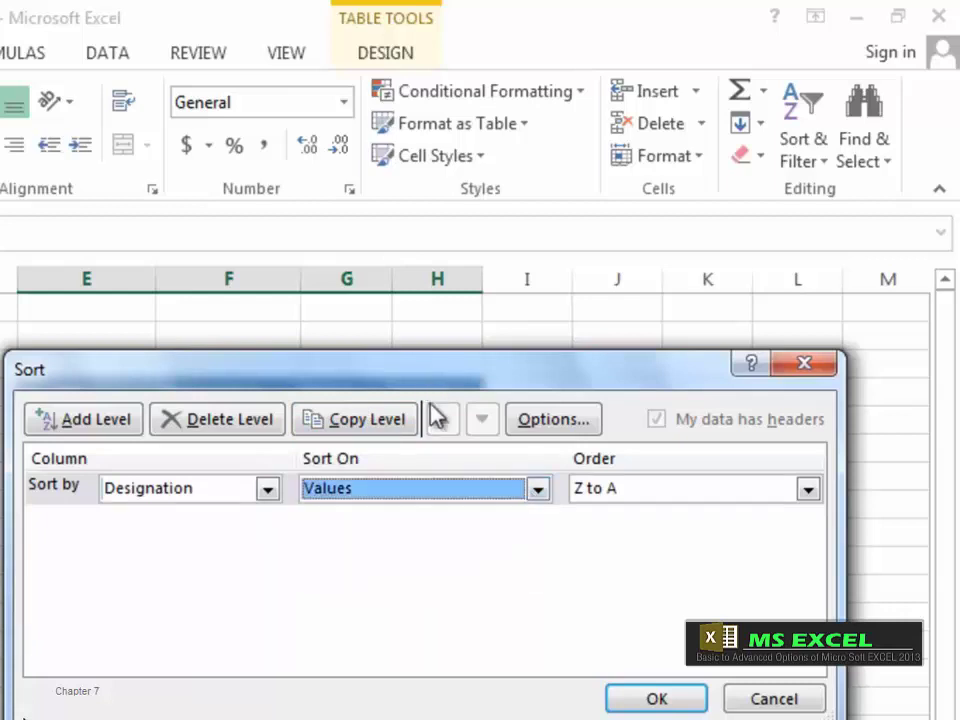
pyautogui.moveTo(399, 390); pyautogui.dragTo(399, 570)
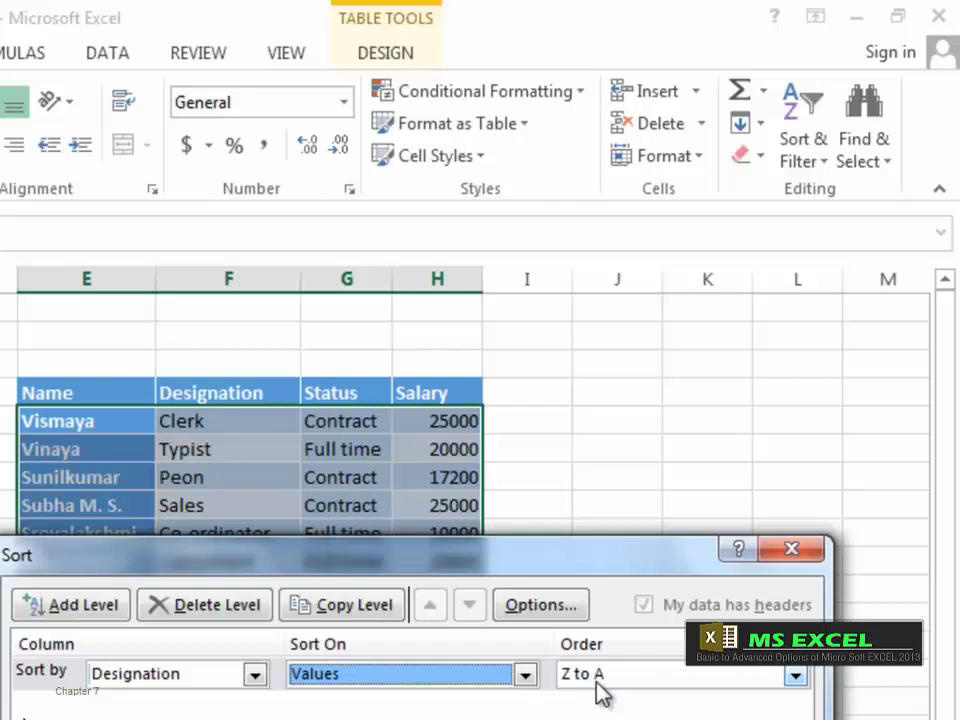
pyautogui.click(795, 676)
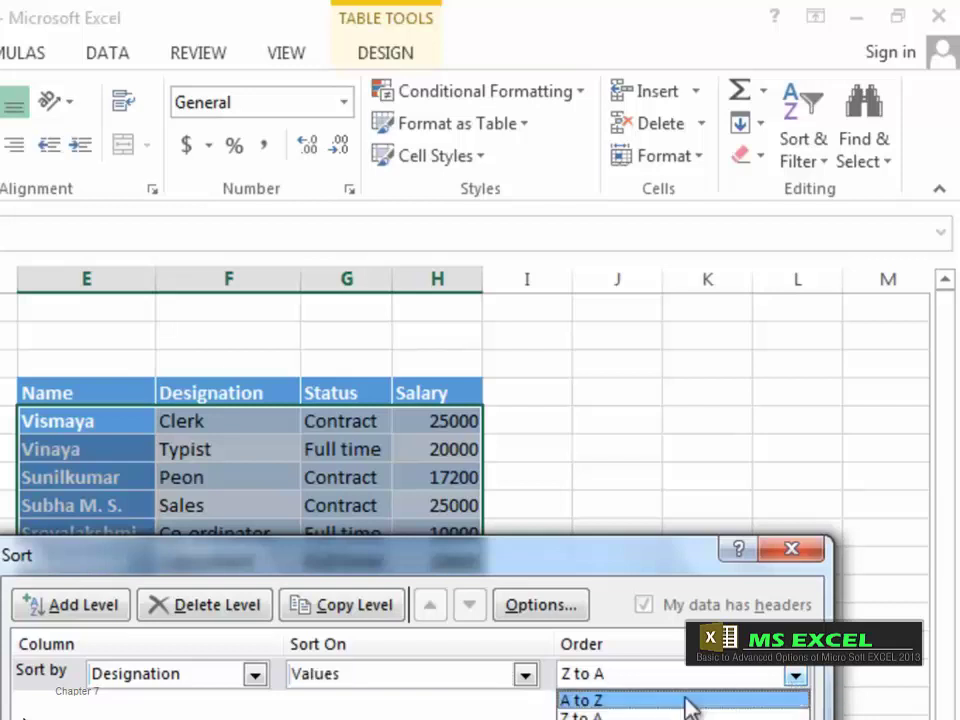
pyautogui.click(637, 713)
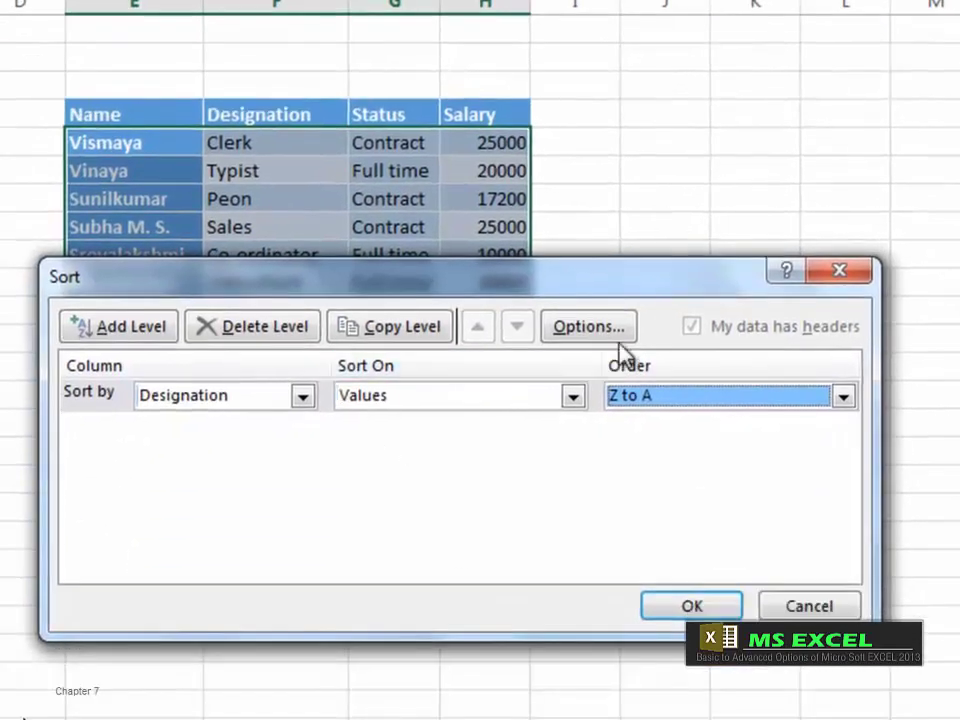
pyautogui.click(610, 352)
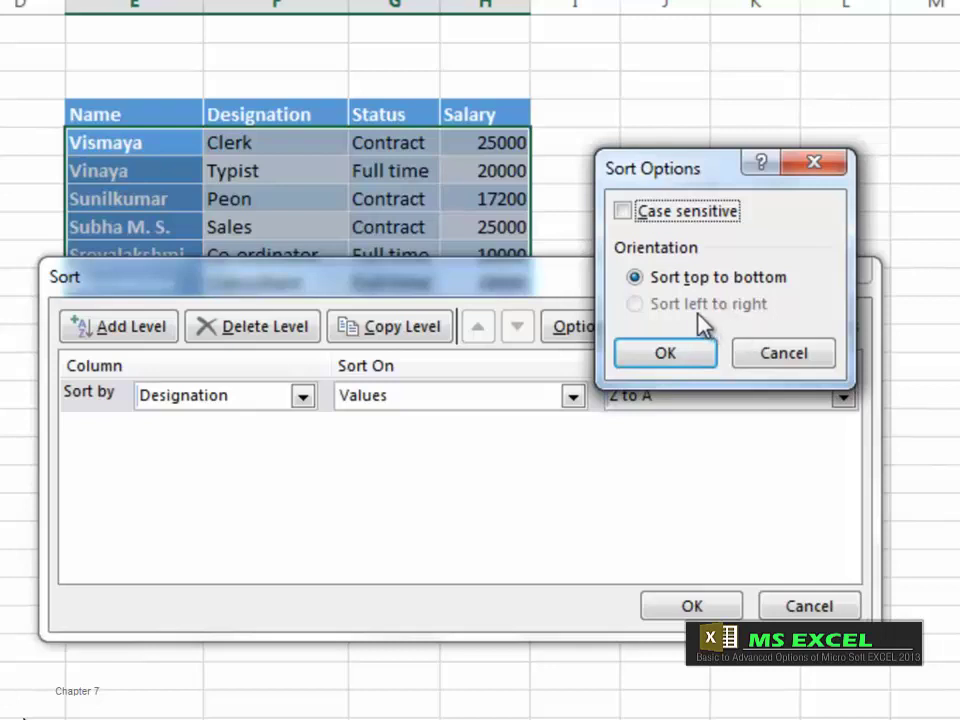
pyautogui.click(623, 212)
pyautogui.click(765, 358)
pyautogui.click(812, 606)
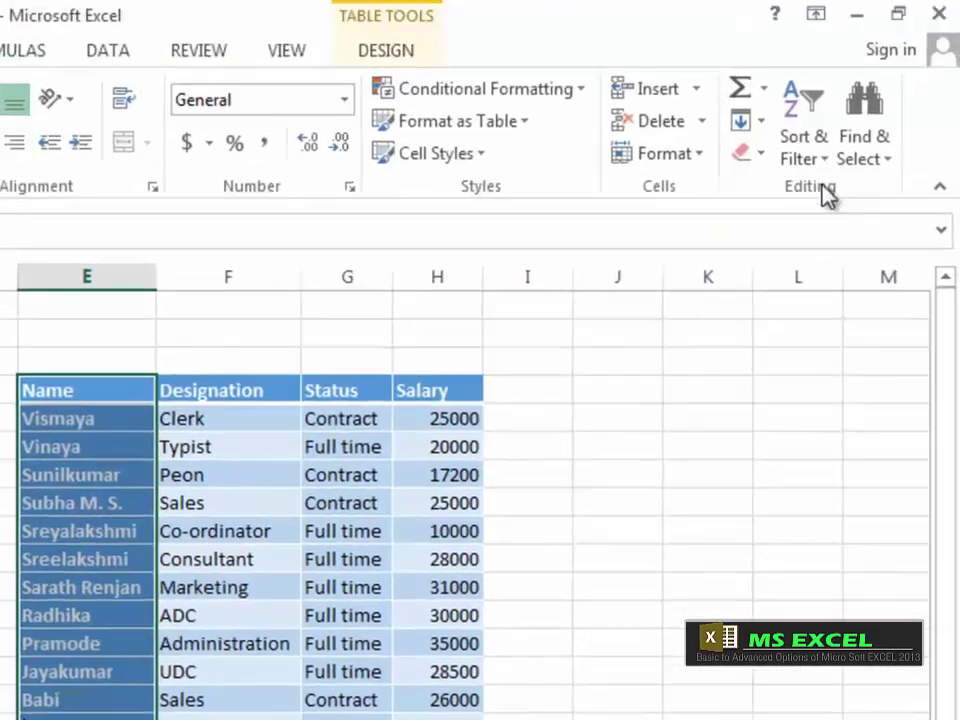
pyautogui.click(826, 180)
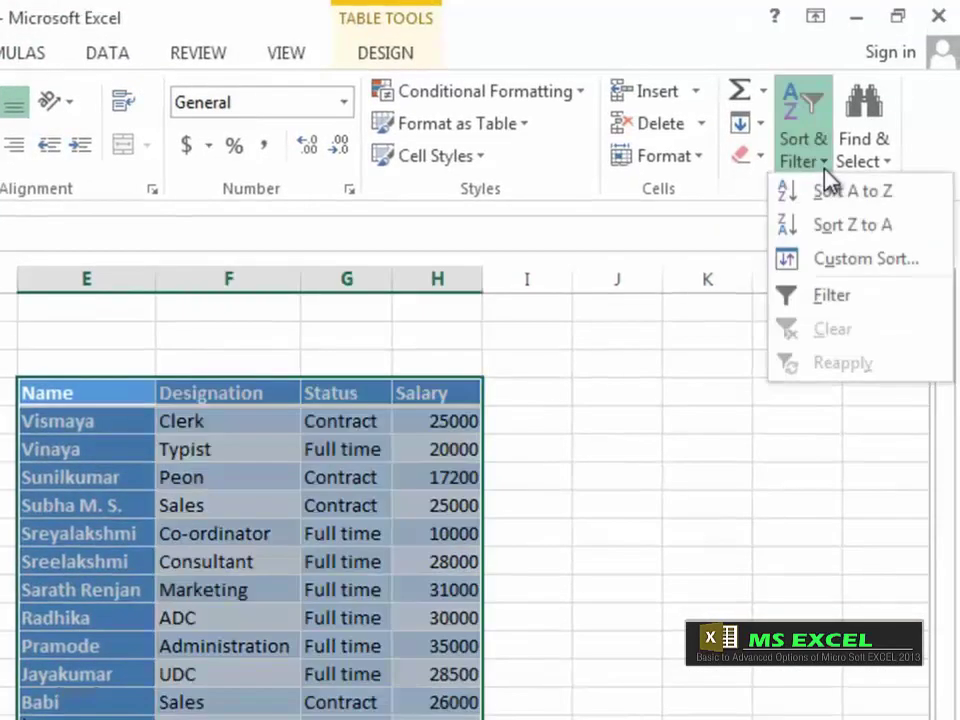
pyautogui.click(790, 300)
pyautogui.click(245, 531)
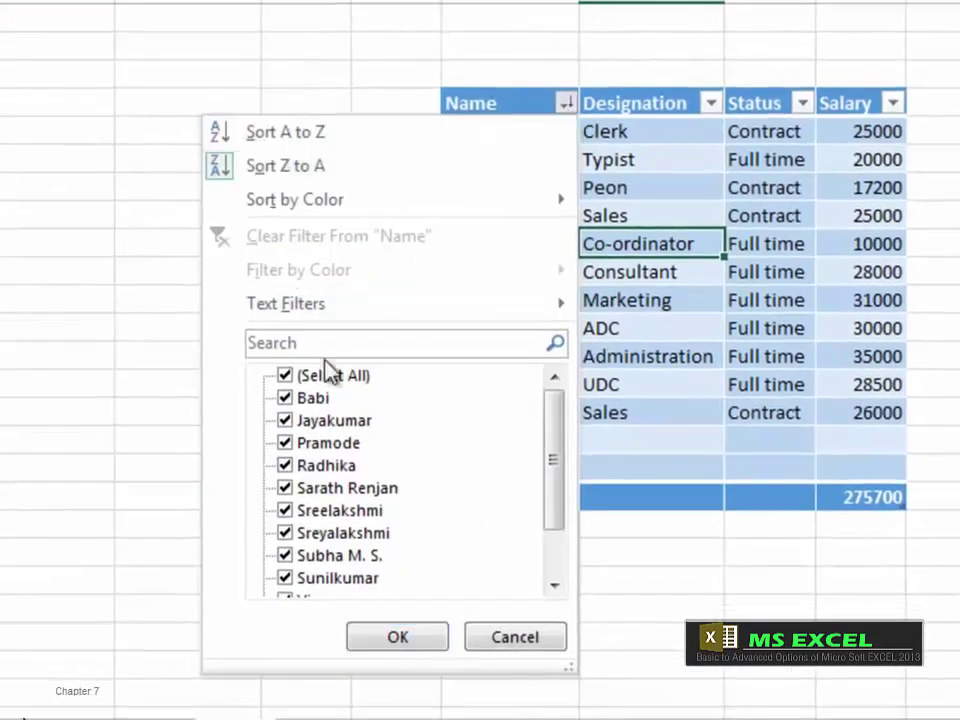
pyautogui.click(261, 392)
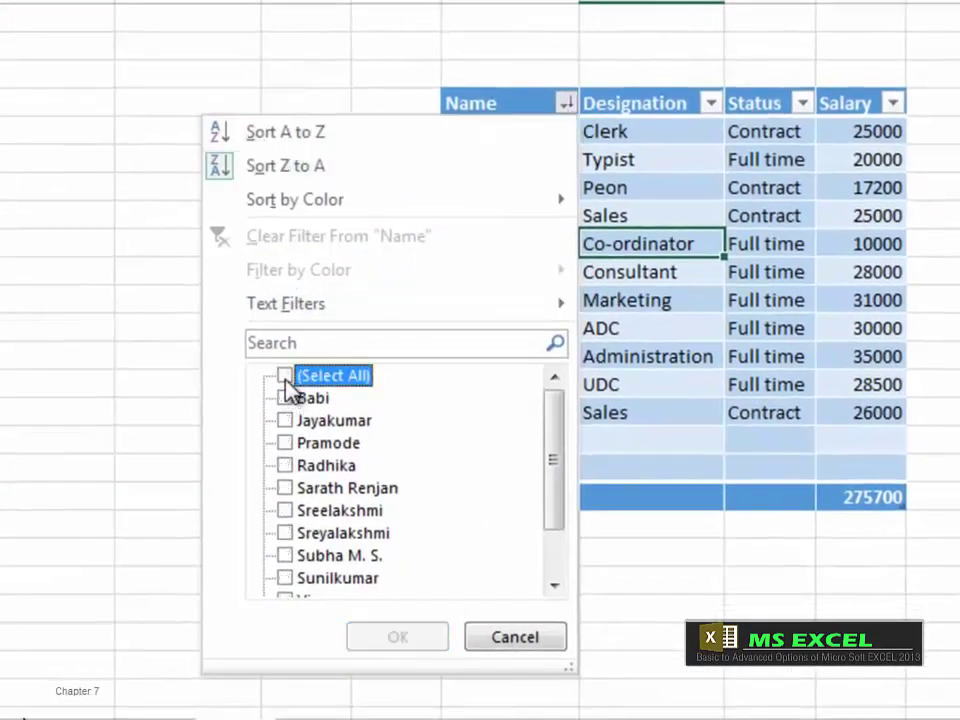
pyautogui.click(285, 465)
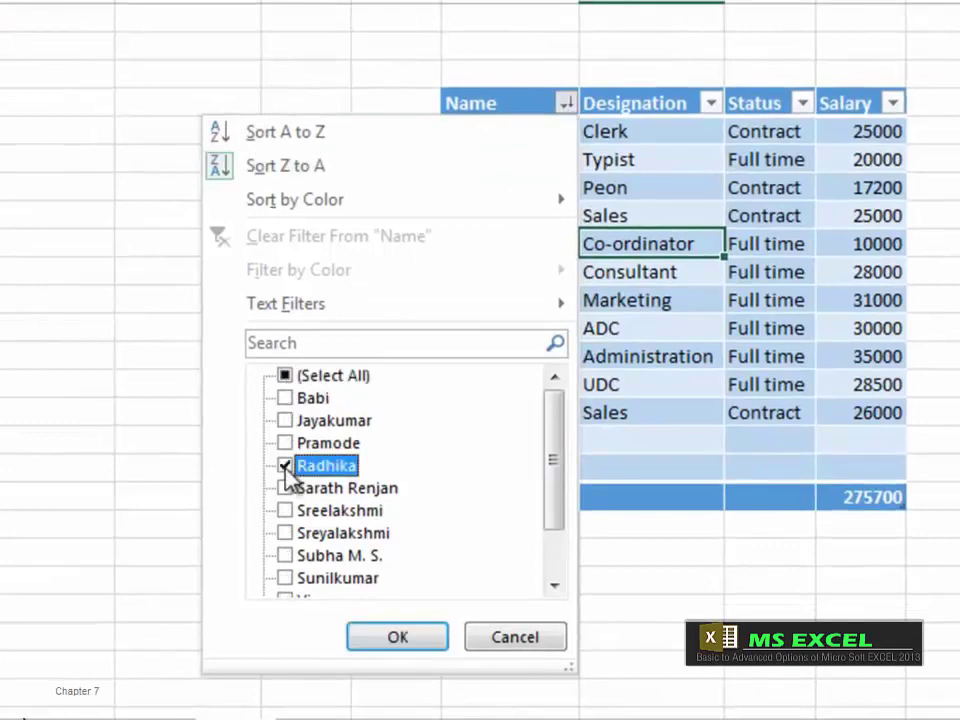
pyautogui.click(290, 488)
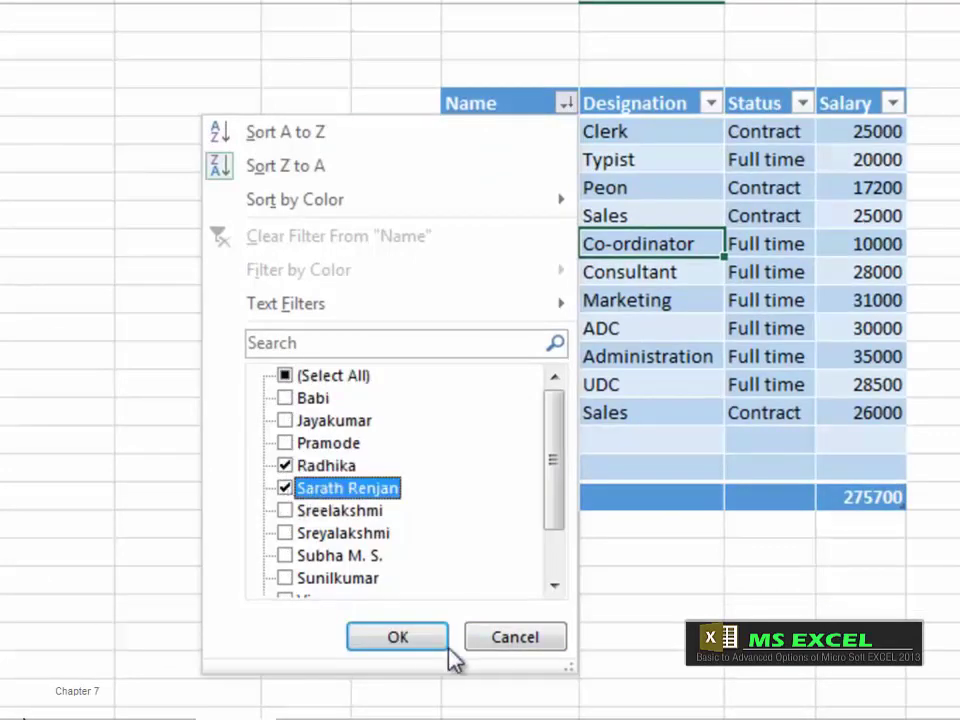
pyautogui.click(420, 642)
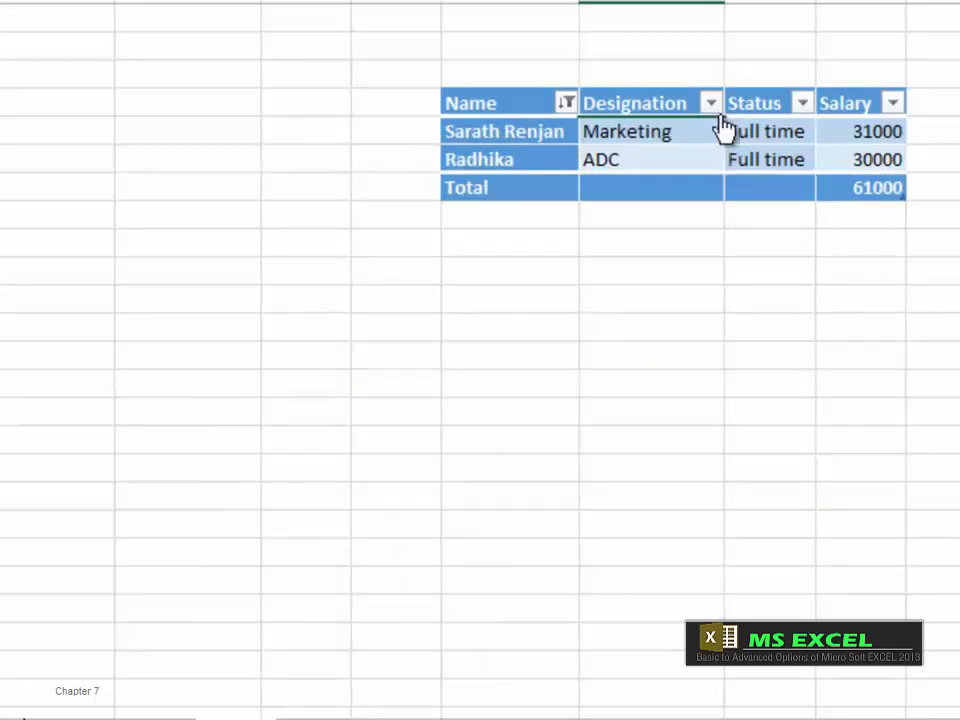
# Step: Reselect all names in the Name filter so every employee shows again
pyautogui.click(566, 106)
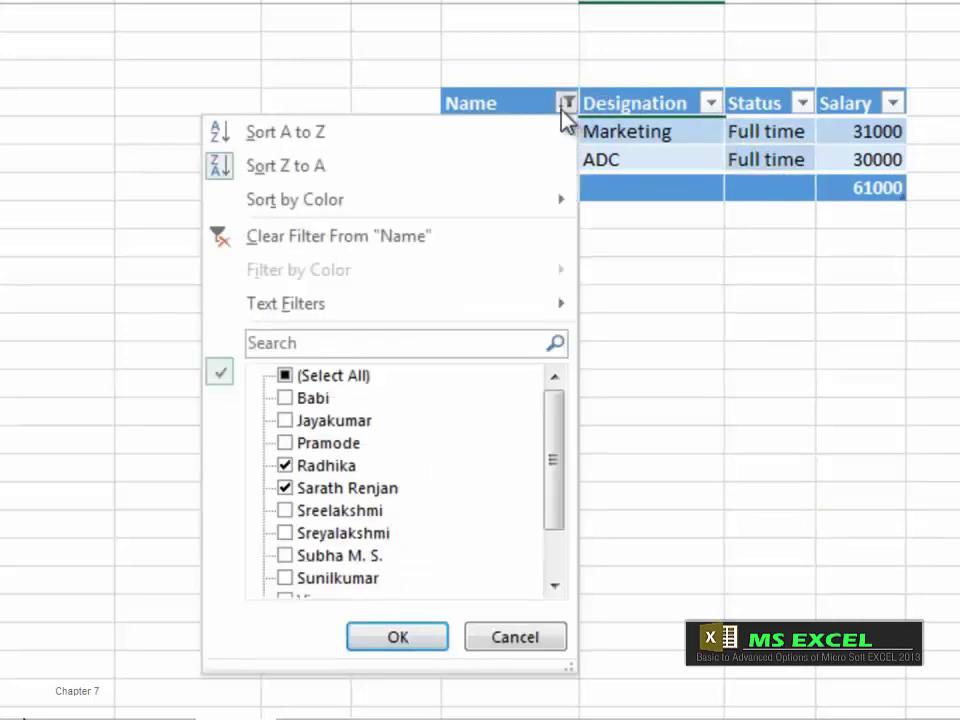
pyautogui.click(284, 376)
pyautogui.click(392, 632)
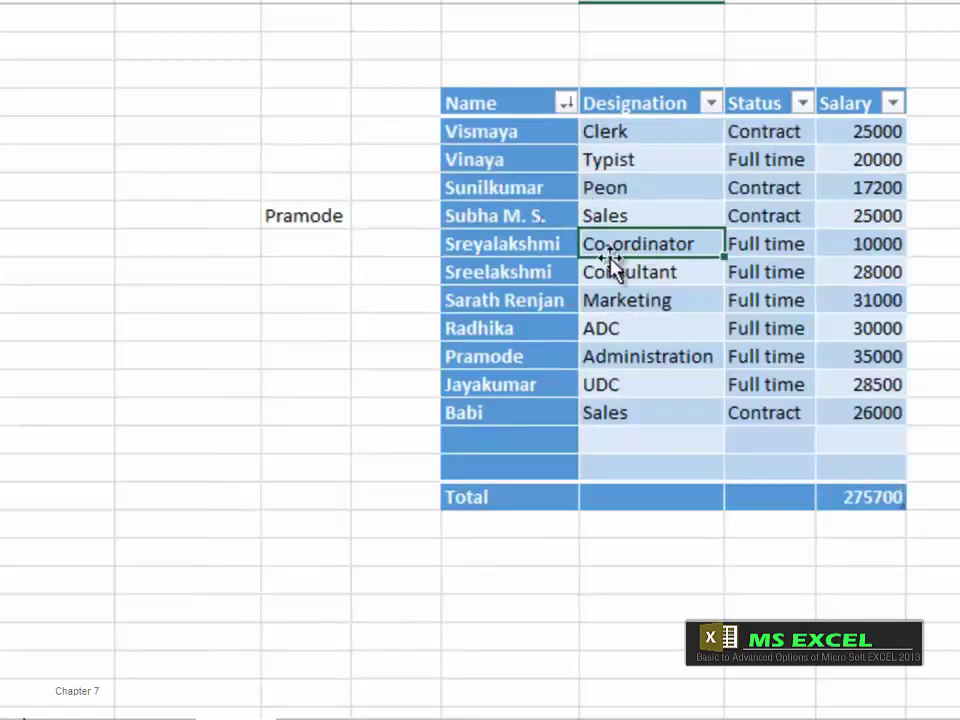
# Step: Filter Designation to ADC, Co-ordinator and Sales, then restore all designations
pyautogui.click(710, 103)
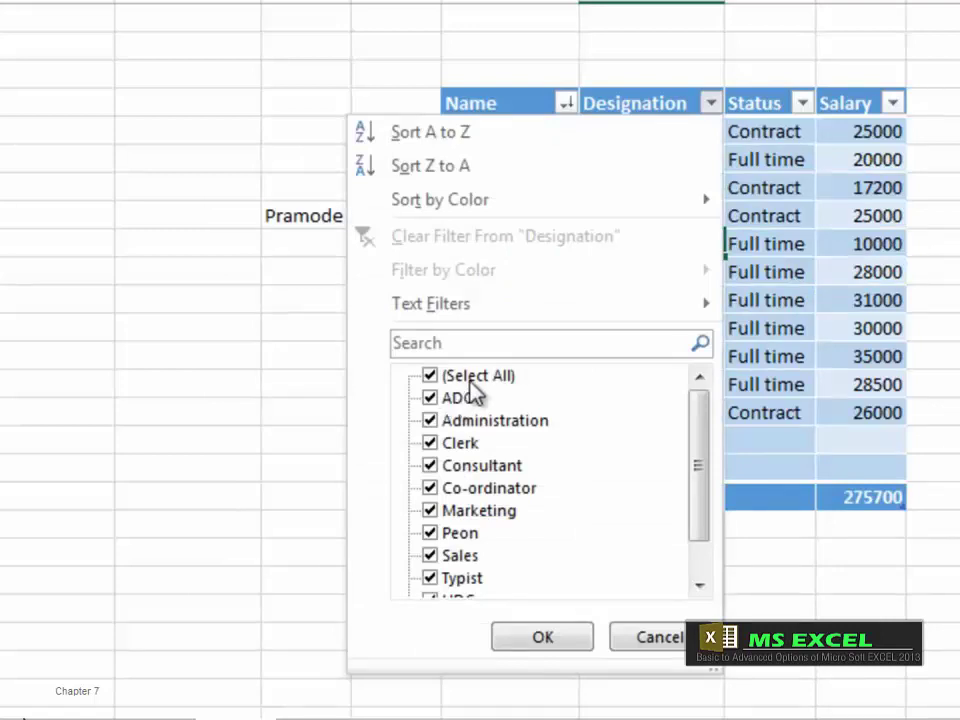
pyautogui.click(445, 381)
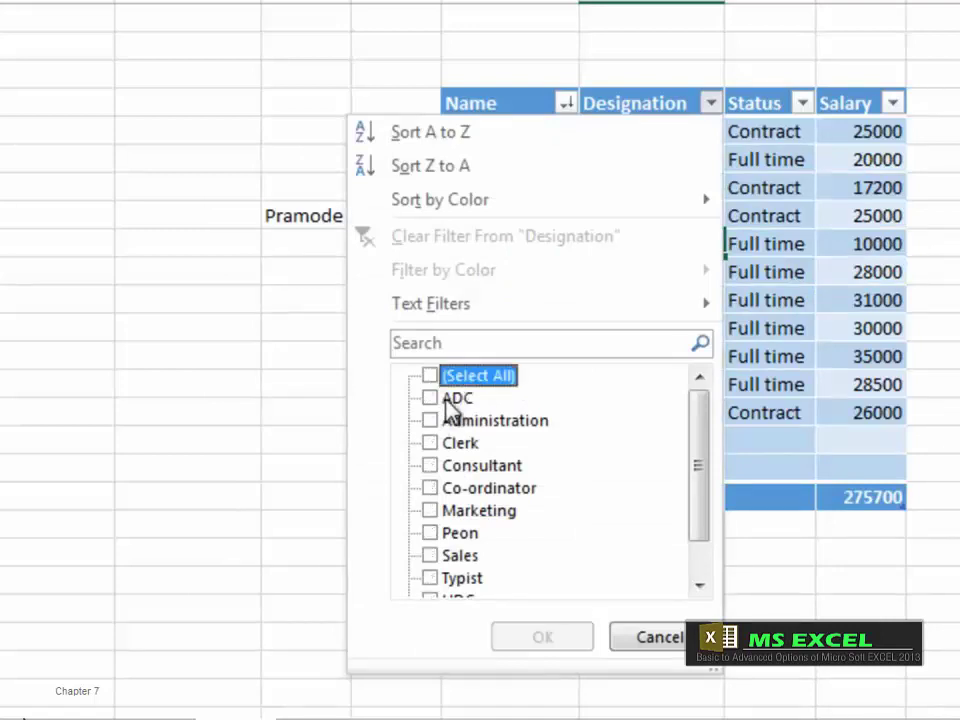
pyautogui.click(445, 400)
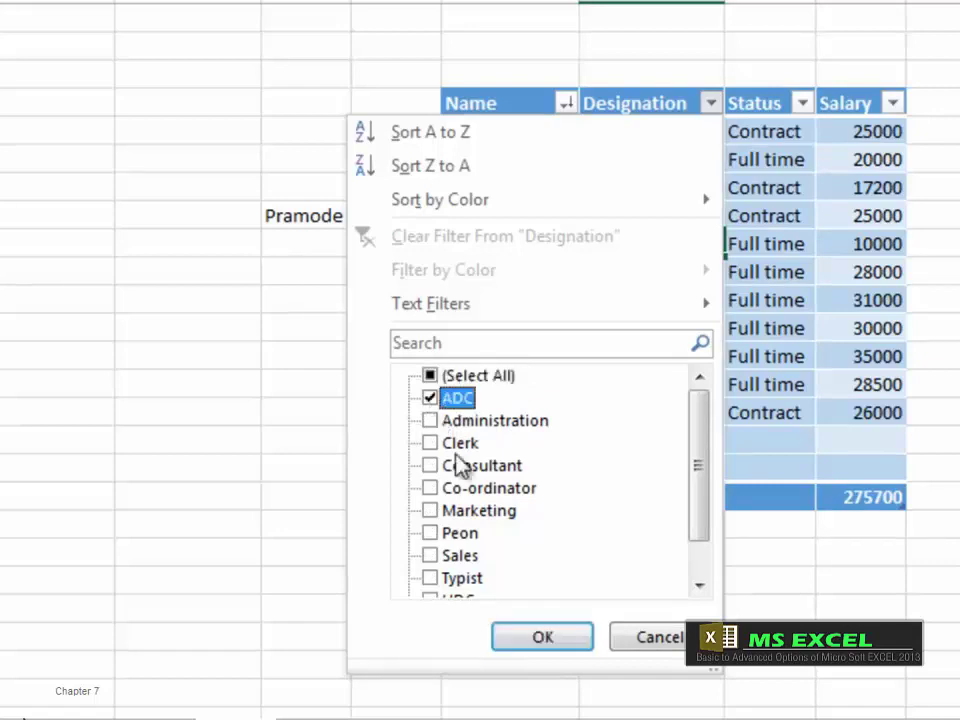
pyautogui.click(432, 489)
pyautogui.click(430, 556)
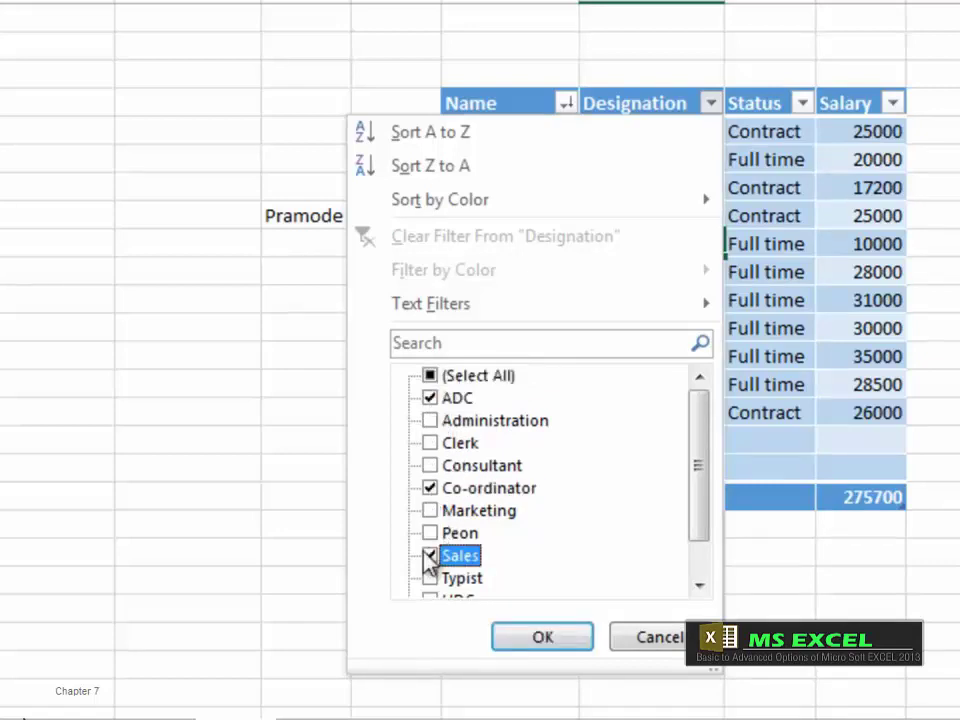
pyautogui.click(542, 636)
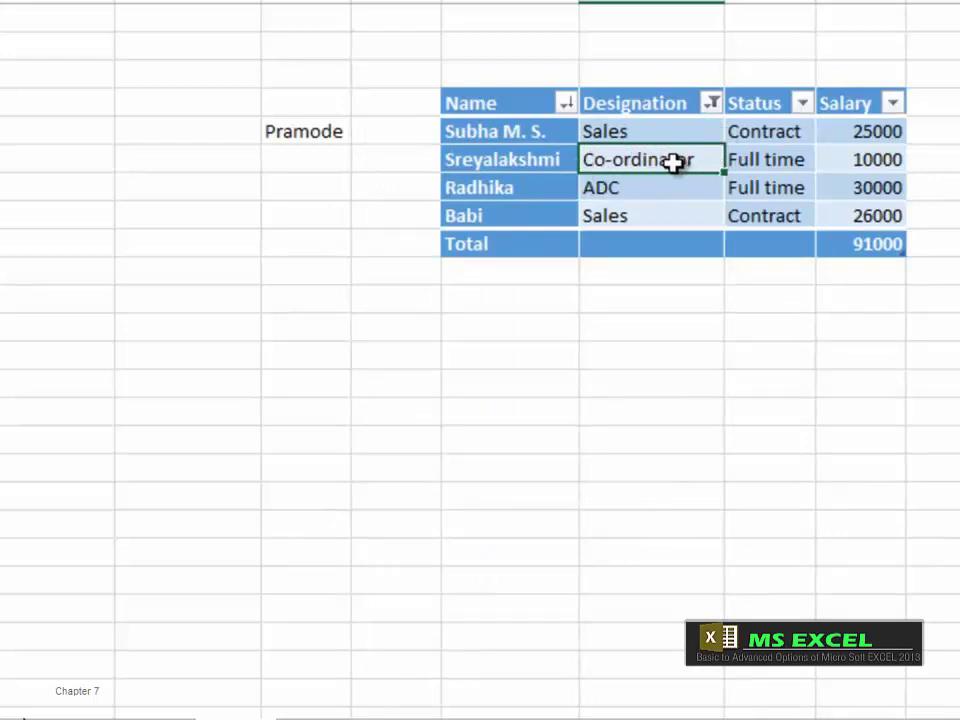
pyautogui.click(711, 103)
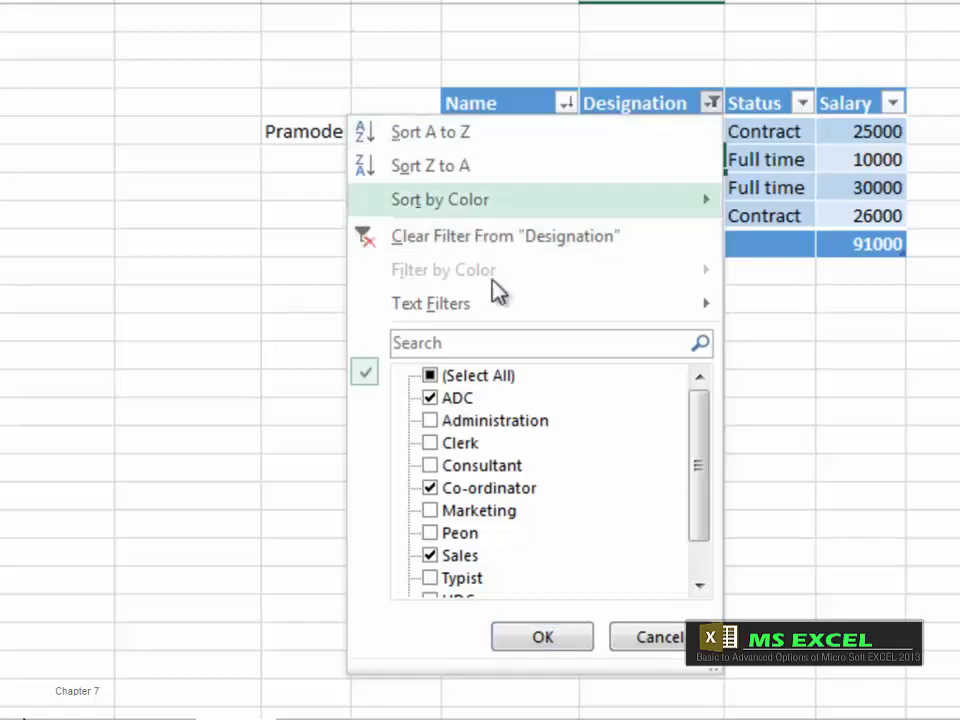
pyautogui.click(430, 376)
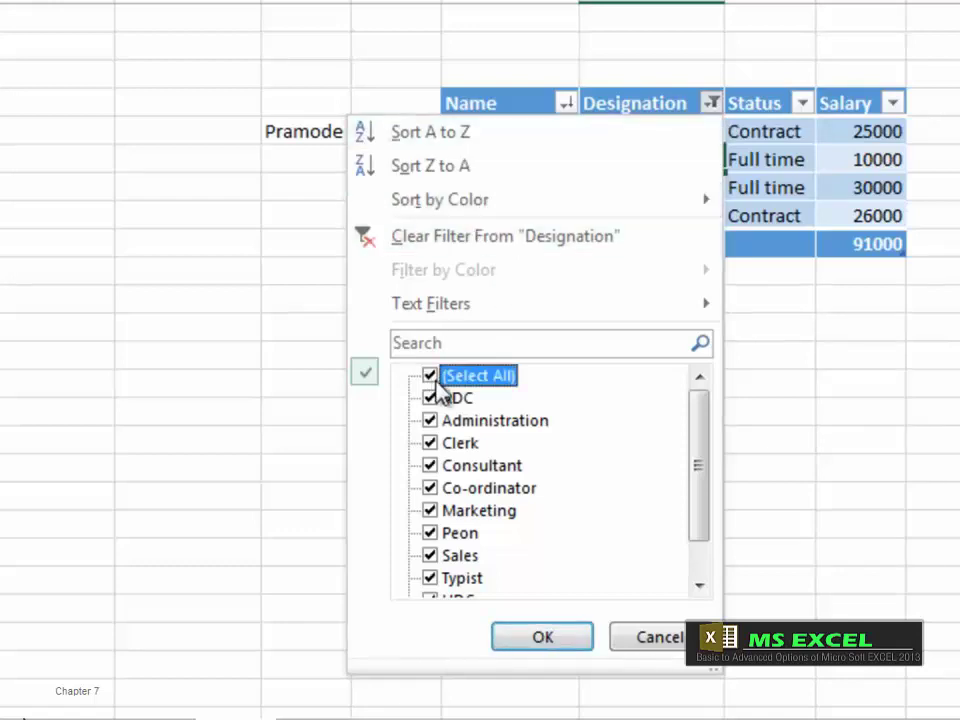
pyautogui.click(558, 638)
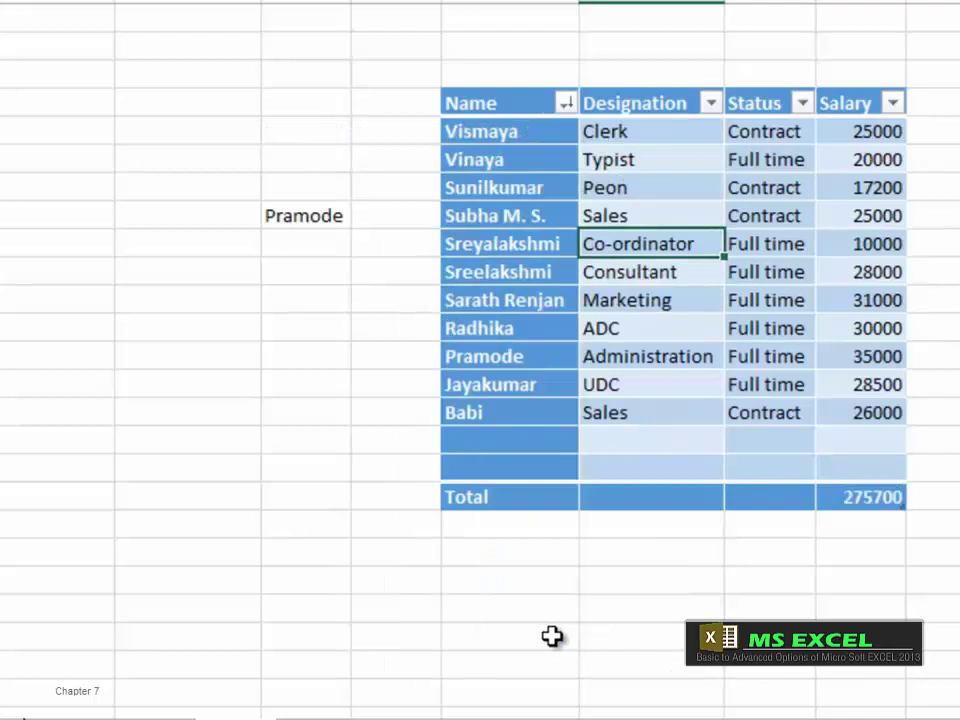
# Step: Filter Status to Contract only, then clear all filters from the table
pyautogui.click(803, 104)
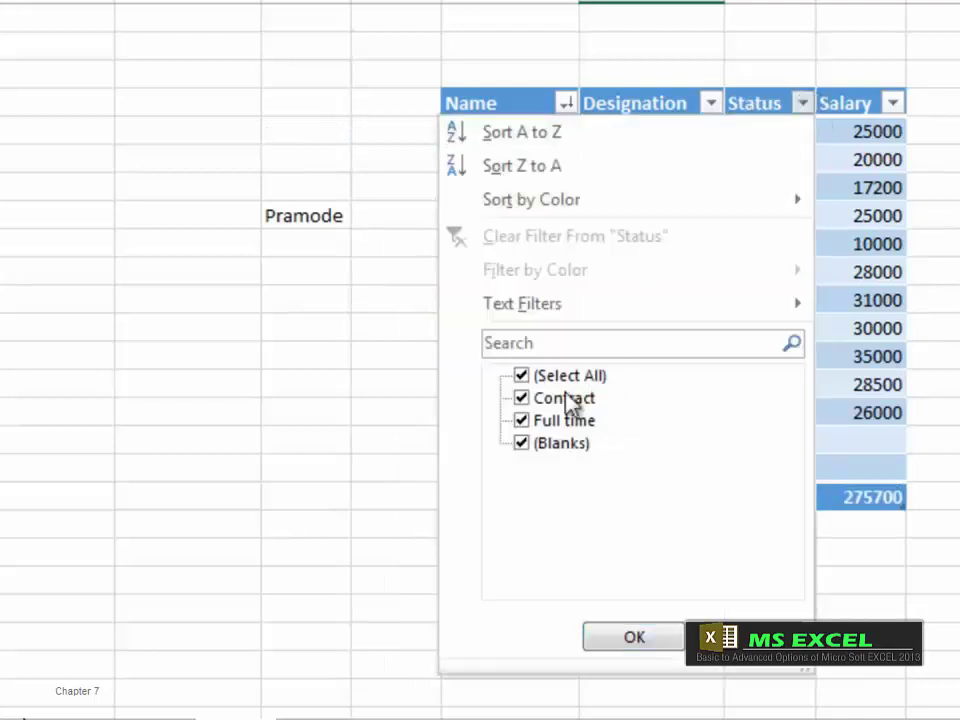
pyautogui.click(521, 376)
pyautogui.click(521, 398)
pyautogui.click(634, 637)
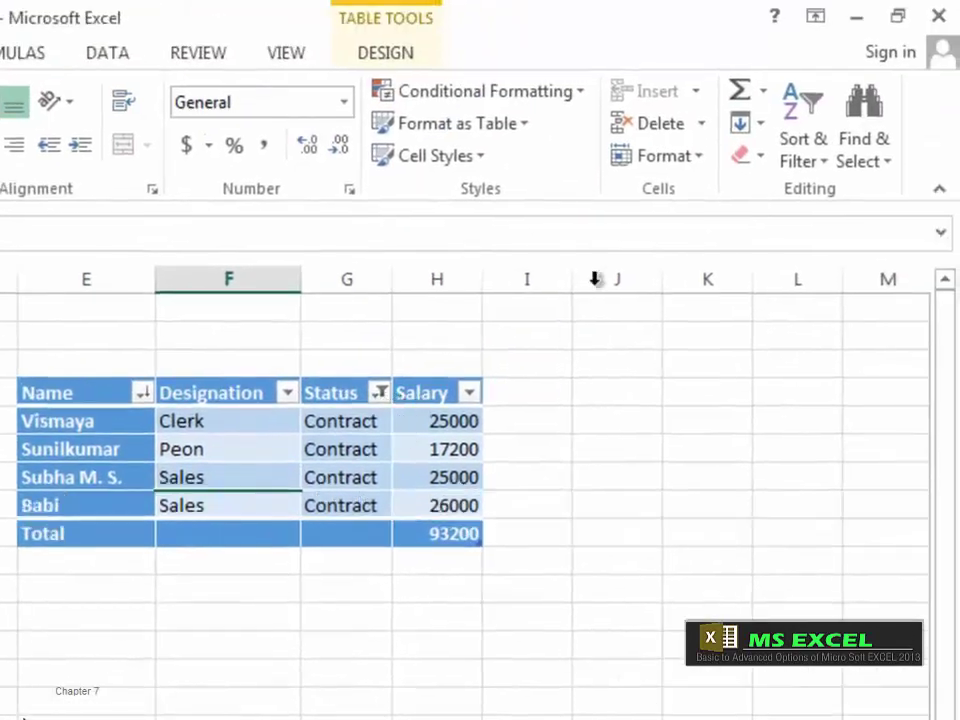
pyautogui.click(827, 172)
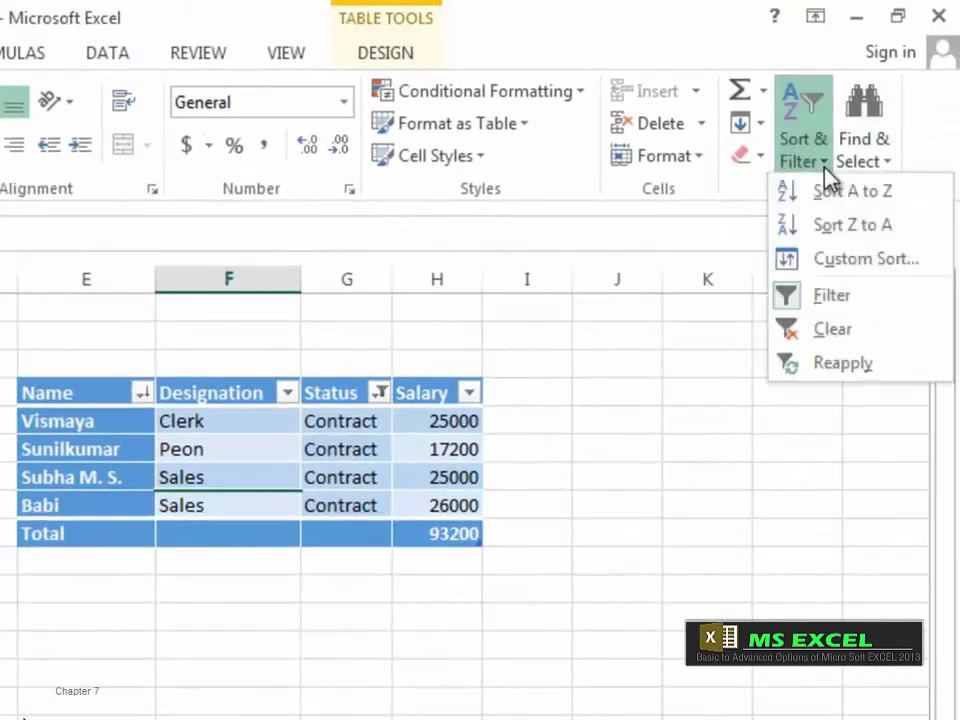
pyautogui.click(798, 334)
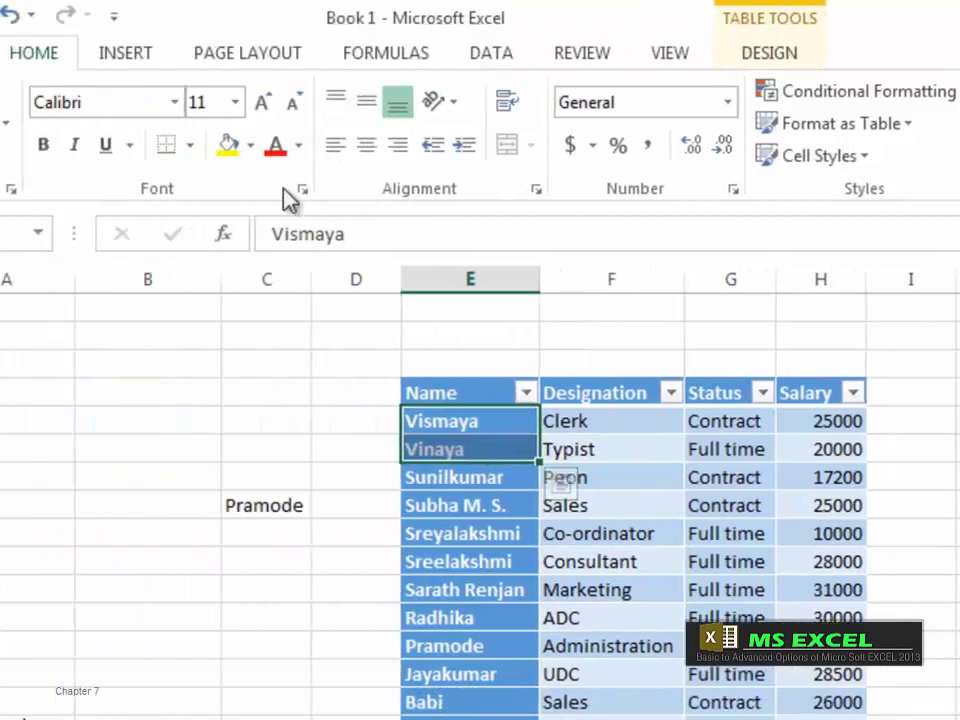
# Step: Make the first two names red, the Marketing row orange, and the Administration name blue
pyautogui.click(322, 147)
pyautogui.click(452, 589)
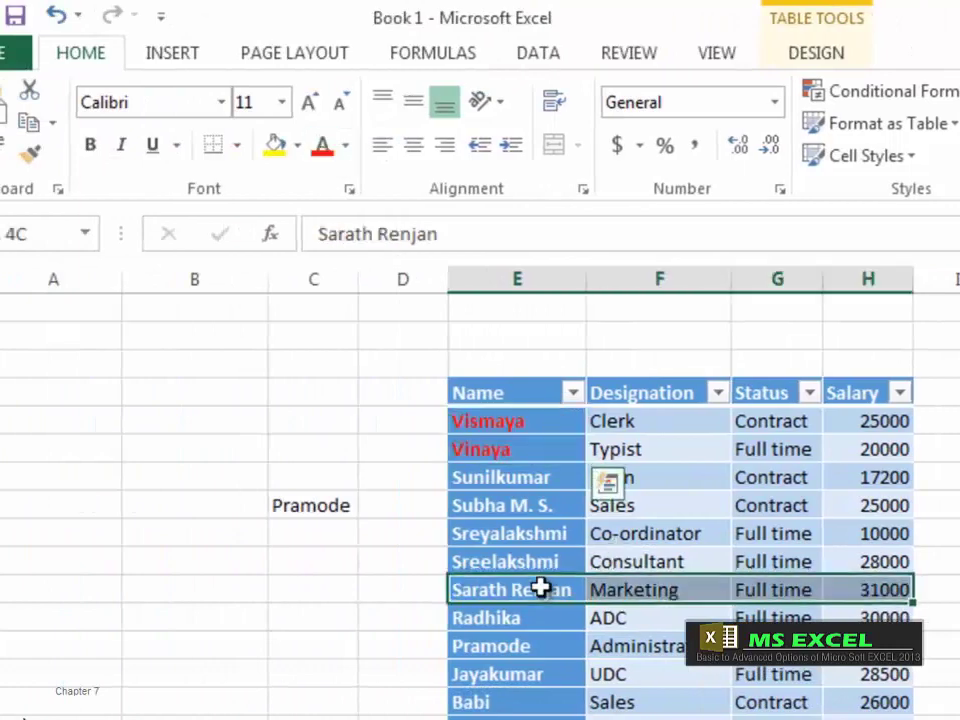
pyautogui.click(345, 145)
pyautogui.click(374, 401)
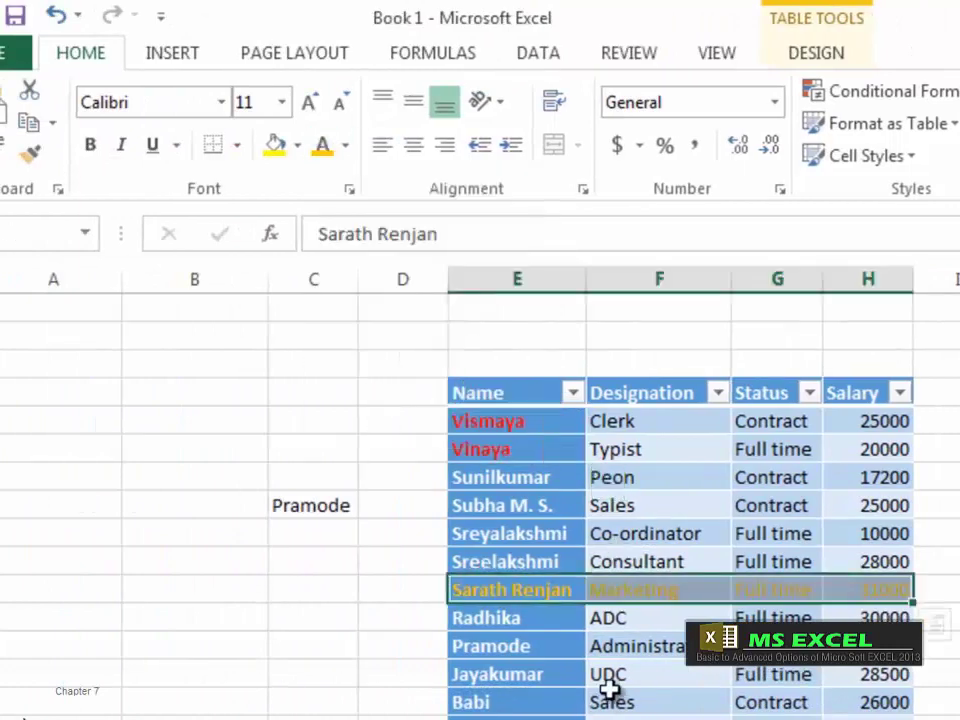
pyautogui.click(472, 647)
pyautogui.click(346, 148)
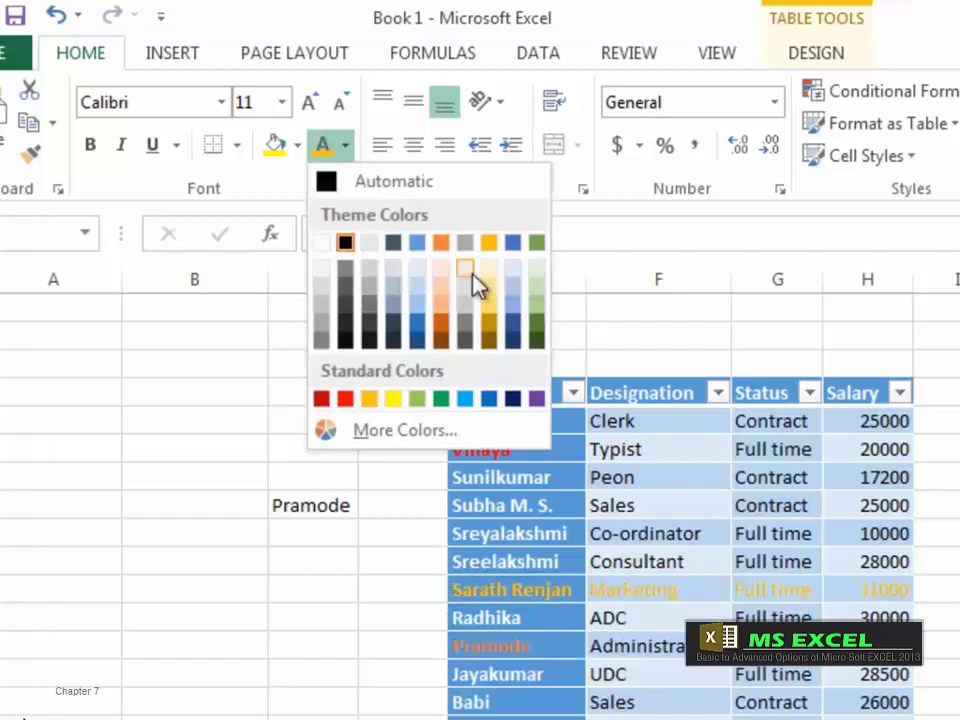
pyautogui.click(418, 334)
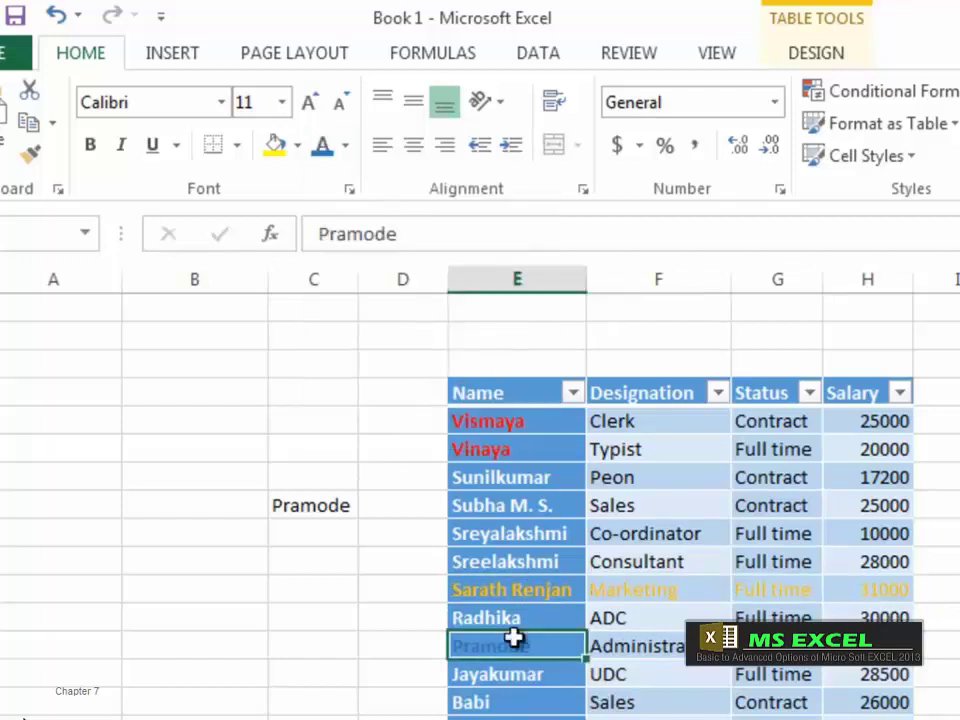
# Step: Make the Co-ordinator row's text blue and the last employee's name red
pyautogui.moveTo(482, 541); pyautogui.dragTo(870, 536)
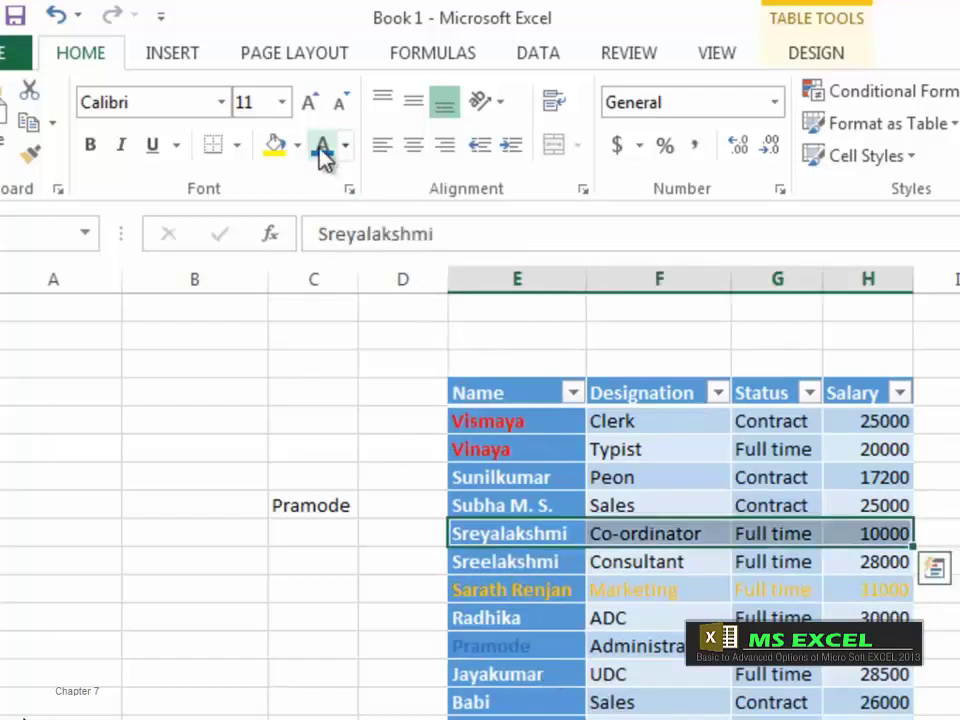
pyautogui.click(322, 146)
pyautogui.click(482, 708)
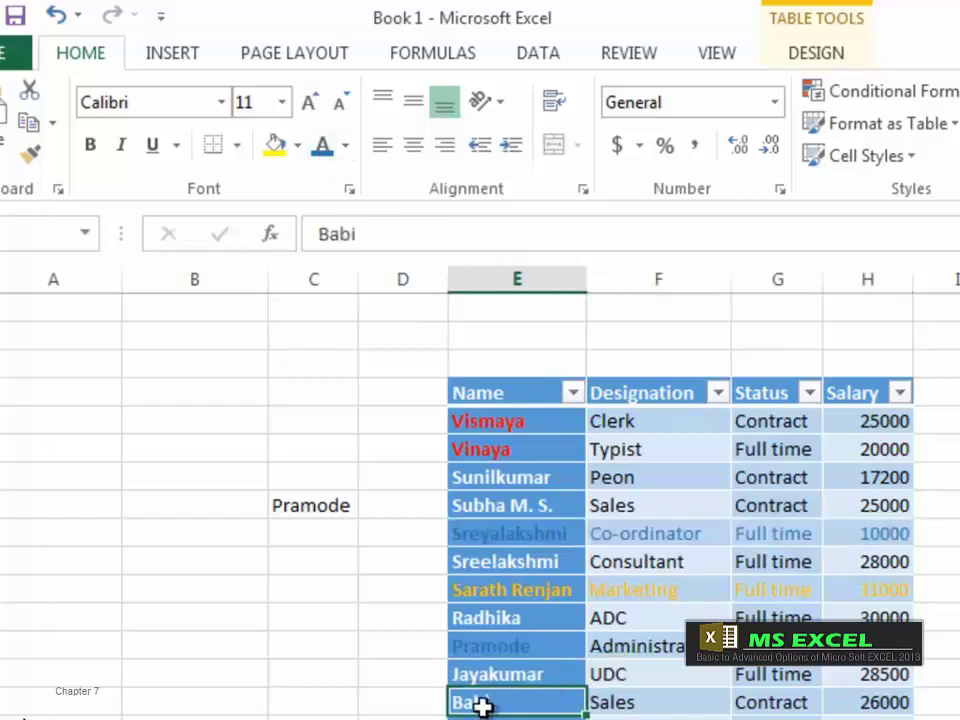
pyautogui.click(346, 148)
pyautogui.click(341, 401)
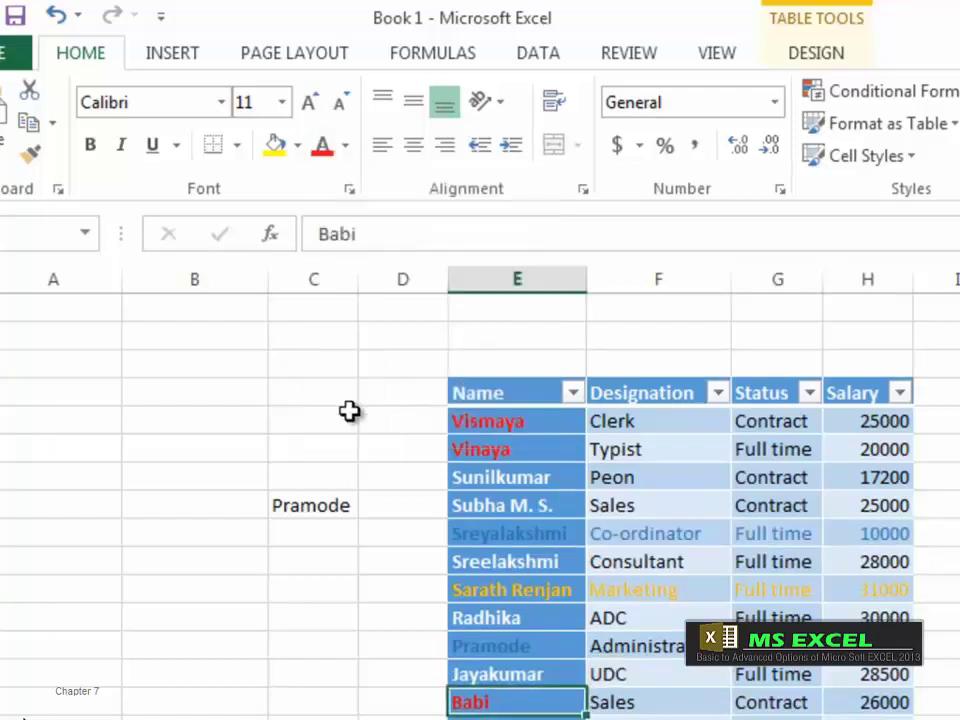
pyautogui.click(405, 710)
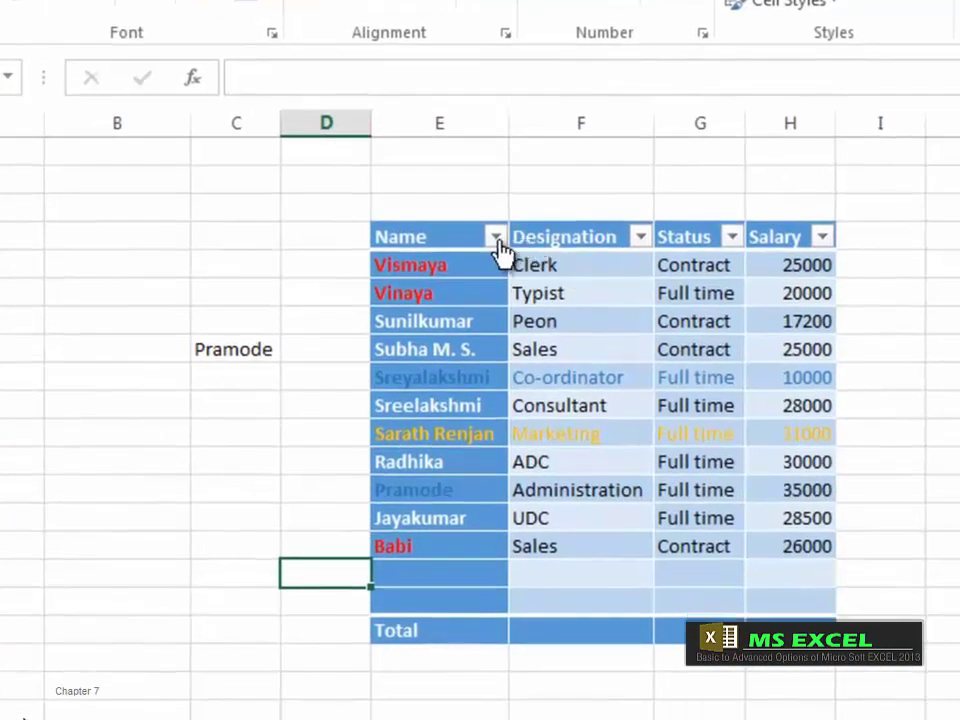
# Step: Filter Name by orange font, then by red font to show Vismaya, Vinaya and Babi
pyautogui.click(495, 237)
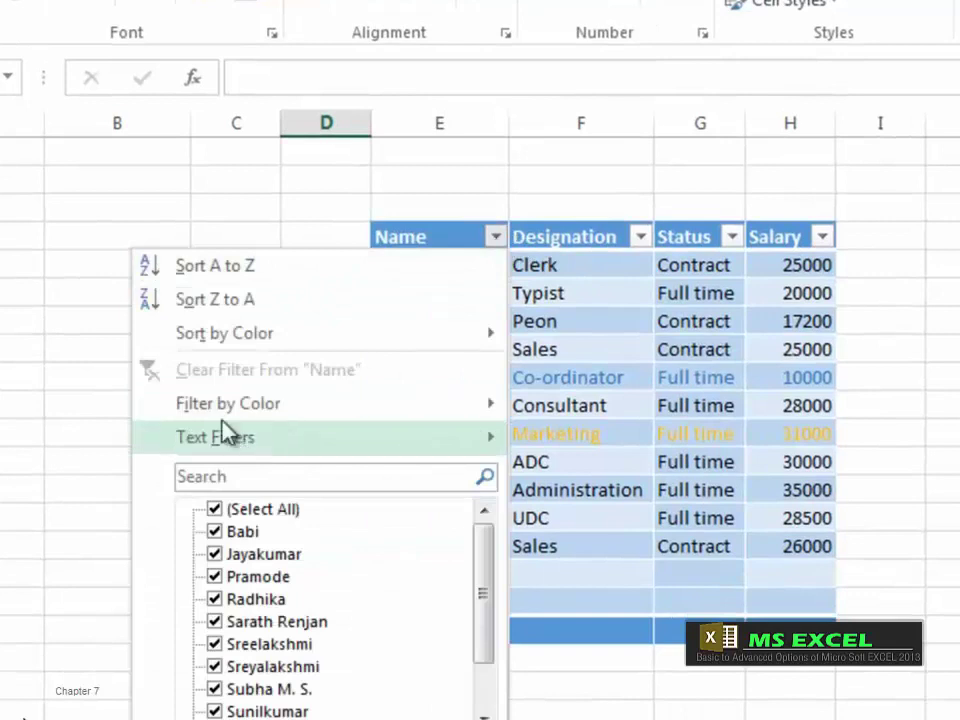
pyautogui.moveTo(250, 408)
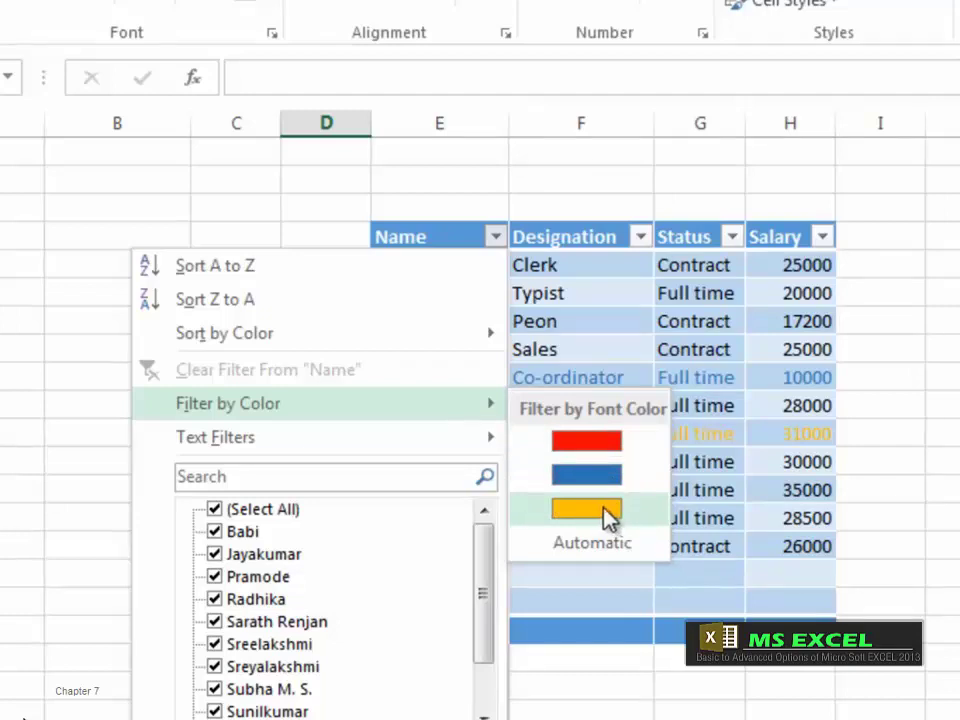
pyautogui.click(610, 515)
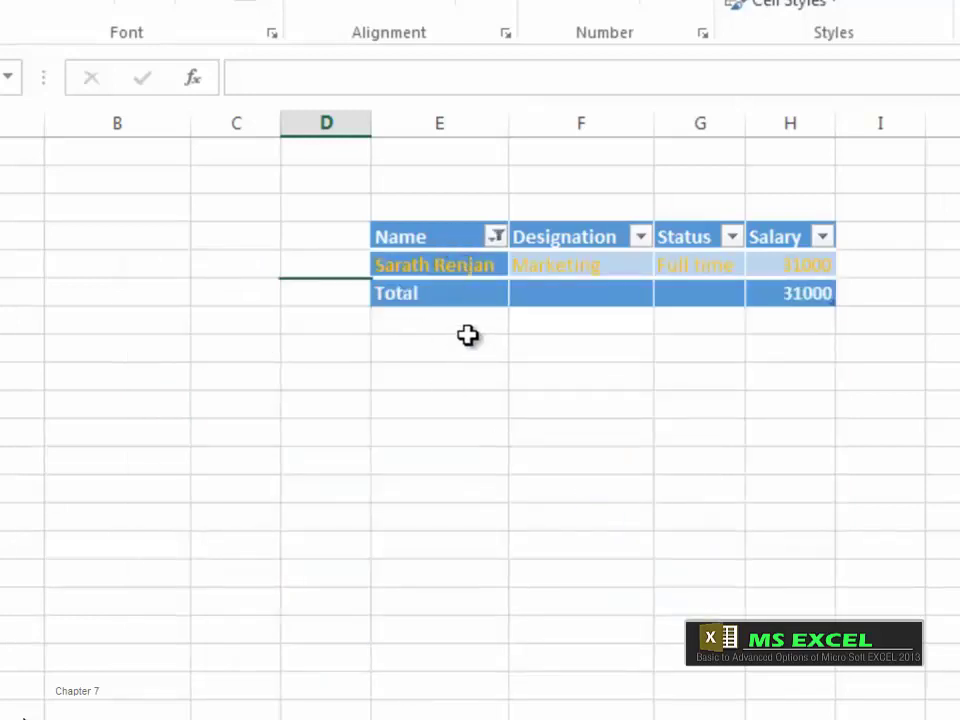
pyautogui.click(496, 238)
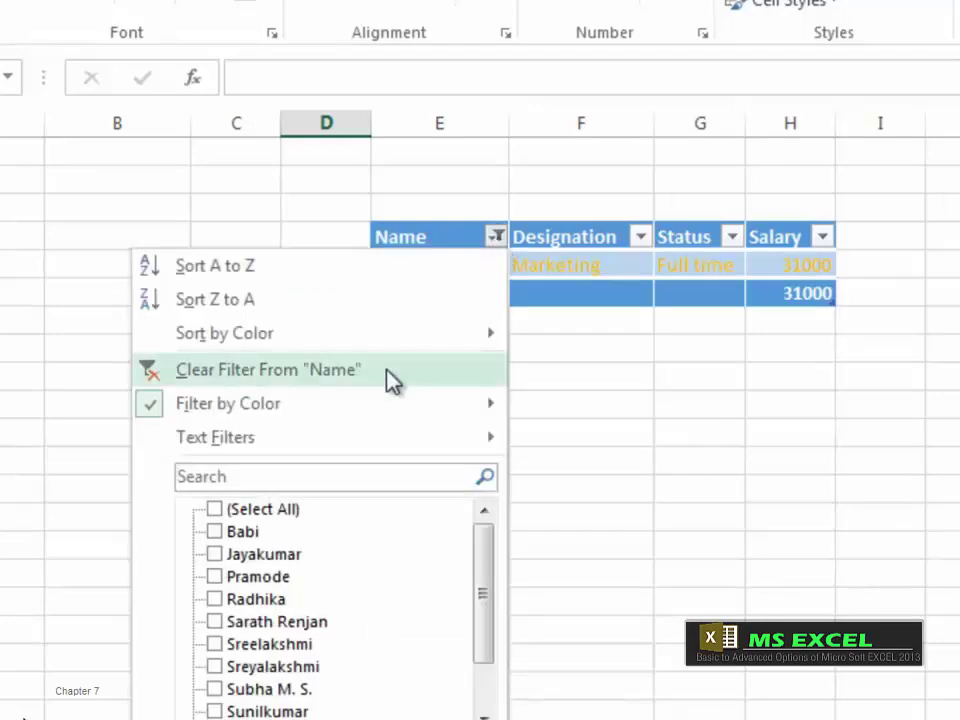
pyautogui.moveTo(366, 408)
pyautogui.click(588, 441)
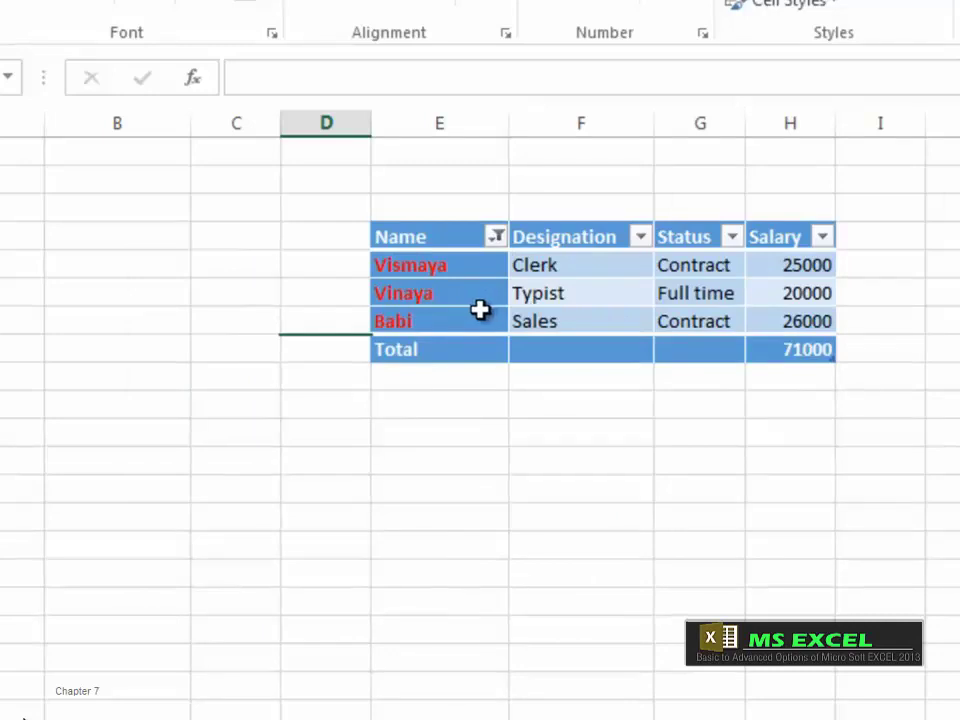
# Step: Check the Name filter's Text Filters options, then clear the font-colour filter
pyautogui.click(495, 236)
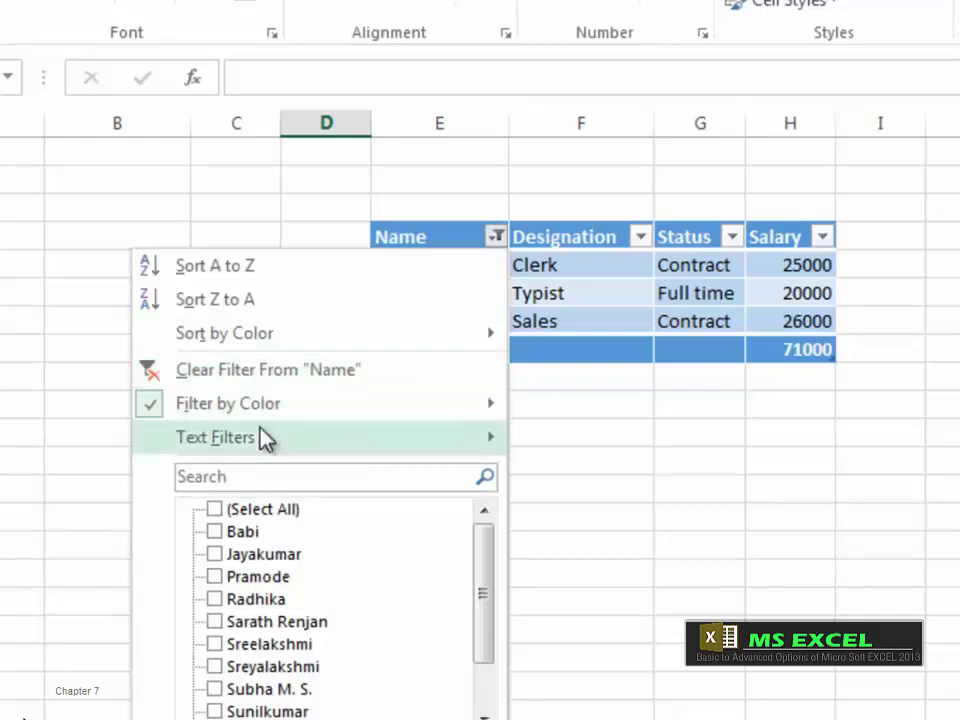
pyautogui.moveTo(260, 430)
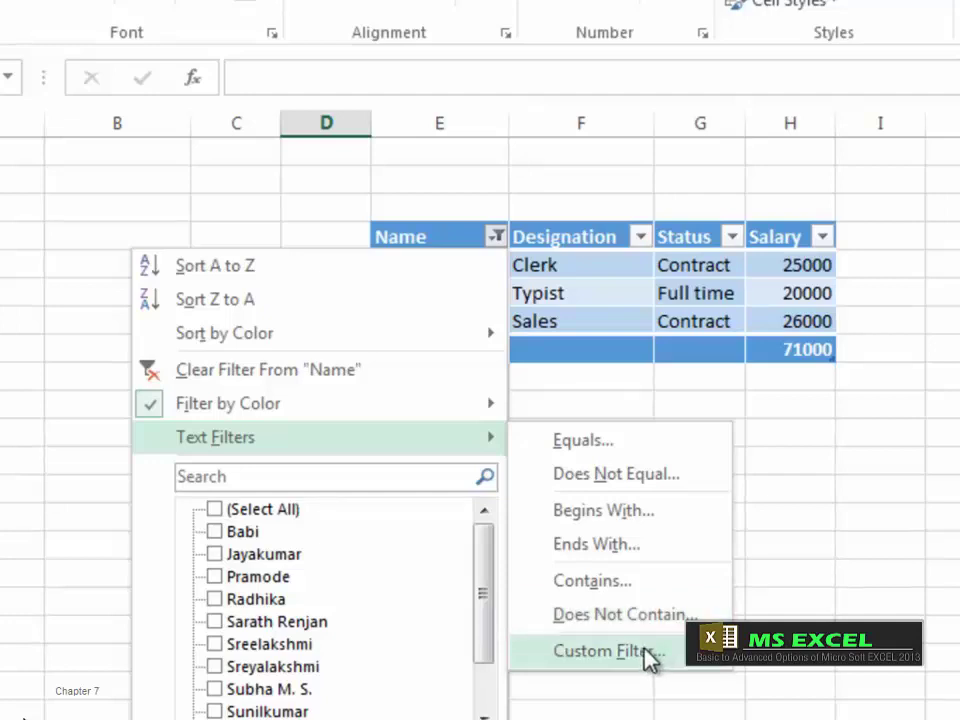
pyautogui.press('Escape')
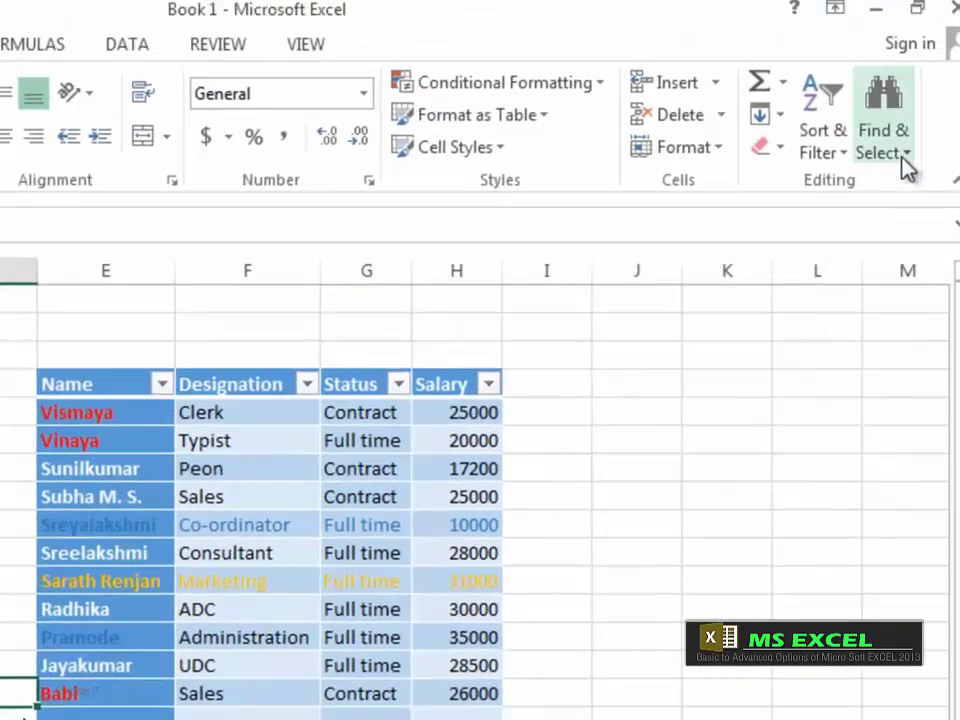
# Step: Open the Find dialog from Find & Select and move it off the table
pyautogui.click(907, 170)
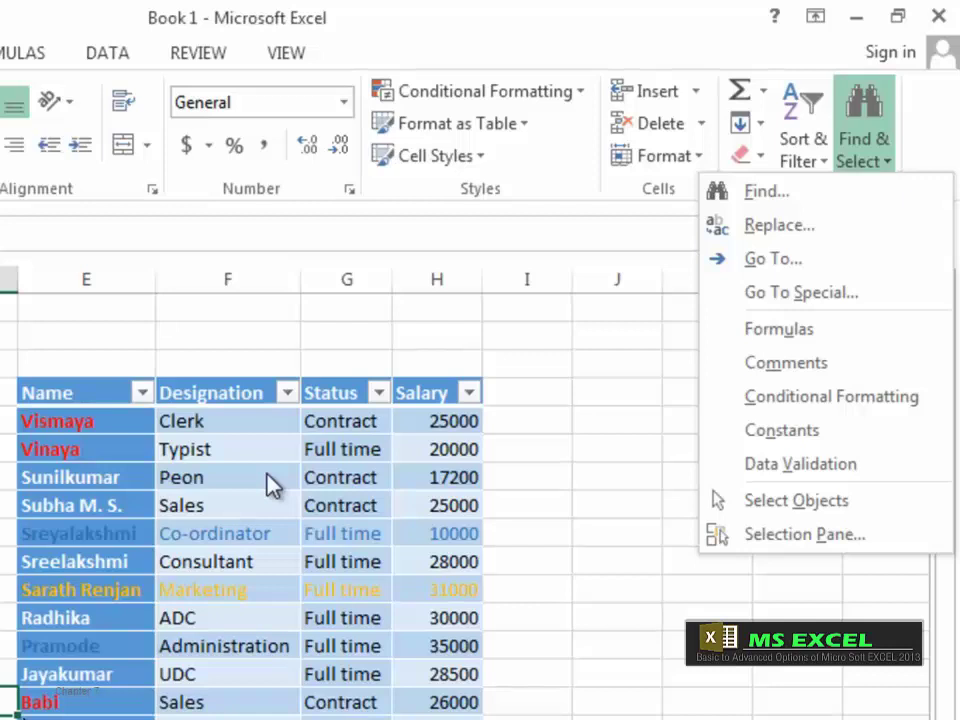
pyautogui.click(73, 401)
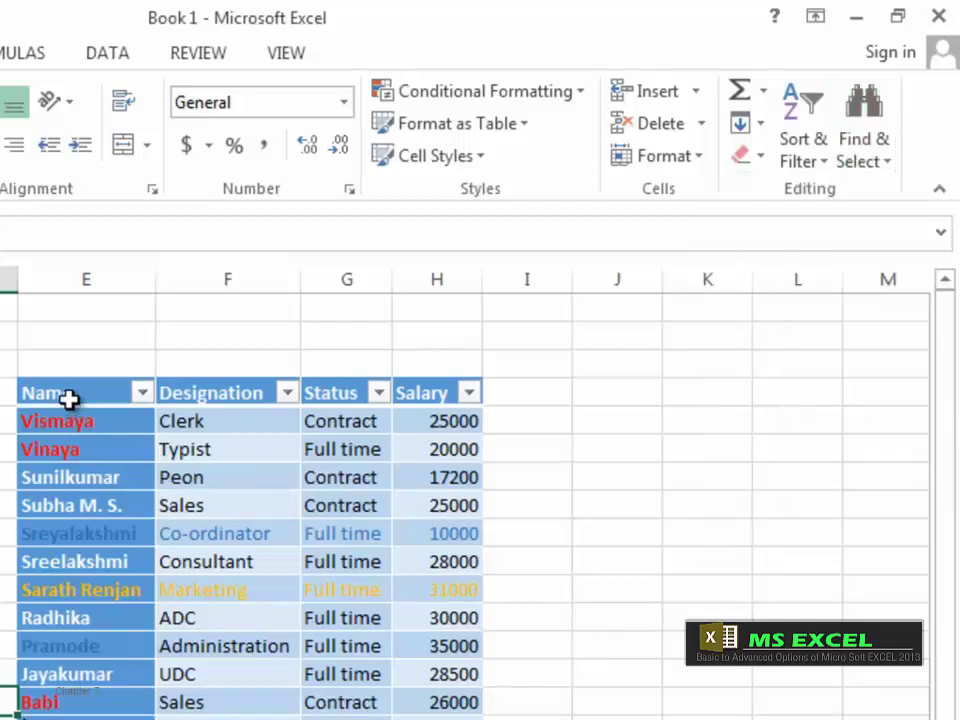
pyautogui.click(74, 401)
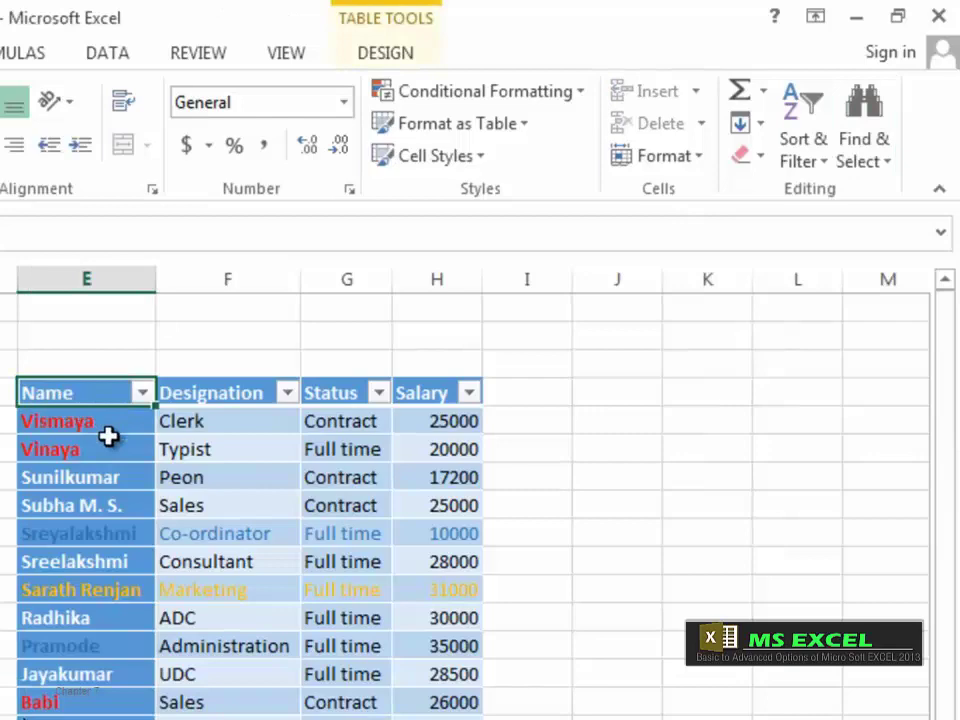
pyautogui.click(882, 168)
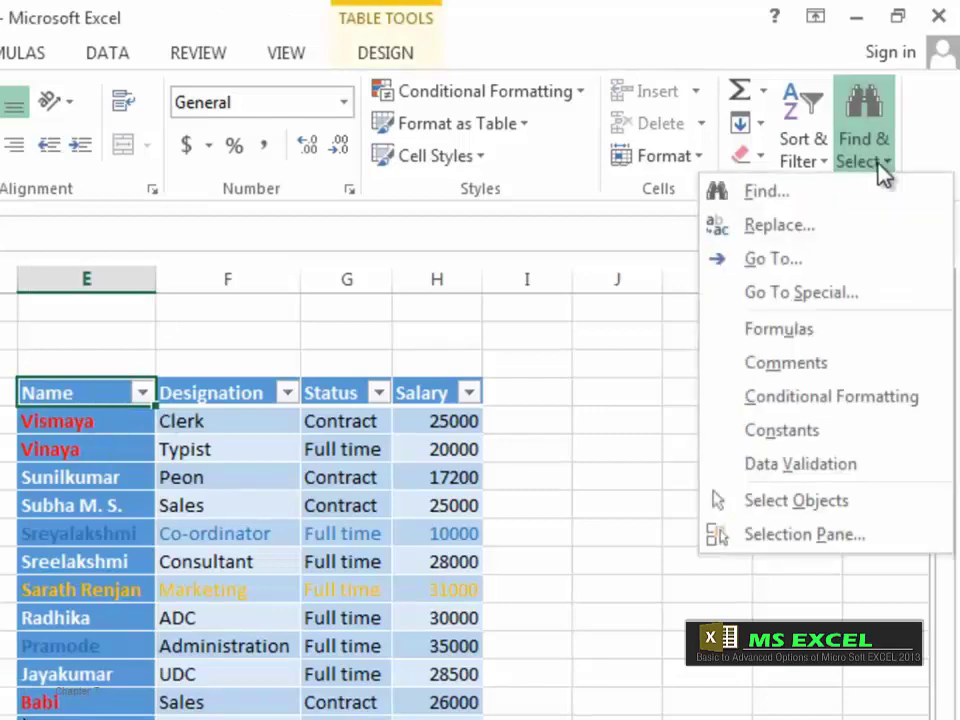
pyautogui.click(786, 199)
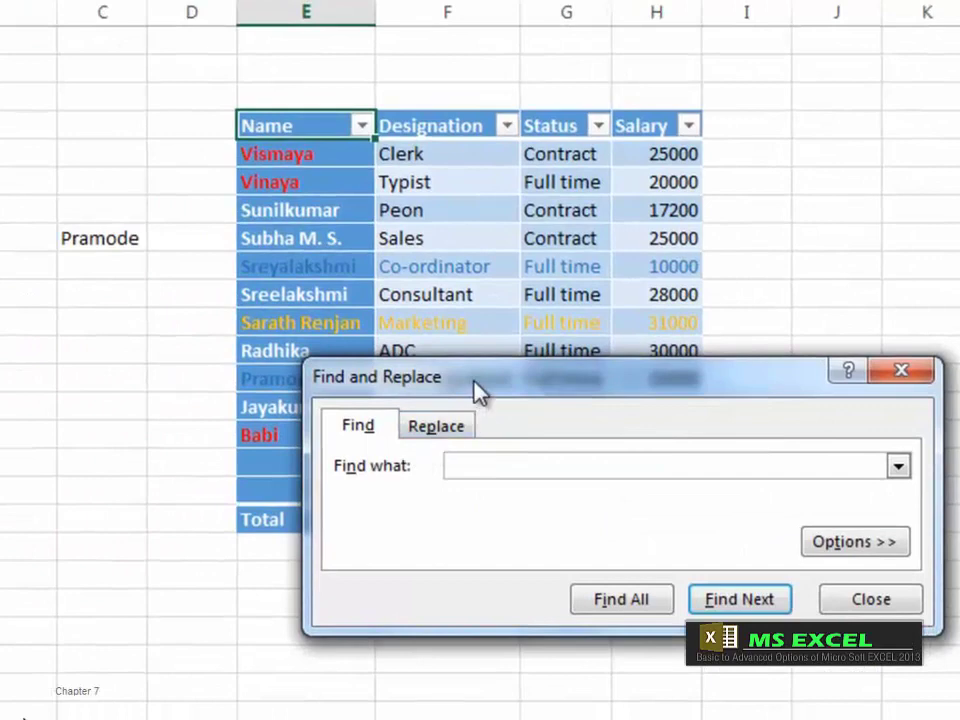
pyautogui.moveTo(436, 440); pyautogui.dragTo(555, 378)
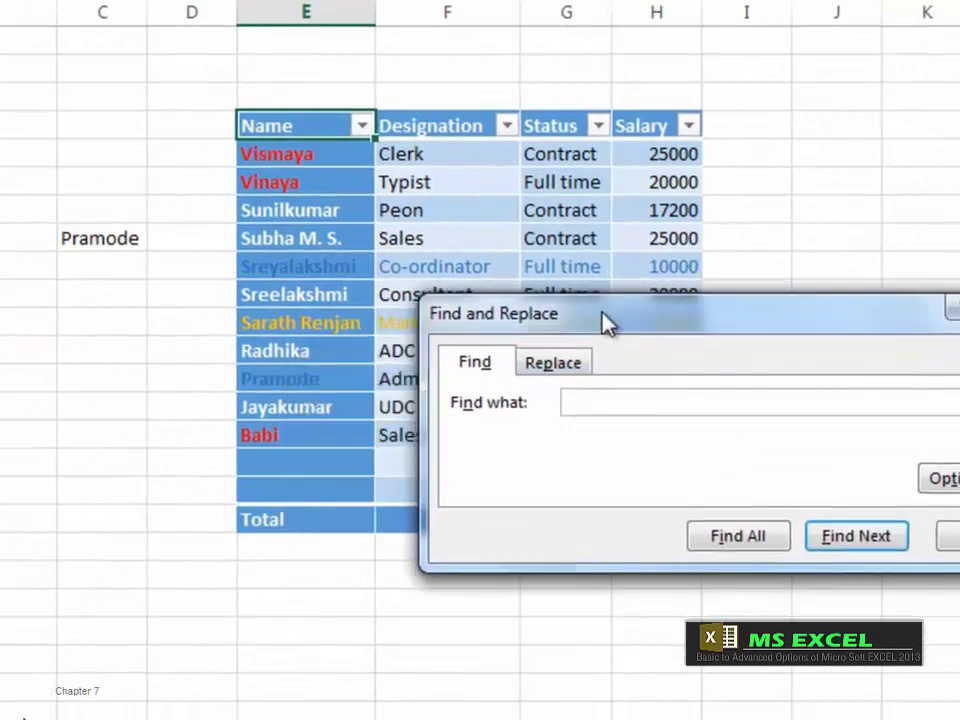
pyautogui.click(550, 369)
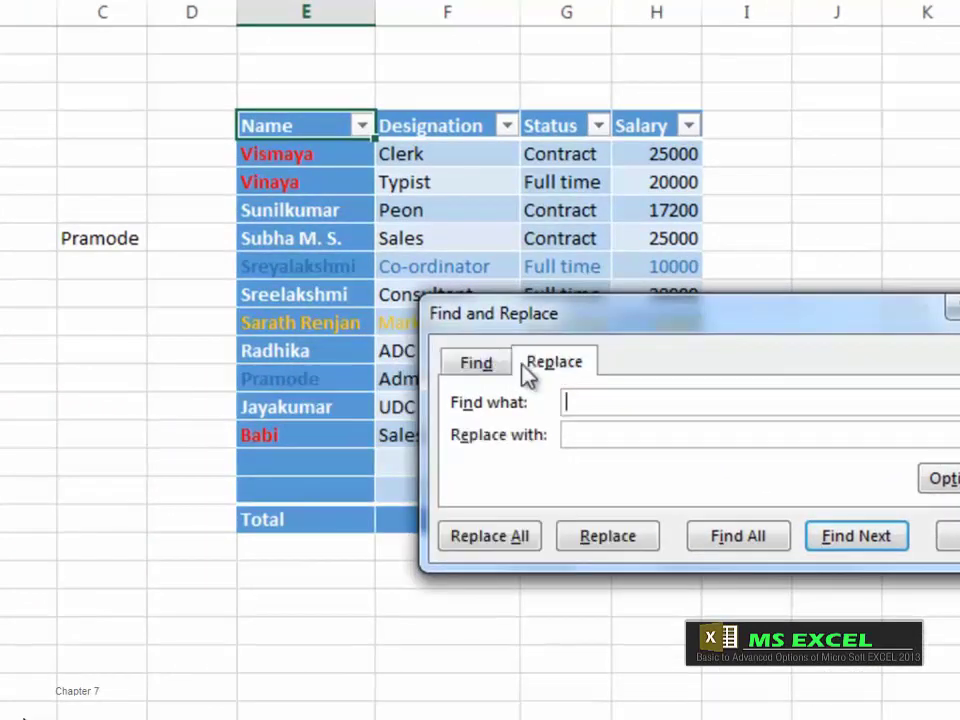
pyautogui.click(482, 370)
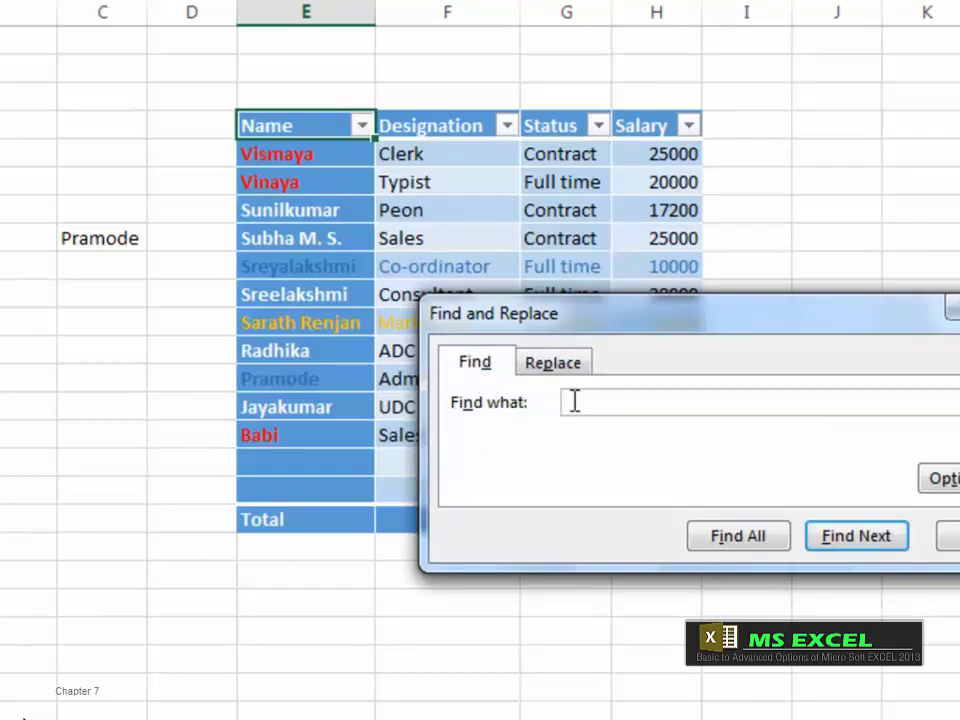
# Step: Search for 'pramode', finding it in C8 and then in the Name column
pyautogui.write('pramode')
pyautogui.click(868, 546)
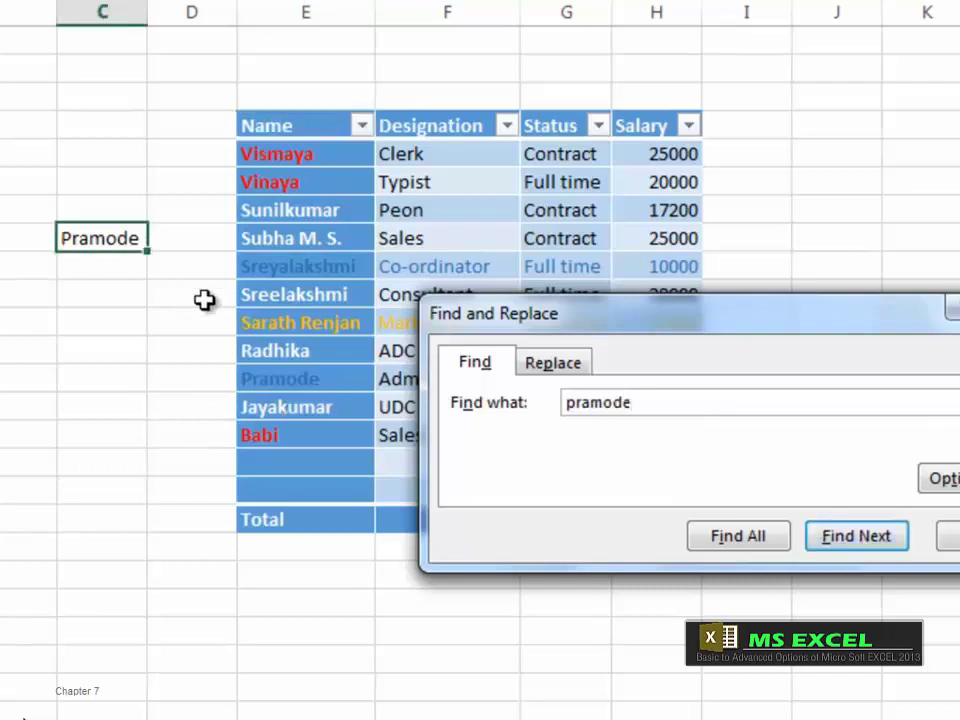
pyautogui.click(848, 544)
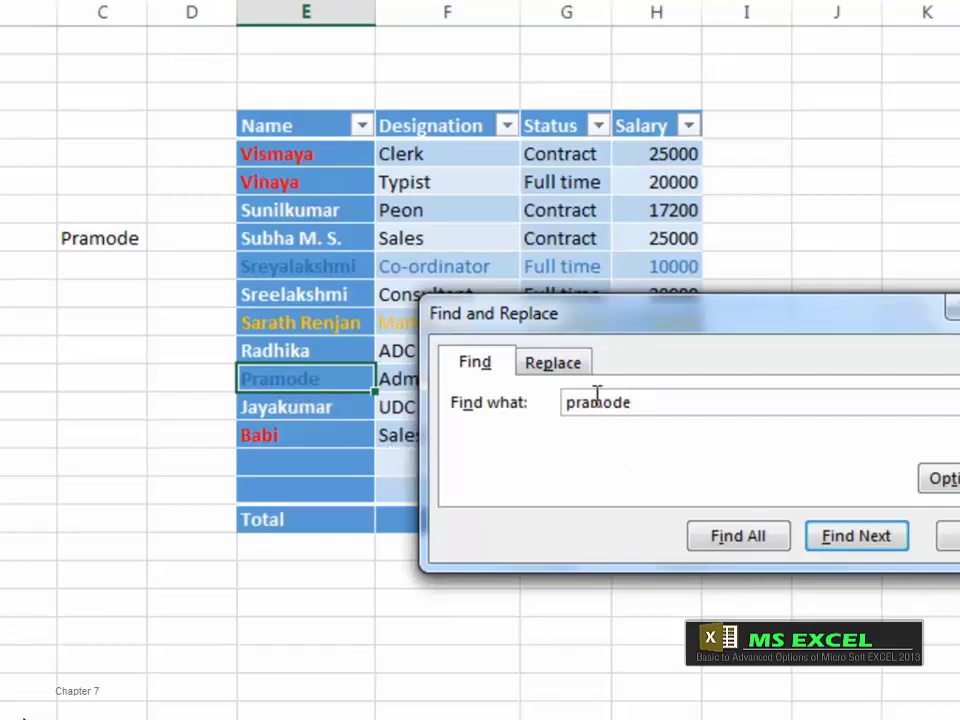
# Step: On the Replace tab, keep 'pramode' as the search term and enter 'Vinod' as the replacement
pyautogui.click(573, 370)
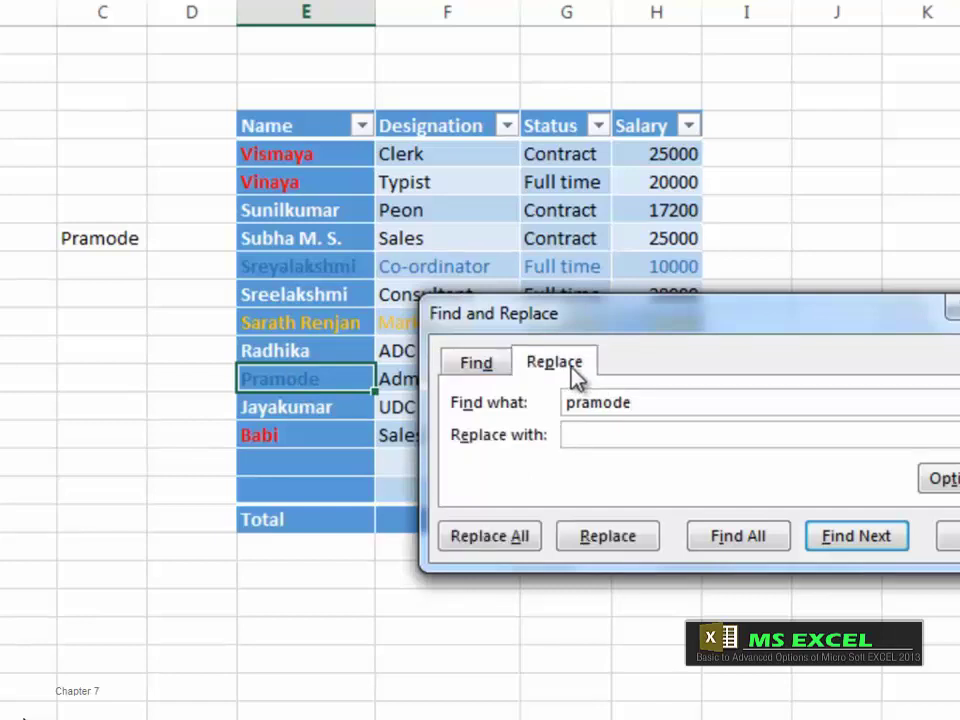
pyautogui.moveTo(636, 404); pyautogui.dragTo(545, 408)
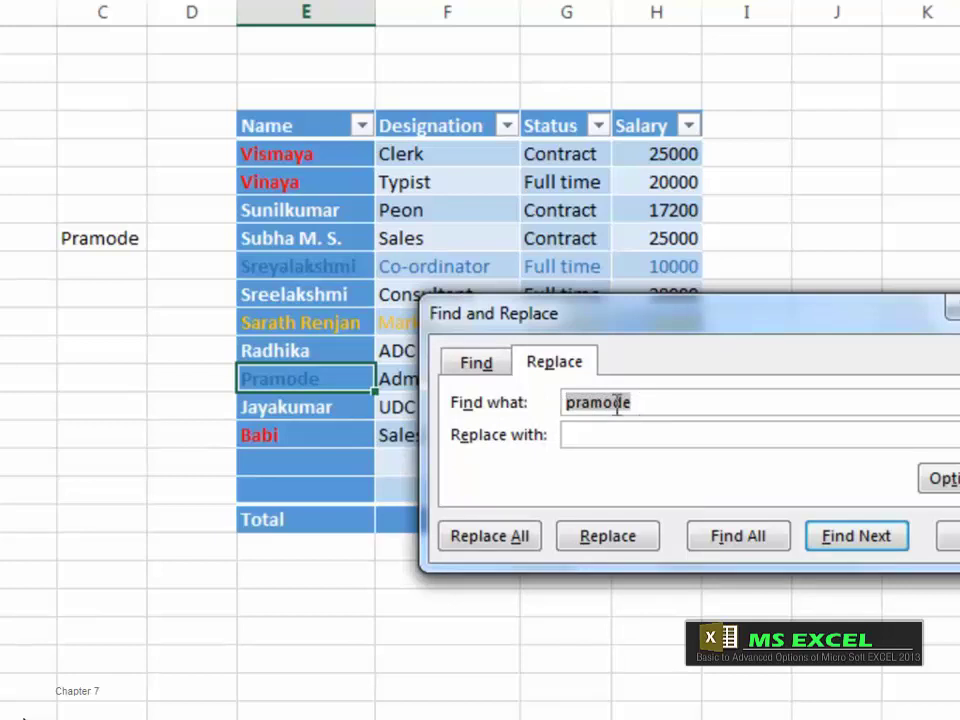
pyautogui.press('End')
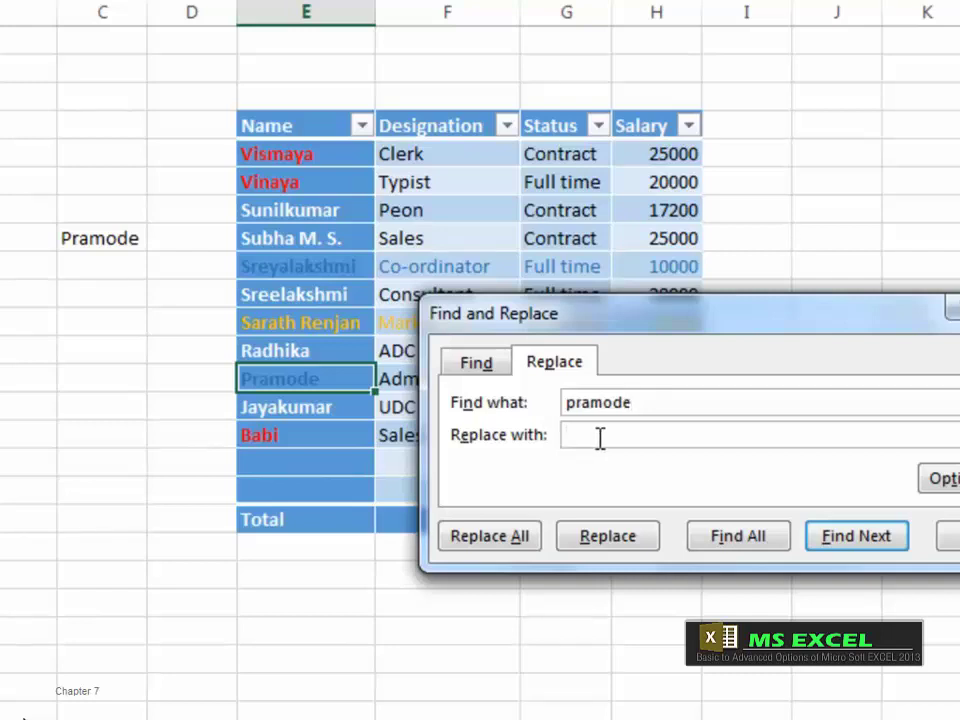
pyautogui.write('B')
pyautogui.press('BackSpace')
pyautogui.write('Vinod')
# Step: Replace Pramode with Vinod in C8 and in the Name column, then close the dialog
pyautogui.click(851, 550)
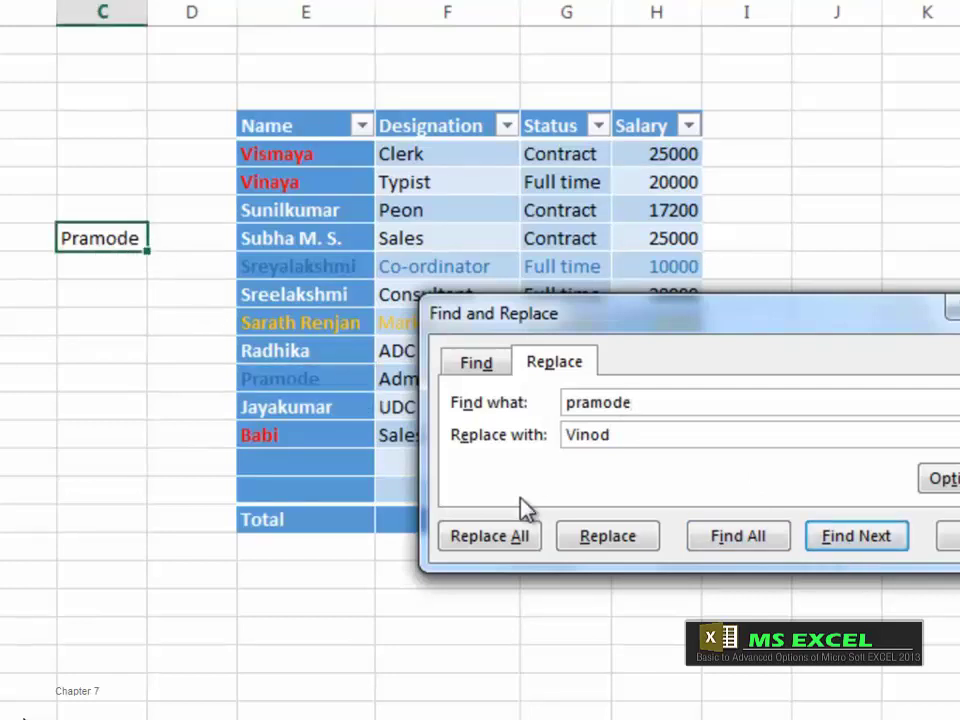
pyautogui.click(625, 553)
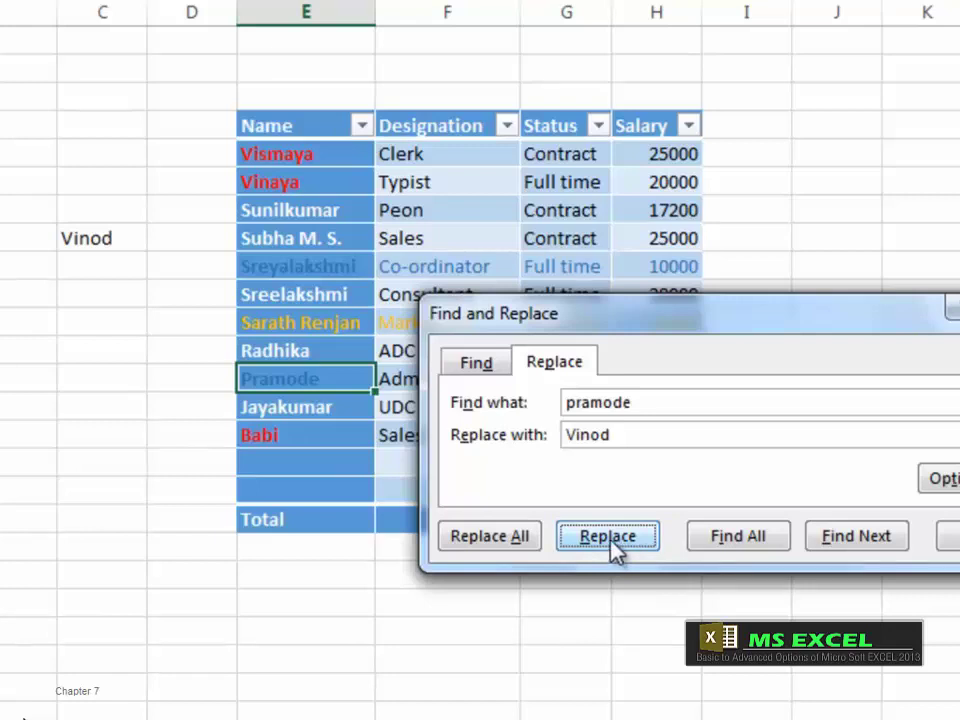
pyautogui.click(612, 550)
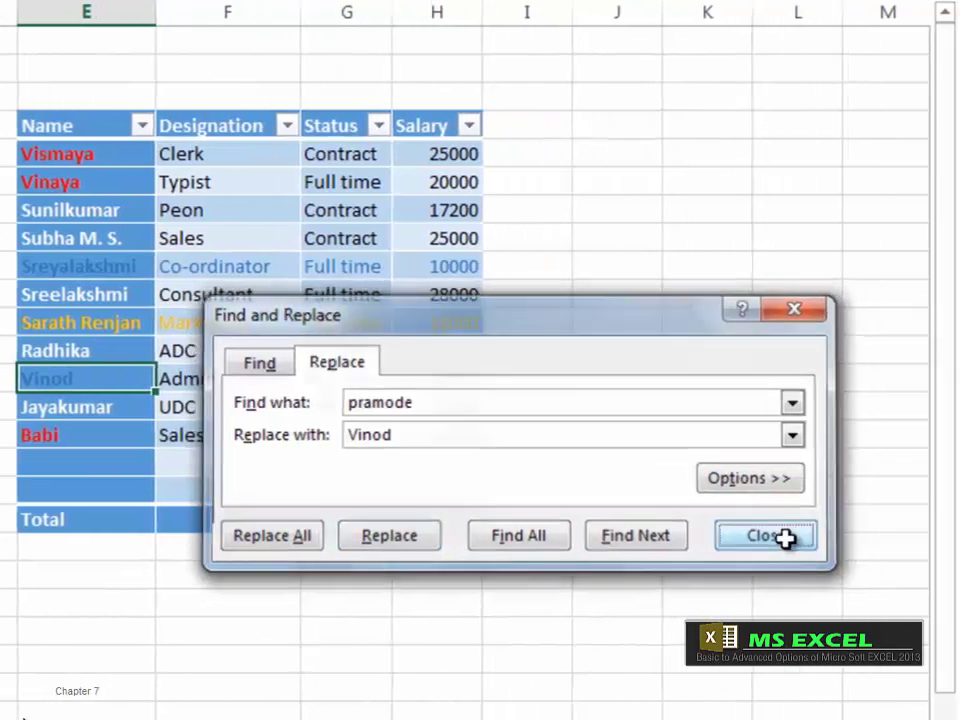
pyautogui.click(785, 538)
pyautogui.click(872, 11)
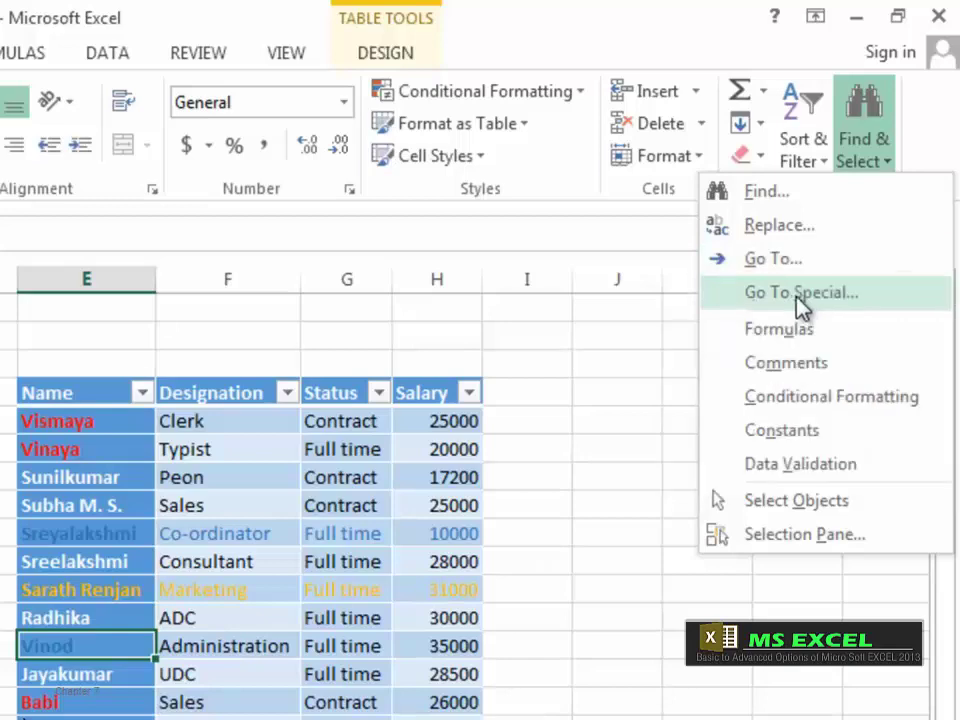
pyautogui.click(791, 259)
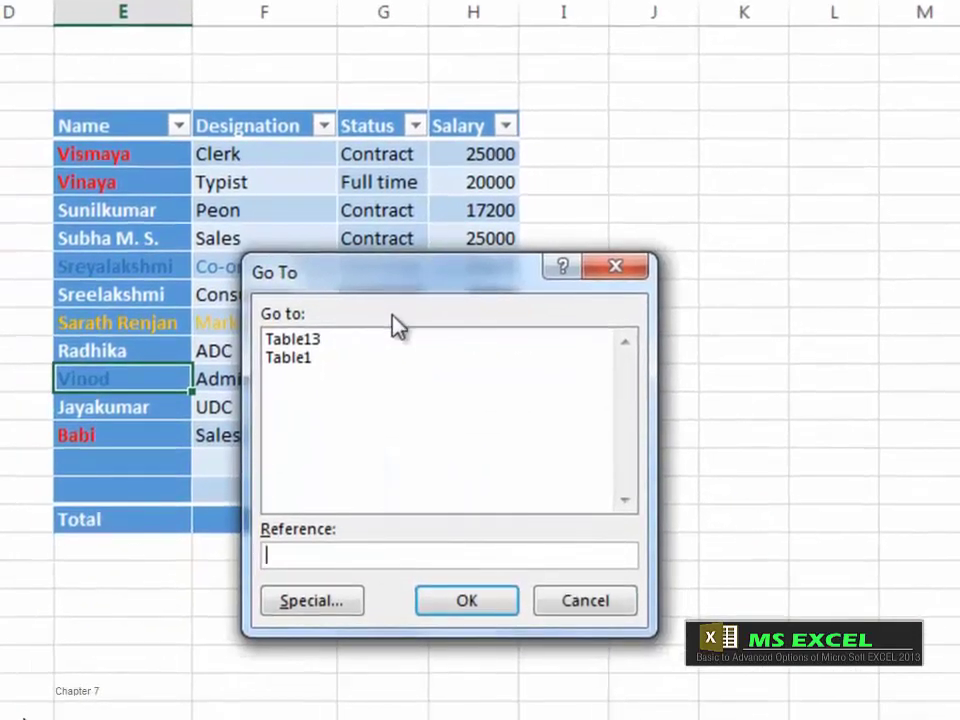
pyautogui.moveTo(446, 272); pyautogui.dragTo(510, 258)
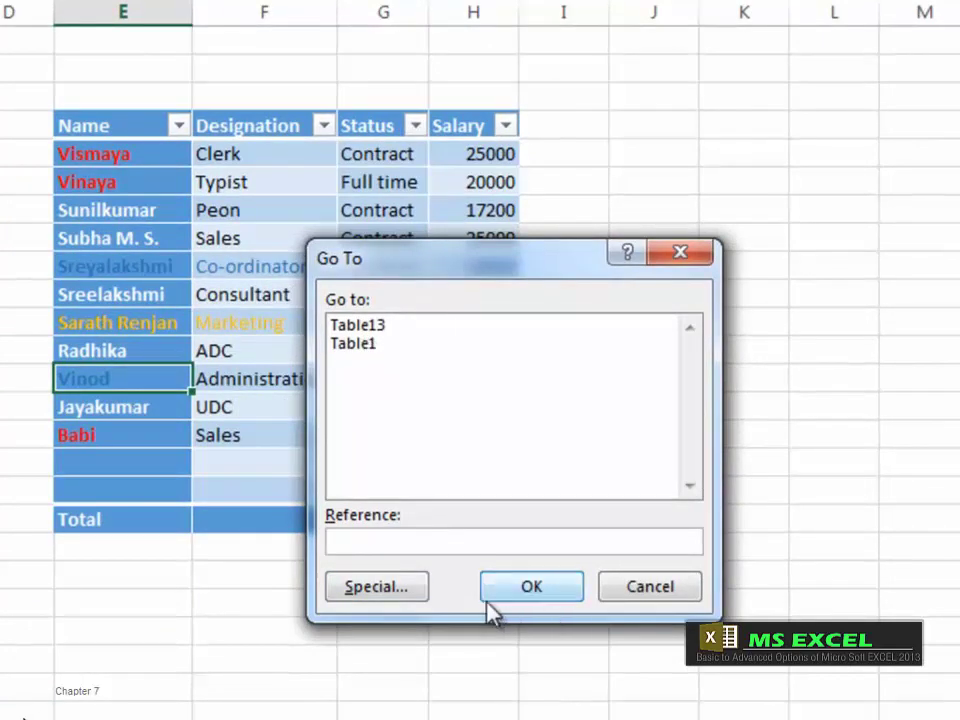
pyautogui.click(402, 592)
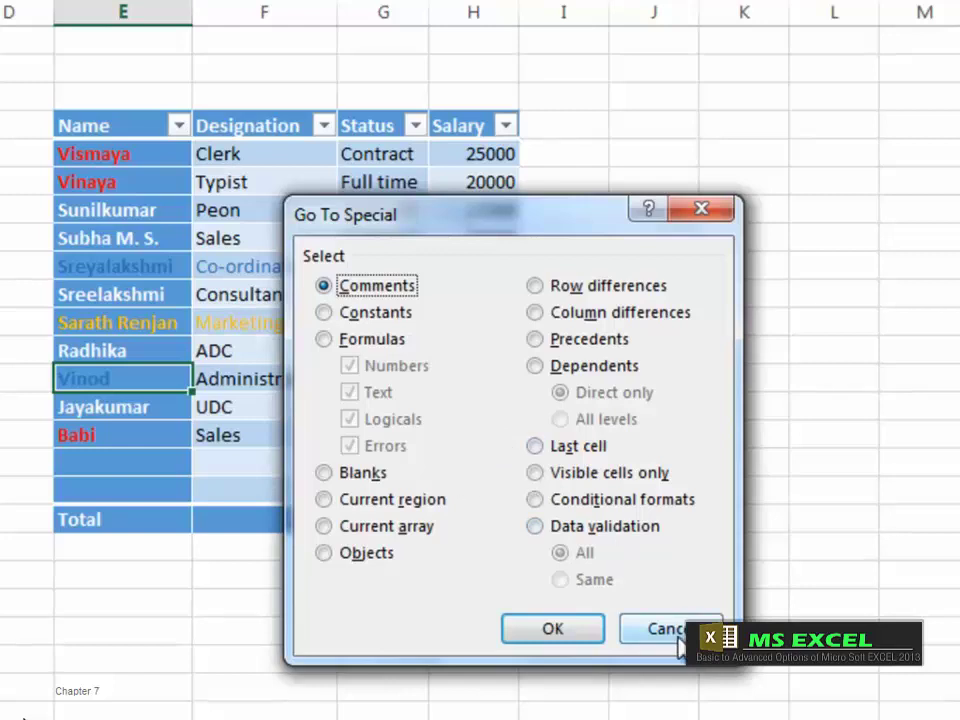
pyautogui.click(645, 629)
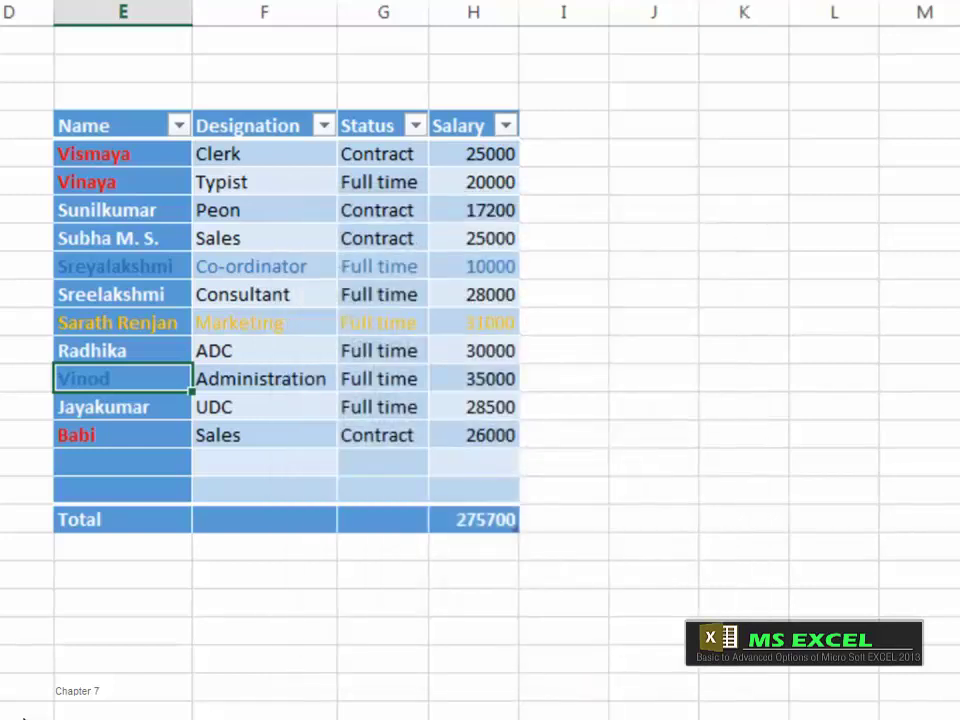
# Step: Use Find & Select > Formulas to select the 275700 Salary total cell
pyautogui.click(790, 1)
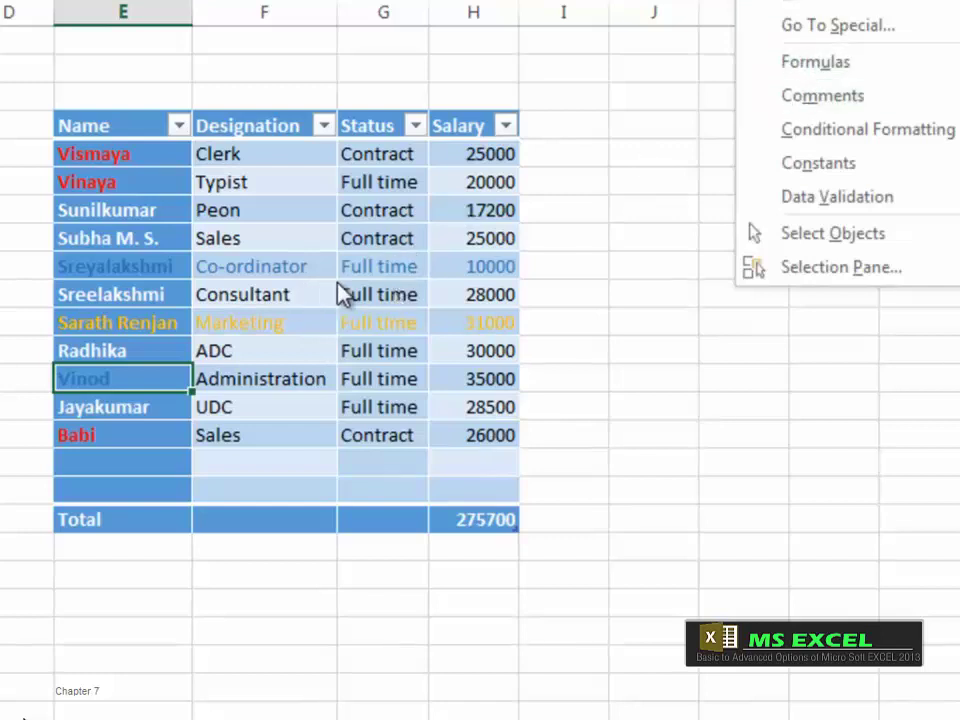
pyautogui.click(836, 66)
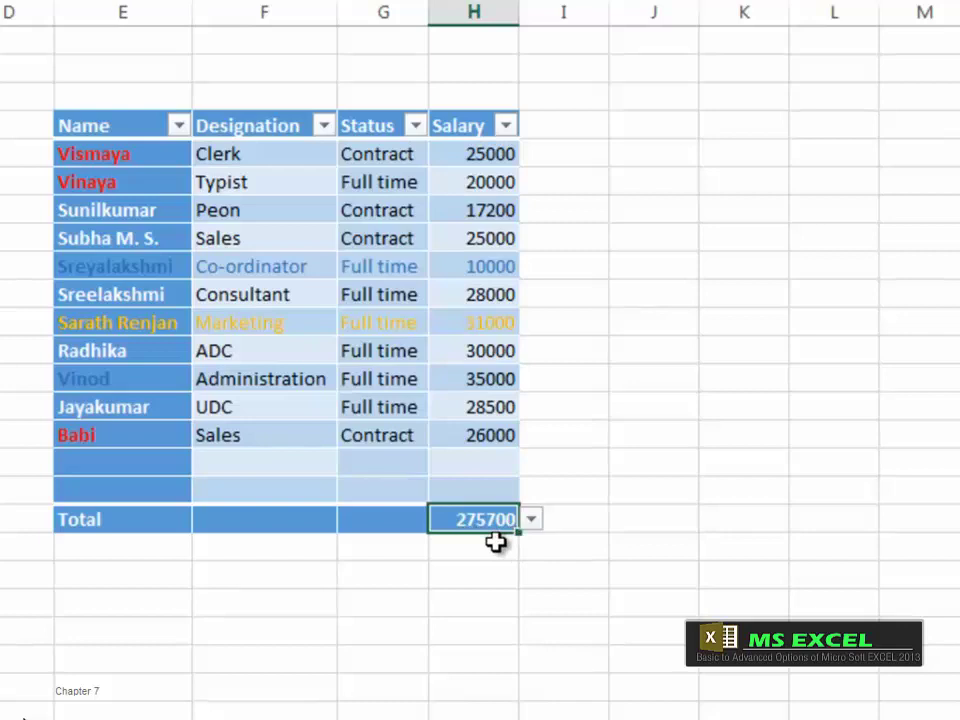
pyautogui.click(800, 0)
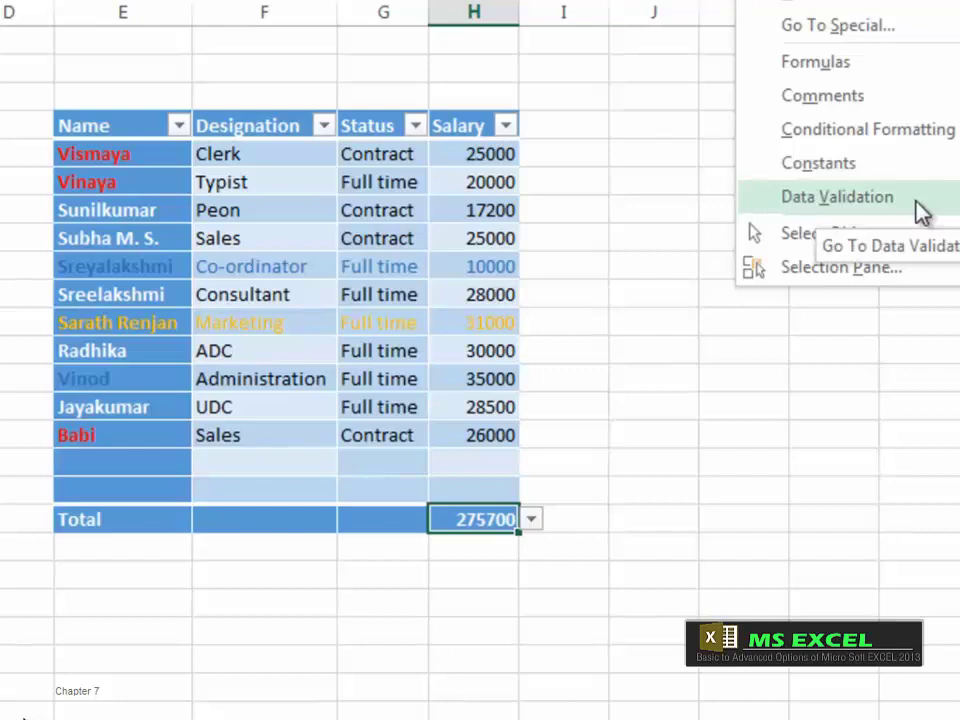
# Step: In the Selection Pane, hide and re-show Drop Down 1, then close the pane
pyautogui.click(870, 268)
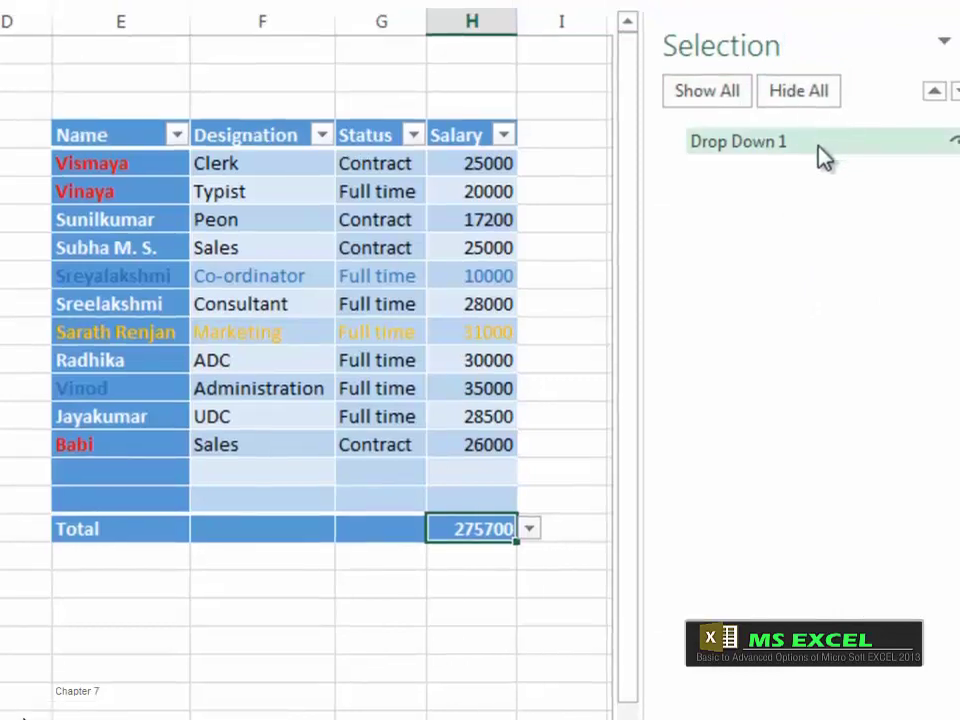
pyautogui.click(955, 143)
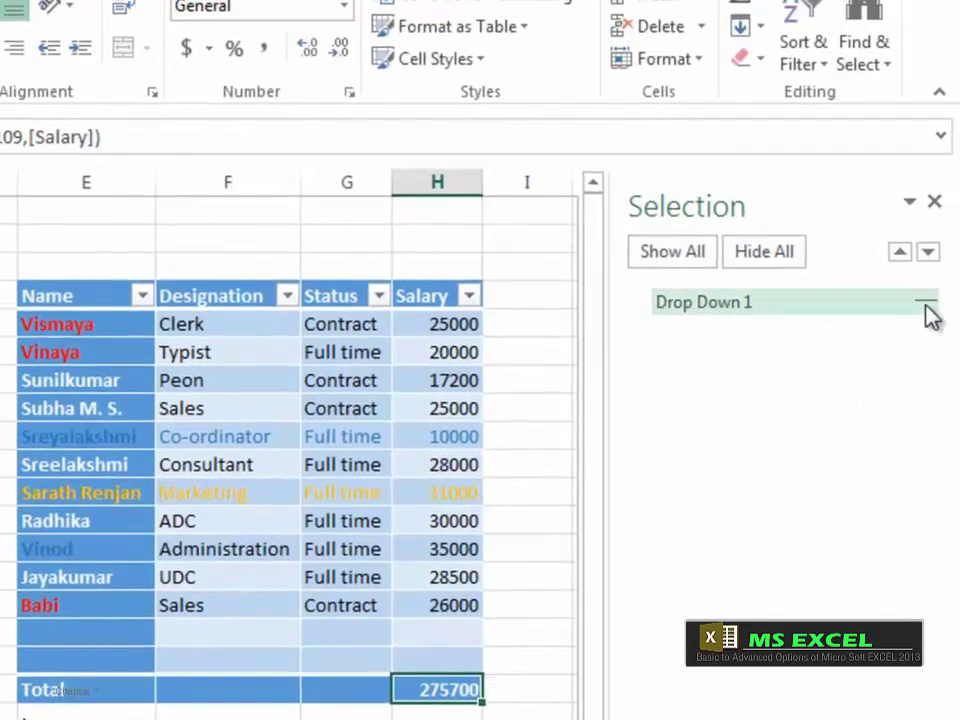
pyautogui.click(926, 303)
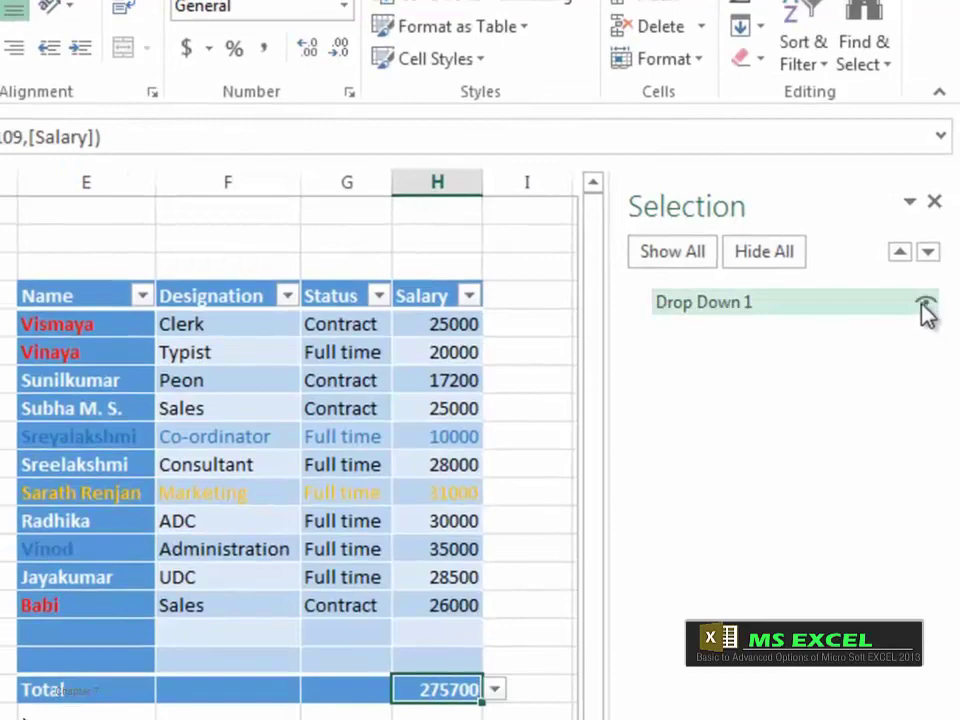
pyautogui.click(934, 201)
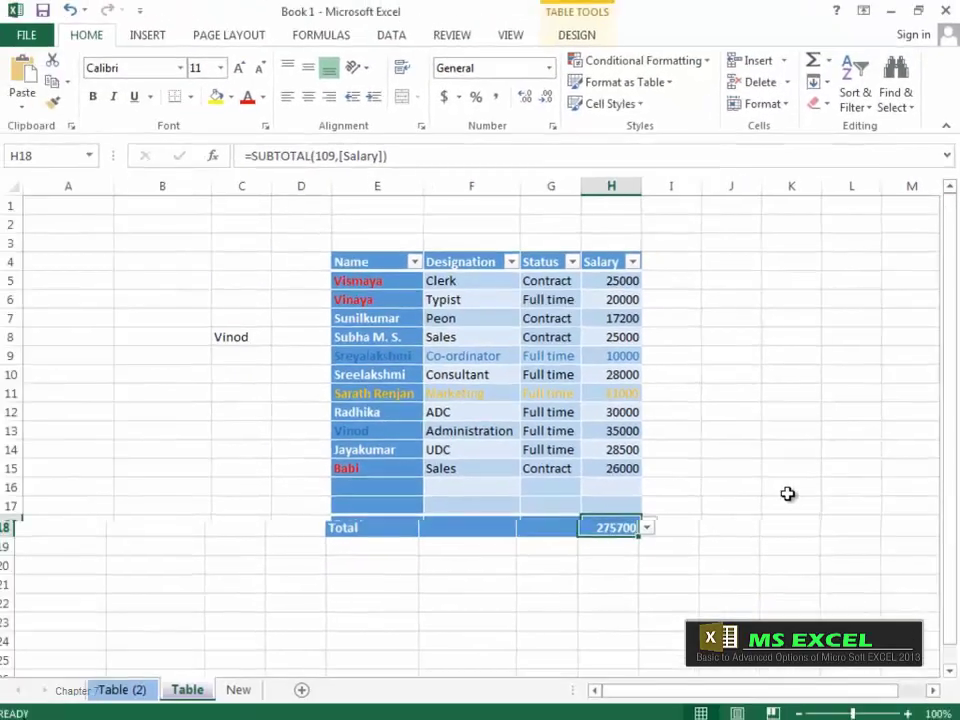